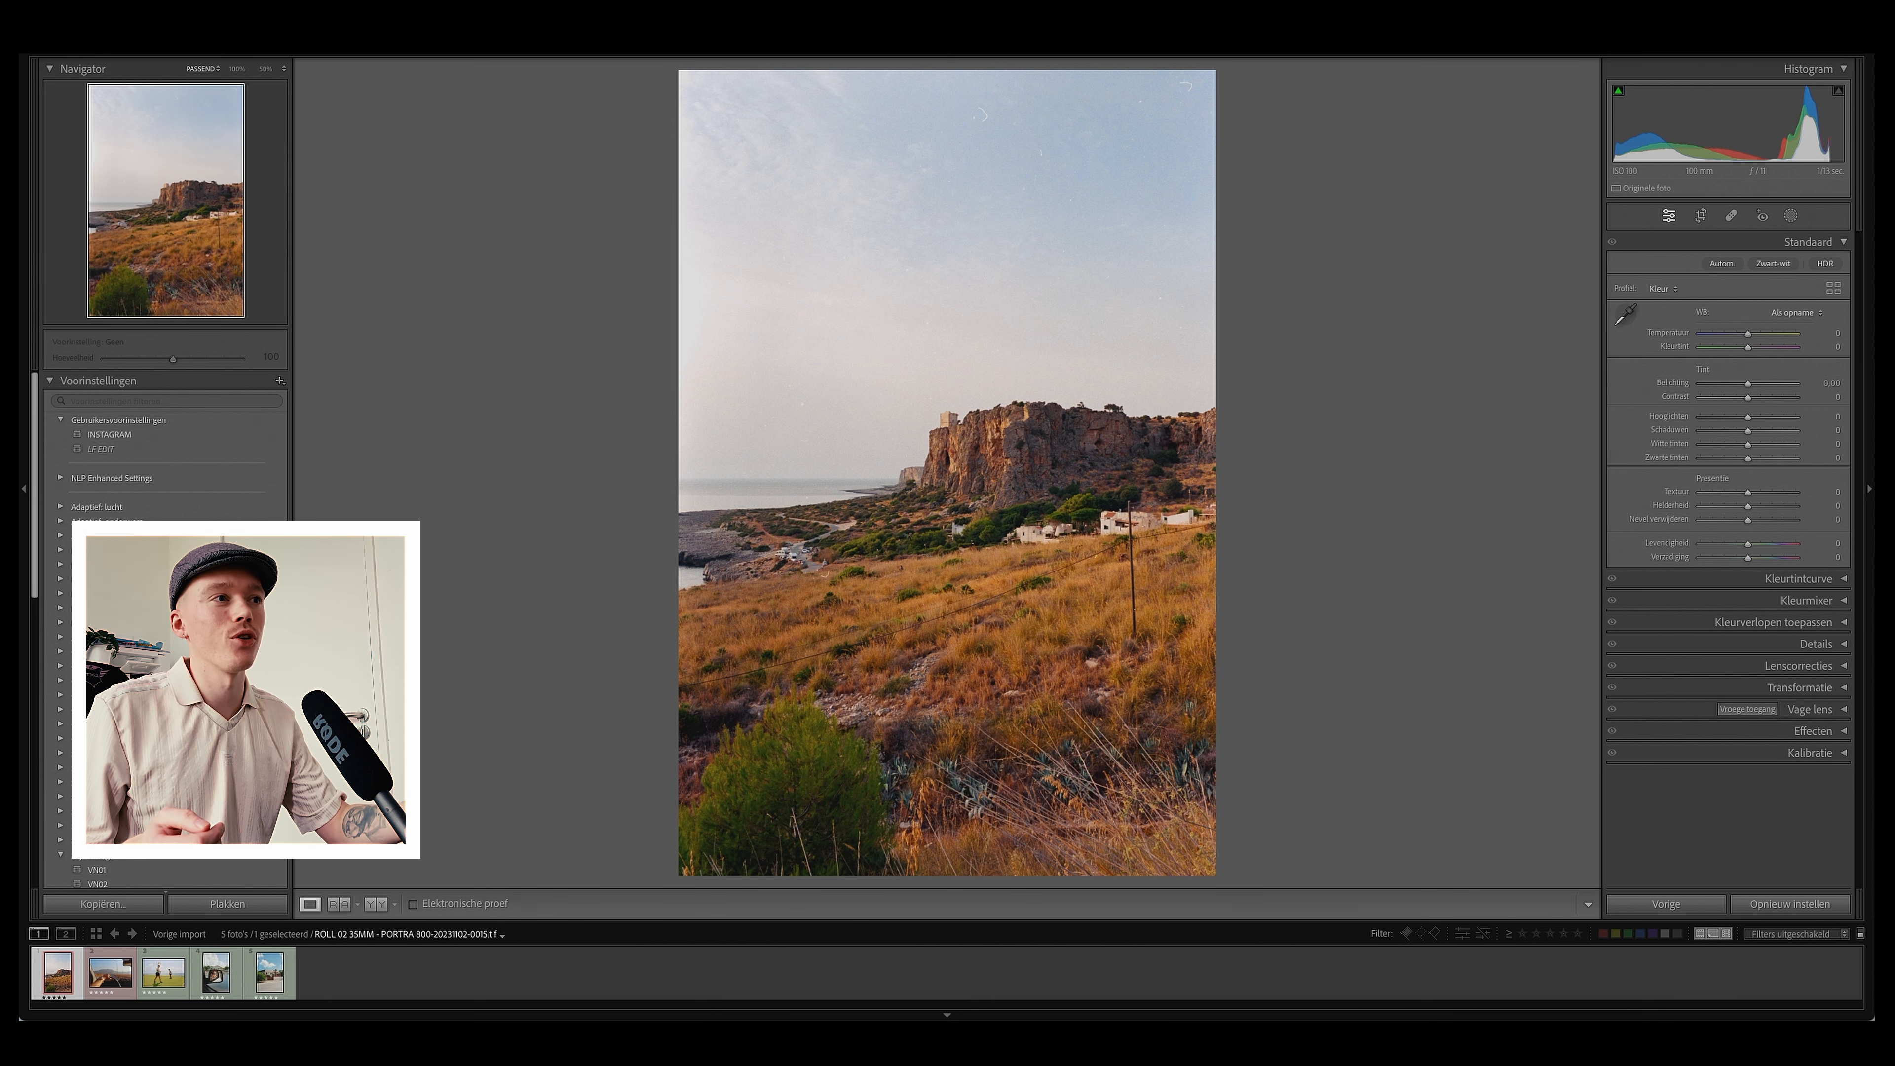
Step: Warm the white balance slightly, setting Temperature to +3 and Tint to +1
{"action": "left_click", "coordinate": [1702, 216]}
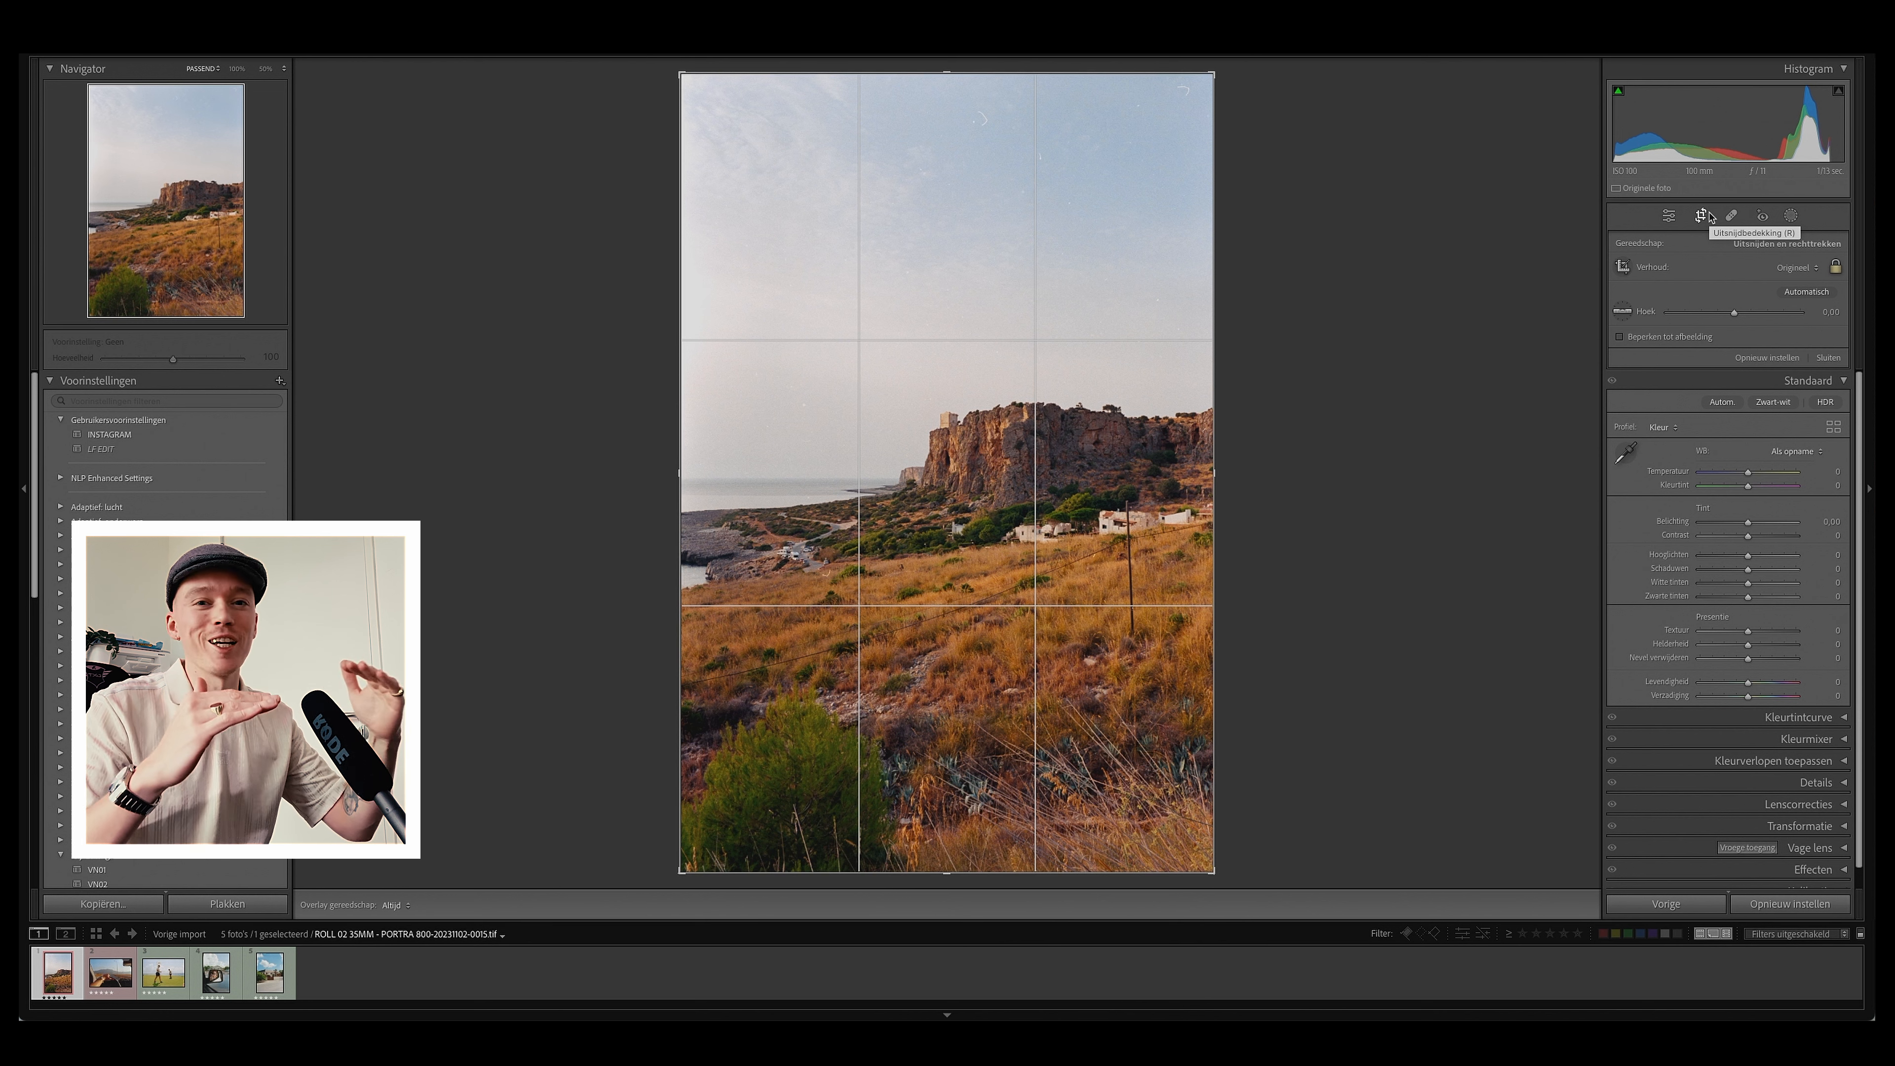
{"action": "left_click", "coordinate": [1704, 215]}
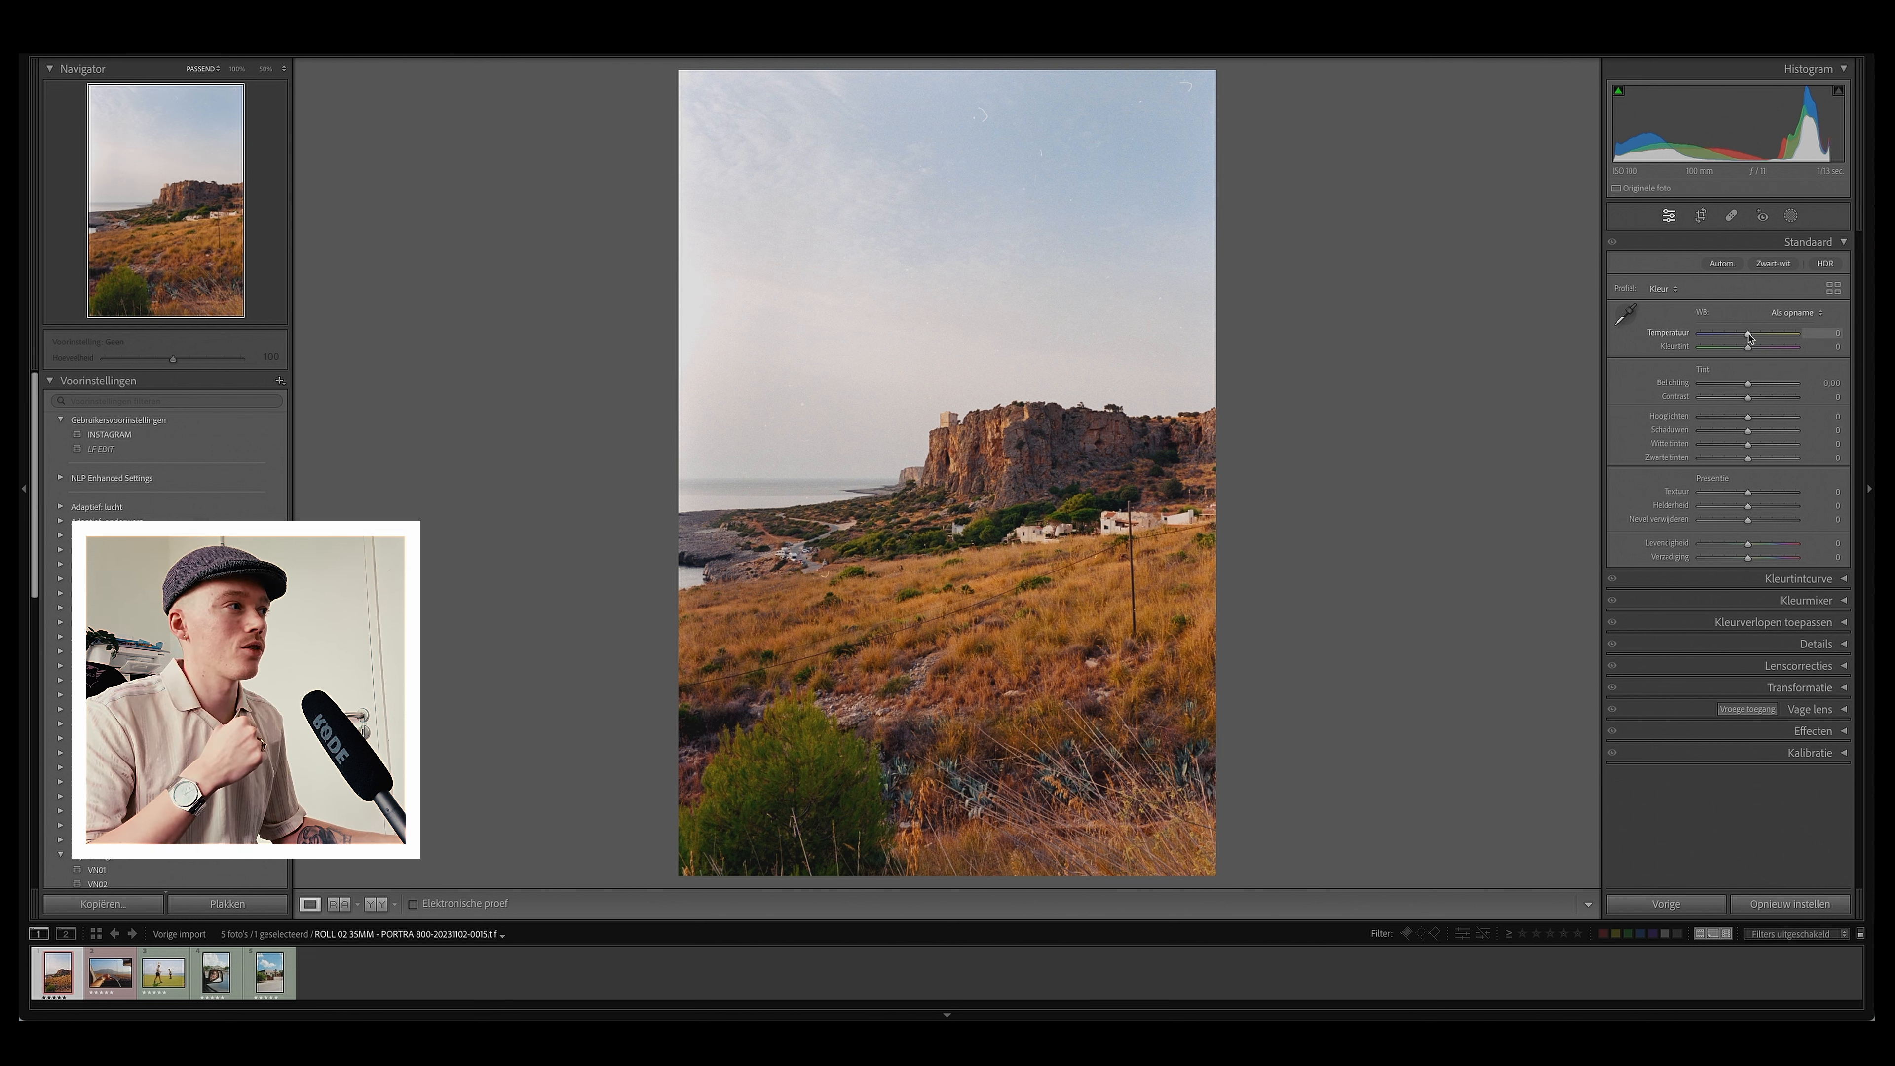
{"action": "left_click_drag", "start_coordinate": [1749, 335], "coordinate": [1750, 337]}
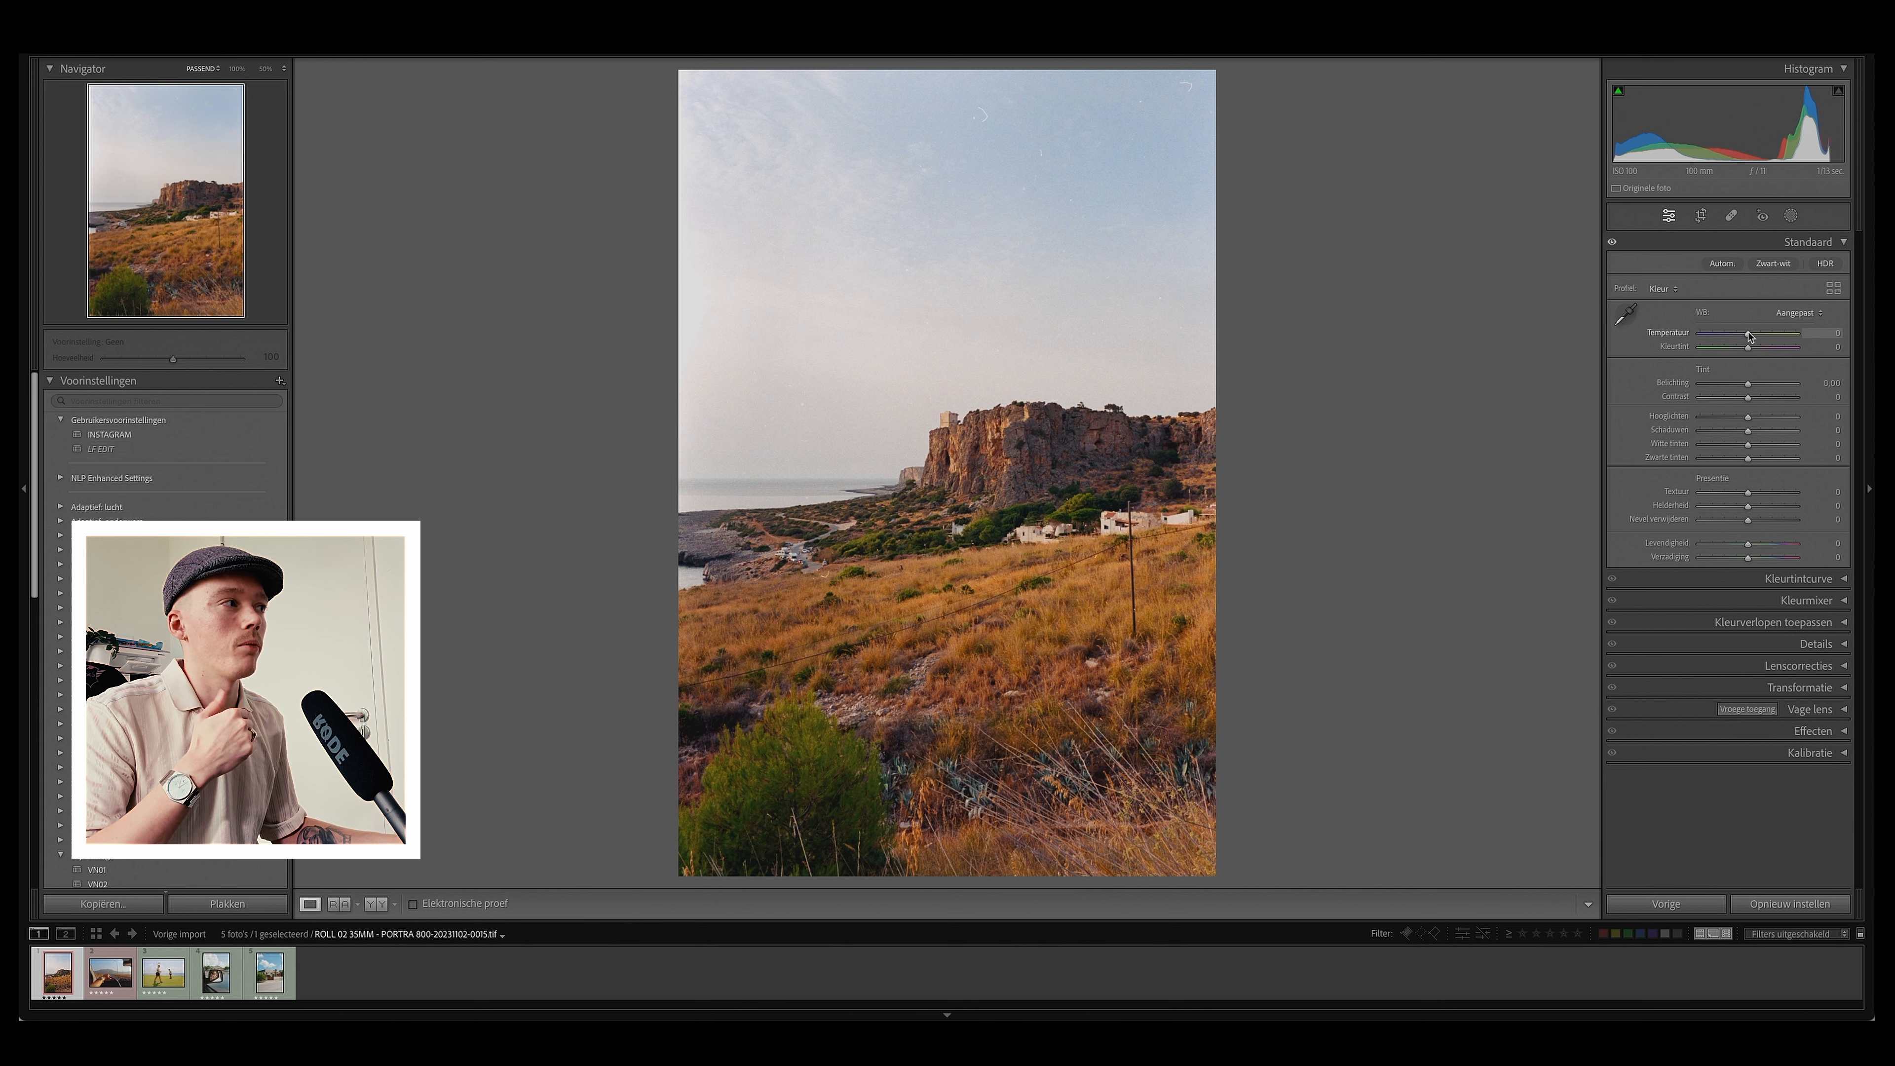
{"action": "left_click_drag", "start_coordinate": [1750, 336], "coordinate": [1751, 336]}
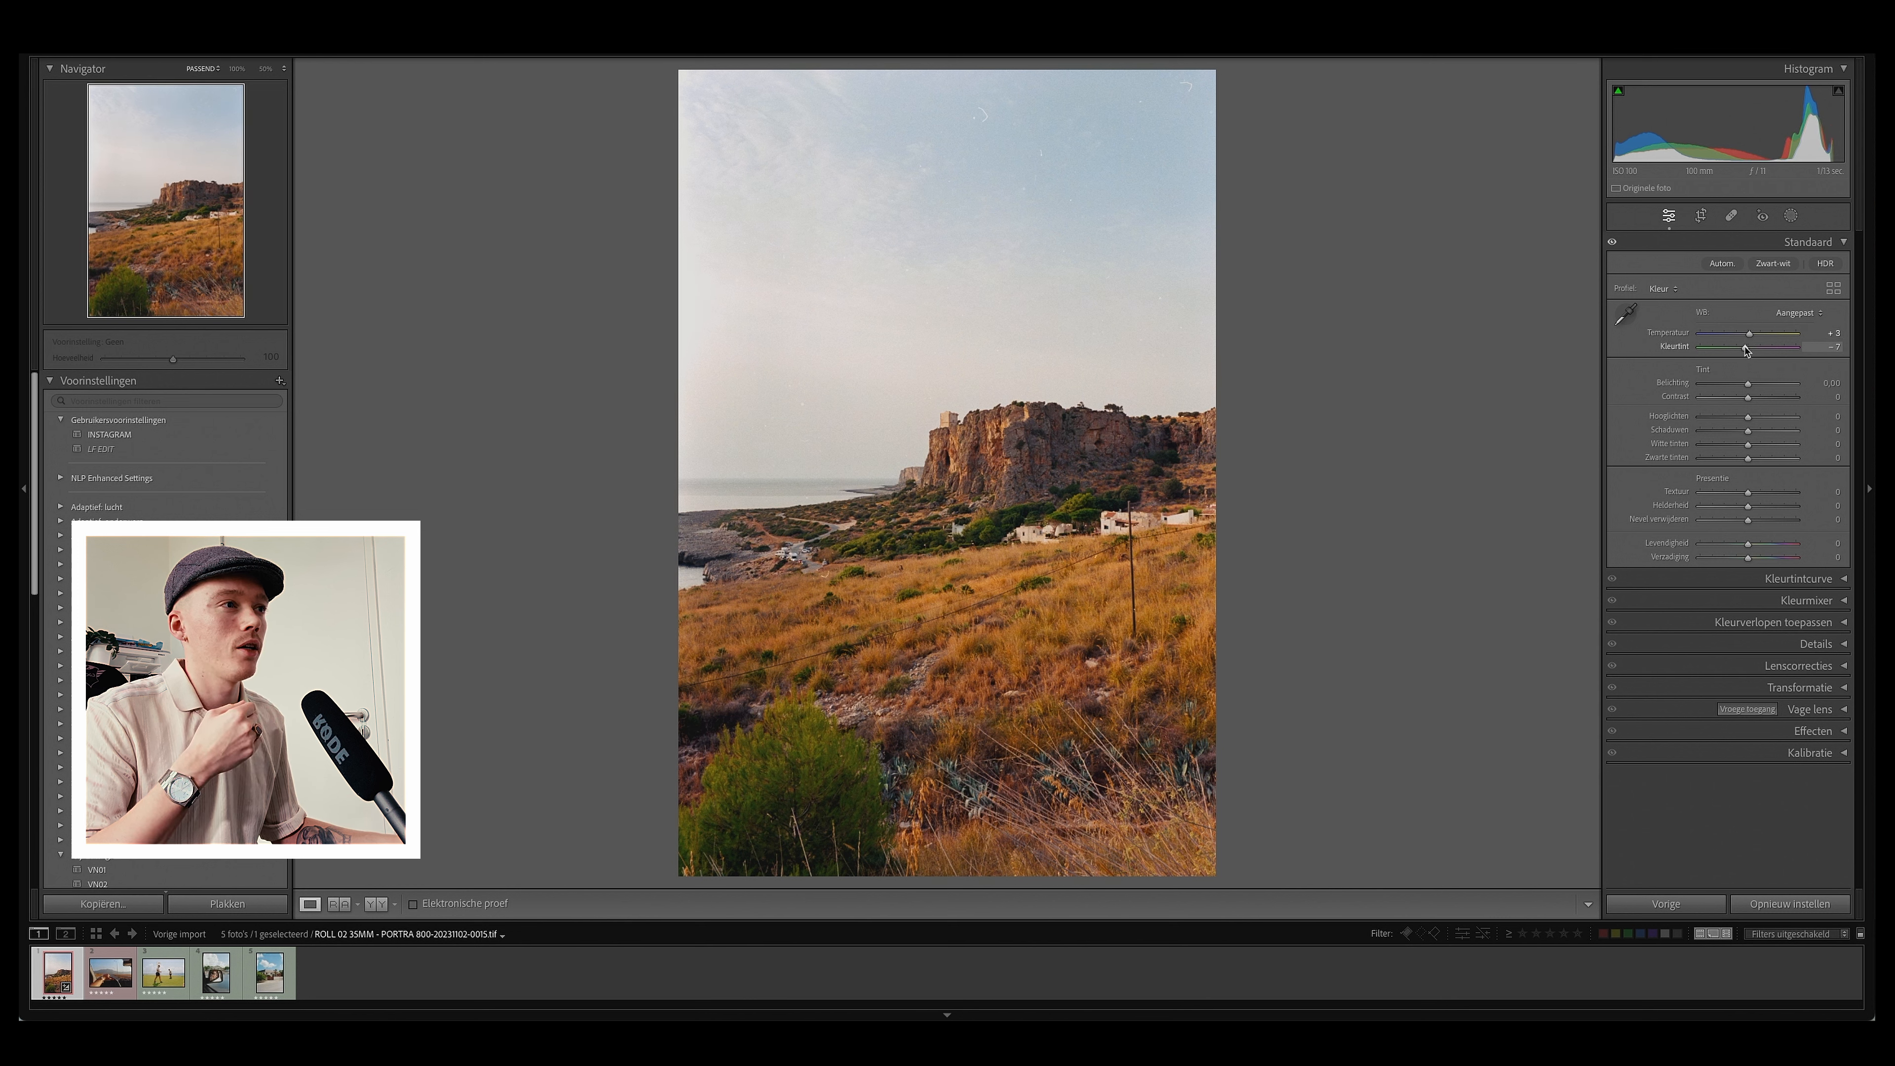
{"action": "left_click_drag", "start_coordinate": [1746, 351], "coordinate": [1750, 351]}
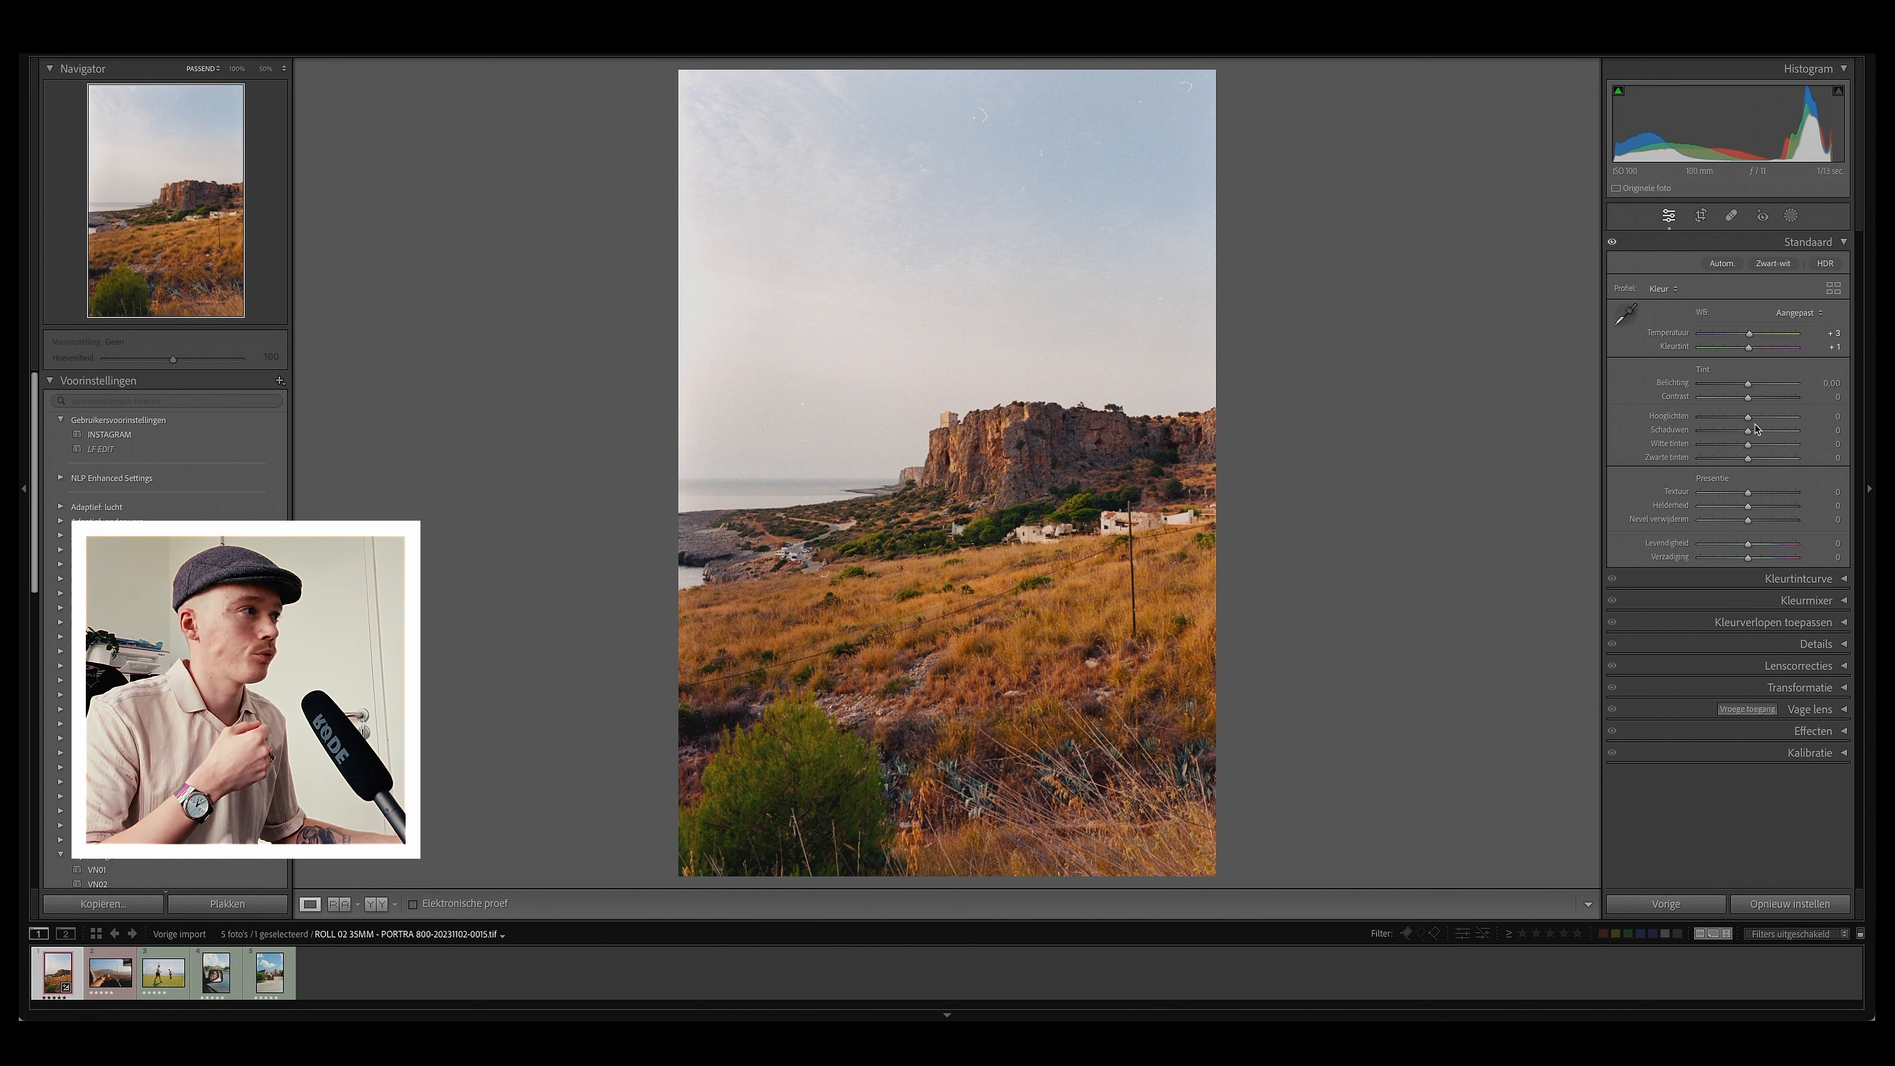
Step: Adjust the tone sliders, setting Highlights to -14, Whites to -4 and Blacks to +2
{"action": "left_click_drag", "start_coordinate": [1750, 421], "coordinate": [1745, 447]}
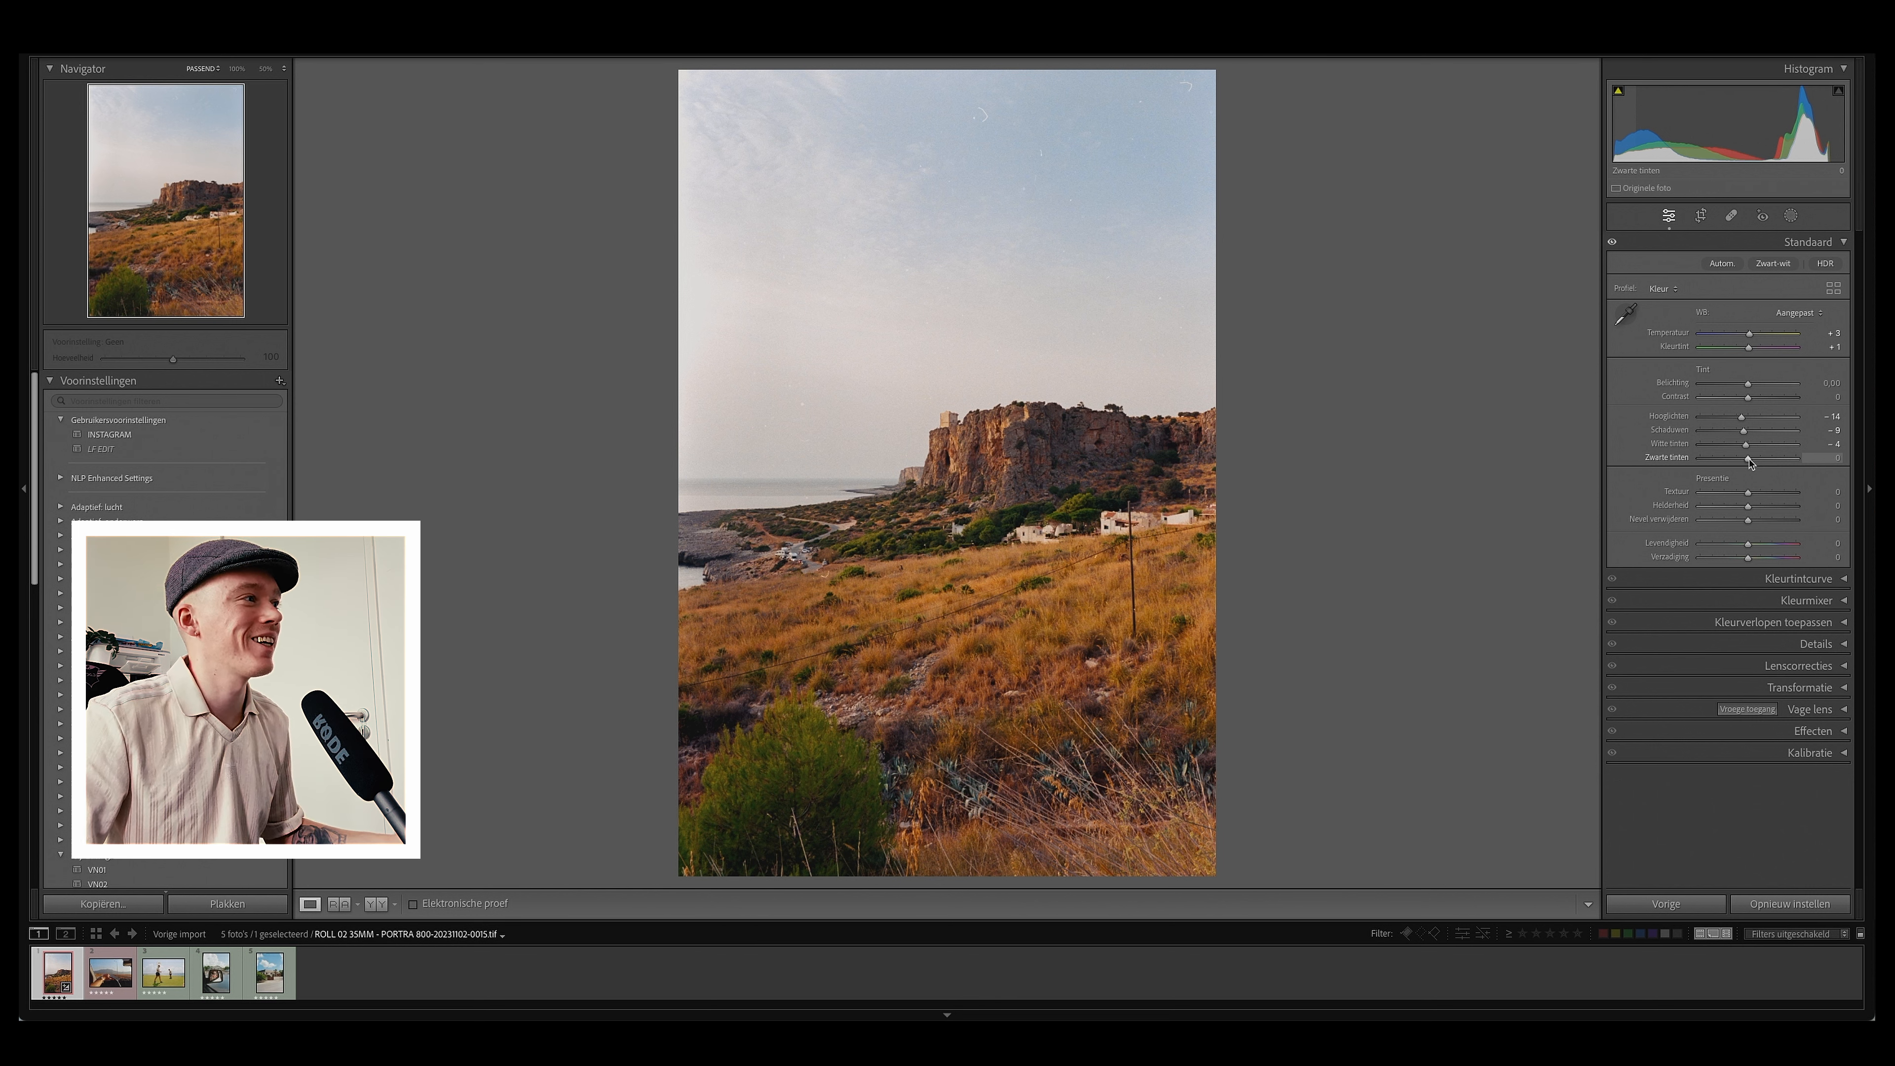
{"action": "left_click_drag", "start_coordinate": [1750, 458], "coordinate": [1750, 461]}
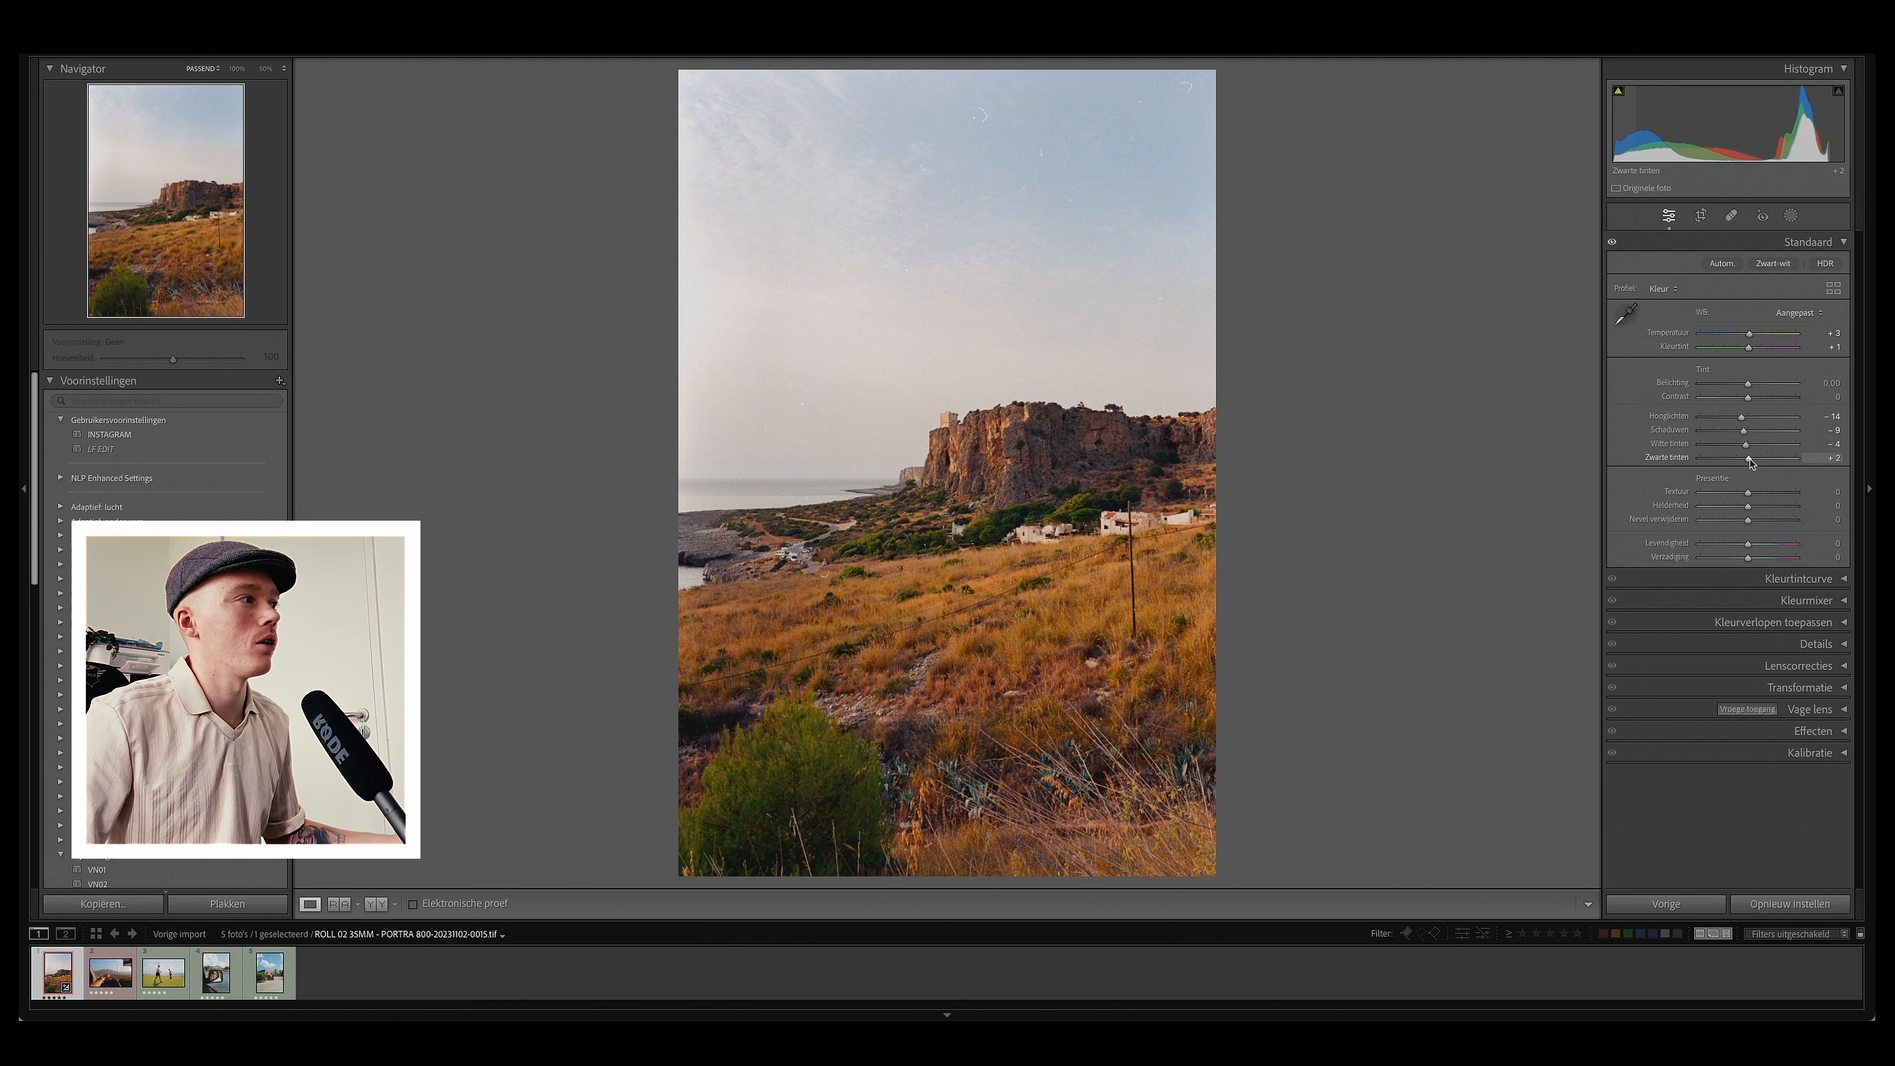
Step: Set Texture to +10 and Clarity to +10
{"action": "left_click", "coordinate": [1823, 492]}
{"action": "type", "text": "10"}
{"action": "key", "text": "Tab"}
{"action": "type", "text": "10"}
{"action": "key", "text": "Tab"}
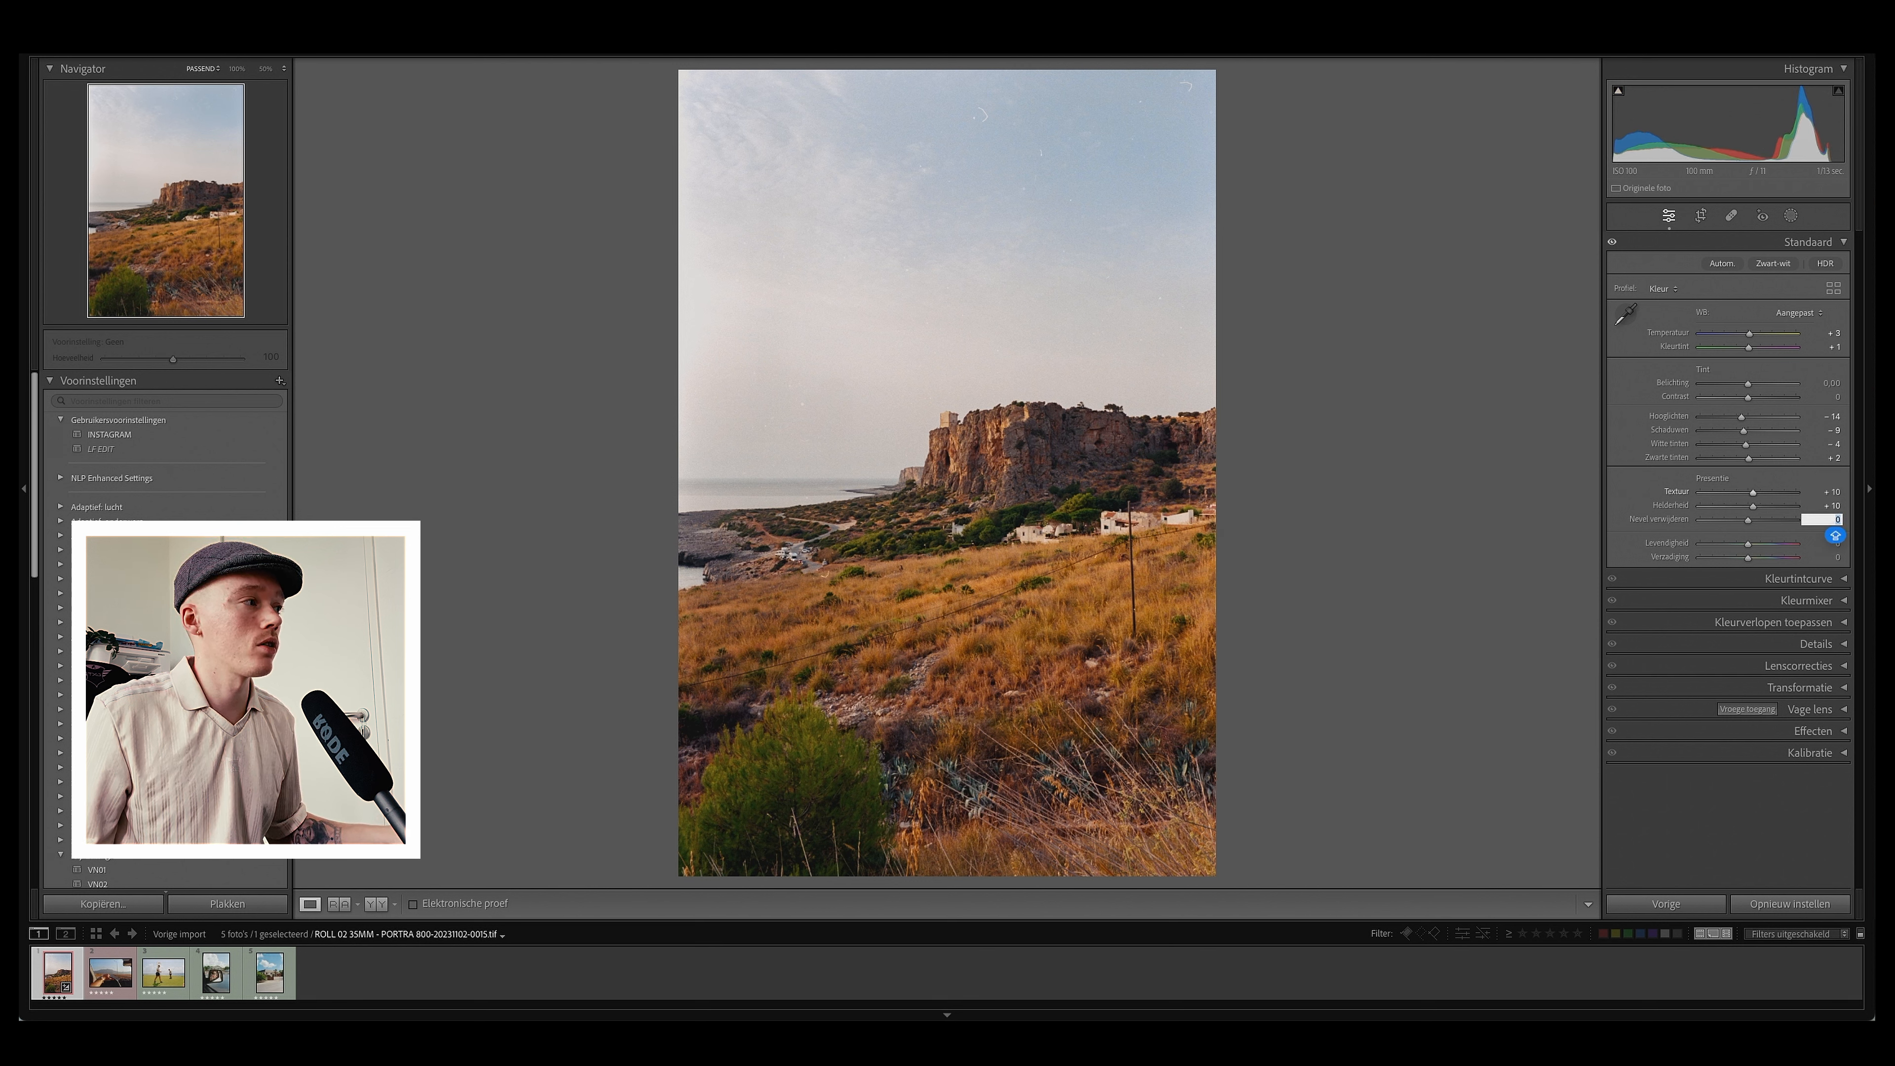
Step: Expand the Details panel and set the sharpening Amount to 80
{"action": "left_click", "coordinate": [1817, 643]}
{"action": "left_click", "coordinate": [1841, 816]}
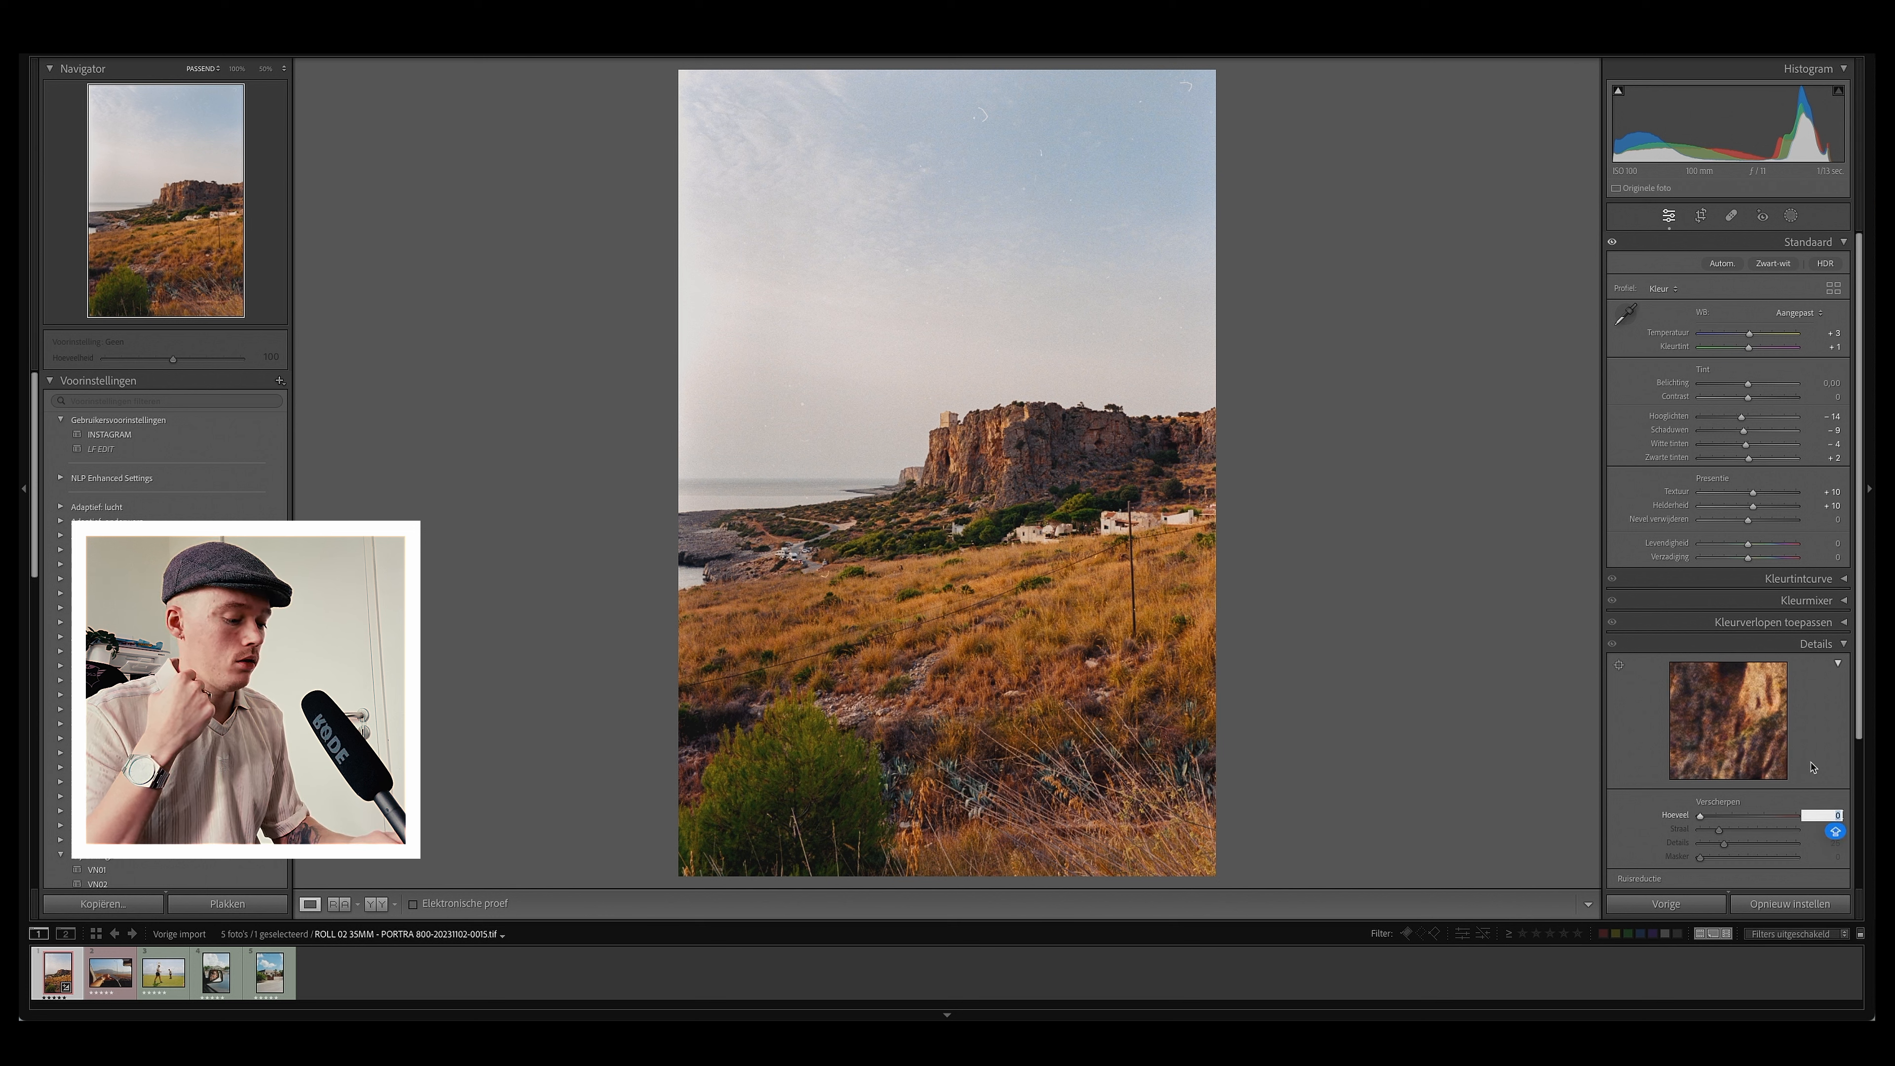
{"action": "type", "text": "80"}
{"action": "key", "text": "Return"}
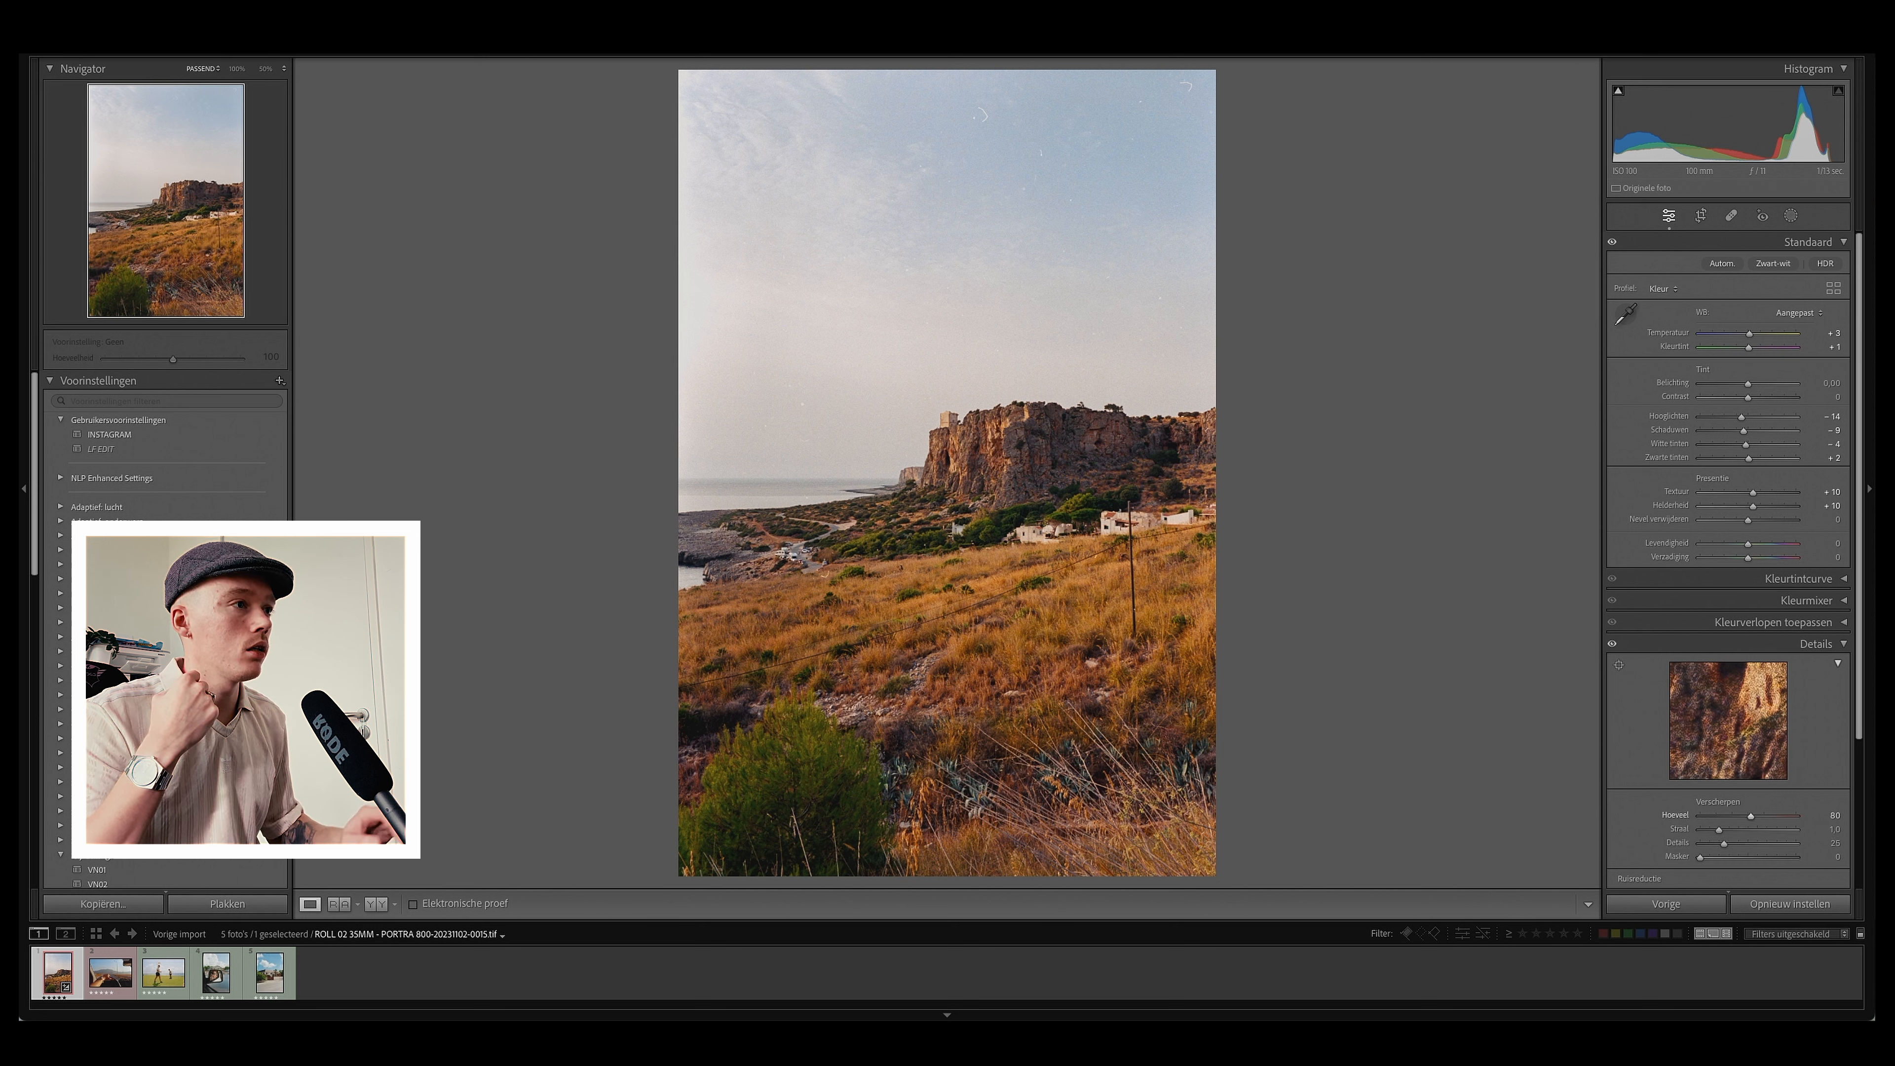
Step: Inspect the sharpened cliff detail at 100% zoom, return to the full view and collapse the Details panel
{"action": "left_click", "coordinate": [881, 463]}
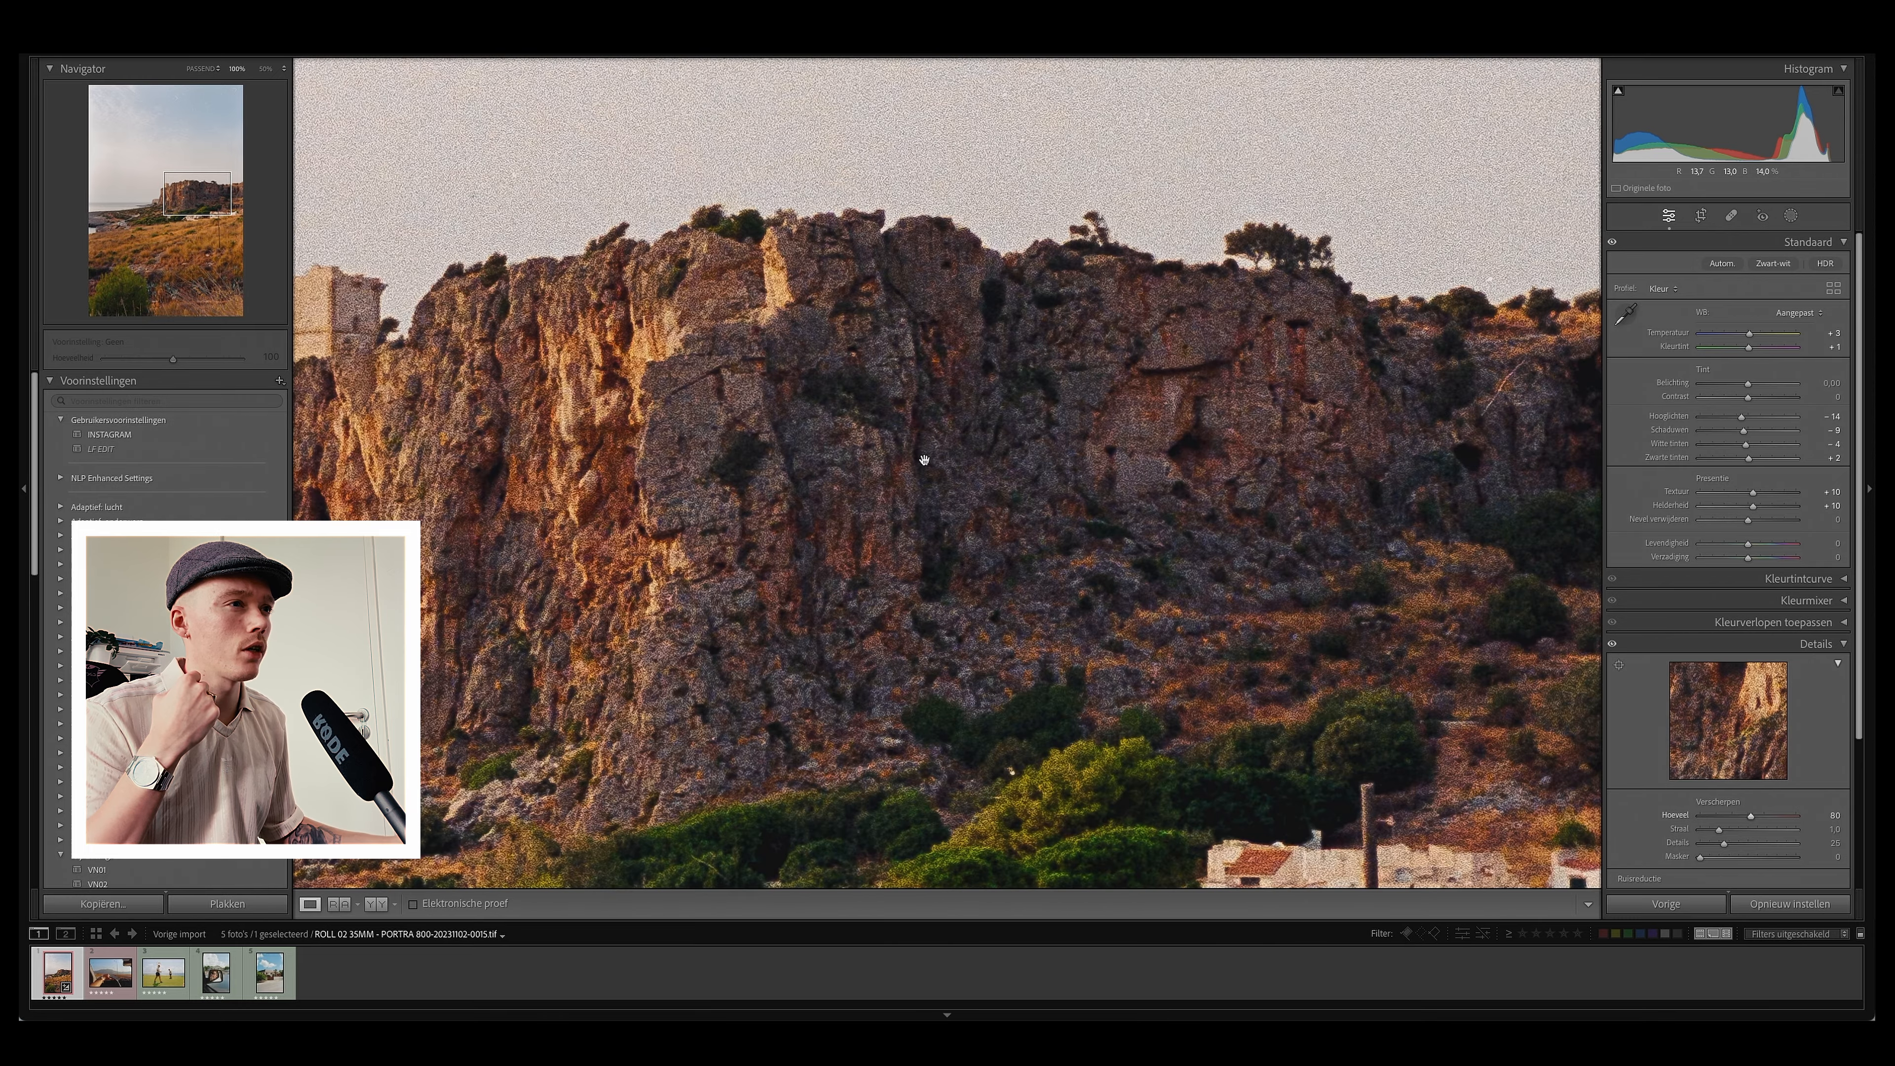
{"action": "left_click", "coordinate": [1090, 458]}
{"action": "left_click_drag", "start_coordinate": [943, 313], "coordinate": [1015, 341]}
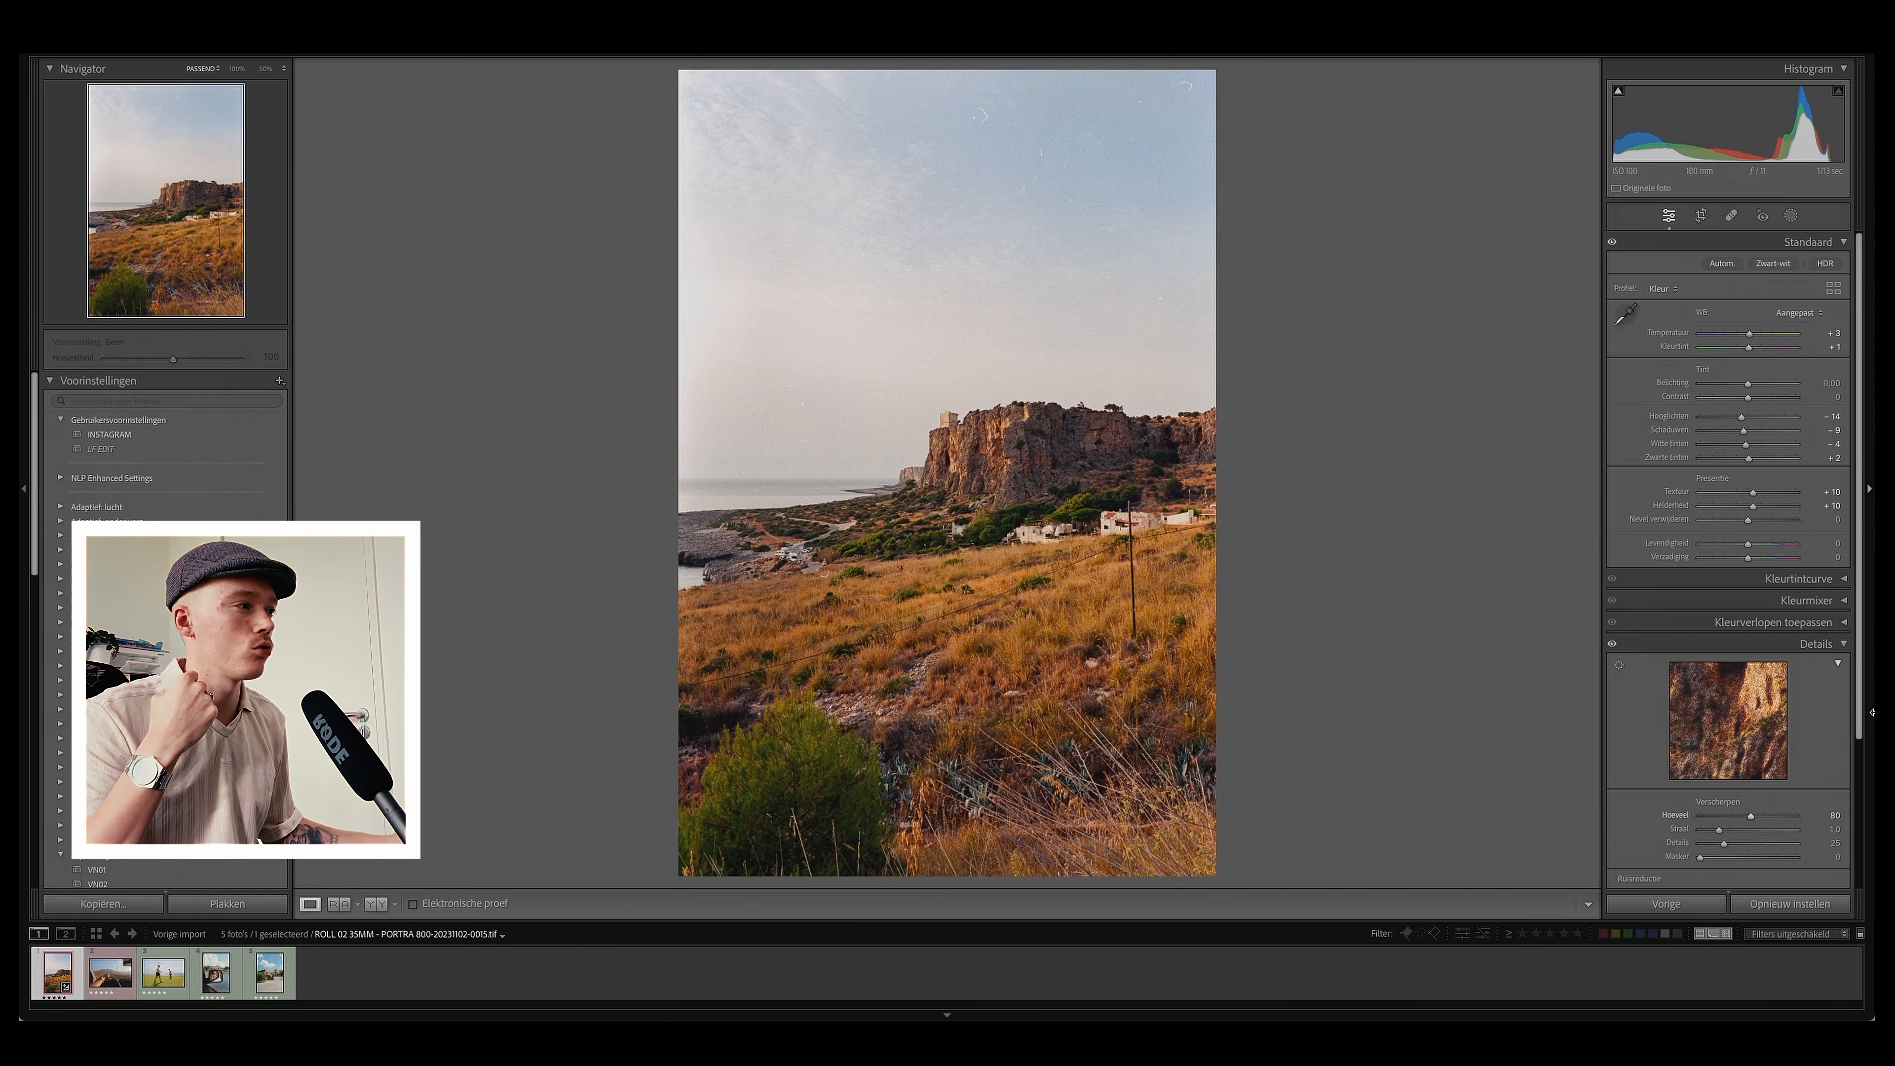
{"action": "left_click", "coordinate": [1845, 644]}
{"action": "left_click", "coordinate": [1845, 646]}
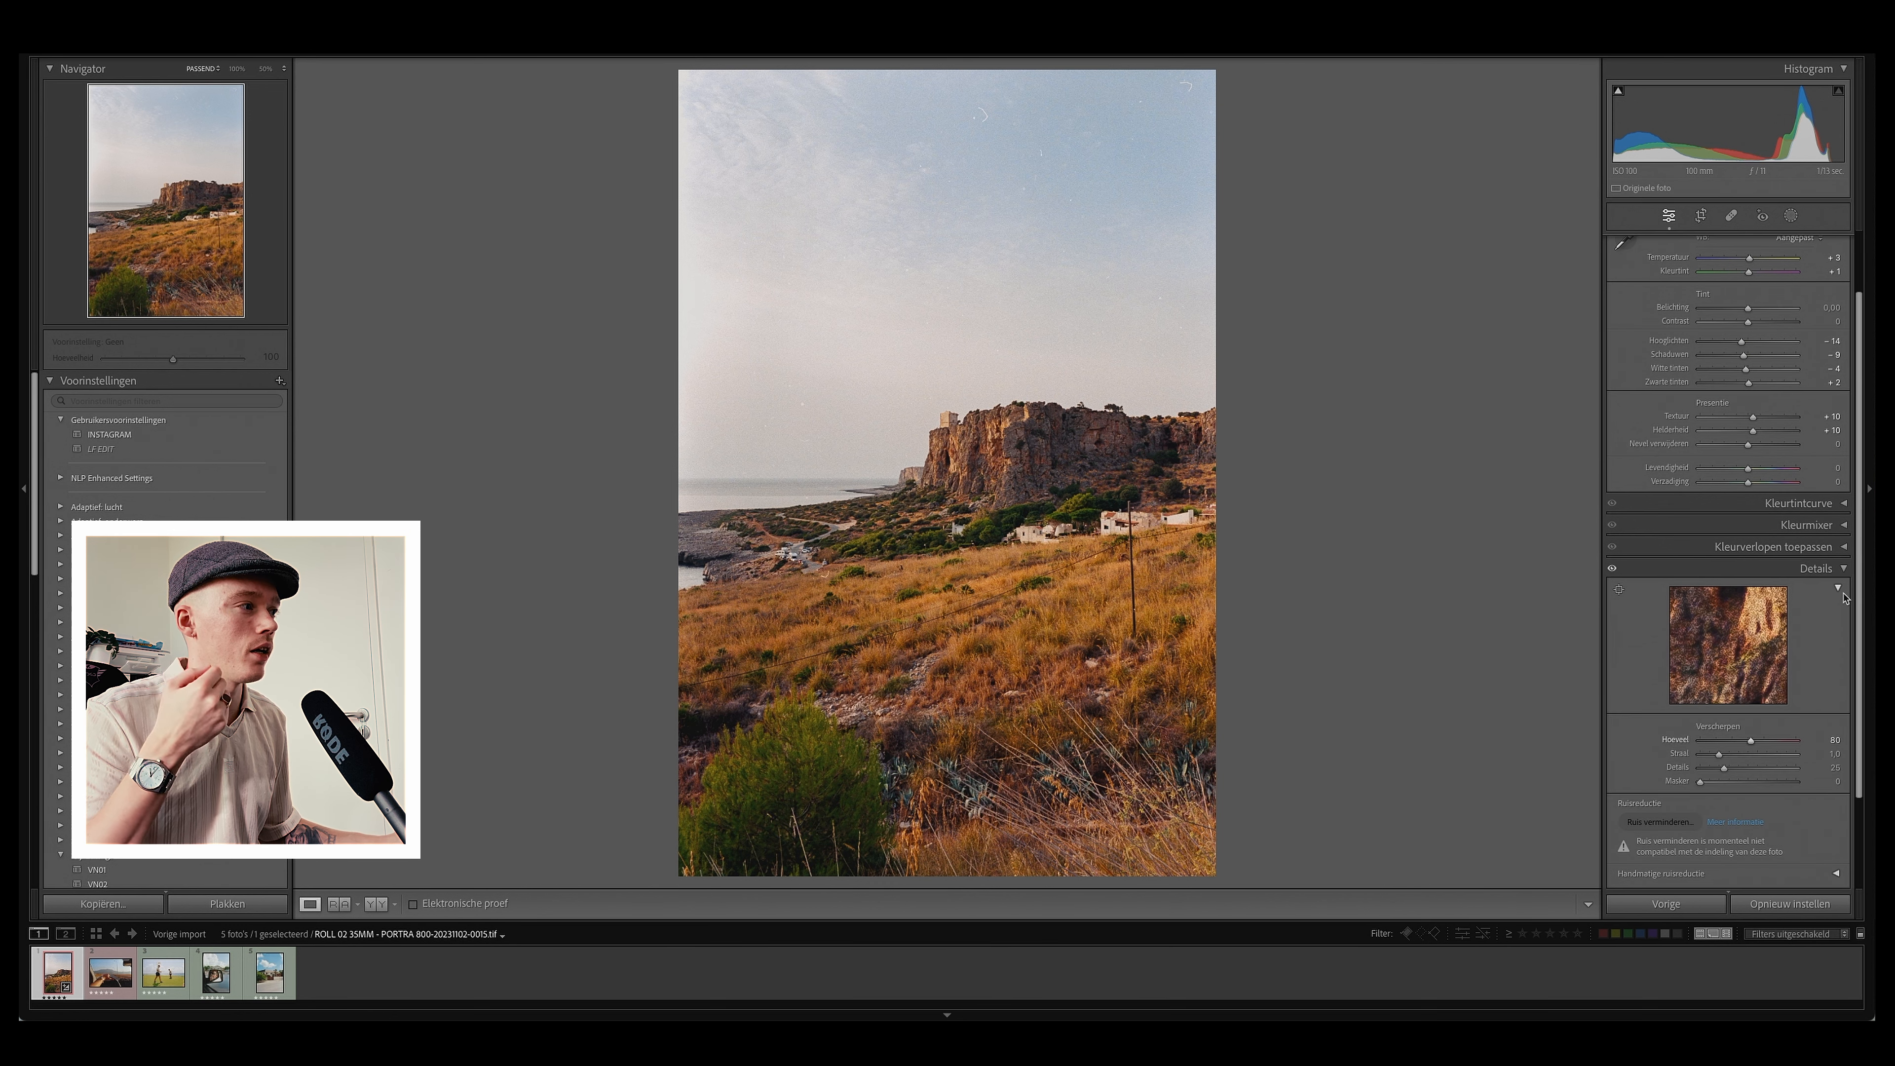
{"action": "left_click", "coordinate": [1844, 569]}
Step: Set Vibrance to 2
{"action": "left_click", "coordinate": [1832, 543]}
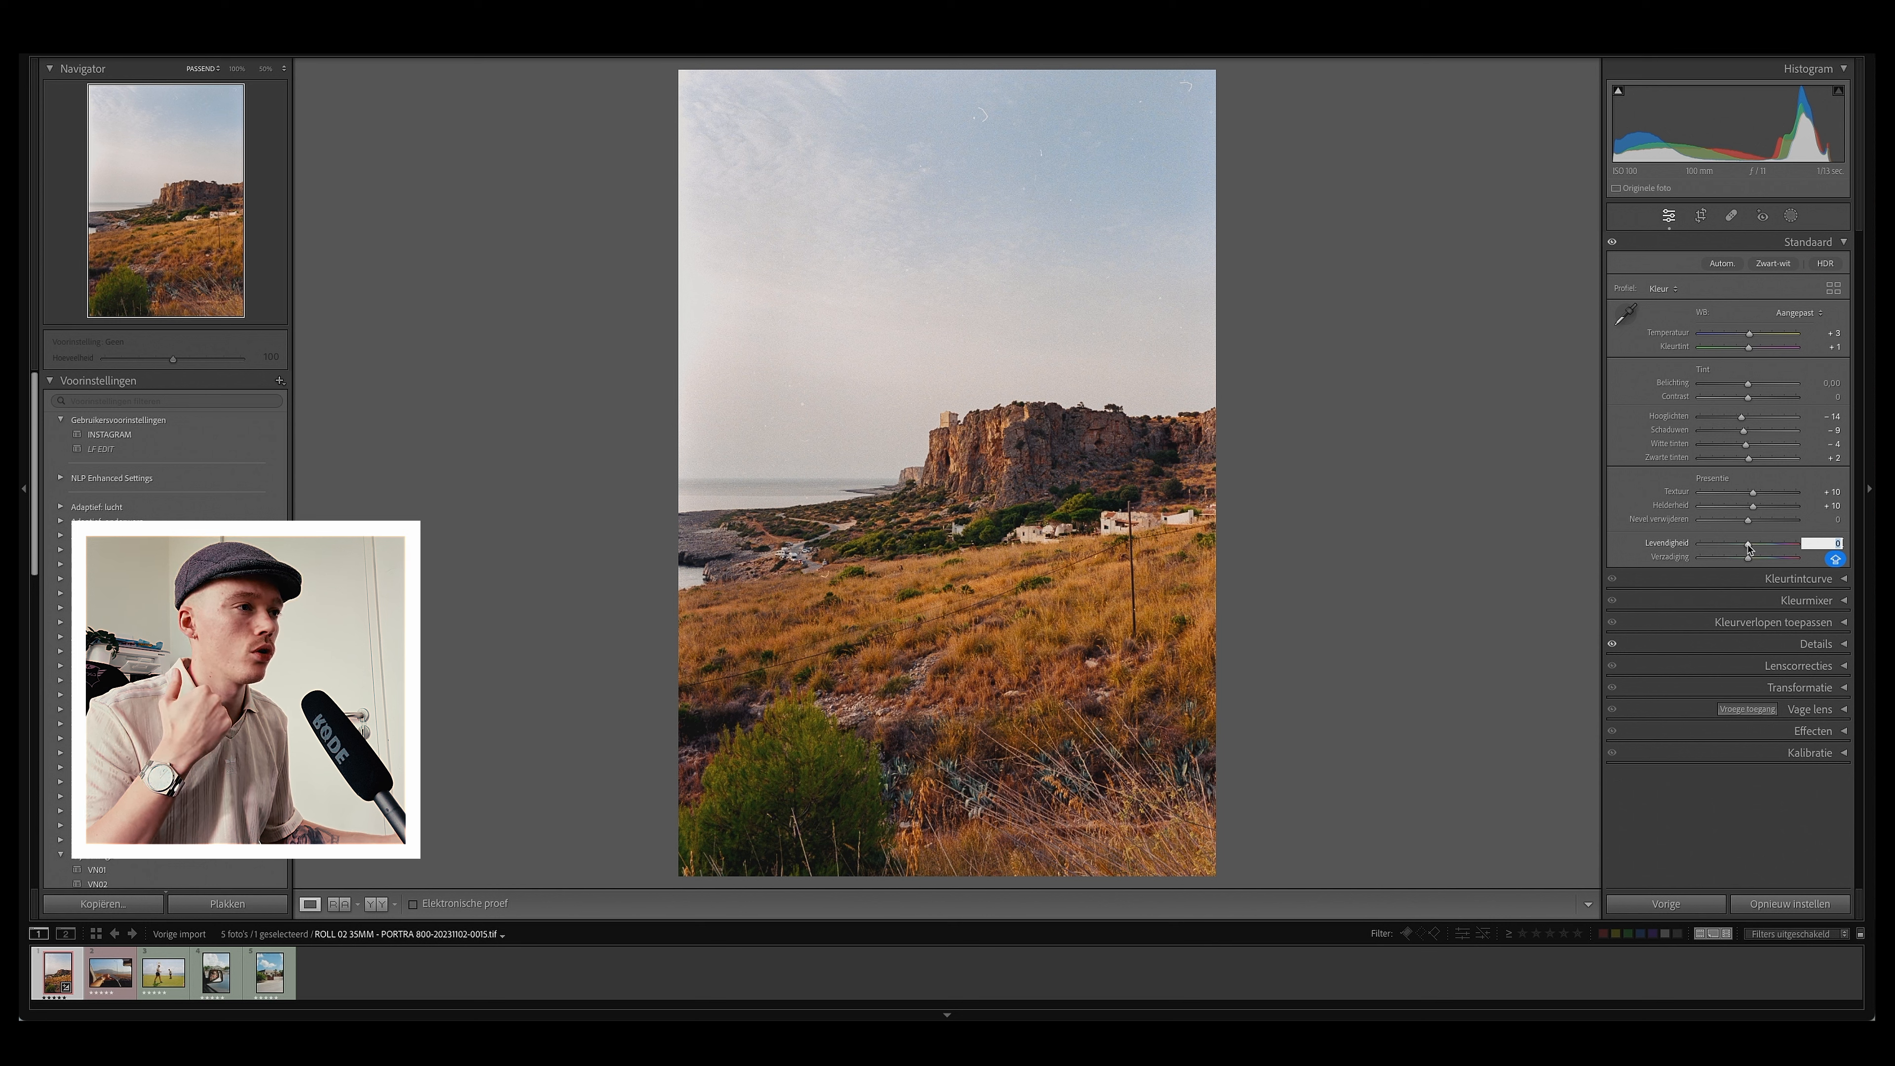
{"action": "type", "text": "2"}
{"action": "key", "text": "Return"}
{"action": "mouse_move", "coordinate": [1750, 547]}
{"action": "left_mouse_down"}
{"action": "mouse_move", "coordinate": [1727, 550]}
{"action": "mouse_move", "coordinate": [1749, 548]}
{"action": "left_mouse_up"}
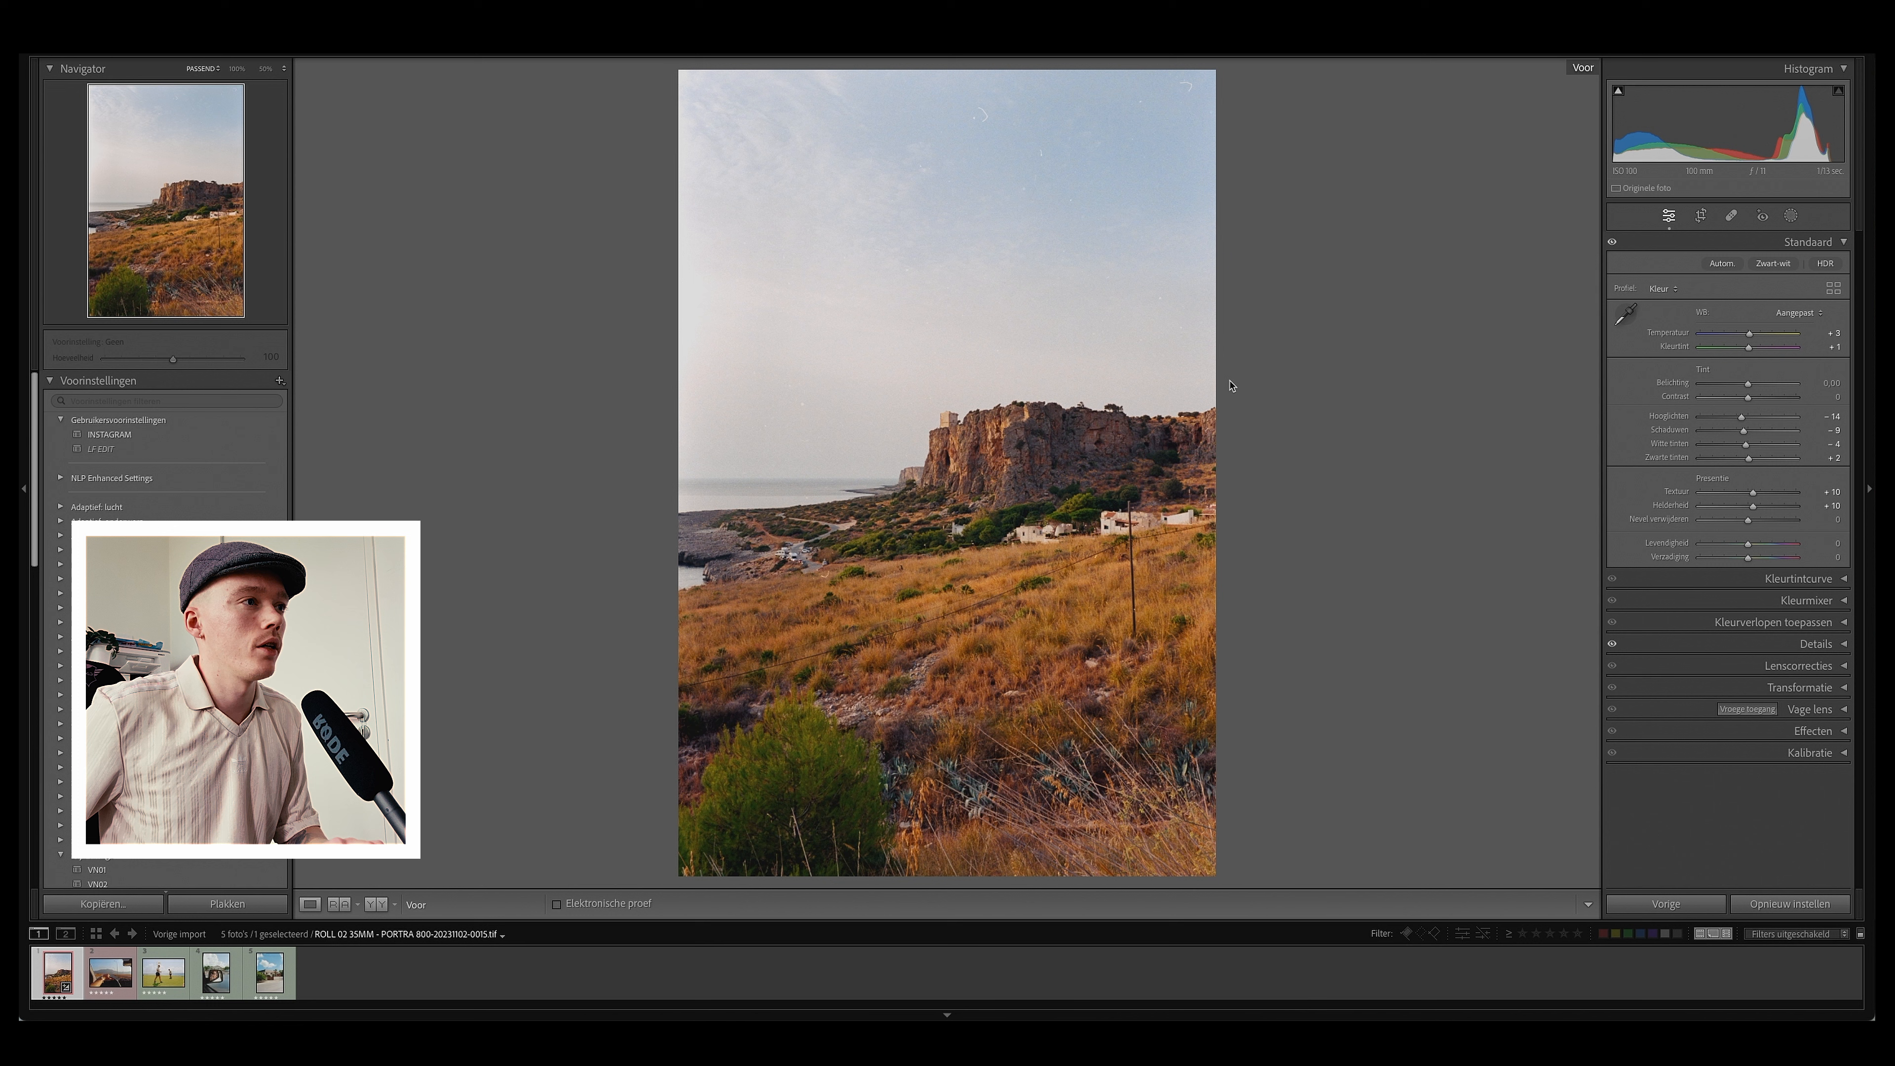
Step: Toggle between the before and after views to compare the edits
{"action": "key", "text": "backslash"}
{"action": "key", "text": "backslash"}
{"action": "key", "text": "backslash"}
{"action": "key", "text": "backslash"}
{"action": "key", "text": "backslash"}
{"action": "key", "text": "backslash"}
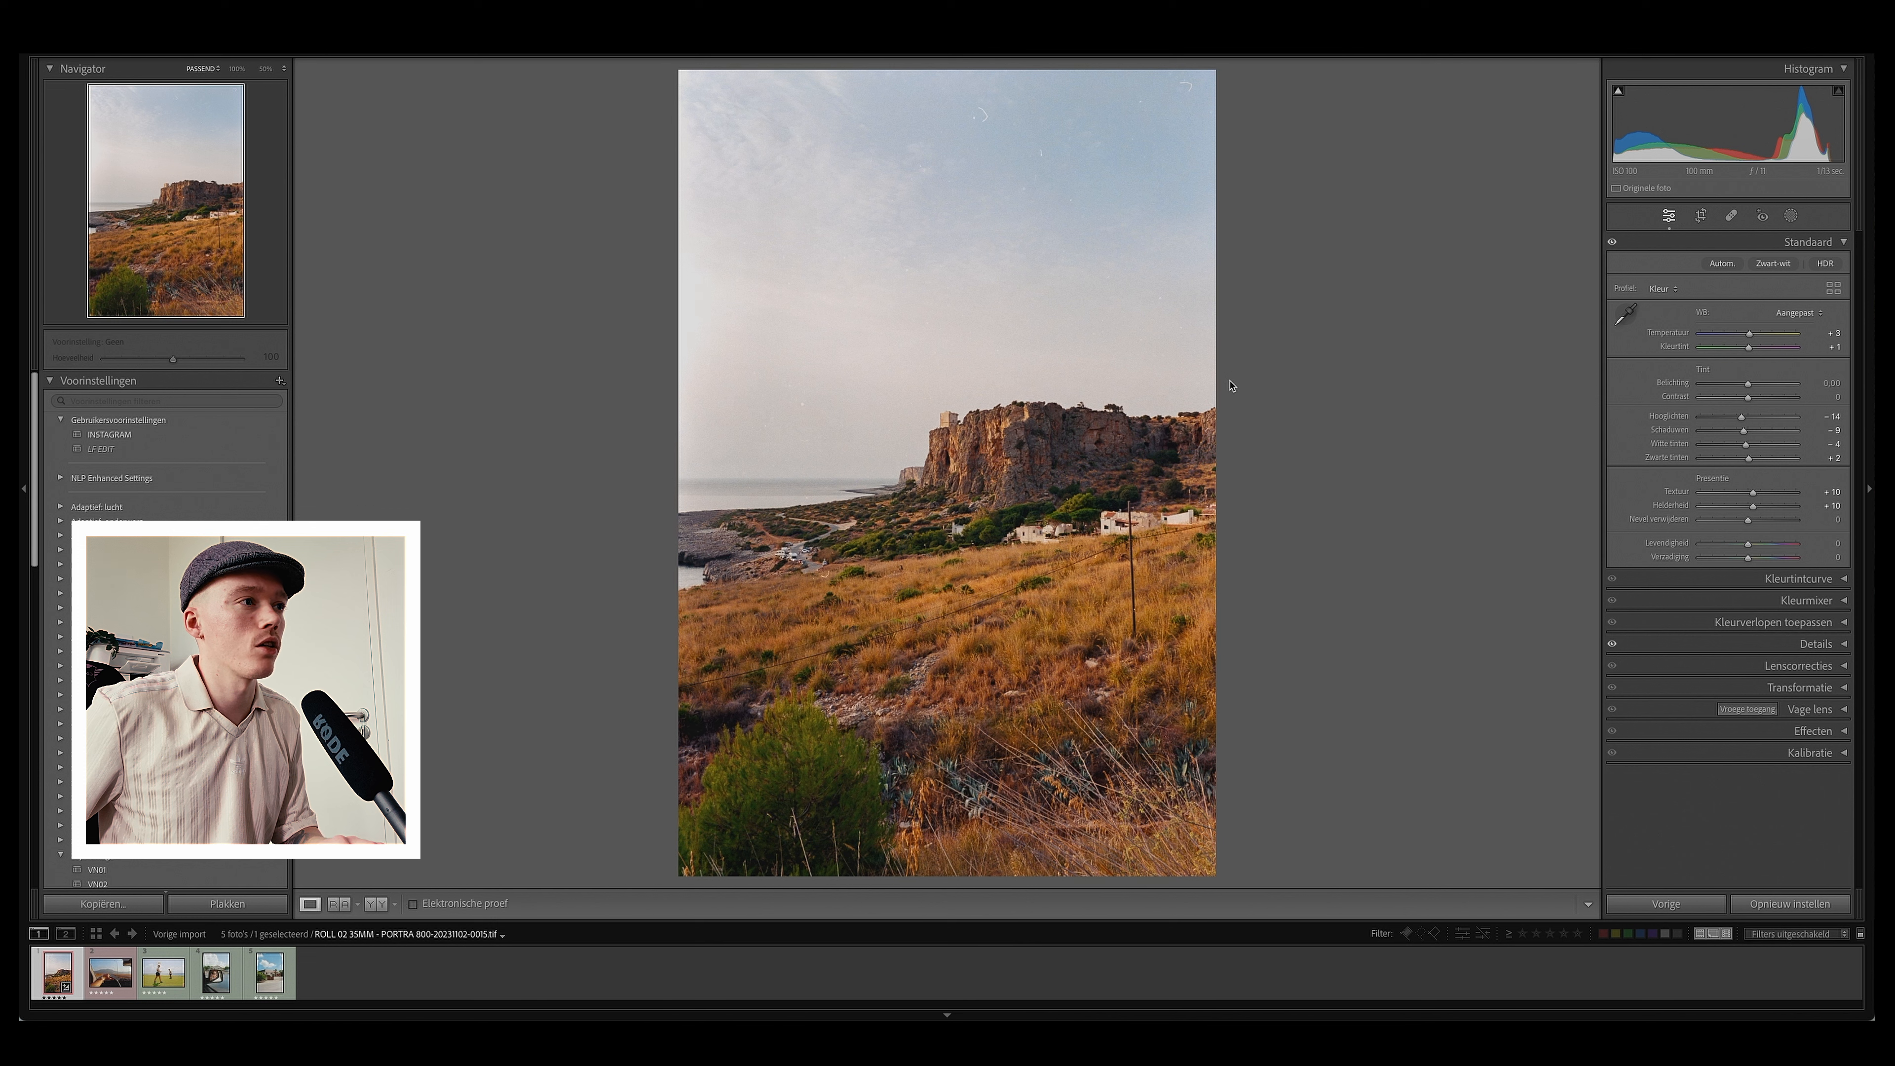
{"action": "key", "text": "backslash"}
{"action": "key", "text": "backslash"}
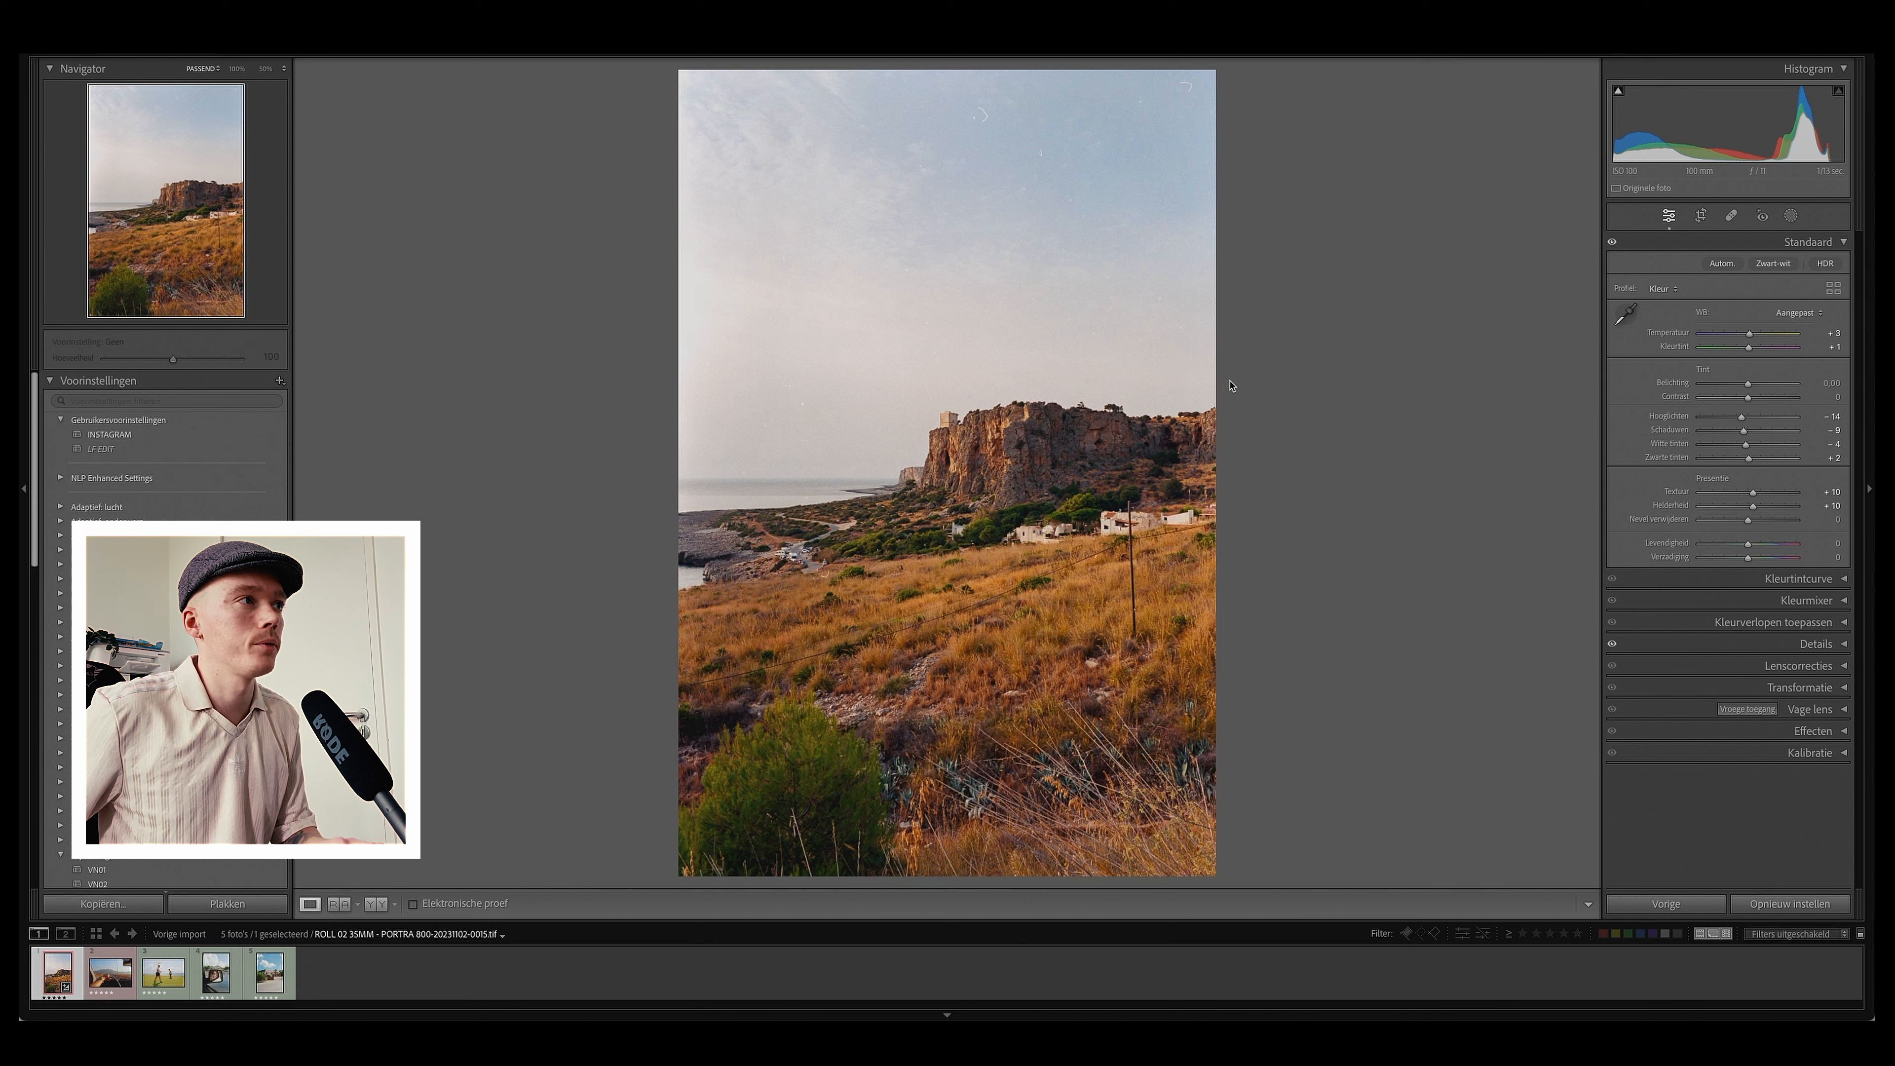
Step: Open the spot removal tool, zoom into the sky, and remove a scratch and two dust spots
{"action": "left_click", "coordinate": [1731, 215]}
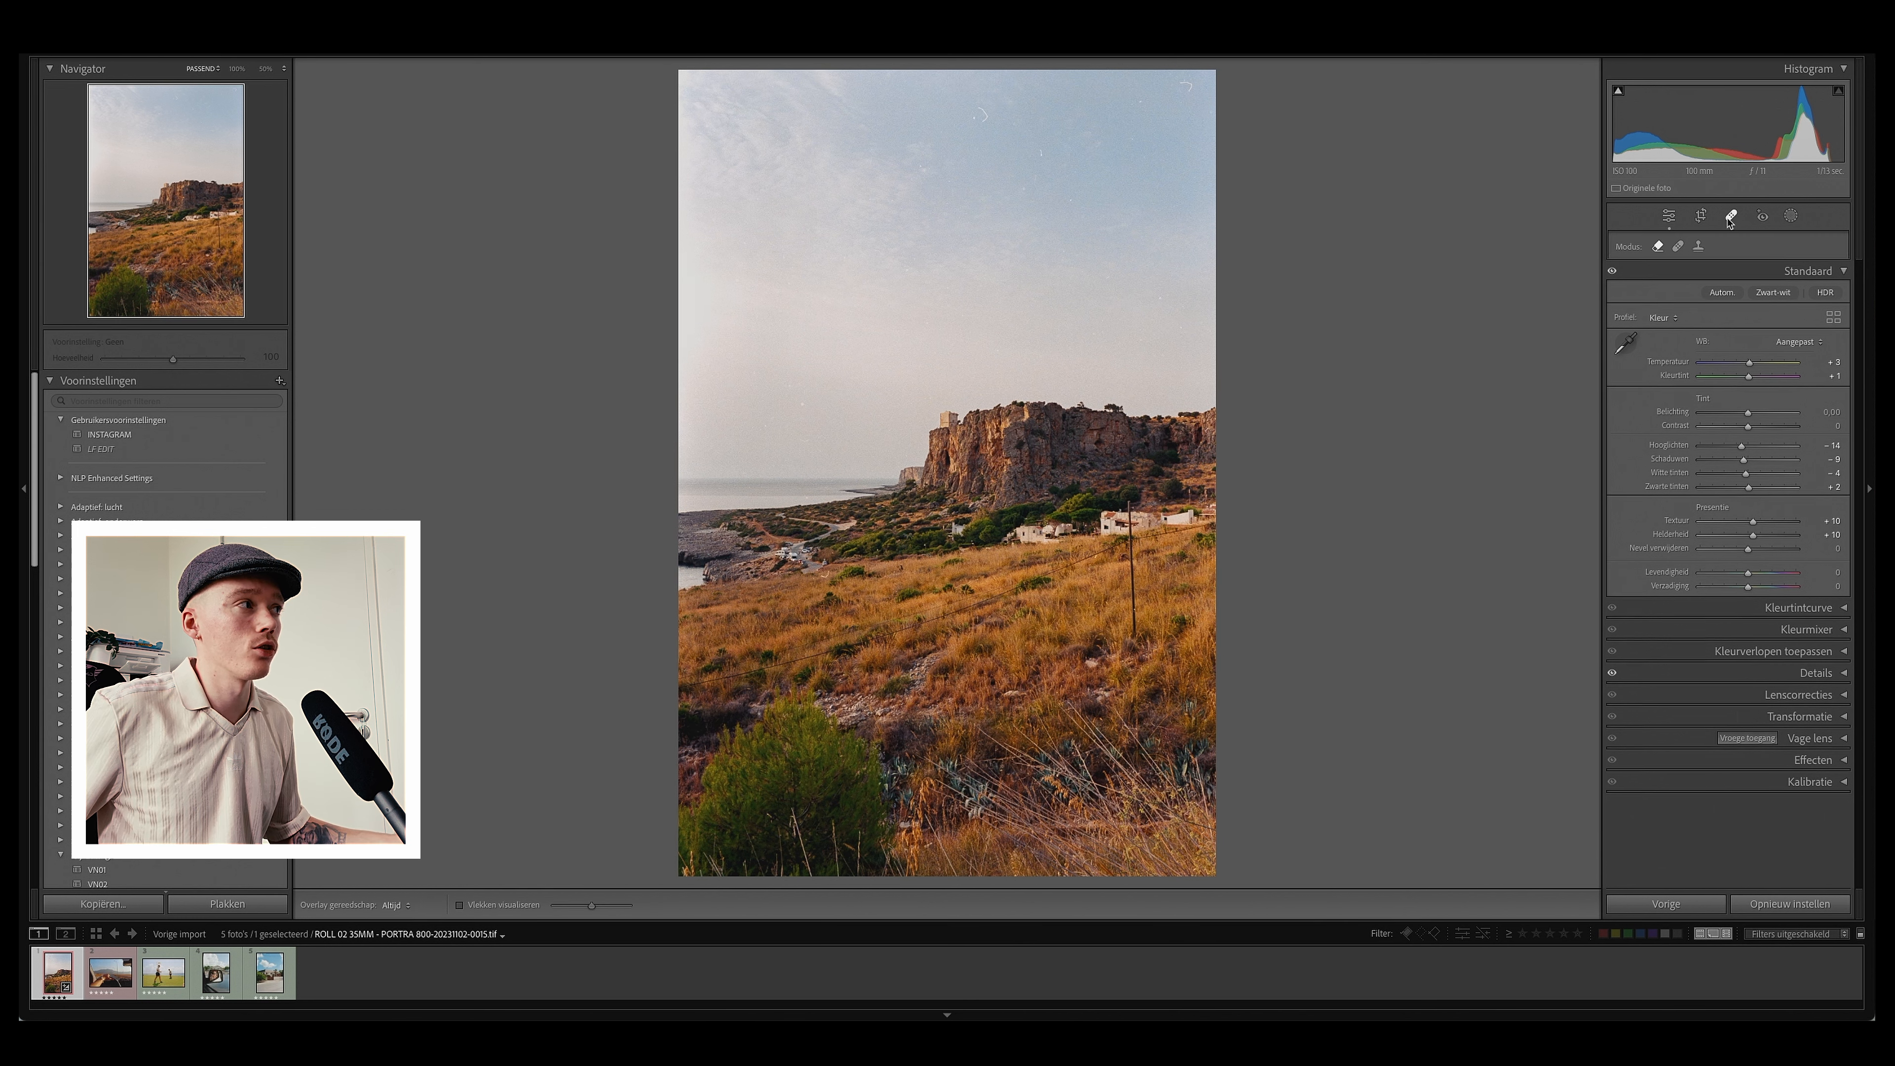
{"action": "left_click", "coordinate": [990, 140]}
{"action": "left_click_drag", "start_coordinate": [1012, 300], "coordinate": [1004, 629]}
{"action": "left_click", "coordinate": [879, 353]}
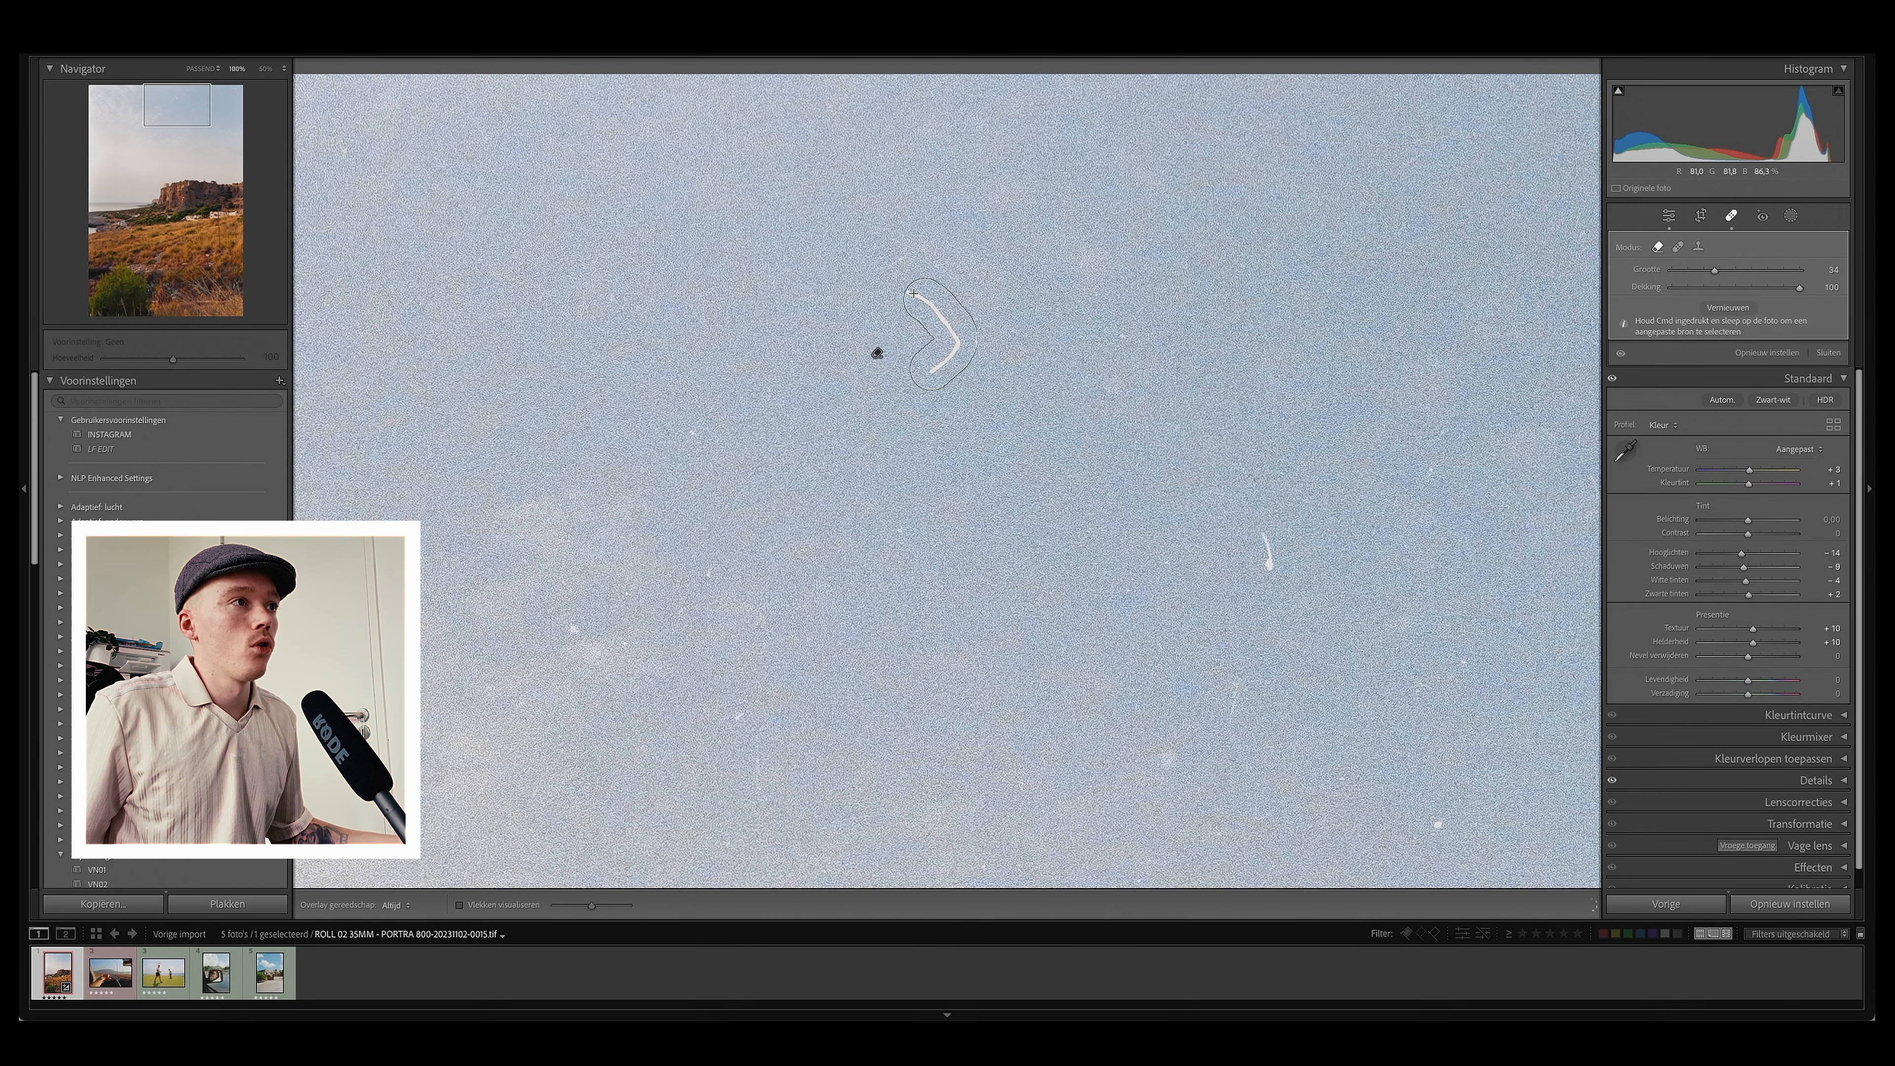
{"action": "left_click_drag", "start_coordinate": [1268, 532], "coordinate": [1269, 535]}
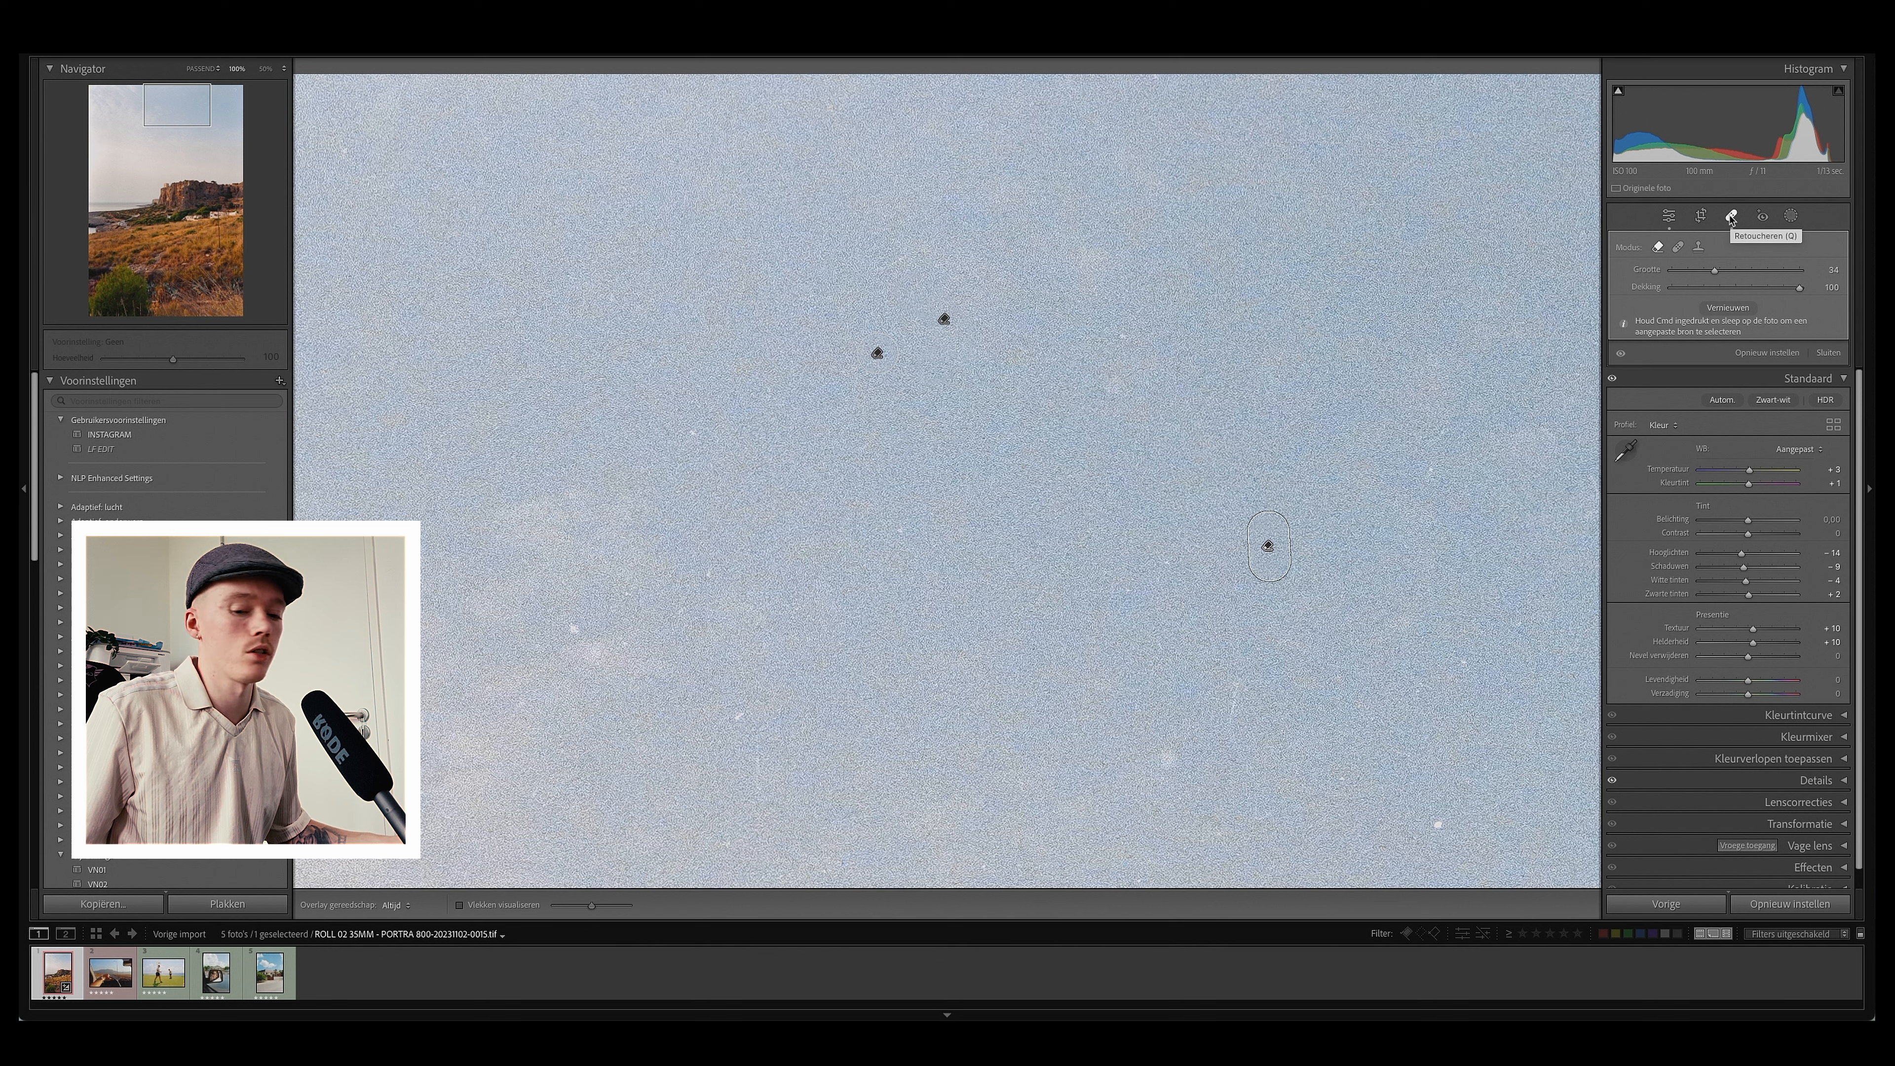
Step: Cycle through the spot removal modes, finishing in the Remove mode
{"action": "left_click", "coordinate": [1679, 248]}
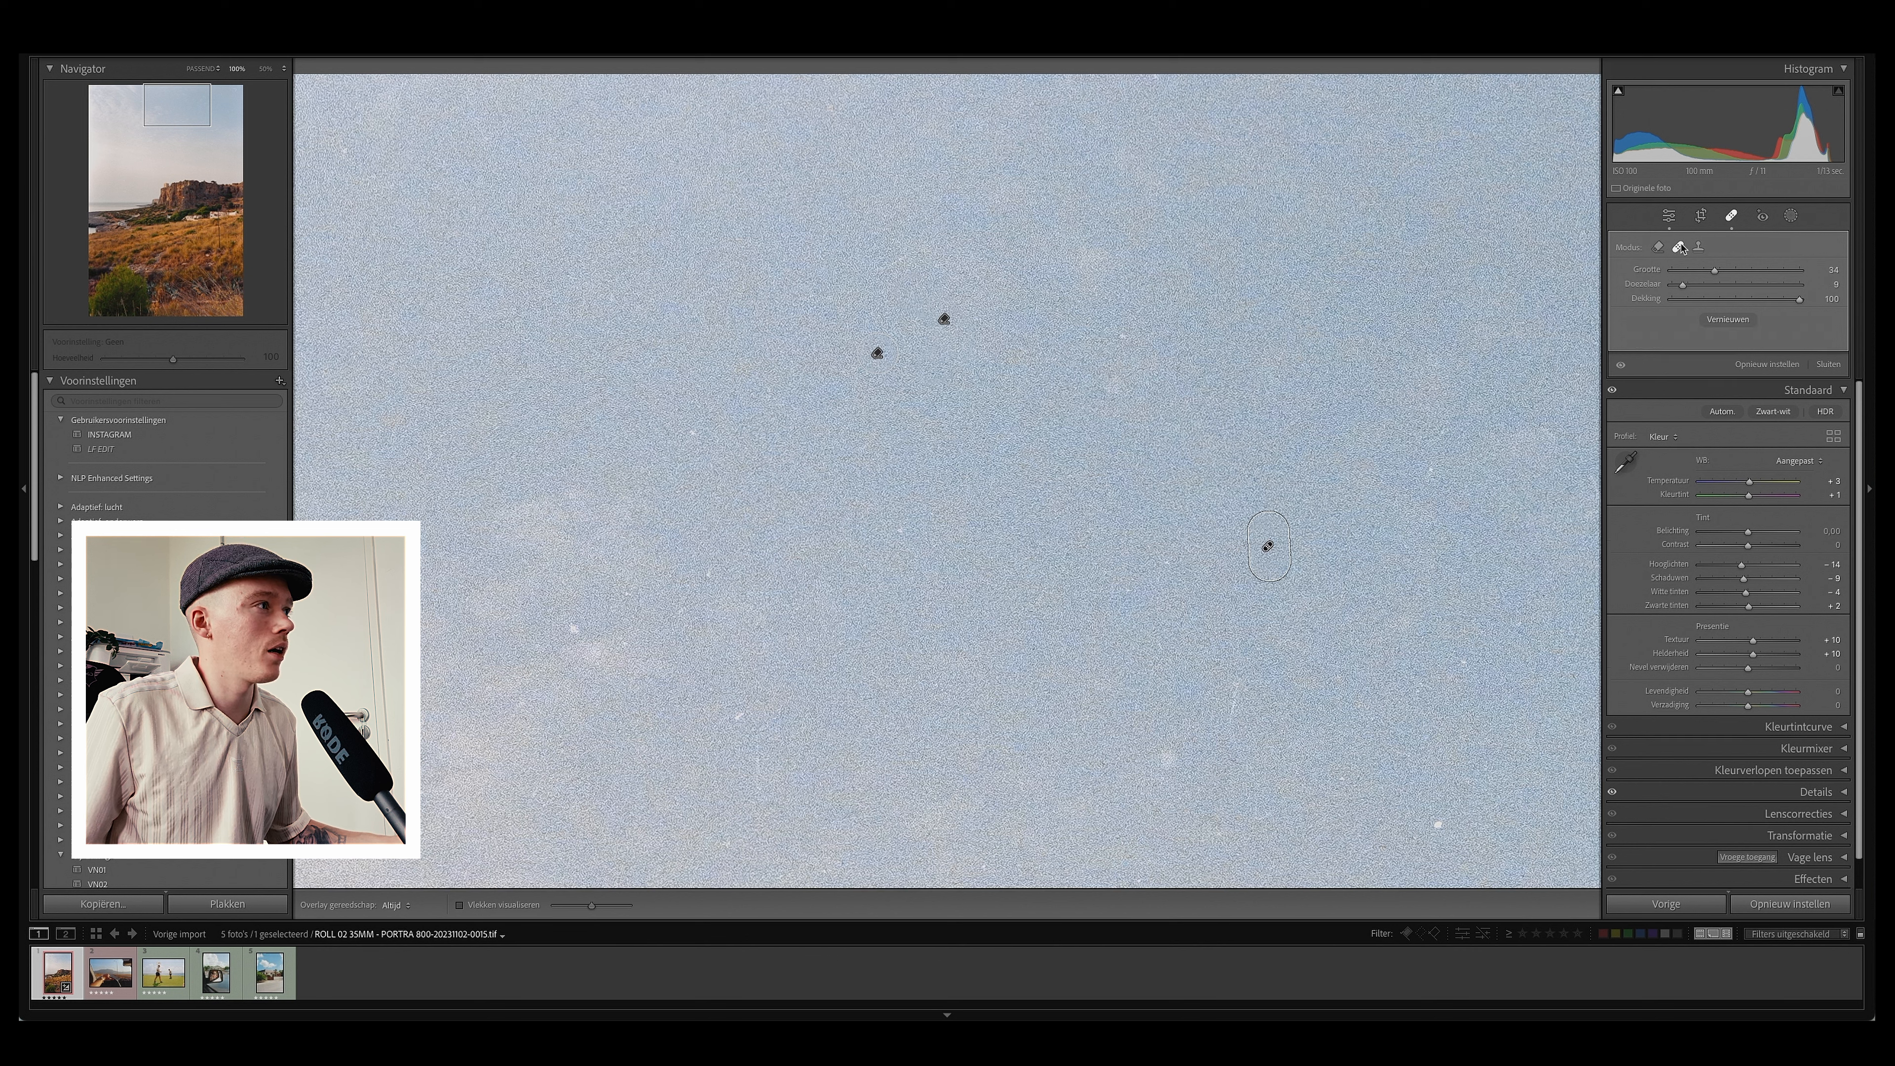
{"action": "left_click", "coordinate": [1660, 247]}
{"action": "left_click", "coordinate": [1679, 248]}
{"action": "left_click", "coordinate": [1700, 248]}
{"action": "left_click", "coordinate": [1679, 247]}
{"action": "left_click", "coordinate": [1658, 248]}
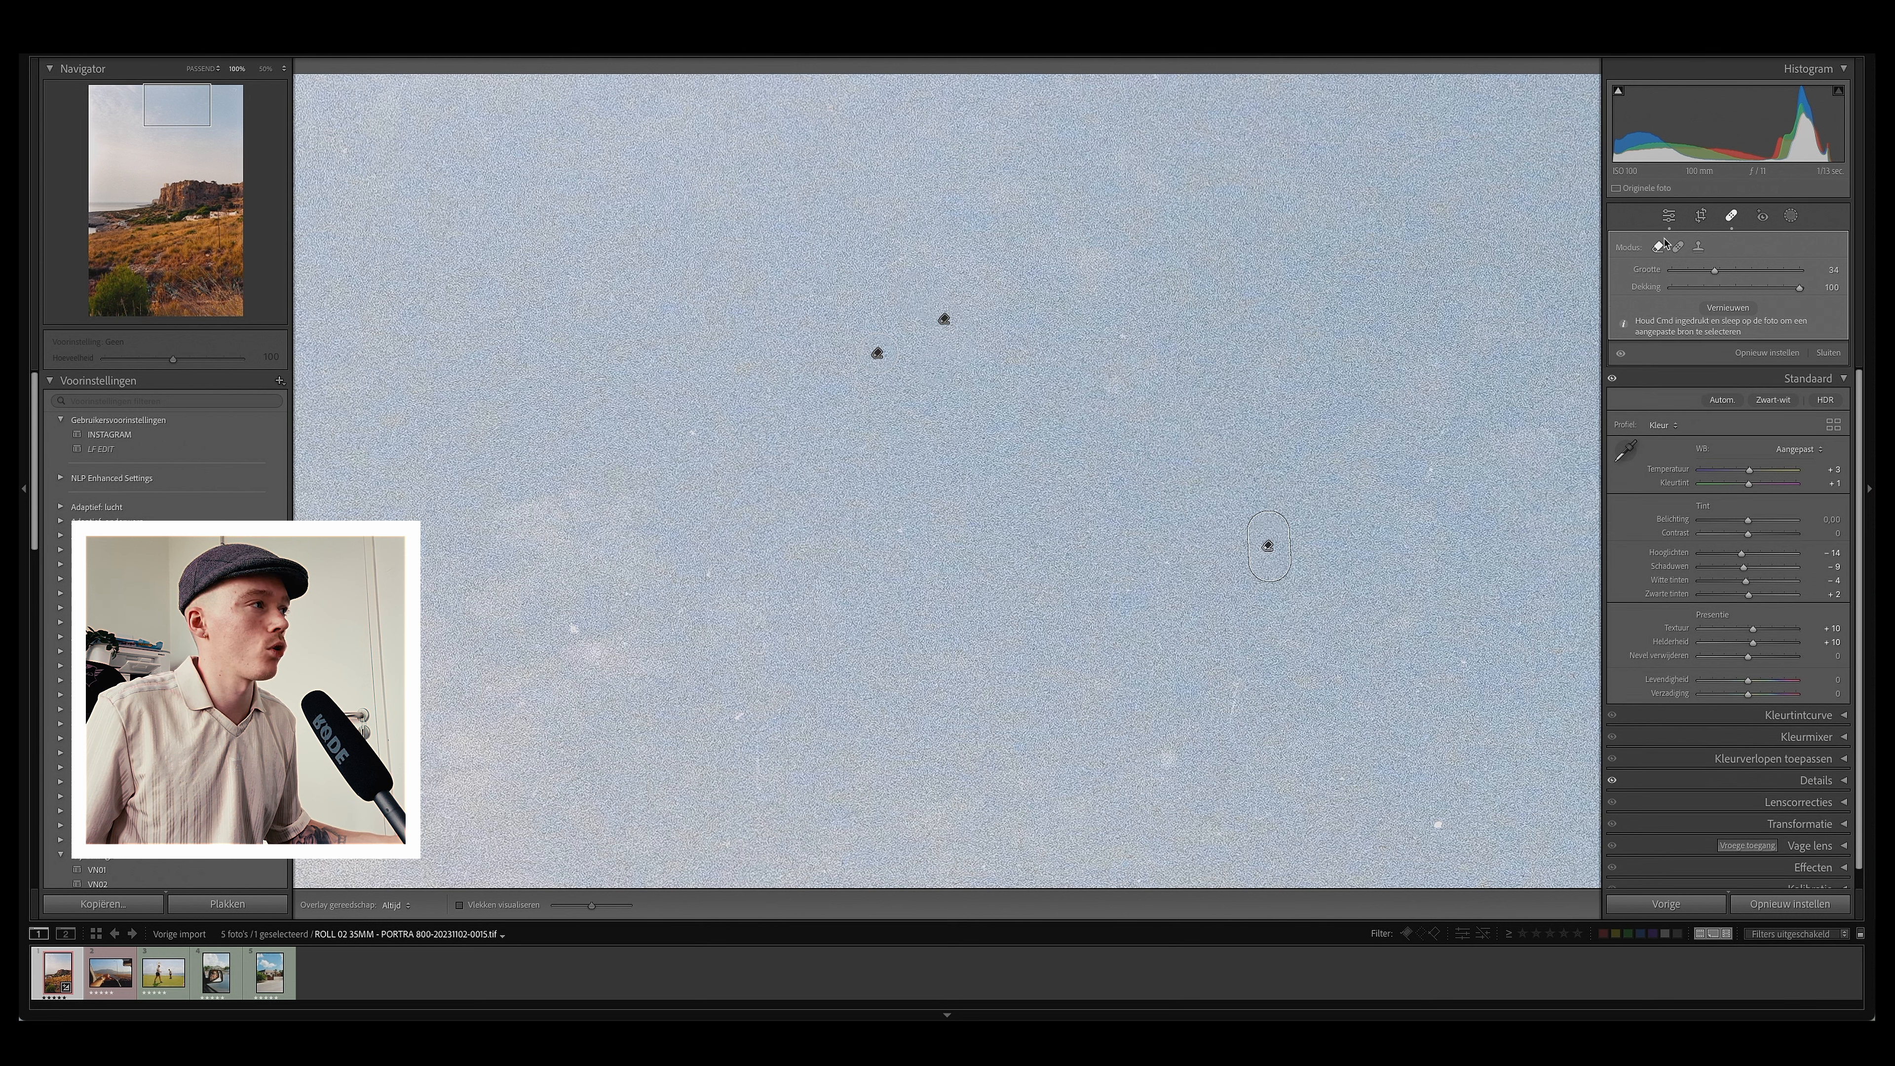
{"action": "left_click", "coordinate": [1679, 248]}
{"action": "left_click", "coordinate": [1659, 248]}
Step: Remove the remaining dust spots scattered across the upper sky
{"action": "left_click", "coordinate": [688, 440]}
{"action": "left_click", "coordinate": [572, 622]}
{"action": "left_click", "coordinate": [739, 719]}
{"action": "left_click", "coordinate": [900, 531]}
{"action": "scroll", "coordinate": [970, 493], "scroll_direction": "down", "scroll_amount": 5}
{"action": "left_click", "coordinate": [1037, 457]}
{"action": "left_click_drag", "start_coordinate": [1109, 421], "coordinate": [1109, 385]}
{"action": "left_click", "coordinate": [1311, 522]}
{"action": "left_click", "coordinate": [1333, 357]}
{"action": "scroll", "coordinate": [1408, 512], "scroll_direction": "down", "scroll_amount": 5}
{"action": "left_click", "coordinate": [1158, 628]}
{"action": "left_click", "coordinate": [1159, 671]}
{"action": "left_click", "coordinate": [1300, 666]}
{"action": "left_click", "coordinate": [1416, 780]}
{"action": "left_click_drag", "start_coordinate": [1381, 357], "coordinate": [953, 751]}
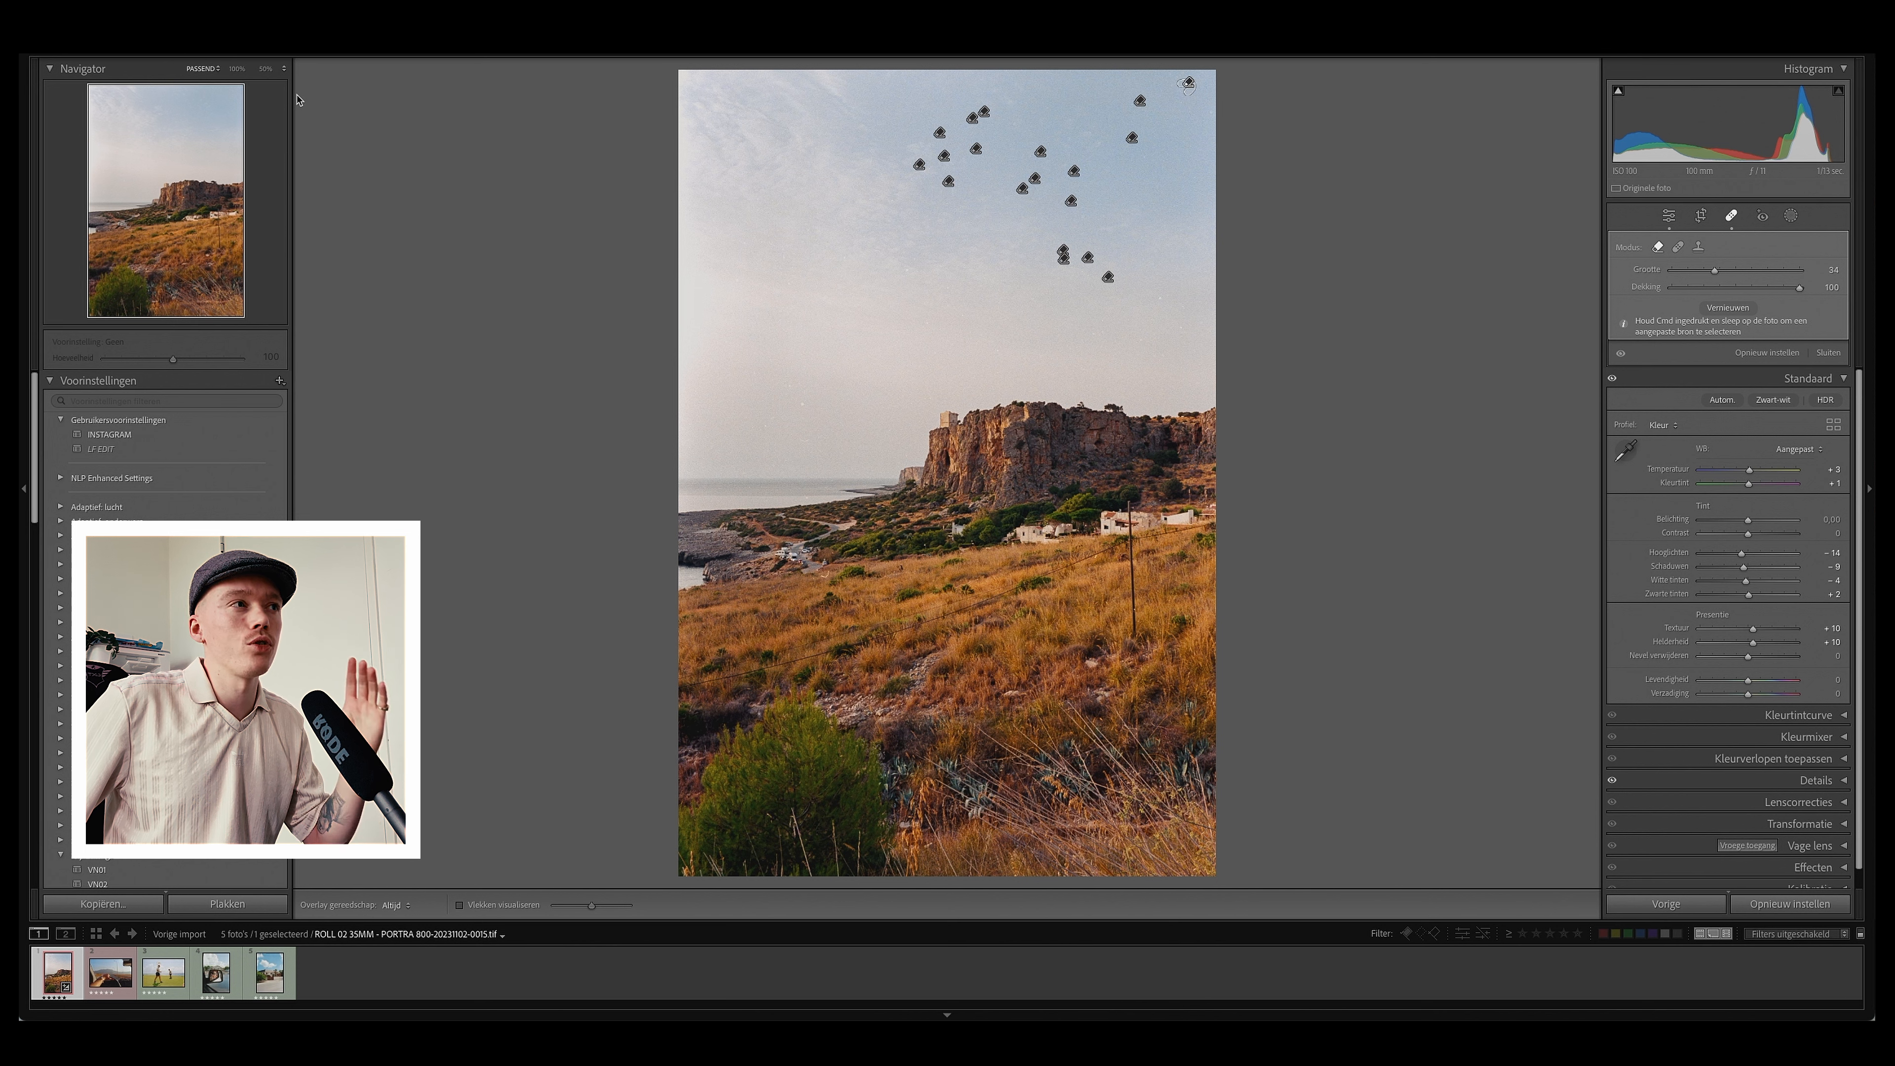
Step: Zoom in on the upper-left sky and remove the dust spots there
{"action": "left_click", "coordinate": [270, 69]}
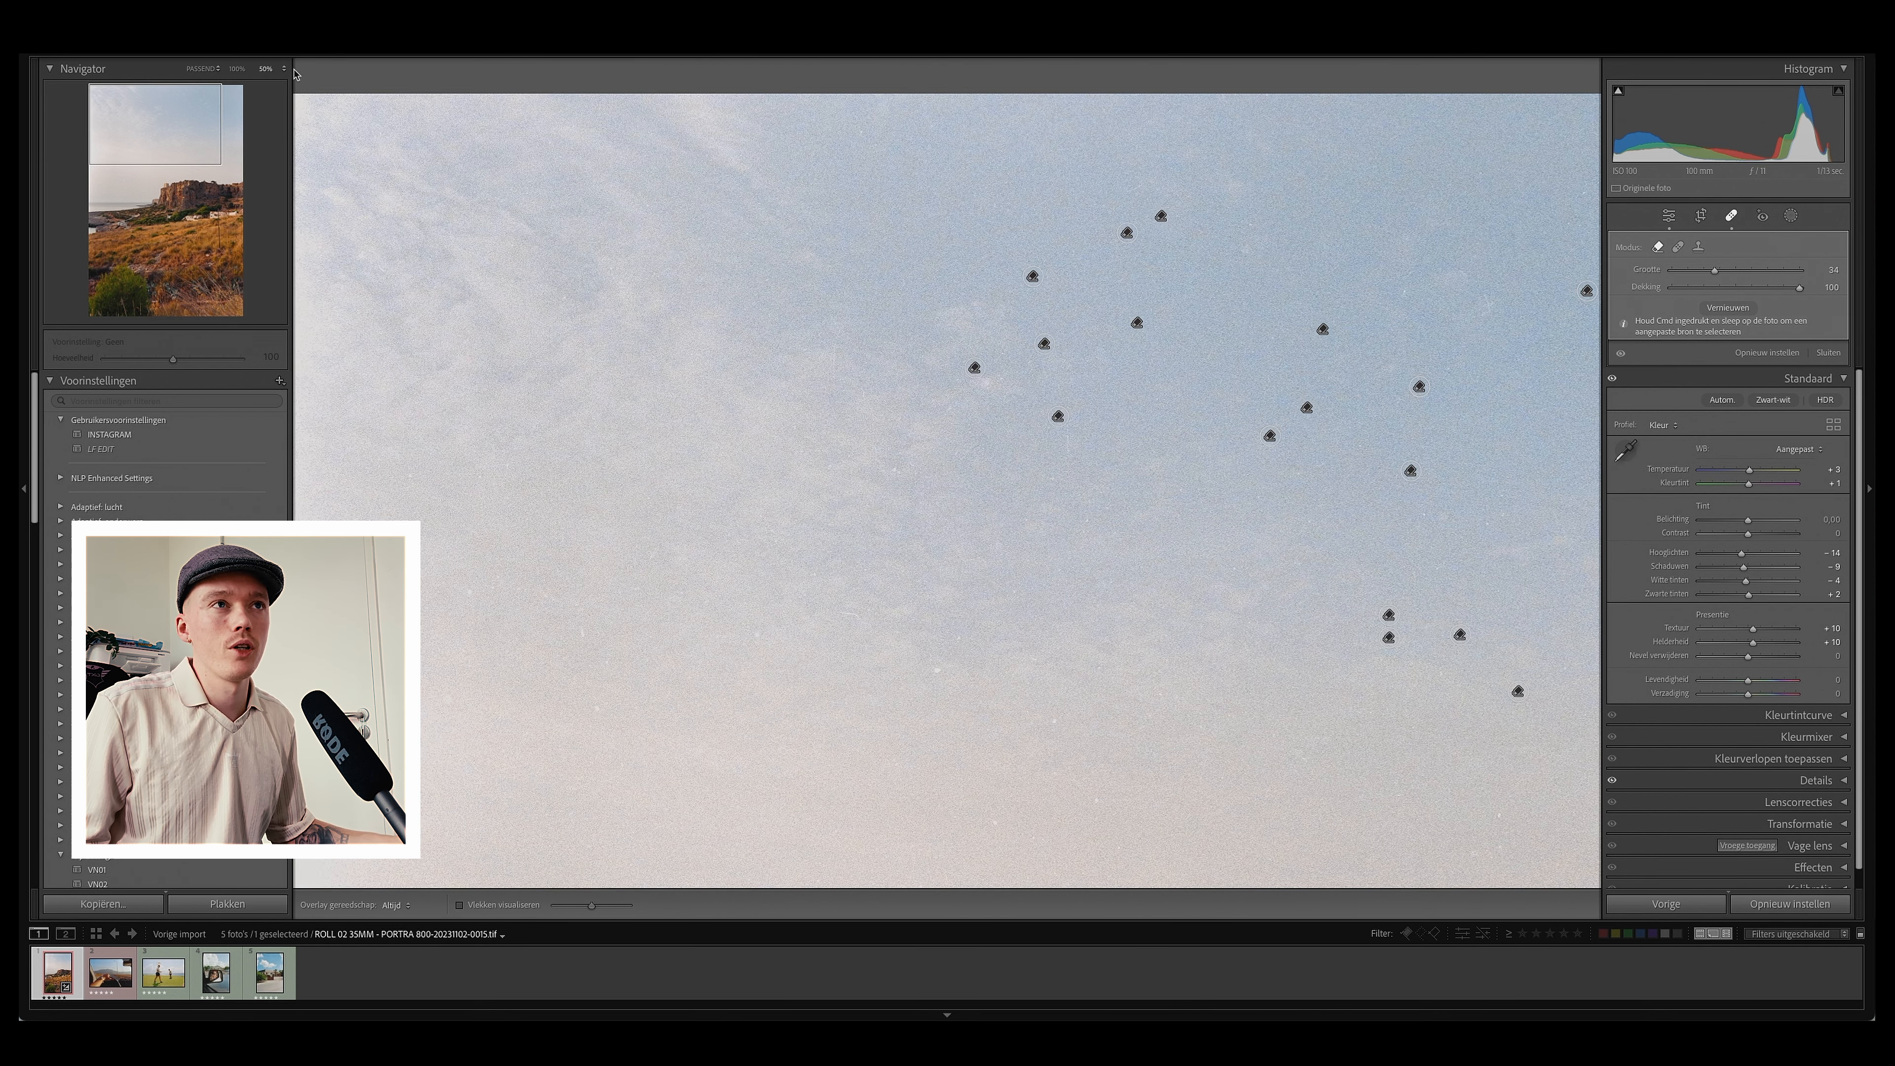
{"action": "left_click_drag", "start_coordinate": [648, 376], "coordinate": [872, 260]}
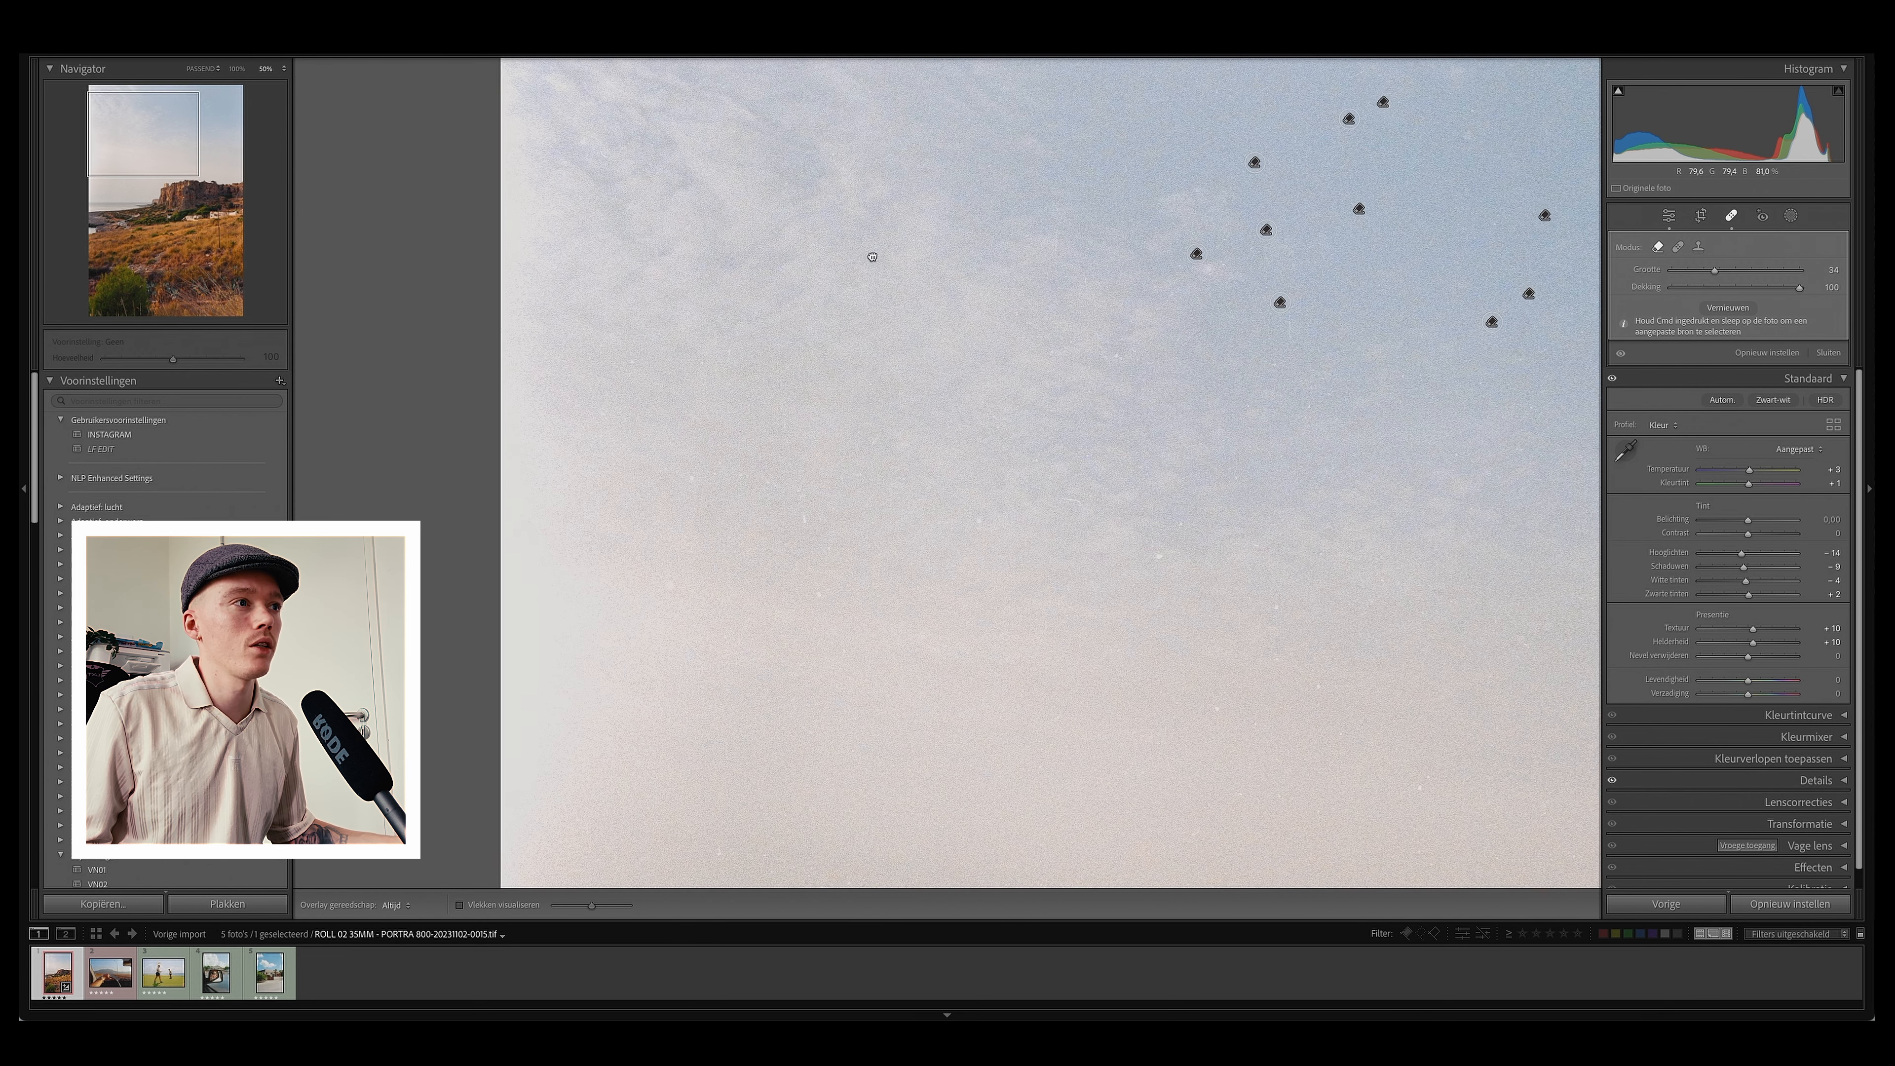
{"action": "left_click", "coordinate": [1118, 350]}
{"action": "left_click", "coordinate": [1161, 556]}
{"action": "left_click", "coordinate": [1182, 523]}
{"action": "left_click", "coordinate": [979, 518]}
{"action": "left_click", "coordinate": [820, 593]}
{"action": "left_click", "coordinate": [808, 519]}
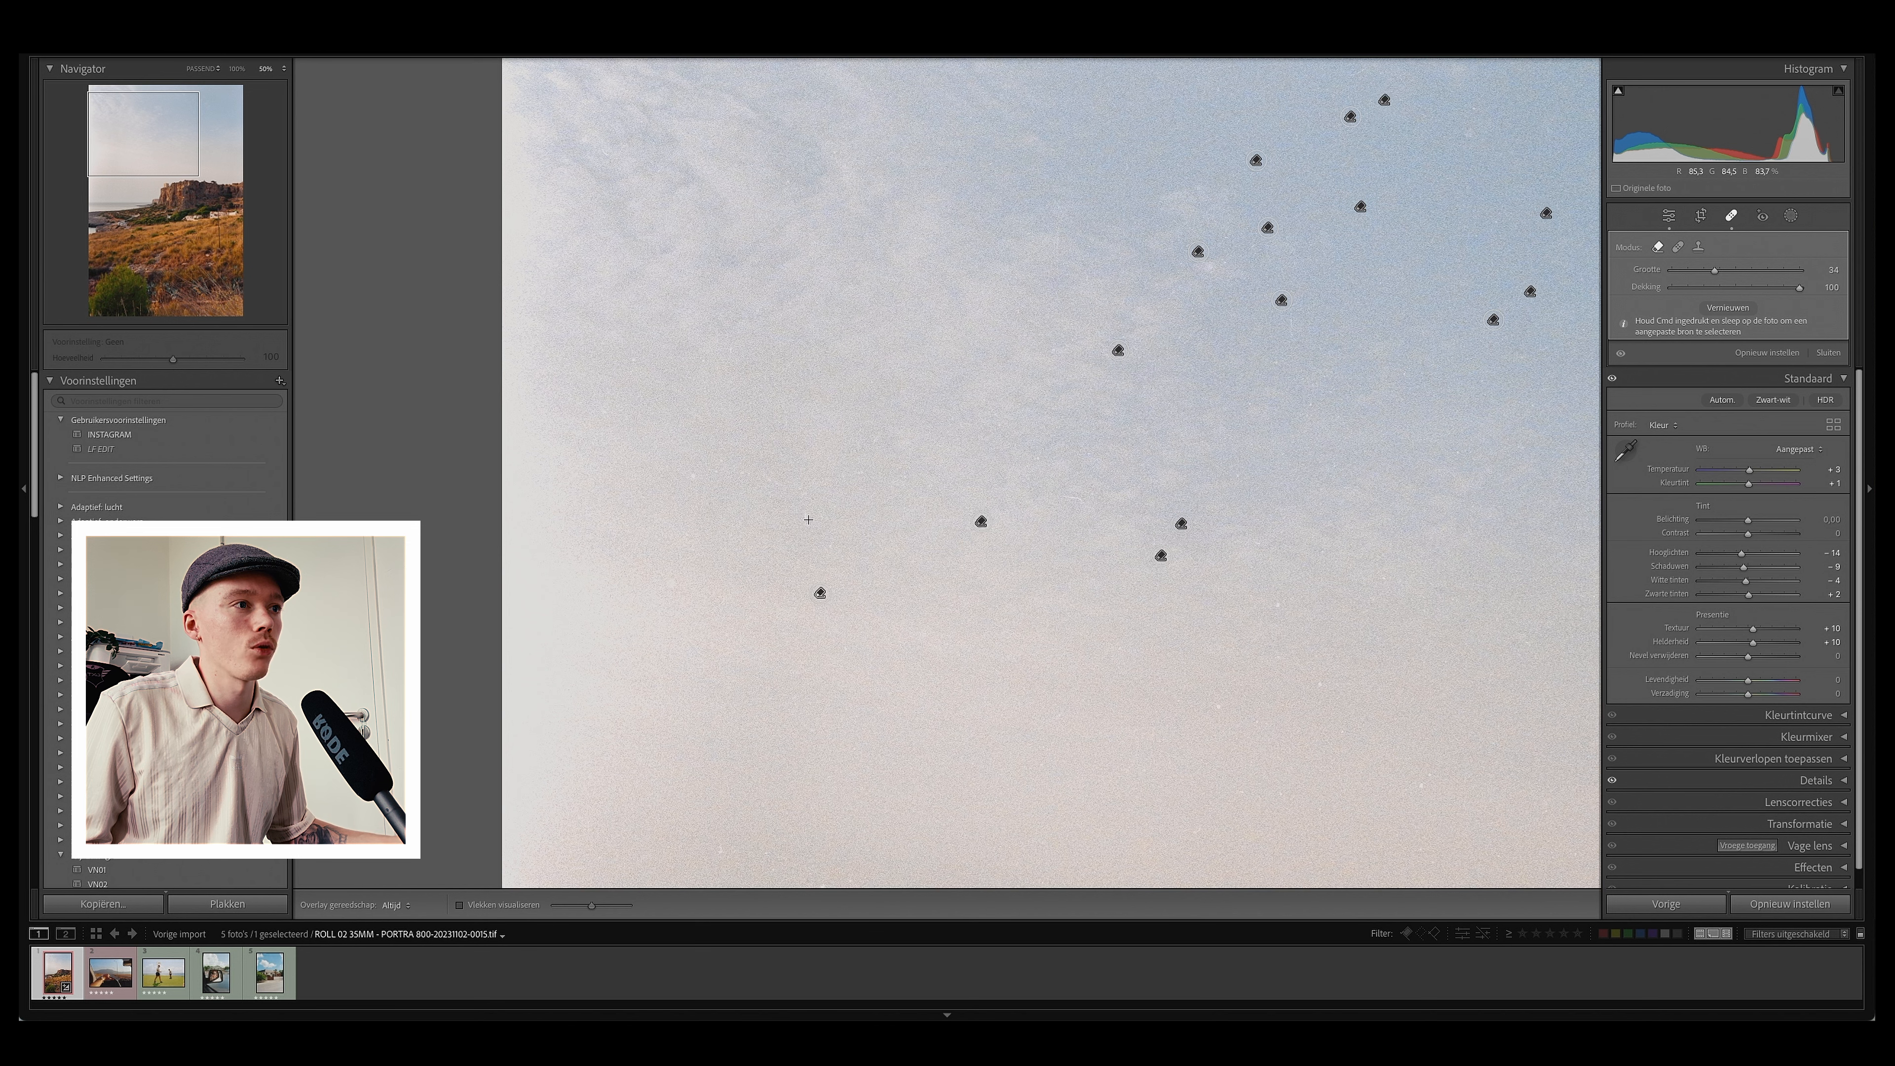
{"action": "left_click", "coordinate": [693, 478]}
{"action": "left_click", "coordinate": [669, 585]}
{"action": "left_click_drag", "start_coordinate": [791, 488], "coordinate": [764, 475]}
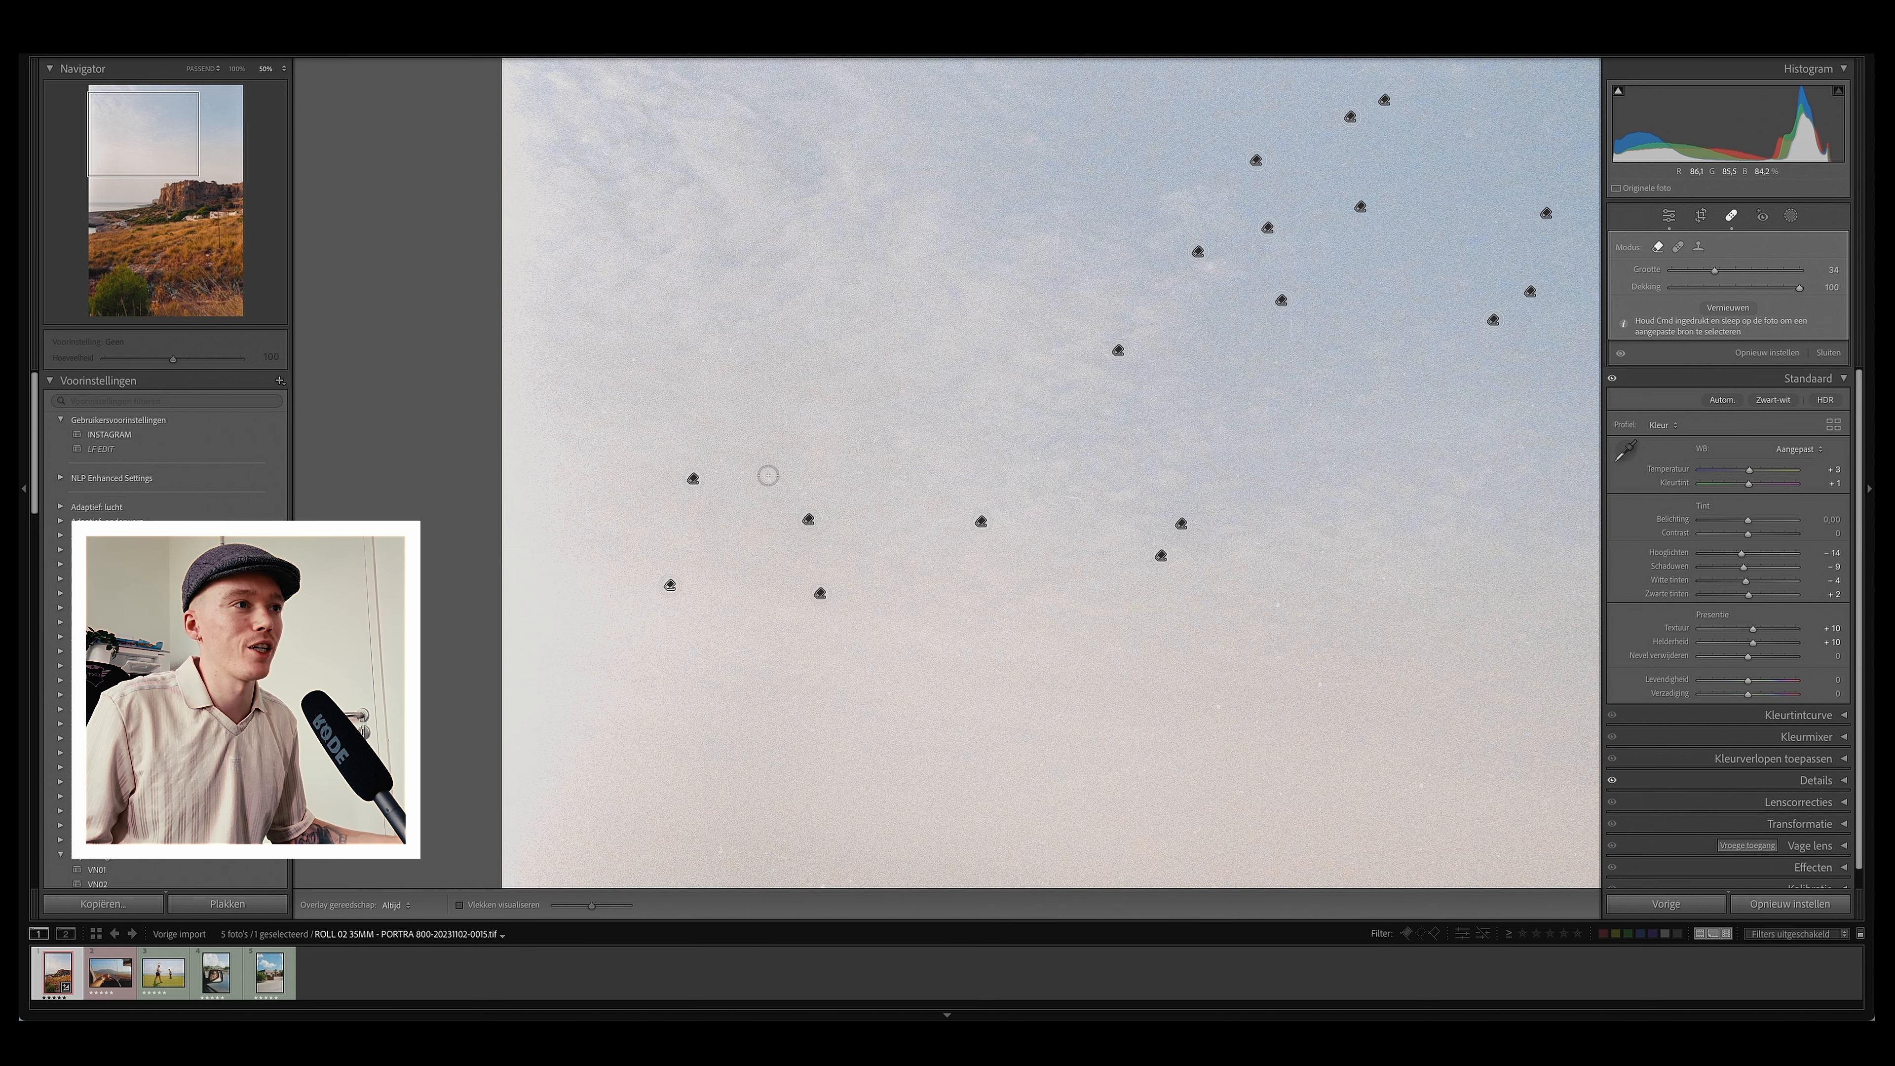
Step: Pan down the sky and remove the dust spots above the left side of the cliff
{"action": "scroll", "coordinate": [1010, 573], "scroll_direction": "right", "scroll_amount": 8}
{"action": "scroll", "coordinate": [1010, 572], "scroll_direction": "down", "scroll_amount": 3}
{"action": "left_click", "coordinate": [904, 572]}
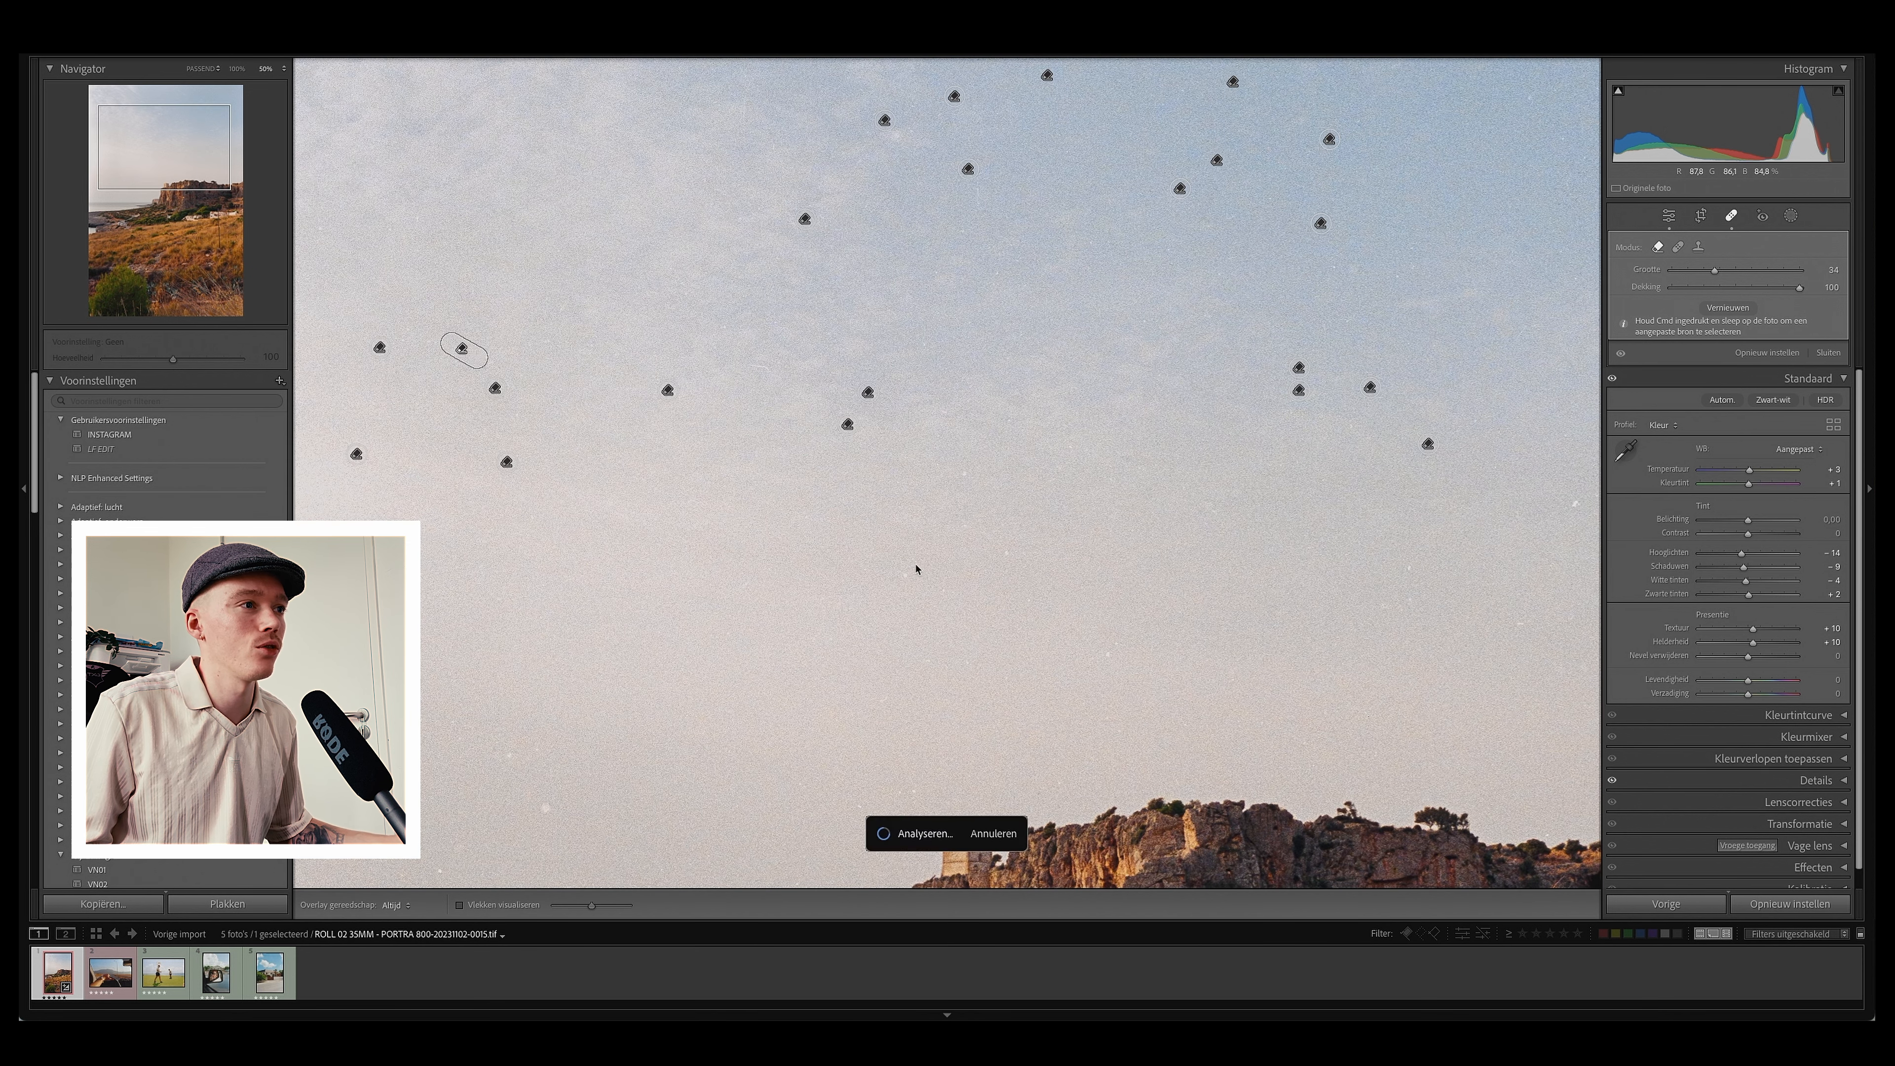
{"action": "left_click", "coordinate": [1005, 550]}
{"action": "left_click", "coordinate": [1107, 653]}
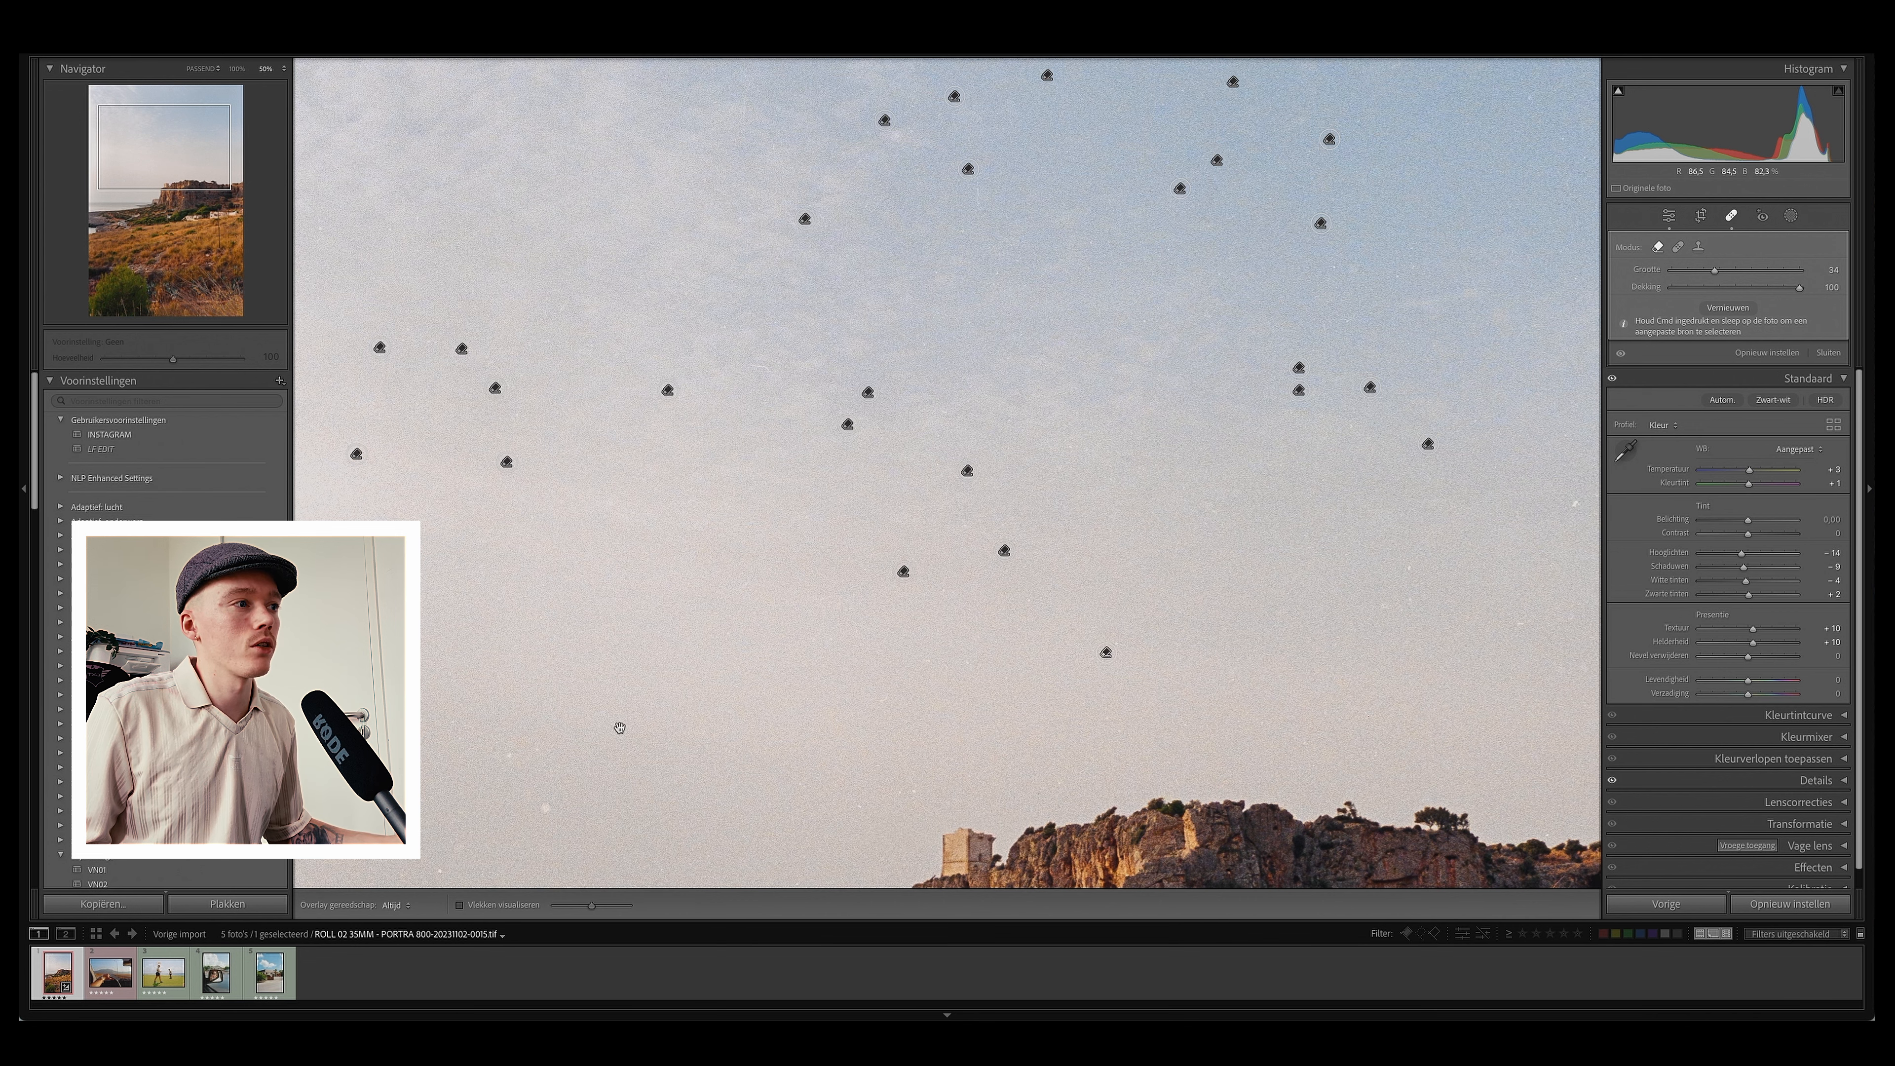
{"action": "left_click_drag", "start_coordinate": [602, 742], "coordinate": [662, 530]}
{"action": "left_click", "coordinate": [608, 593]}
{"action": "left_click", "coordinate": [573, 545]}
Step: Pan across the sky above the cliff, remove its dust spots, and zoom back out to the full photo
{"action": "scroll", "coordinate": [936, 498], "scroll_direction": "right", "scroll_amount": 10}
{"action": "scroll", "coordinate": [936, 498], "scroll_direction": "up", "scroll_amount": 2}
{"action": "left_click", "coordinate": [1032, 442]}
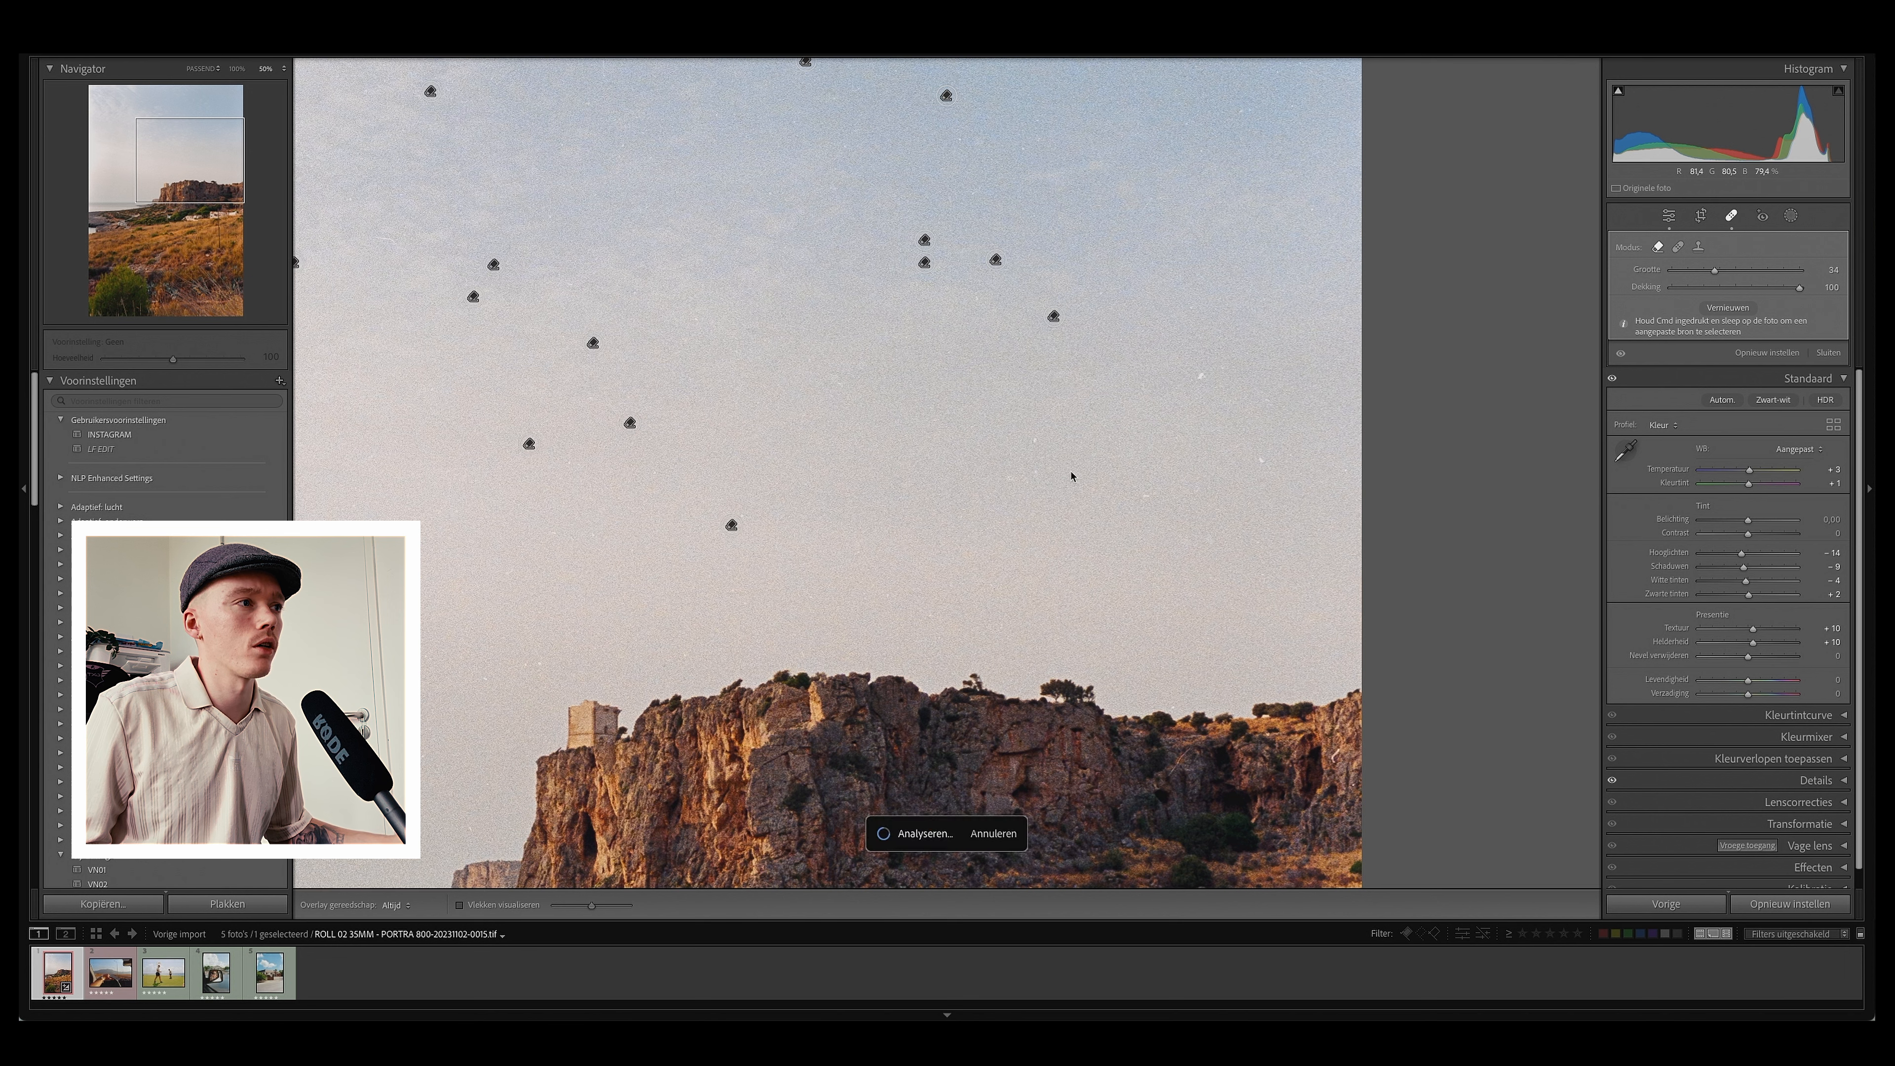
{"action": "left_click", "coordinate": [1153, 492]}
{"action": "left_click", "coordinate": [1260, 456]}
{"action": "left_click", "coordinate": [1201, 376]}
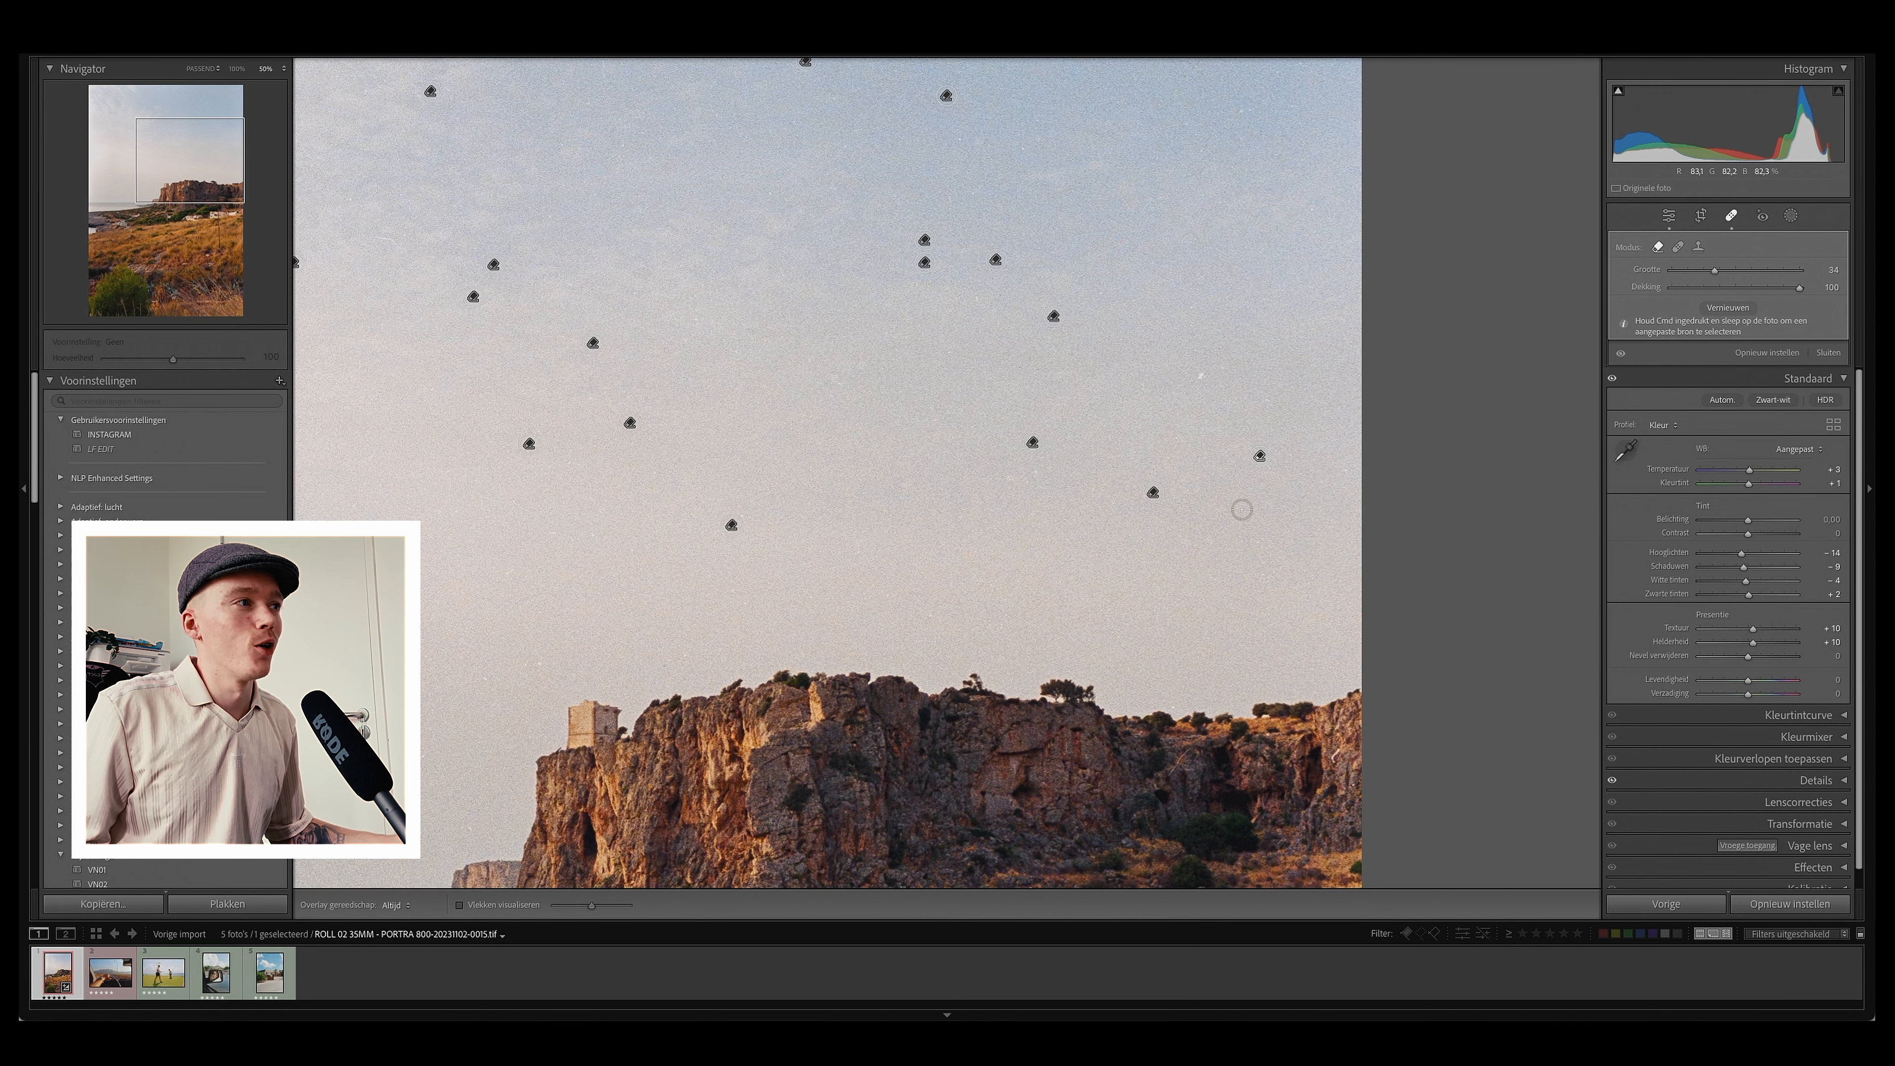
{"action": "left_click", "coordinate": [1203, 540]}
{"action": "key", "text": "z"}
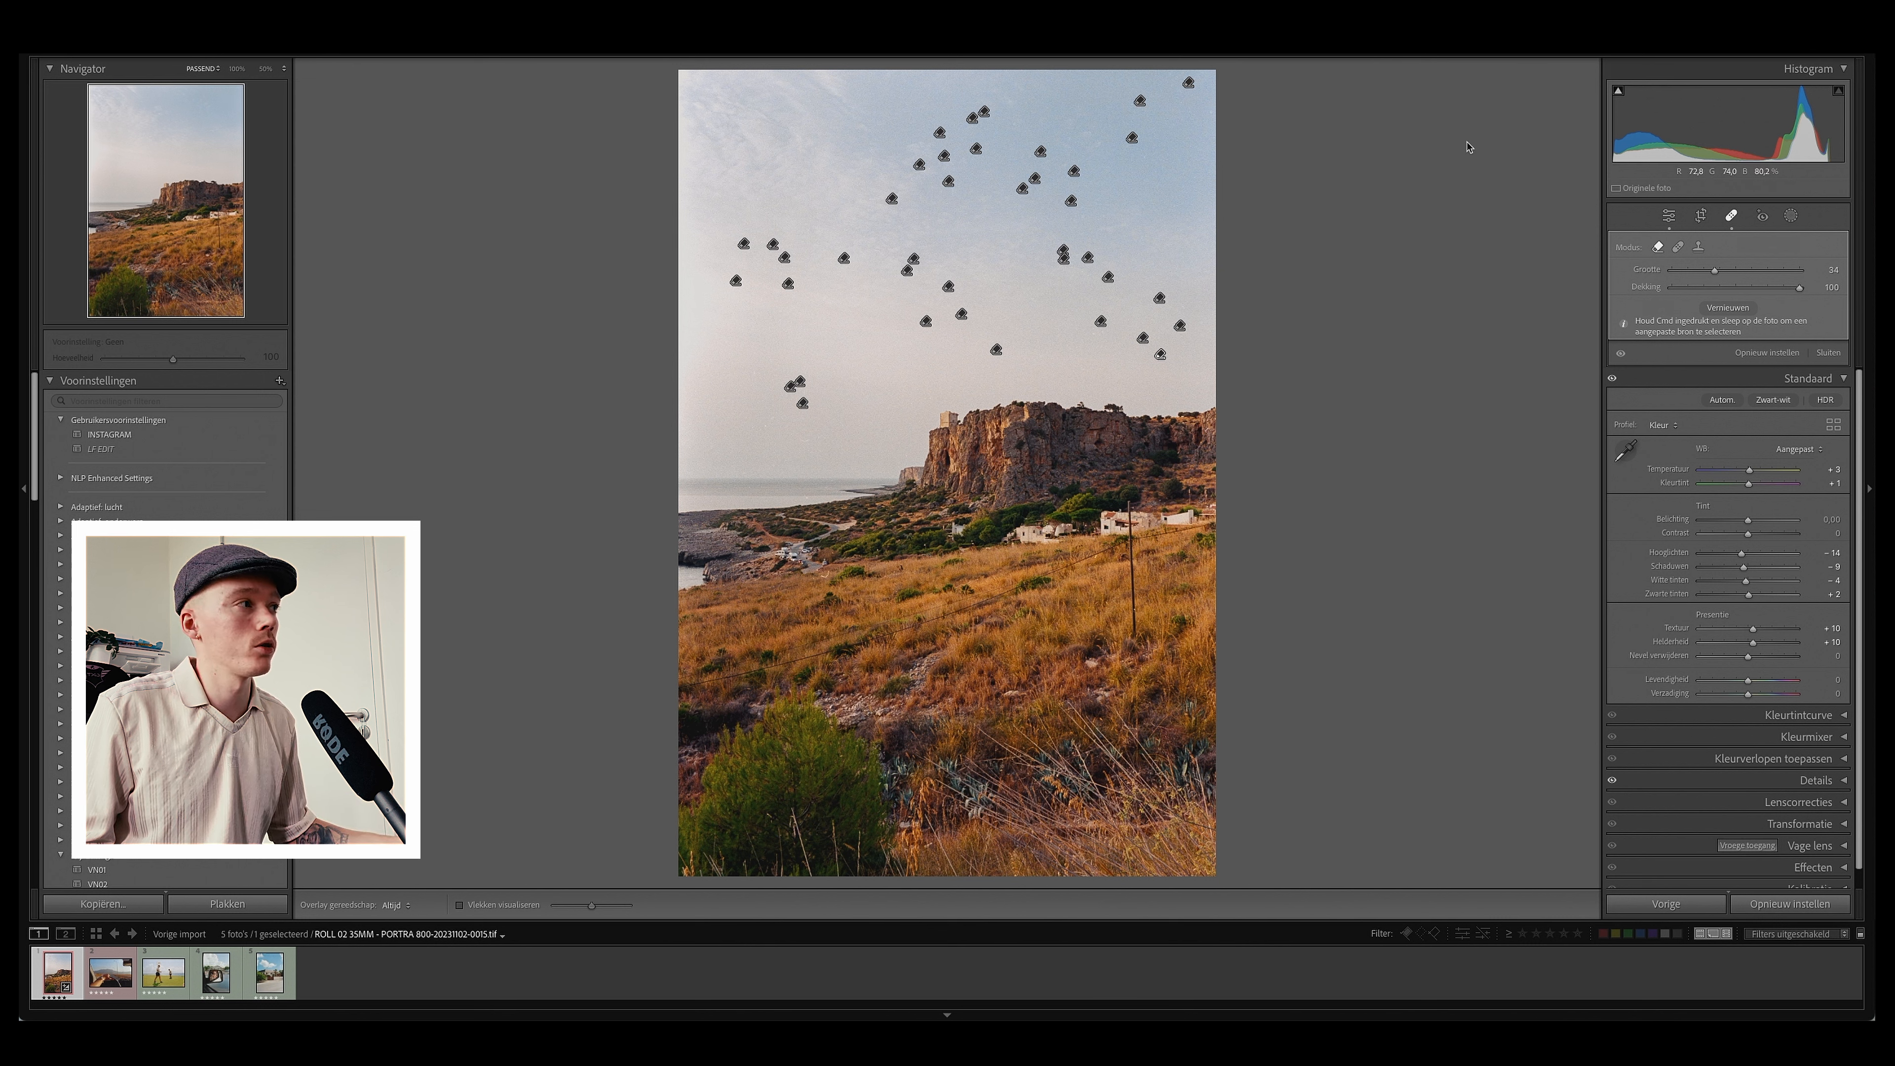
Step: Leave spot removal and add a linear gradient mask from the top of the sky down to about mid-sky
{"action": "left_click", "coordinate": [1732, 216]}
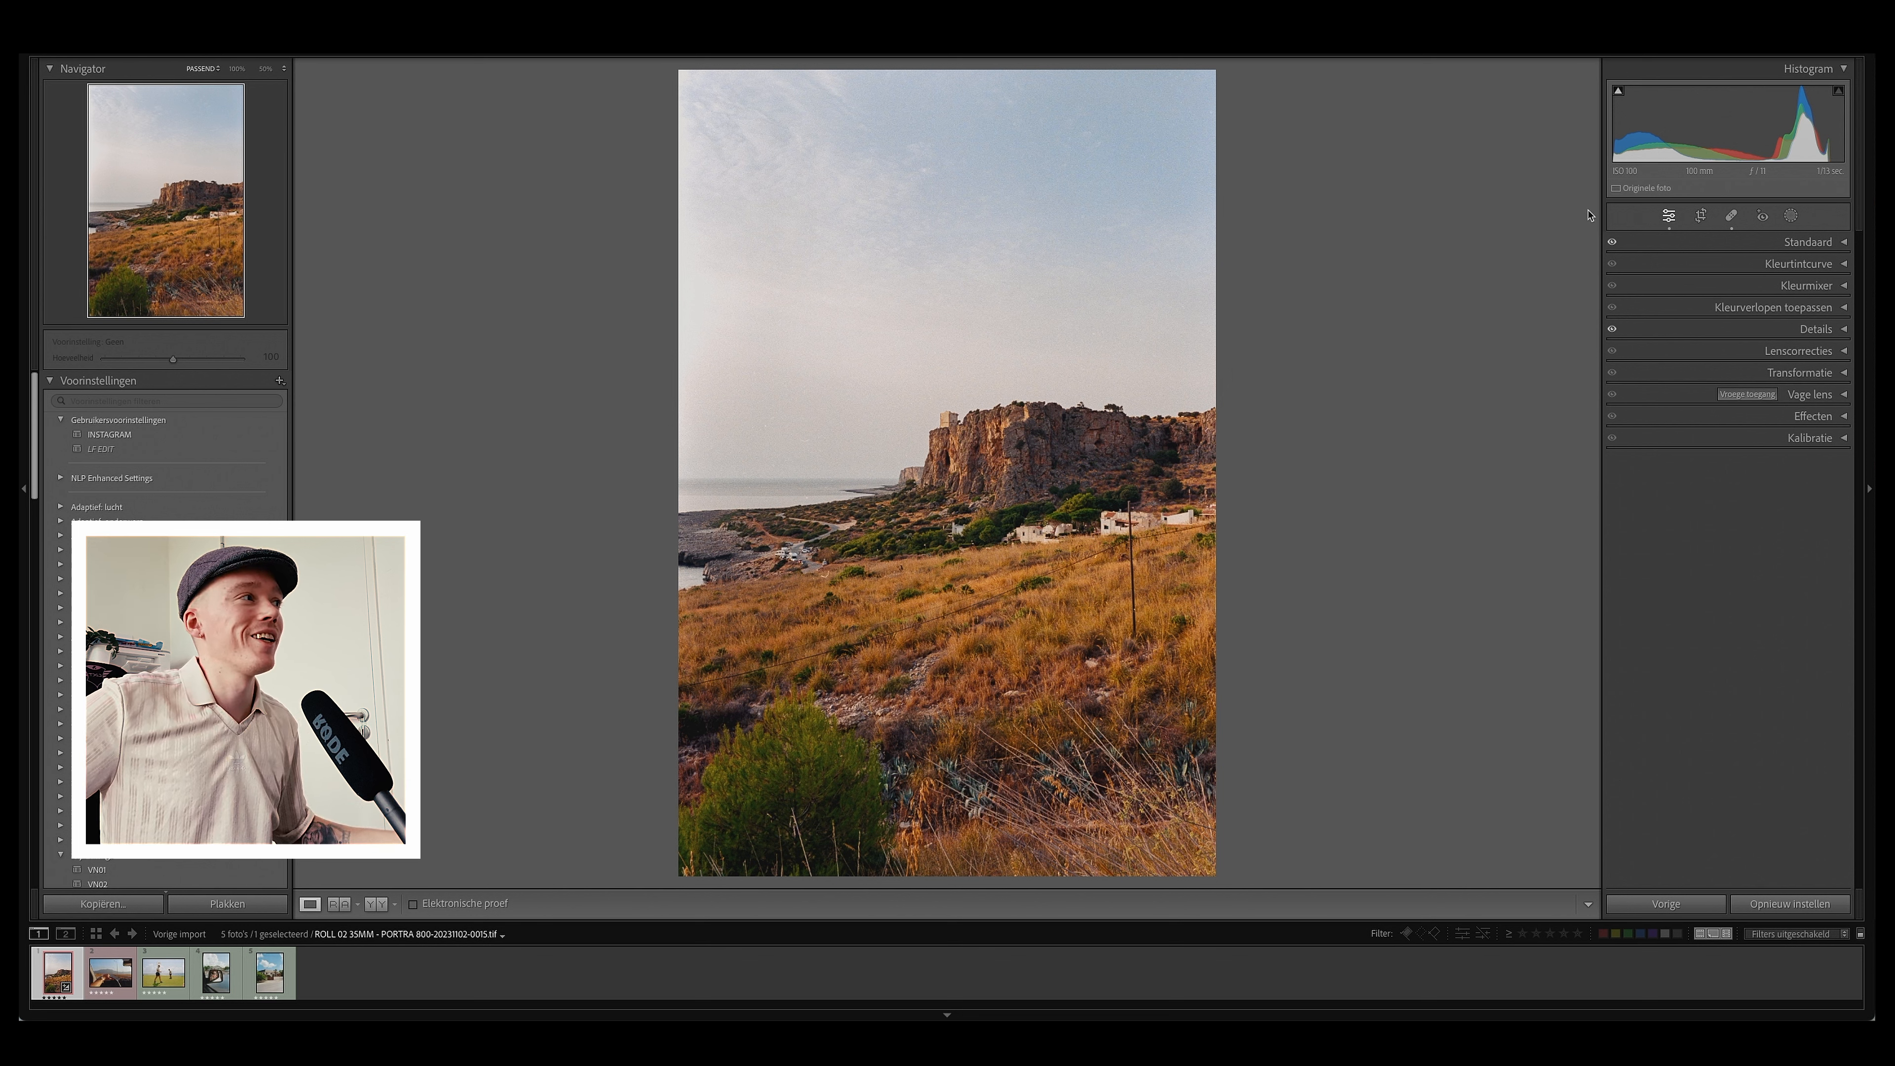
{"action": "left_click", "coordinate": [1793, 216]}
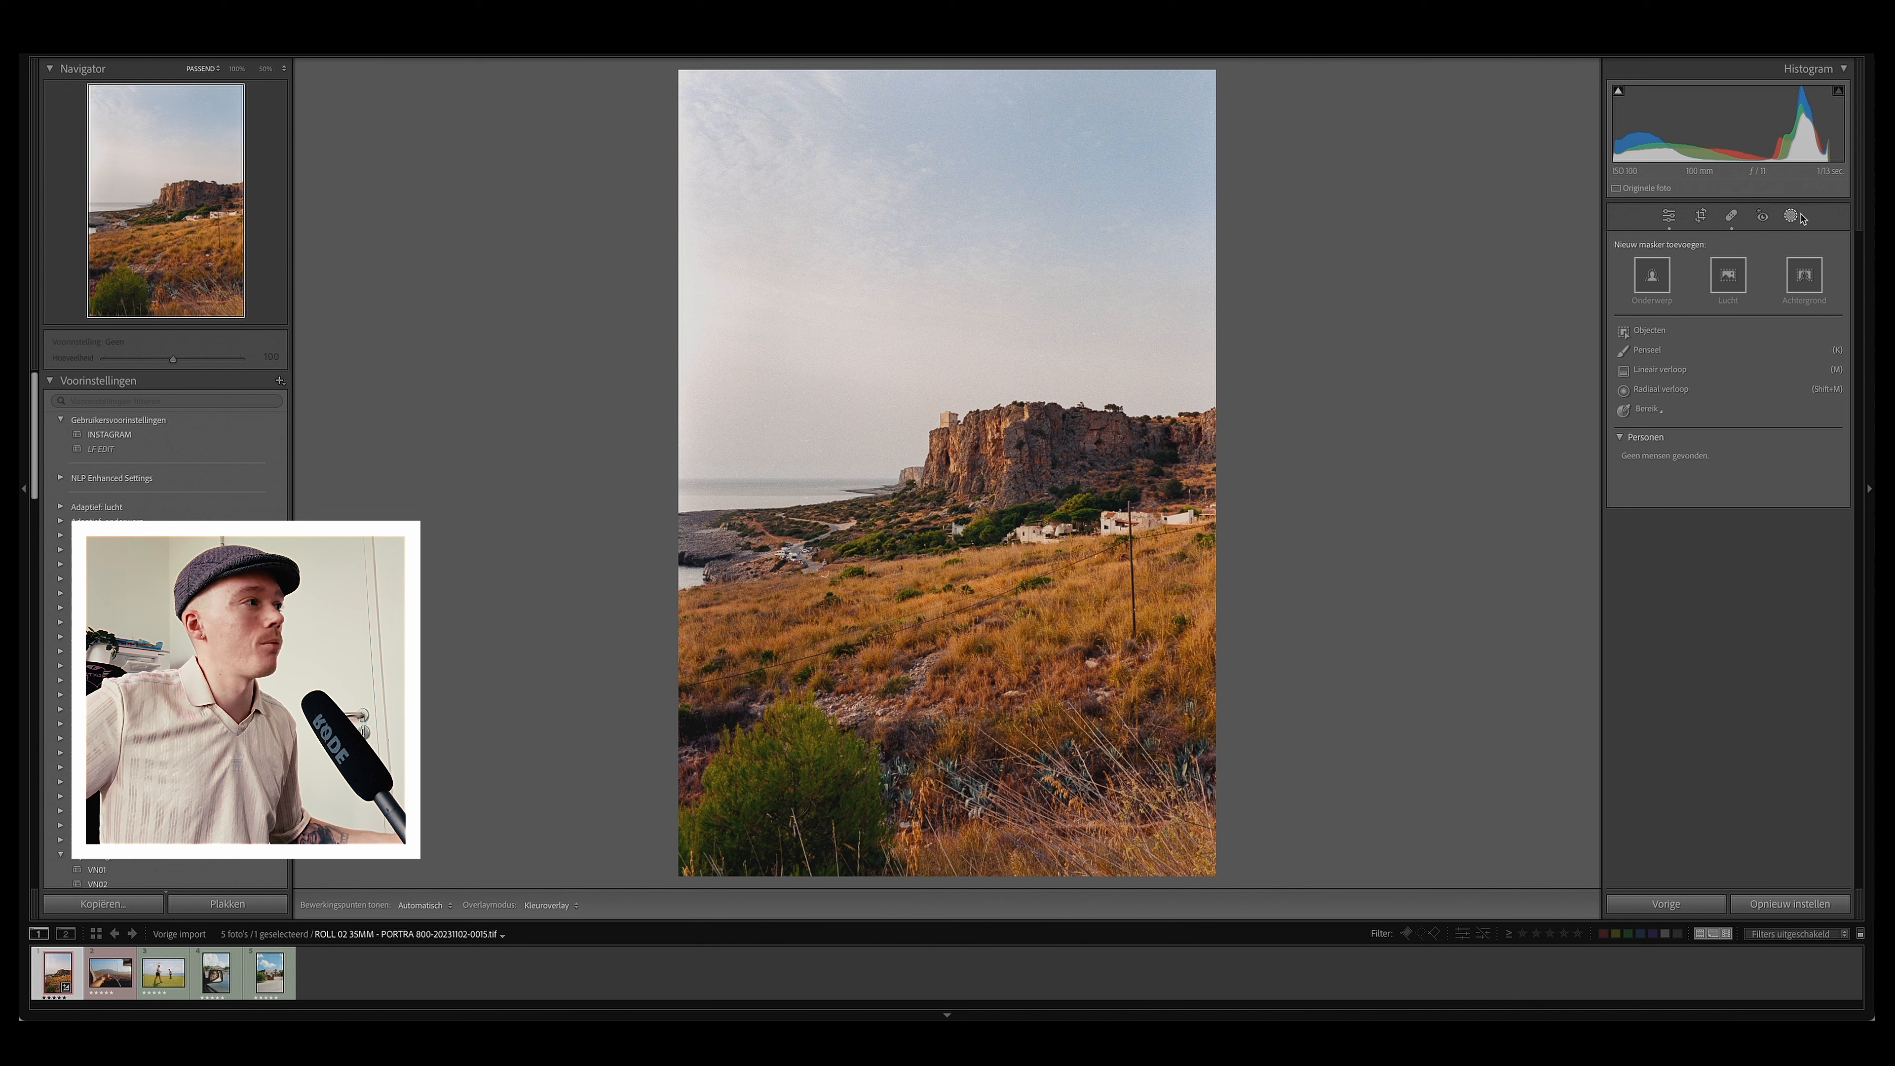
{"action": "left_click", "coordinate": [1659, 370]}
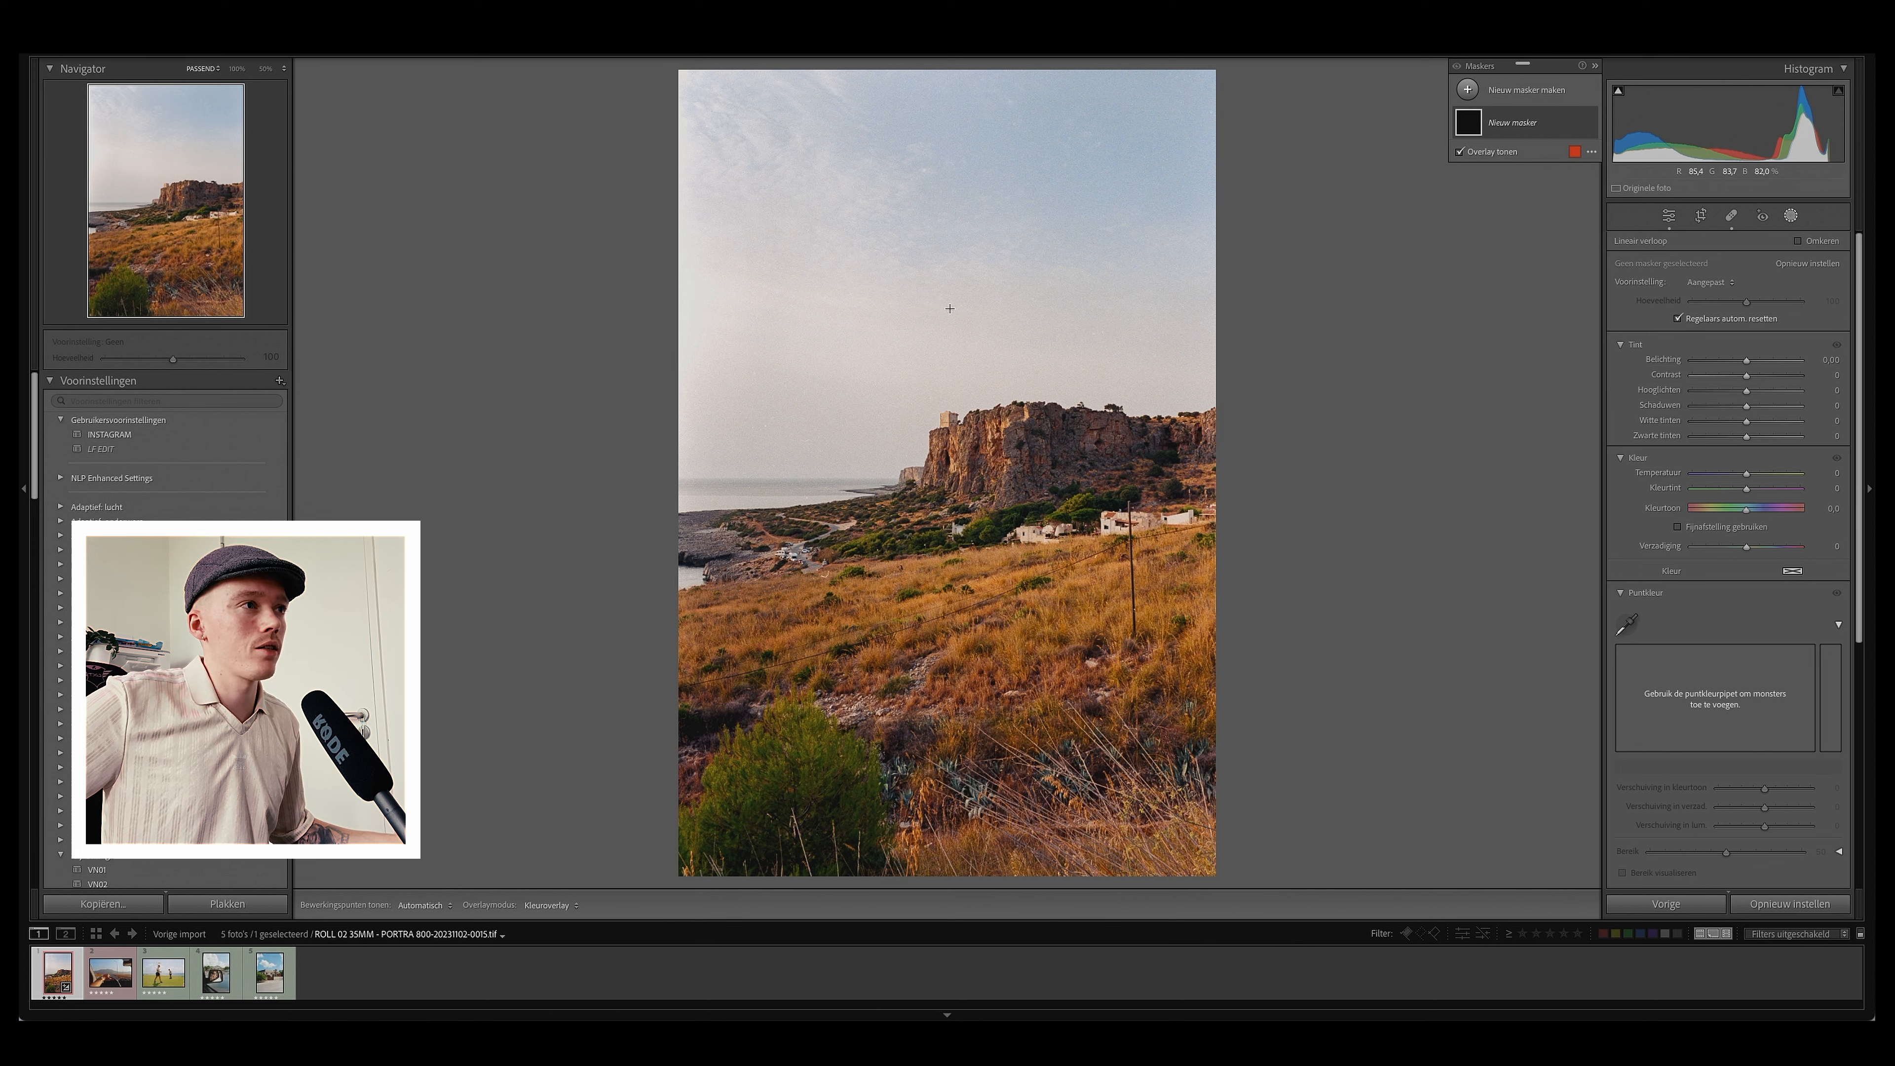
{"action": "left_click_drag", "start_coordinate": [937, 319], "coordinate": [937, 514]}
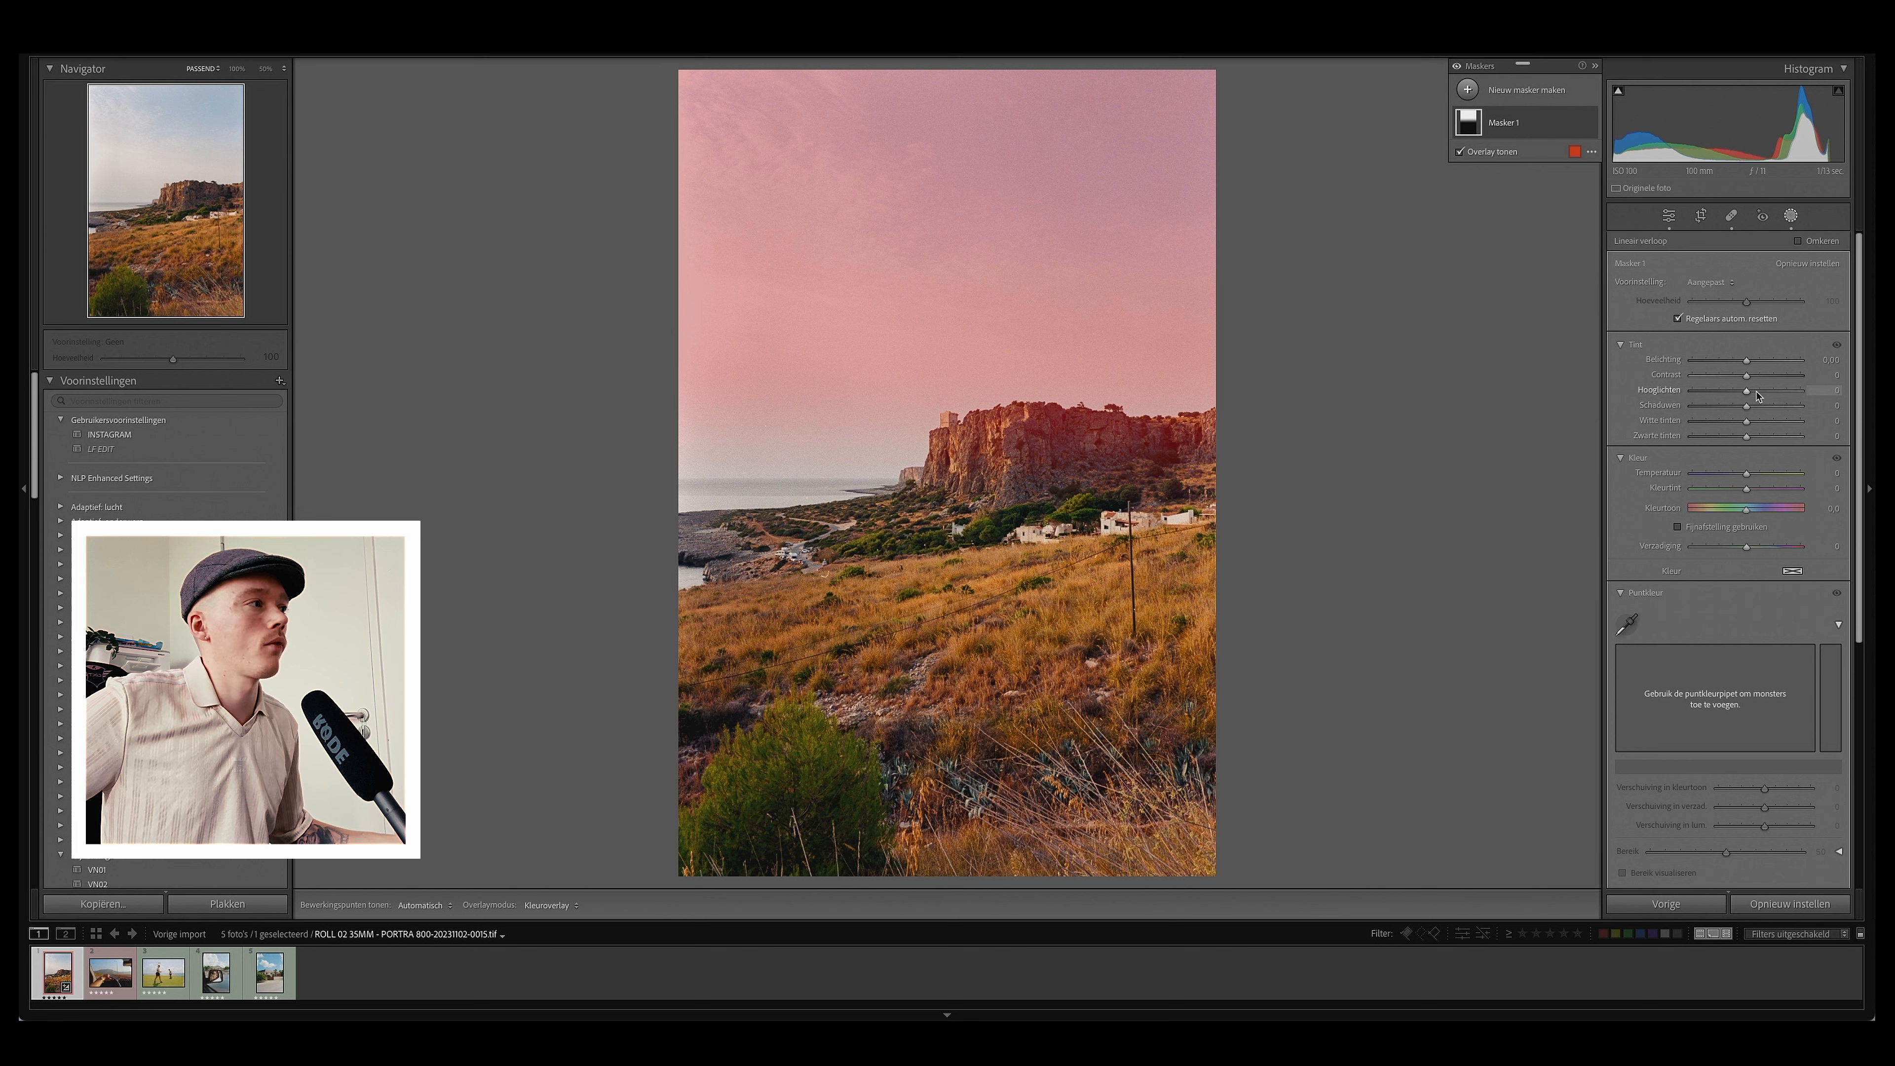
Step: Cool the sky mask slightly with its temperature, resetting the mask's highlights and shadows to zero
{"action": "left_click_drag", "start_coordinate": [1747, 473], "coordinate": [1715, 479]}
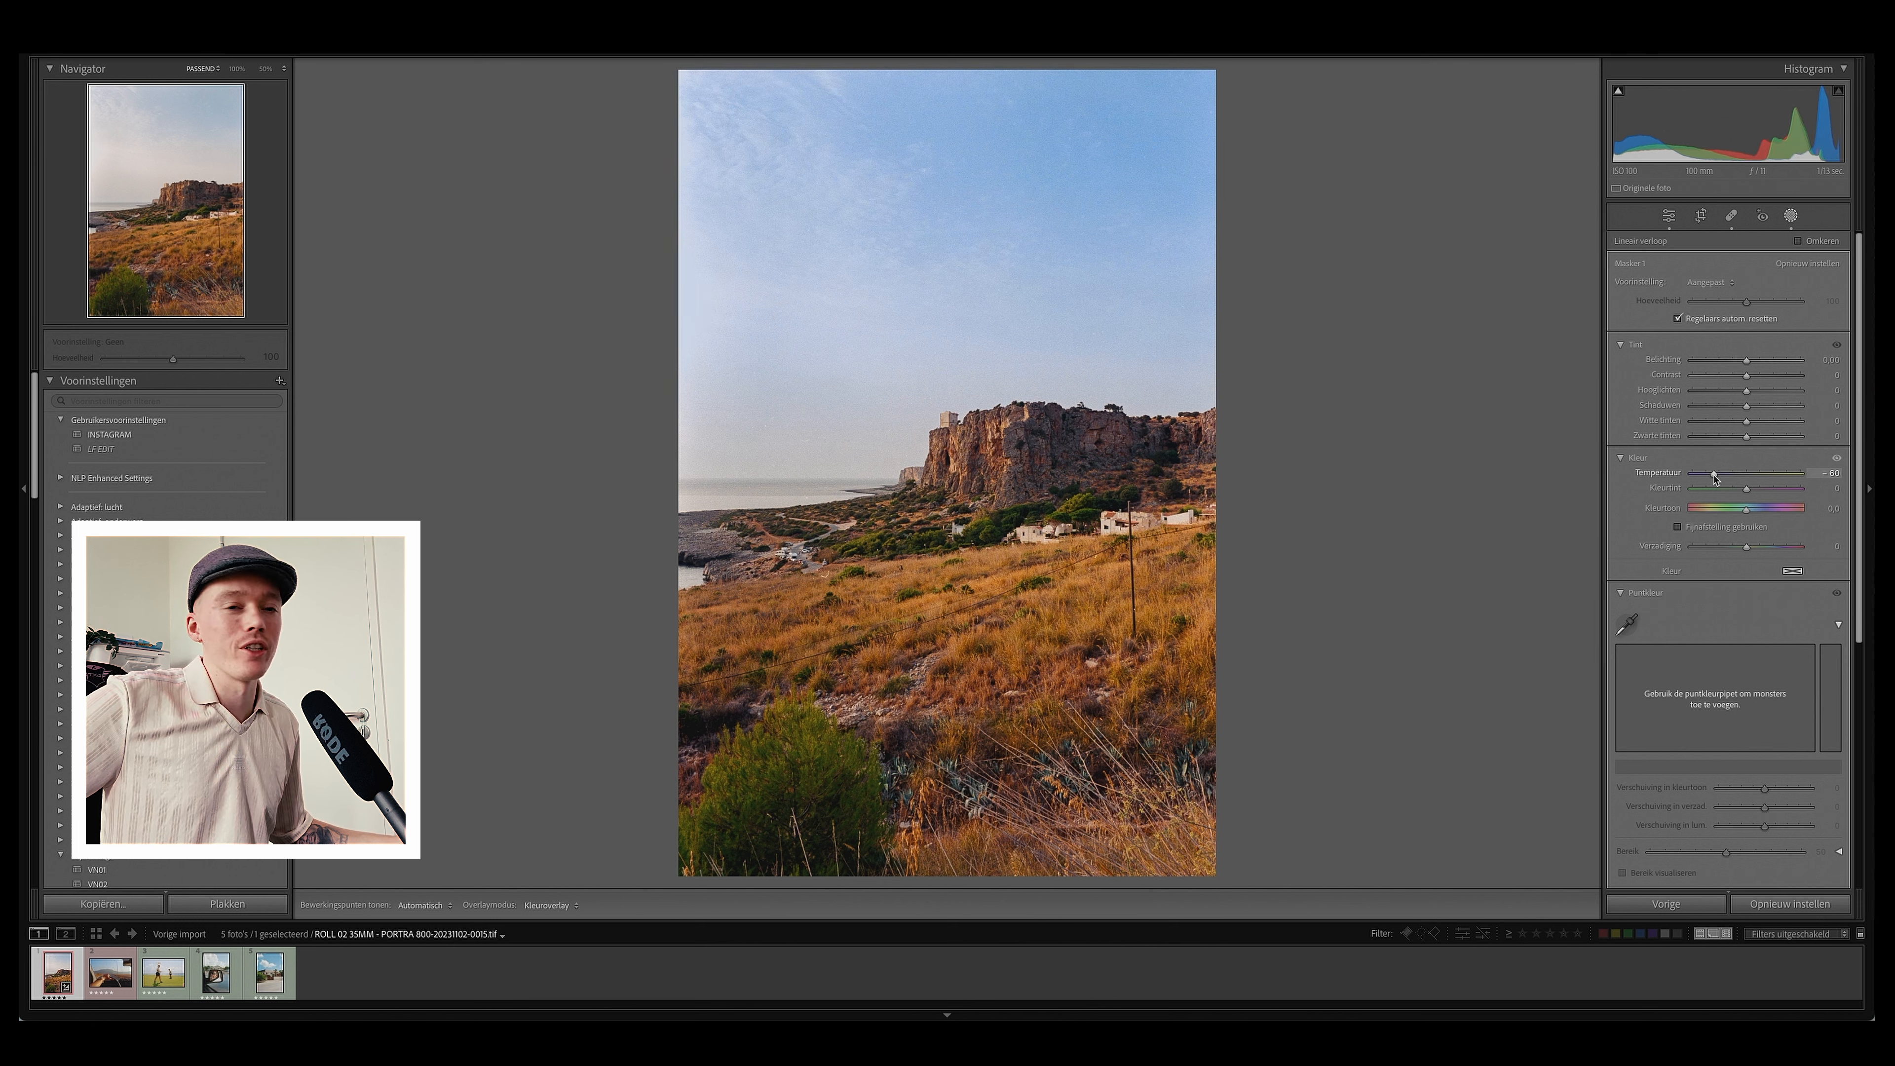
{"action": "left_click_drag", "start_coordinate": [1715, 478], "coordinate": [1748, 481]}
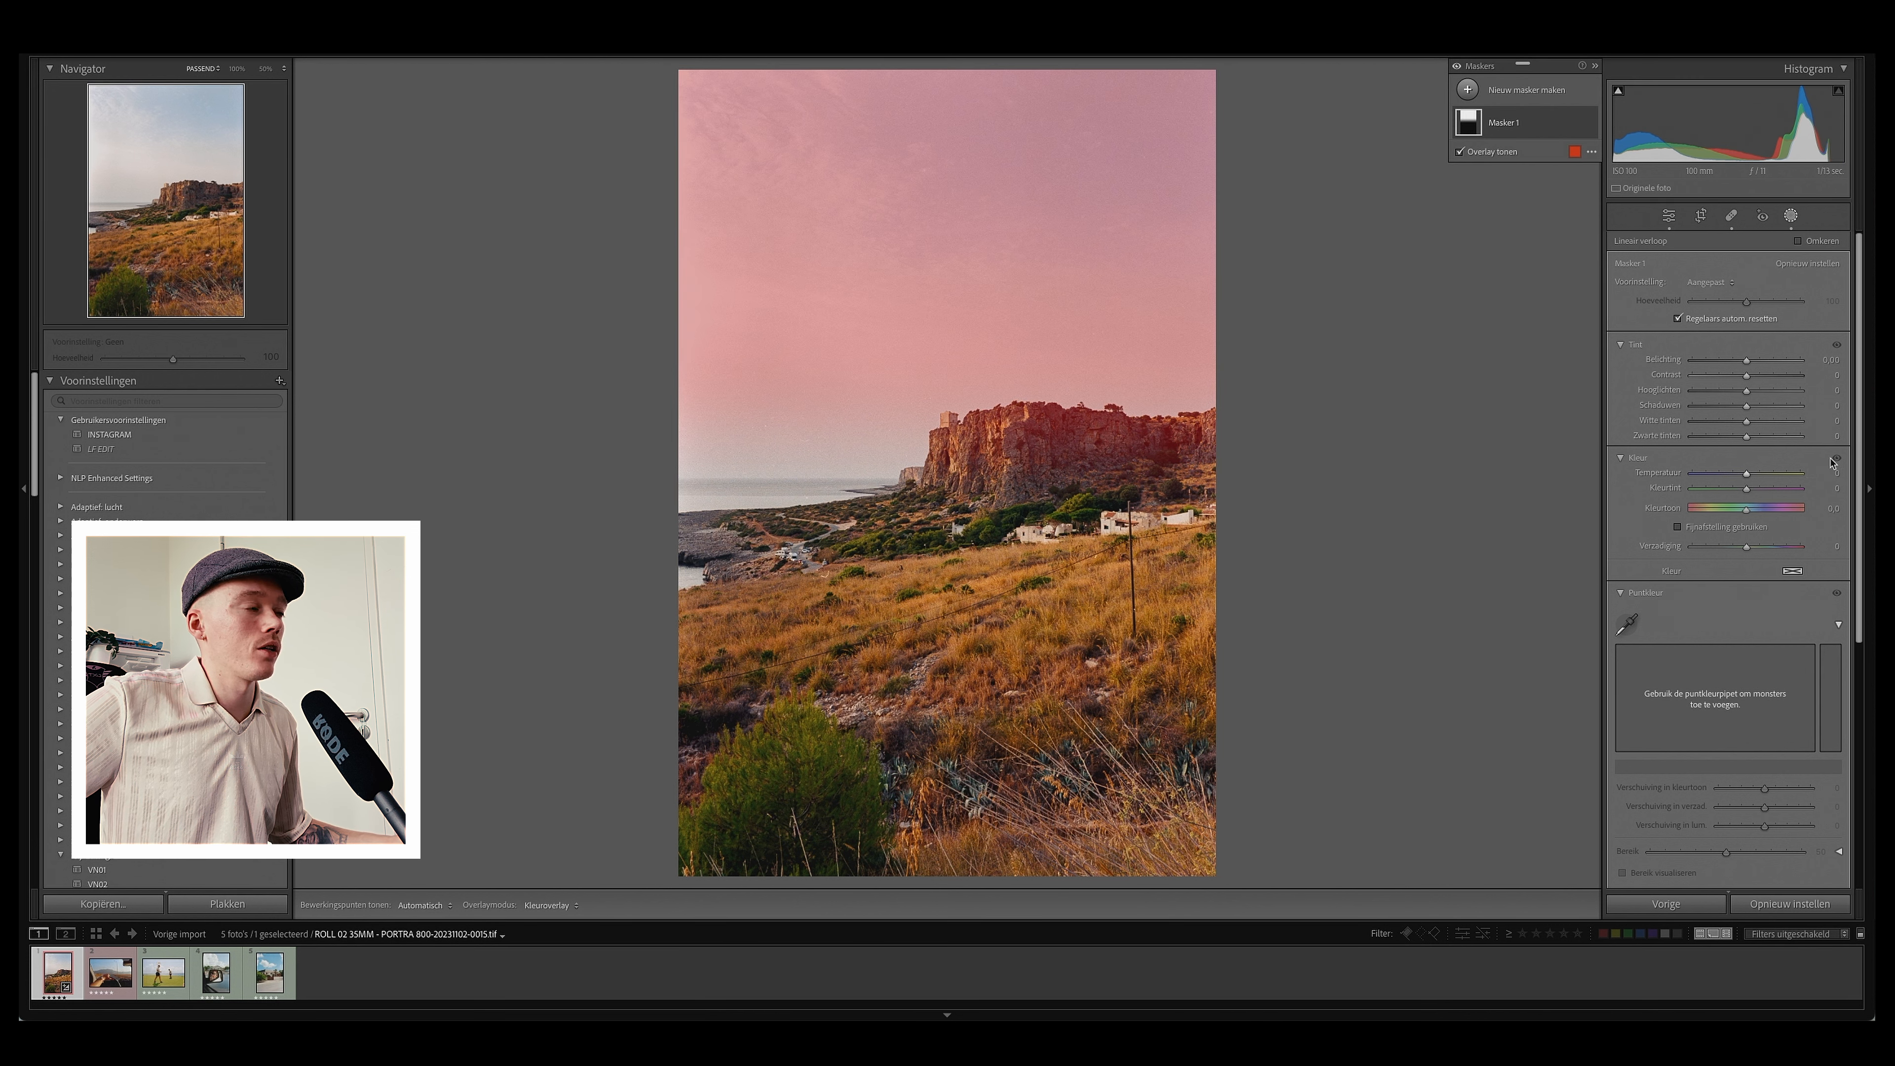
{"action": "left_click_drag", "start_coordinate": [1748, 481], "coordinate": [1752, 491]}
{"action": "mouse_move", "coordinate": [1748, 393]}
{"action": "left_mouse_down"}
{"action": "mouse_move", "coordinate": [1727, 394]}
{"action": "mouse_move", "coordinate": [1776, 394]}
{"action": "mouse_move", "coordinate": [1724, 407]}
{"action": "mouse_move", "coordinate": [1739, 408]}
{"action": "left_mouse_up"}
{"action": "double_click", "coordinate": [1740, 393]}
{"action": "double_click", "coordinate": [1739, 407]}
{"action": "left_click_drag", "start_coordinate": [1737, 475], "coordinate": [1745, 475]}
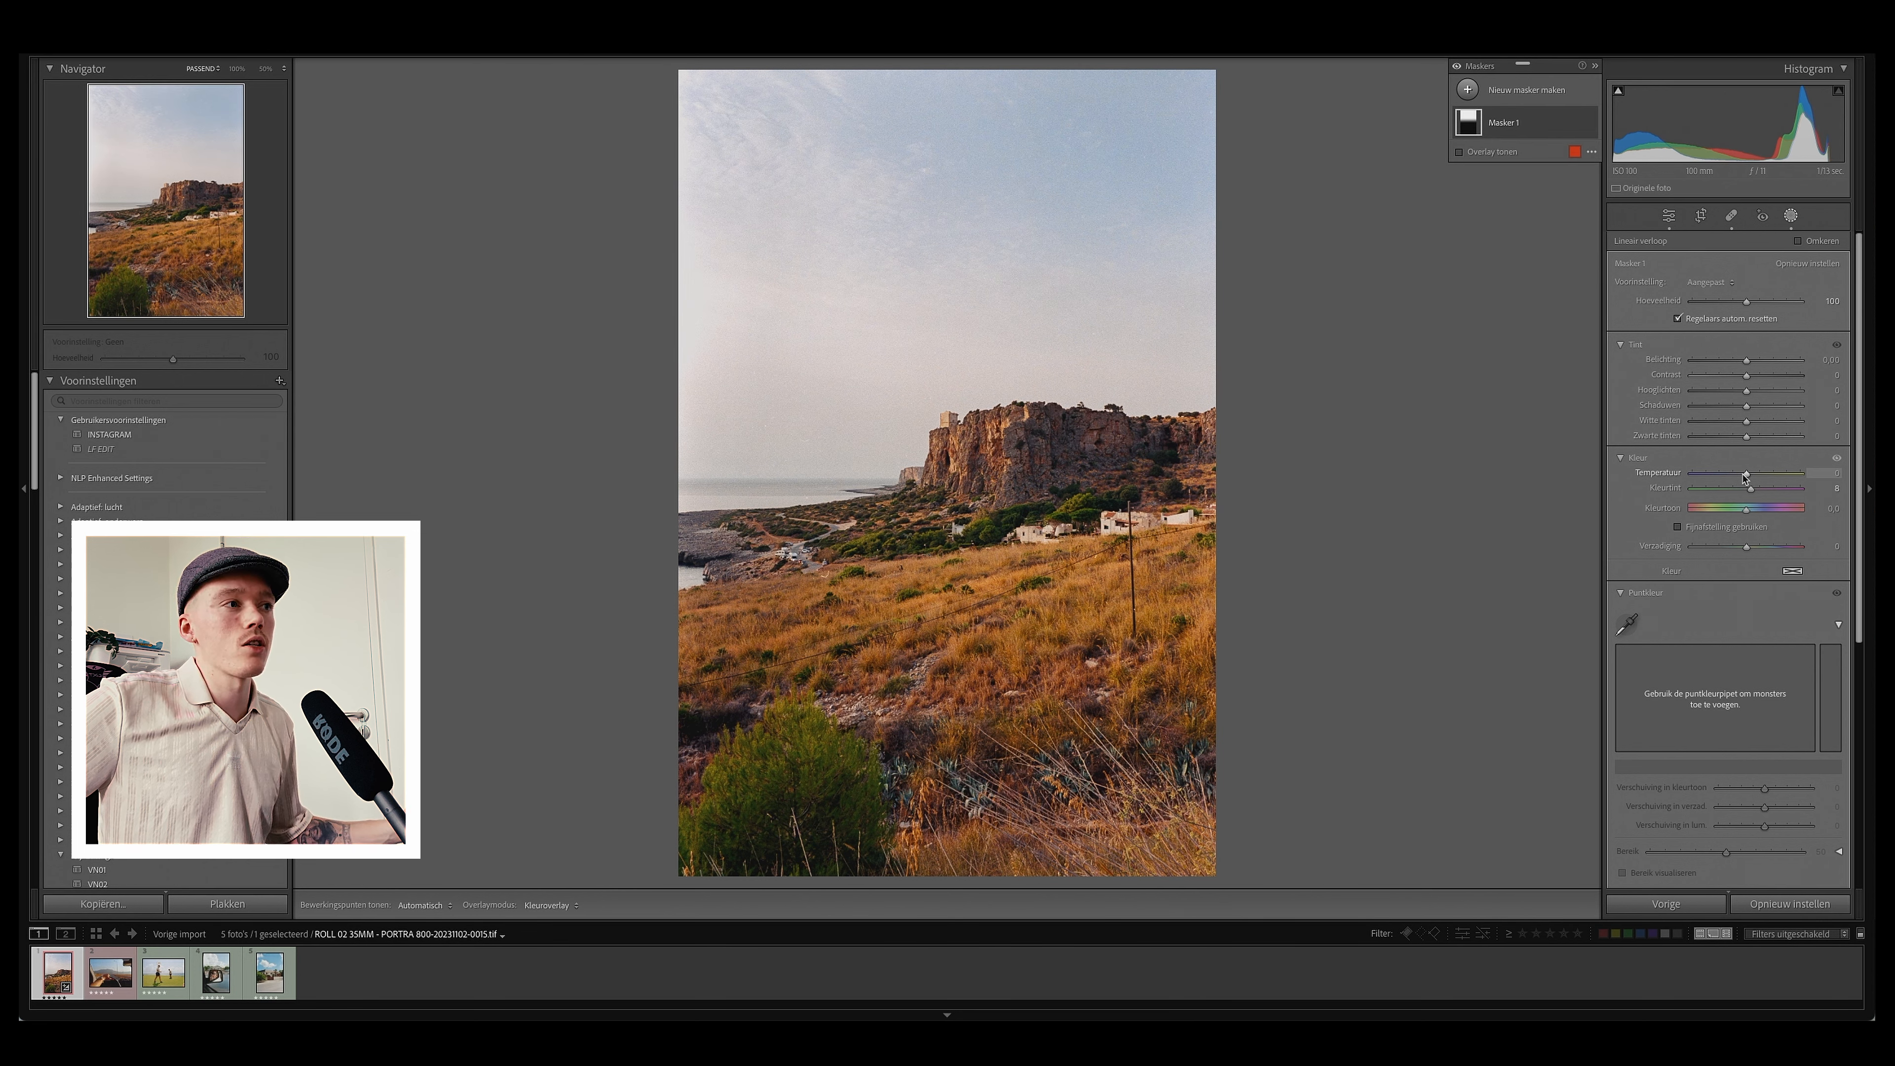
{"action": "left_click_drag", "start_coordinate": [1749, 478], "coordinate": [1739, 478]}
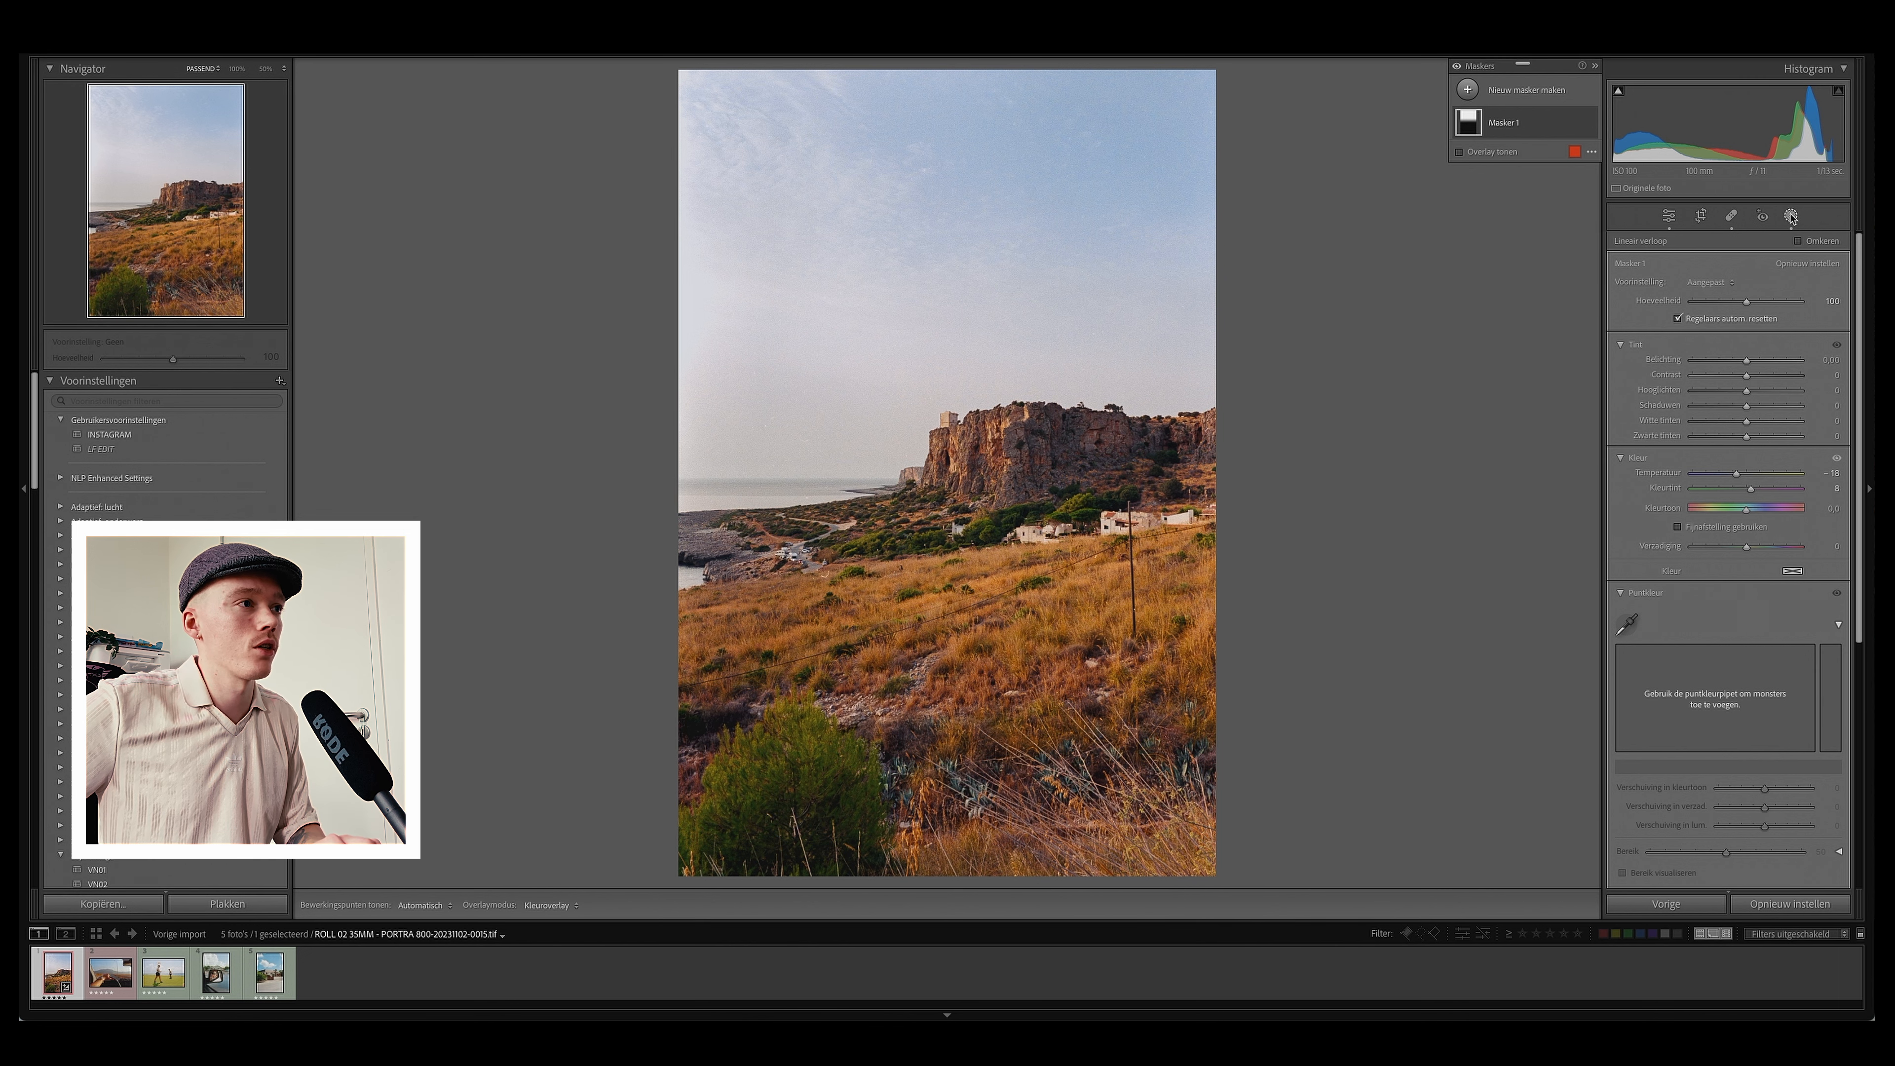
Step: Compare the before and after views, then return to the edit panels
{"action": "key", "text": "backslash"}
{"action": "key", "text": "backslash"}
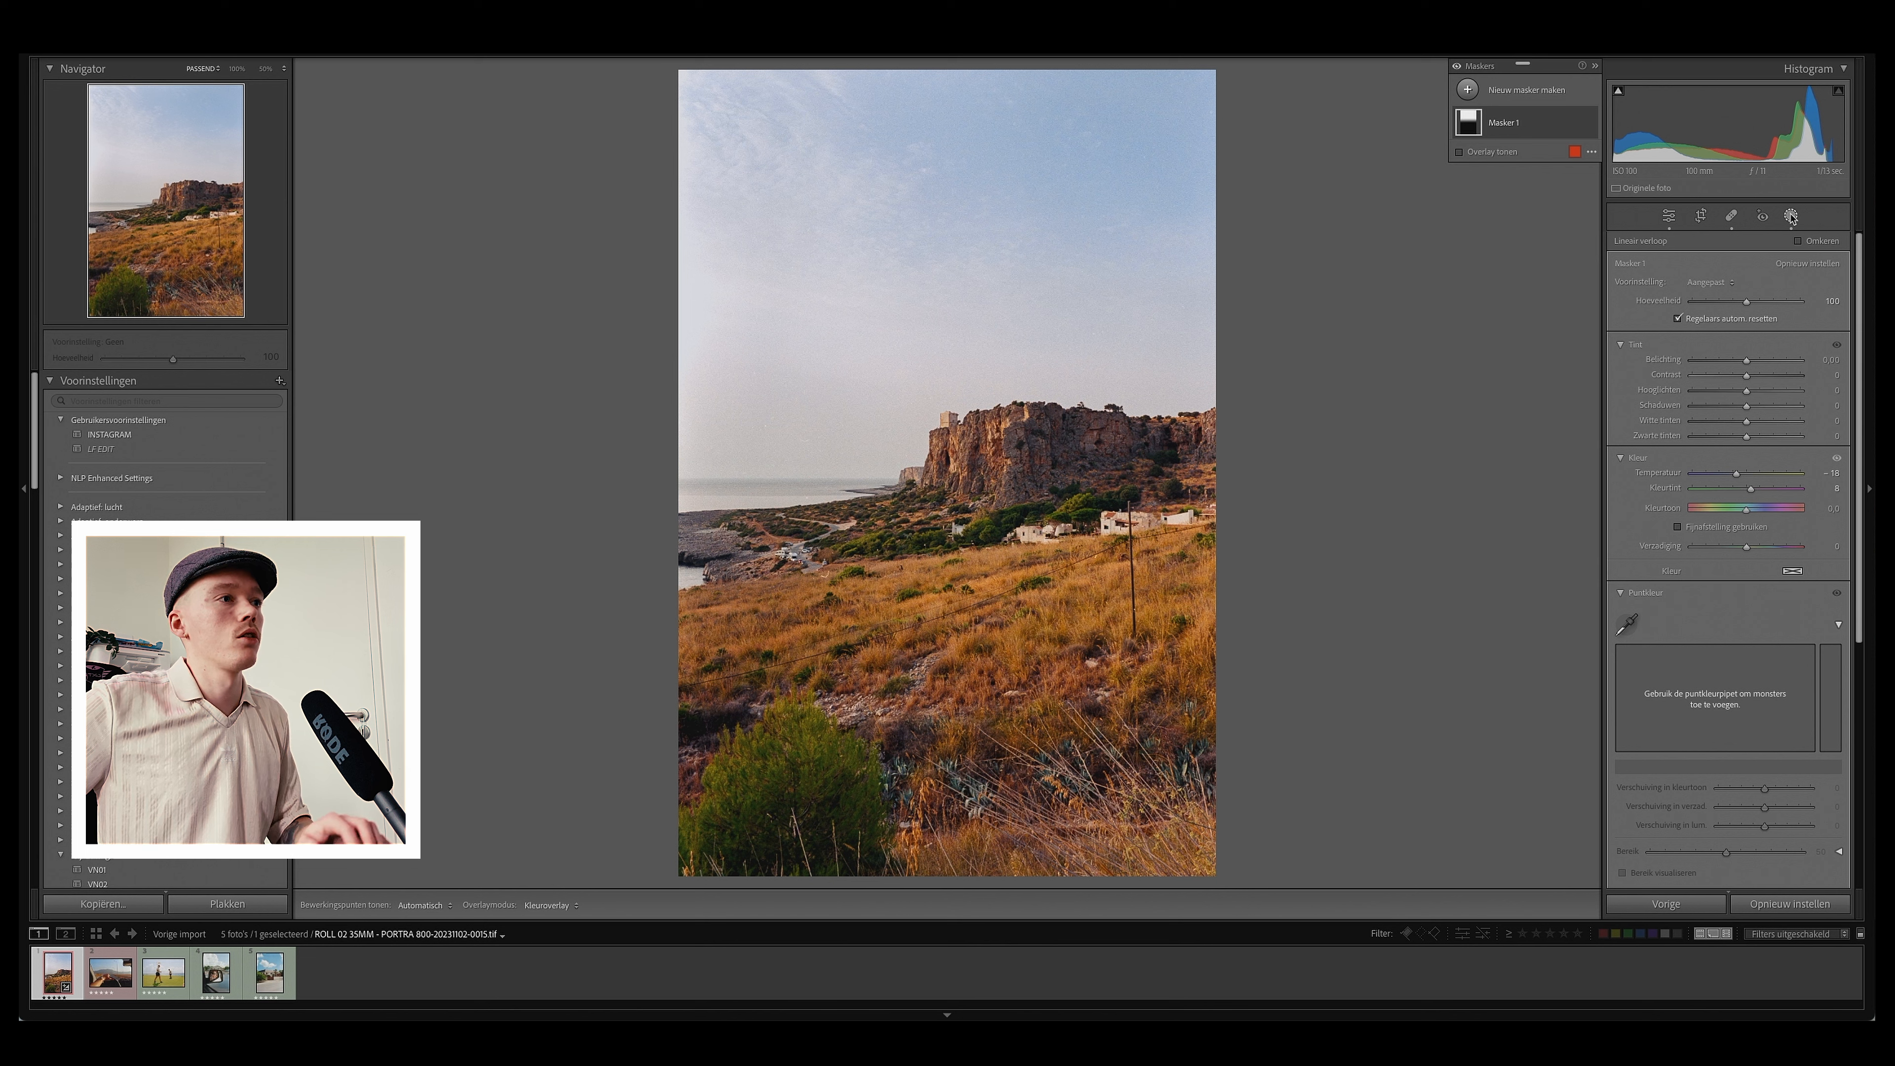
{"action": "left_click", "coordinate": [1670, 216]}
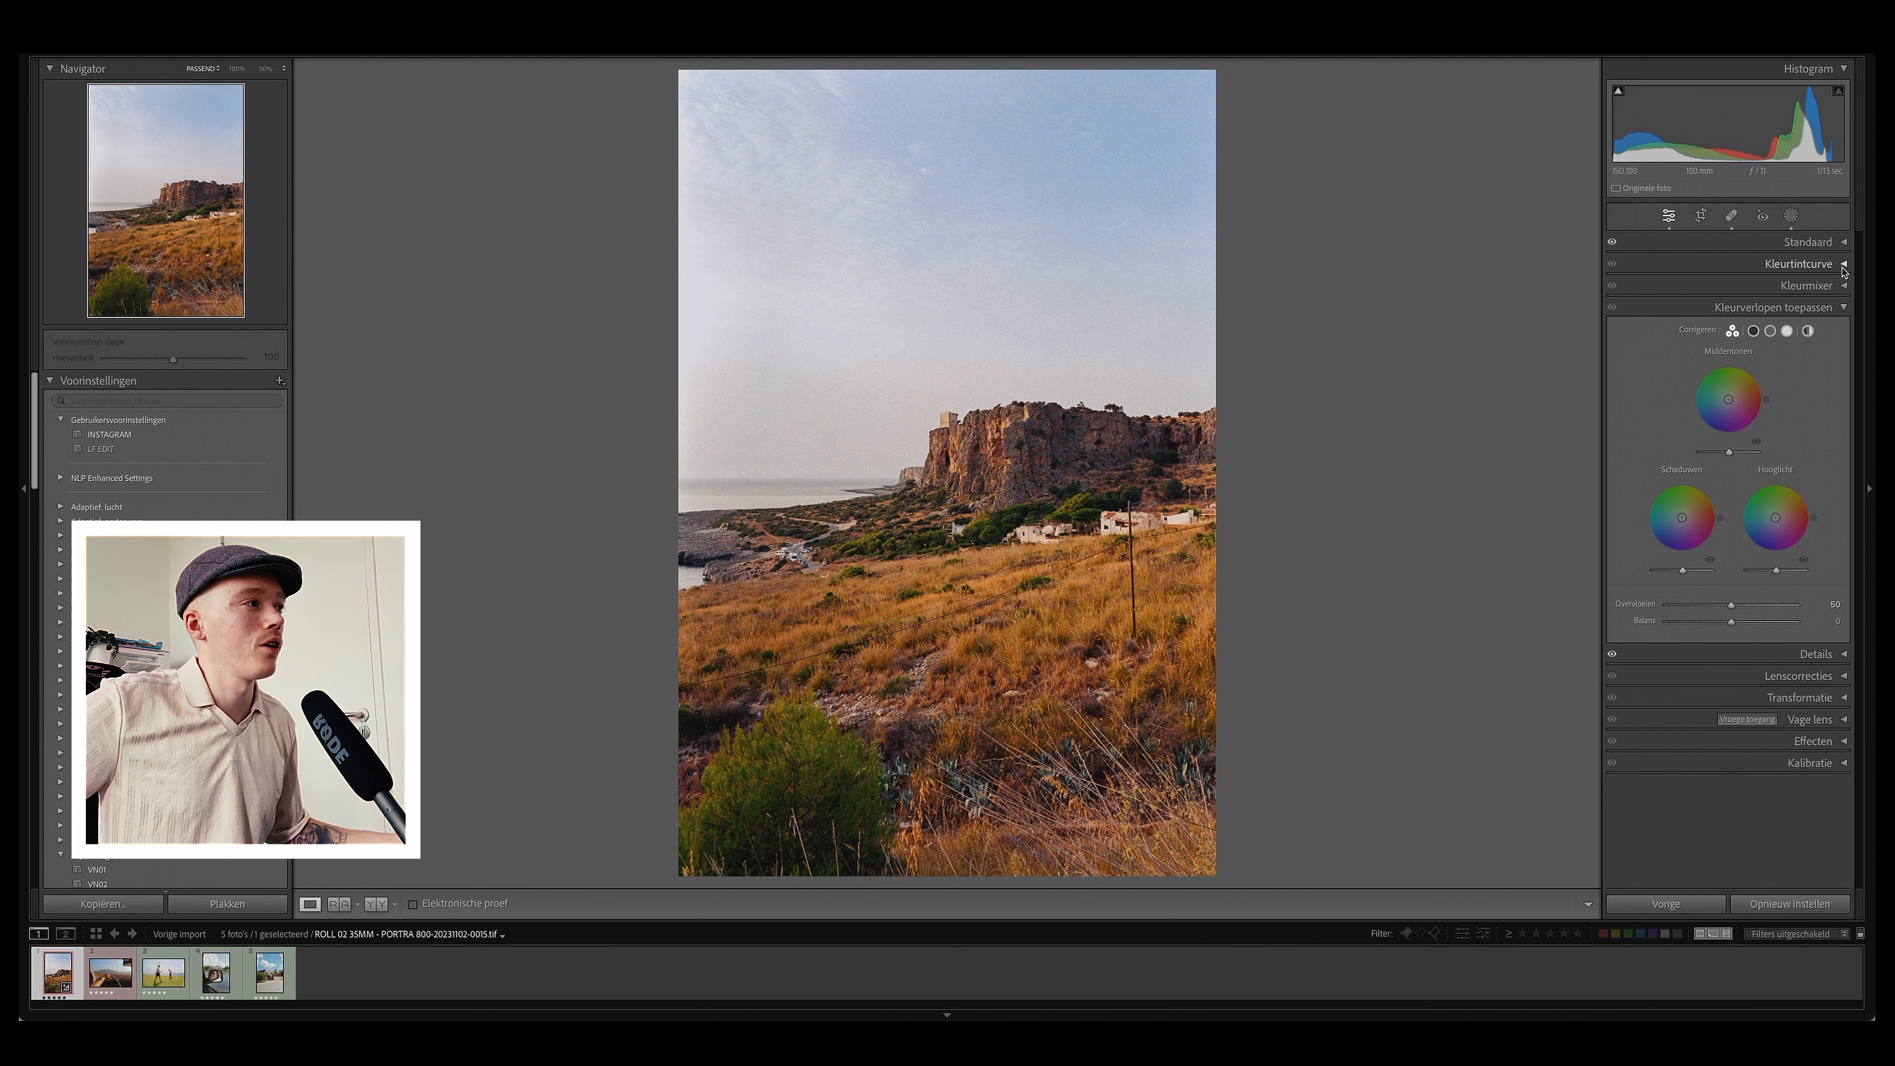
Step: Open the Color Mixer and use the targeted hue adjustment on the vegetation, setting yellow to +11 and green to +27
{"action": "left_click", "coordinate": [1844, 307]}
{"action": "left_click", "coordinate": [1808, 285]}
{"action": "left_click", "coordinate": [1618, 373]}
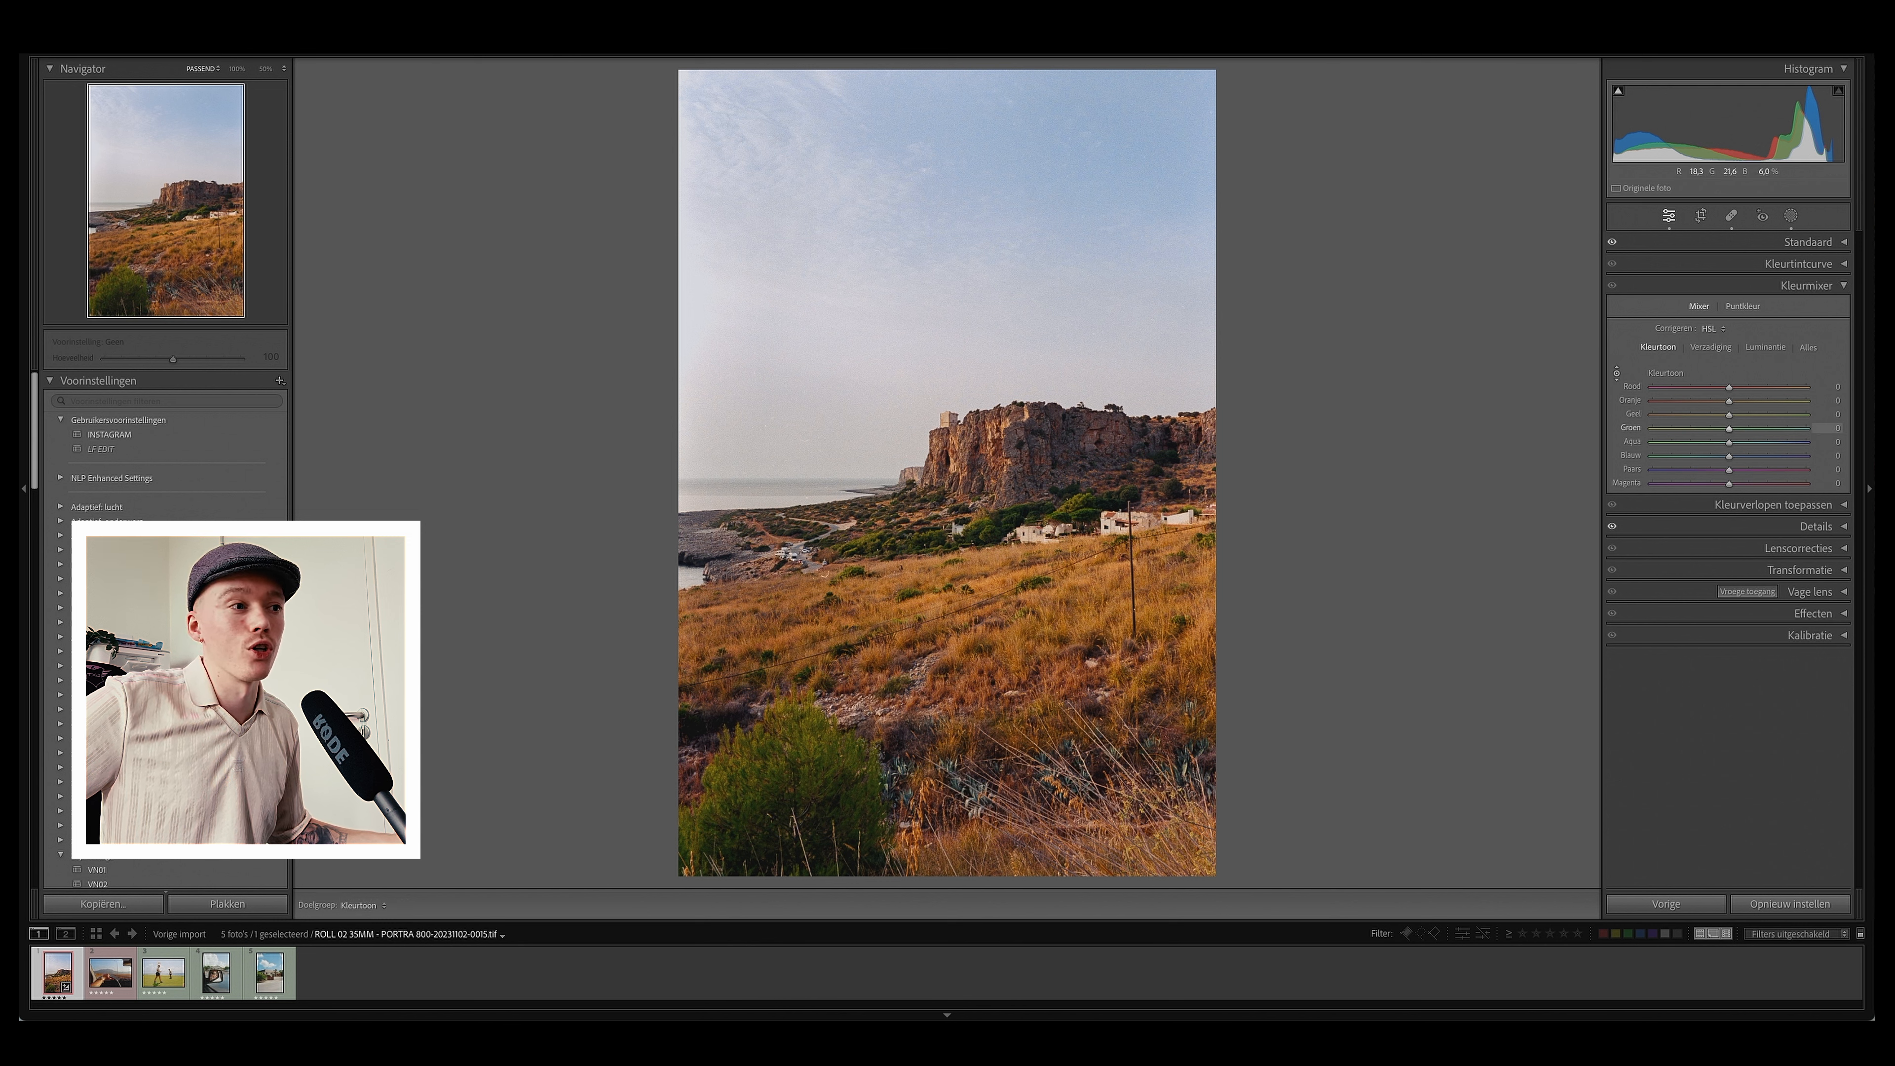
{"action": "left_click", "coordinate": [1618, 373]}
{"action": "left_click", "coordinate": [1618, 373]}
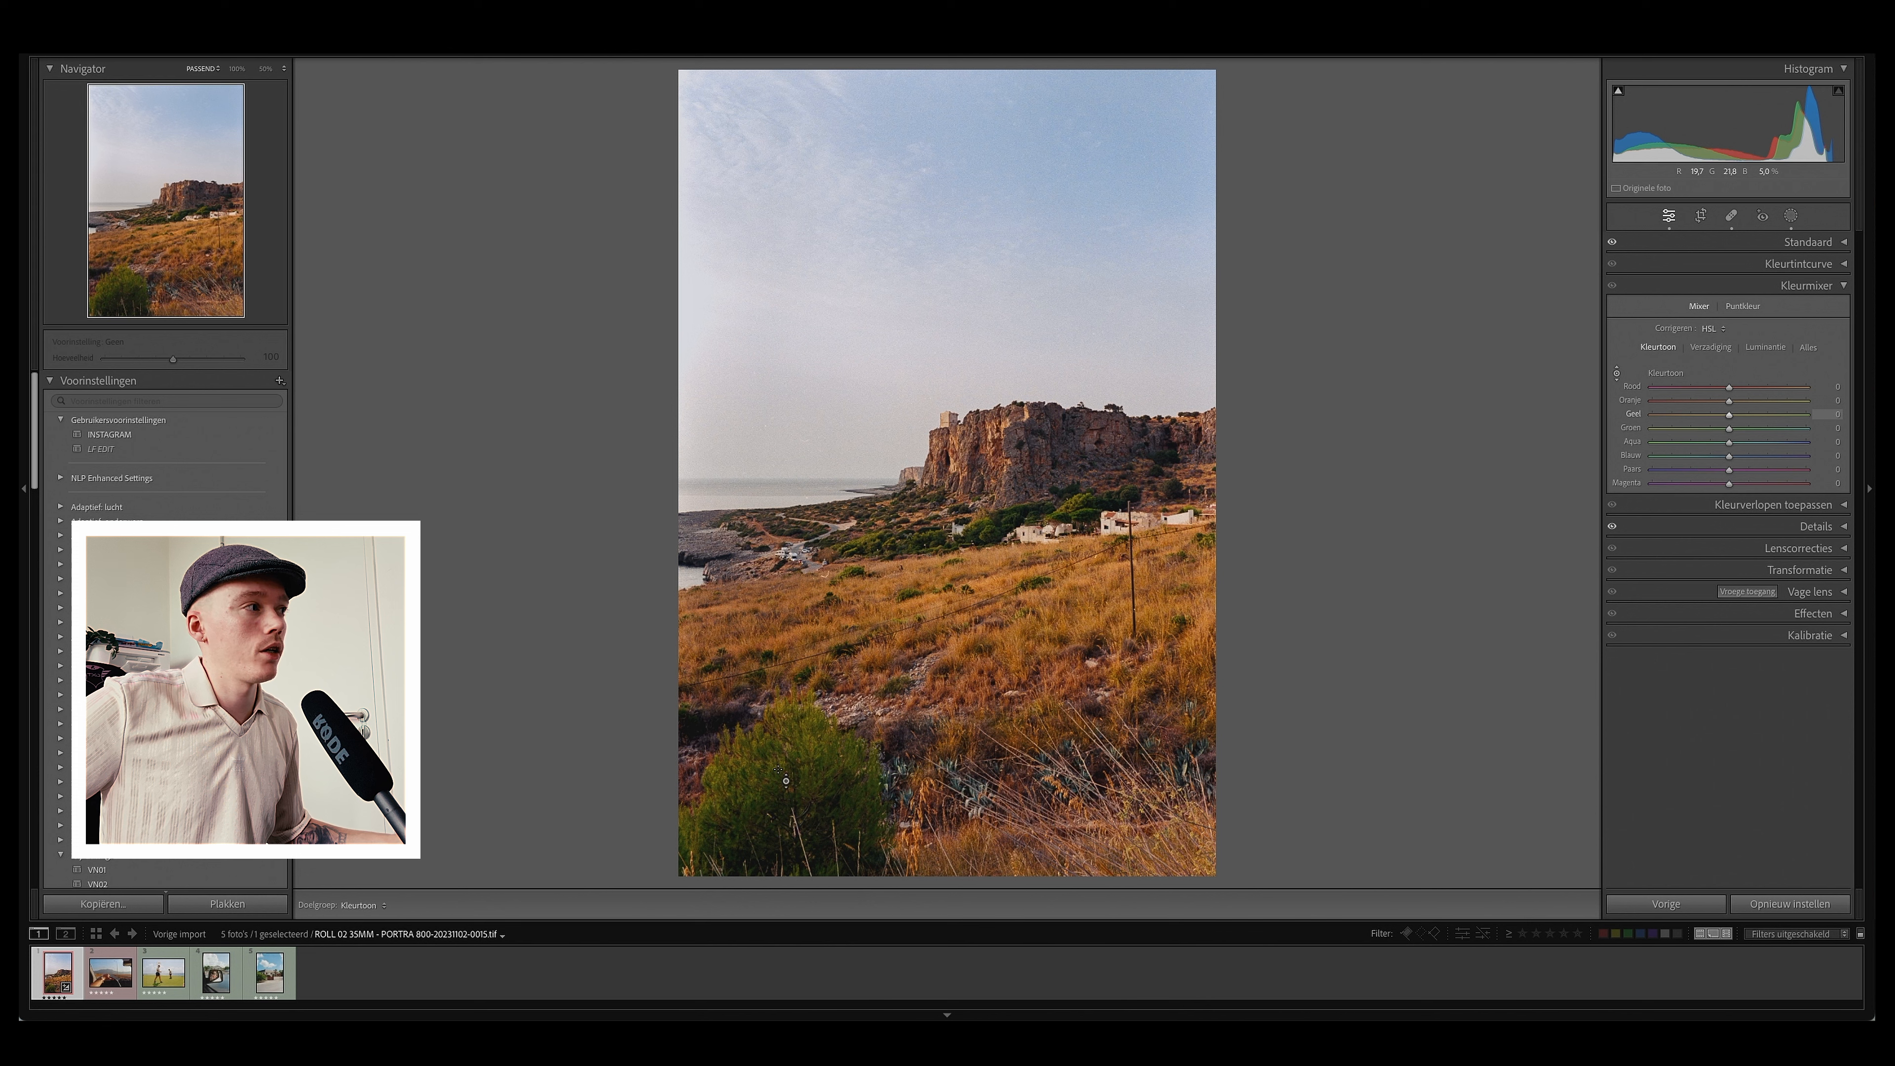
{"action": "left_click_drag", "start_coordinate": [810, 784], "coordinate": [809, 772]}
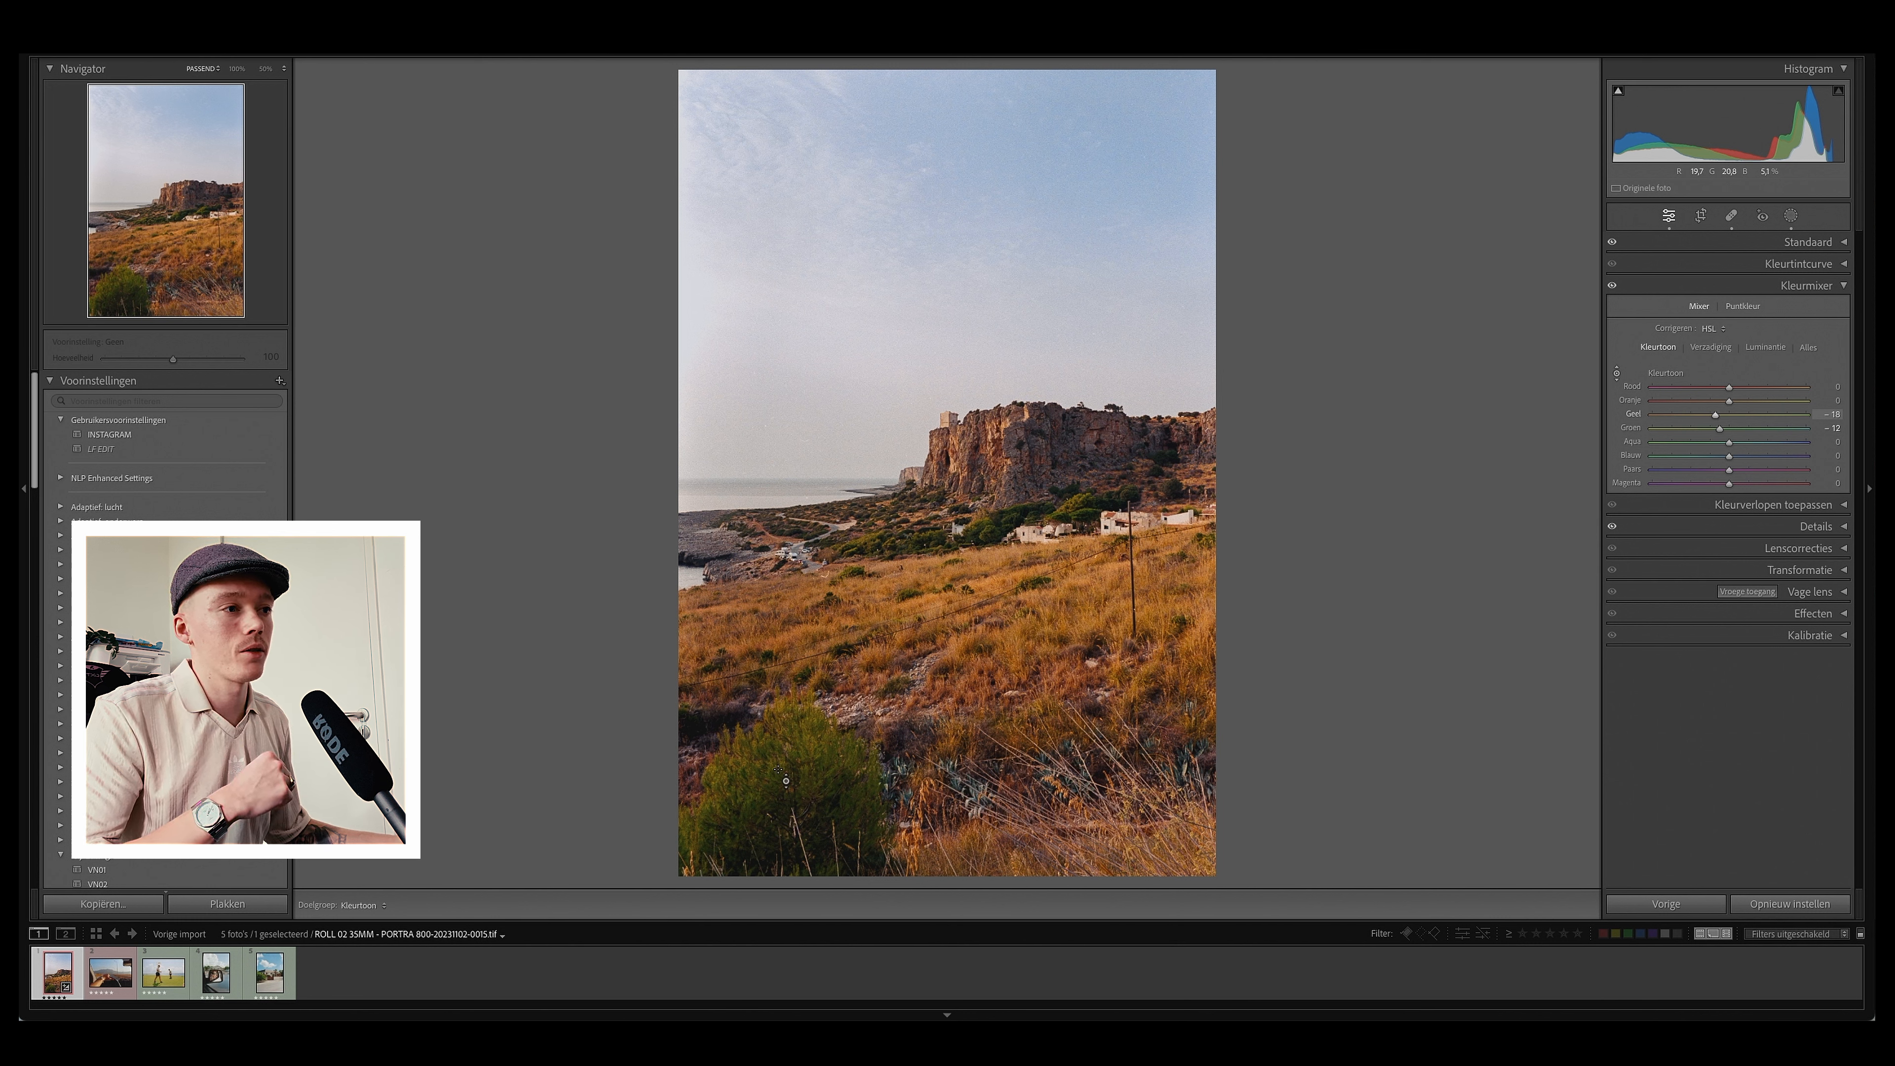
{"action": "double_click", "coordinate": [1716, 414]}
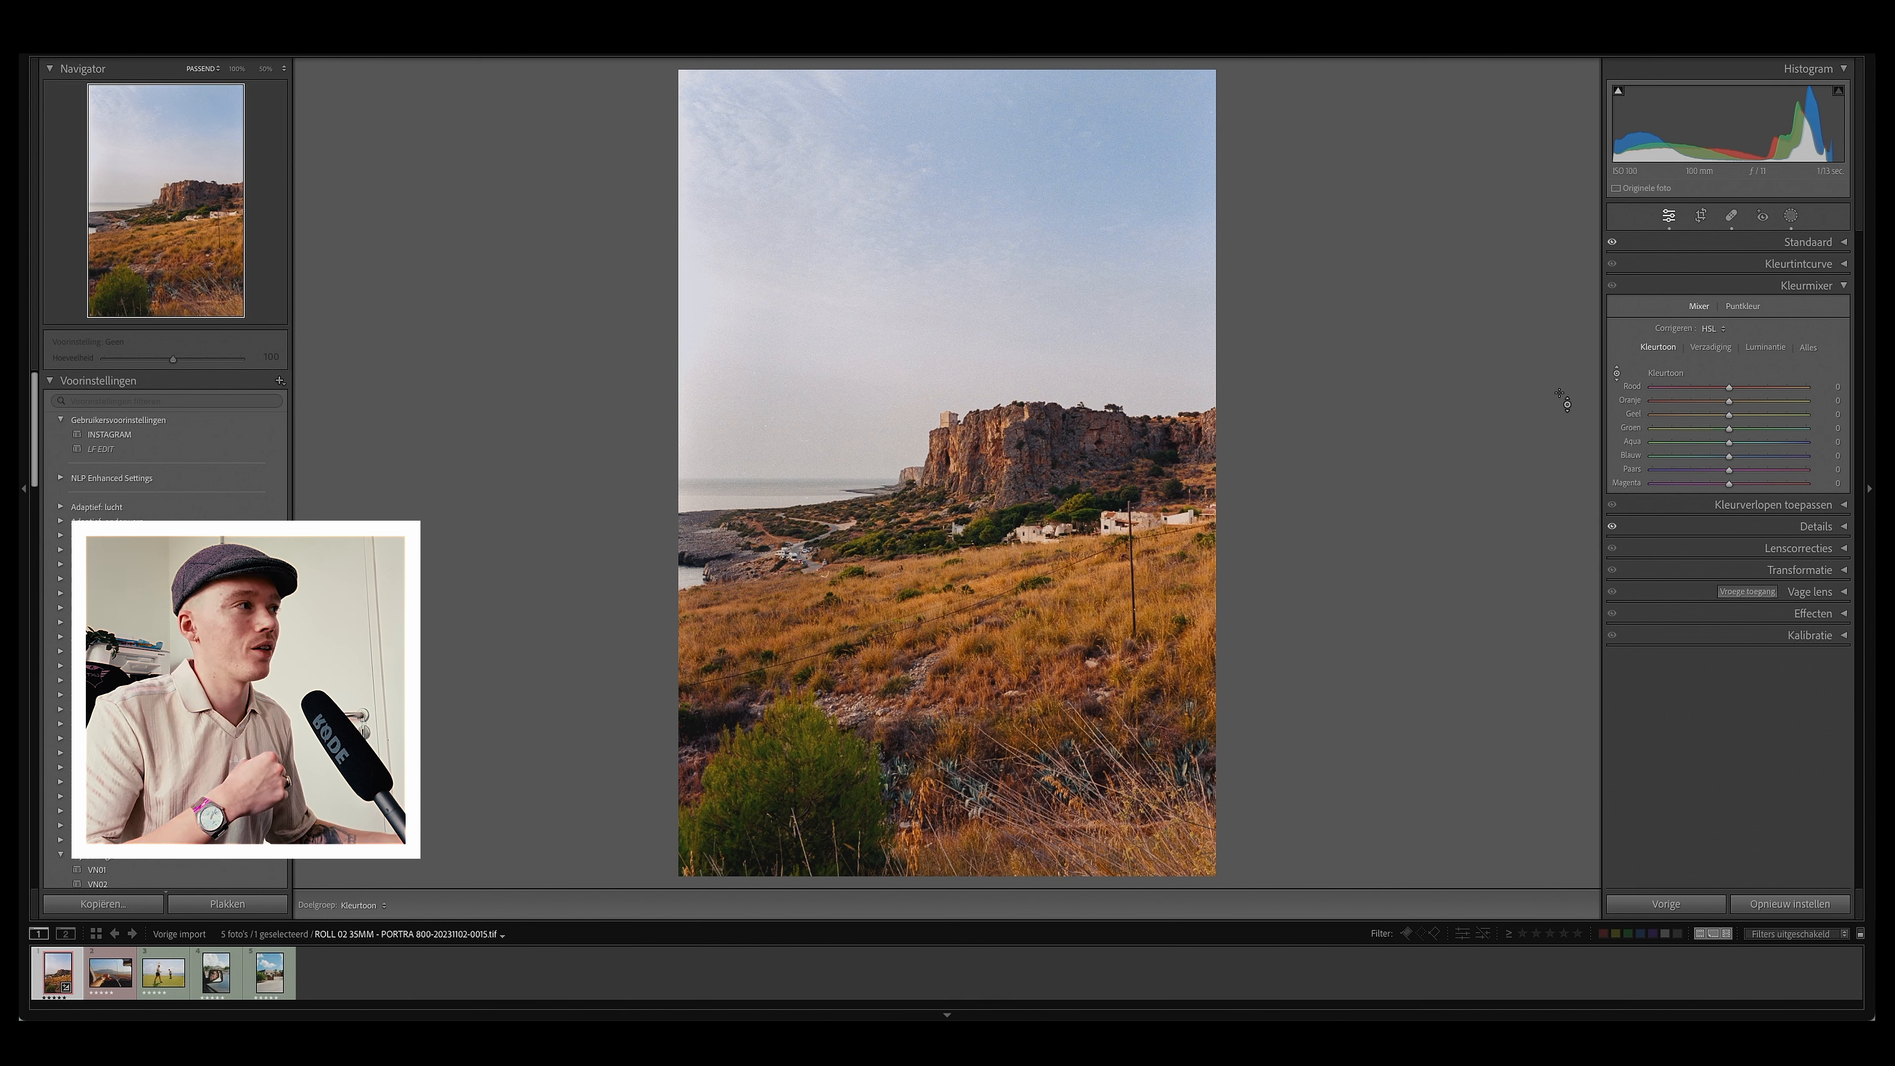
{"action": "left_click", "coordinate": [1615, 374]}
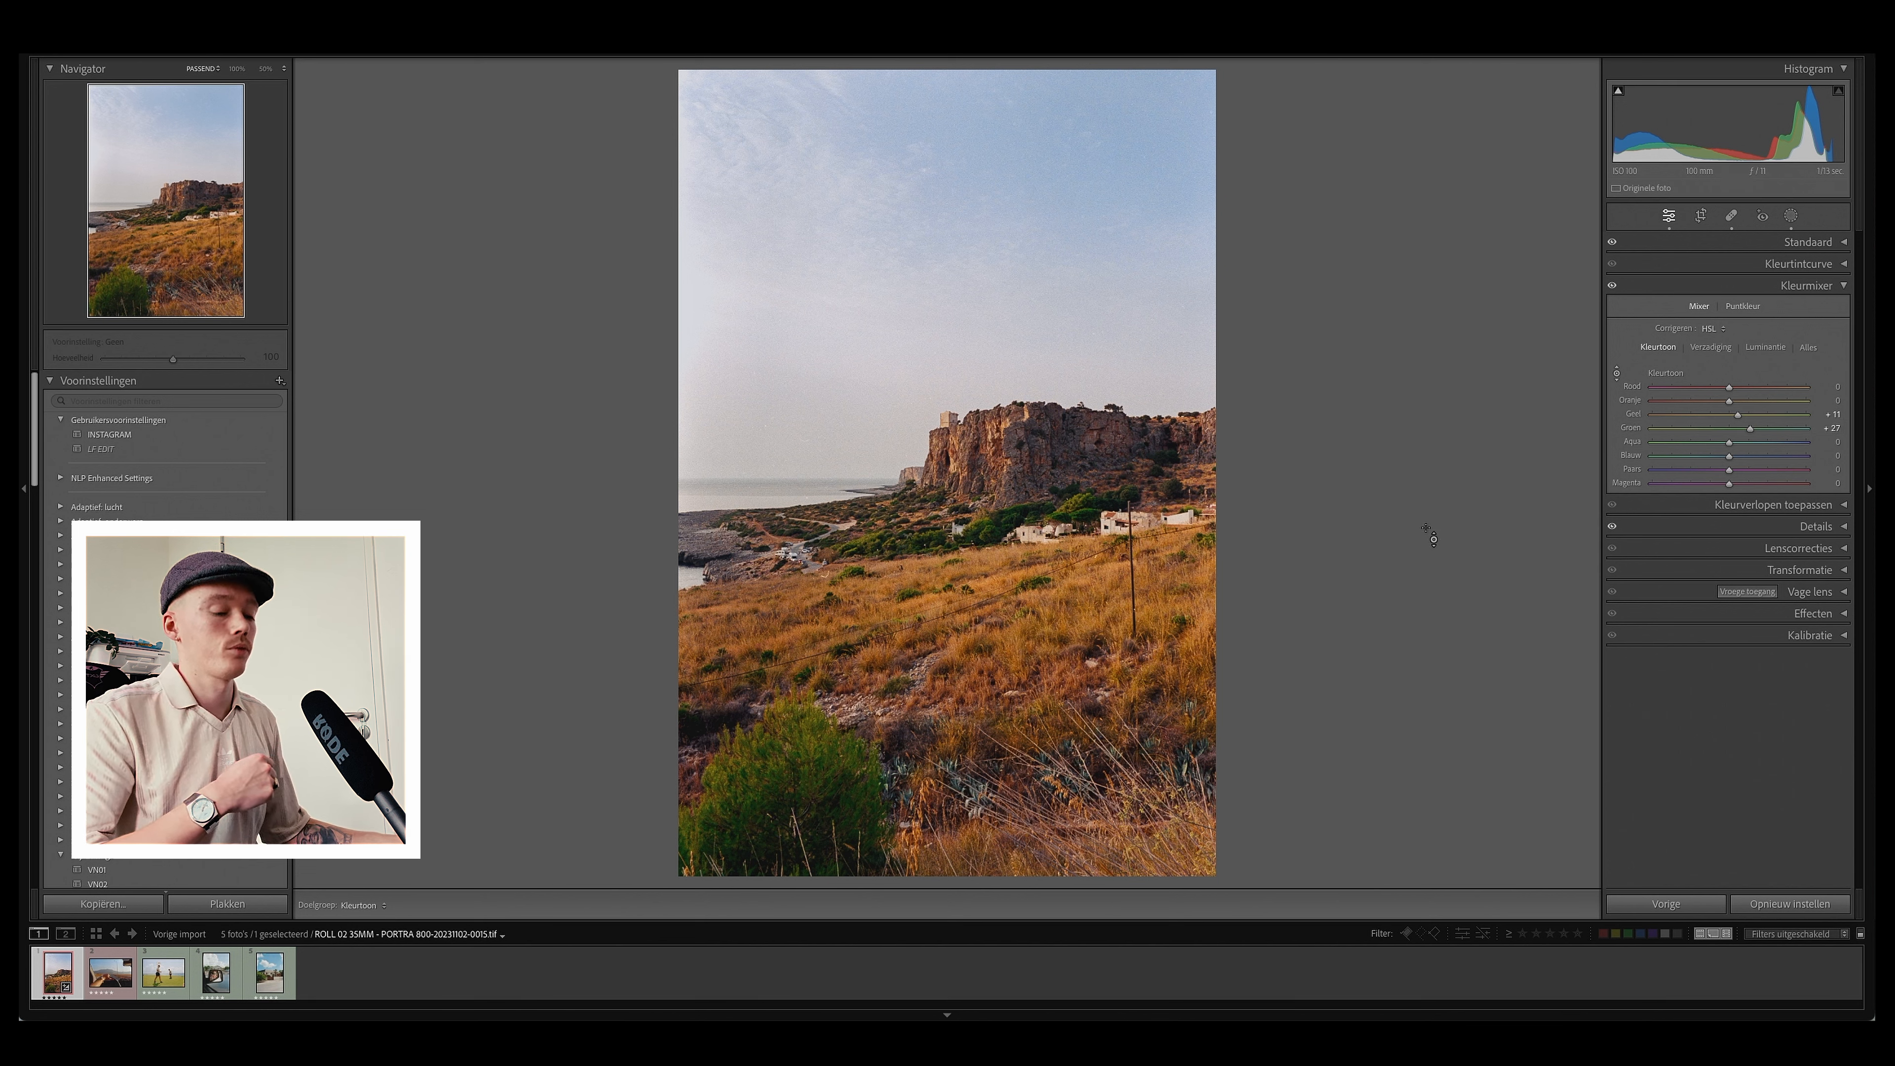
Step: Compare the finished landscape edit against the before view
{"action": "key", "text": "backslash"}
{"action": "key", "text": "backslash"}
{"action": "key", "text": "backslash"}
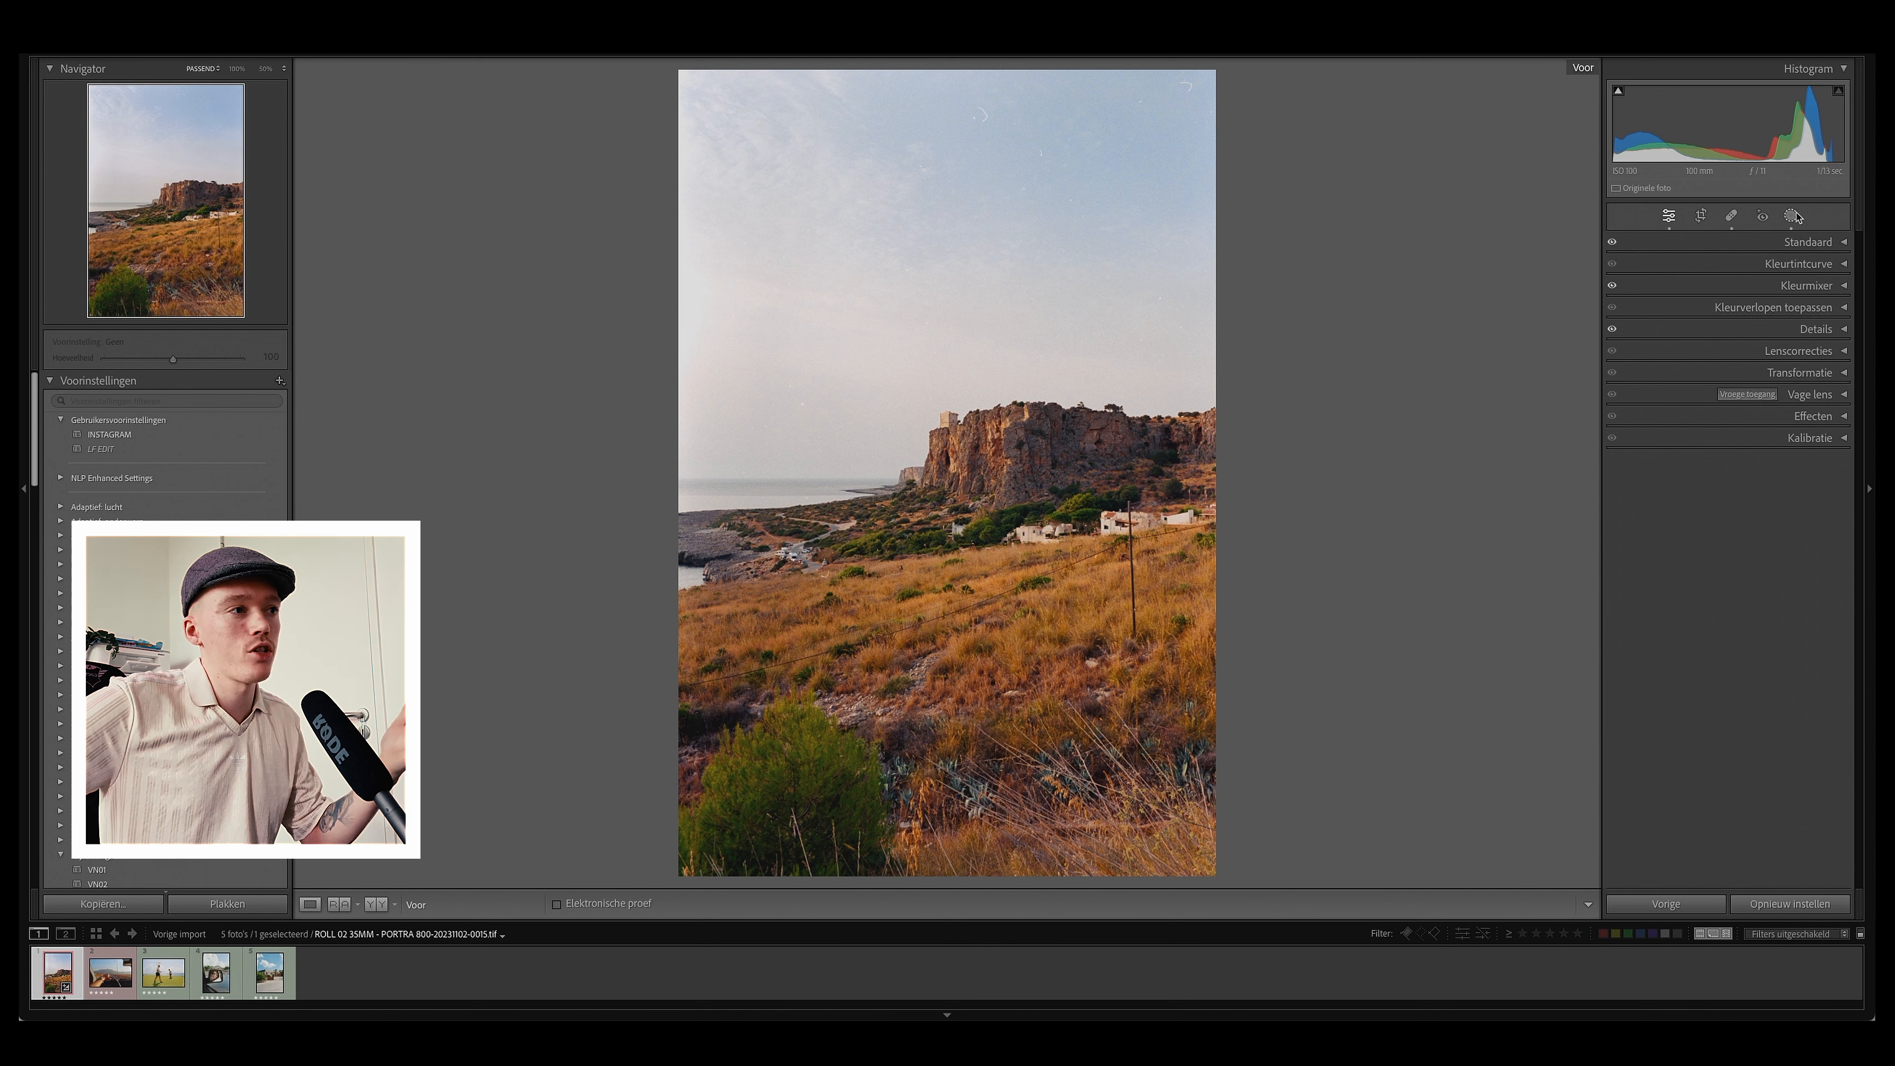
{"action": "key", "text": "backslash"}
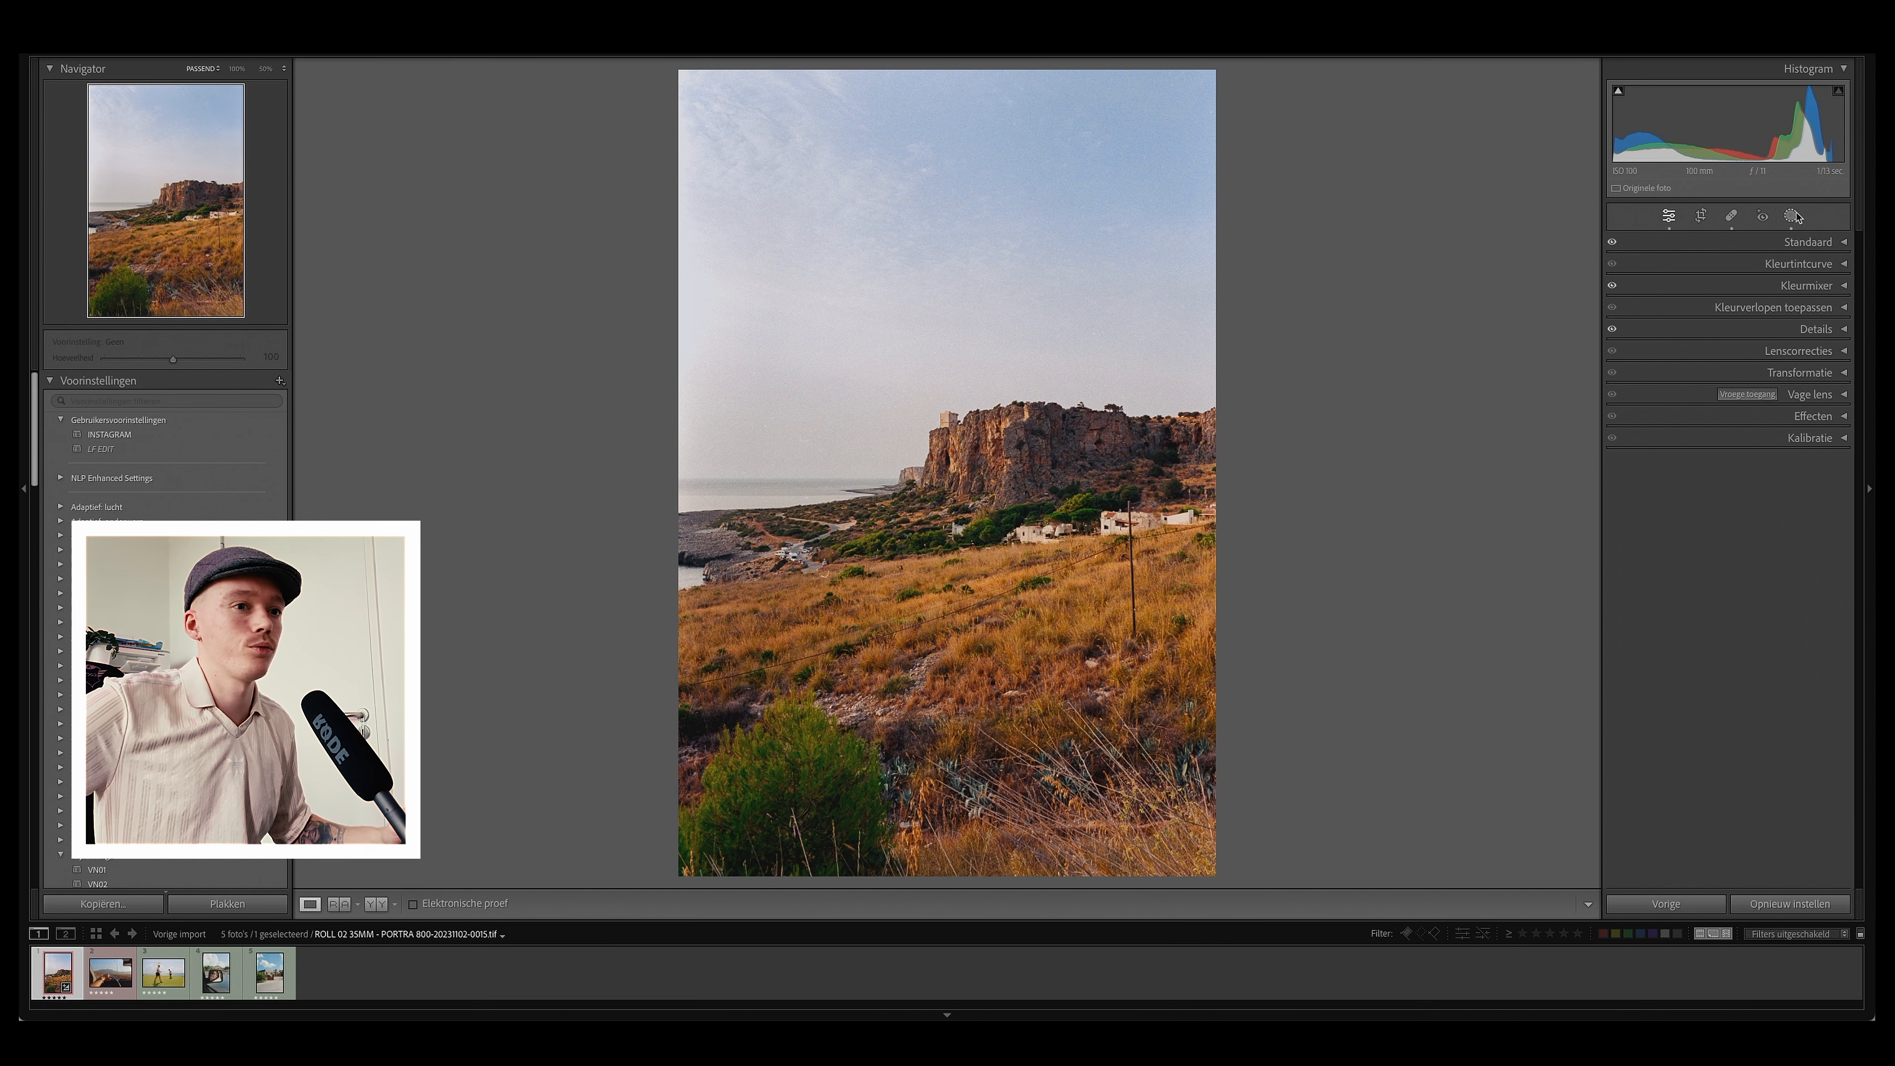
Step: Switch to the next photo, the car interior shot, and adjust its white balance and tone in the Basic panel
{"action": "key", "text": "Right"}
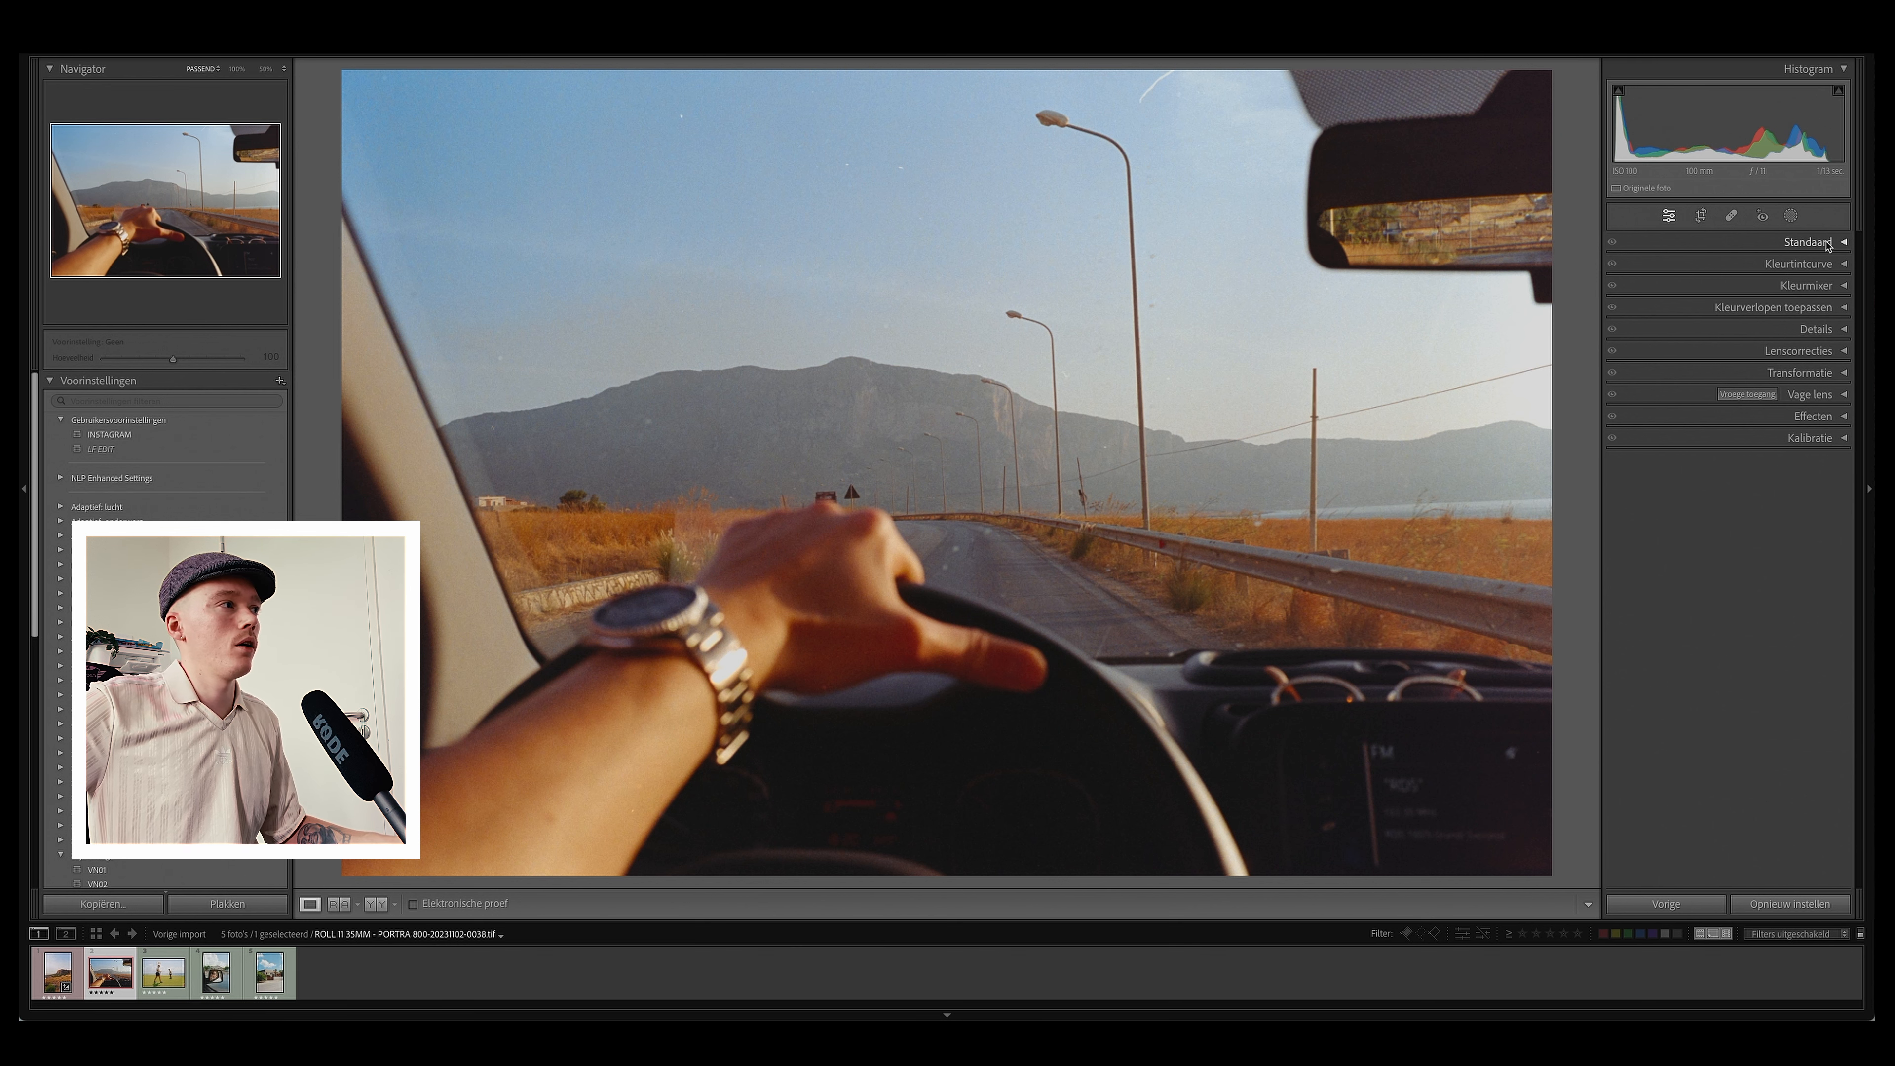
{"action": "left_click", "coordinate": [1841, 243]}
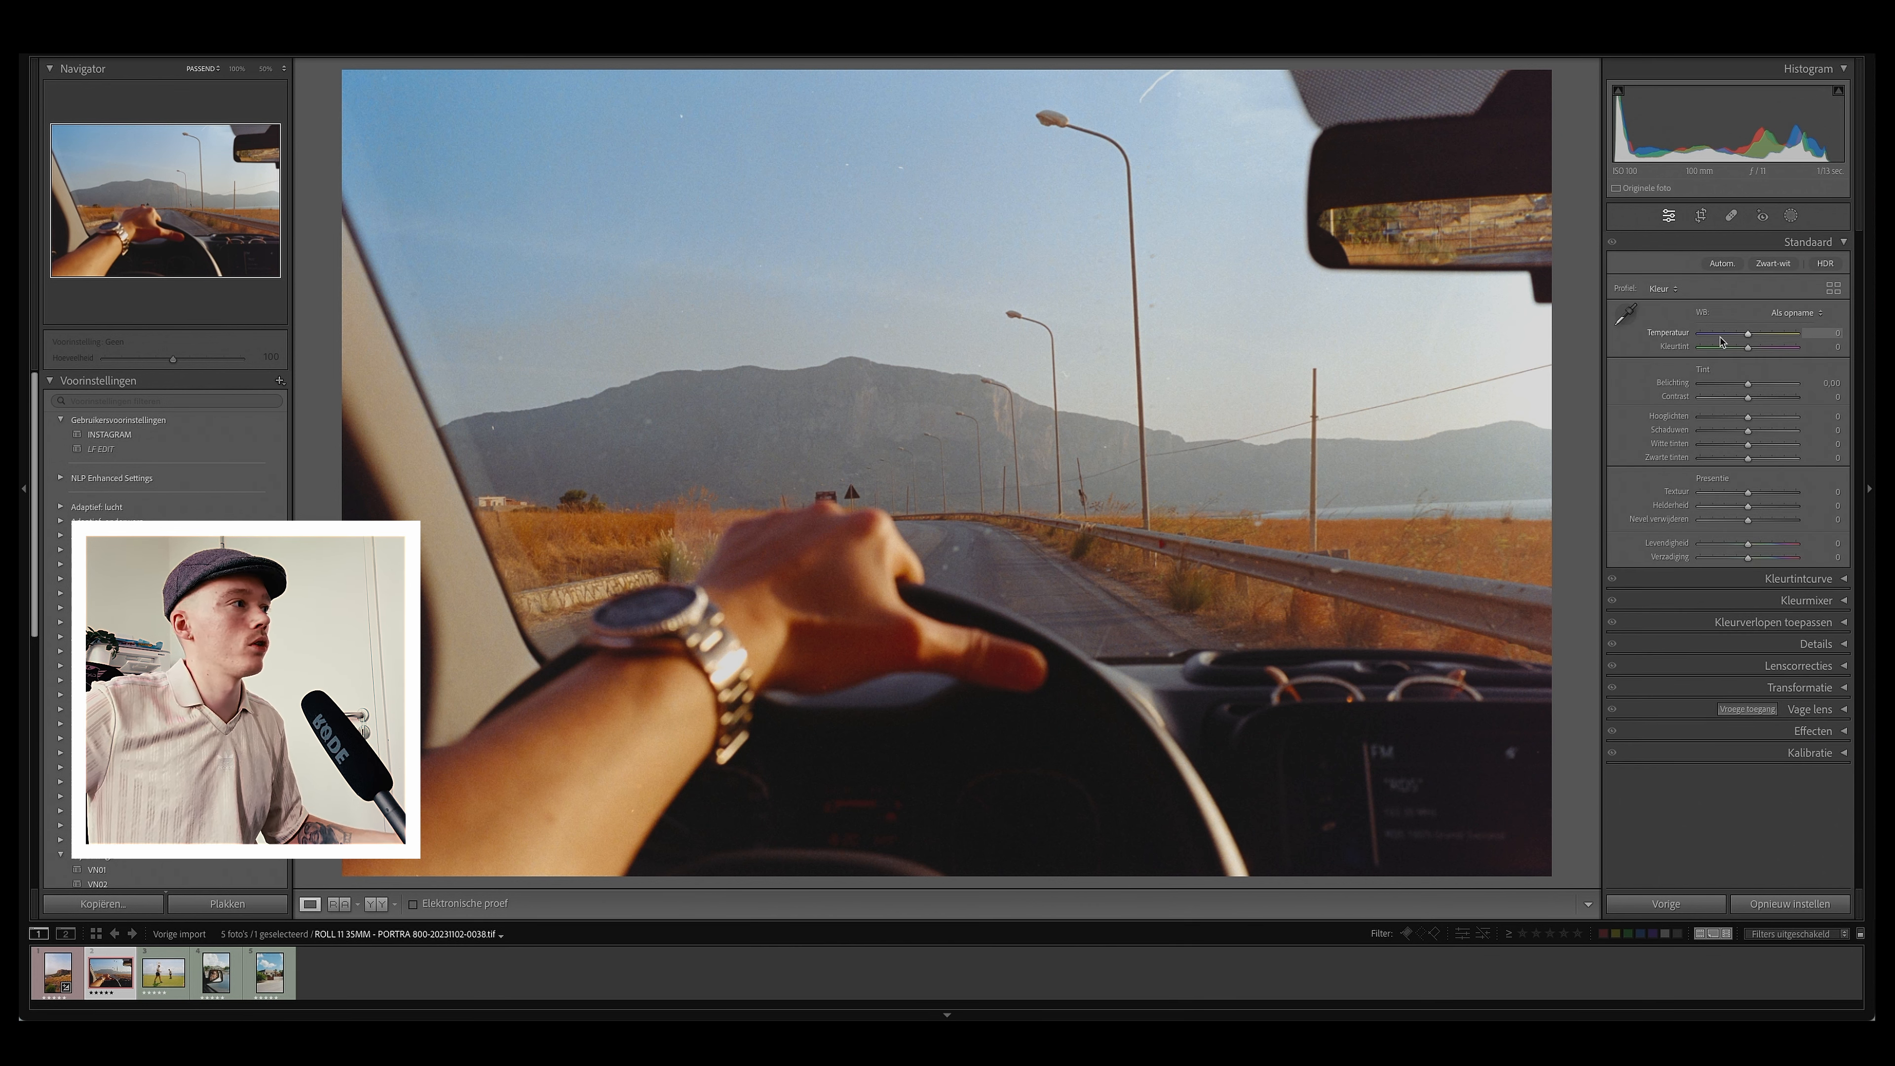
{"action": "left_click_drag", "start_coordinate": [1751, 338], "coordinate": [1747, 338]}
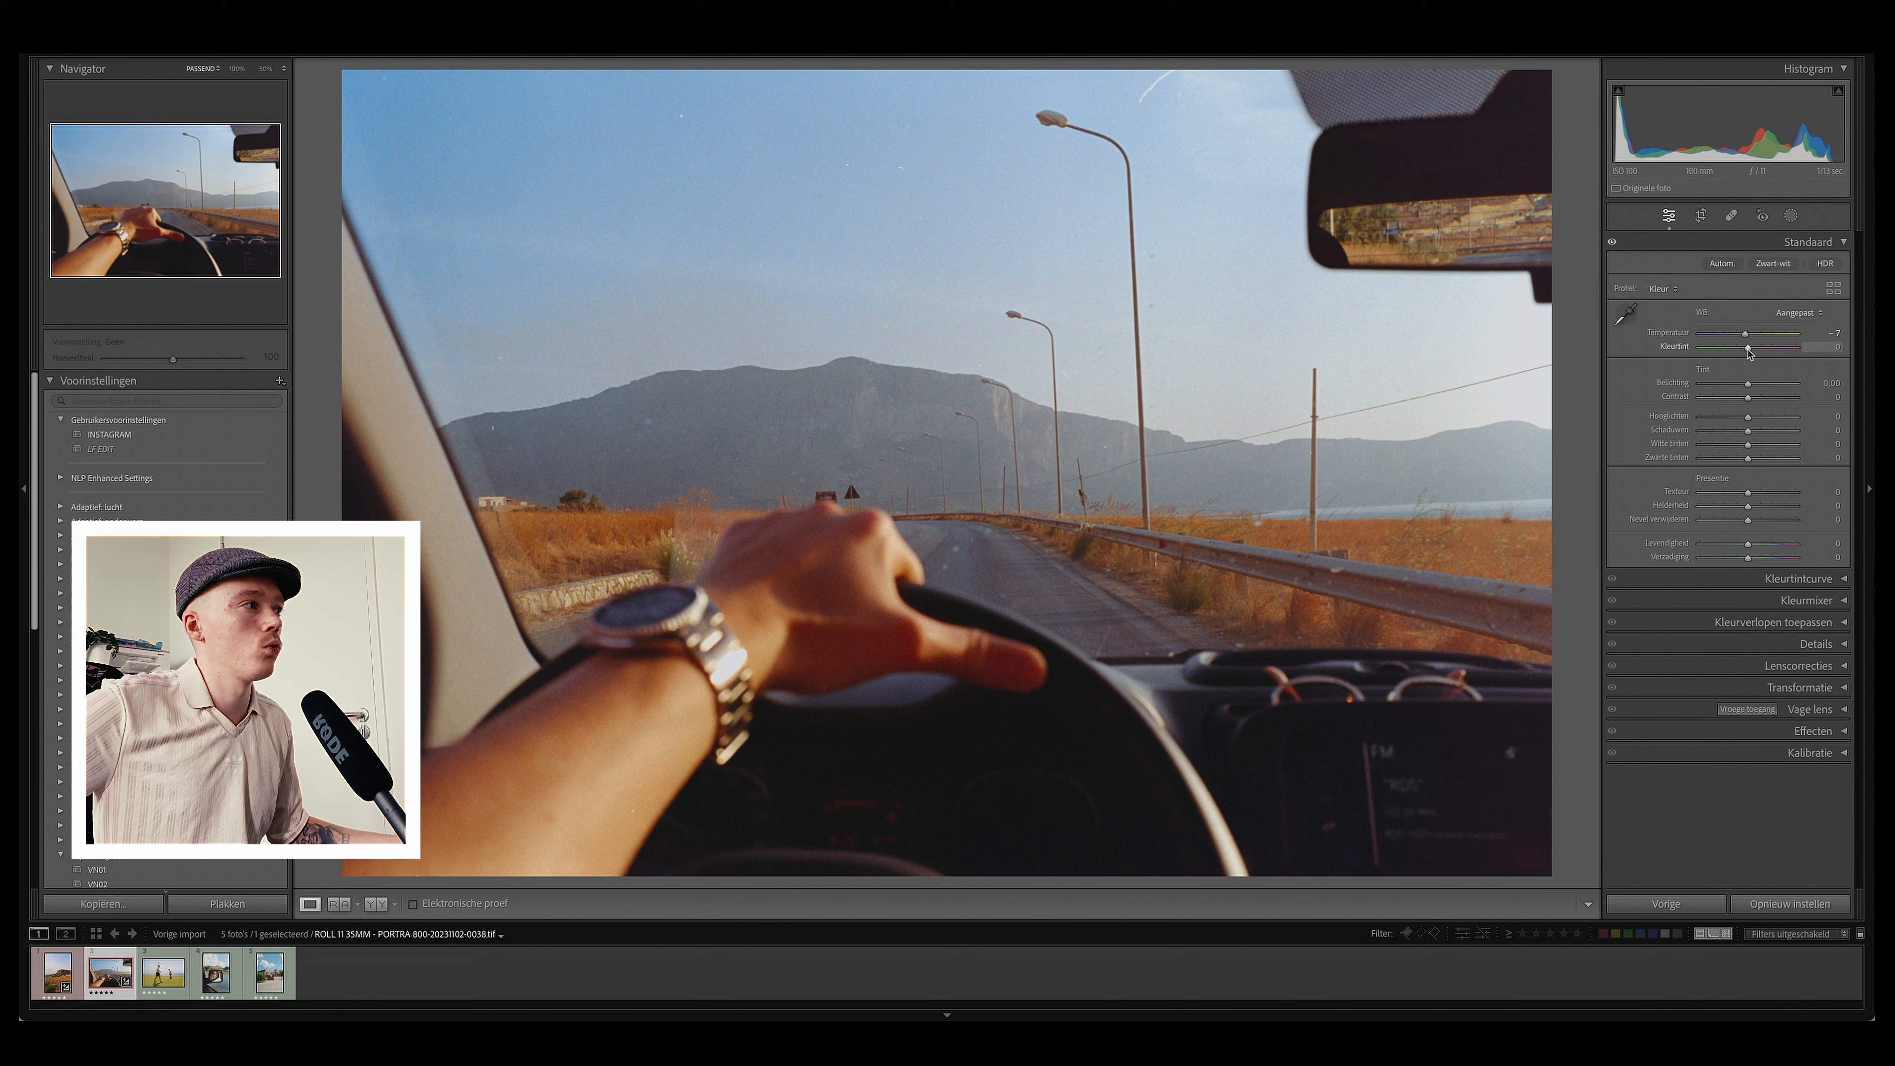
{"action": "left_click_drag", "start_coordinate": [1750, 351], "coordinate": [1747, 351]}
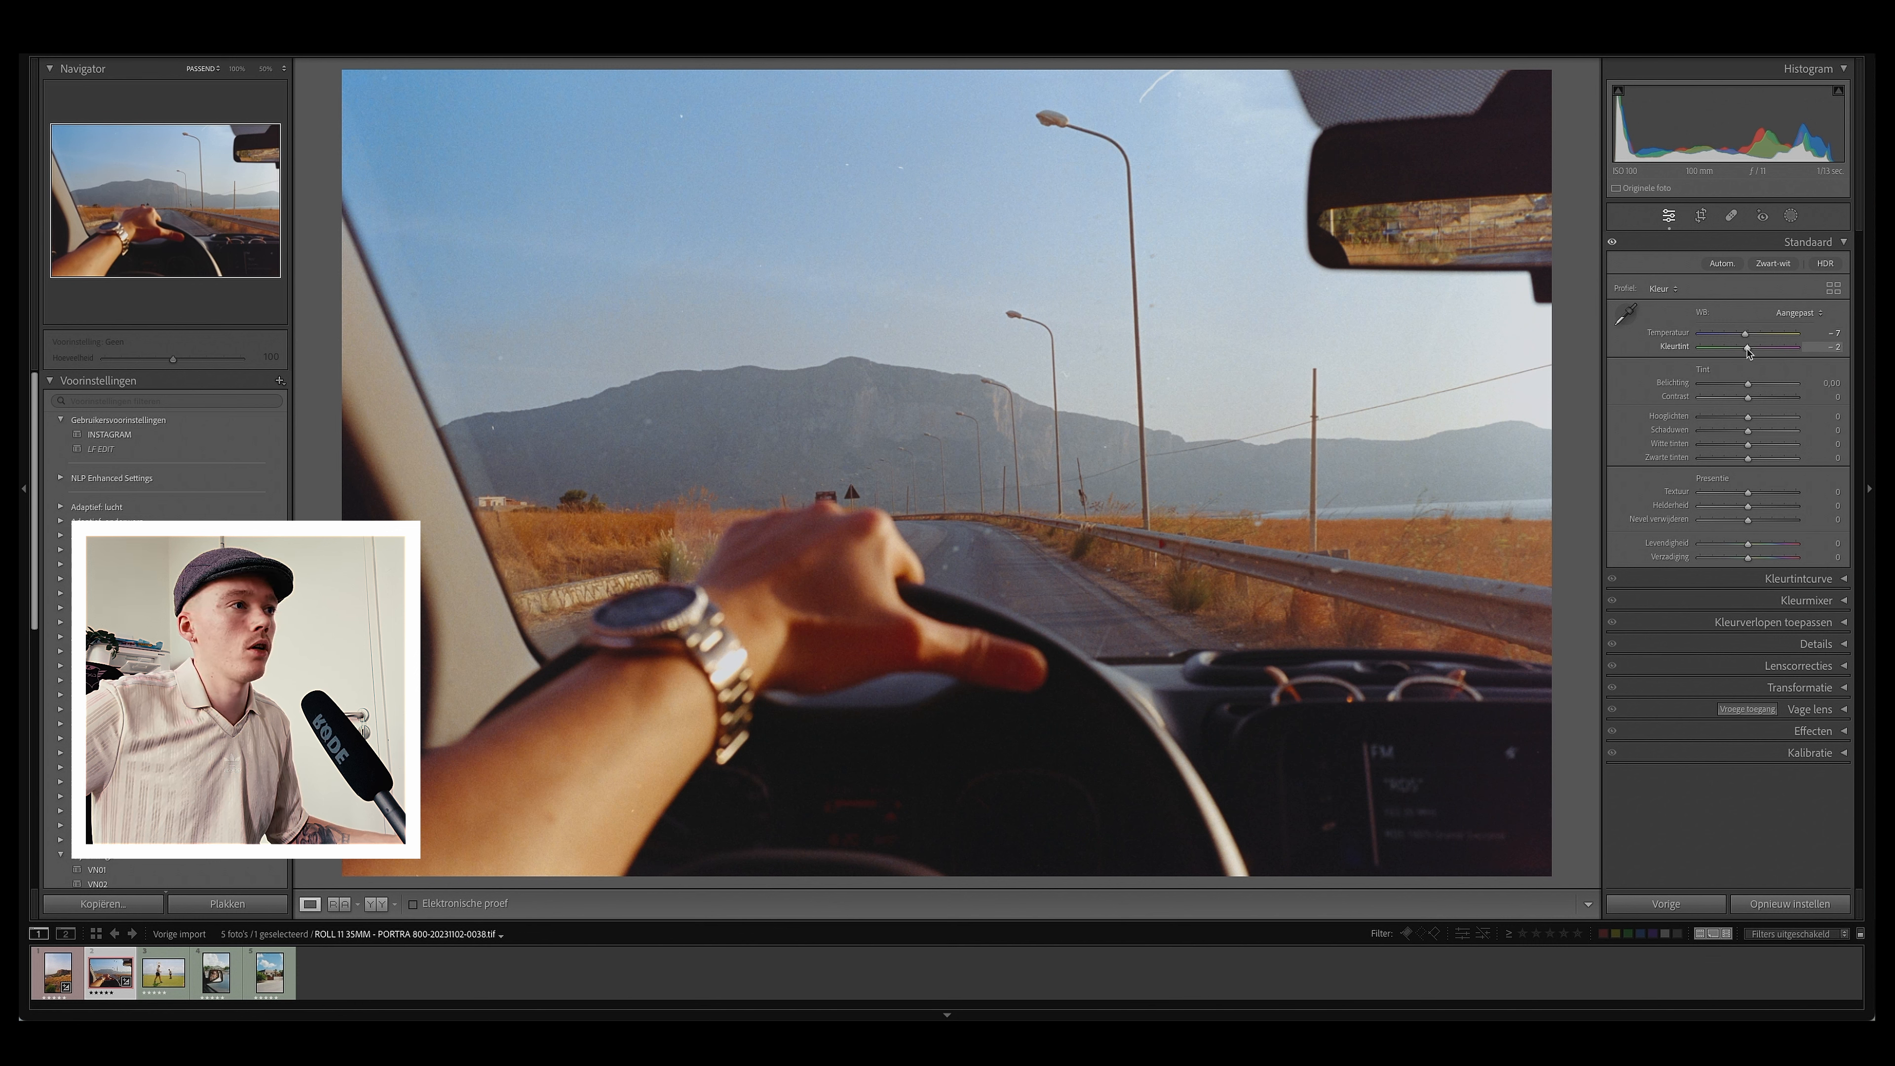
{"action": "left_click_drag", "start_coordinate": [1748, 418], "coordinate": [1750, 462]}
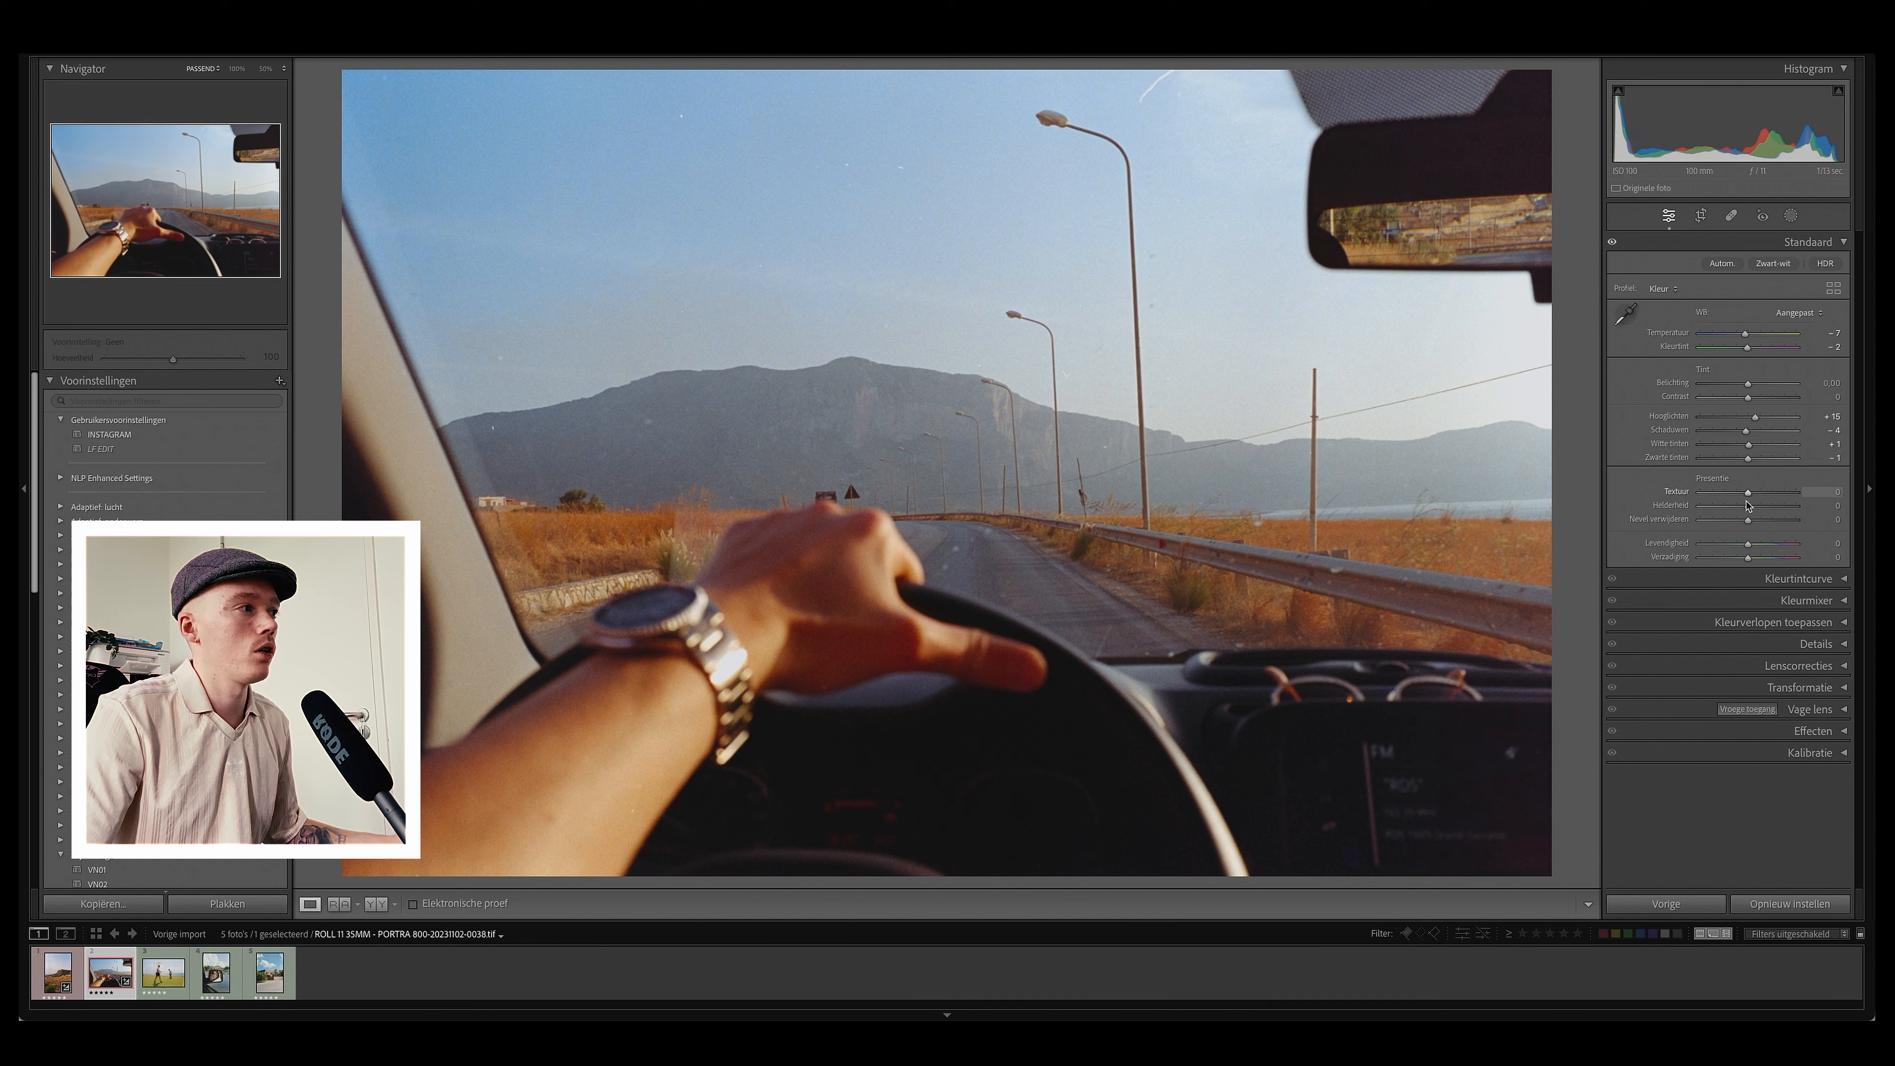
Step: Set texture and clarity to +10, trying a vibrance boost and resetting it to zero
{"action": "left_click", "coordinate": [1805, 492]}
{"action": "type", "text": "10"}
{"action": "key", "text": "Tab"}
{"action": "type", "text": "1"}
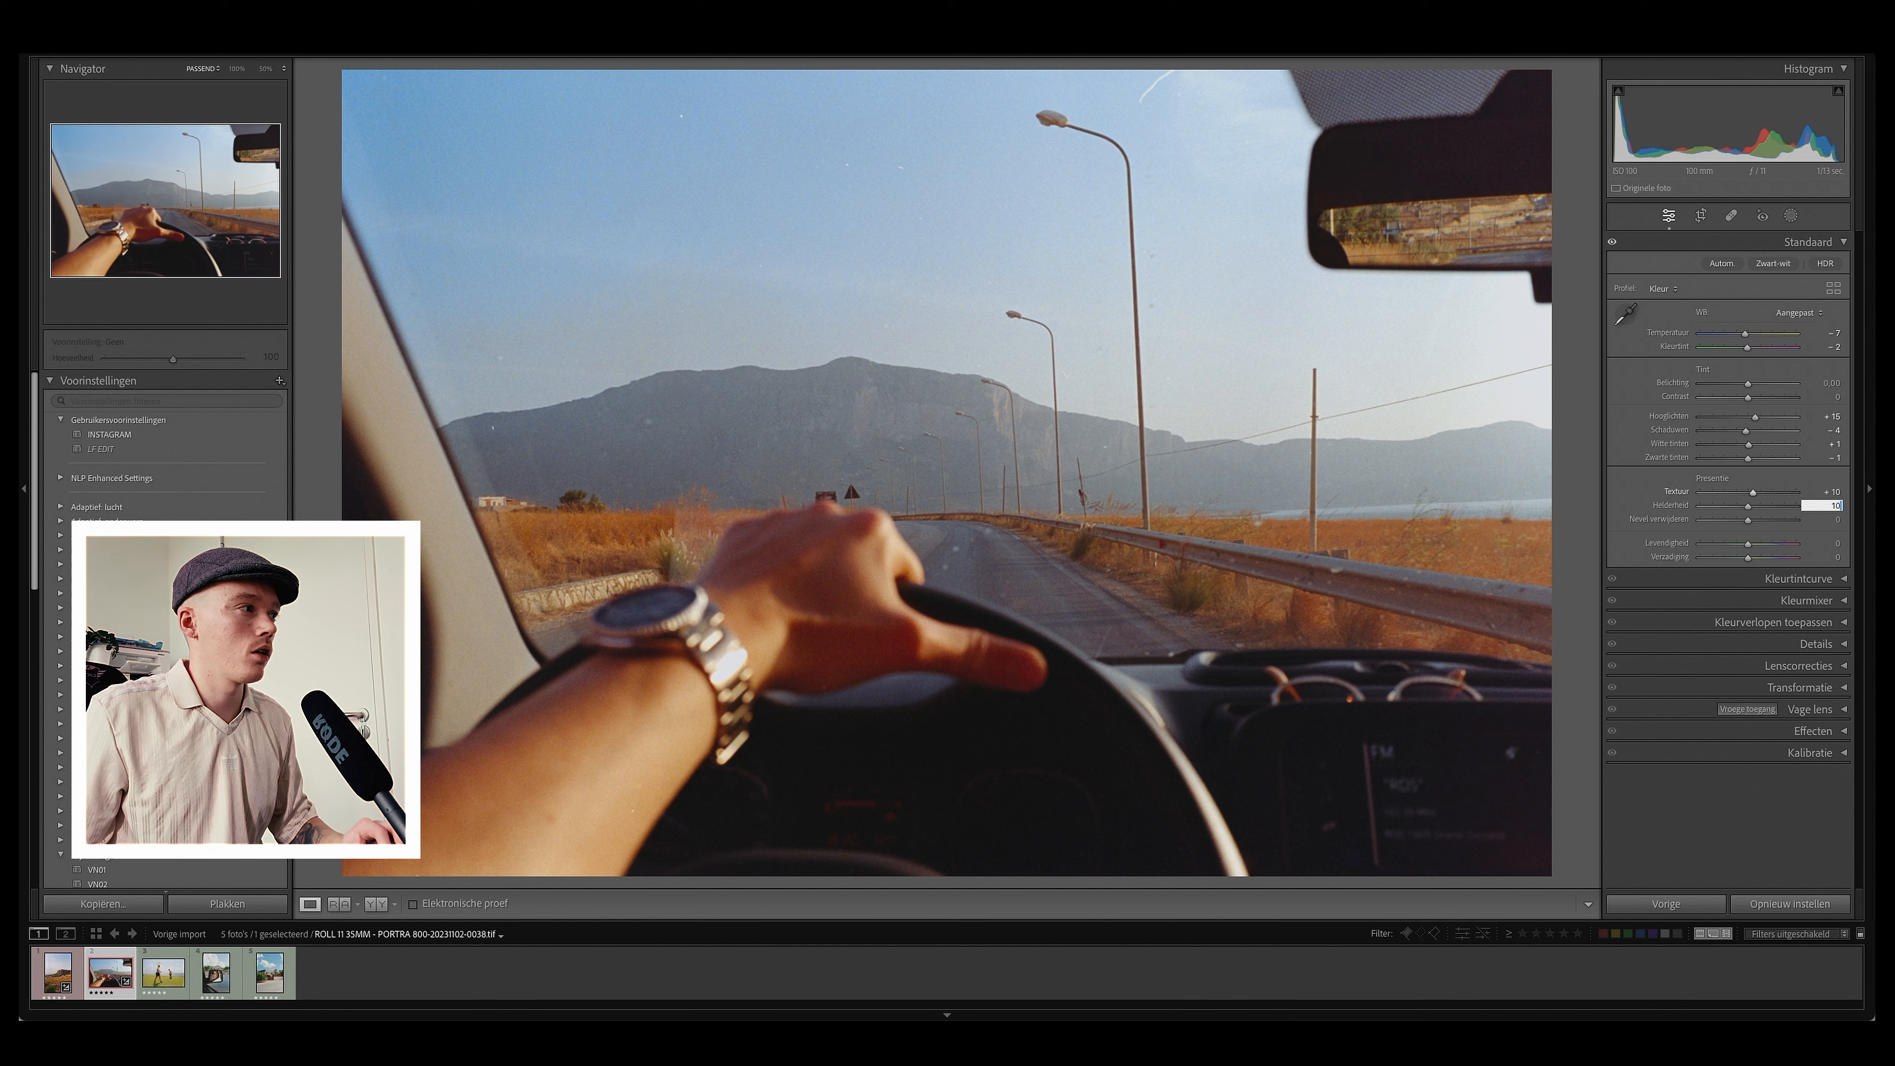
{"action": "type", "text": "0"}
{"action": "key", "text": "Tab"}
{"action": "left_click_drag", "start_coordinate": [1749, 546], "coordinate": [1763, 550]}
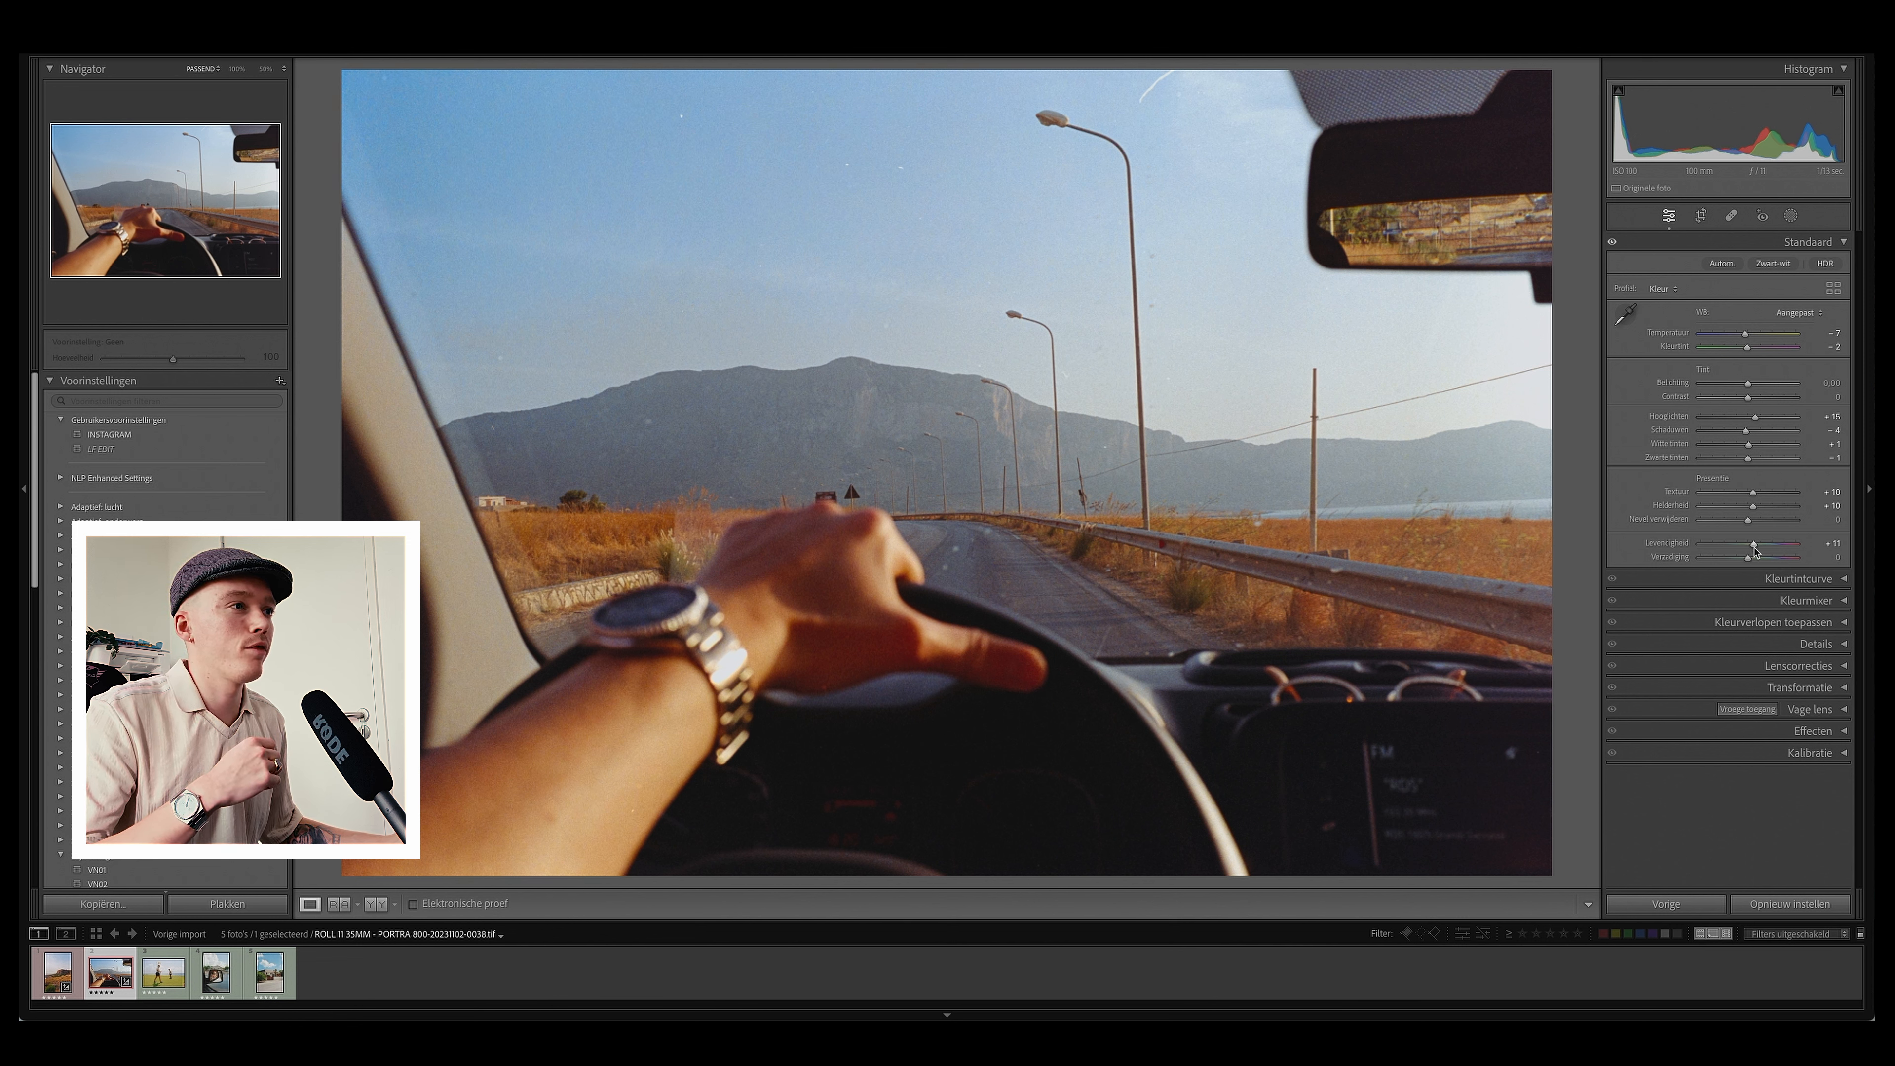
{"action": "double_click", "coordinate": [1761, 546]}
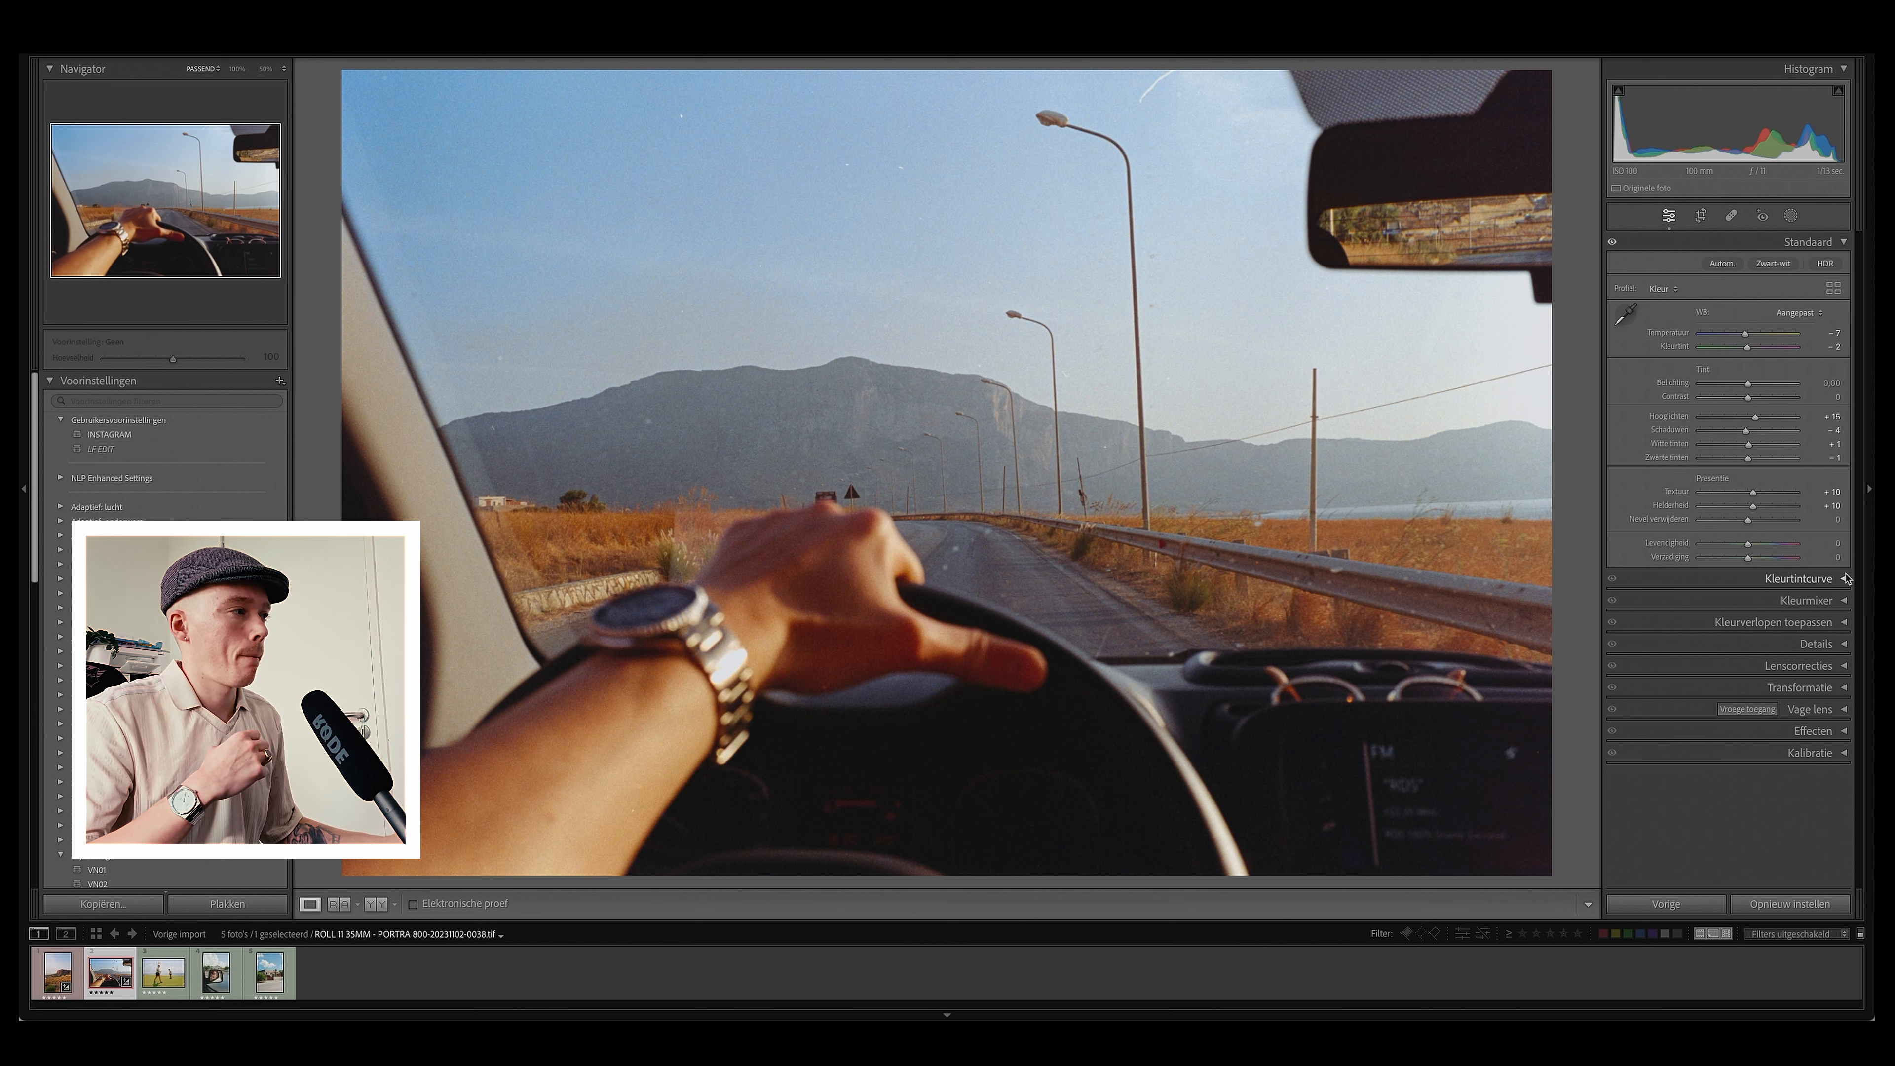
Step: Open the Details panel and set the sharpening amount to 80
{"action": "left_click", "coordinate": [1842, 646]}
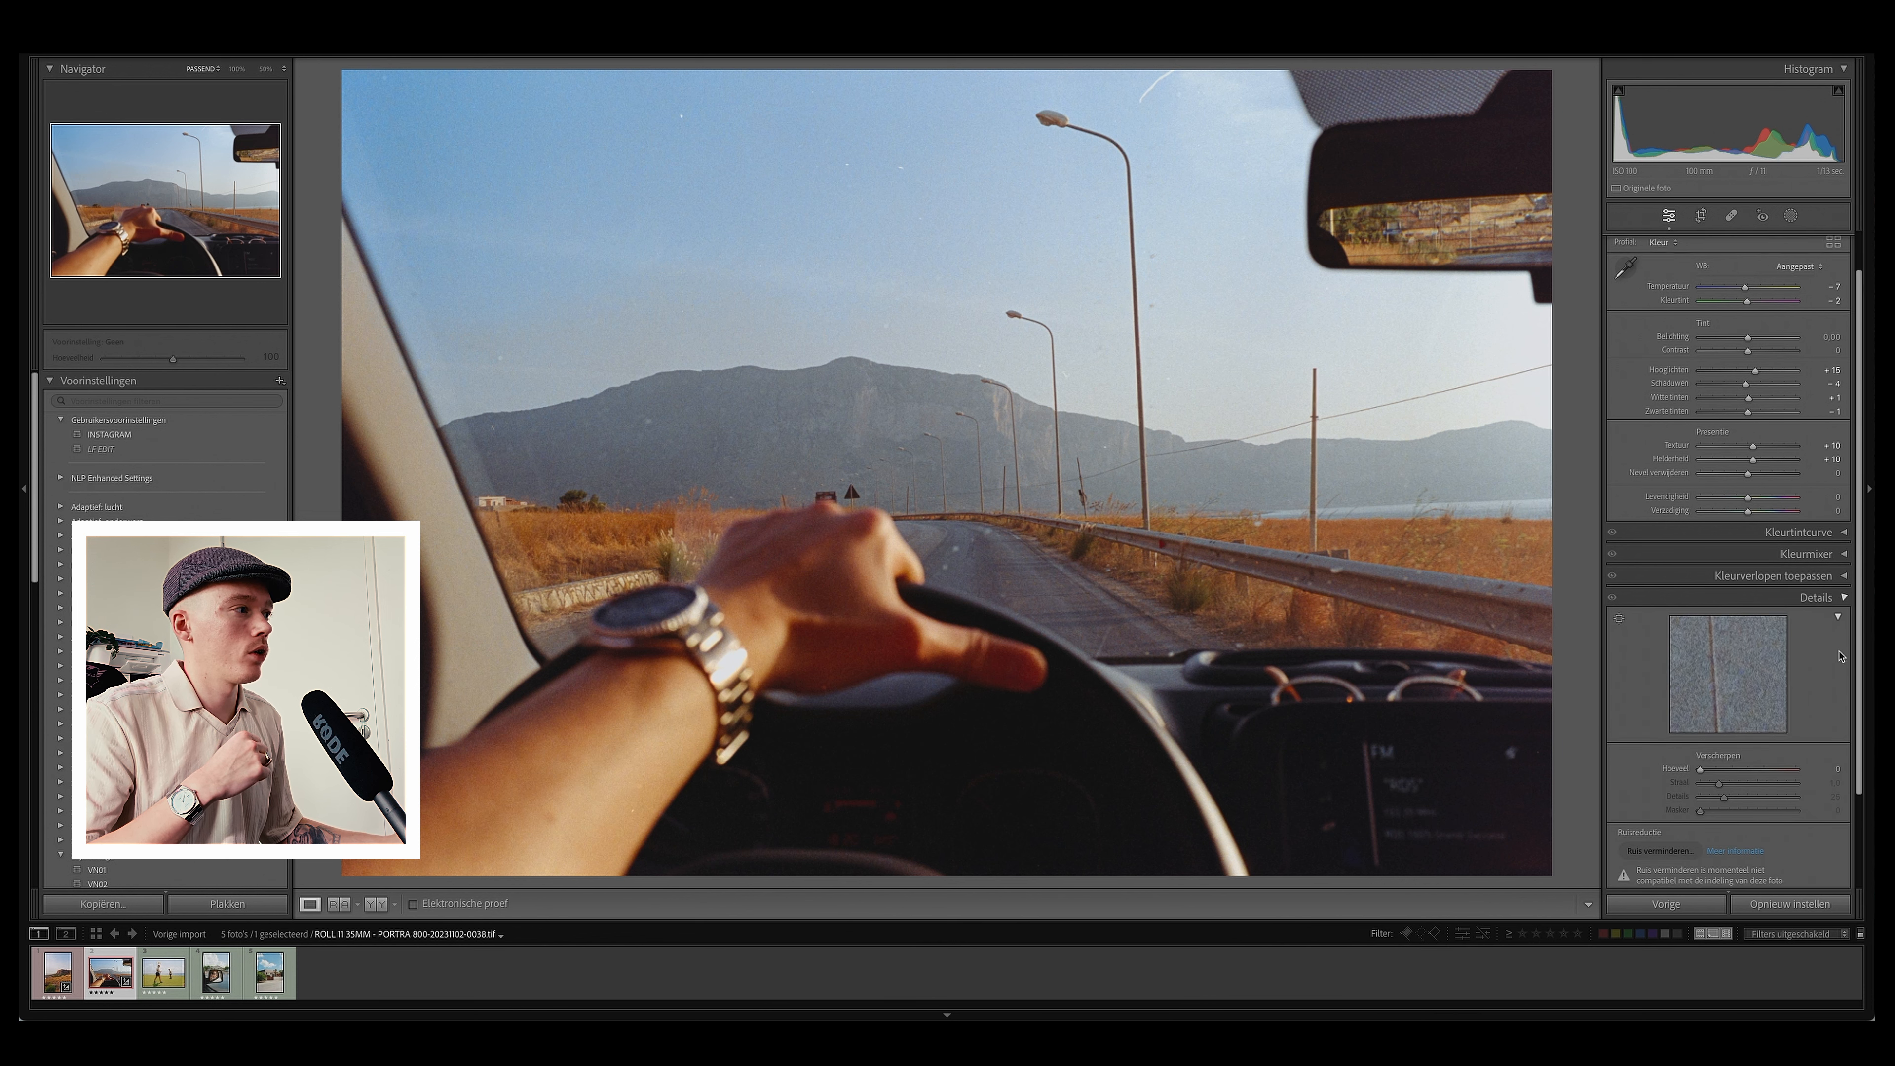
{"action": "left_click", "coordinate": [1835, 740]}
{"action": "type", "text": "80"}
{"action": "key", "text": "Return"}
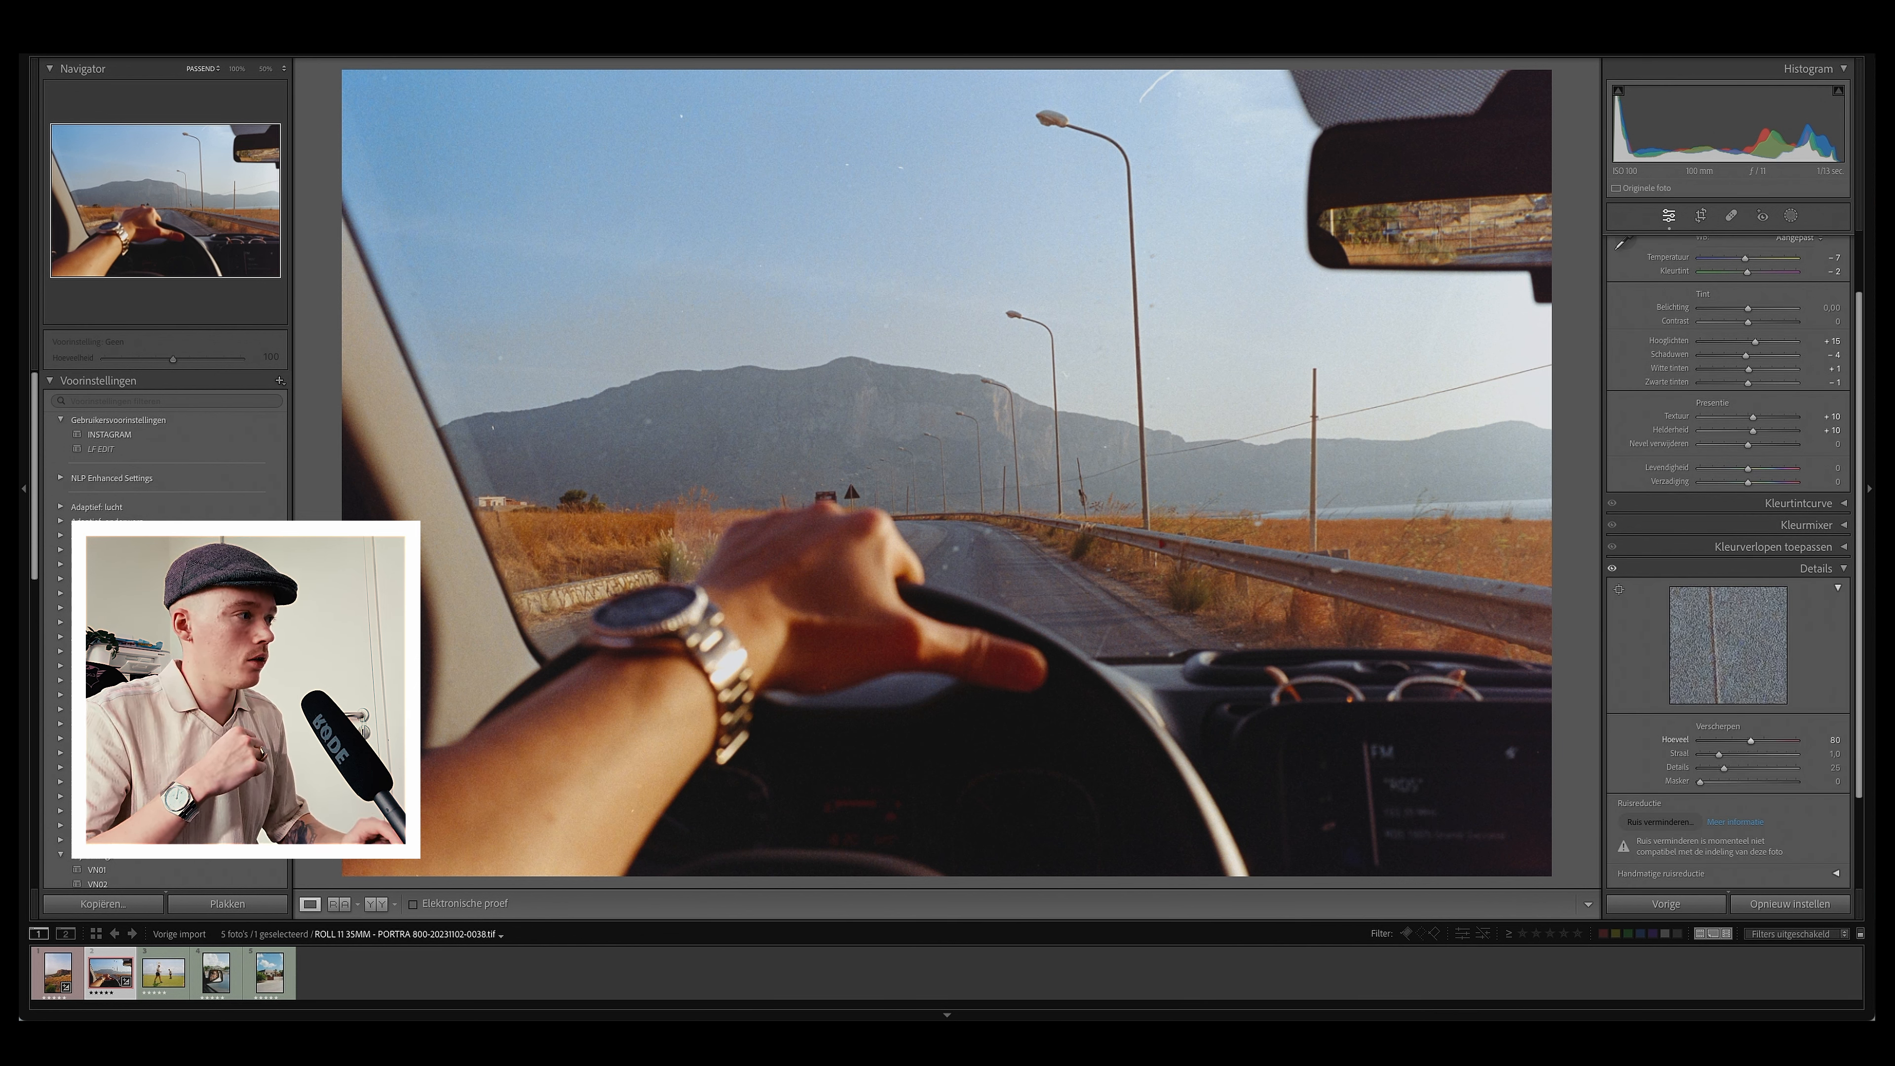
Step: Zoom in and pan around the road and mountain to inspect sharpening and grain, then zoom back out
{"action": "left_click", "coordinate": [1035, 475]}
{"action": "left_click_drag", "start_coordinate": [547, 654], "coordinate": [829, 539]}
{"action": "left_click_drag", "start_coordinate": [911, 465], "coordinate": [843, 587]}
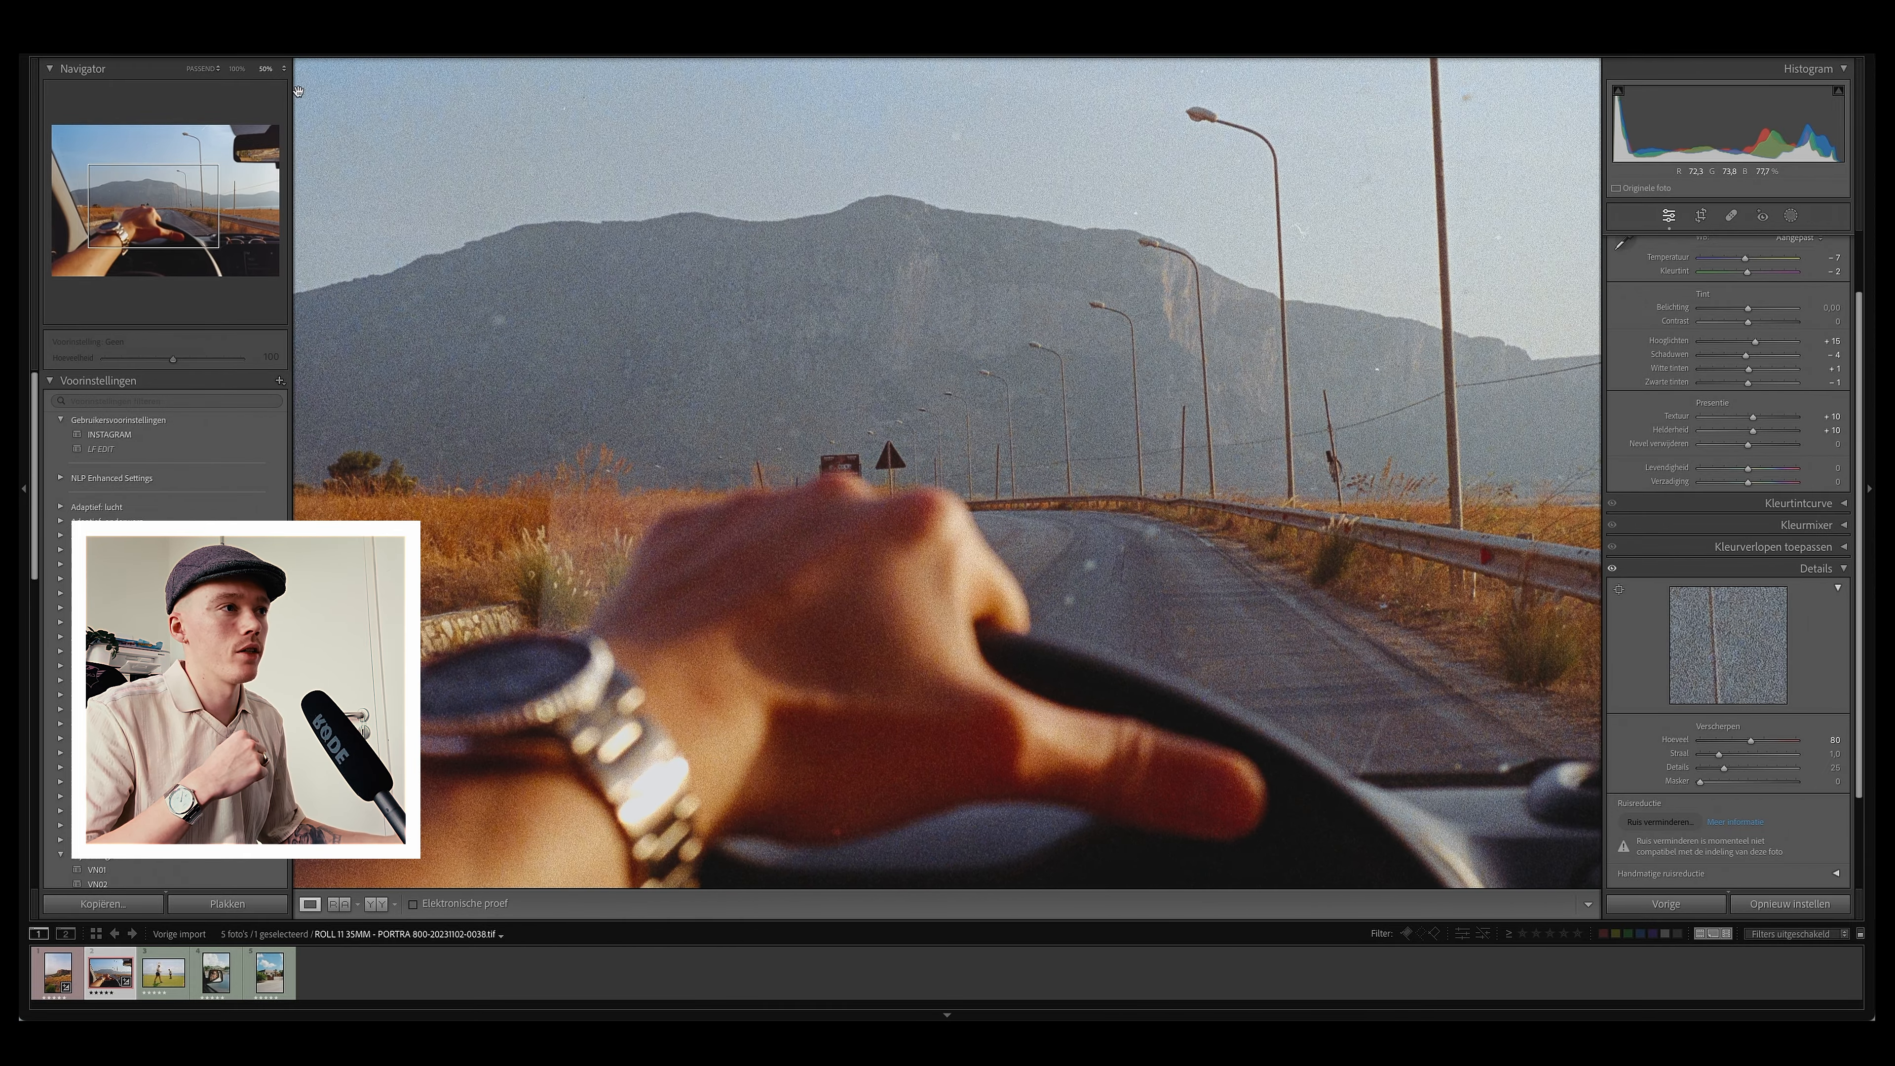
{"action": "left_click", "coordinate": [236, 69]}
{"action": "left_click", "coordinate": [683, 242]}
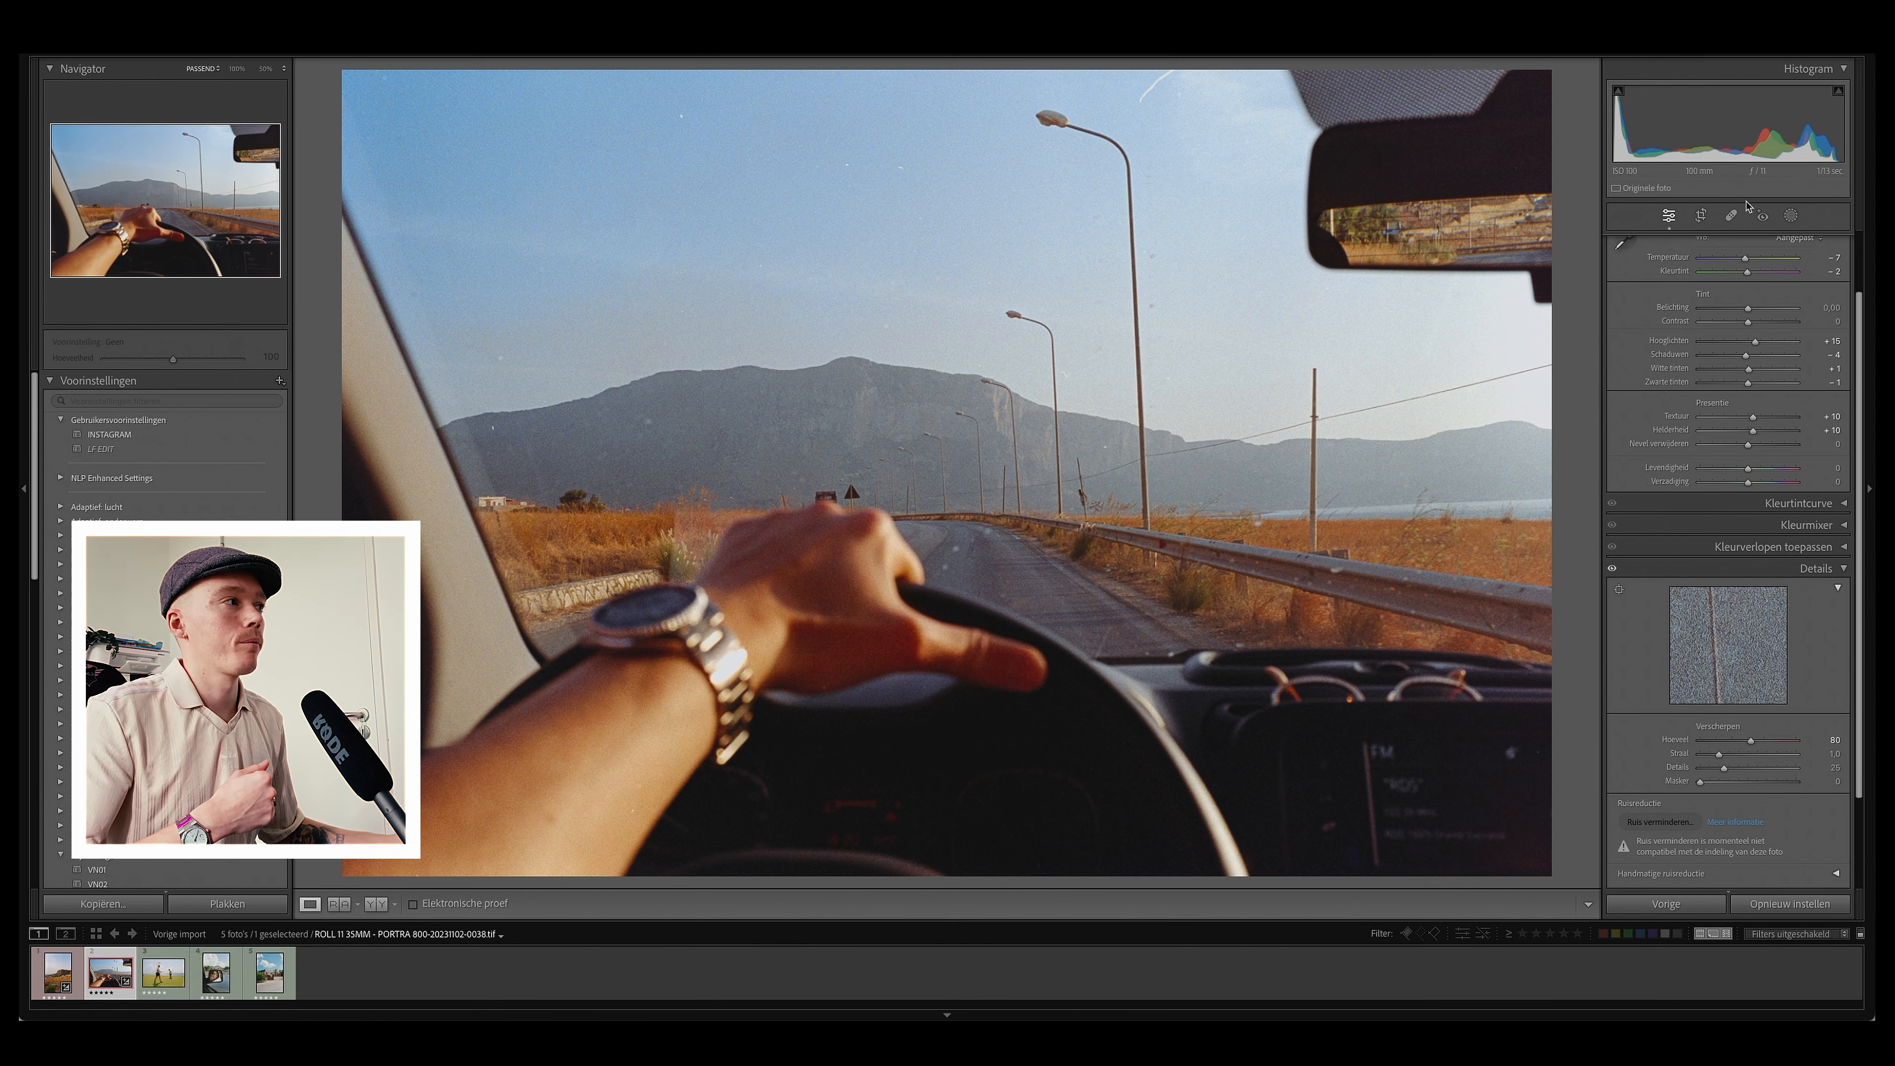
Step: Open spot removal, zoom into the mountain, and heal the dust spots on its slope
{"action": "left_click", "coordinate": [1731, 216]}
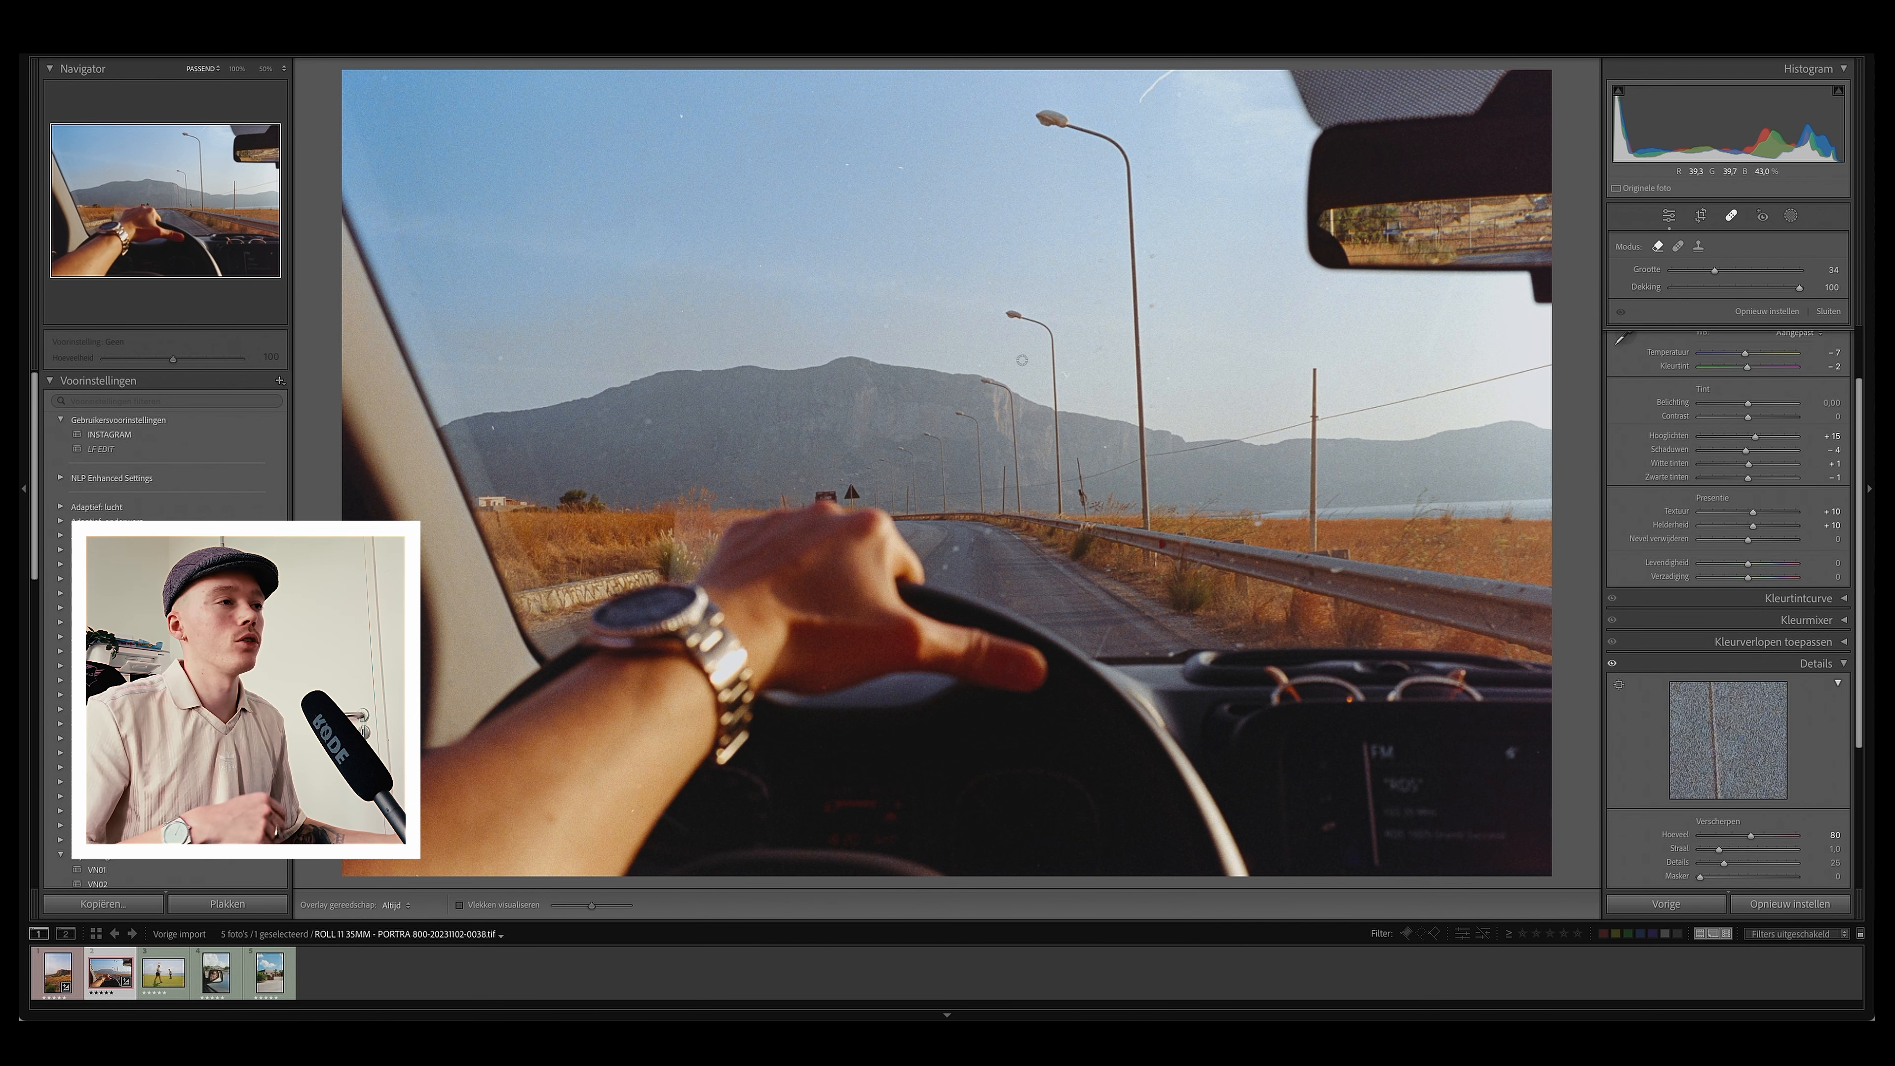
{"action": "key", "text": "z"}
{"action": "left_click", "coordinate": [518, 386]}
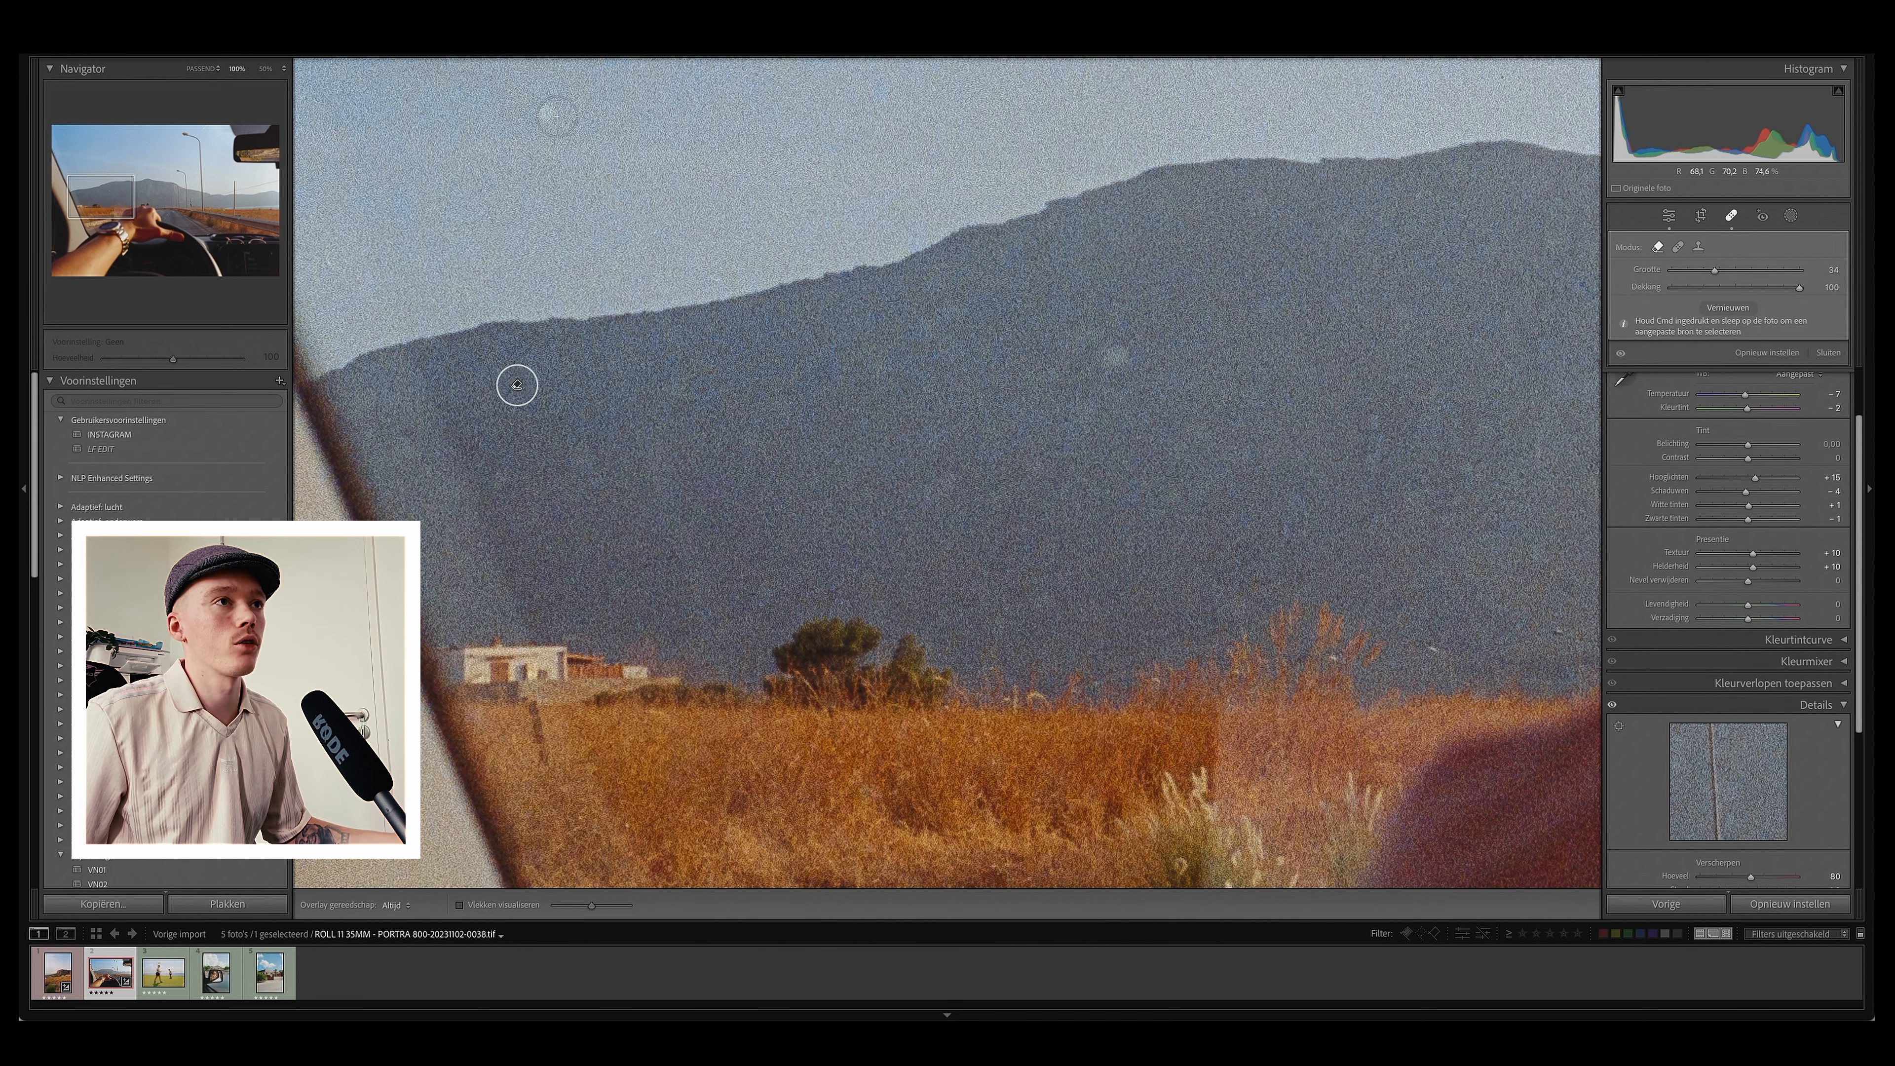
{"action": "left_click", "coordinate": [1118, 356]}
{"action": "key", "text": "z"}
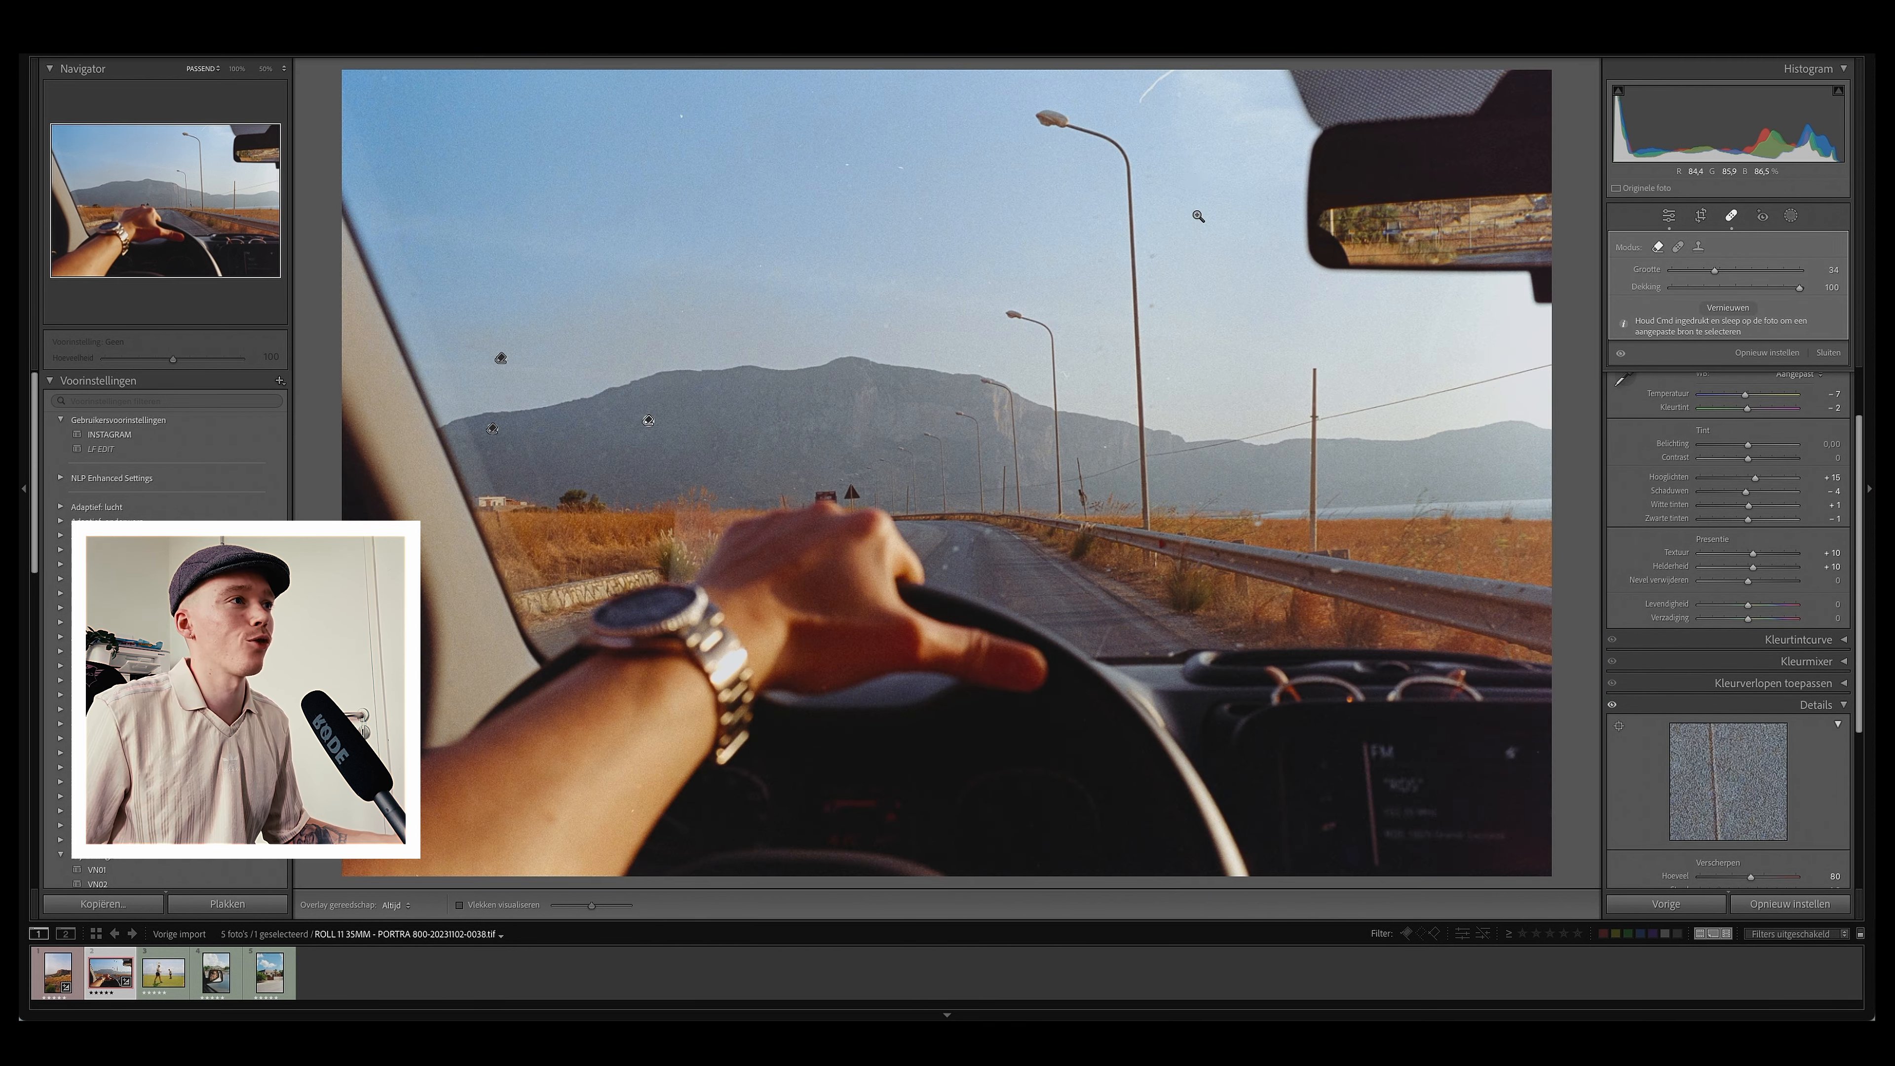
Step: Zoom into the sky beside the pole, heal two dust spots, and undo the second
{"action": "key", "text": "z"}
{"action": "left_click", "coordinate": [1101, 315]}
{"action": "left_click", "coordinate": [1301, 320]}
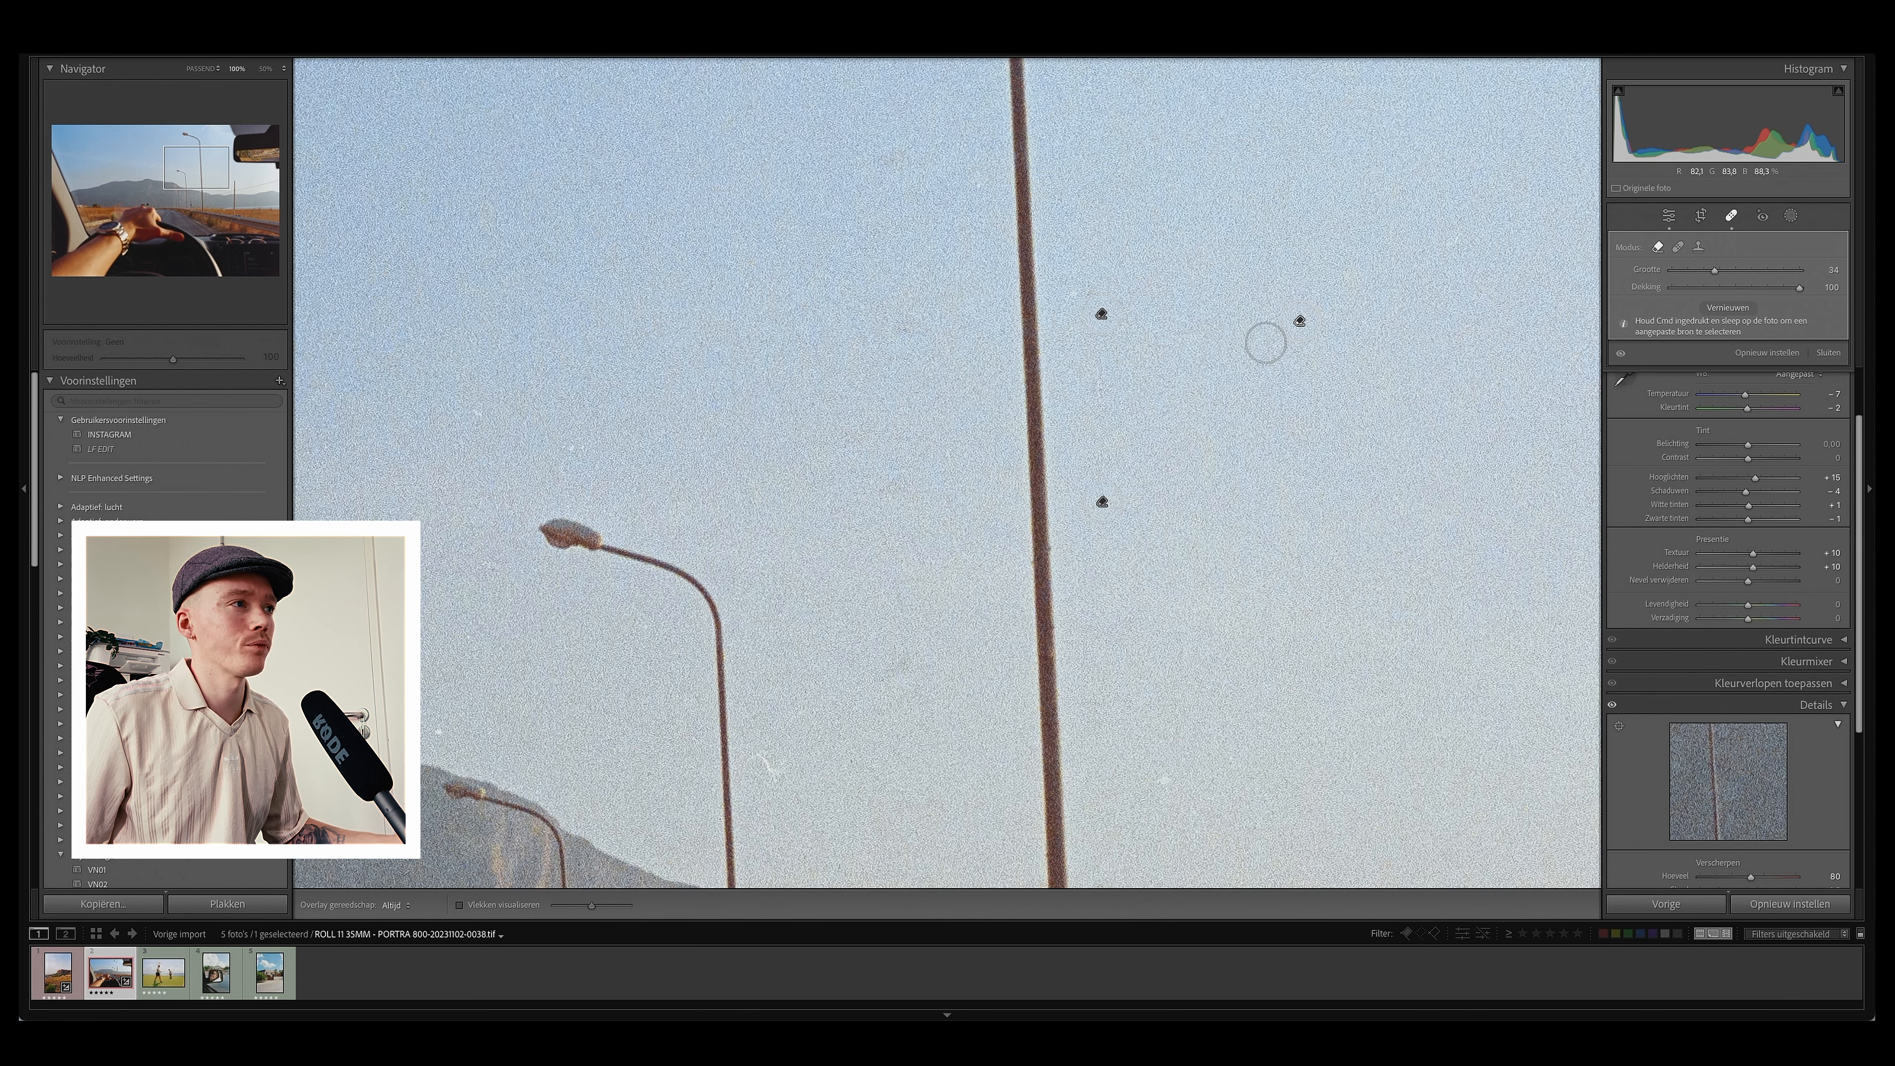
{"action": "key", "text": "super+z"}
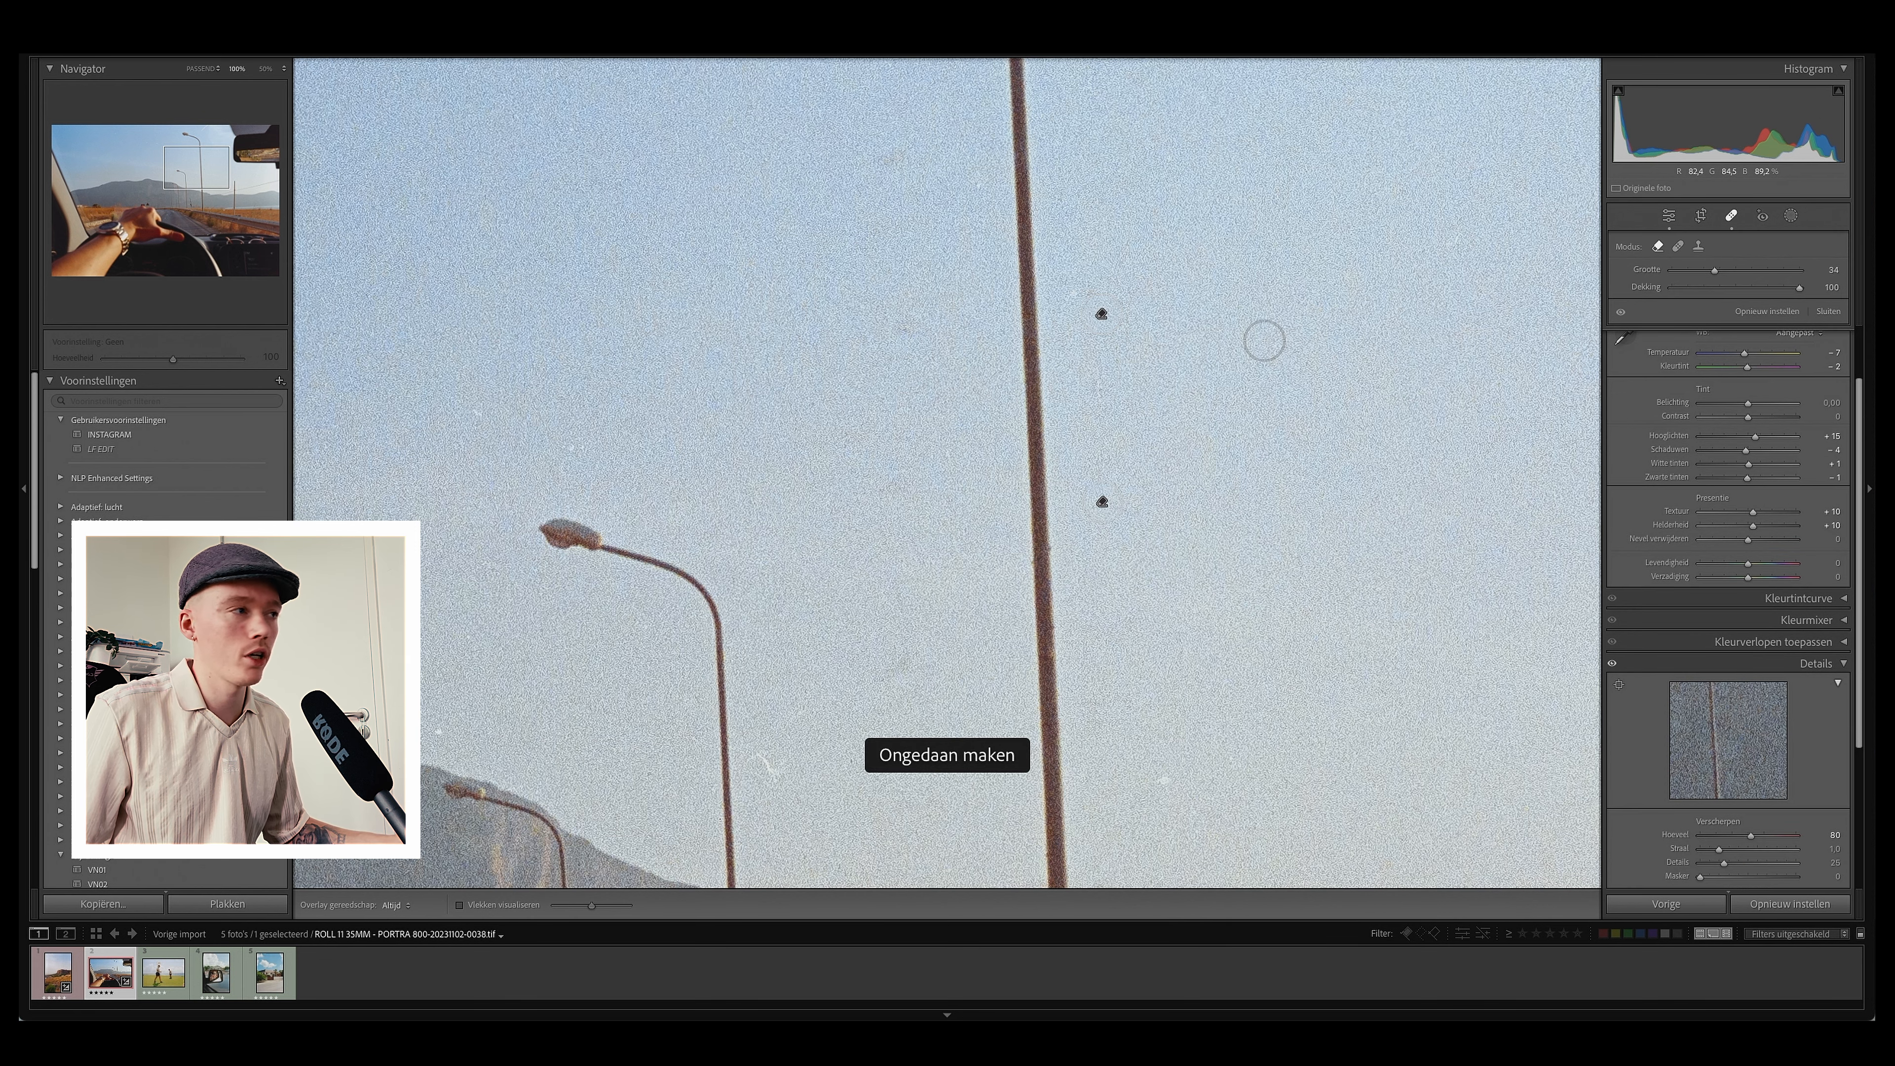
Step: Heal dust spots in the sky near the street lamps and change to a wider zoom level
{"action": "key", "text": "z"}
{"action": "key", "text": "z"}
{"action": "left_click", "coordinate": [550, 640]}
{"action": "left_click", "coordinate": [400, 354]}
{"action": "left_click", "coordinate": [261, 69]}
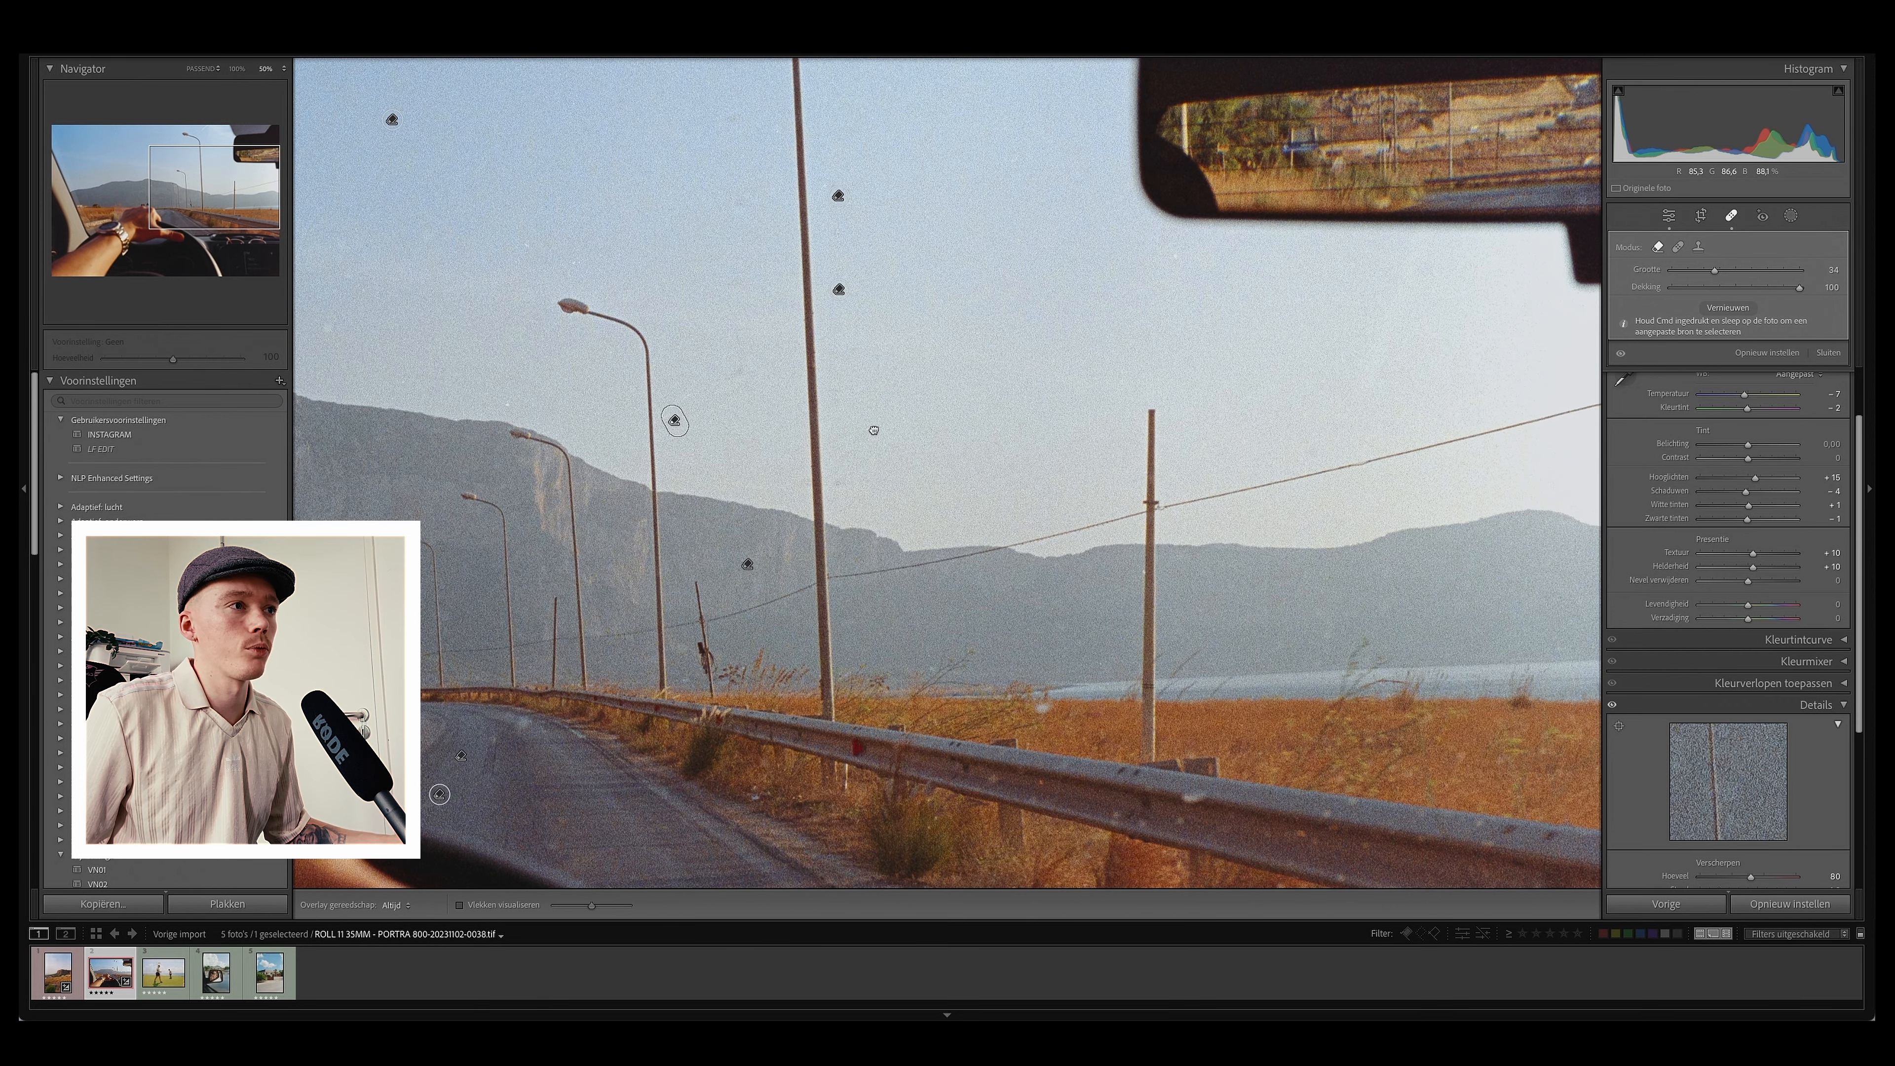
Step: Zoom in and heal the remaining dust spots in the sky around the pole and street lamps, then zoom back out
{"action": "key", "text": "z"}
{"action": "key", "text": "z"}
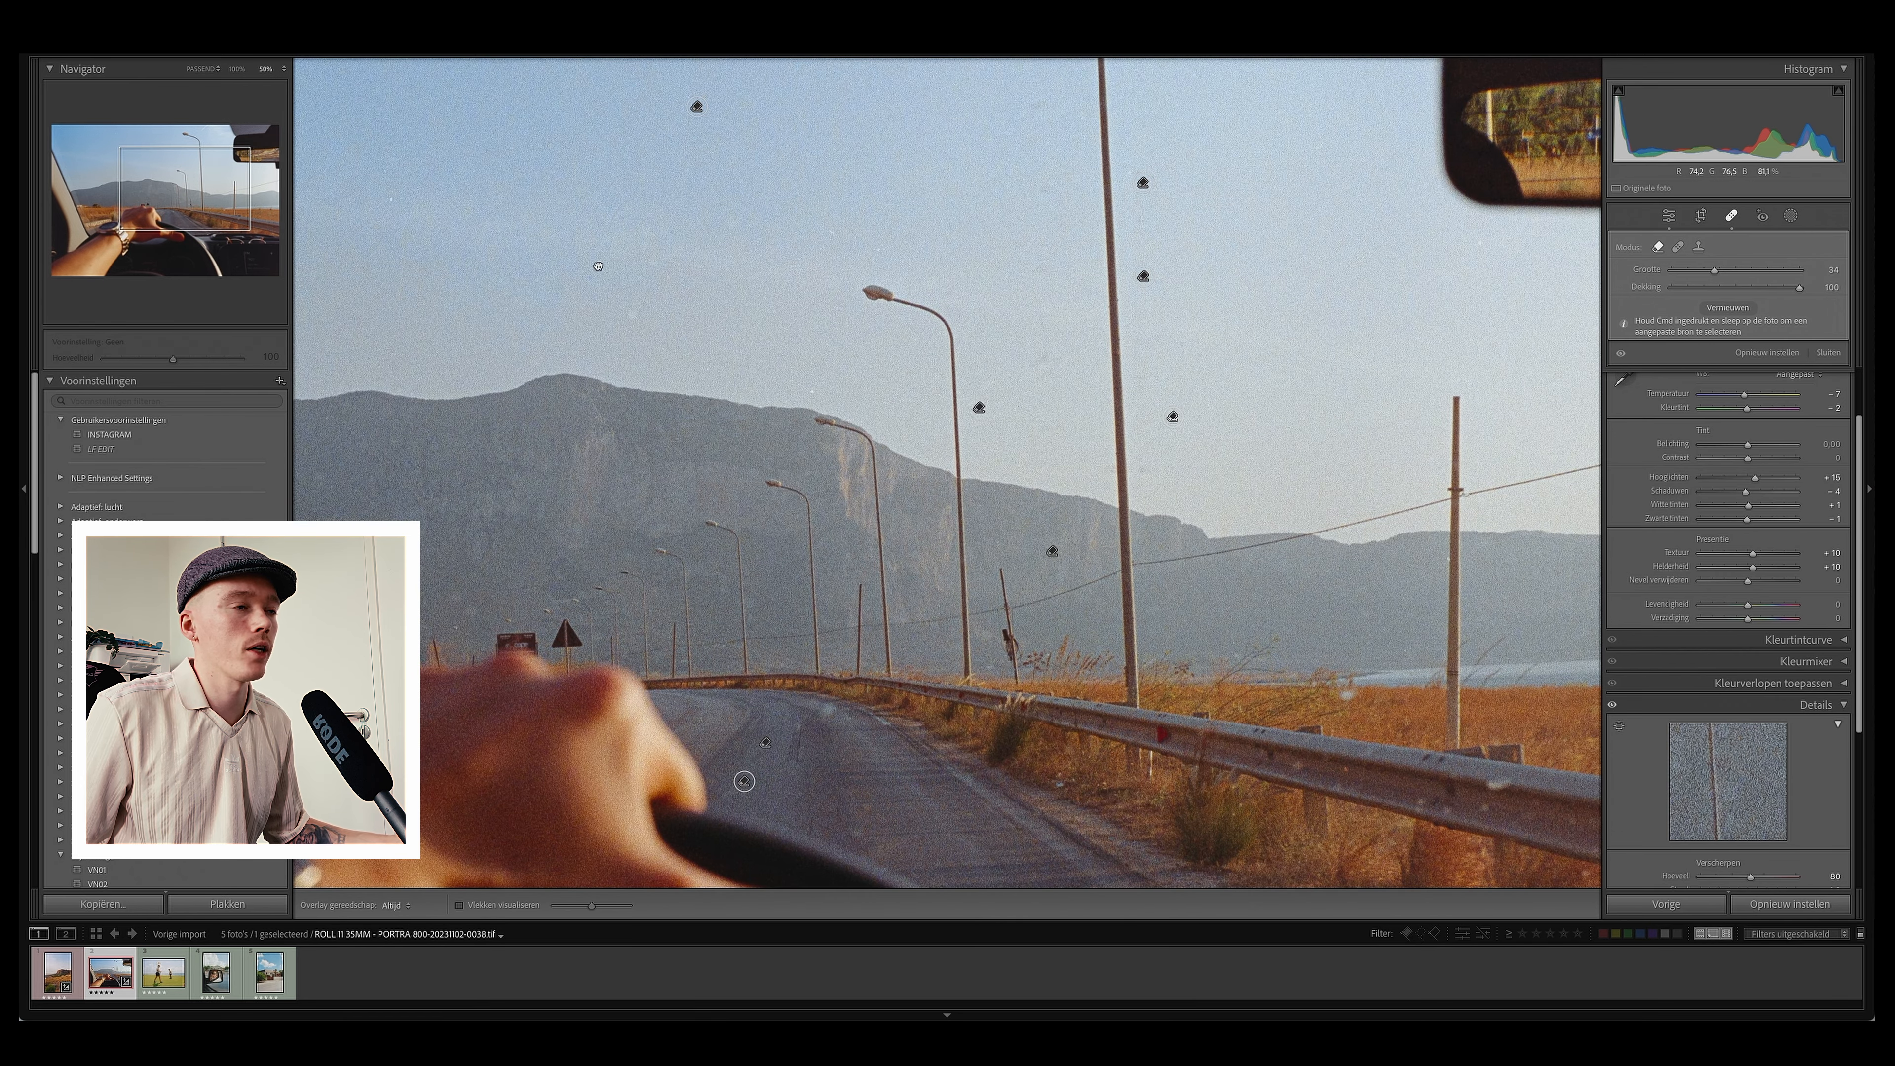
{"action": "left_click_drag", "start_coordinate": [589, 287], "coordinate": [1108, 437]}
{"action": "left_click", "coordinate": [1150, 464]}
{"action": "left_click", "coordinate": [1334, 537]}
{"action": "left_click", "coordinate": [1350, 377]}
{"action": "left_click_drag", "start_coordinate": [674, 386], "coordinate": [1038, 494]}
{"action": "left_click", "coordinate": [1122, 541]}
{"action": "left_click", "coordinate": [1271, 456]}
{"action": "left_click", "coordinate": [1119, 168]}
{"action": "left_click_drag", "start_coordinate": [926, 390], "coordinate": [914, 390]}
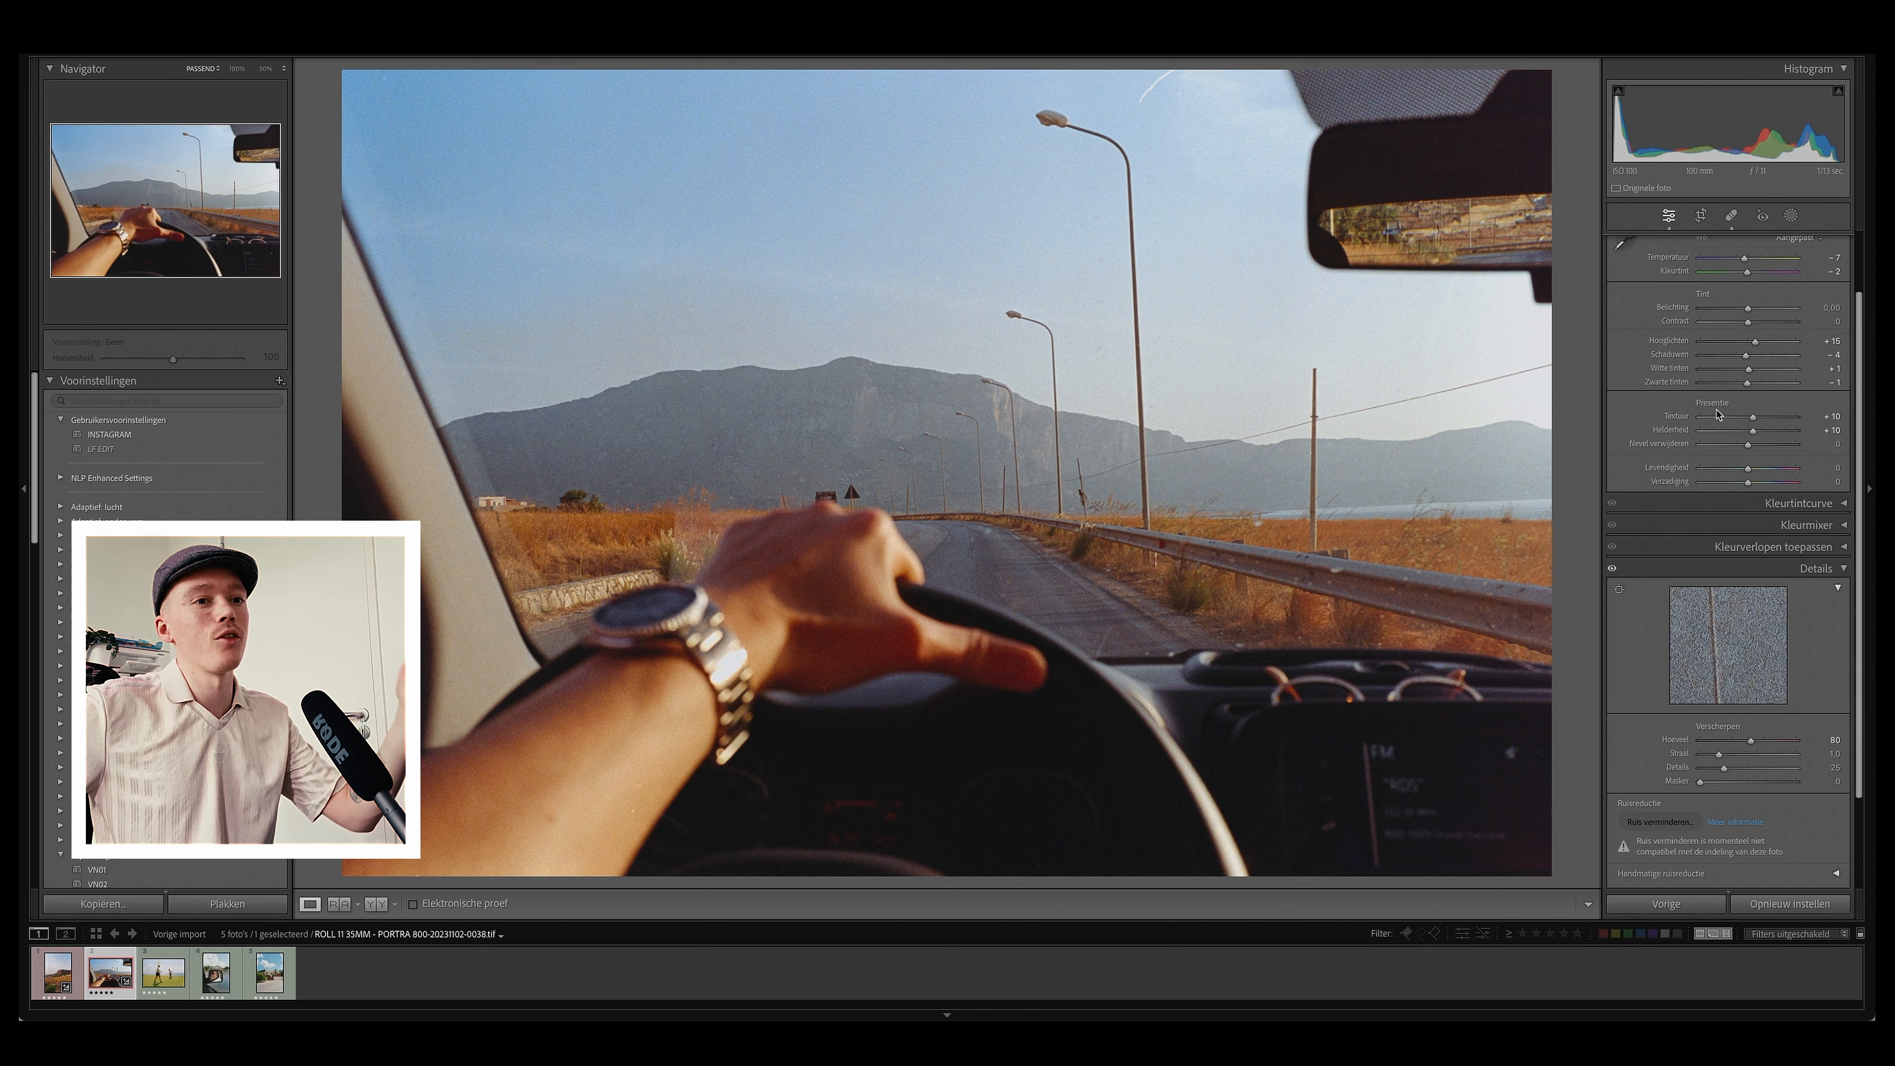
{"action": "left_click", "coordinate": [1783, 215]}
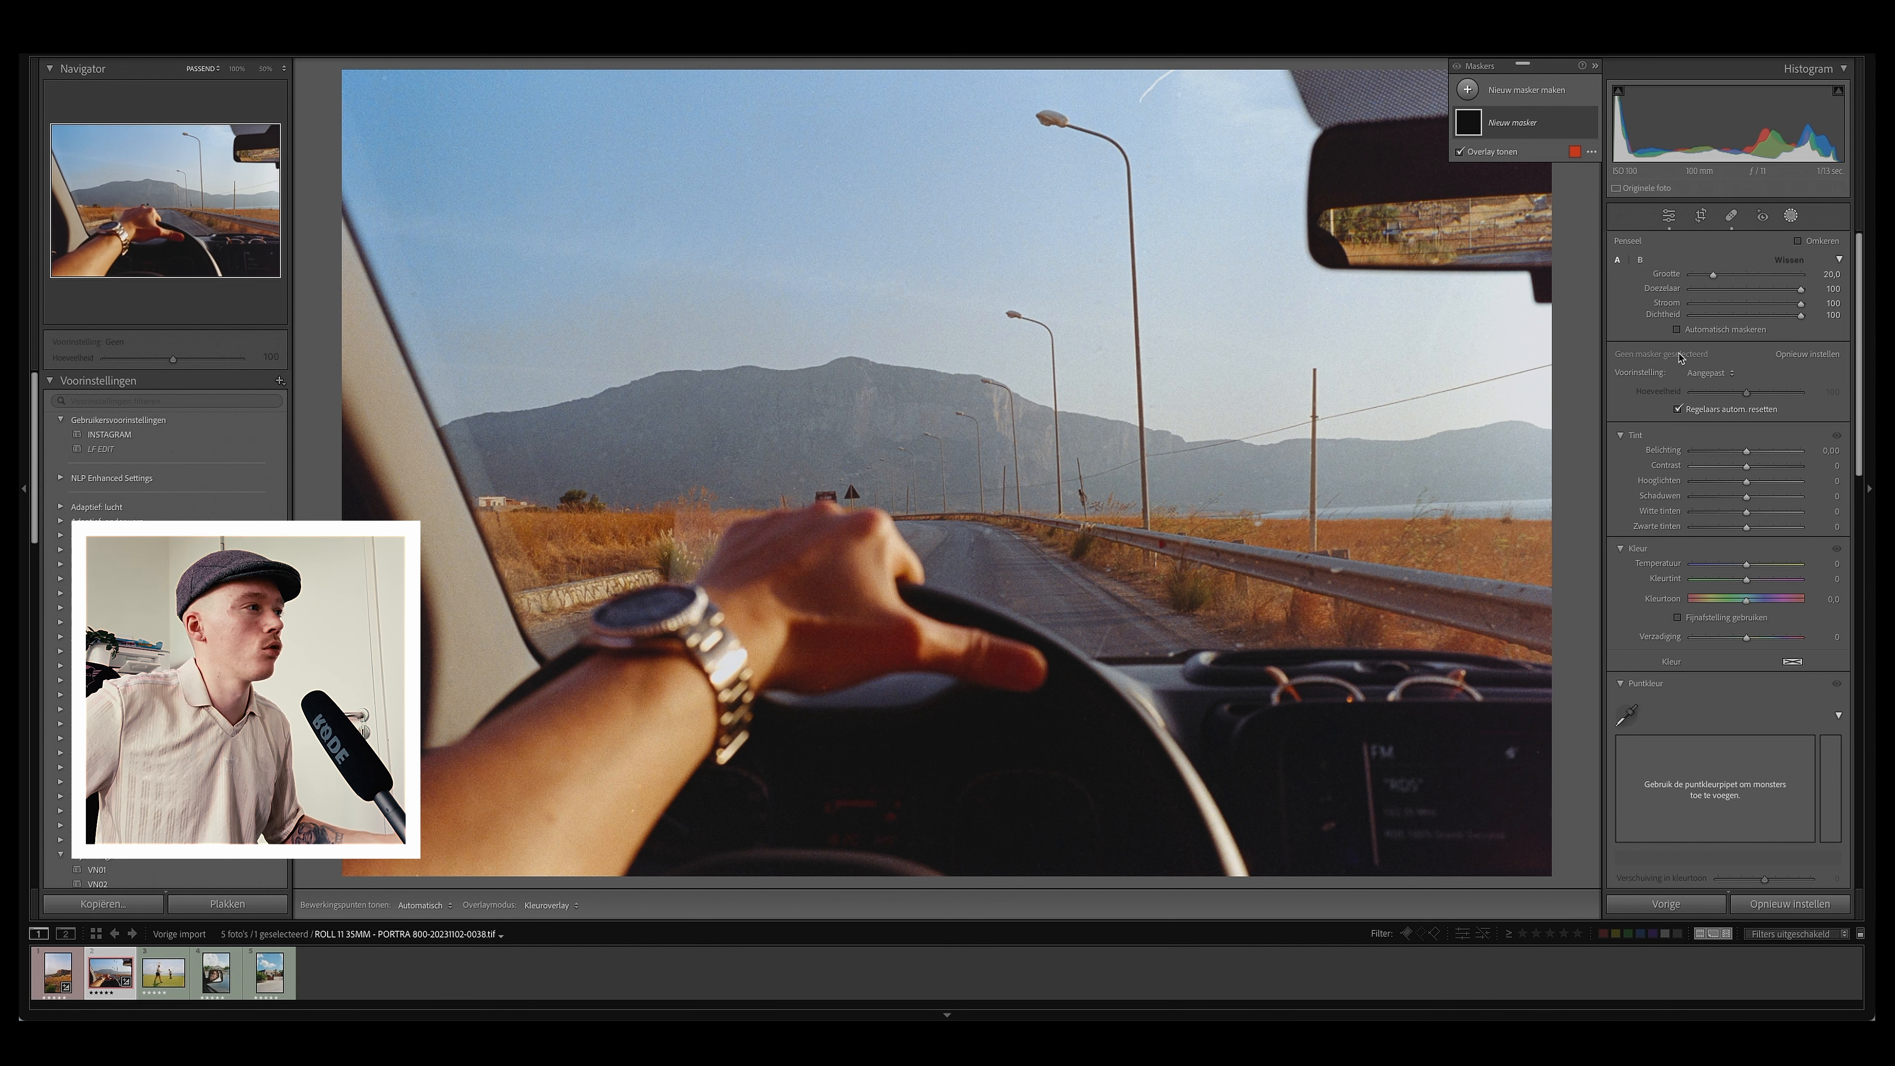
{"action": "left_click_drag", "start_coordinate": [1747, 473], "coordinate": [1752, 476]}
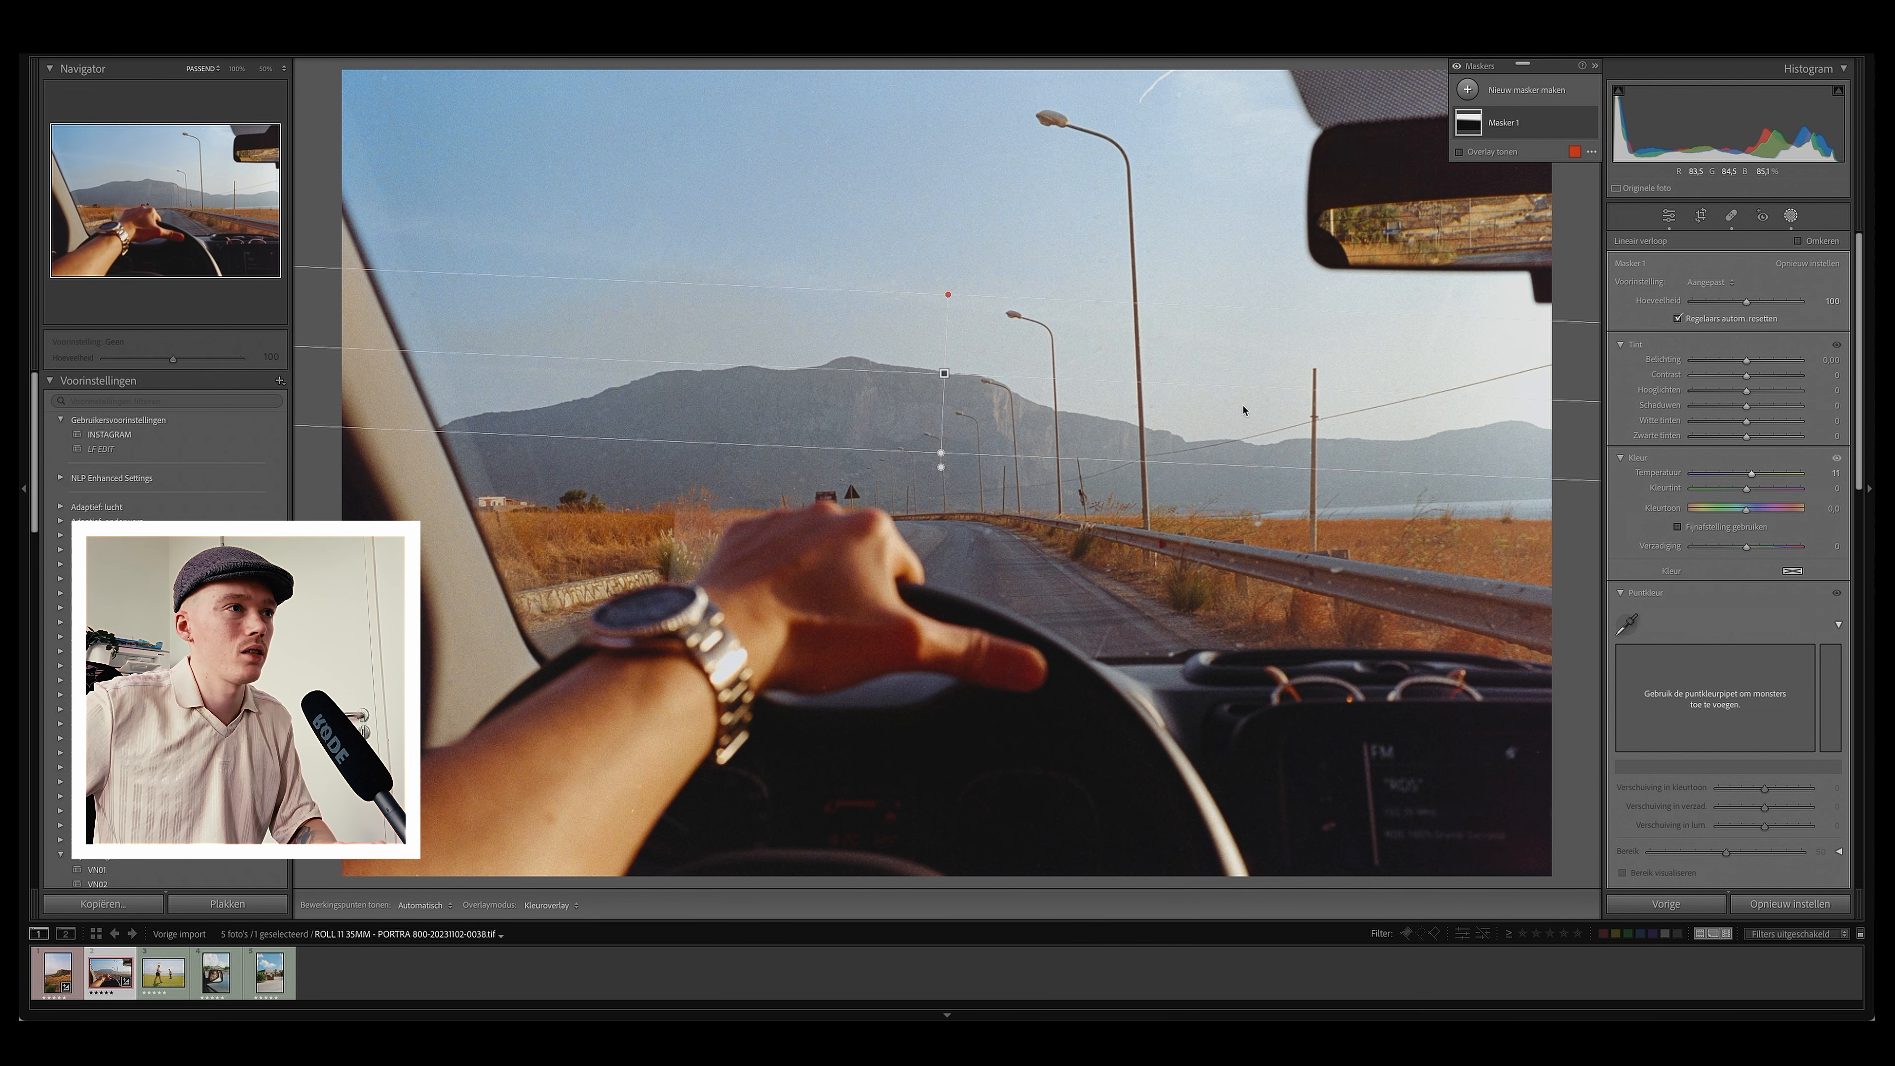
{"action": "left_click", "coordinate": [1791, 216]}
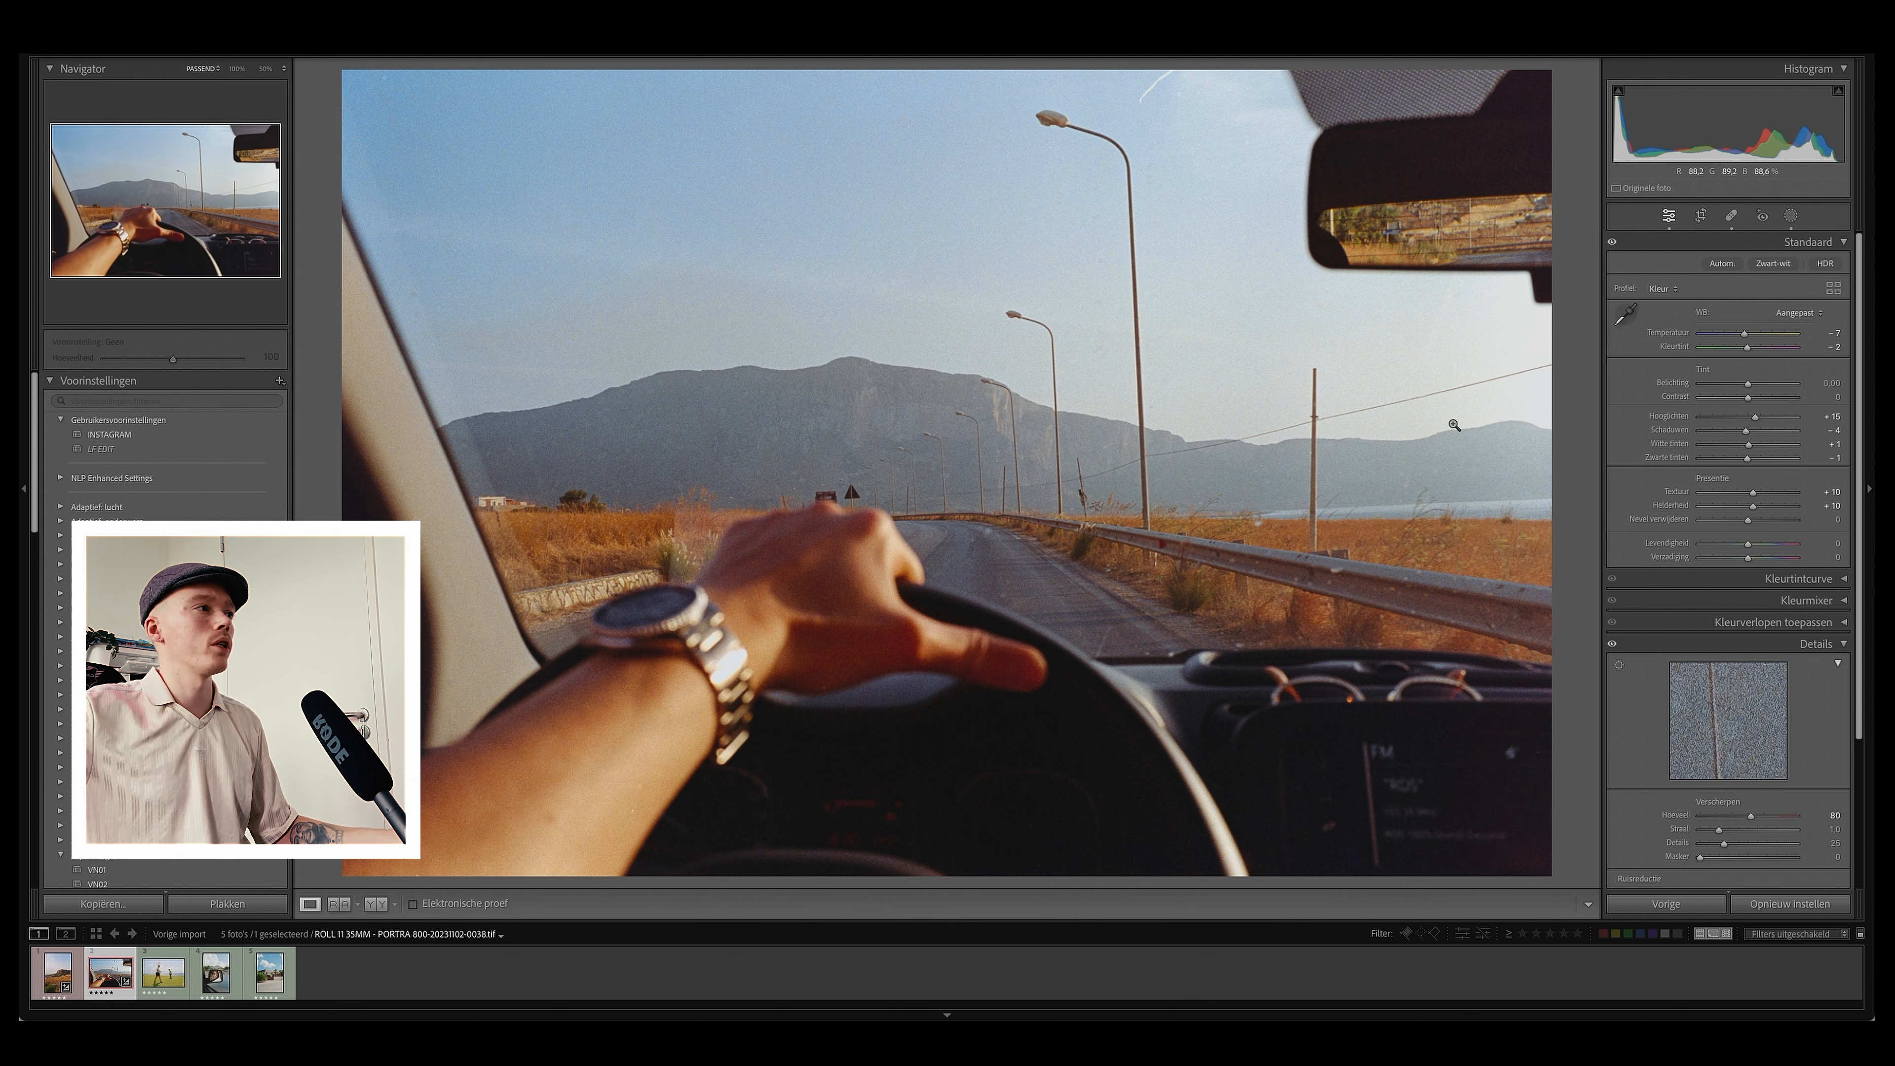
{"action": "left_click", "coordinate": [1683, 601]}
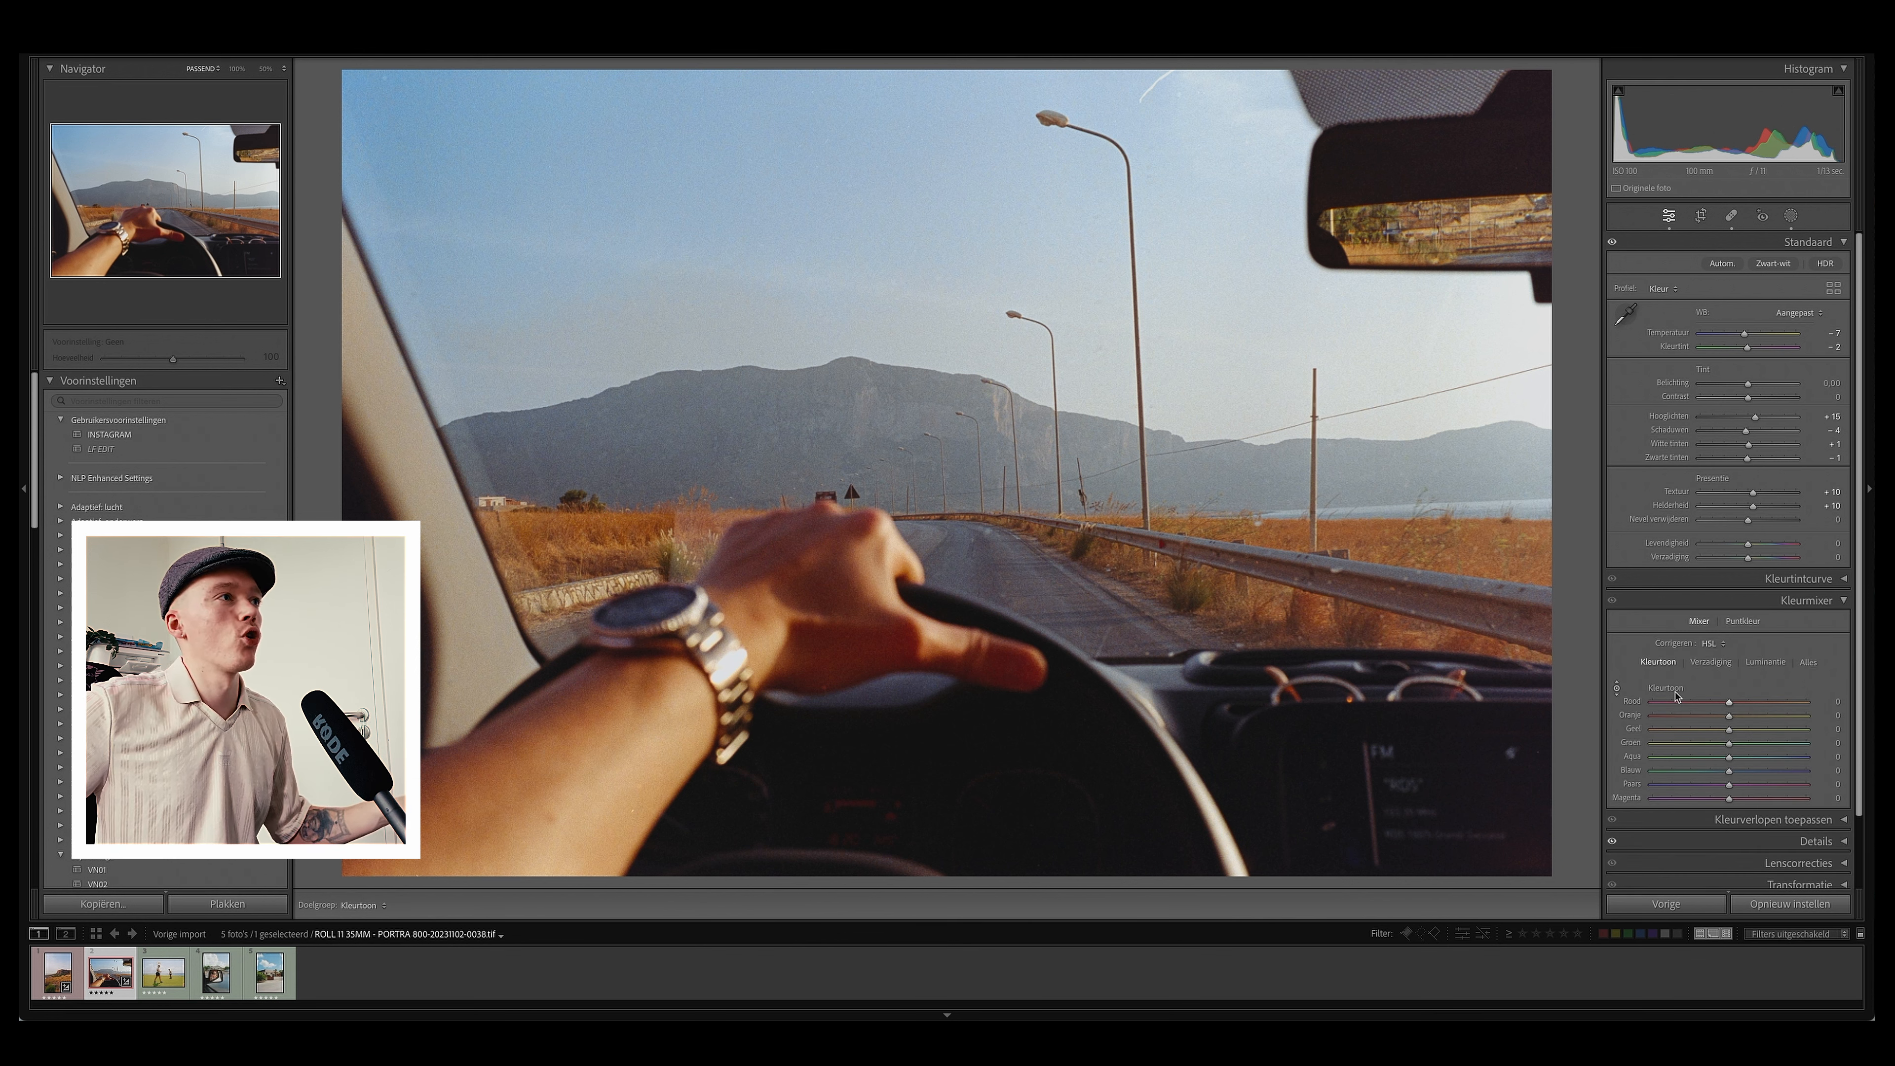
{"action": "left_click", "coordinate": [1669, 216]}
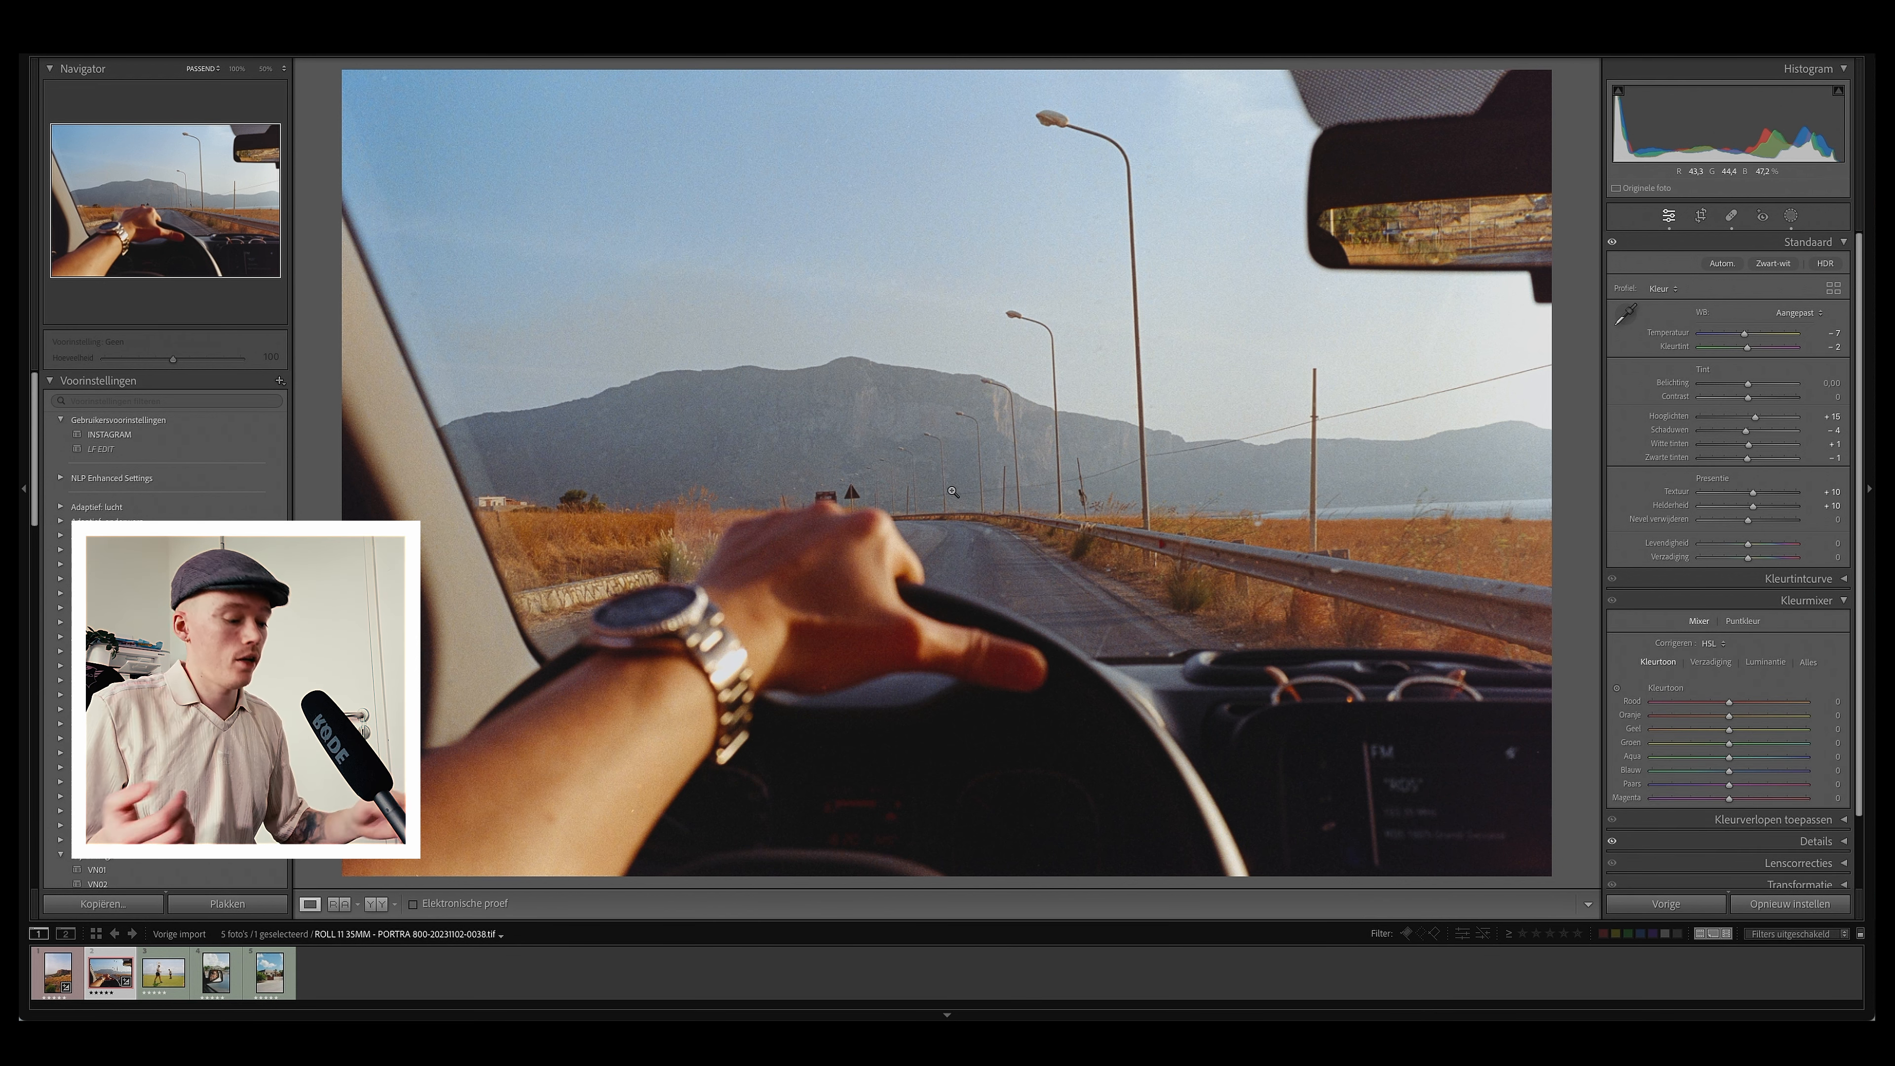
Step: Move to the golf course photo and set highlights to -18 and shadows to +15
{"action": "key", "text": "Right"}
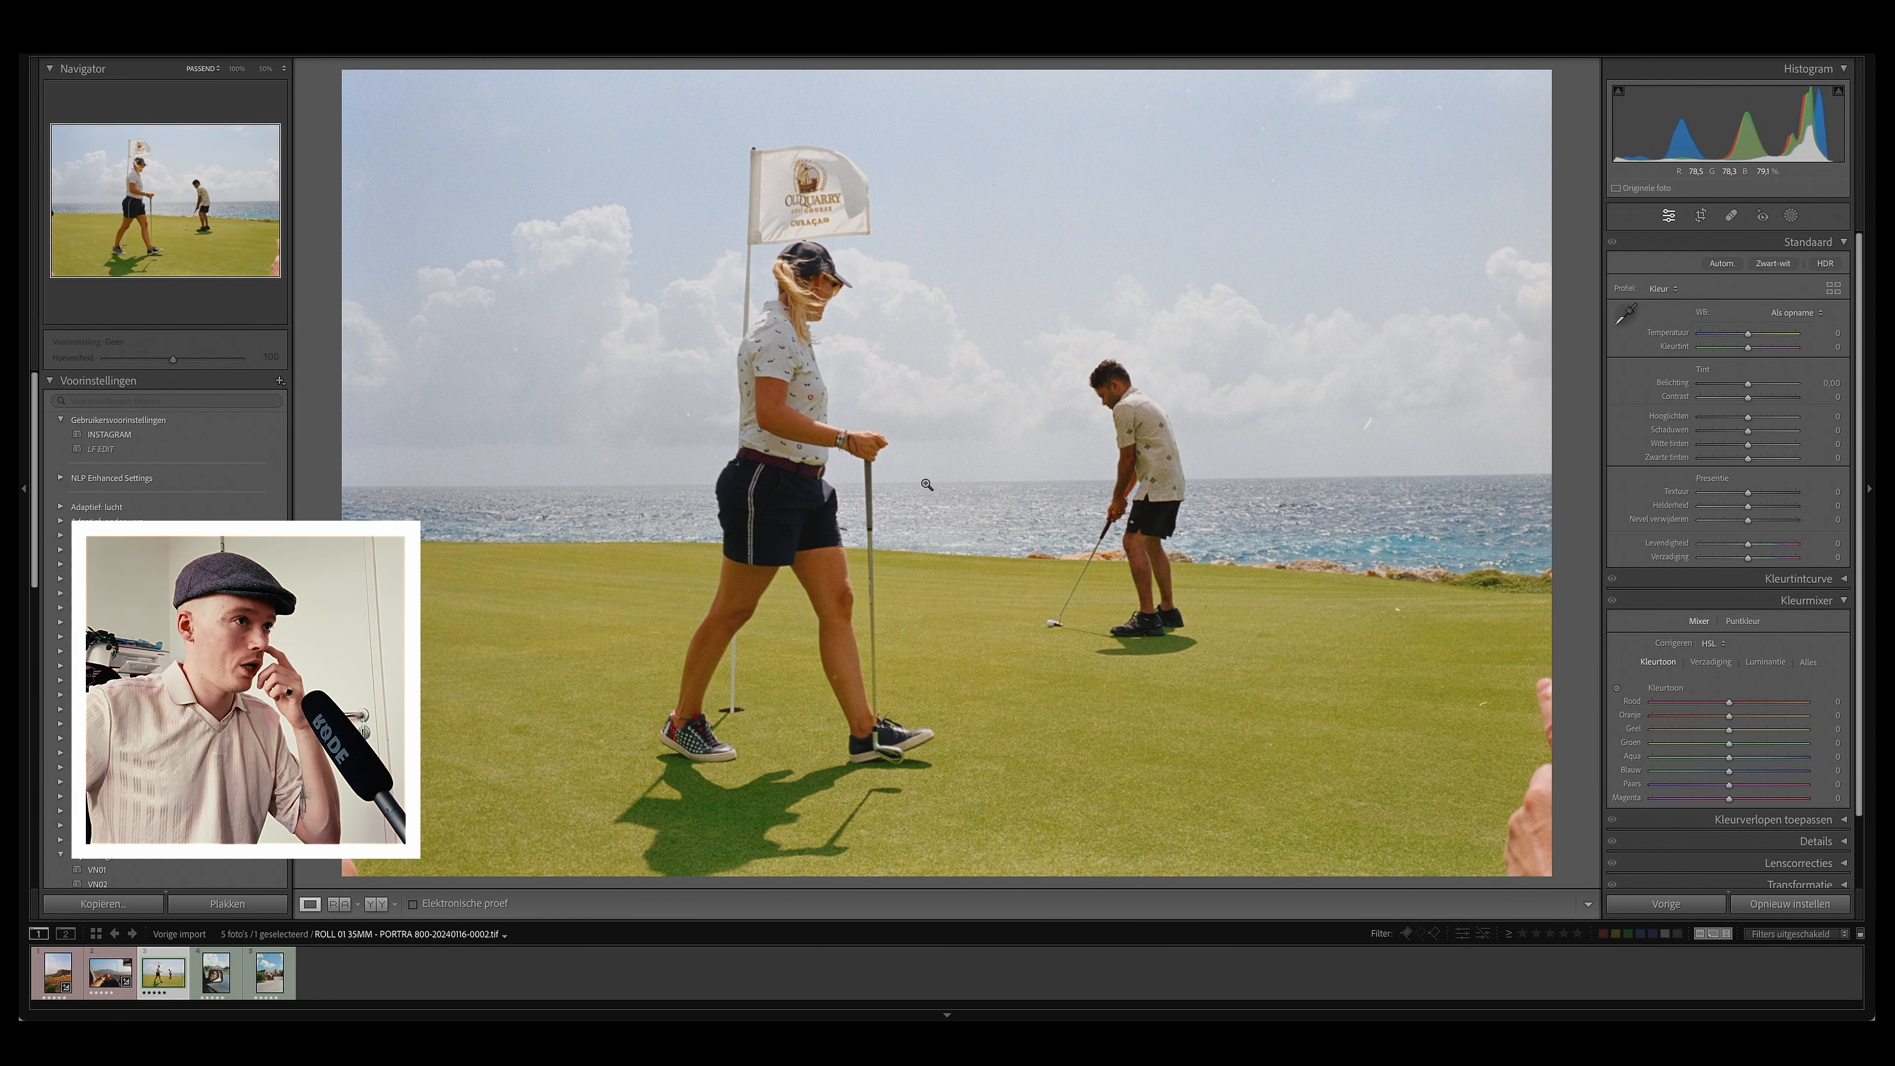
{"action": "key", "text": "q"}
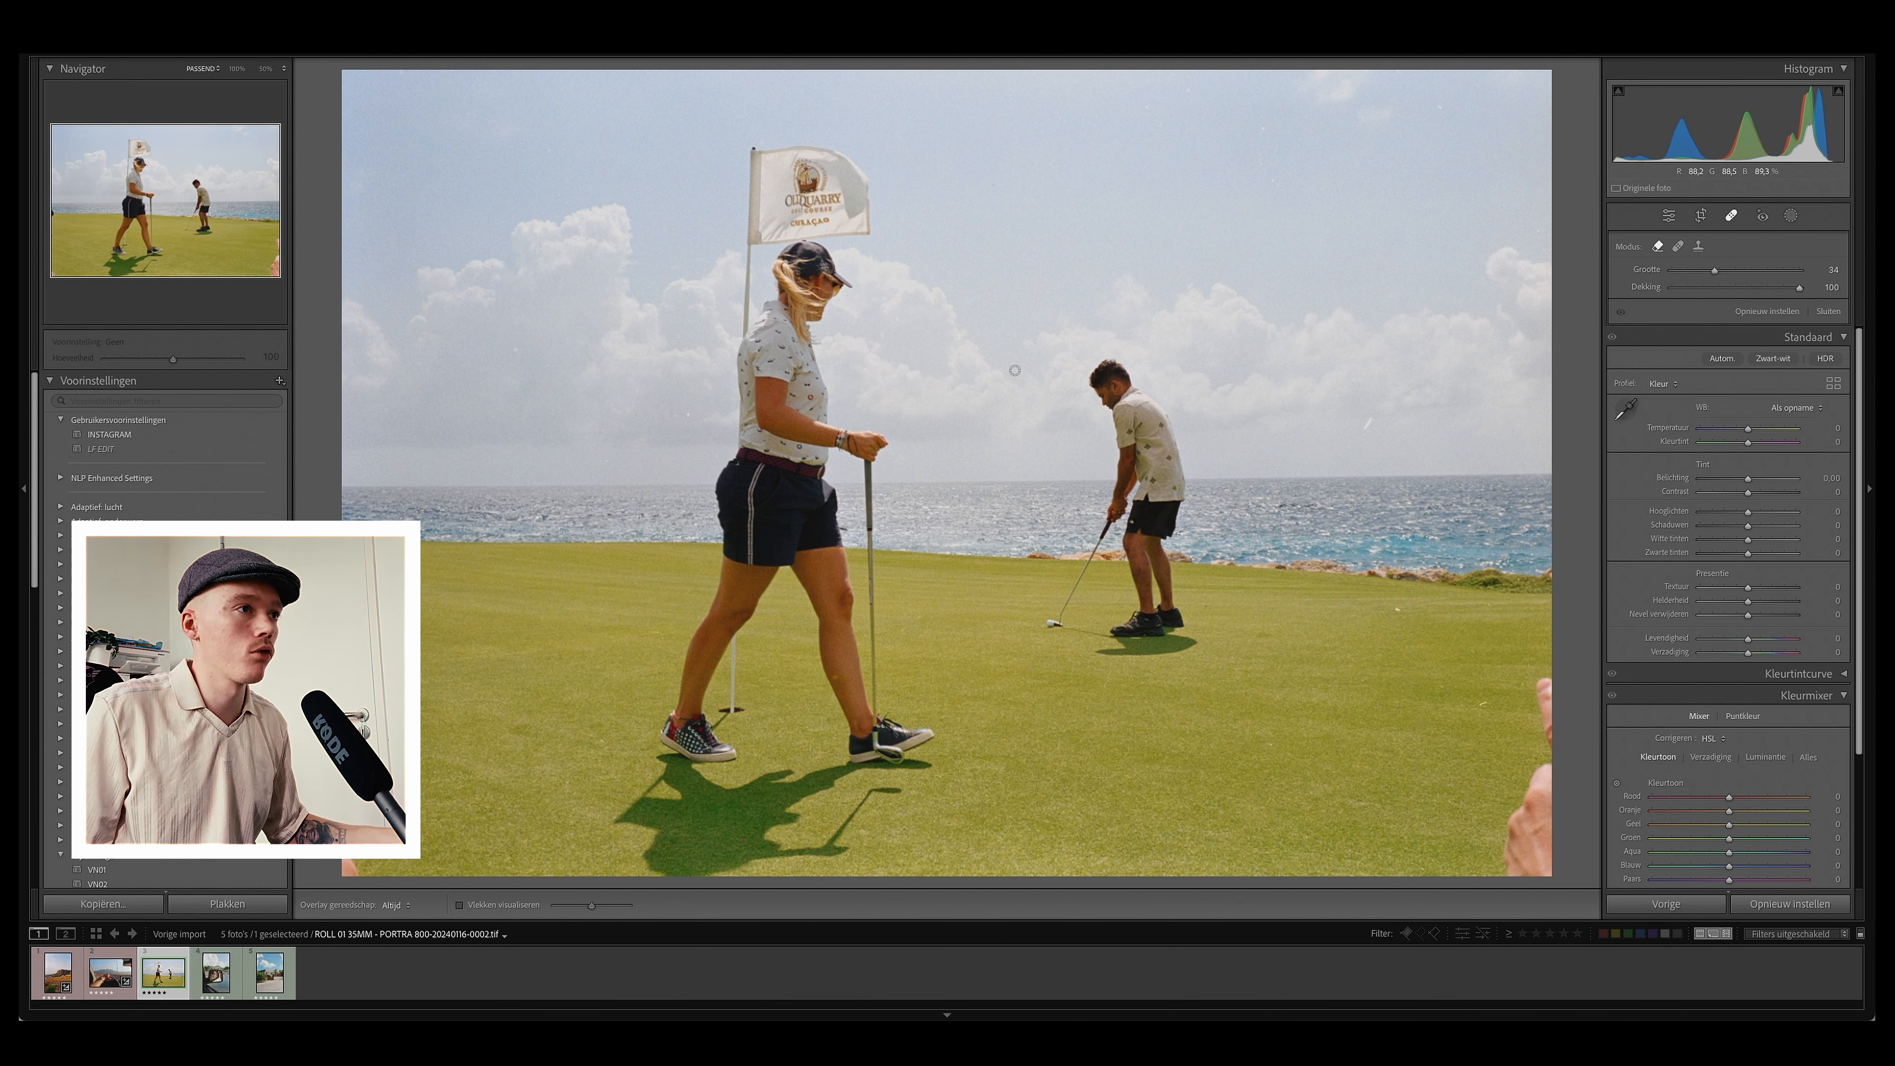
{"action": "left_click_drag", "start_coordinate": [1748, 512], "coordinate": [1739, 513]}
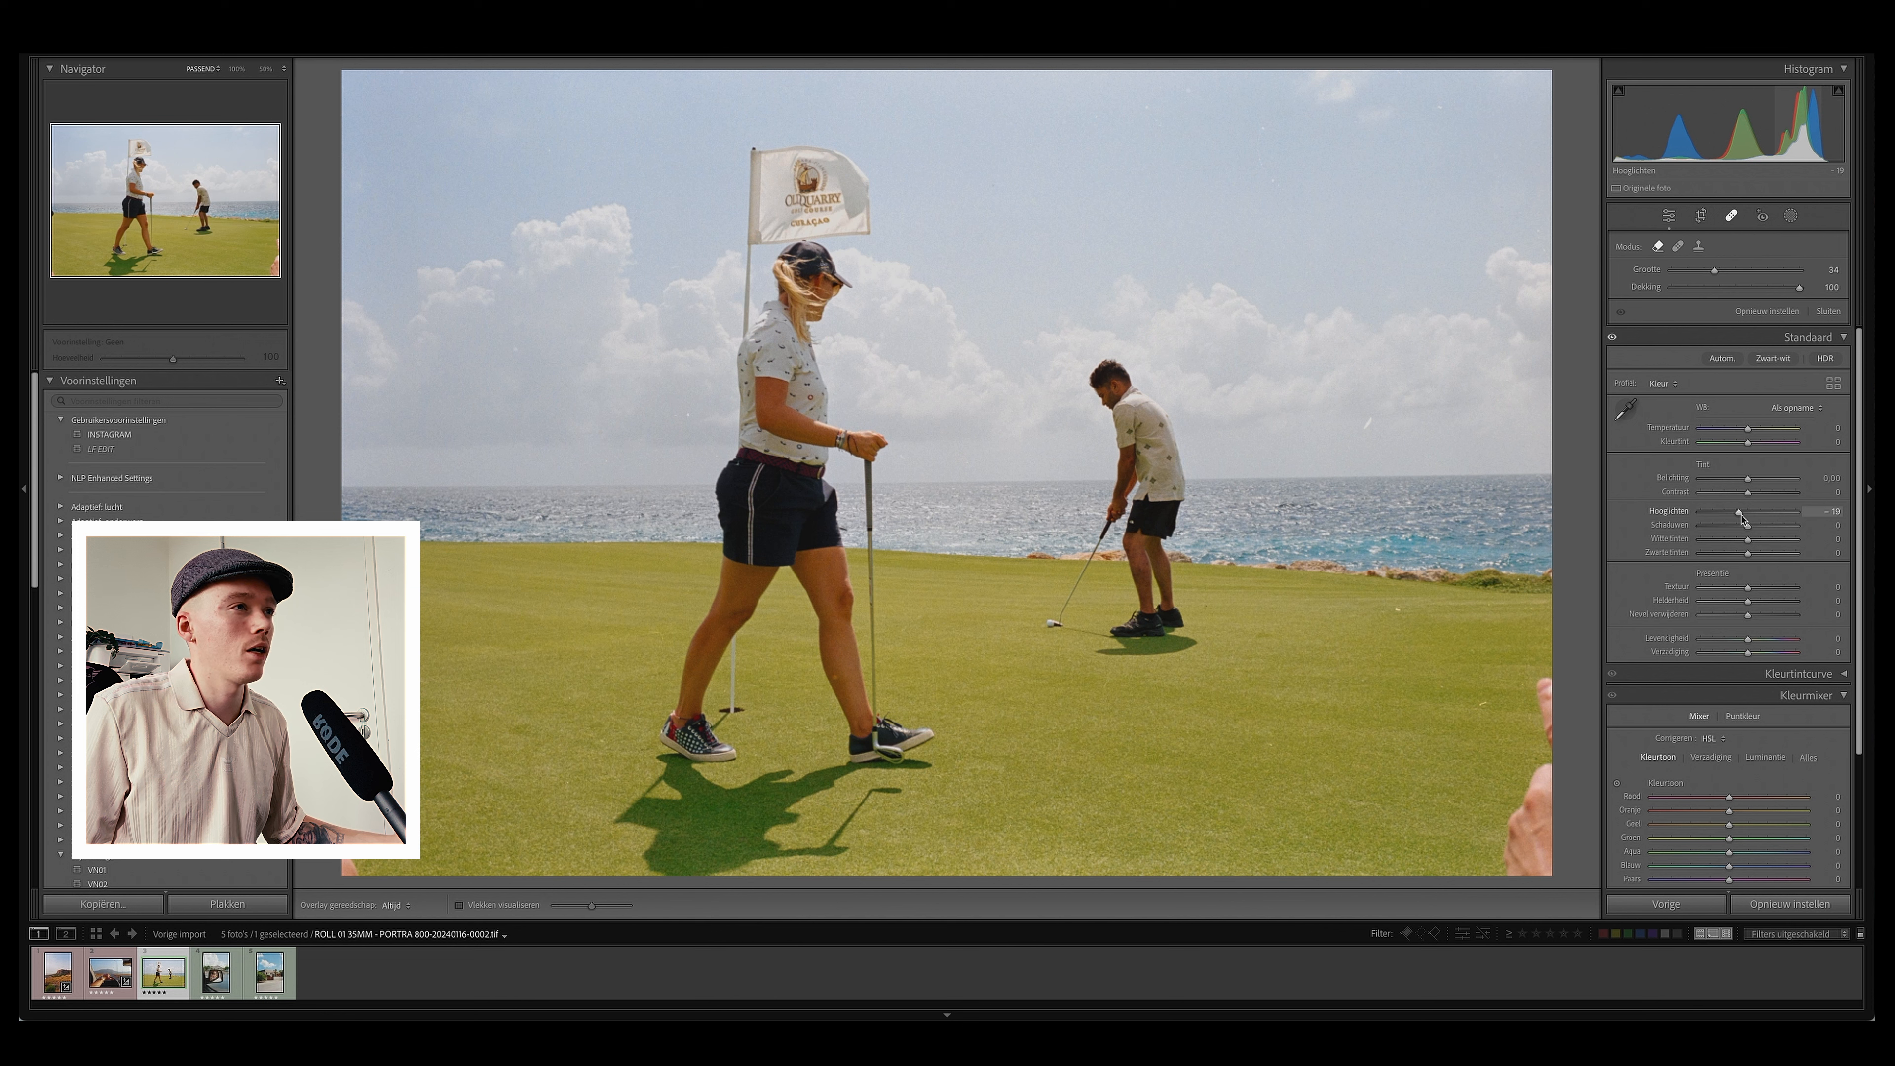
{"action": "left_click_drag", "start_coordinate": [1748, 527], "coordinate": [1745, 543]}
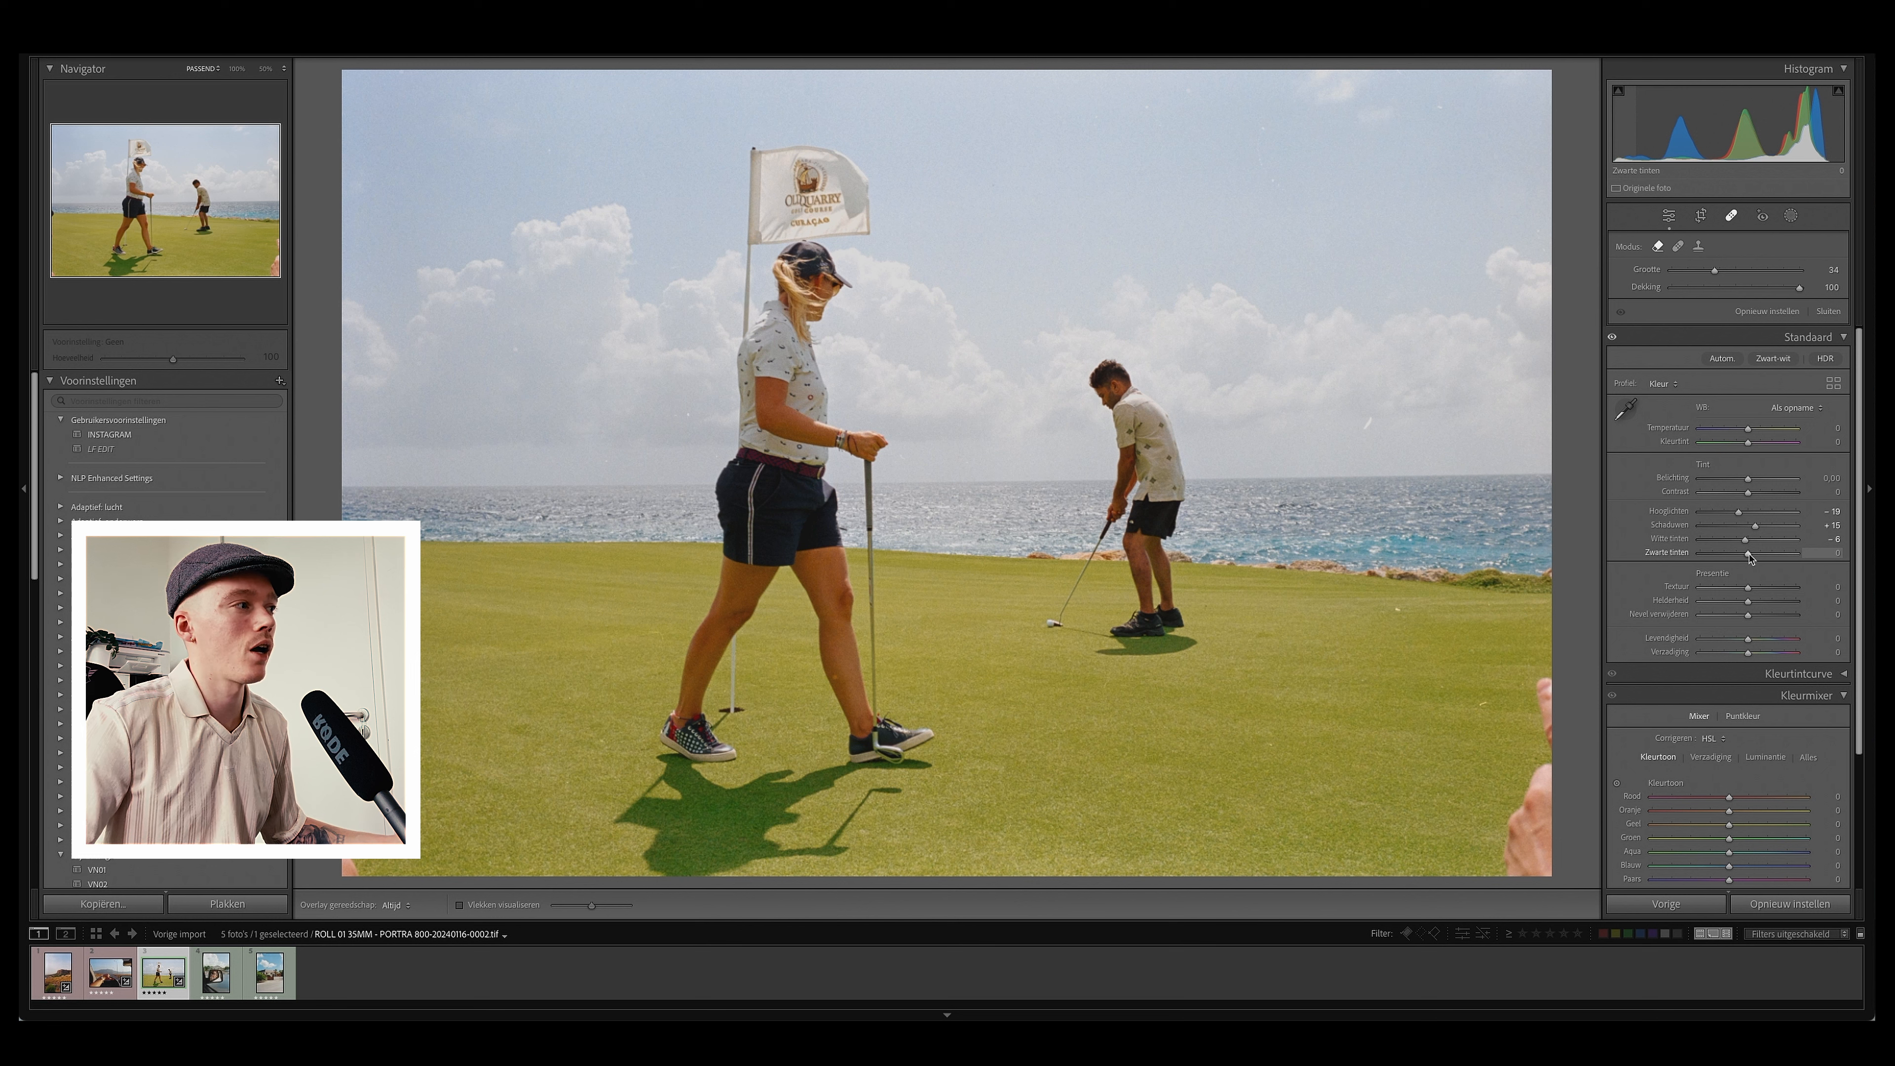
Step: Set Texture to +10, Clarity to +10 and Vibrance to +10
{"action": "left_click", "coordinate": [1819, 584]}
{"action": "type", "text": "10"}
{"action": "key", "text": "Tab"}
{"action": "type", "text": "10"}
{"action": "key", "text": "Tab"}
{"action": "left_click_drag", "start_coordinate": [1747, 640], "coordinate": [1751, 644]}
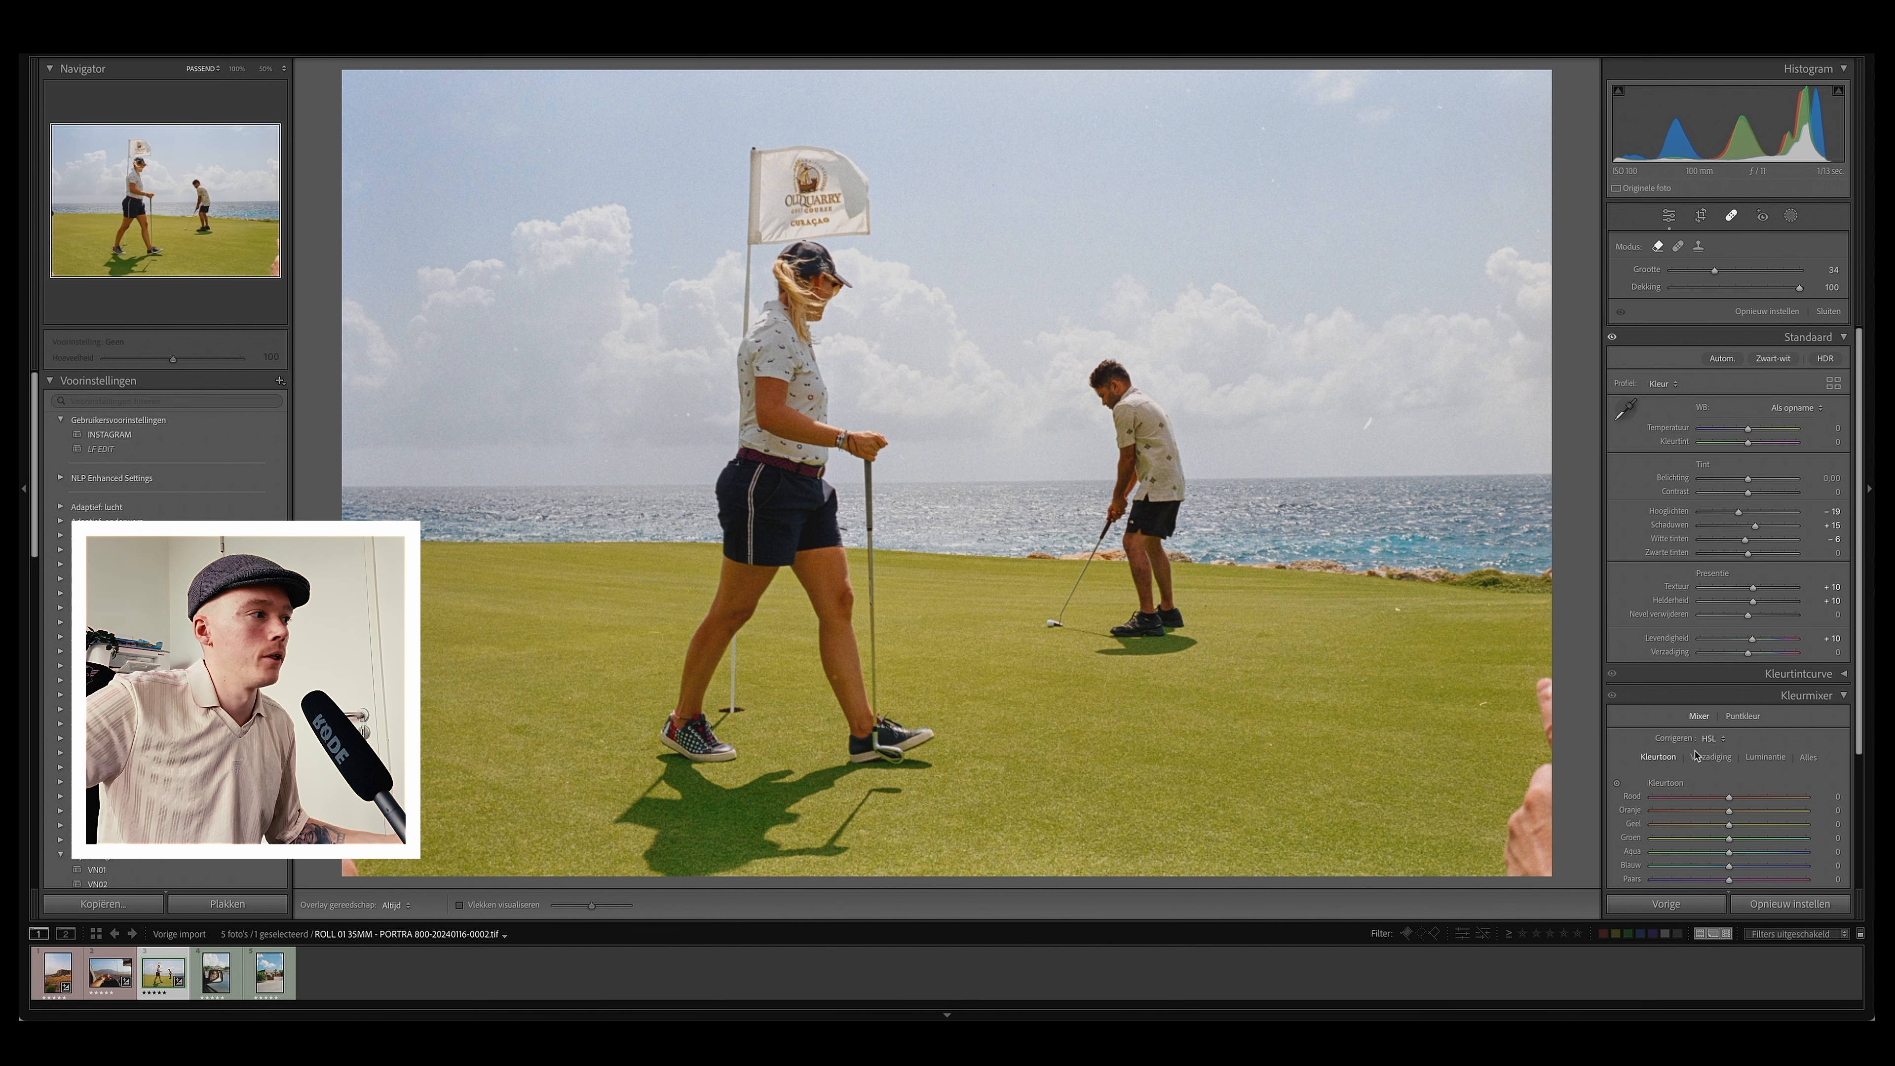
Step: Set the sharpening amount in Details to 80 and collapse the Details section
{"action": "scroll", "coordinate": [1821, 732], "scroll_direction": "down", "scroll_amount": 2}
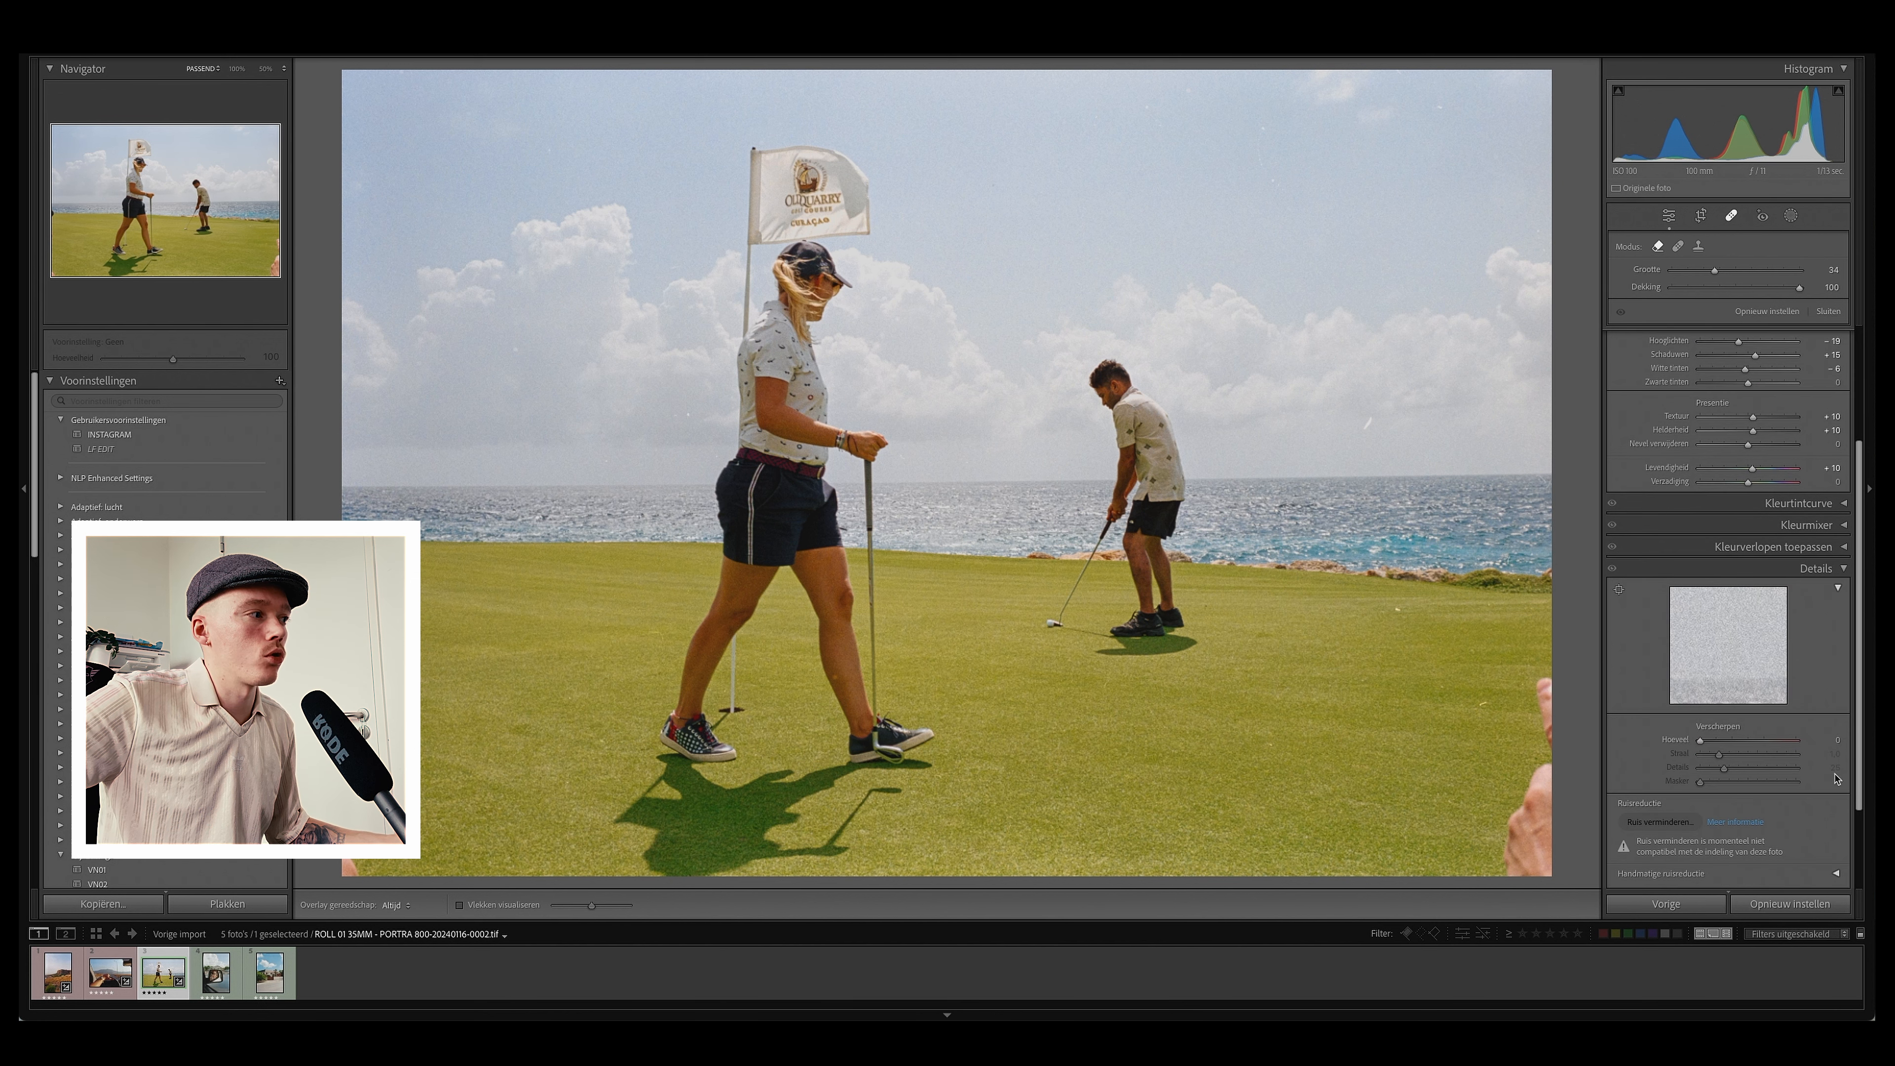
{"action": "left_click", "coordinate": [1835, 740]}
{"action": "left_click", "coordinate": [1834, 739]}
{"action": "type", "text": "80"}
{"action": "key", "text": "Return"}
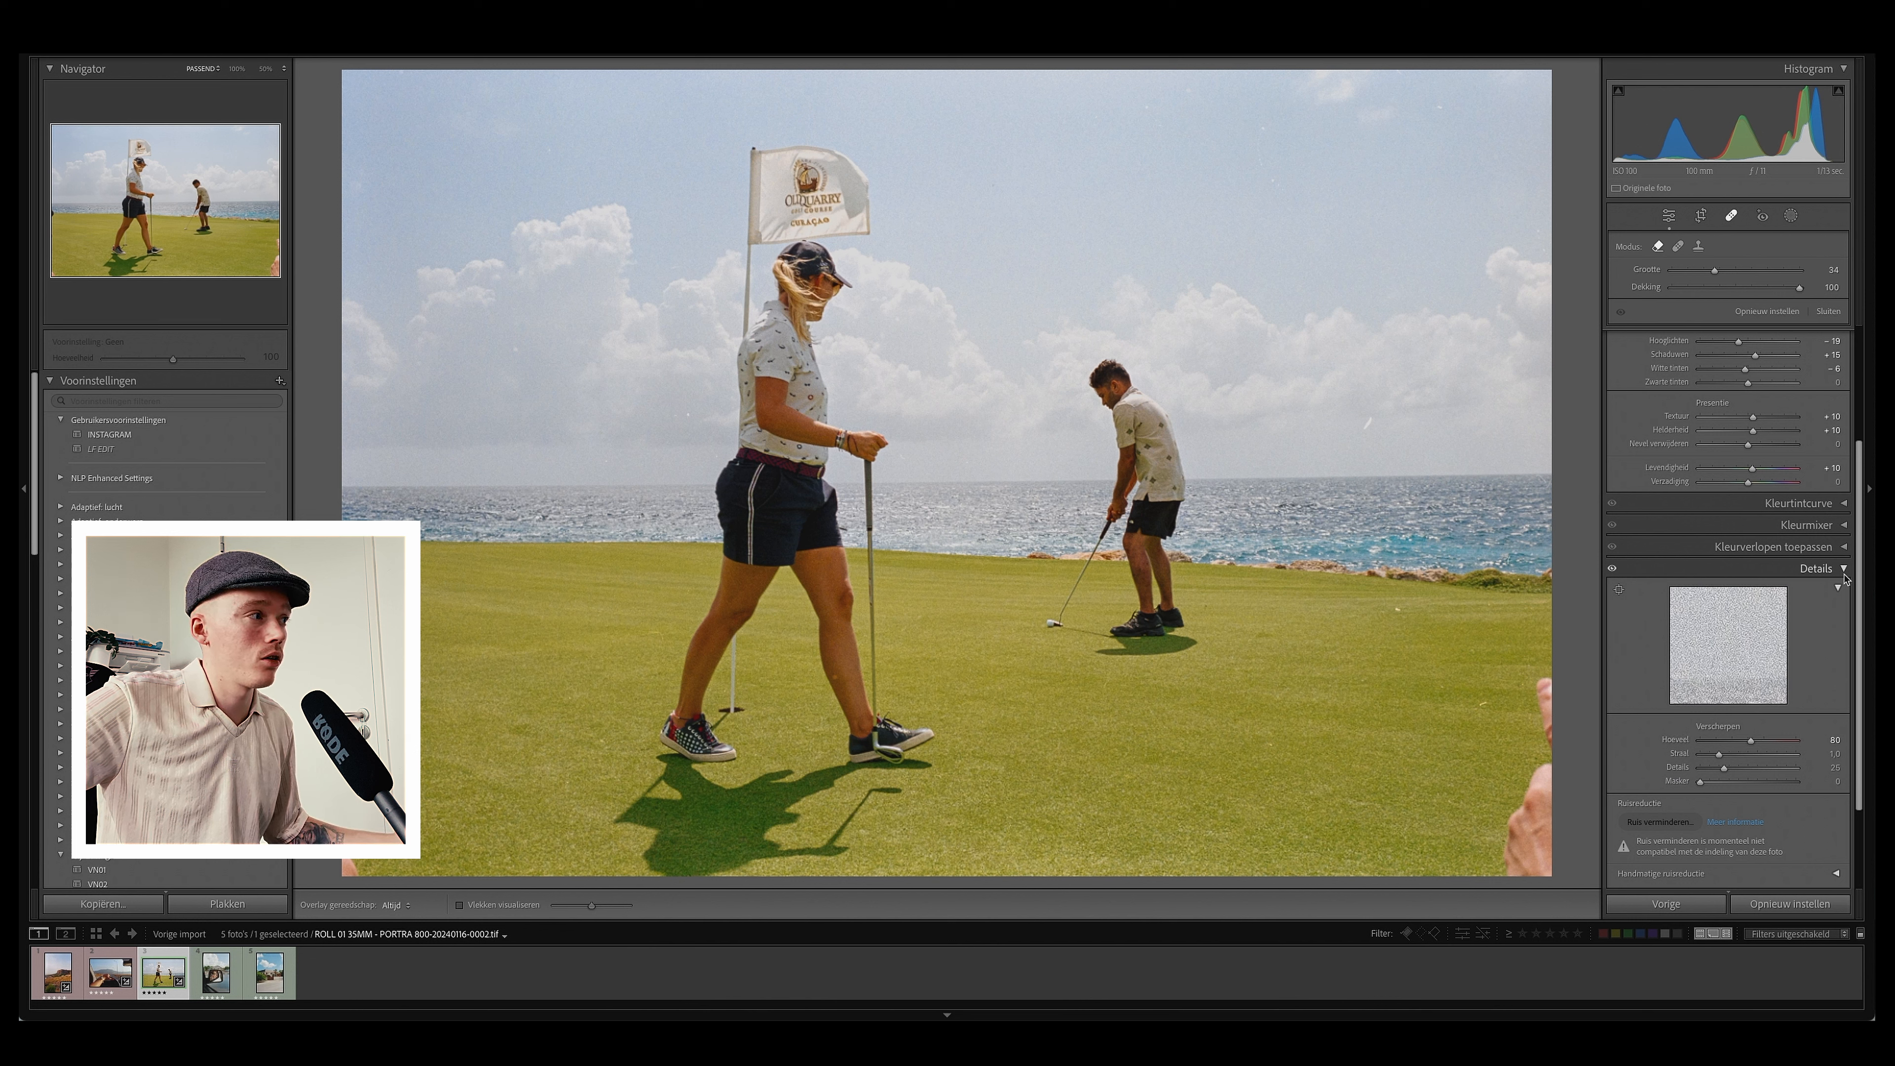
{"action": "left_click", "coordinate": [1844, 572]}
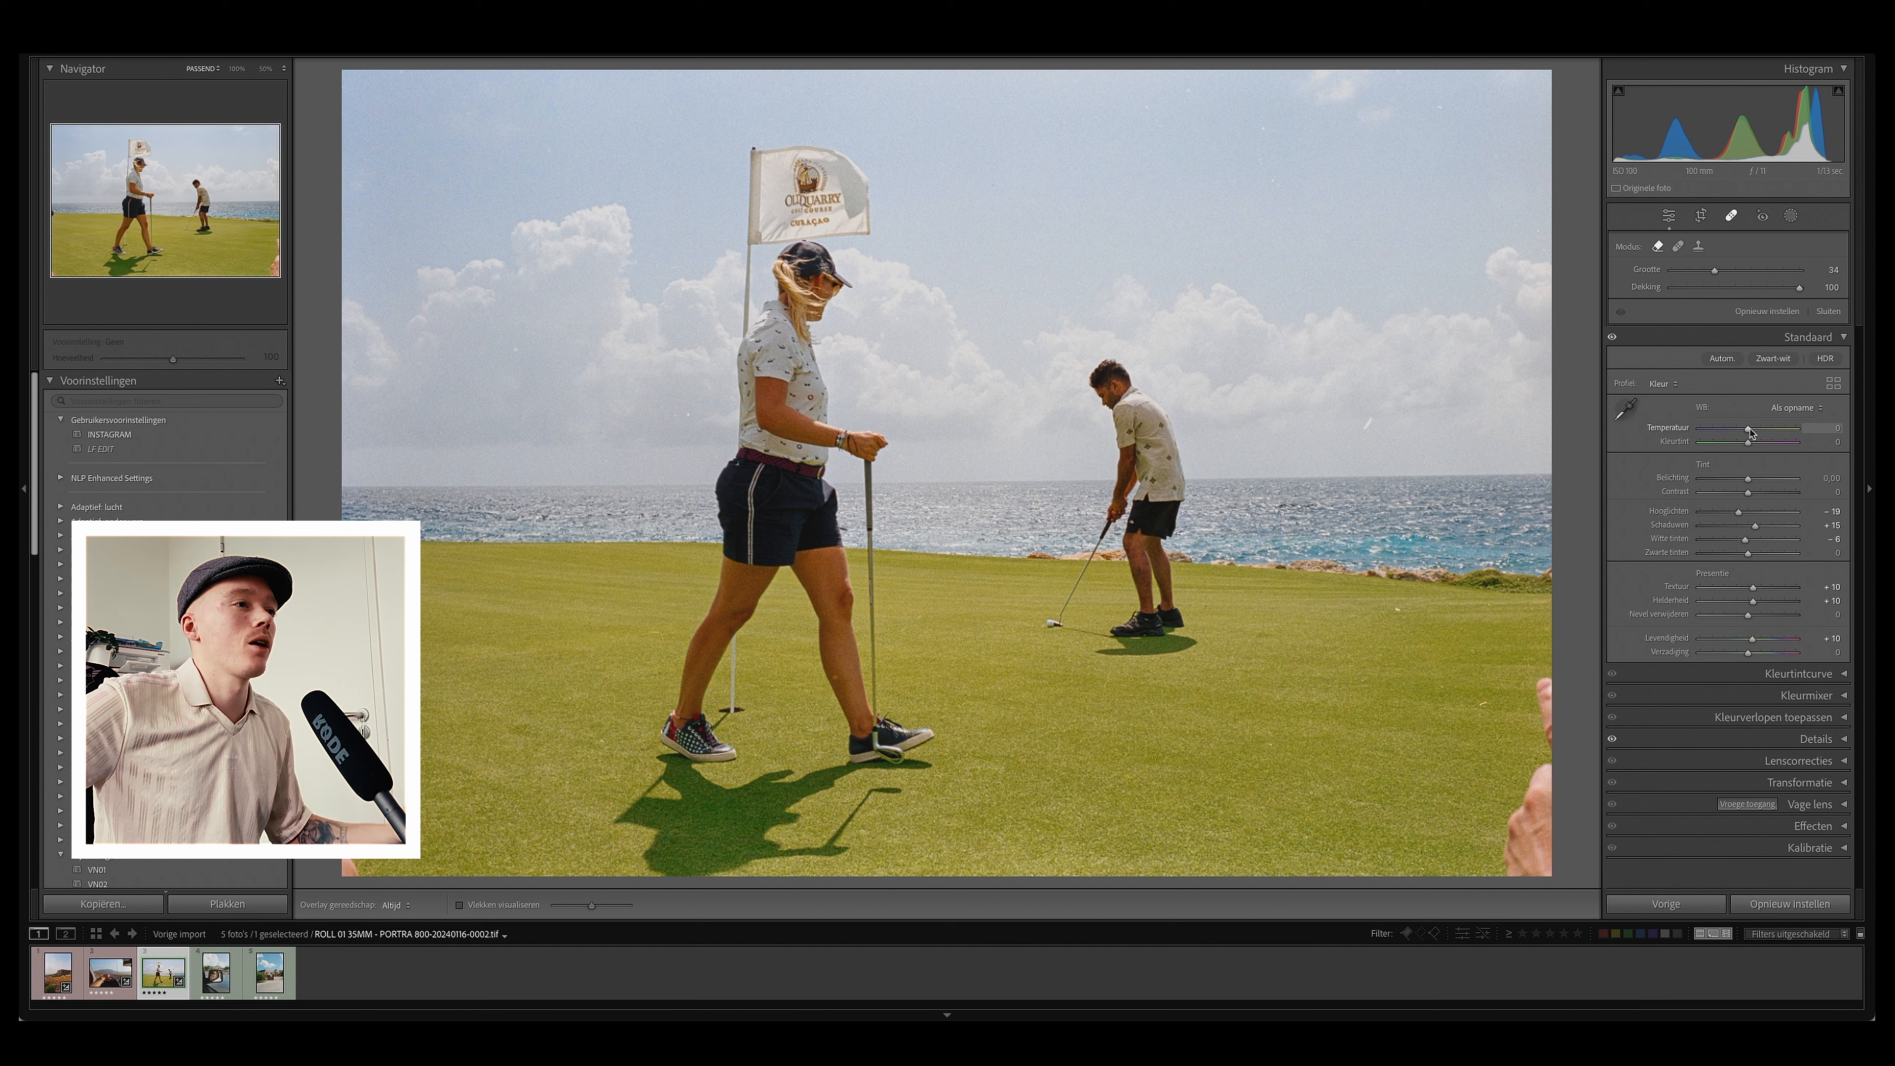
Step: Warm the white balance temperature to +4 and compare the before and after views
{"action": "left_click_drag", "start_coordinate": [1747, 431], "coordinate": [1751, 433]}
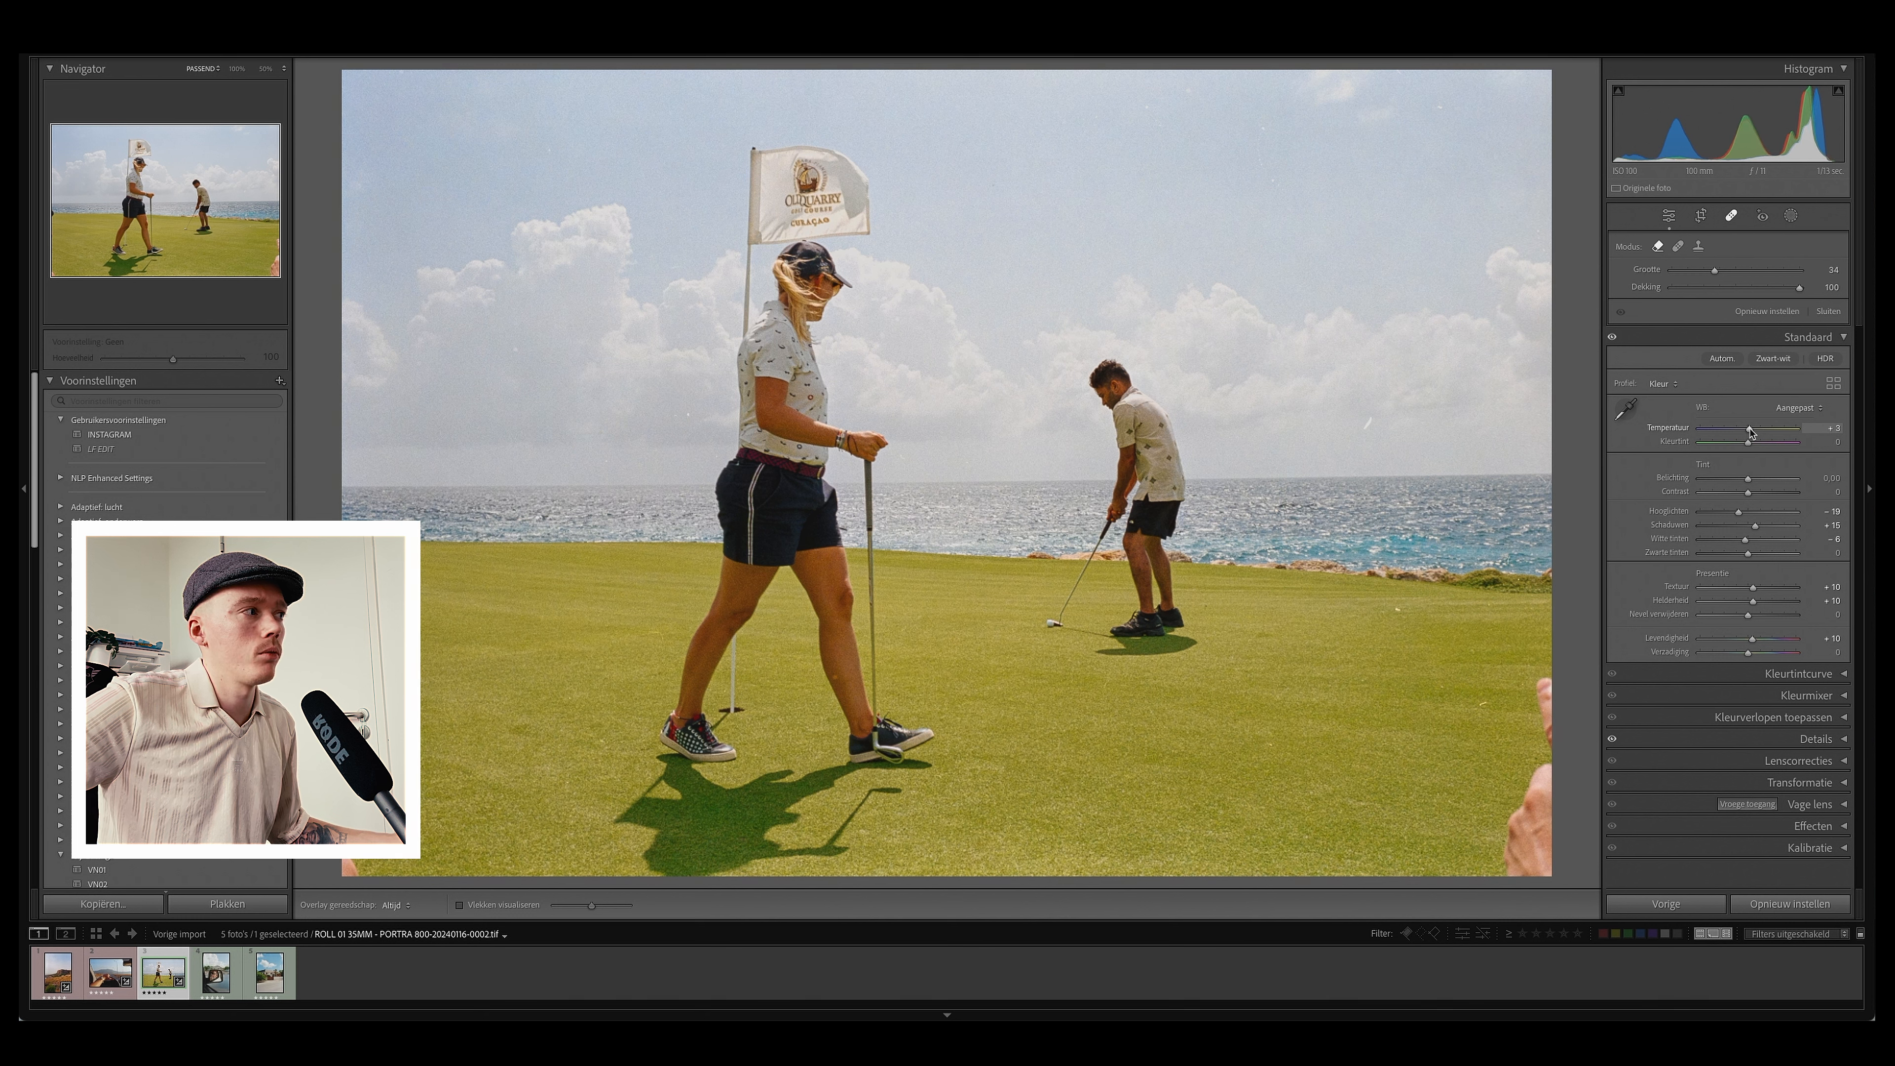
{"action": "left_click_drag", "start_coordinate": [1751, 431], "coordinate": [1752, 431]}
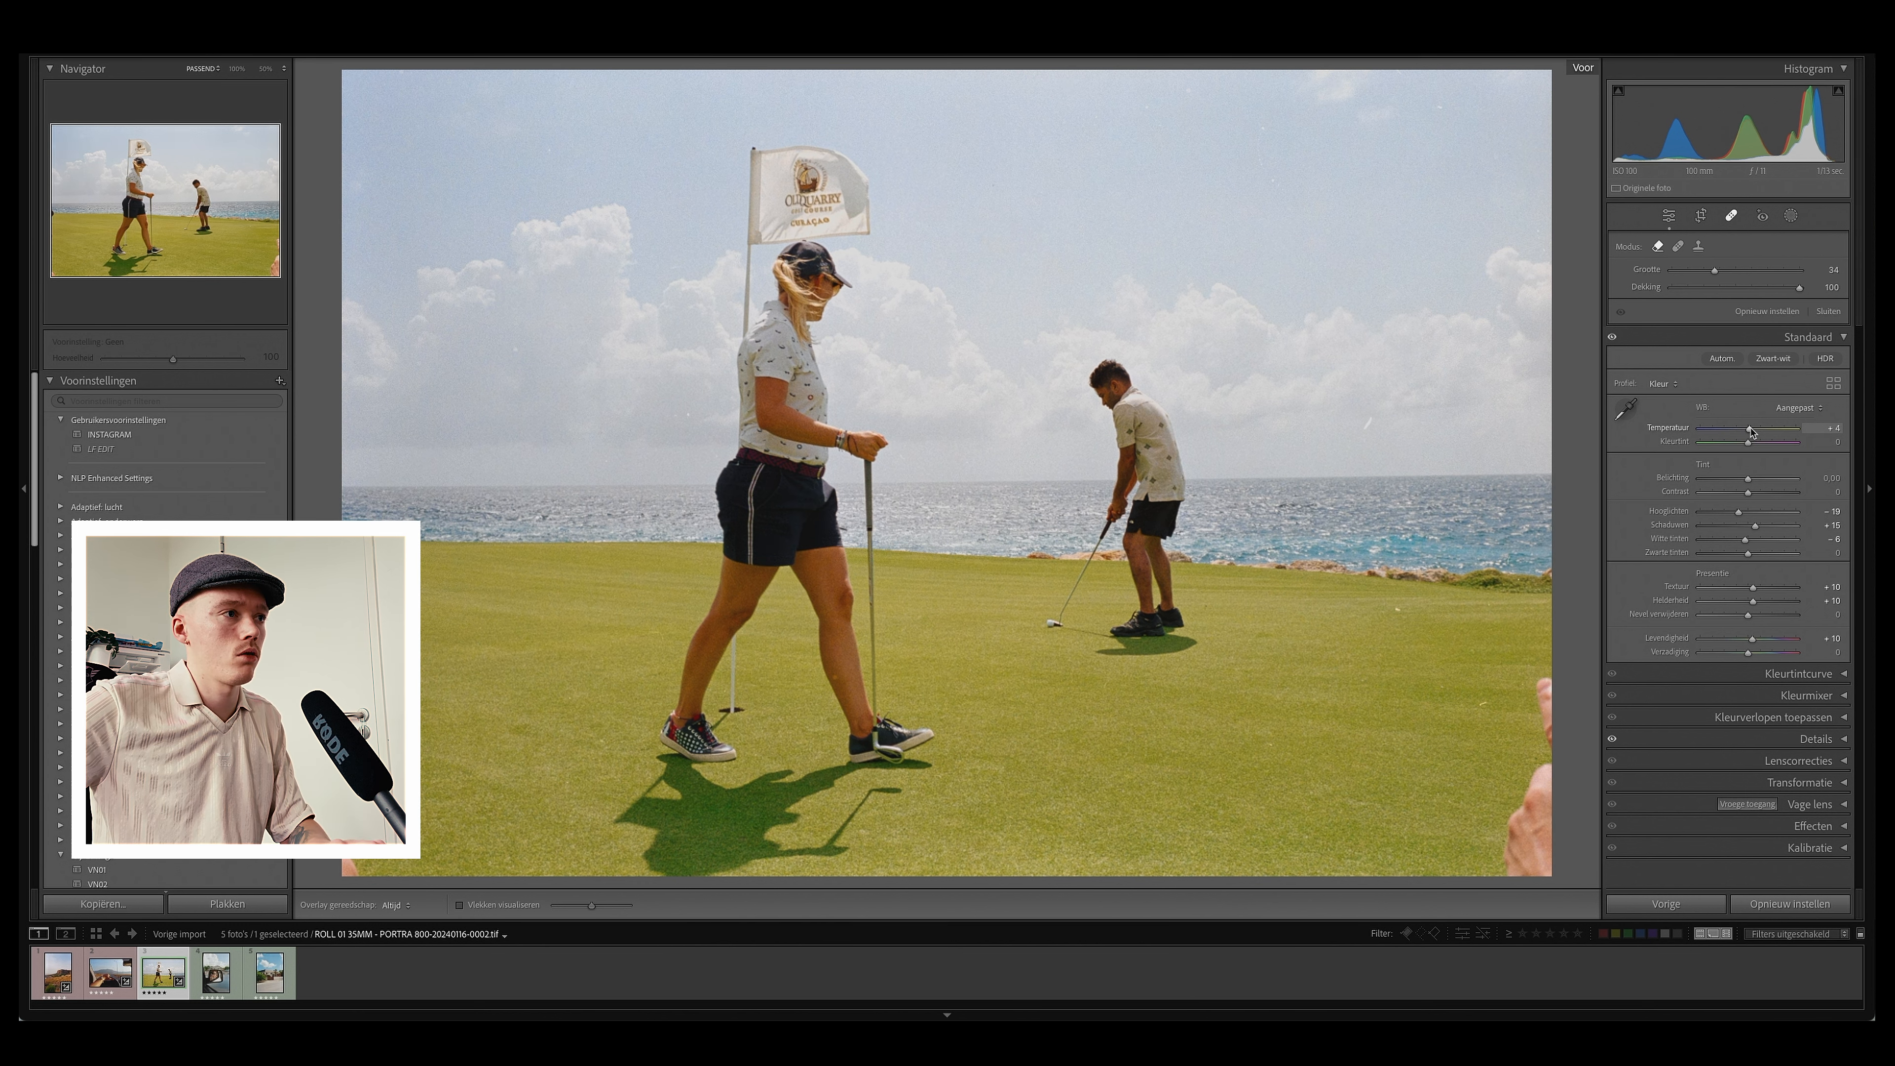
{"action": "key", "text": "backslash"}
{"action": "key", "text": "backslash"}
{"action": "key", "text": "backslash"}
{"action": "key", "text": "backslash"}
{"action": "key", "text": "backslash"}
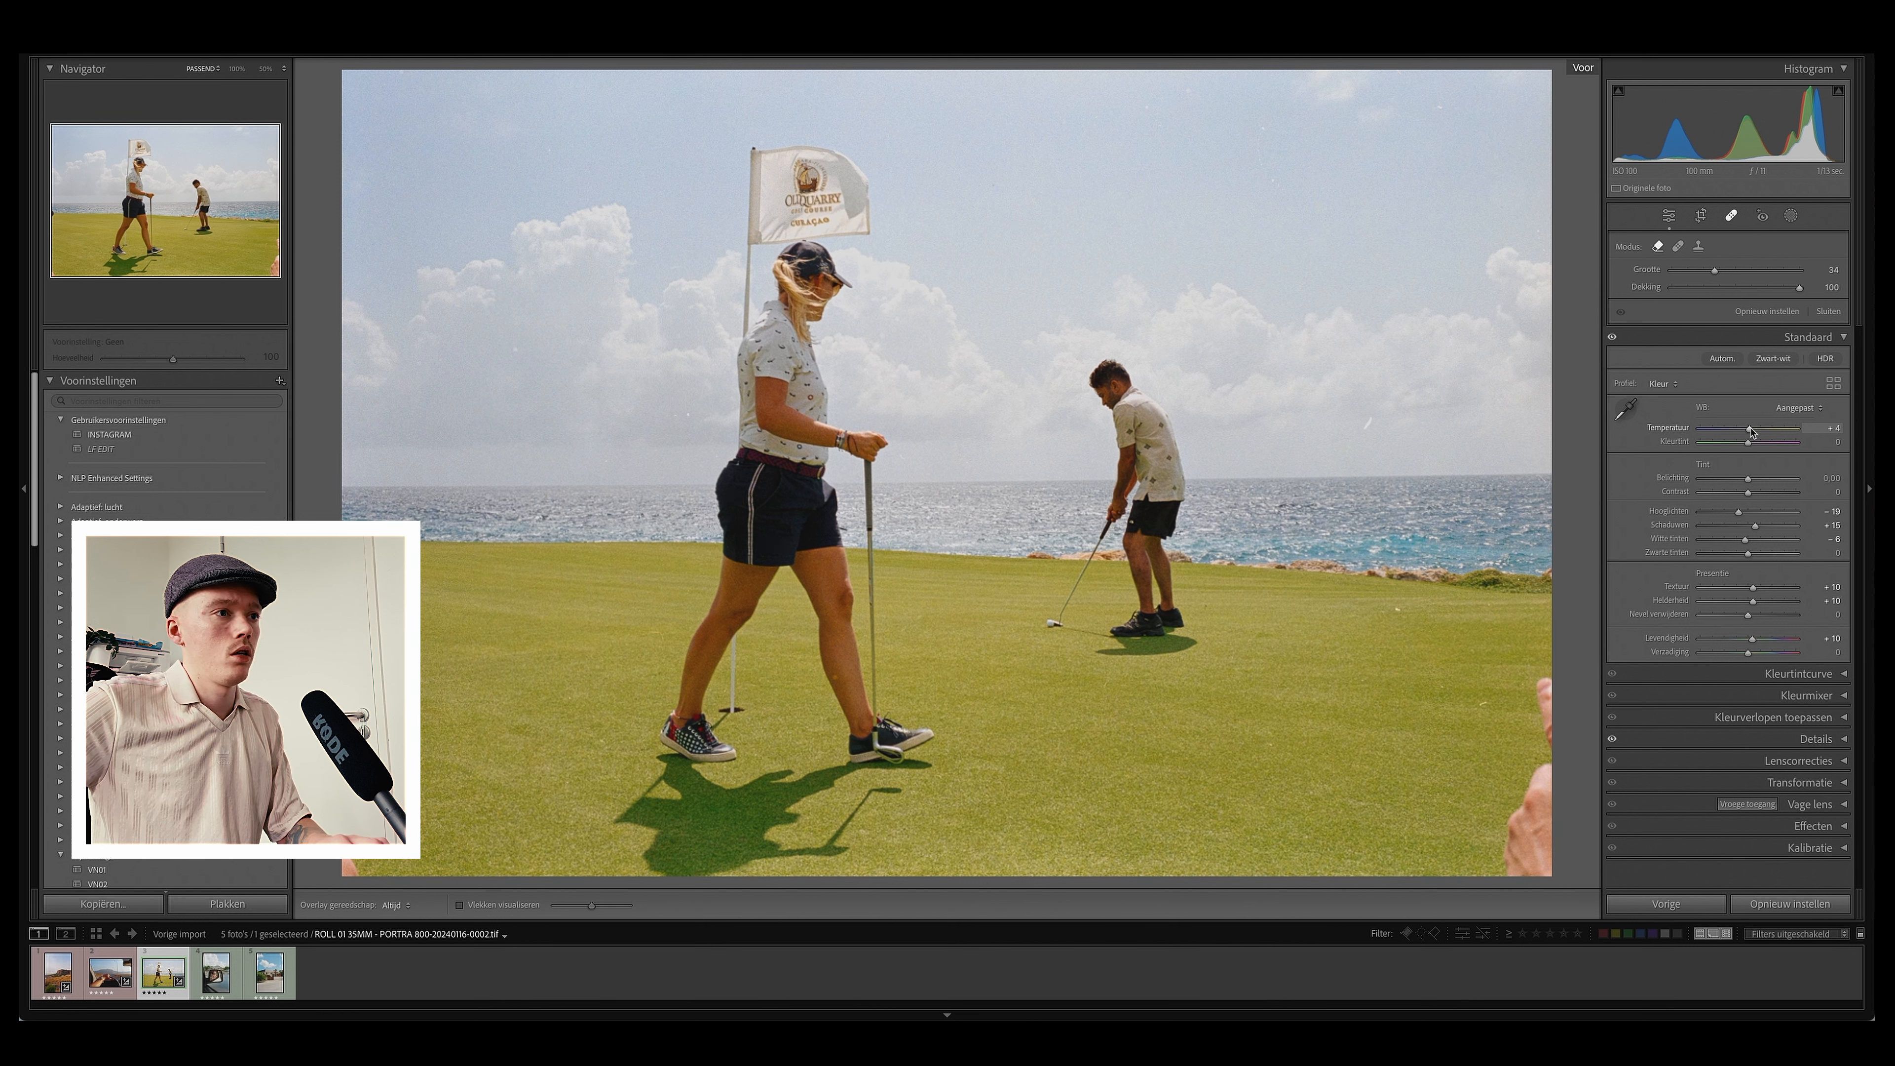
{"action": "key", "text": "backslash"}
{"action": "key", "text": "backslash"}
{"action": "key", "text": "backslash"}
{"action": "key", "text": "backslash"}
{"action": "key", "text": "backslash"}
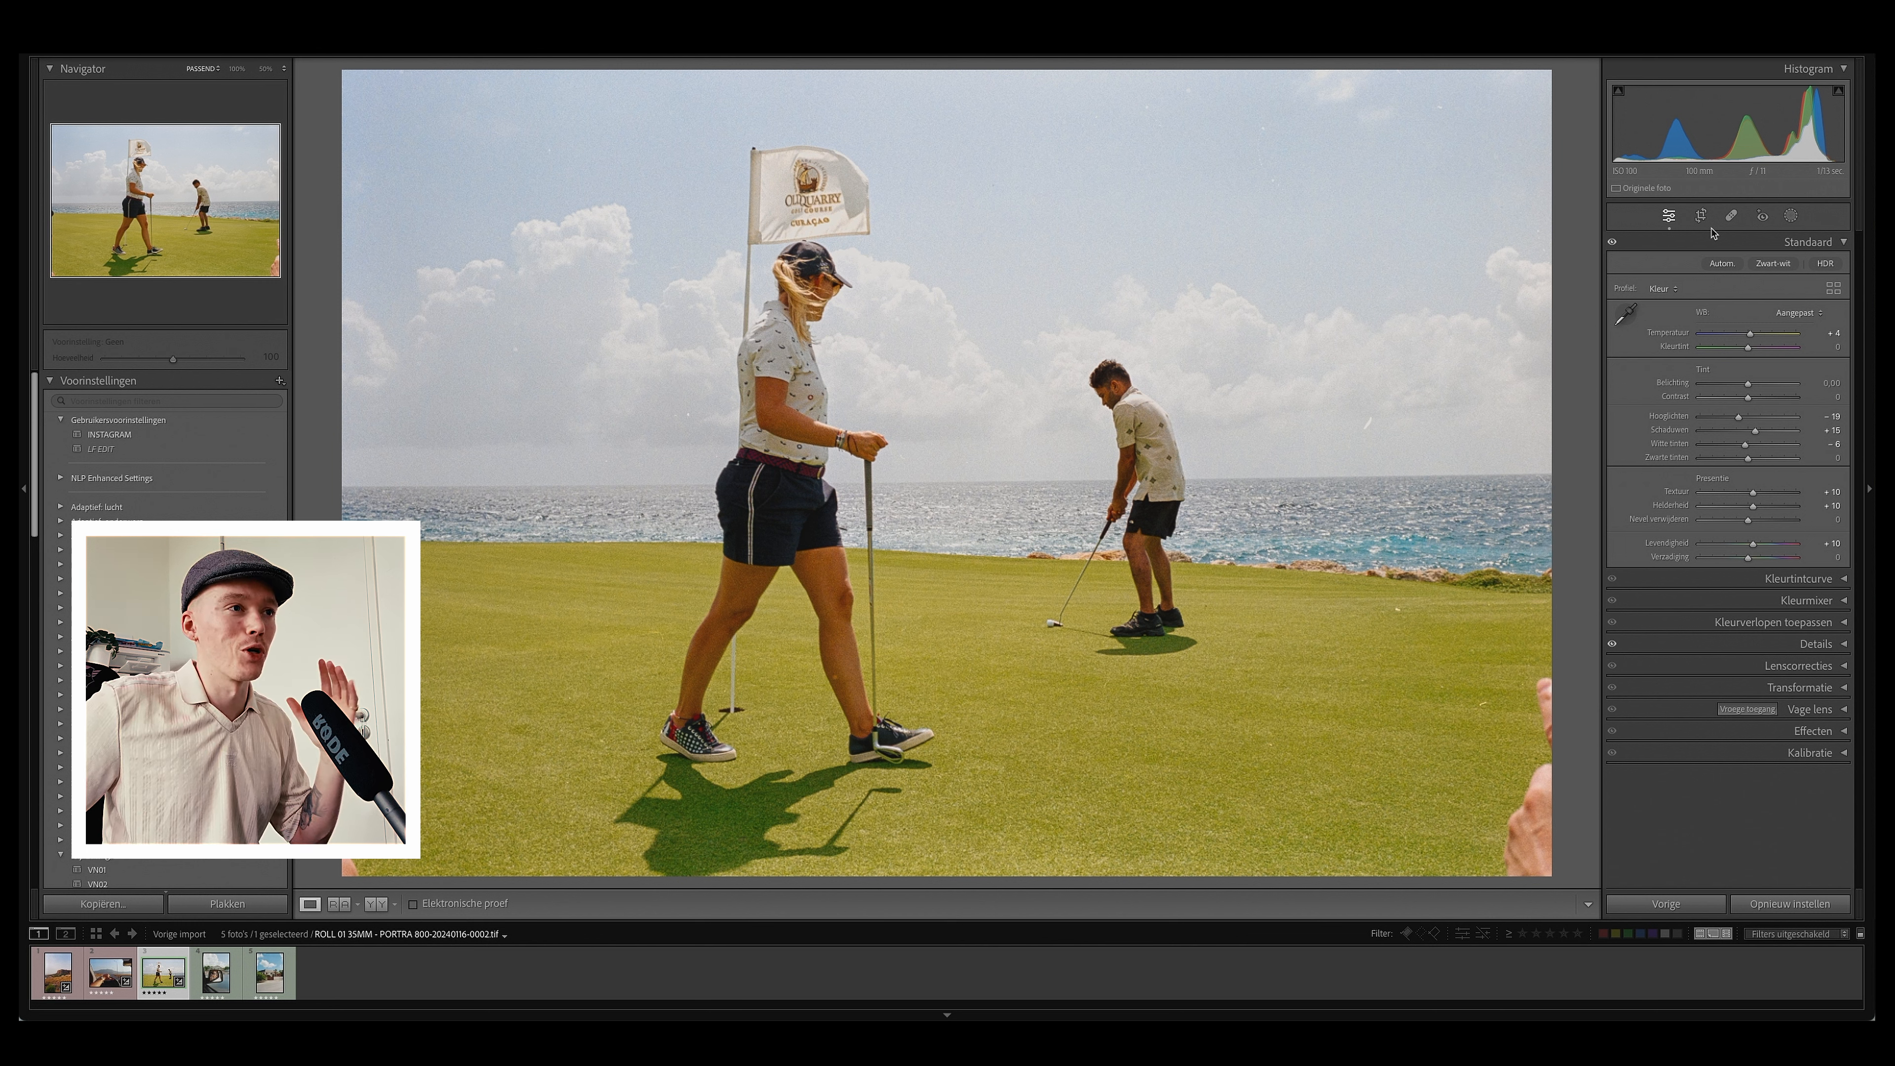
Step: Create a Select Sky mask and lower its highlights to -20
{"action": "left_click", "coordinate": [1790, 217]}
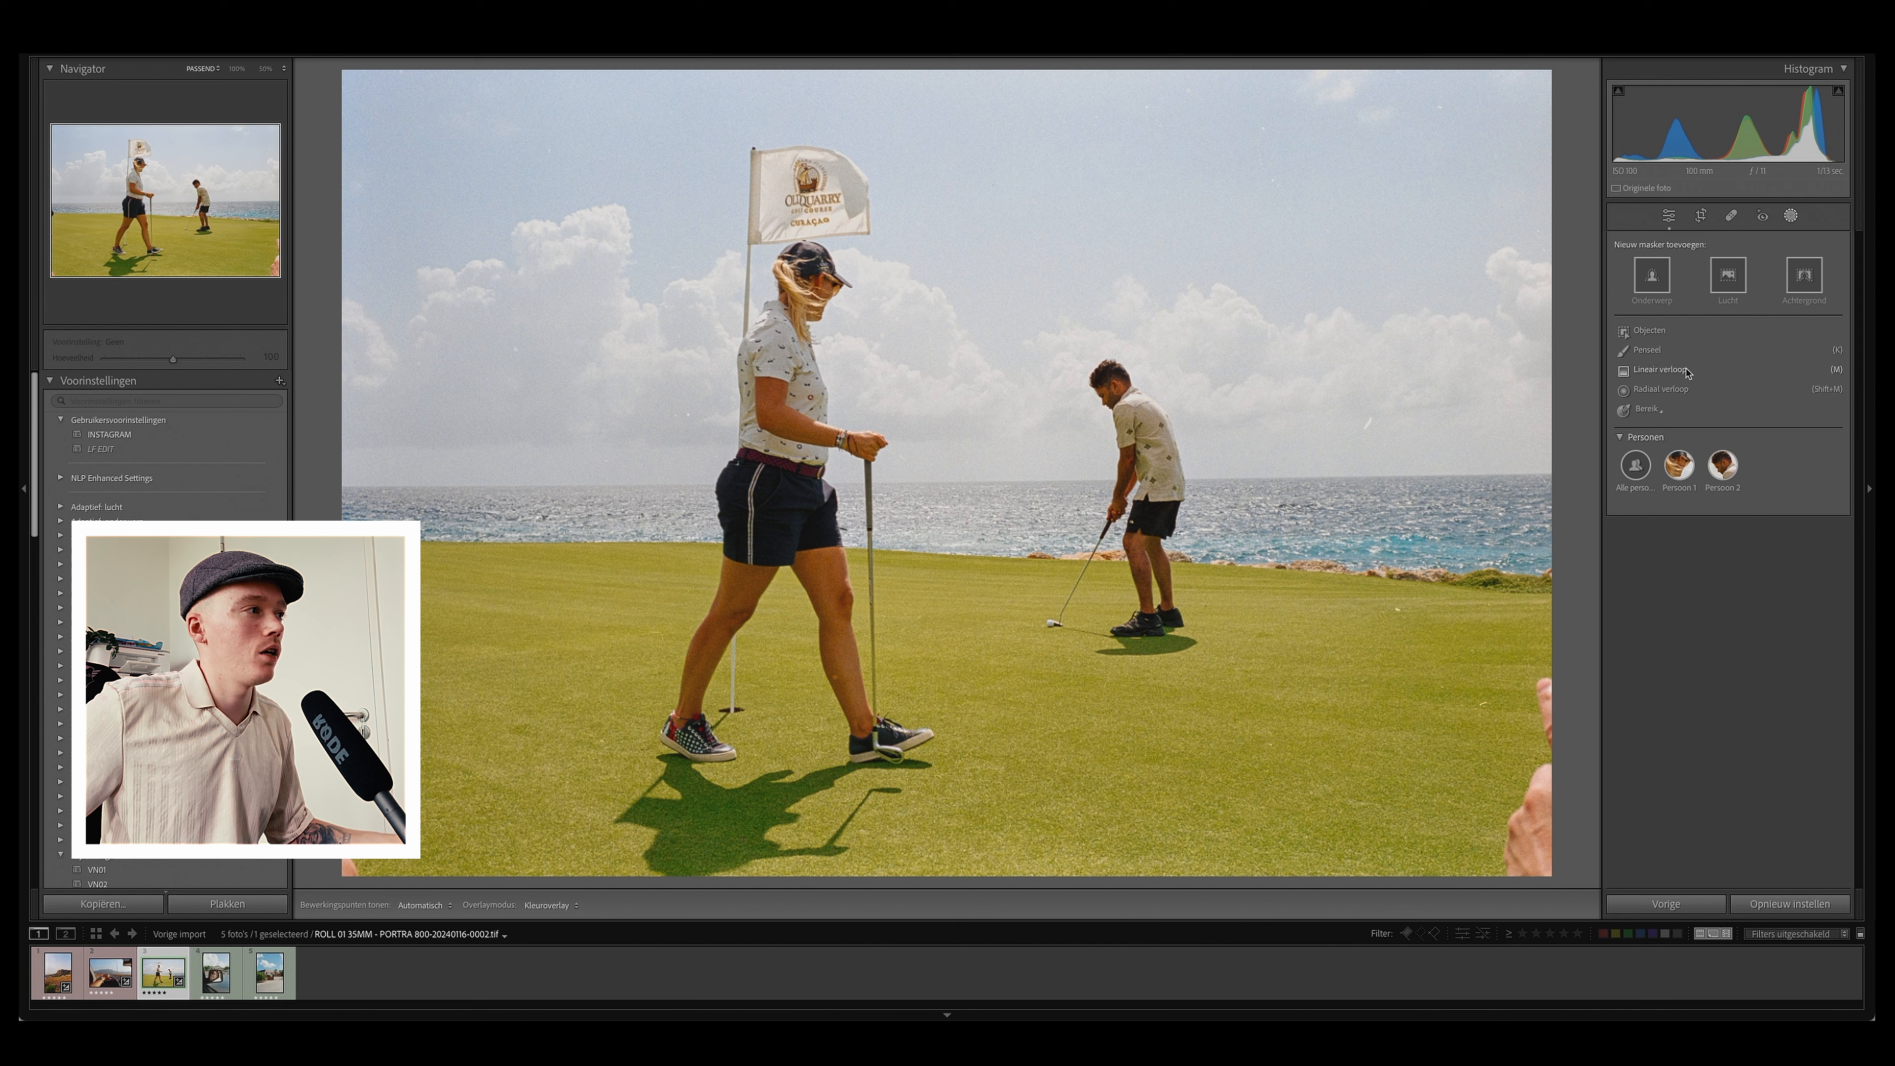
{"action": "left_click", "coordinate": [1731, 277]}
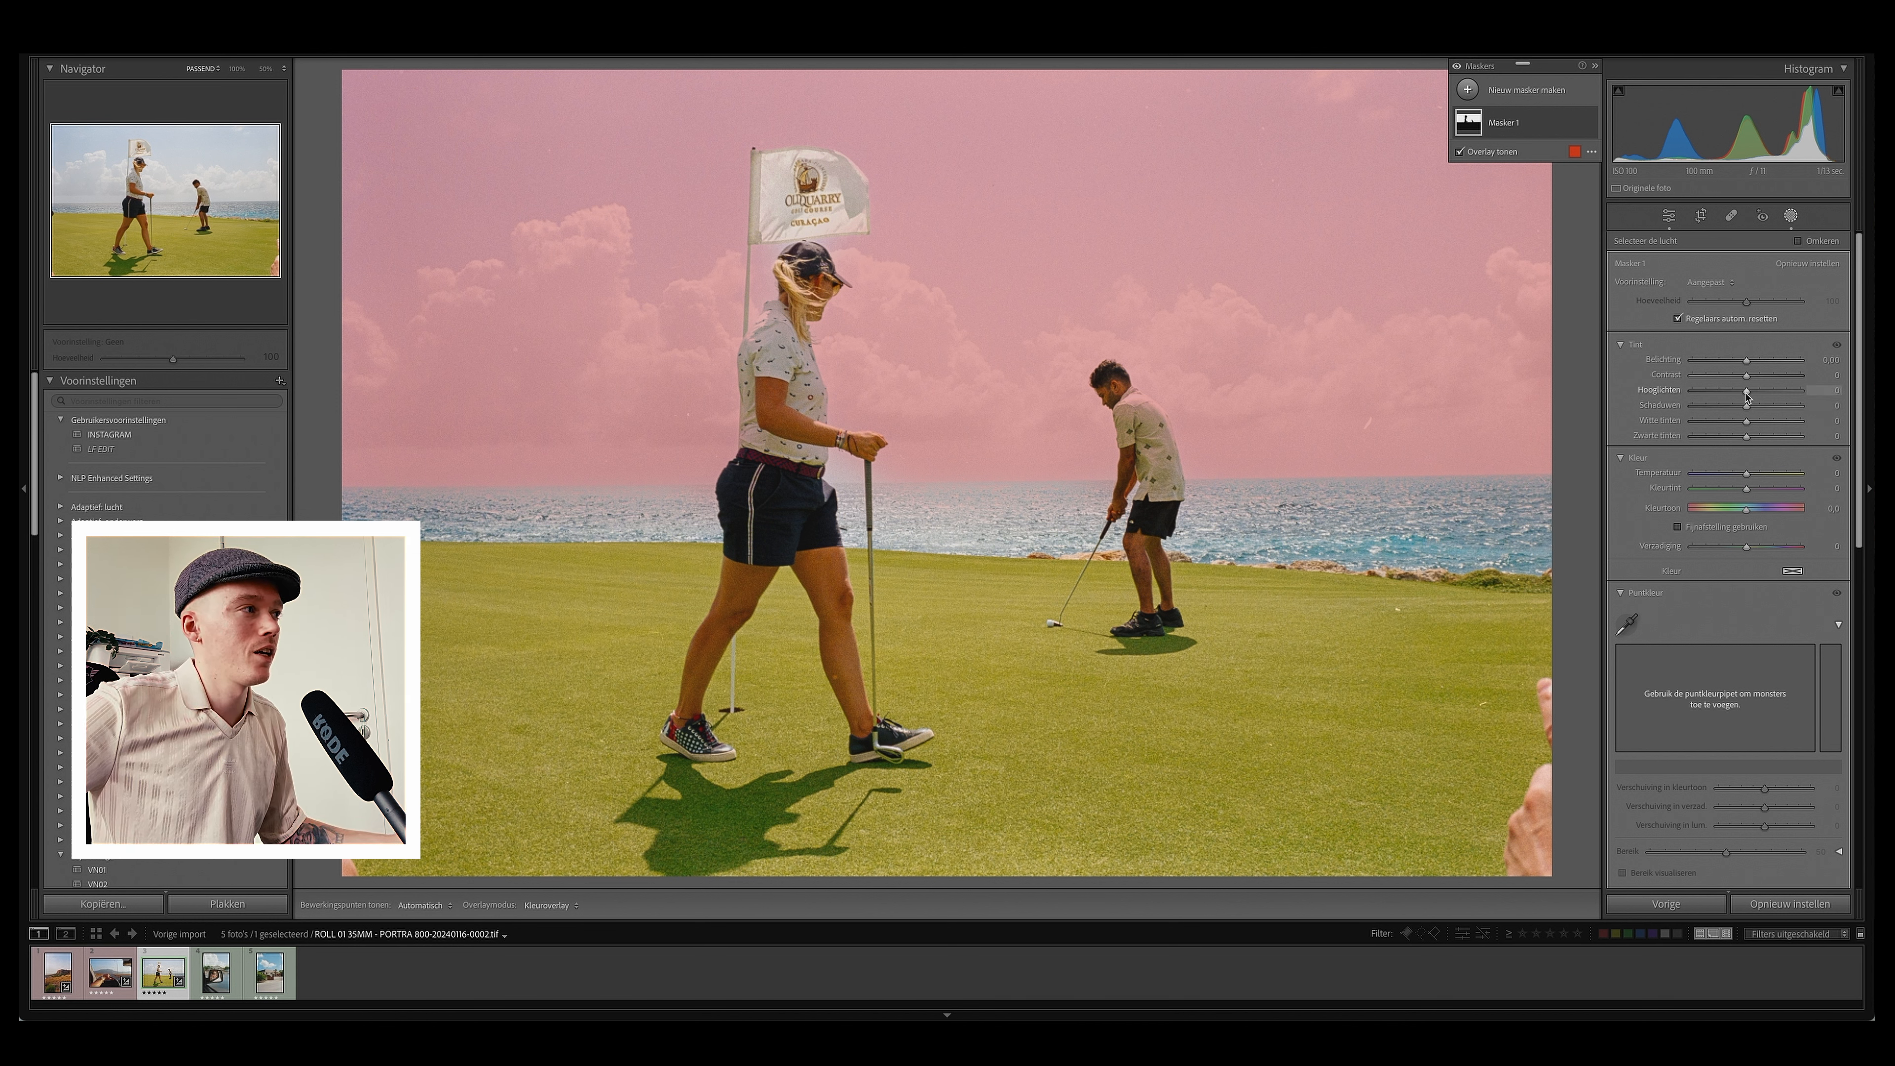
{"action": "left_click_drag", "start_coordinate": [1749, 396], "coordinate": [1692, 402]}
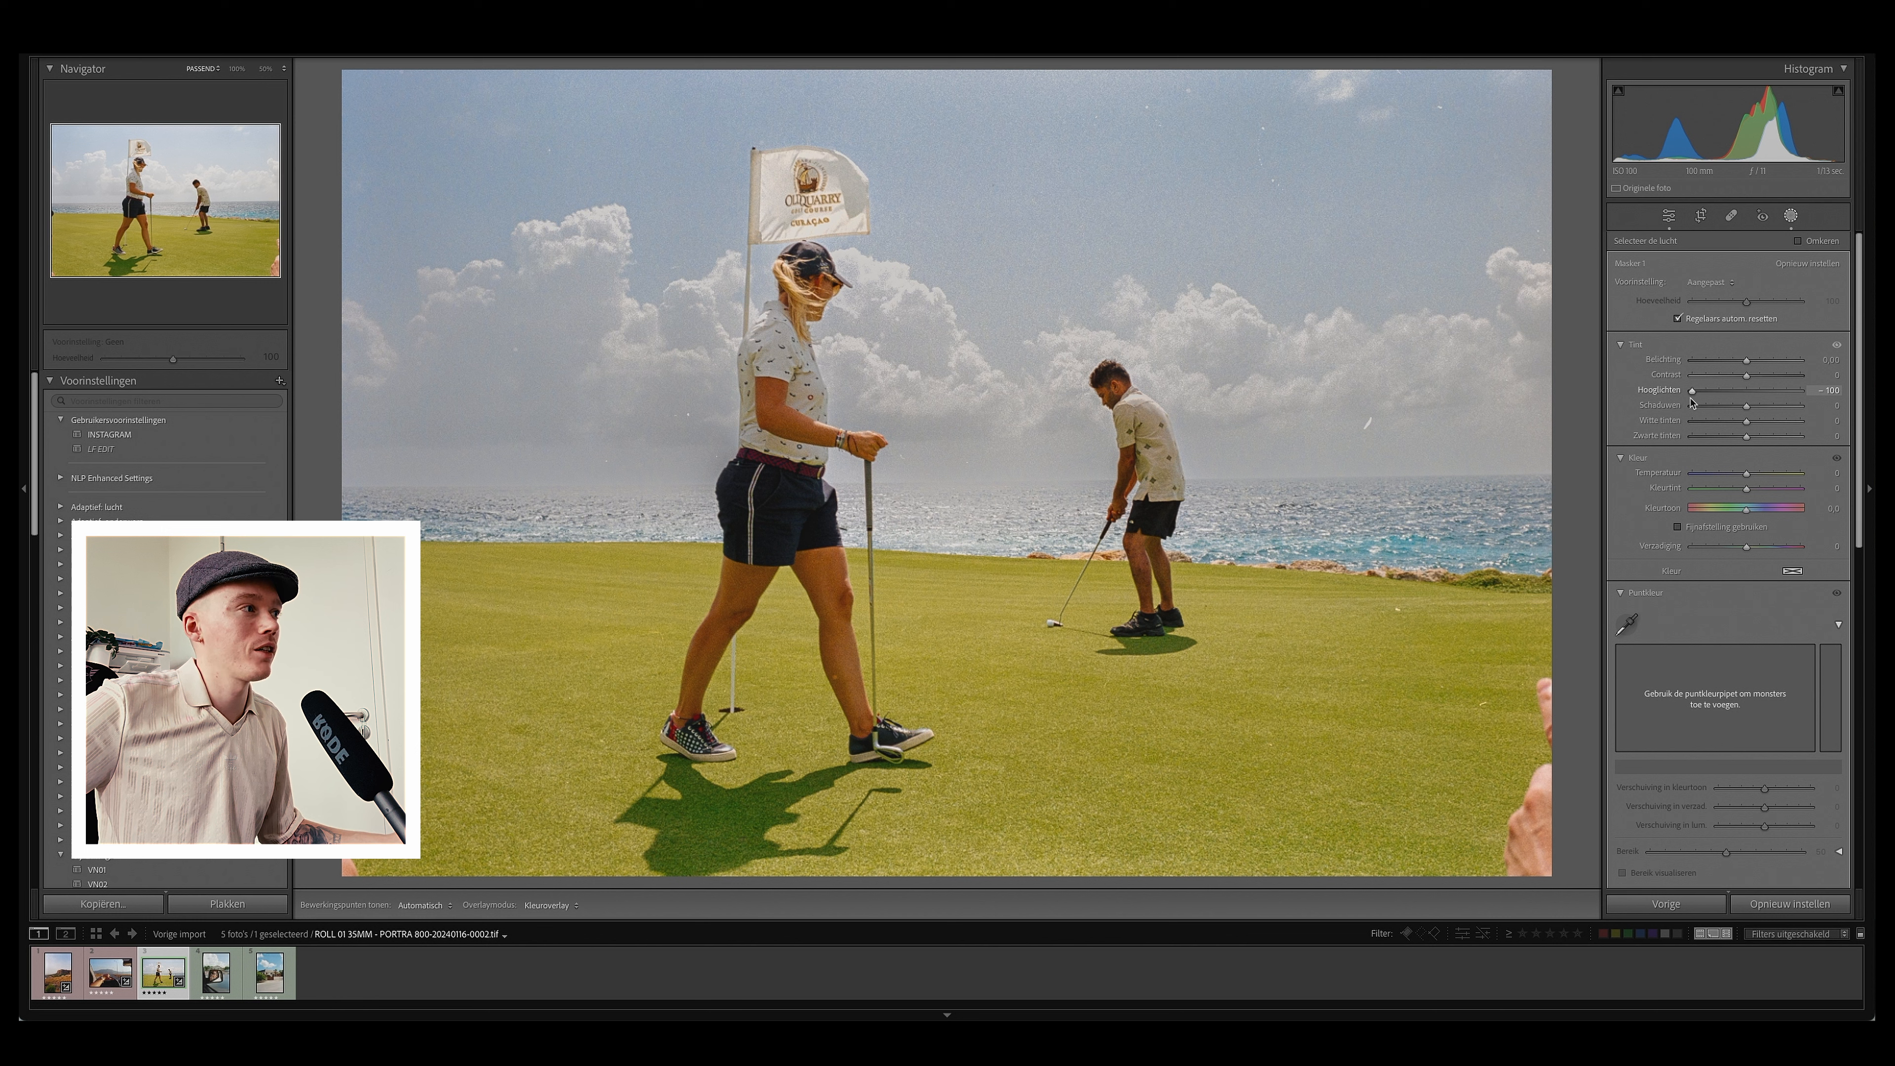
{"action": "left_click_drag", "start_coordinate": [1691, 401], "coordinate": [1737, 395]}
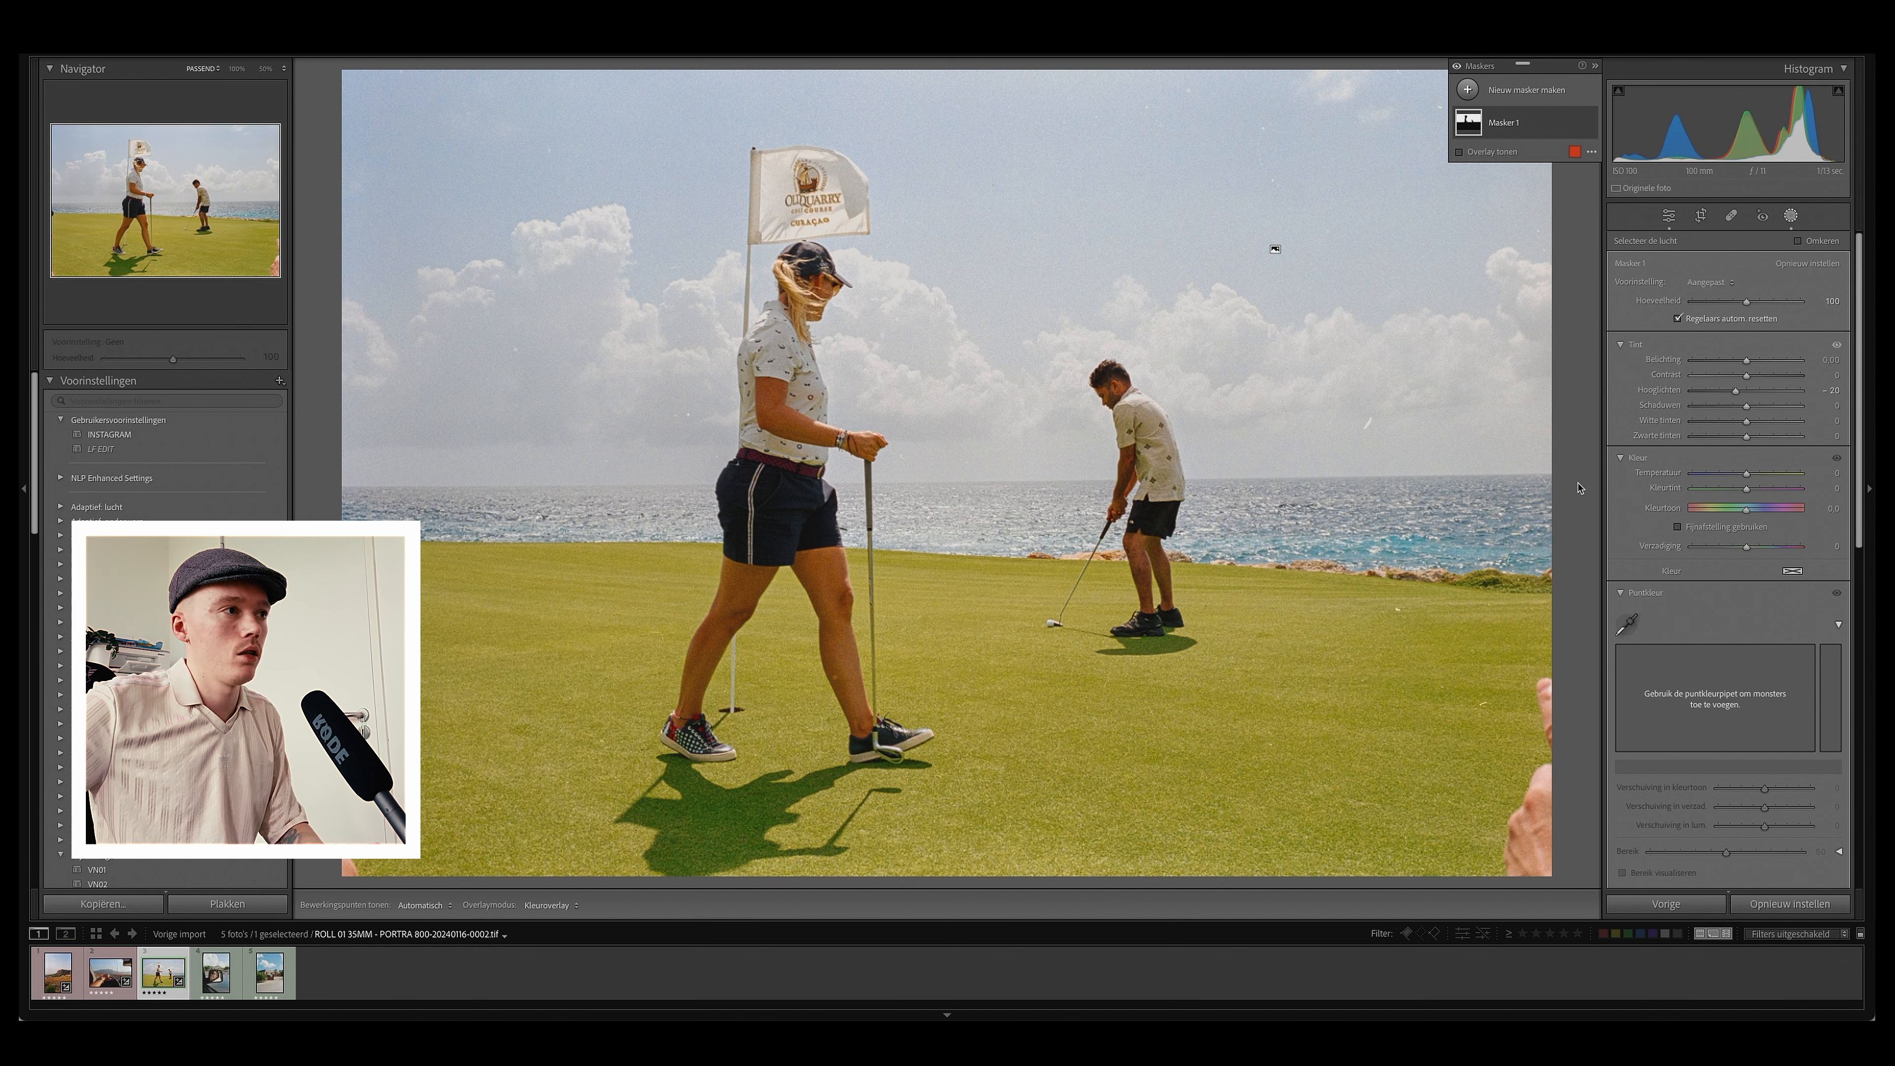
Step: Toggle between before and after views to judge the sky mask adjustment
{"action": "key", "text": "backslash"}
{"action": "key", "text": "backslash"}
{"action": "key", "text": "backslash"}
{"action": "key", "text": "backslash"}
{"action": "key", "text": "backslash"}
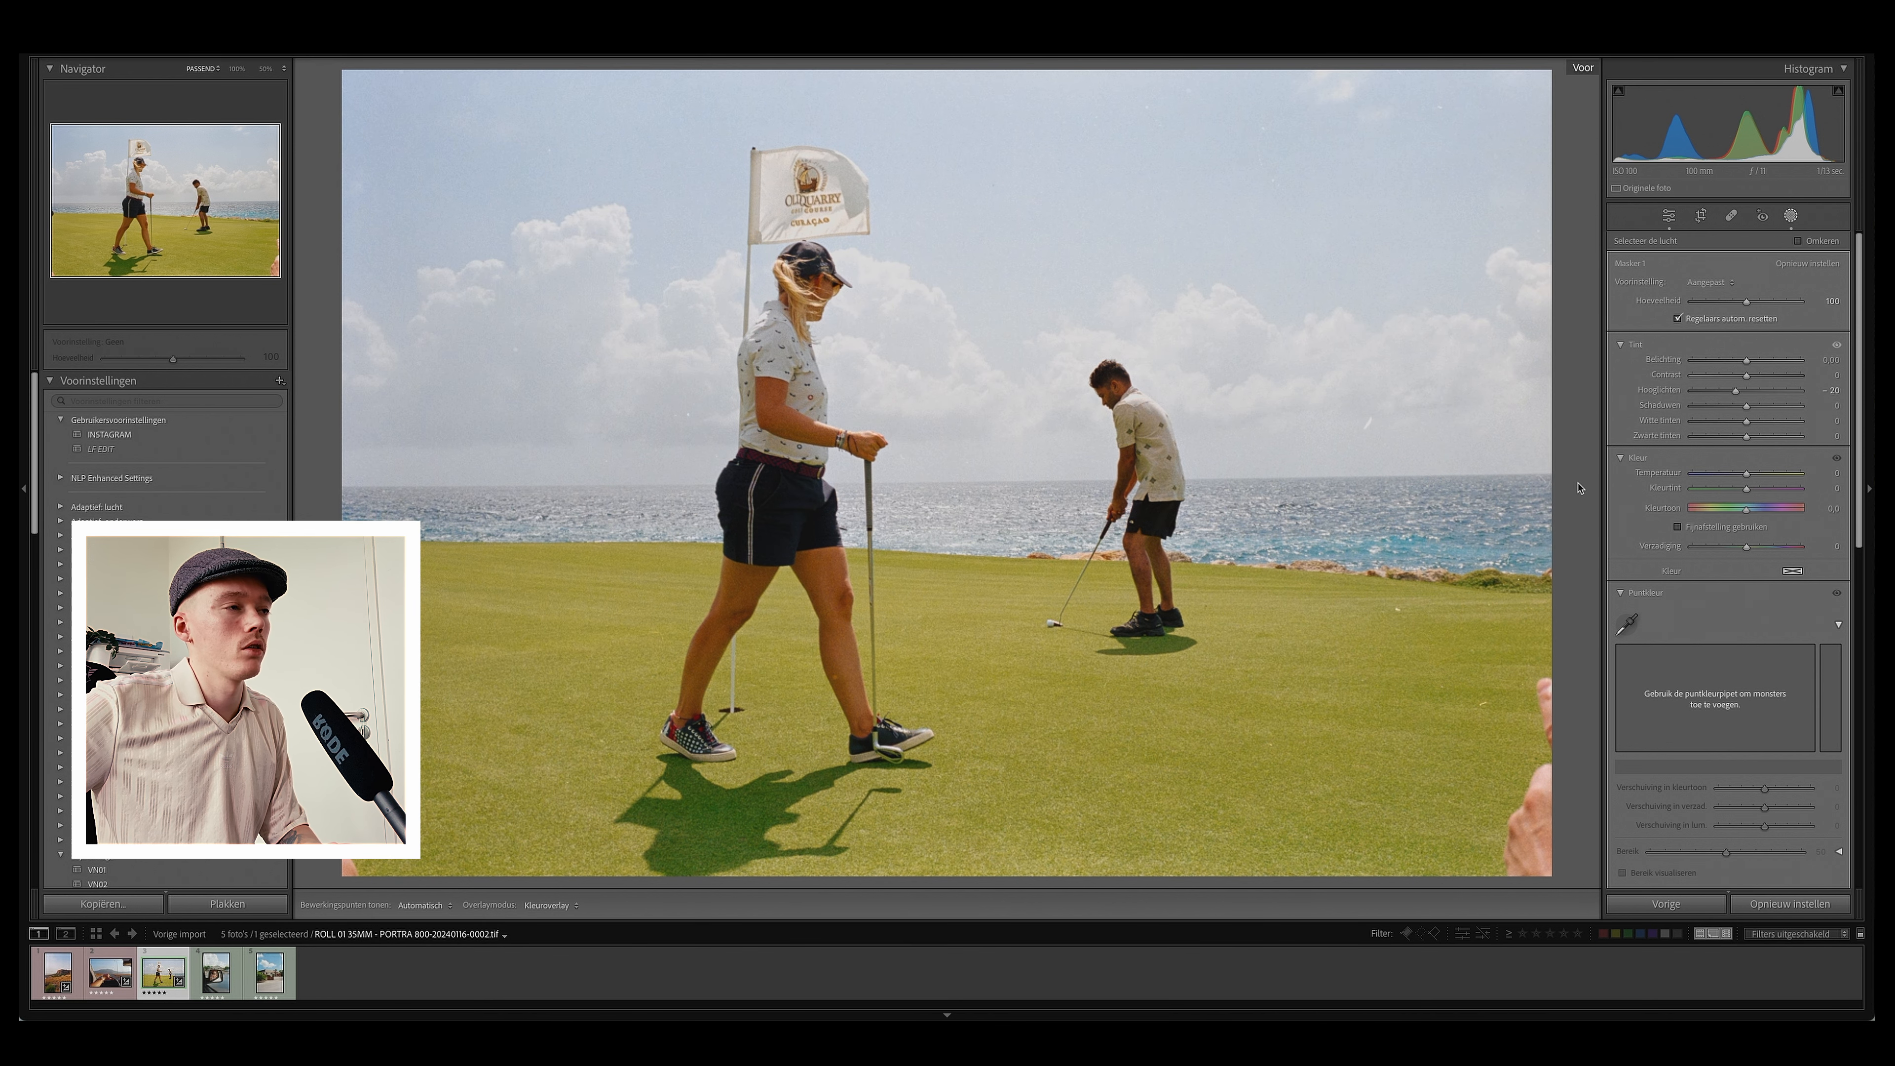
{"action": "key", "text": "backslash"}
{"action": "key", "text": "backslash"}
{"action": "key", "text": "backslash"}
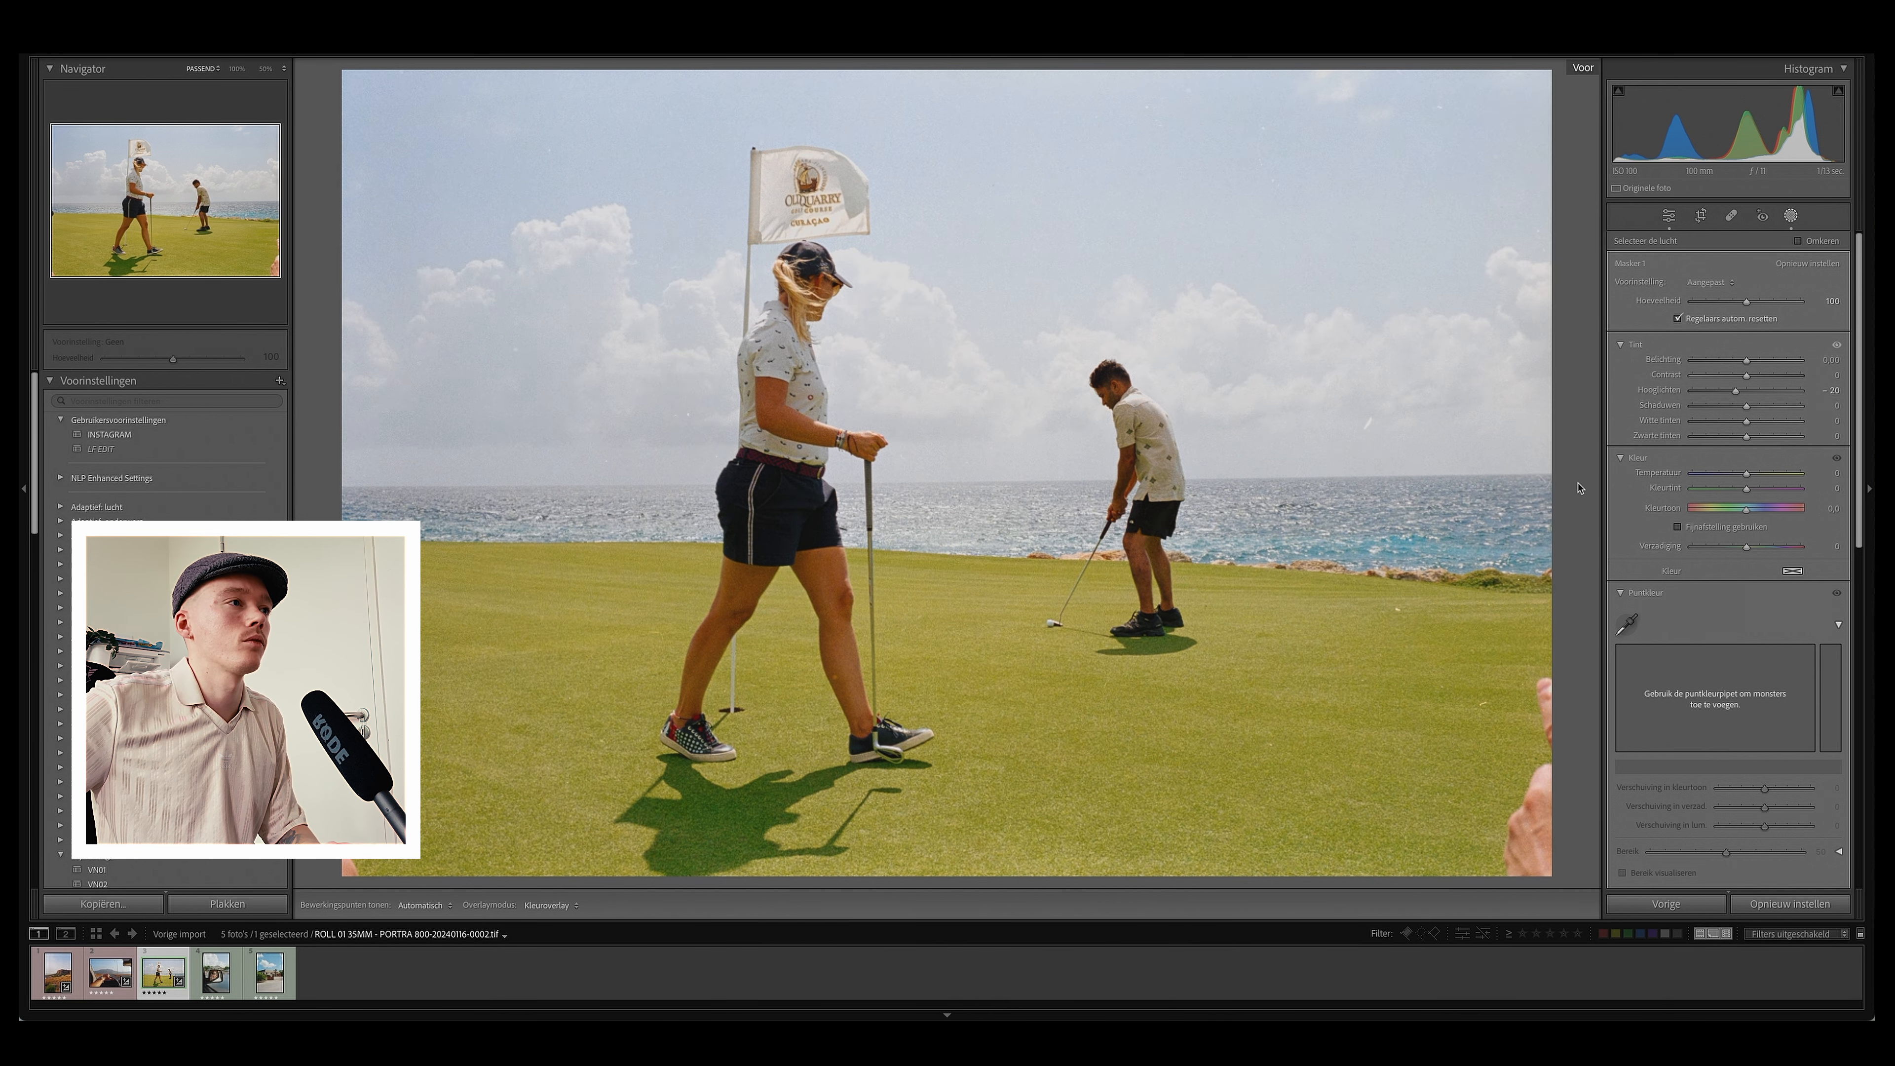
{"action": "key", "text": "backslash"}
{"action": "key", "text": "backslash"}
{"action": "key", "text": "backslash"}
{"action": "key", "text": "backslash"}
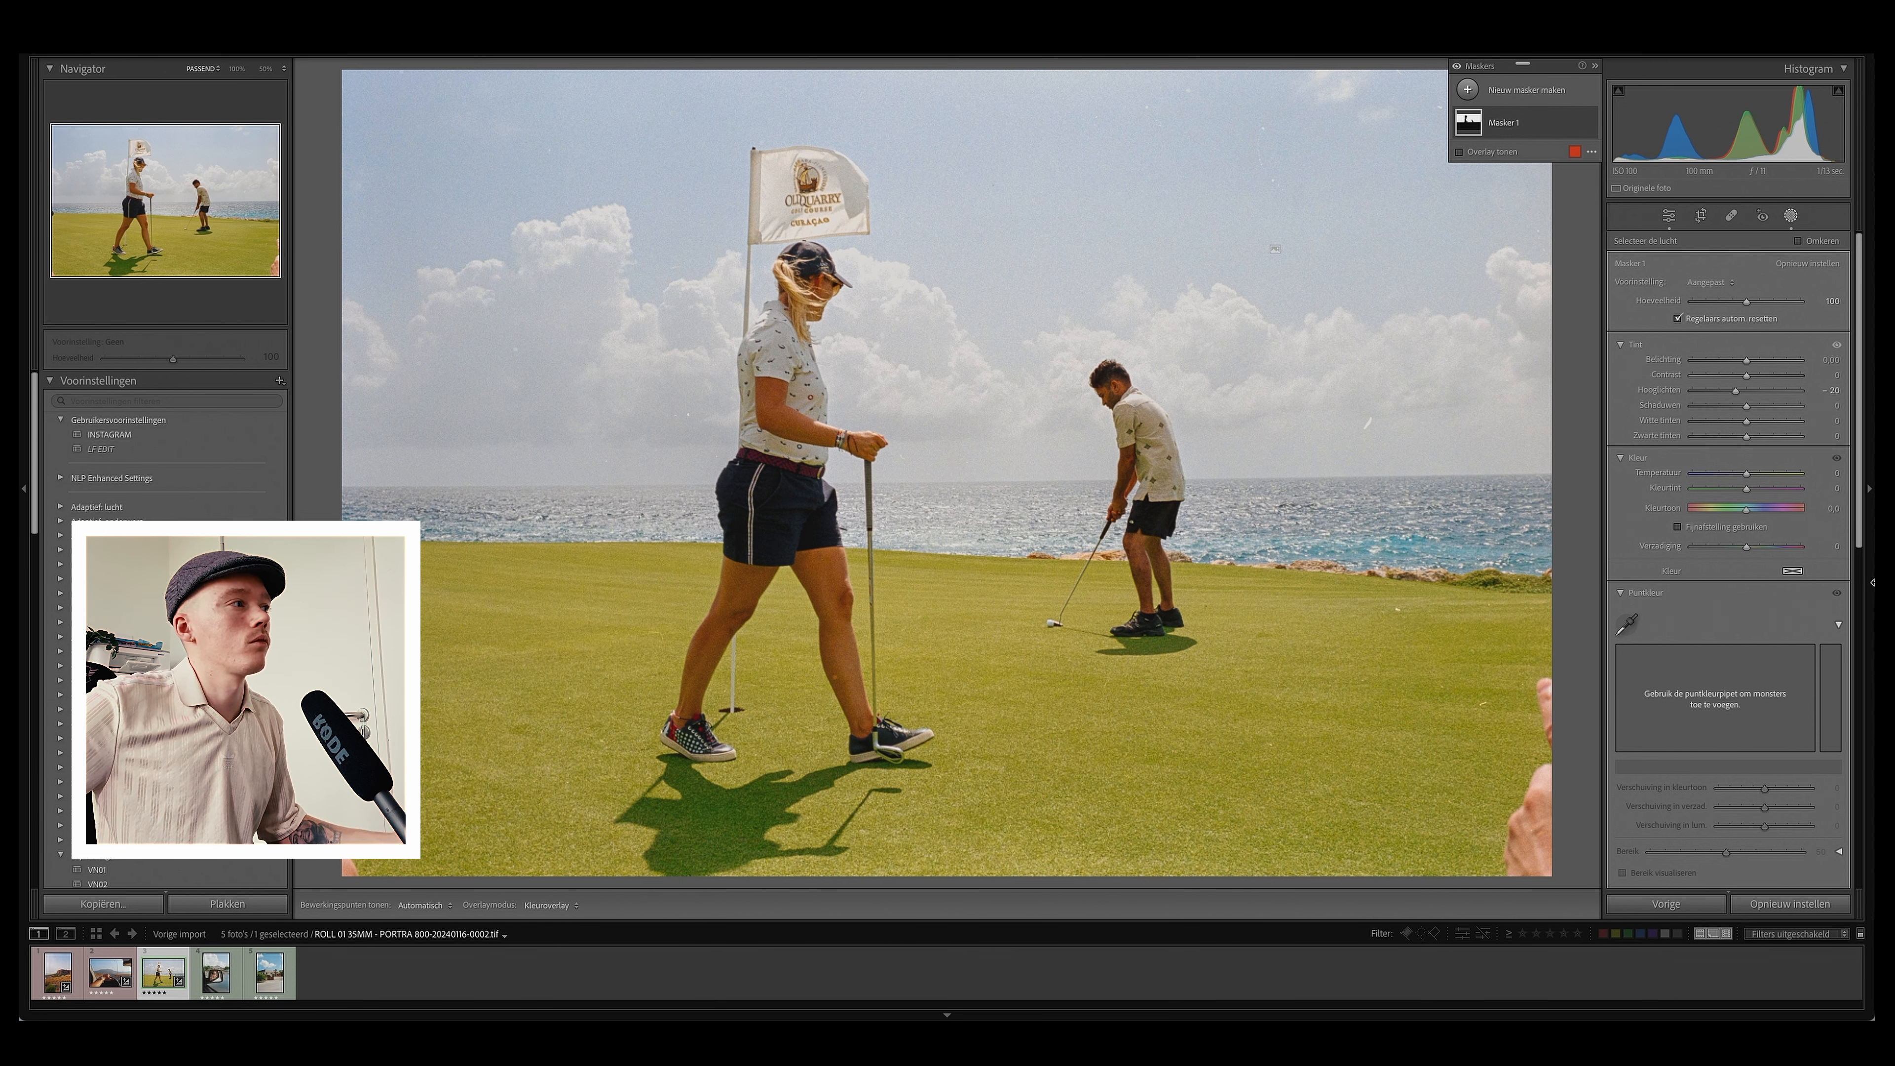
Step: Ease the sky mask's highlights back slightly and return to the main editing panel
{"action": "left_click_drag", "start_coordinate": [1737, 396], "coordinate": [1741, 395]}
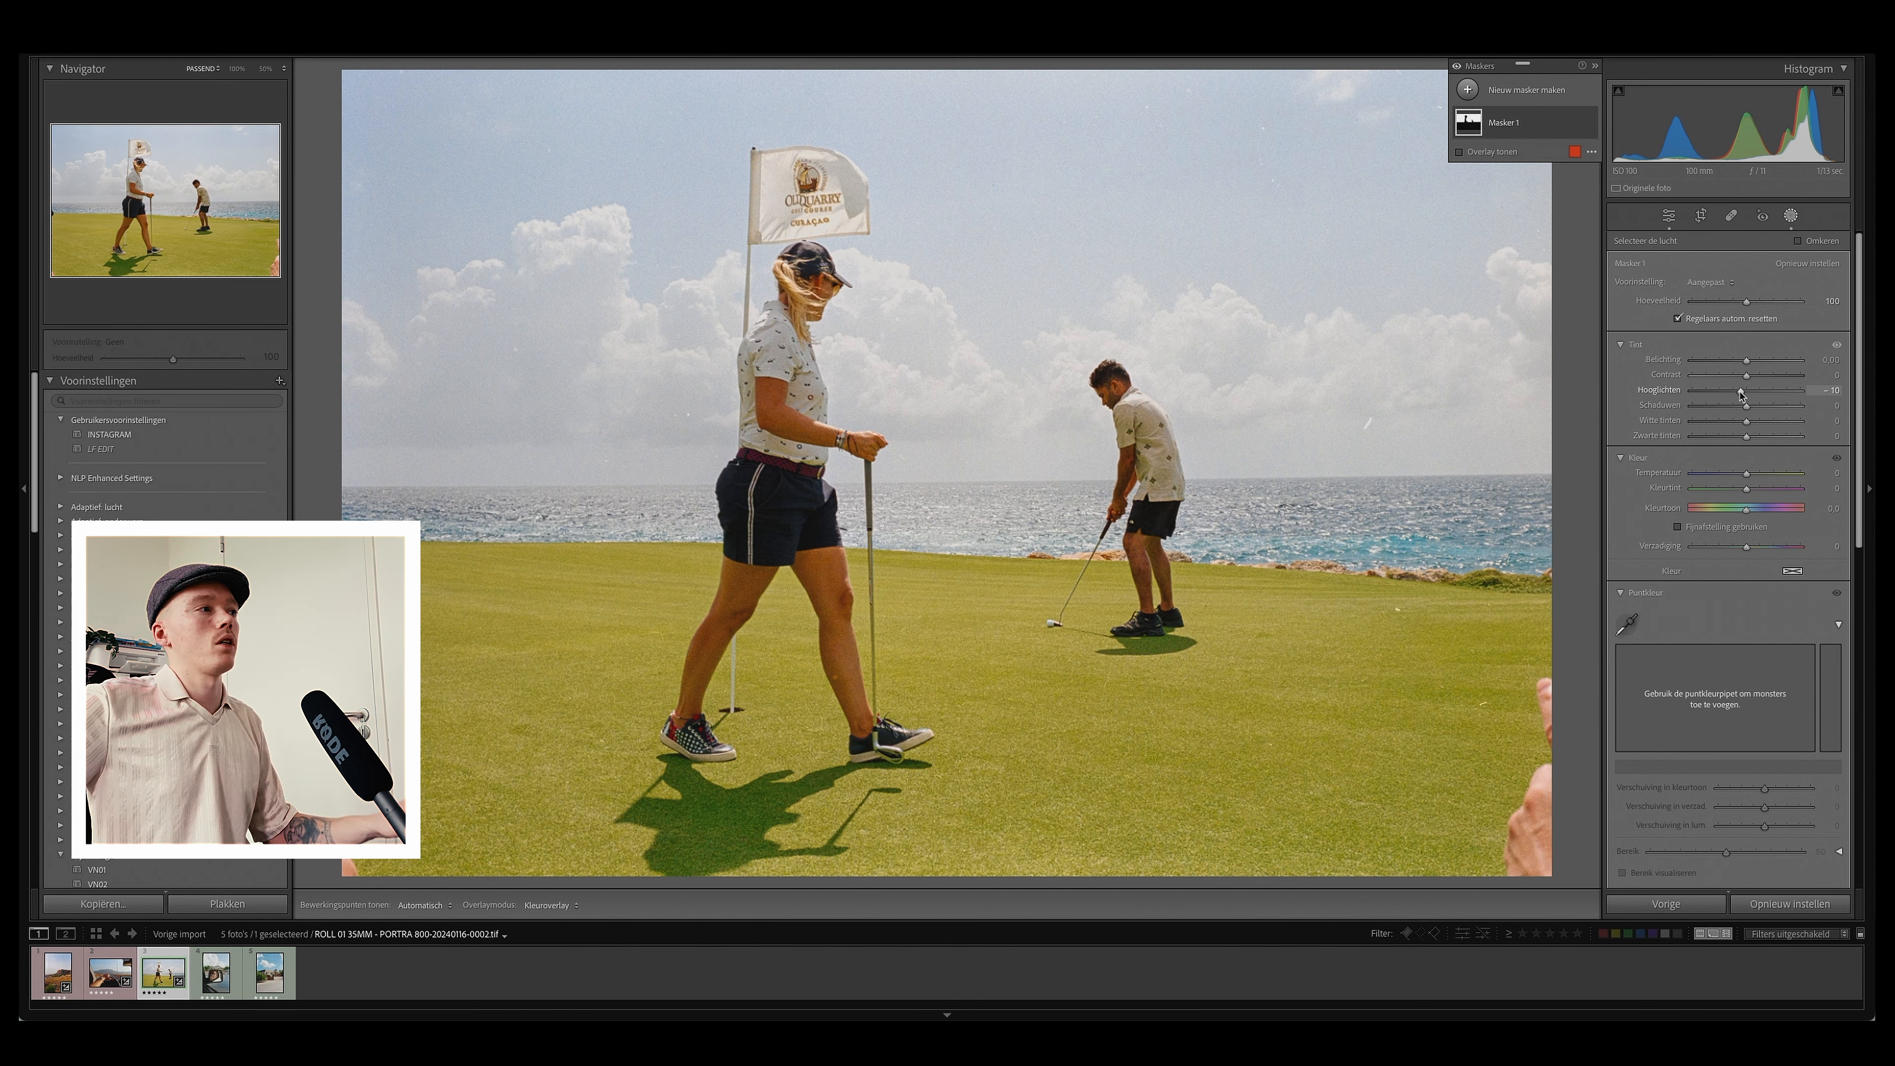
{"action": "left_click", "coordinate": [1669, 216]}
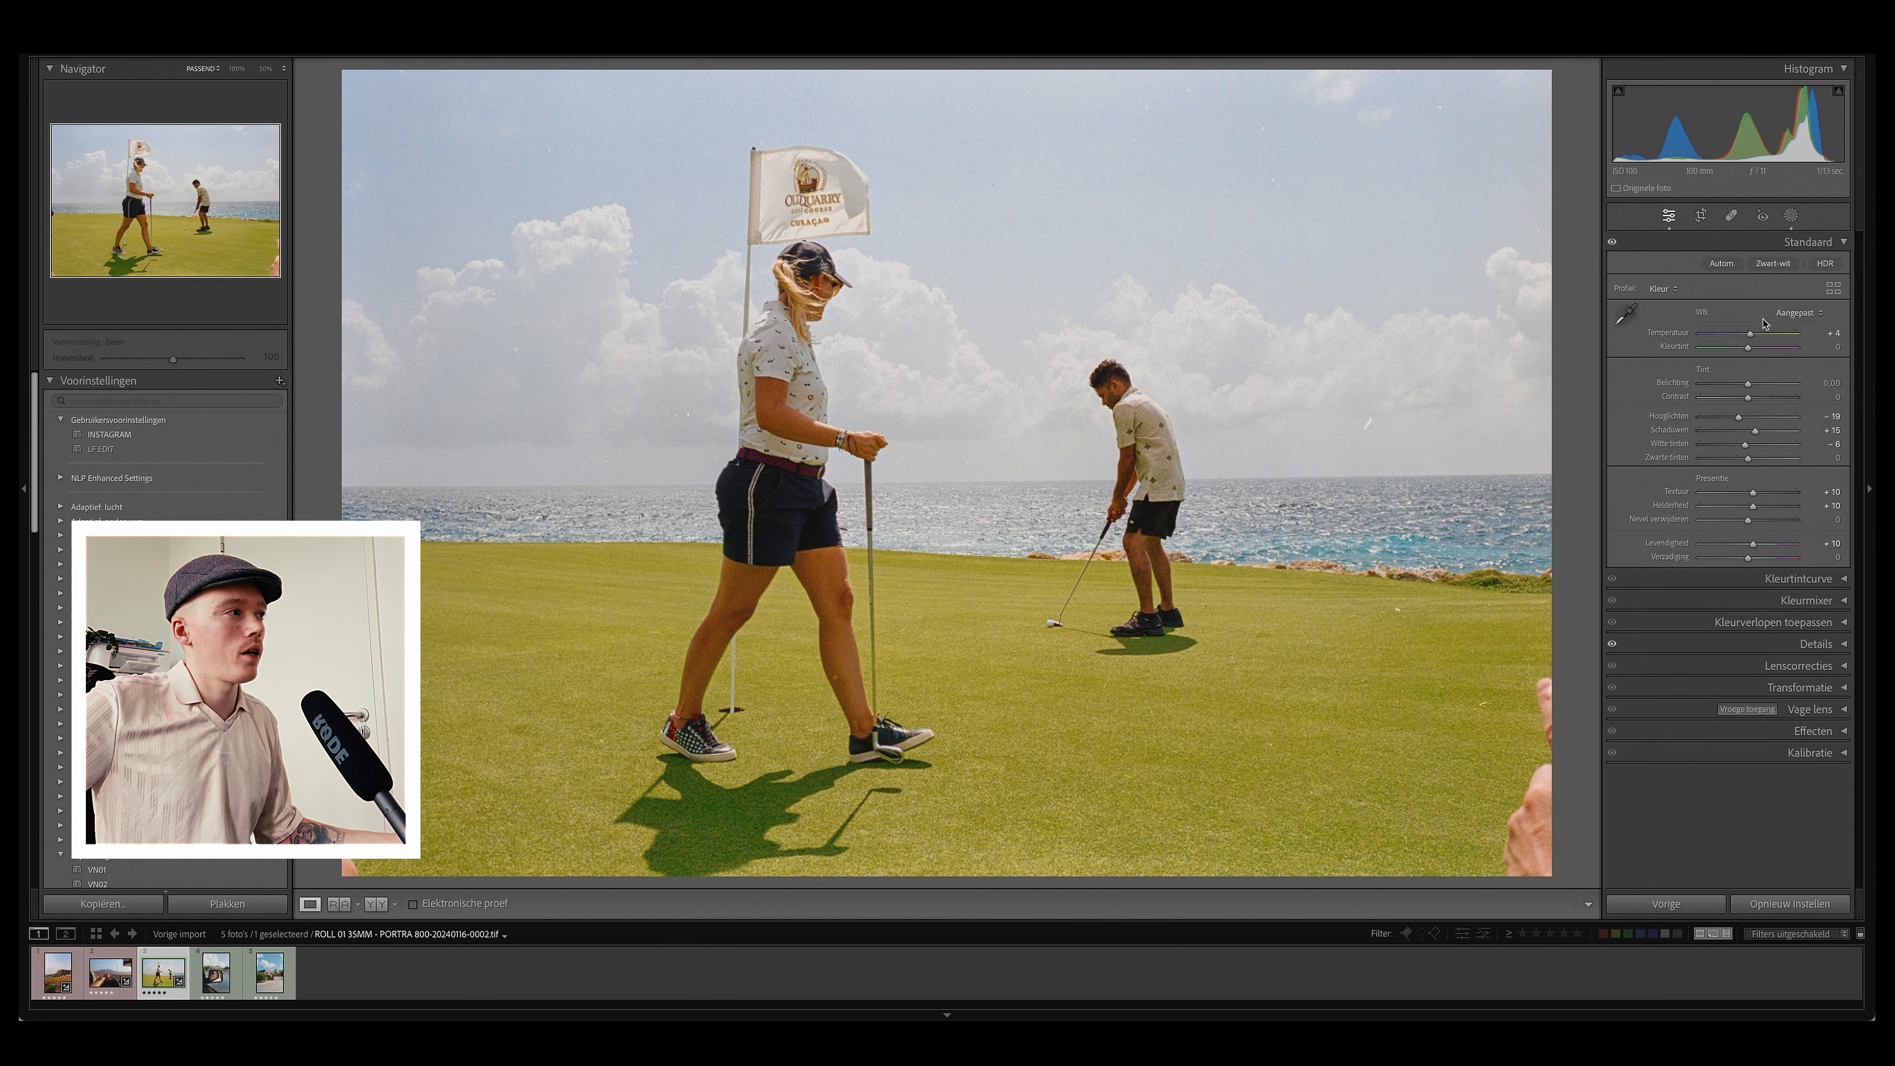
Step: Reset the overall temperature, set it to +2, and compare the before and after views
{"action": "double_click", "coordinate": [1750, 334]}
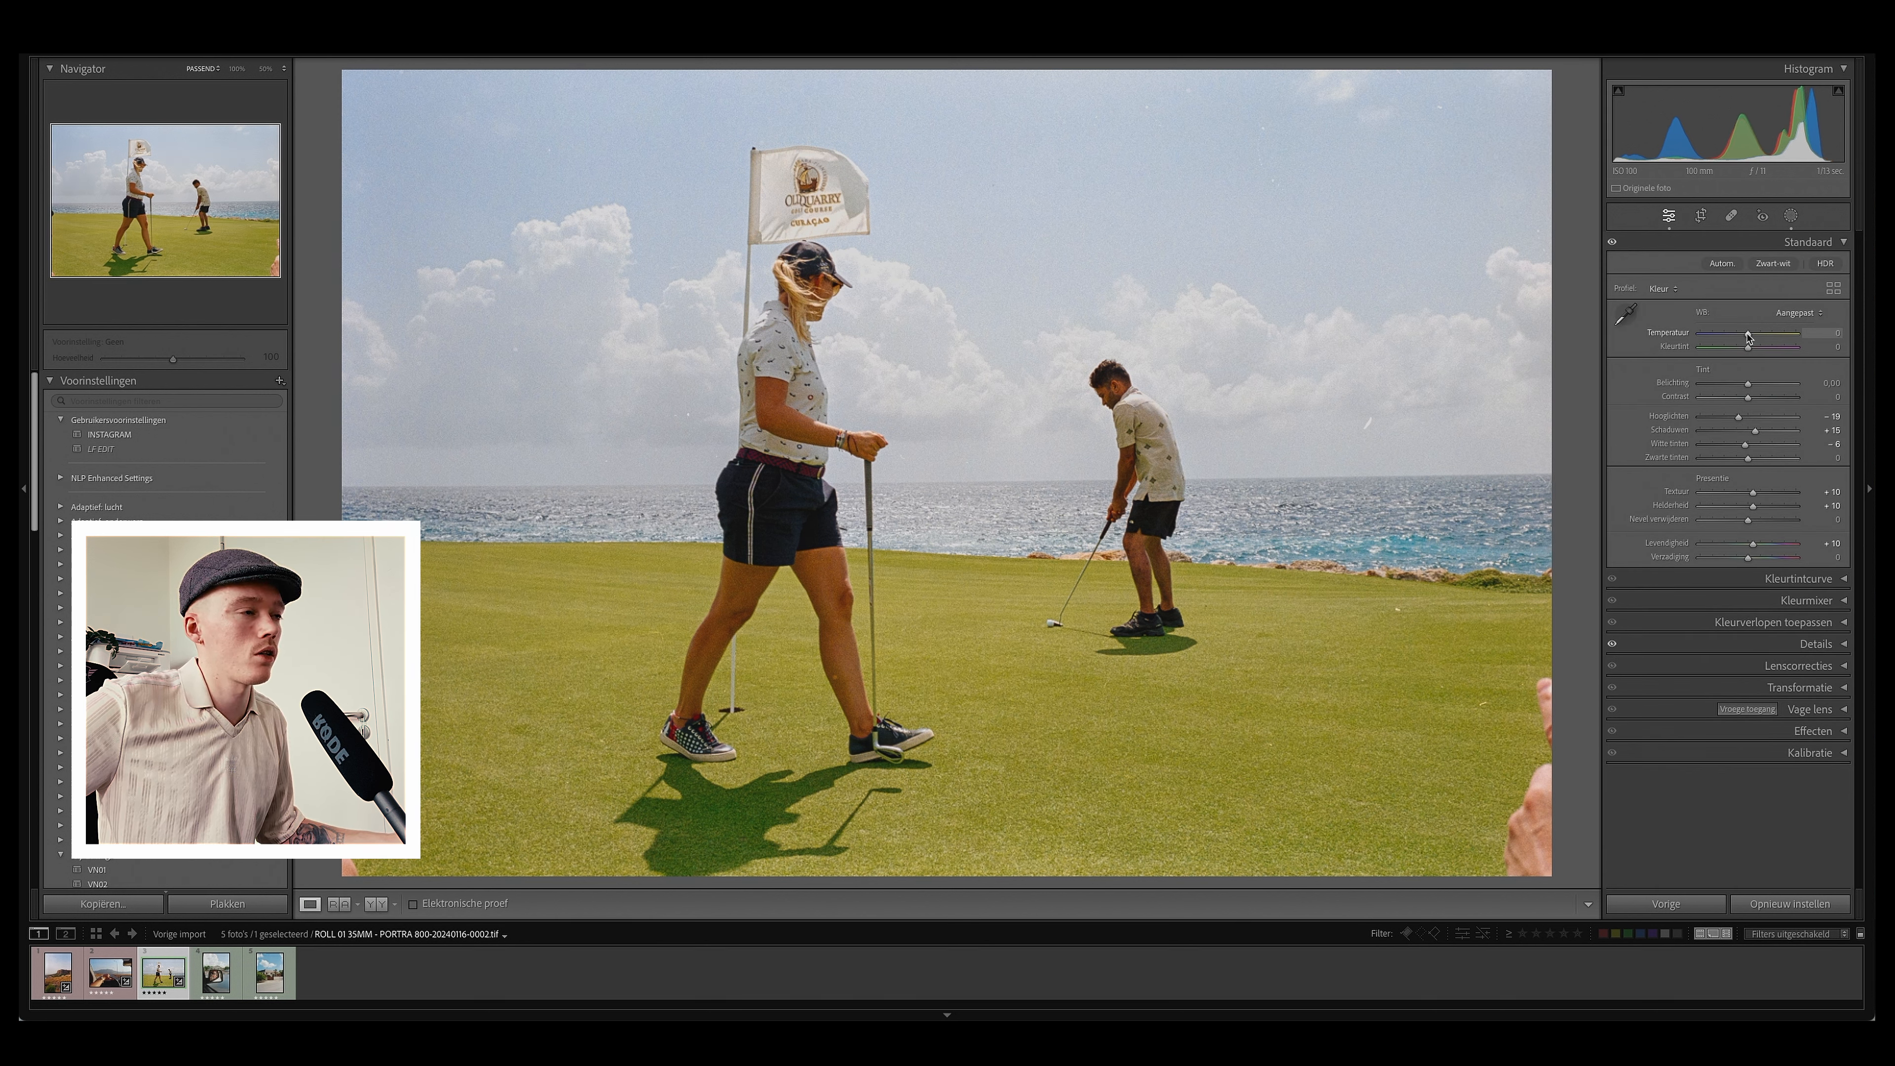
{"action": "left_click_drag", "start_coordinate": [1749, 337], "coordinate": [1750, 336]}
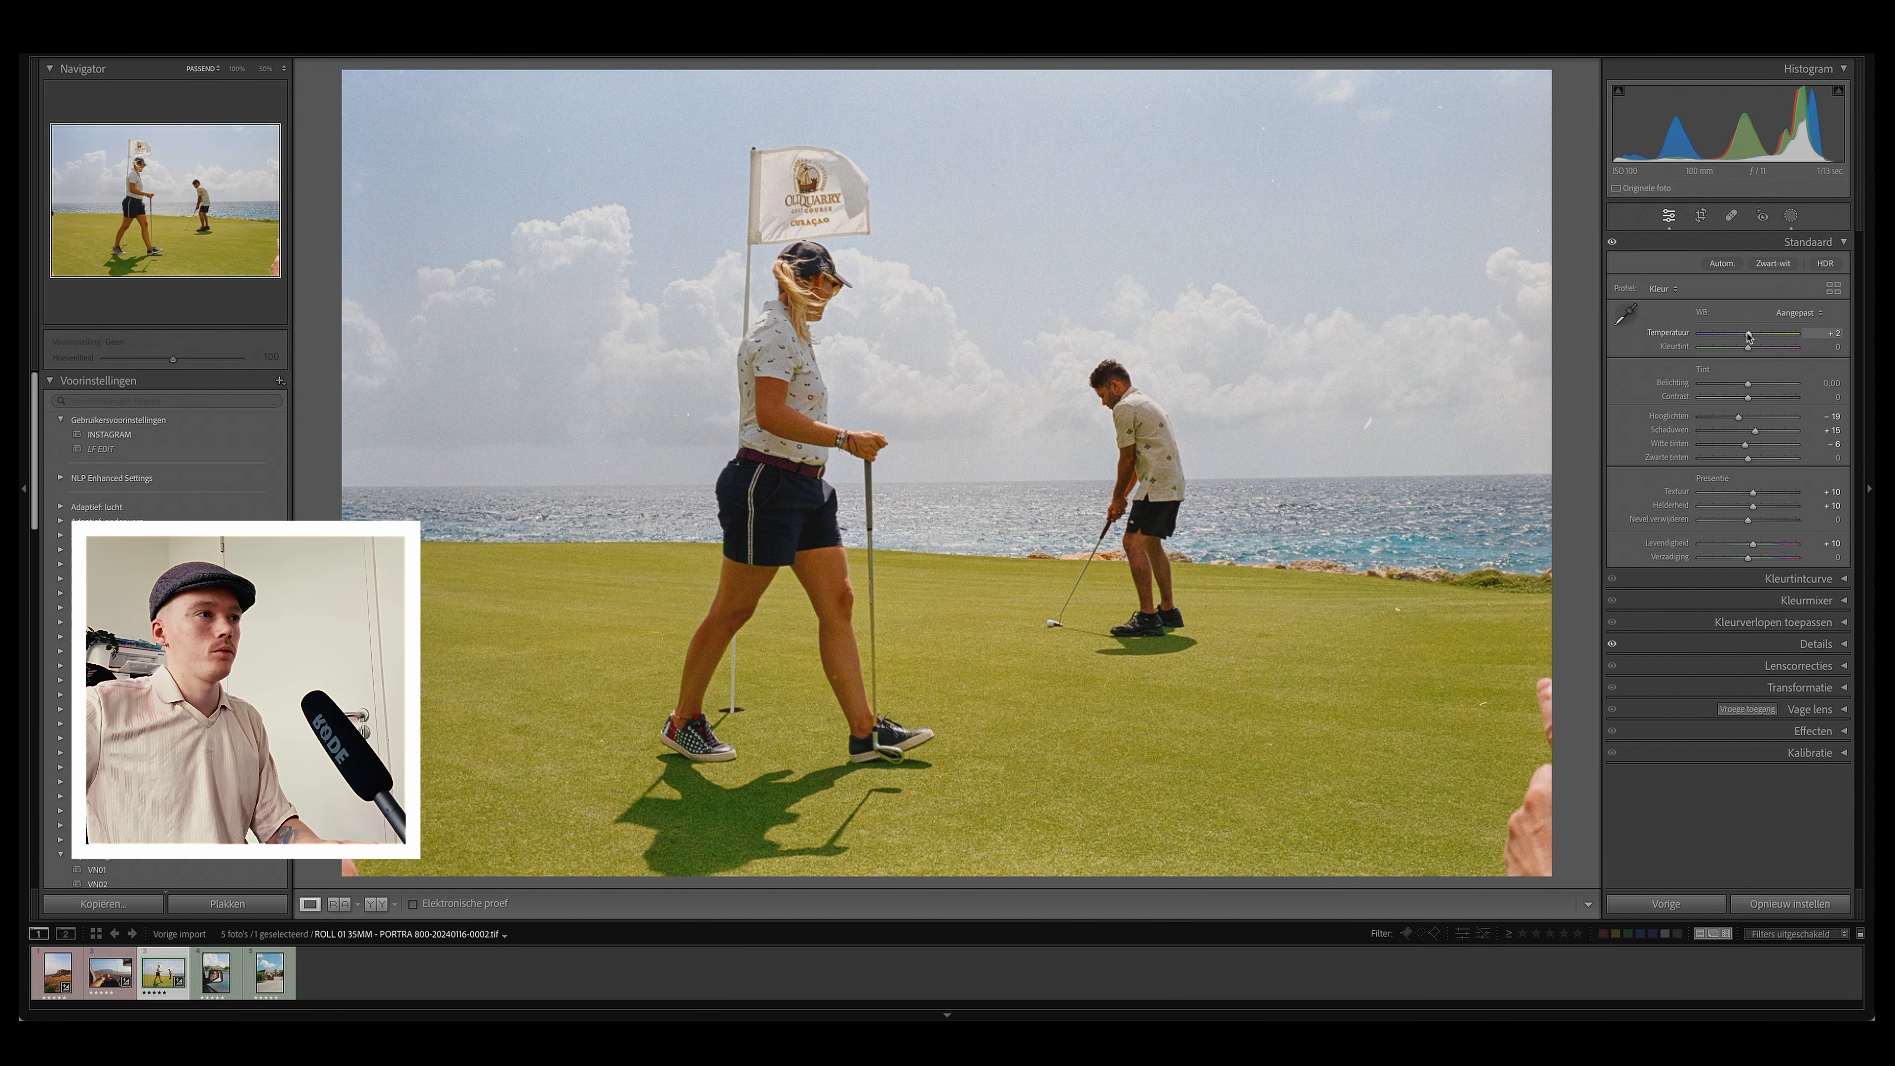
{"action": "key", "text": "backslash"}
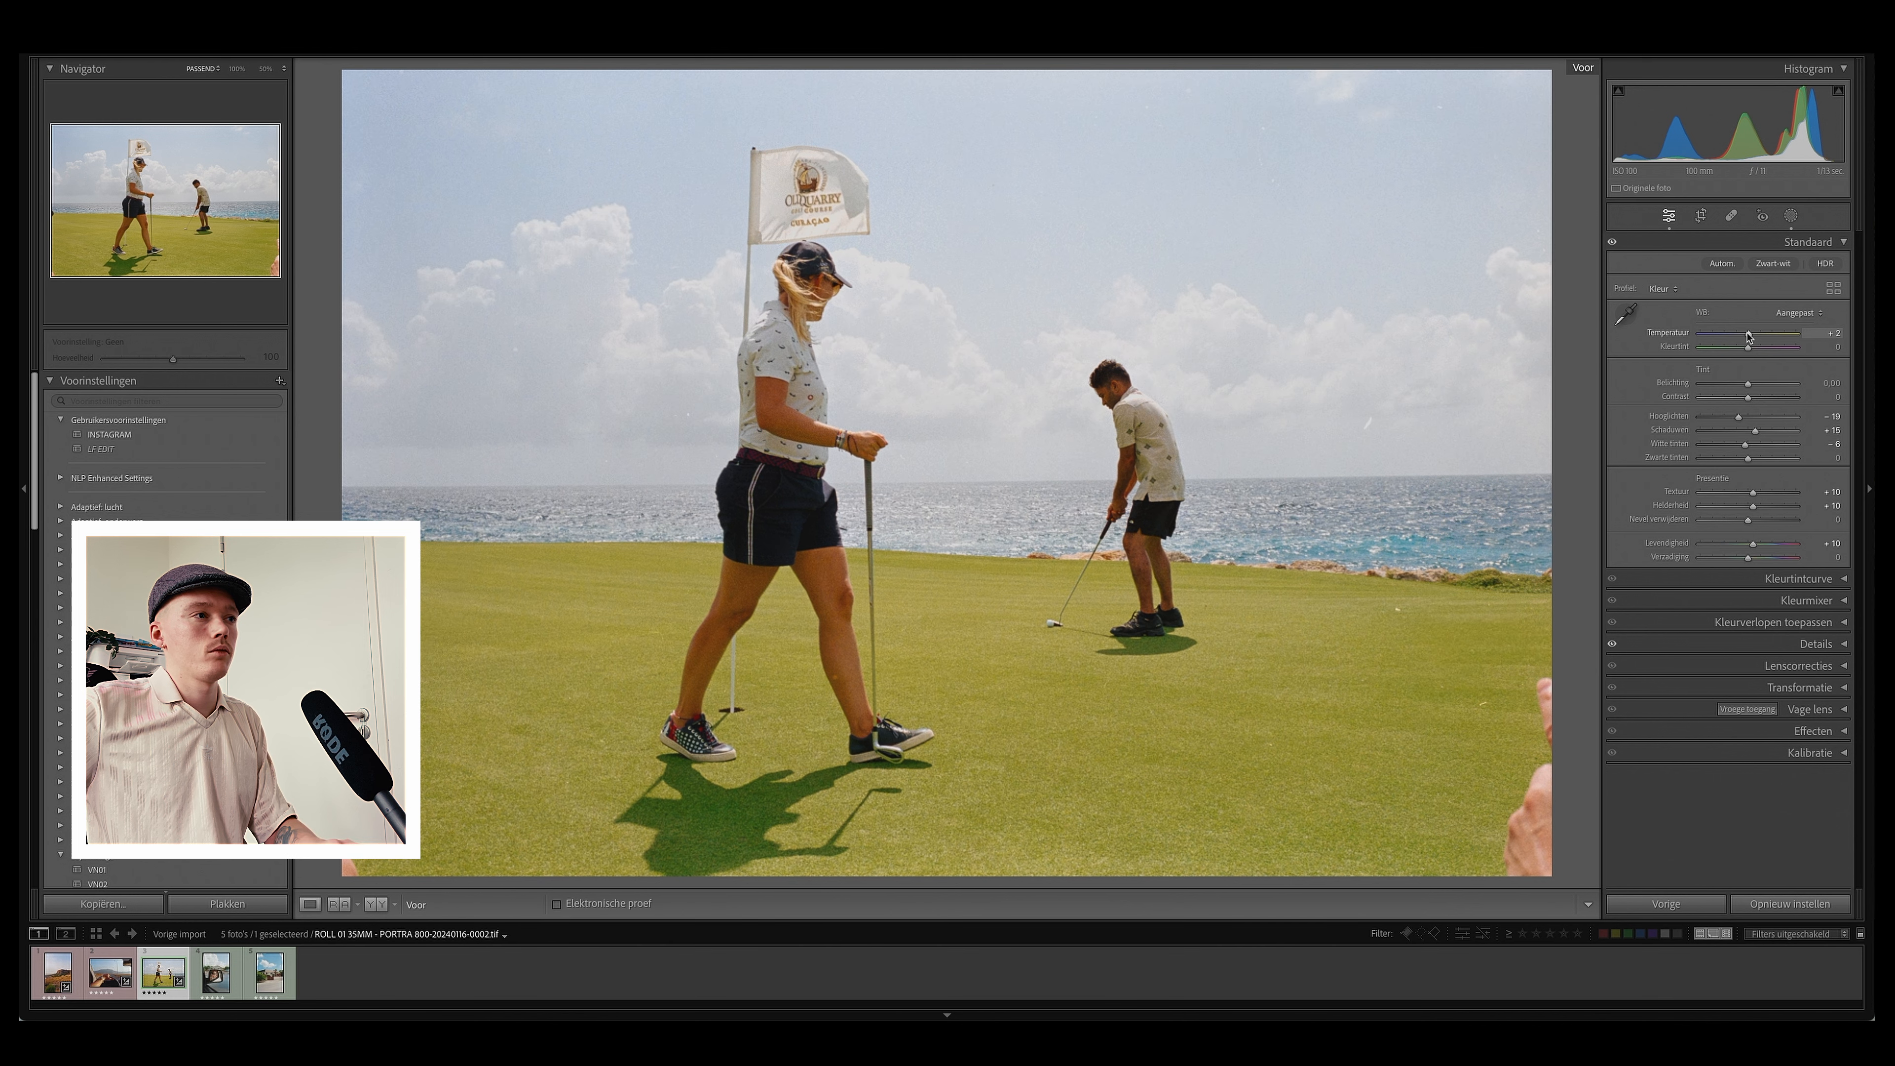
{"action": "key", "text": "backslash"}
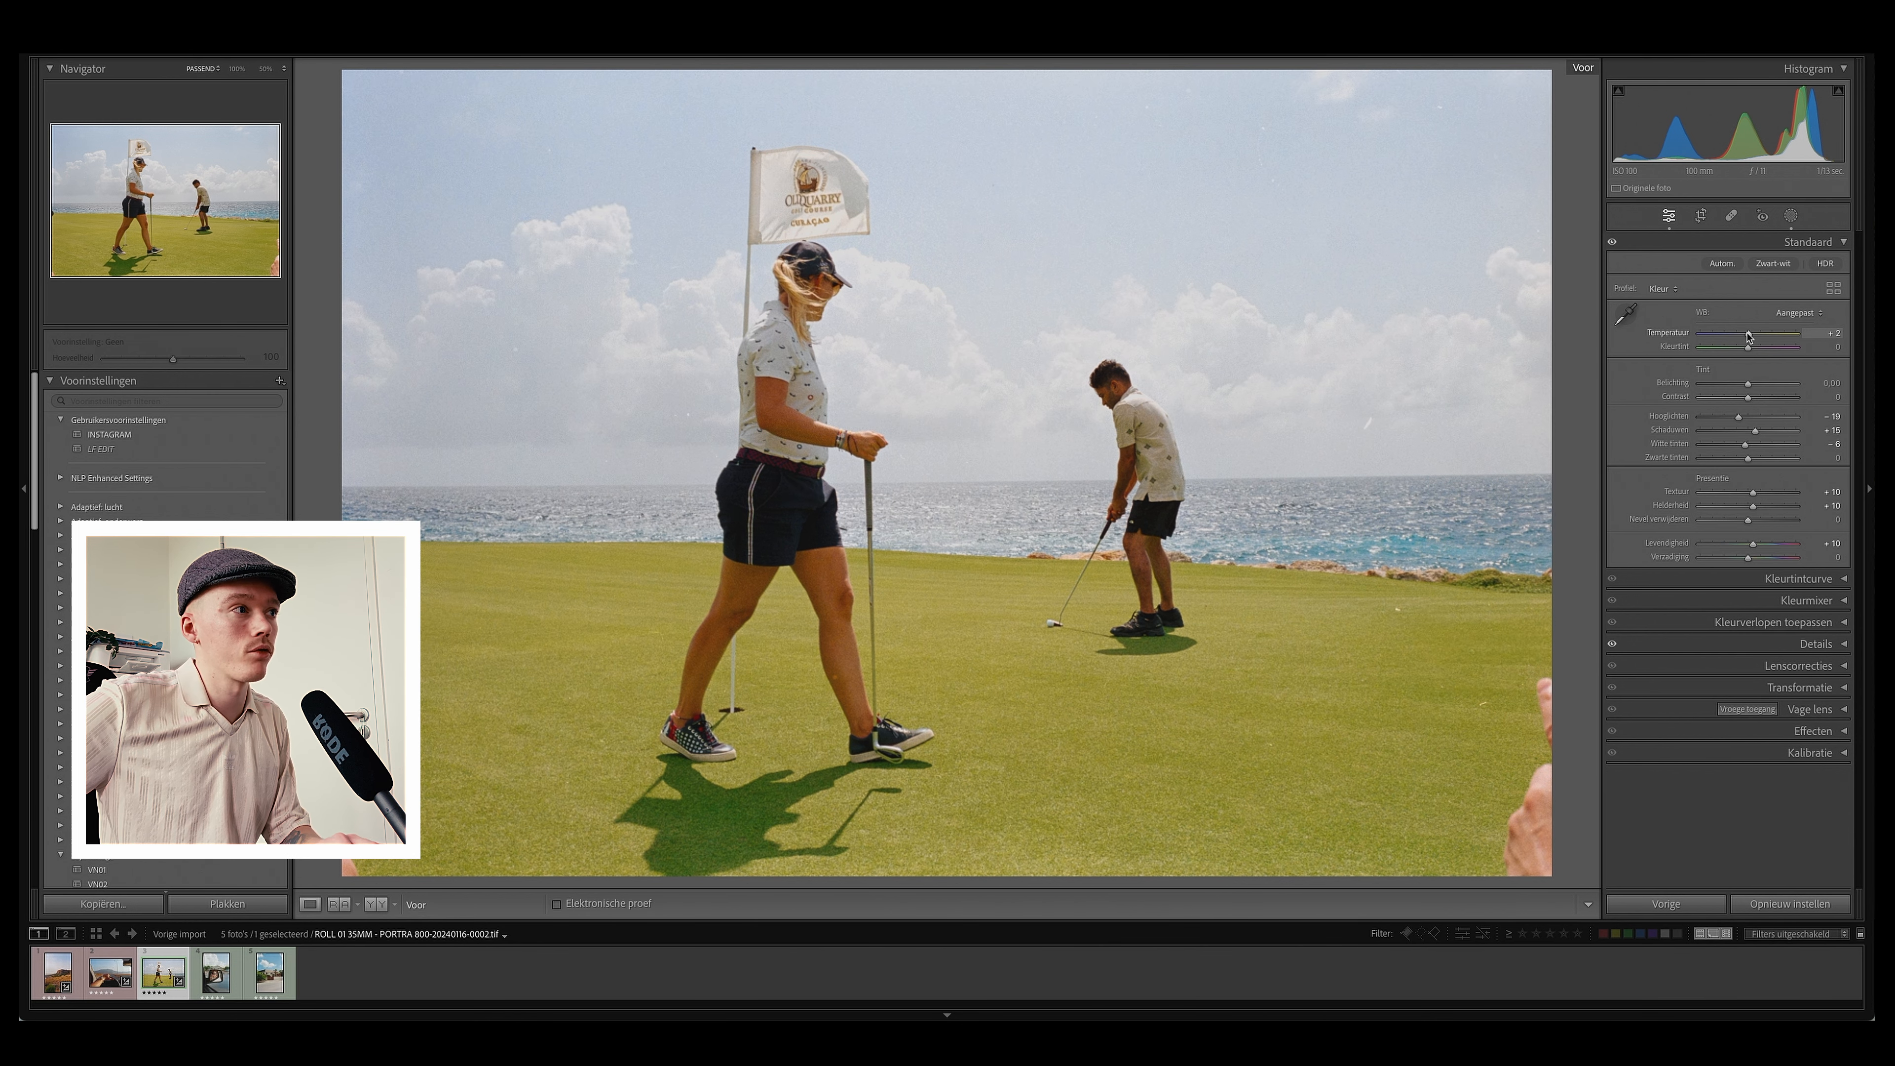
Step: Add a linear gradient mask from the bottom of the photo up toward the horizon and adjust its tone
{"action": "left_click", "coordinate": [1791, 216]}
{"action": "left_click", "coordinate": [1466, 91]}
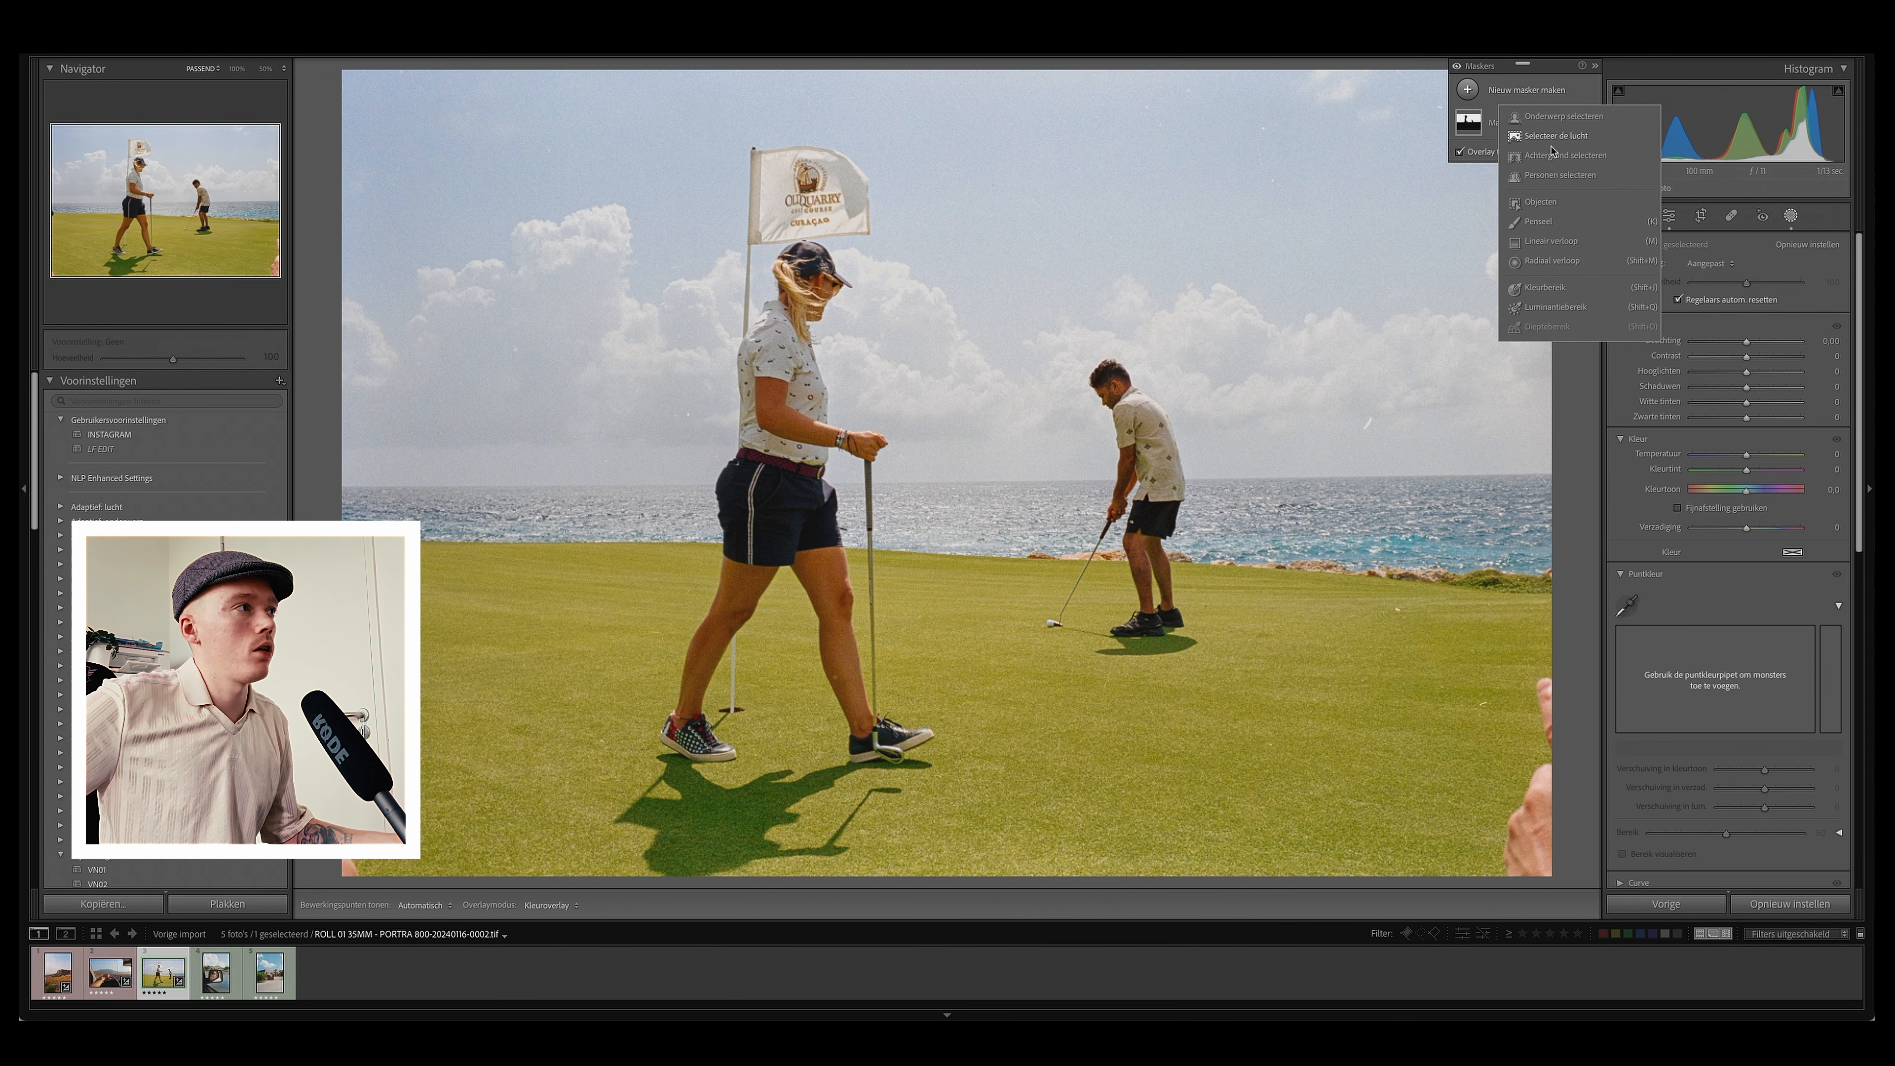
{"action": "left_click", "coordinate": [1552, 241]}
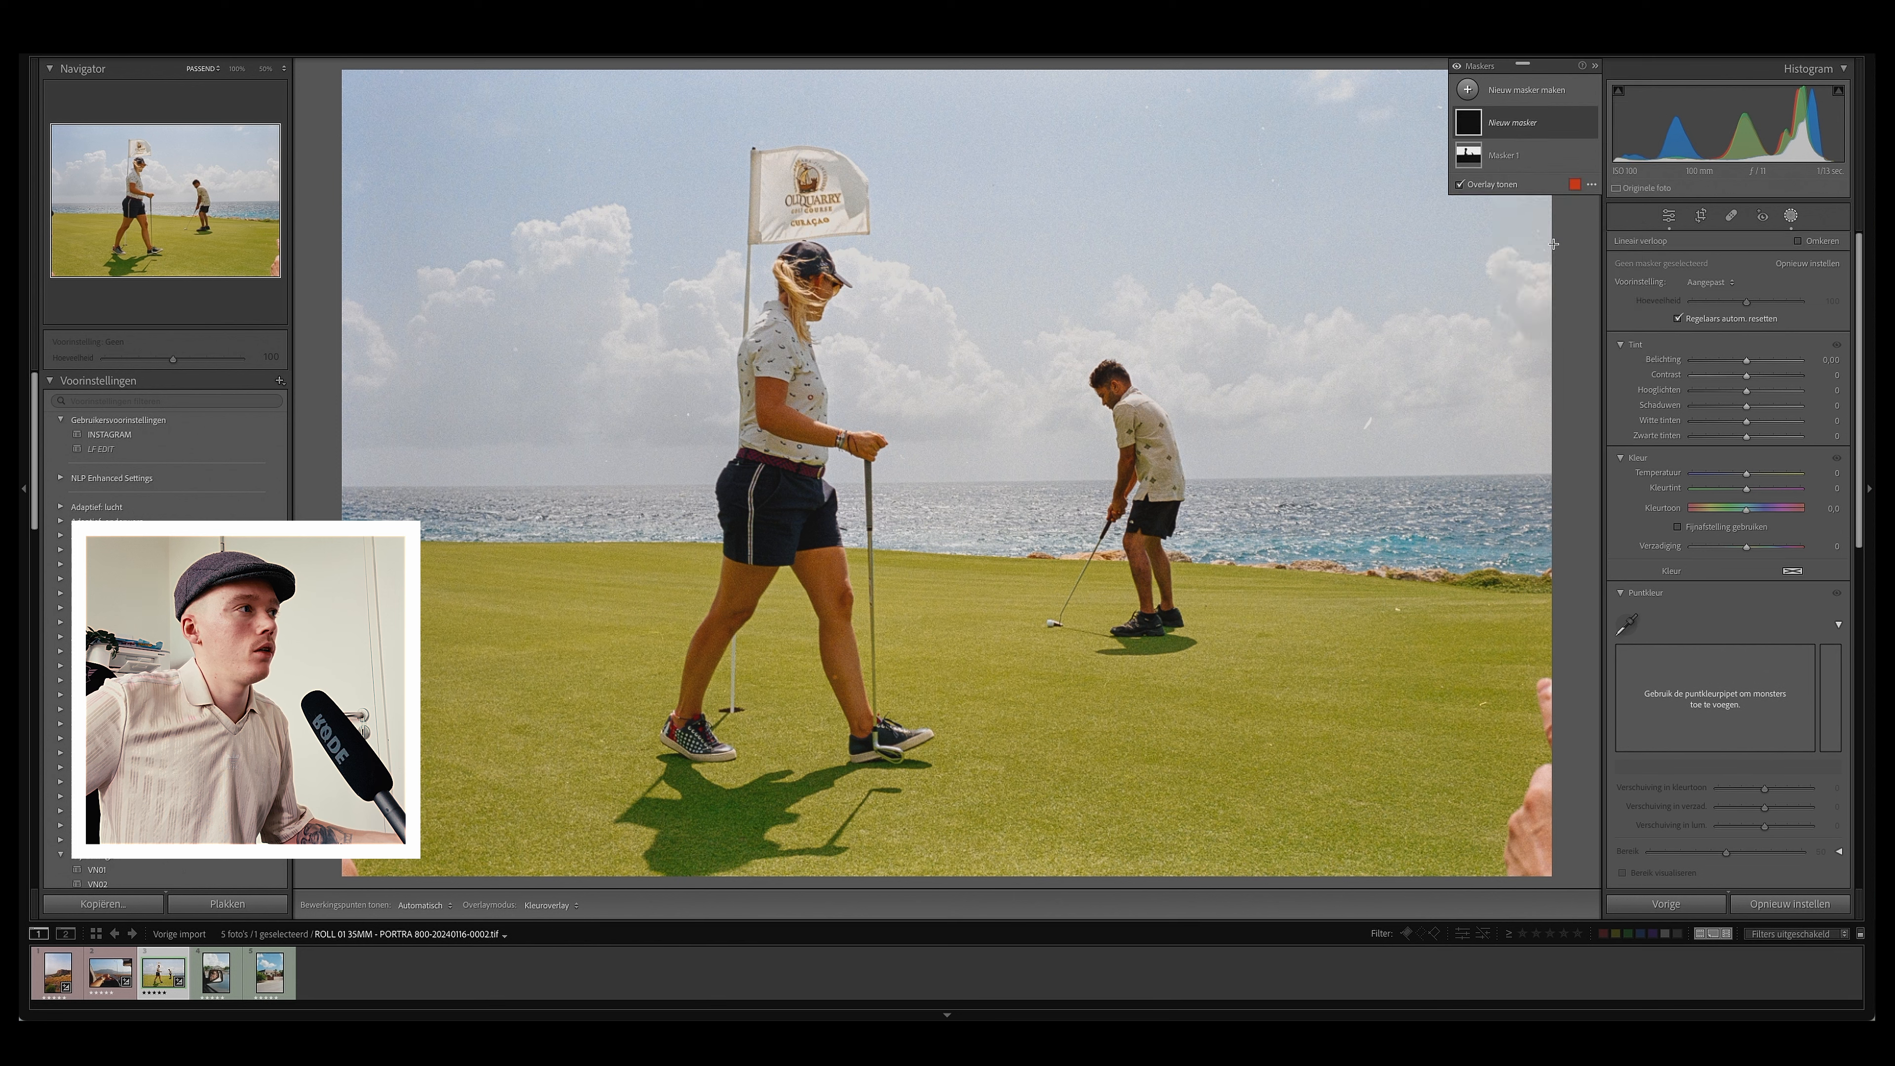
{"action": "left_click_drag", "start_coordinate": [926, 831], "coordinate": [924, 325]}
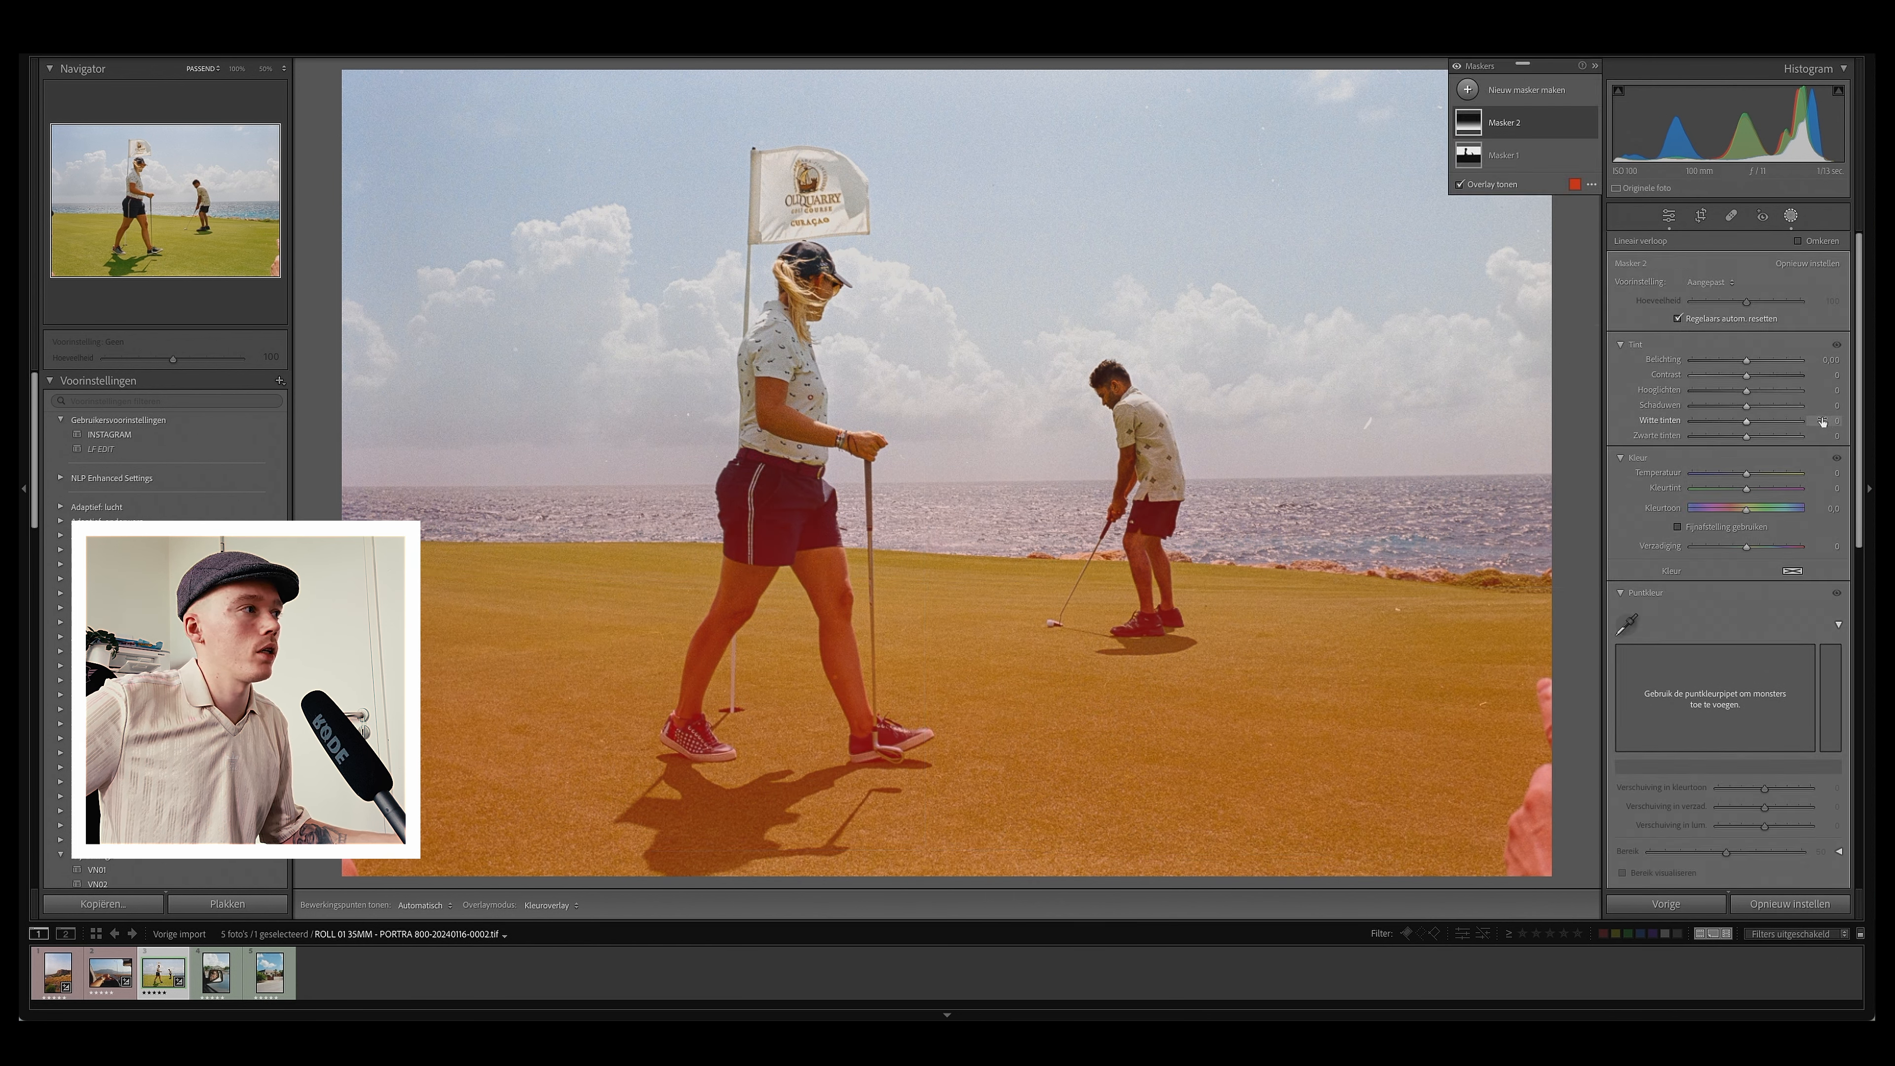
{"action": "left_click_drag", "start_coordinate": [1747, 393], "coordinate": [1802, 385]}
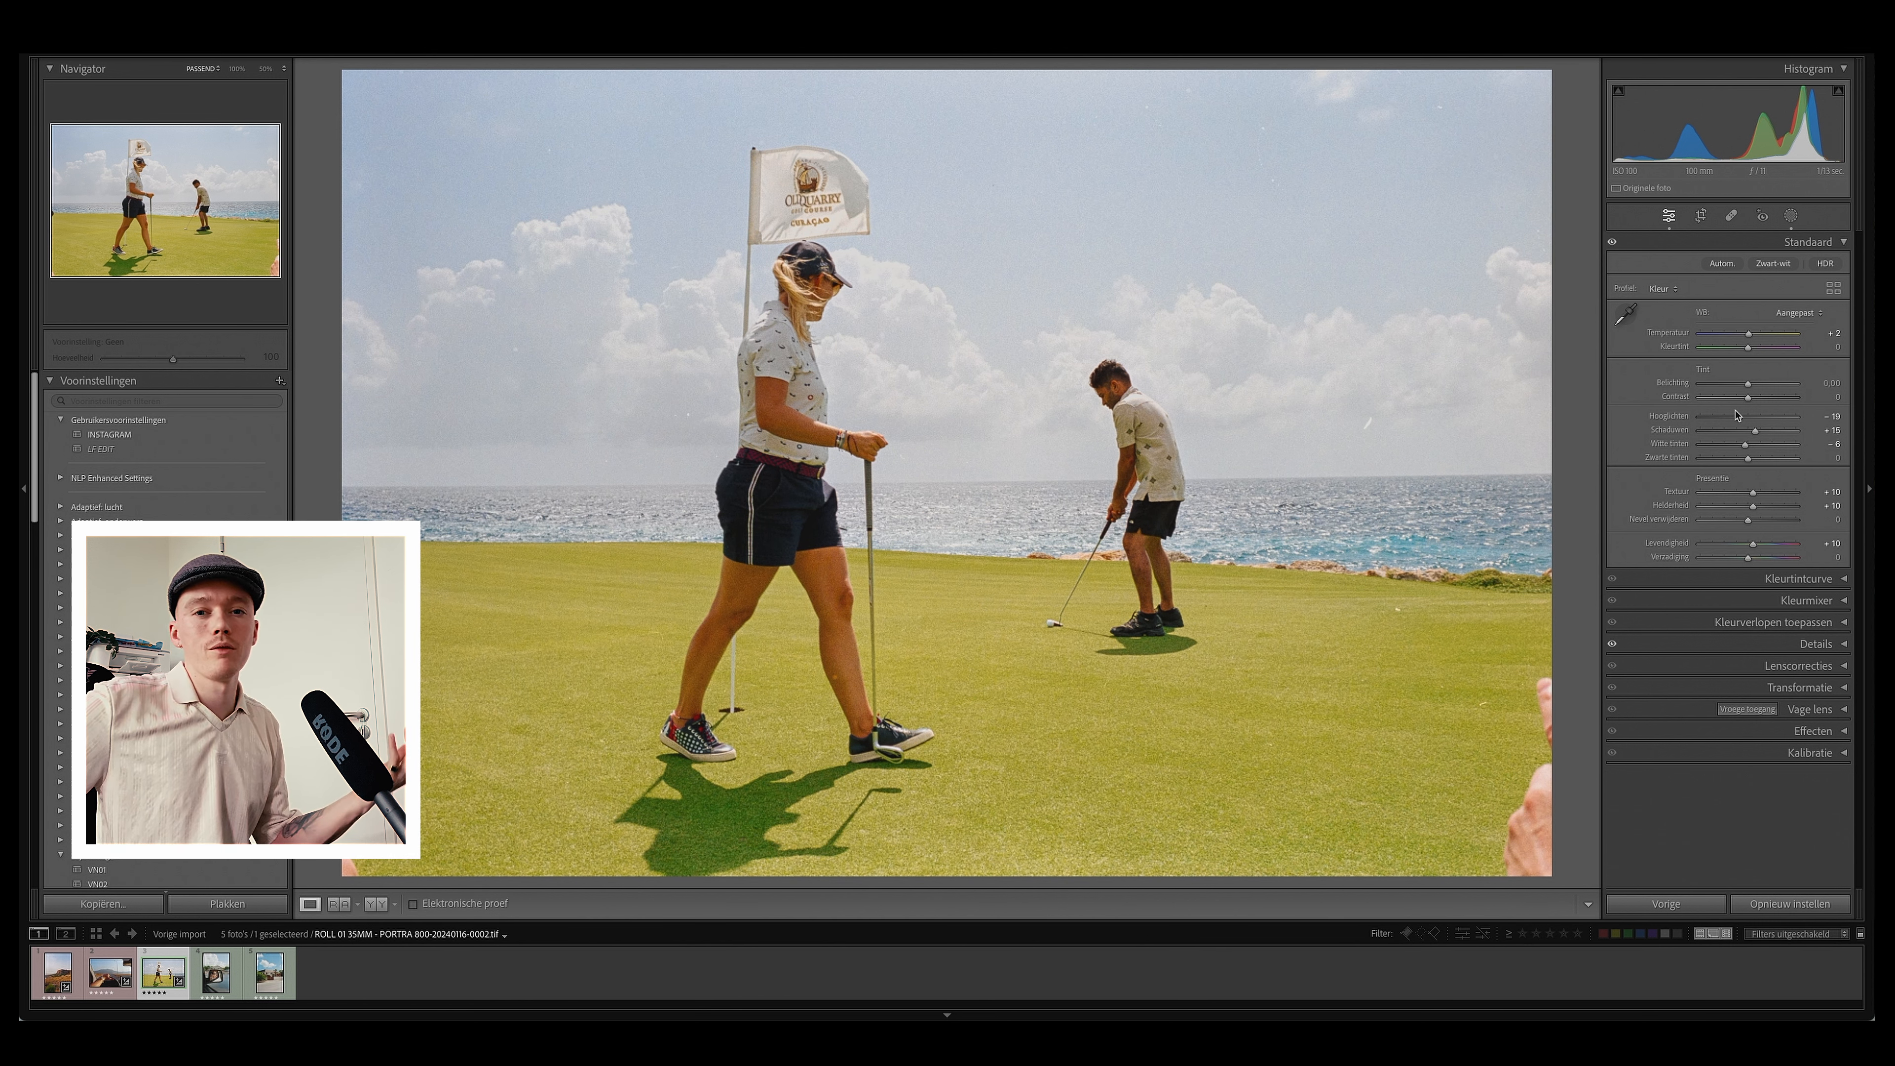
Step: Switch to the car-mirror selfie photo and nudge its white balance slightly warmer in the basic panel
{"action": "key", "text": "q"}
{"action": "key", "text": "backslash"}
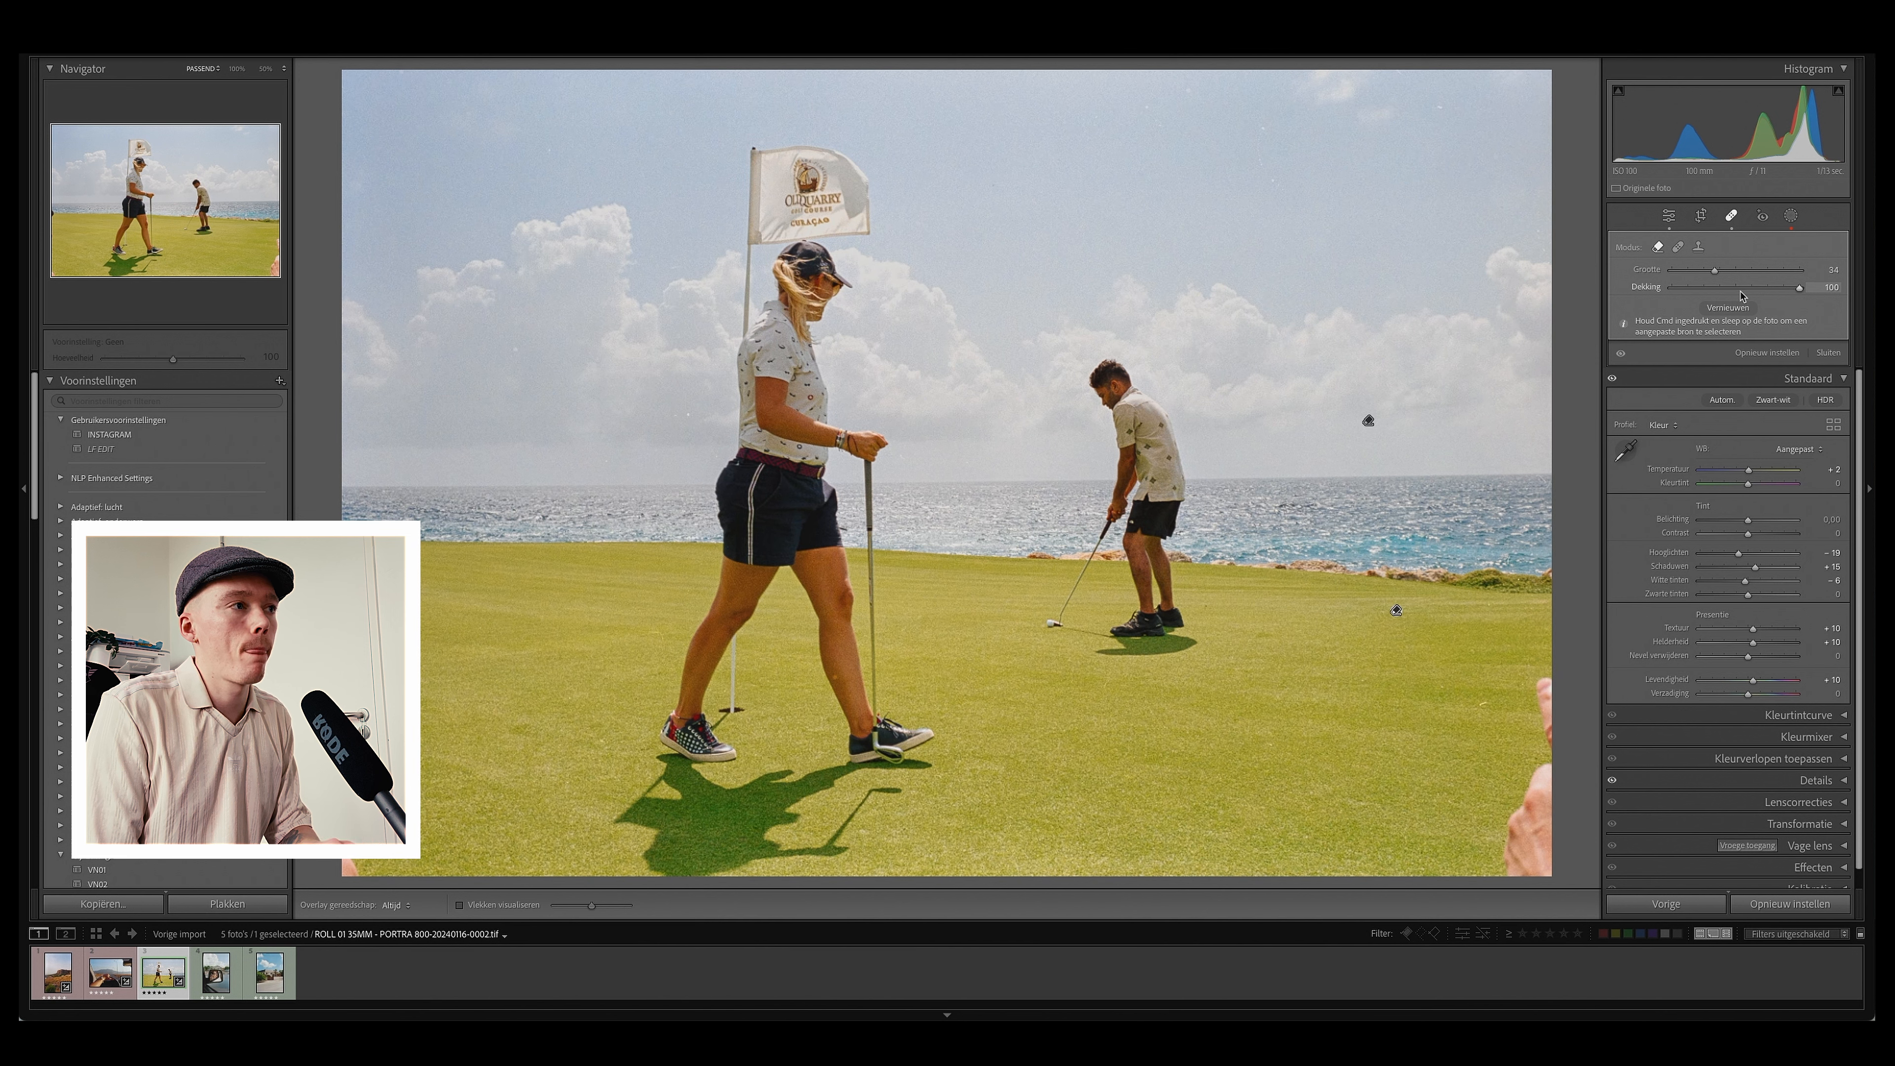
{"action": "left_click", "coordinate": [218, 984]}
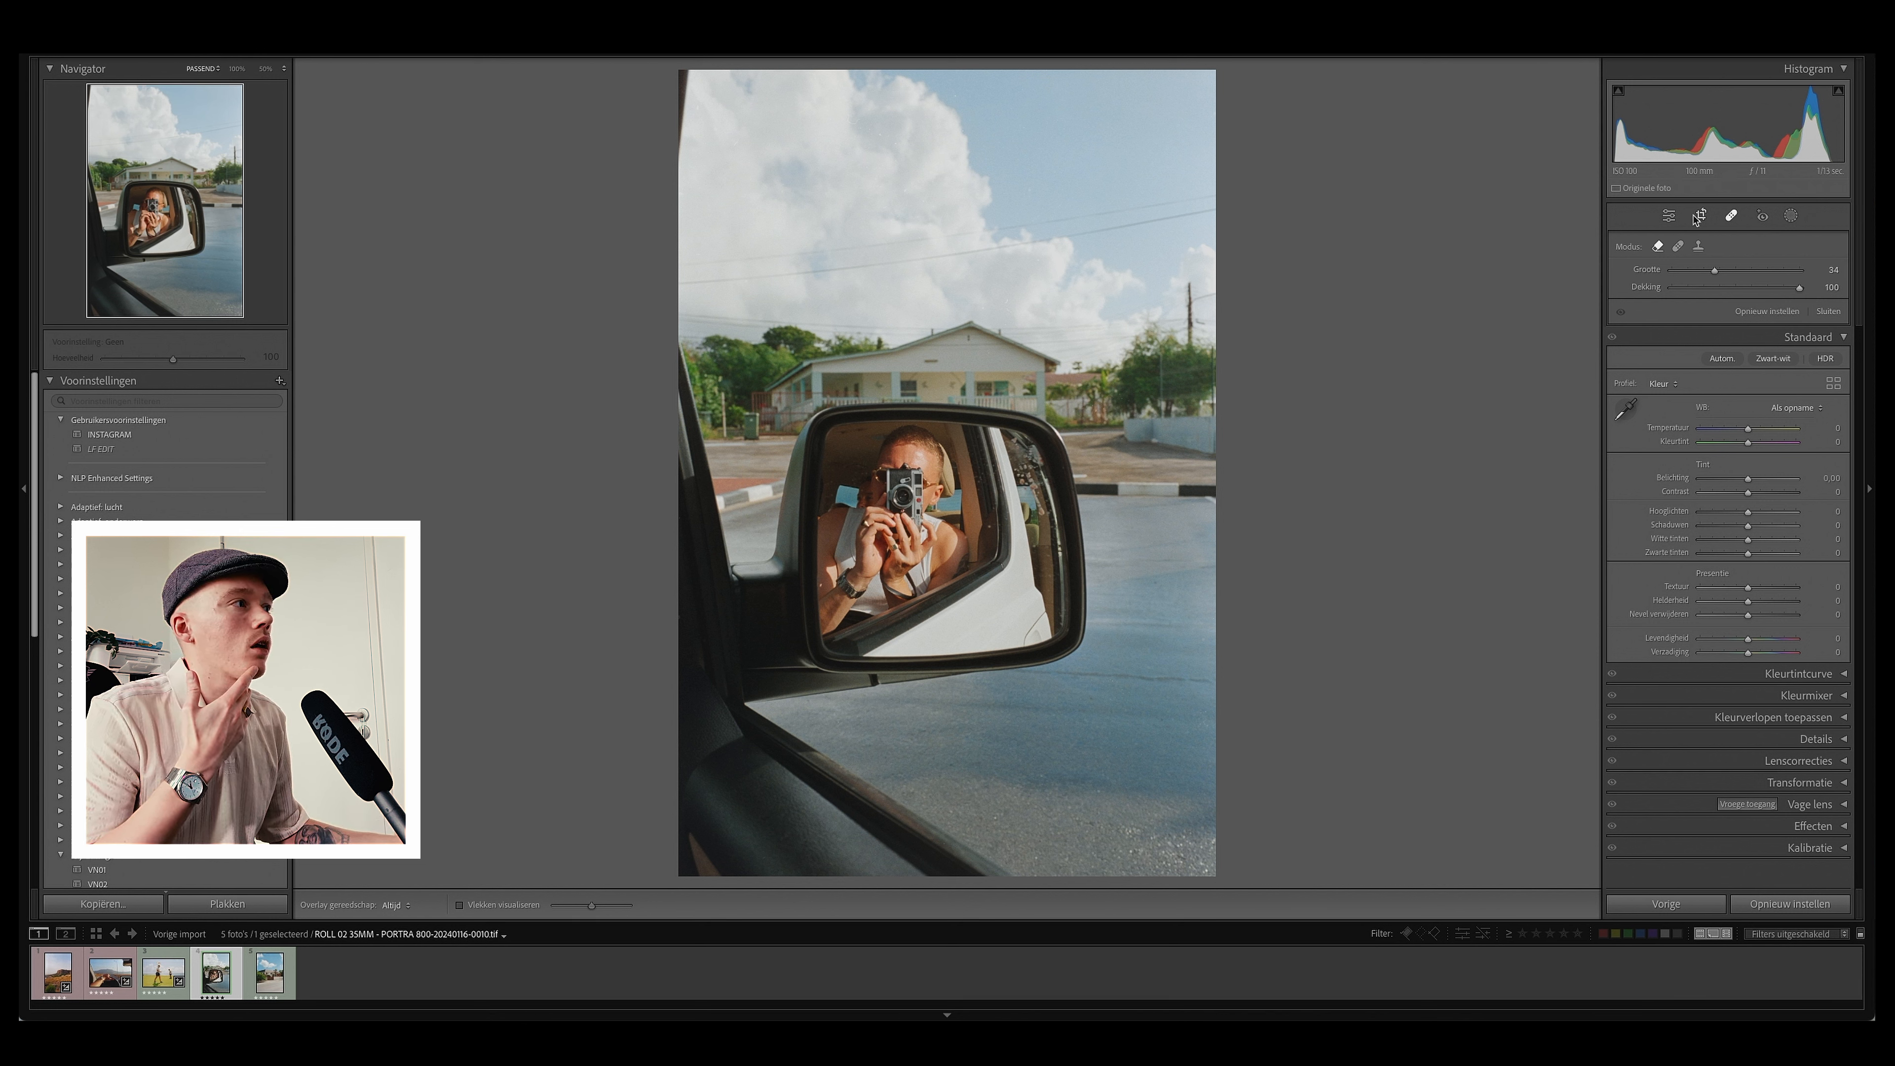
{"action": "left_click", "coordinate": [1675, 222]}
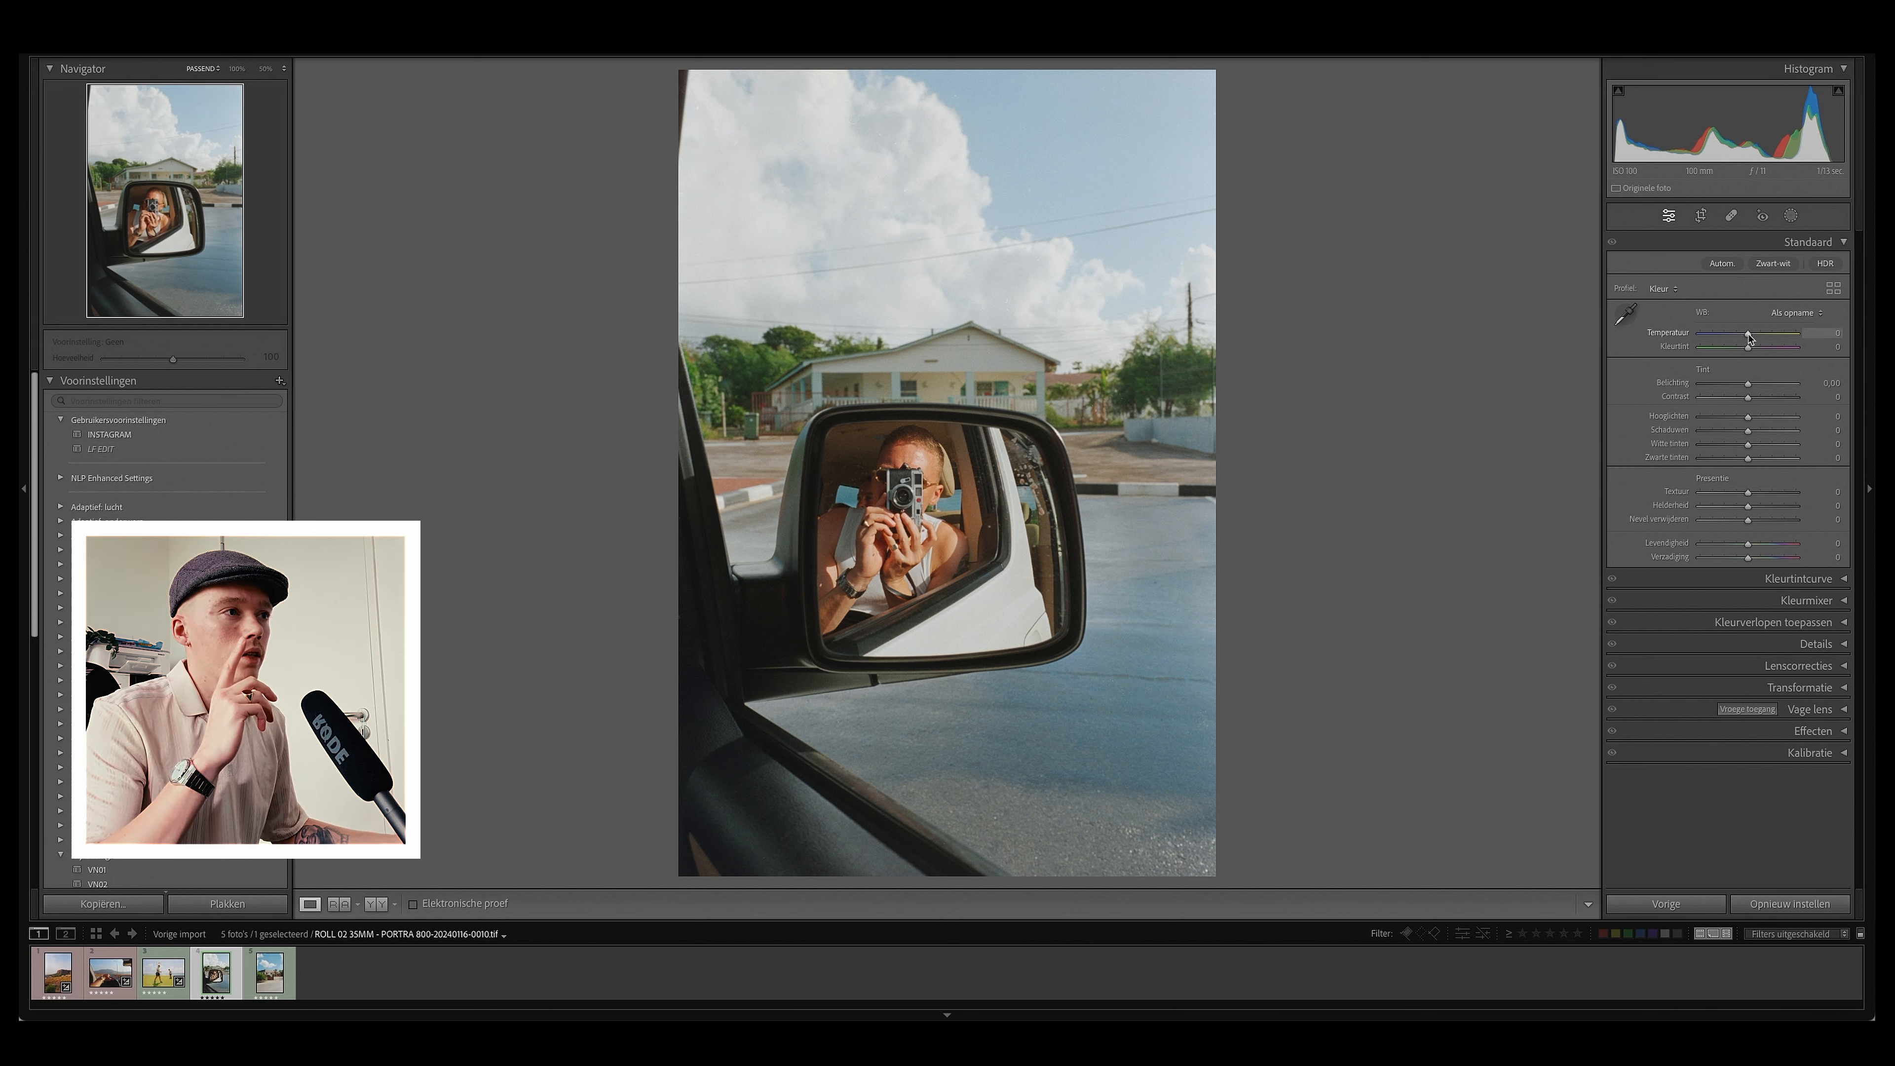
{"action": "left_click_drag", "start_coordinate": [1750, 338], "coordinate": [1751, 350]}
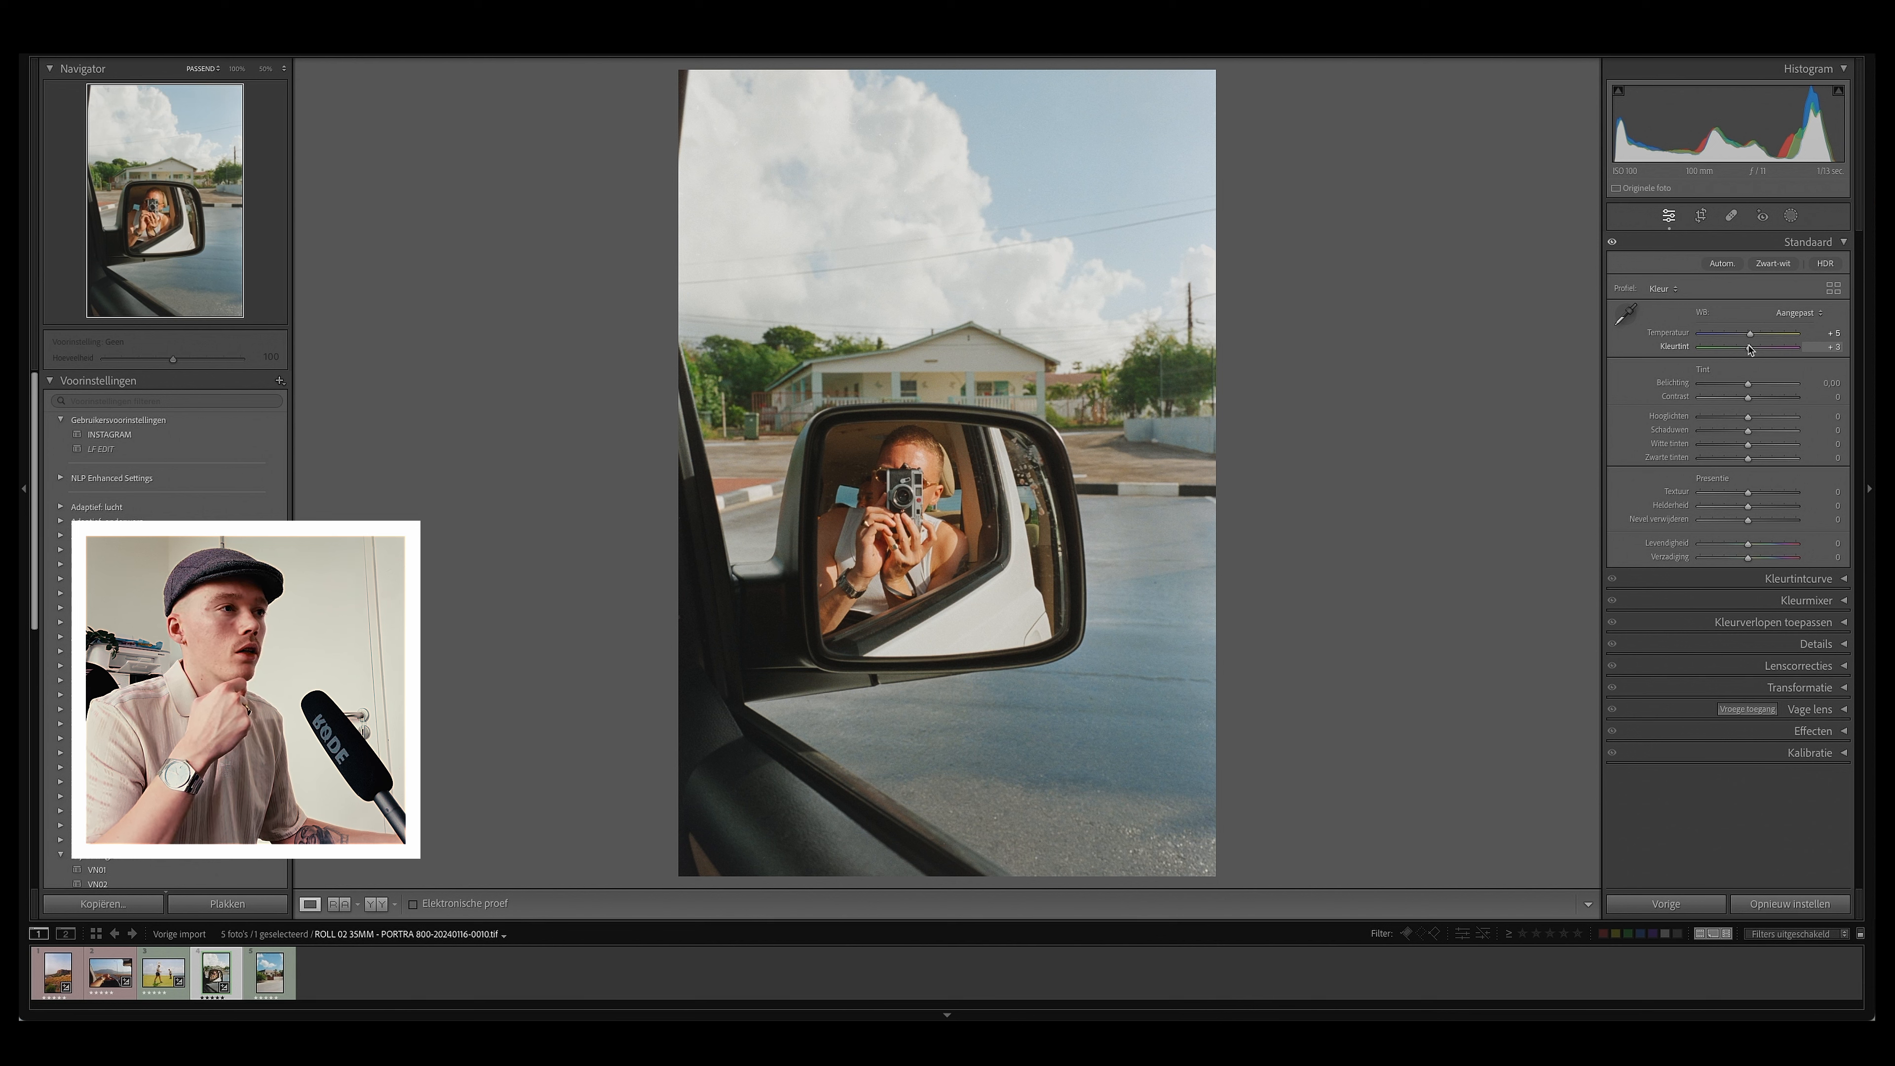
Step: Compare before and after views, then raise highlights to +15 and shadows to +13
{"action": "key", "text": "backslash"}
{"action": "key", "text": "backslash"}
{"action": "key", "text": "backslash"}
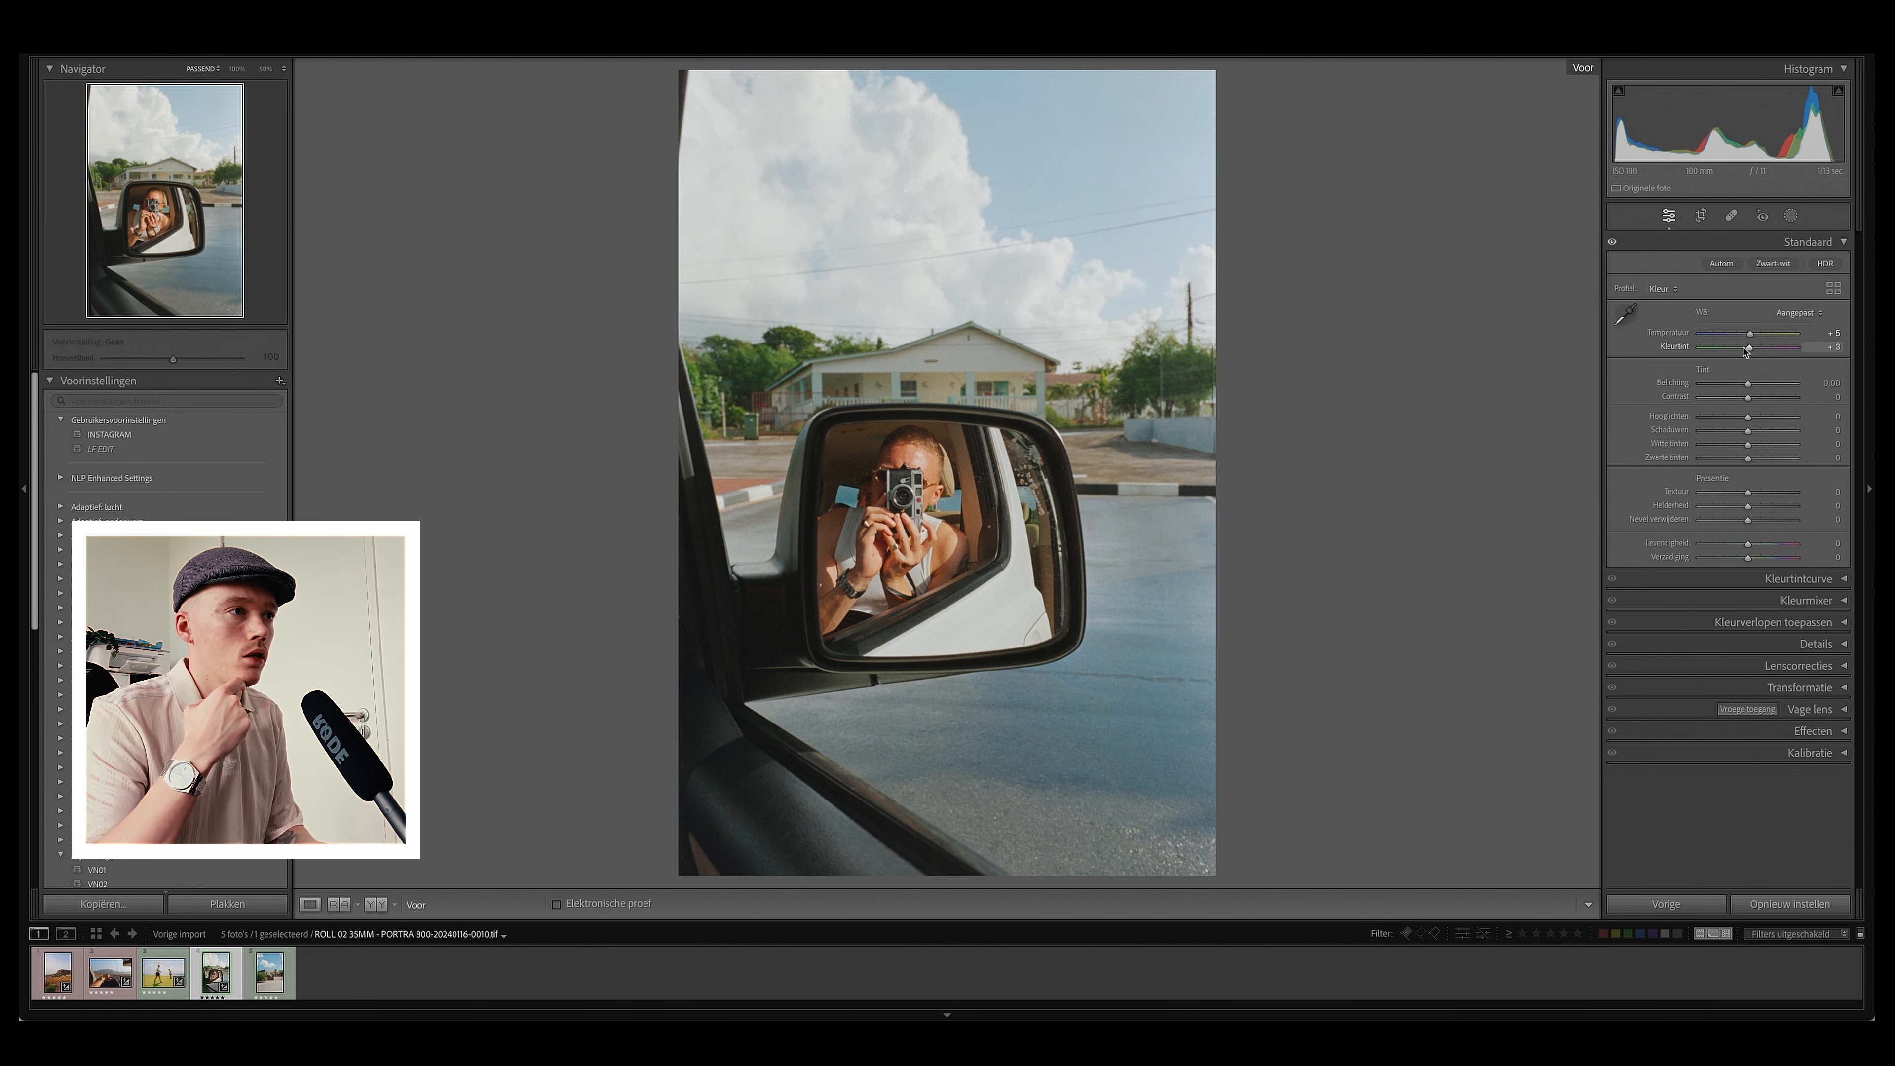
{"action": "key", "text": "backslash"}
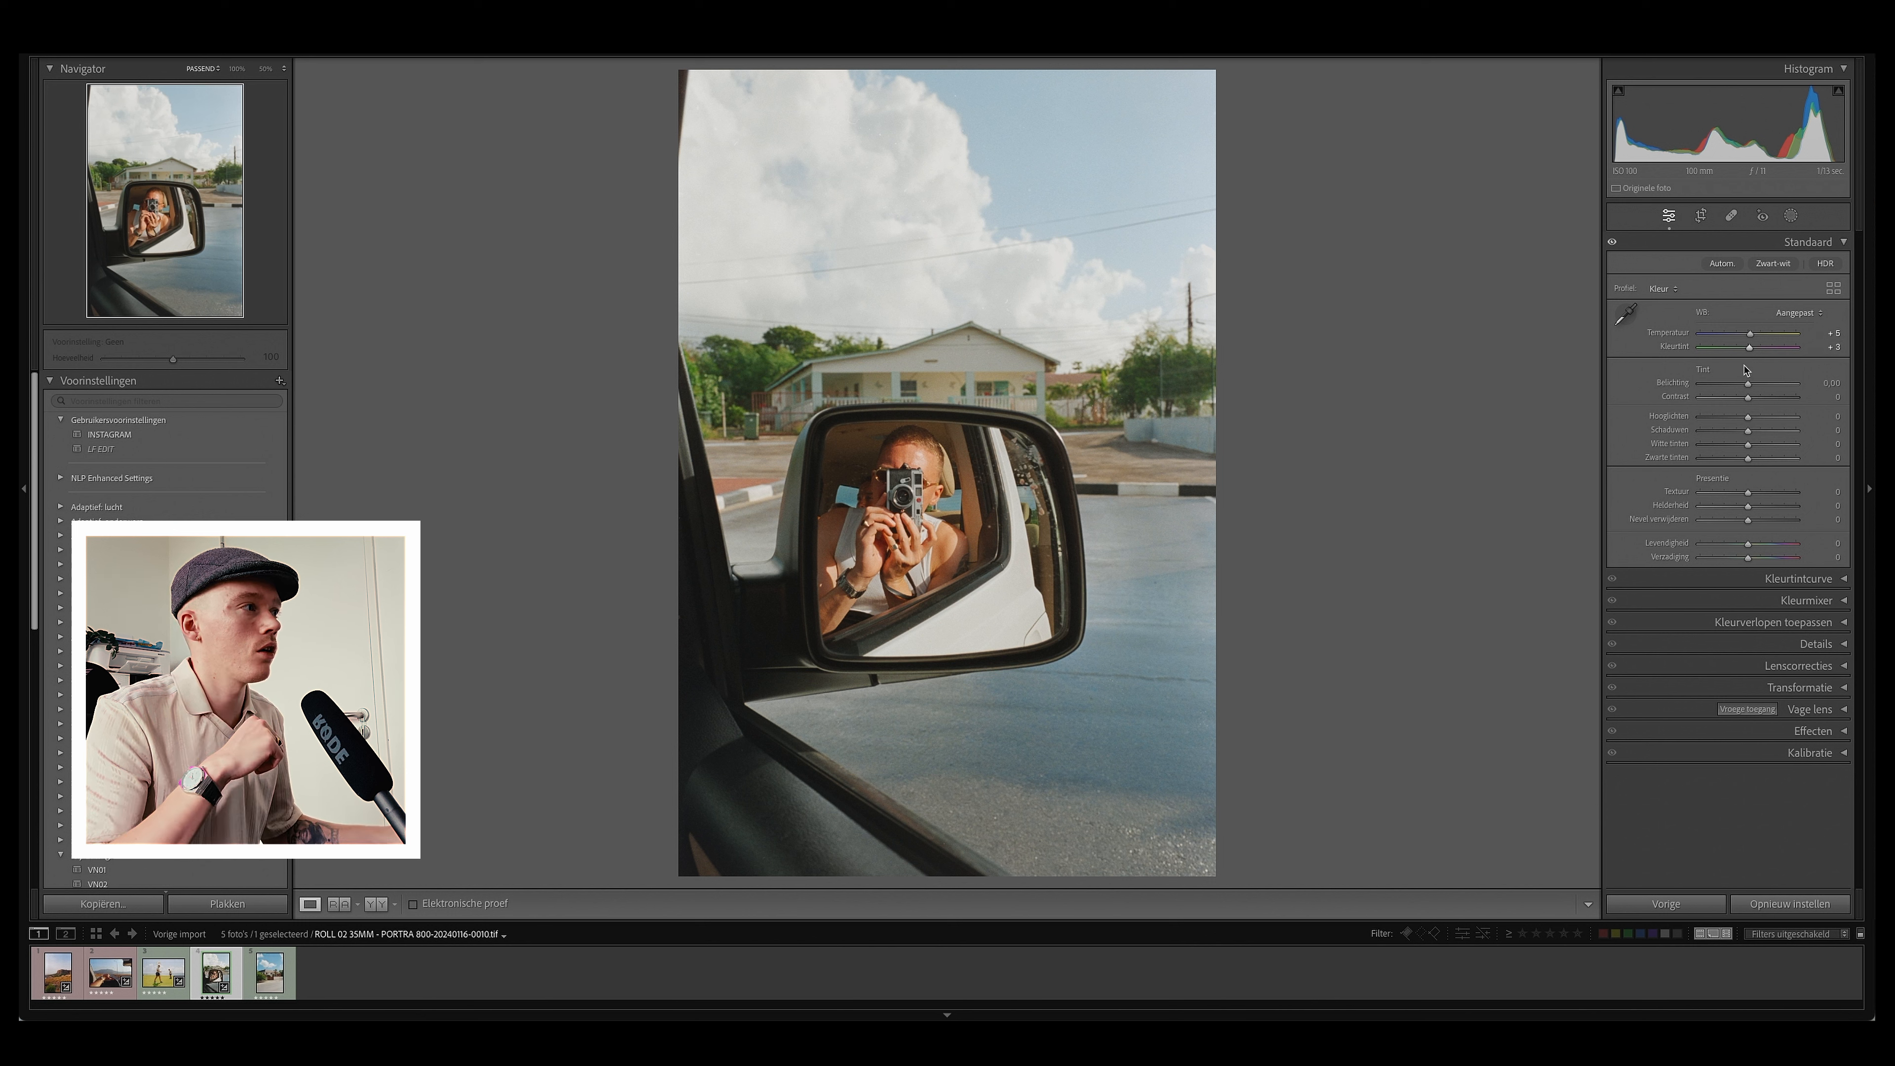
{"action": "left_click_drag", "start_coordinate": [1747, 422], "coordinate": [1754, 431]}
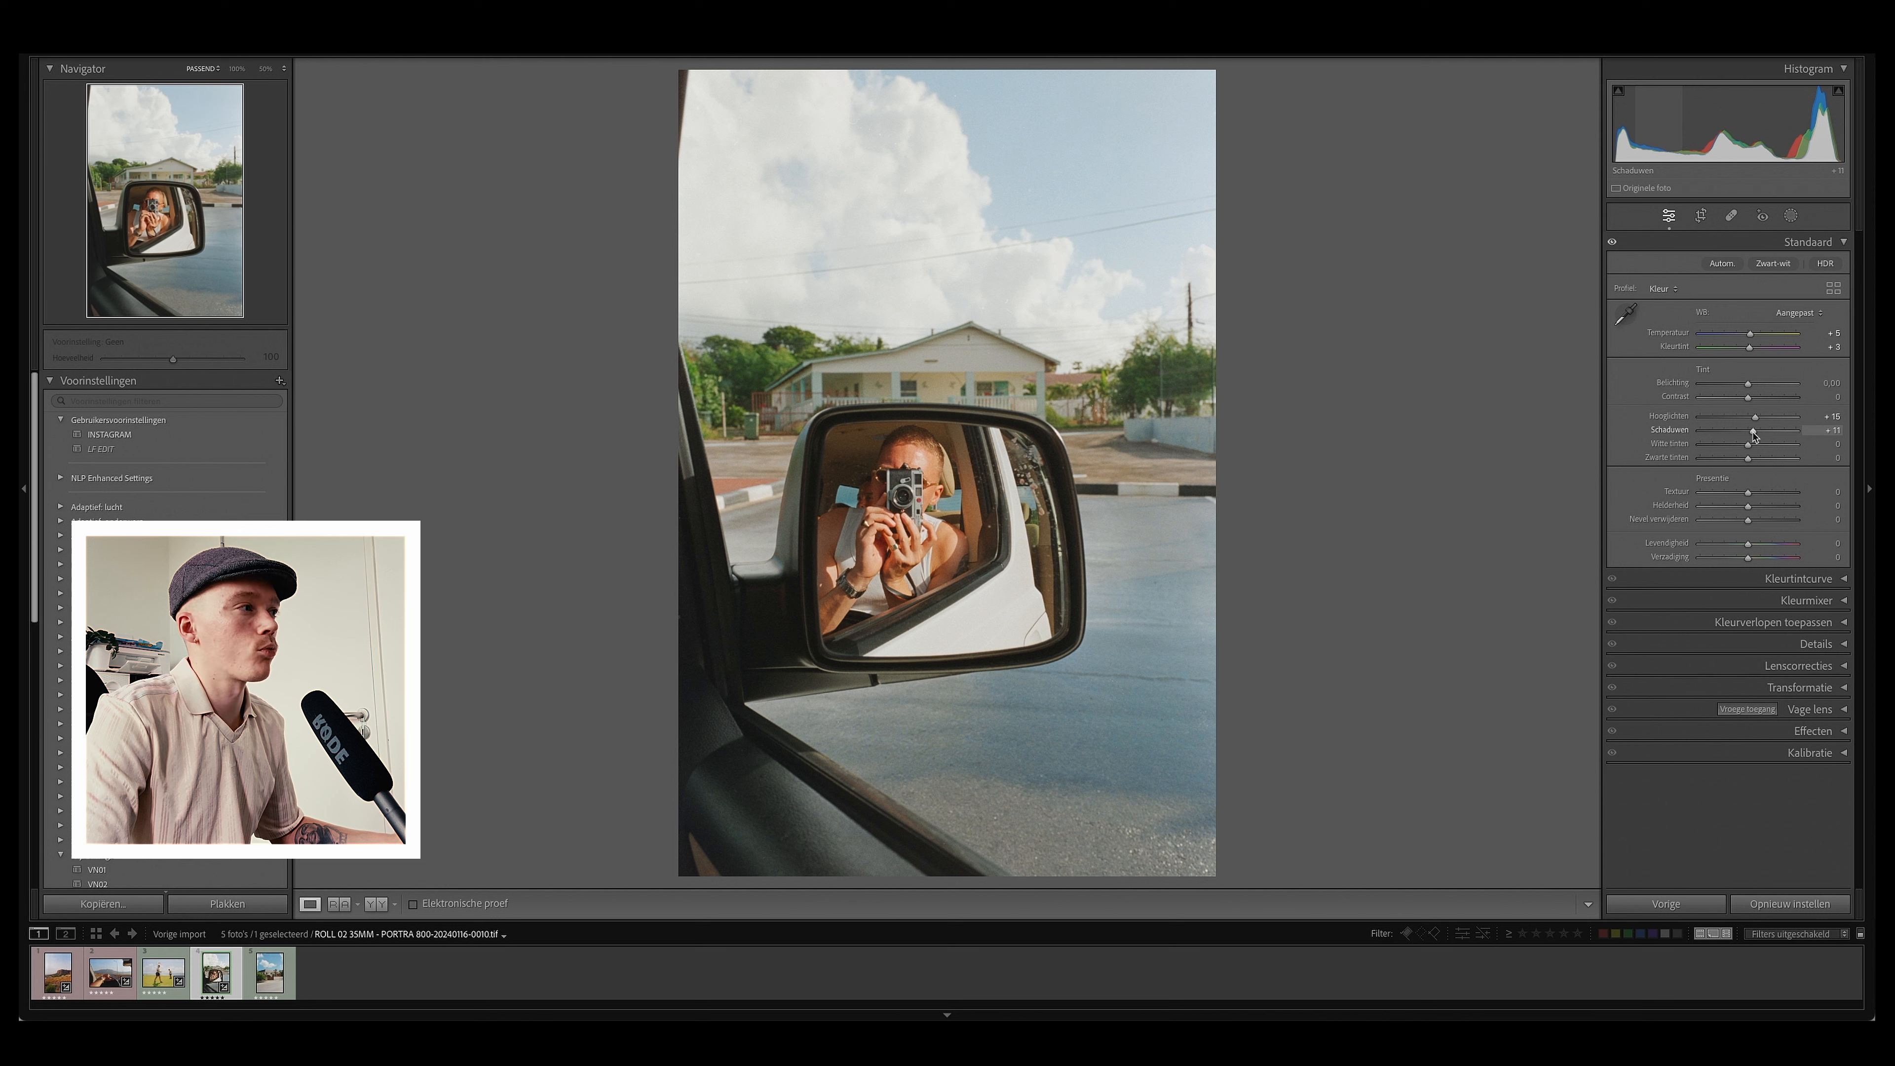
{"action": "left_click_drag", "start_coordinate": [1754, 431], "coordinate": [1756, 431]}
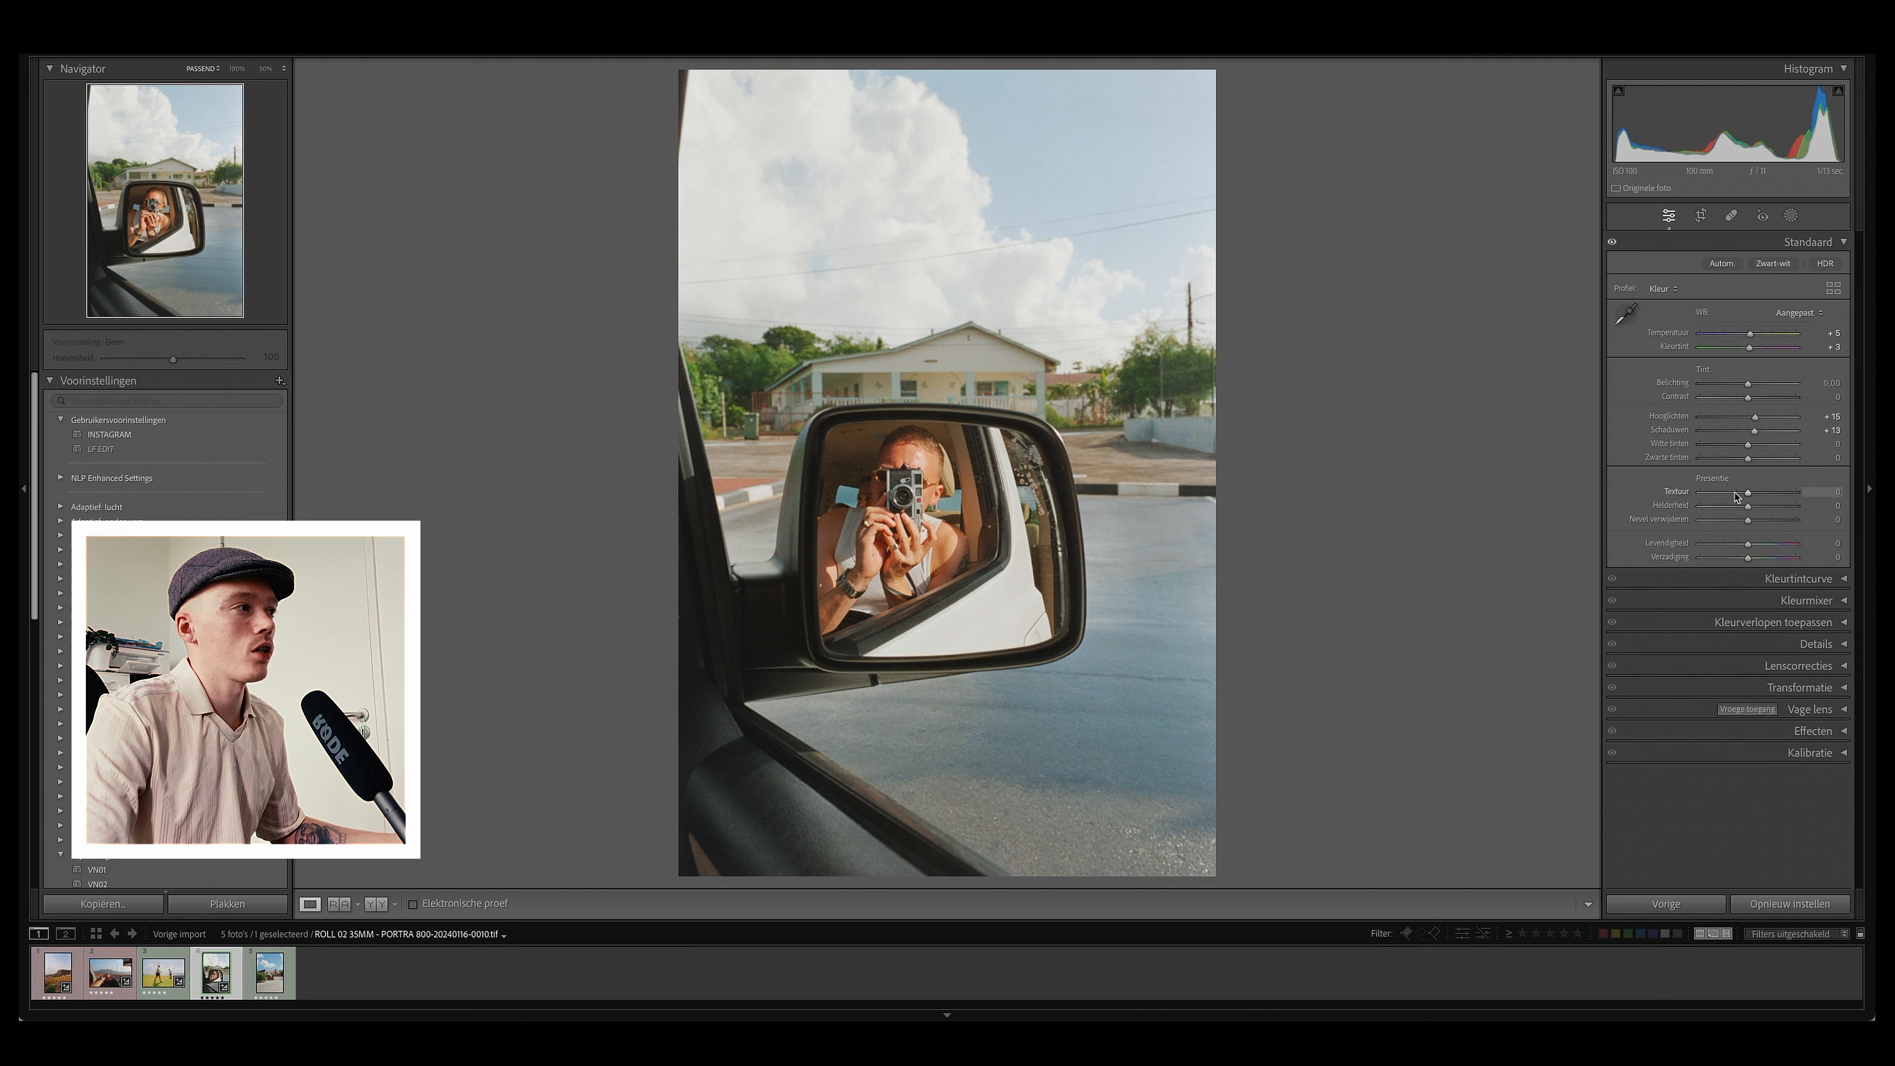
Step: Set Texture and Clarity both to 10 in the Presence section
{"action": "left_click", "coordinate": [1830, 492]}
{"action": "type", "text": "10"}
{"action": "key", "text": "Tab"}
{"action": "type", "text": "10"}
{"action": "key", "text": "Tab"}
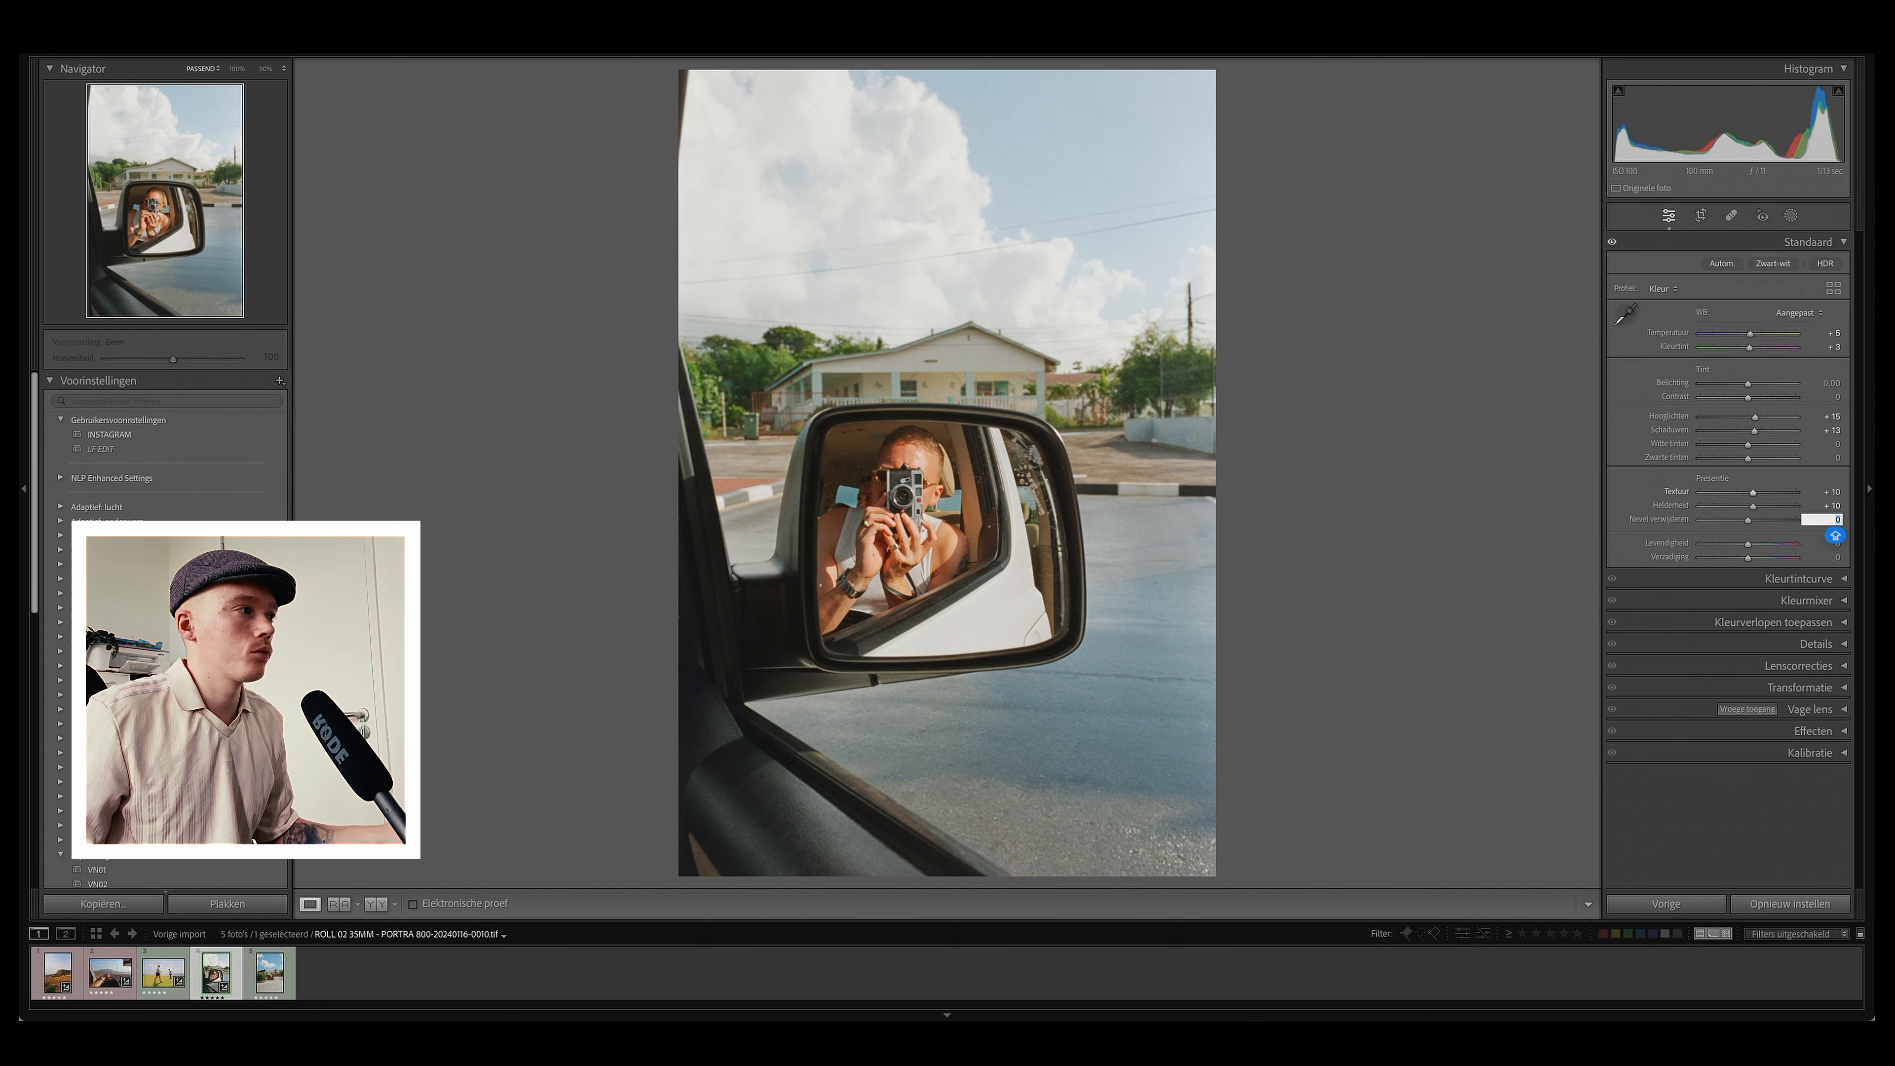
{"action": "key", "text": "Tab"}
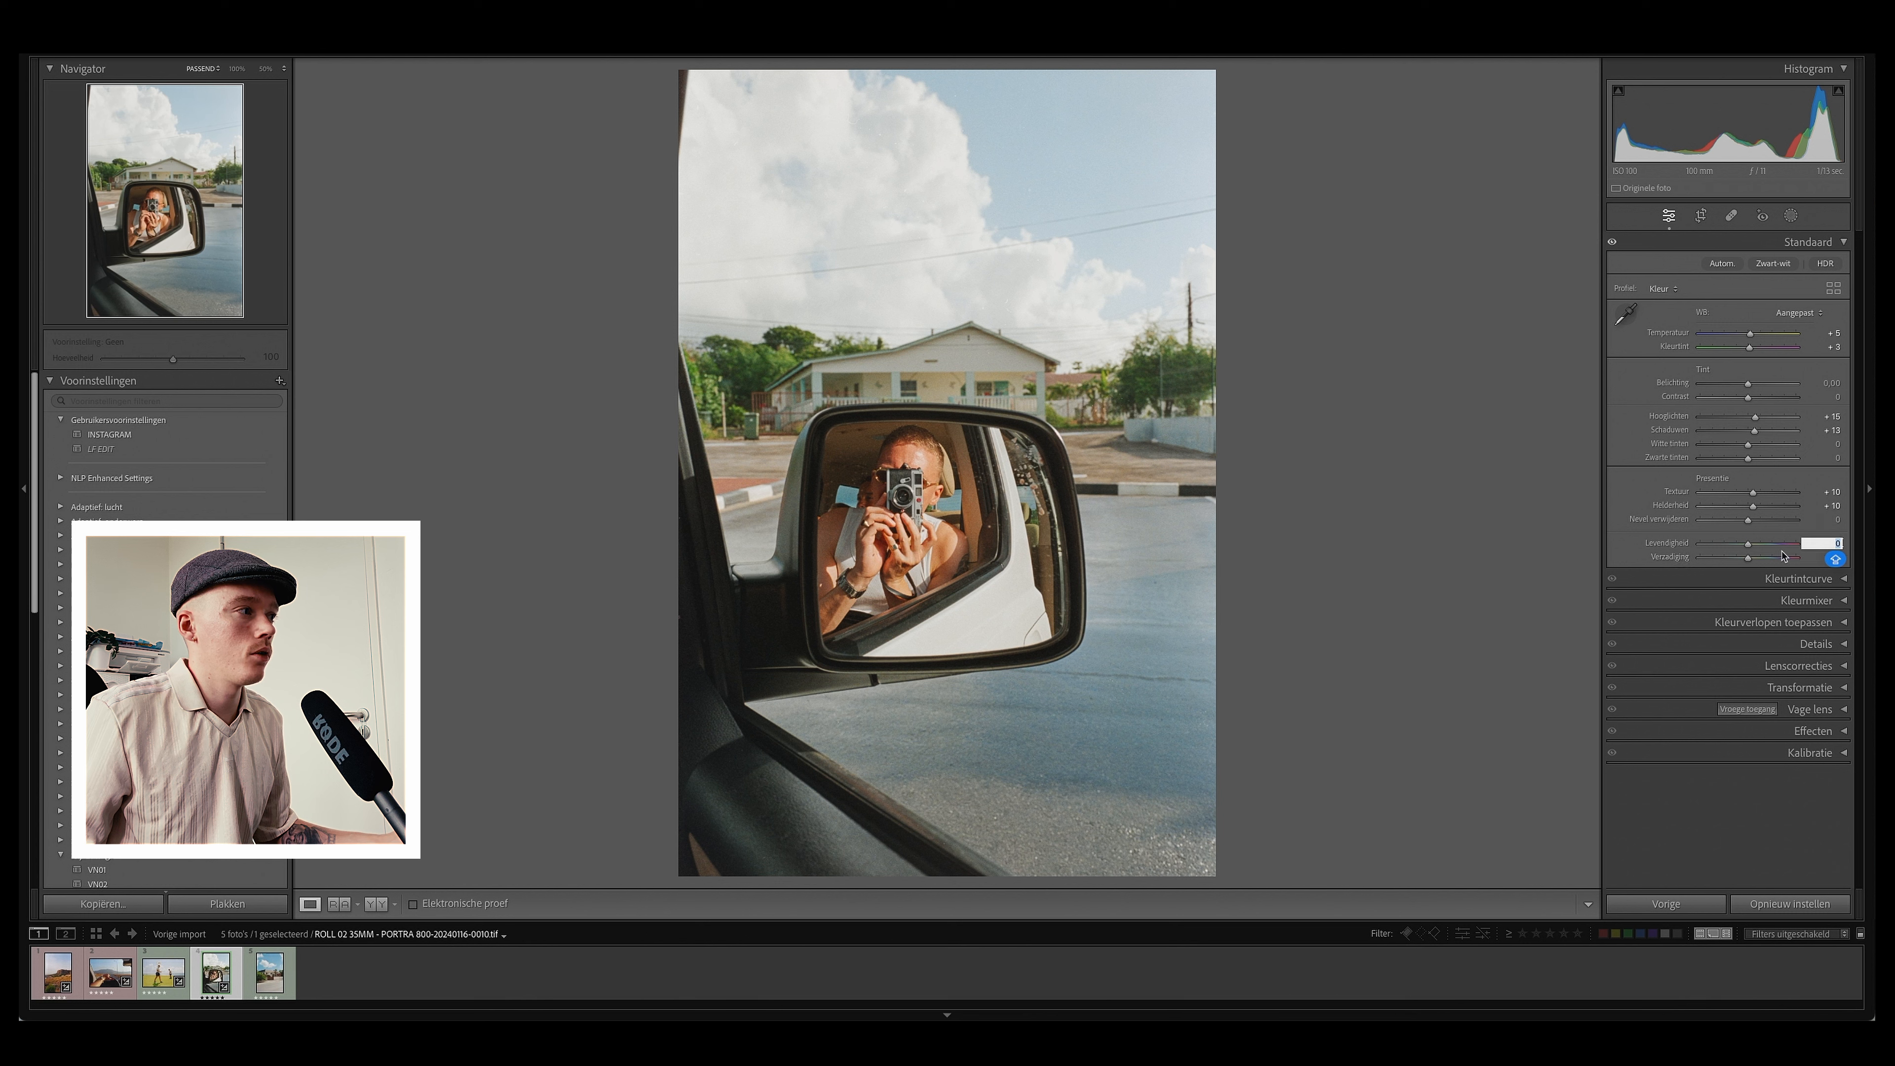
Step: Raise vibrance to about +15 and toggle before and after views to judge the edit
{"action": "left_click_drag", "start_coordinate": [1748, 549], "coordinate": [1761, 548]}
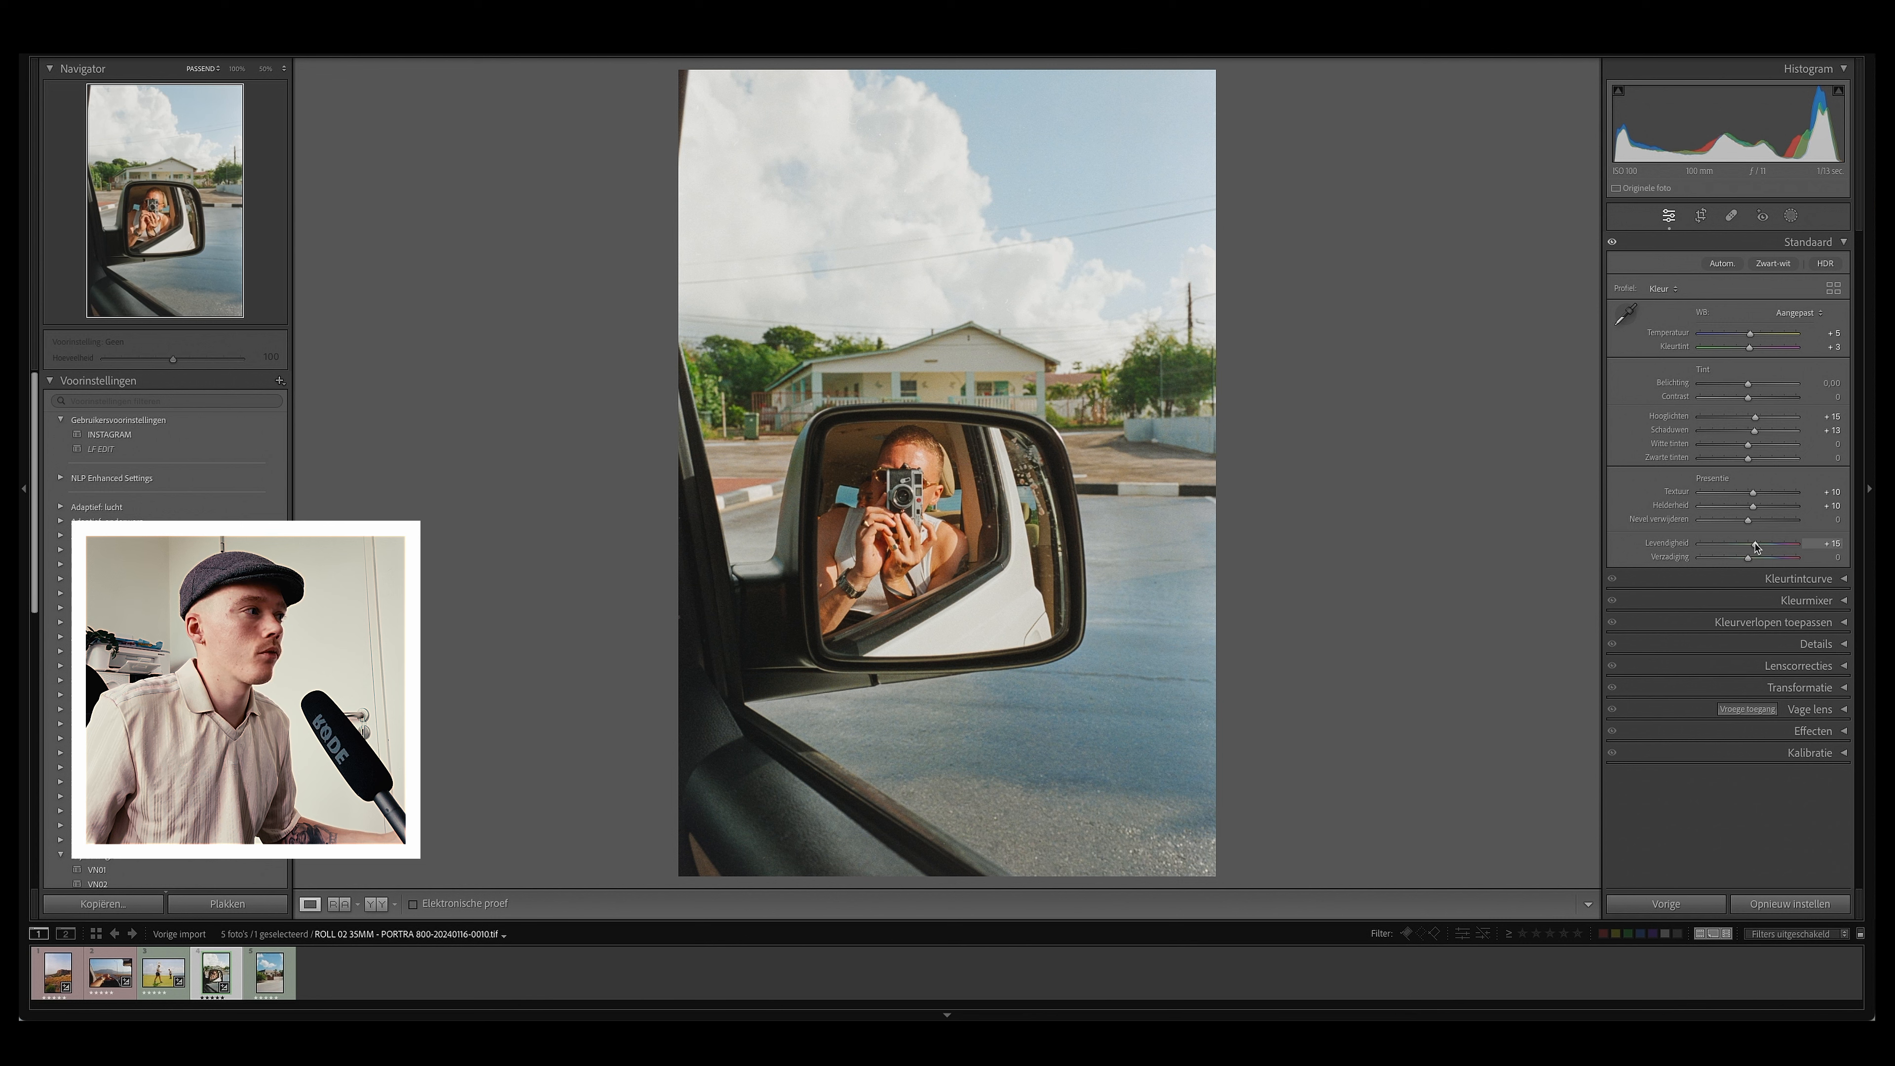
{"action": "key", "text": "backslash"}
{"action": "key", "text": "backslash"}
{"action": "key", "text": "backslash"}
{"action": "key", "text": "backslash"}
{"action": "key", "text": "backslash"}
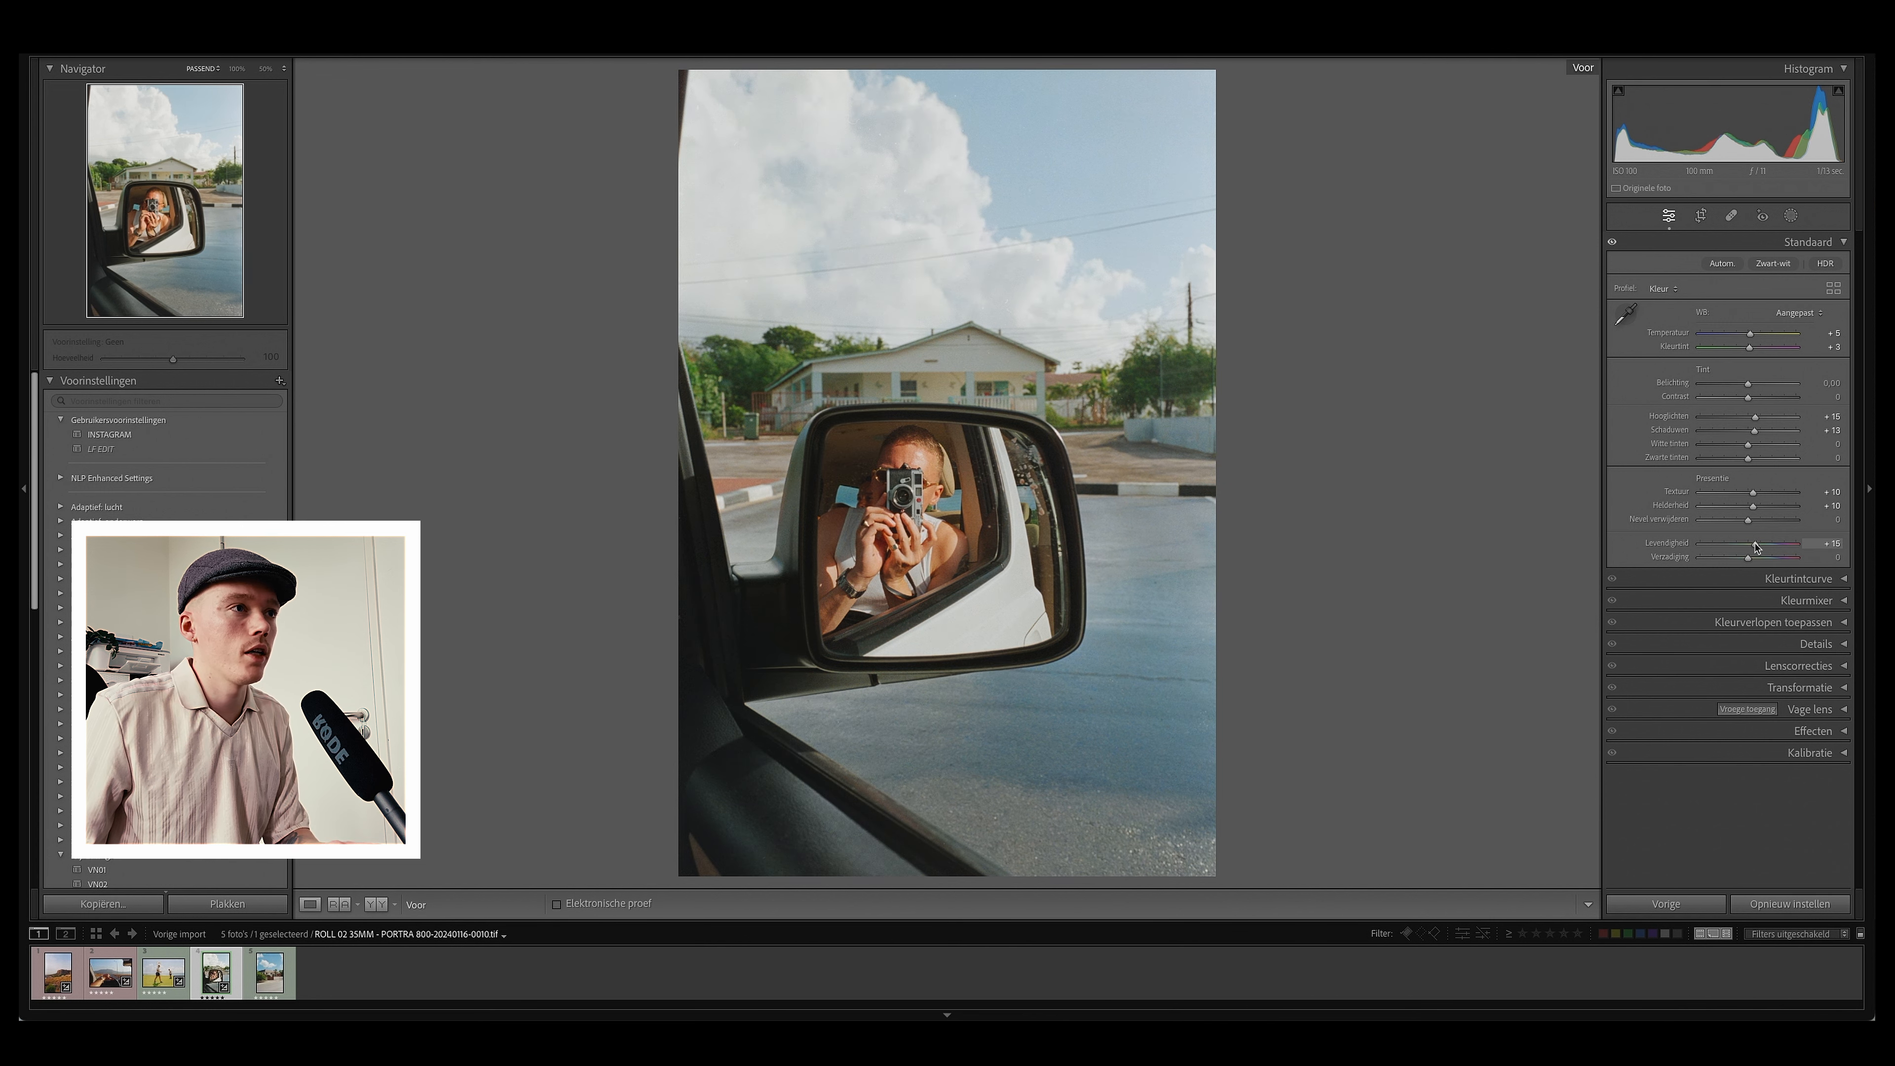
{"action": "key", "text": "backslash"}
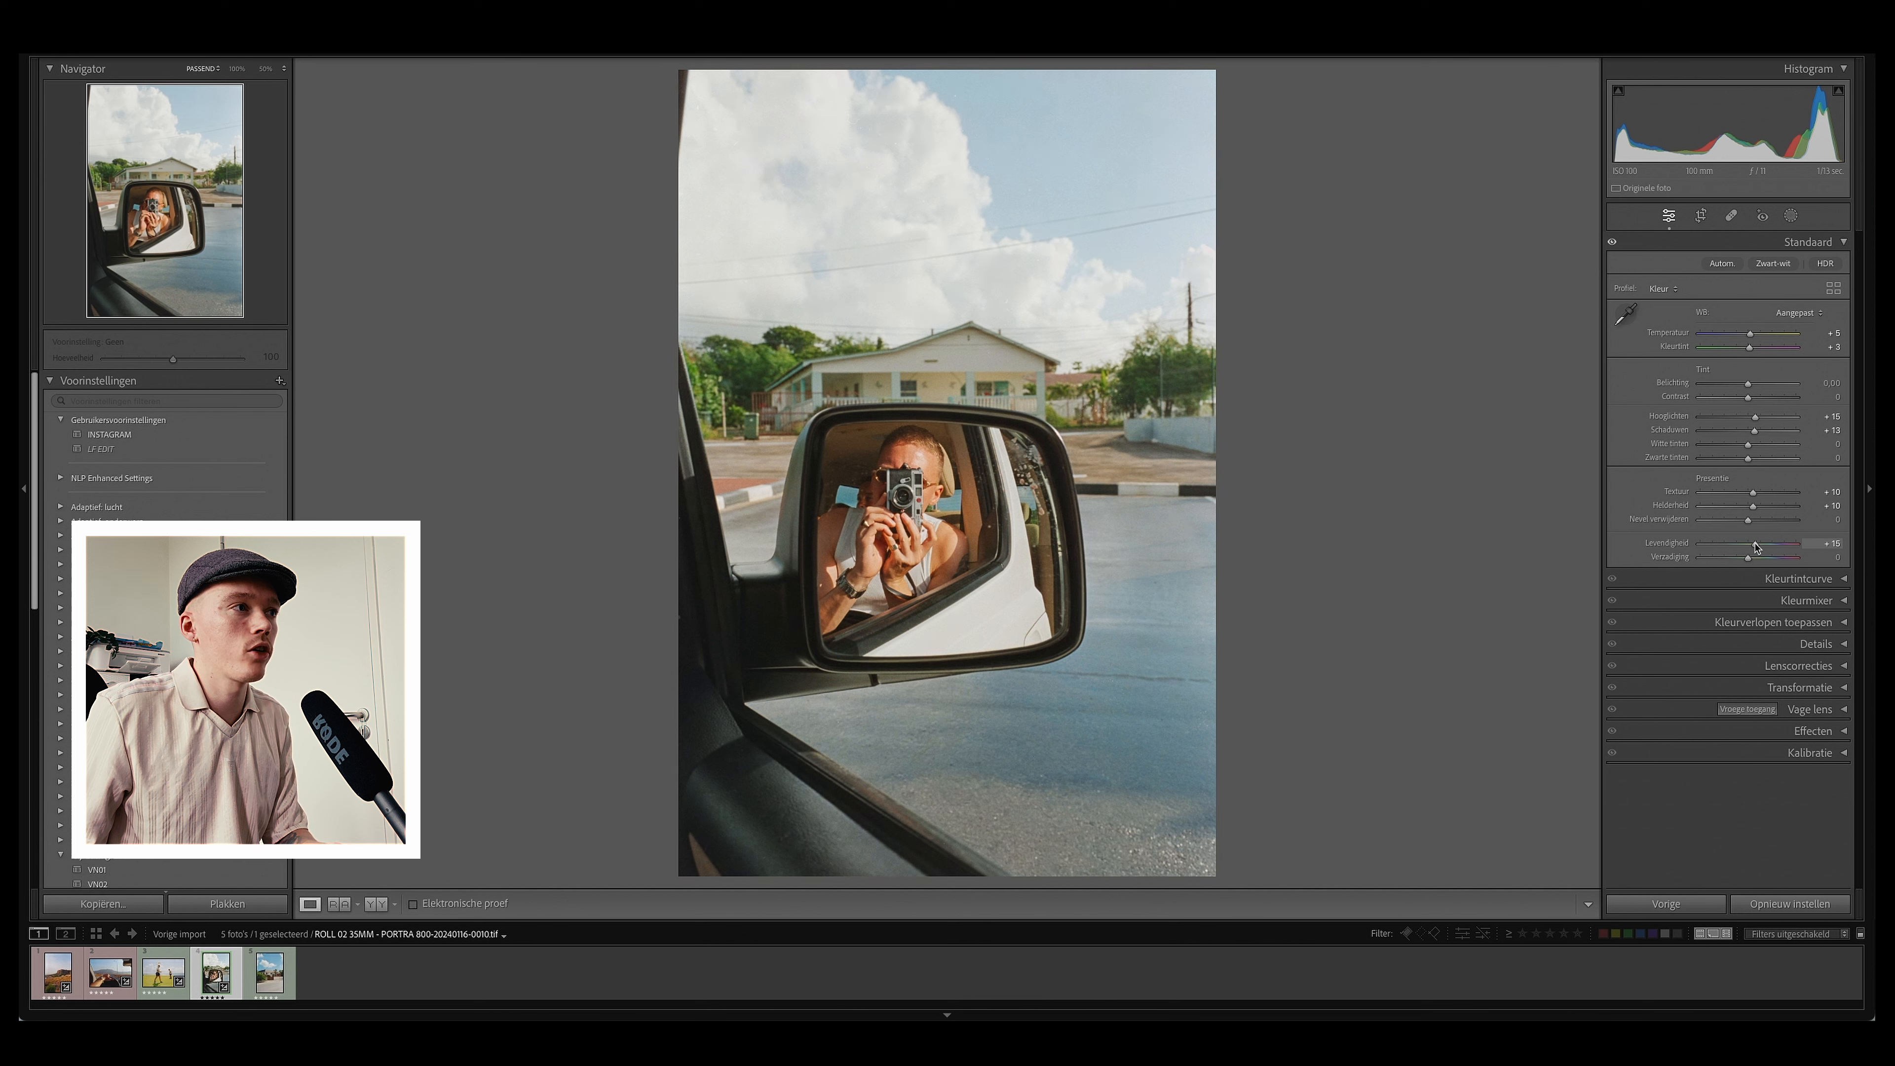
{"action": "key", "text": "backslash"}
{"action": "key", "text": "backslash"}
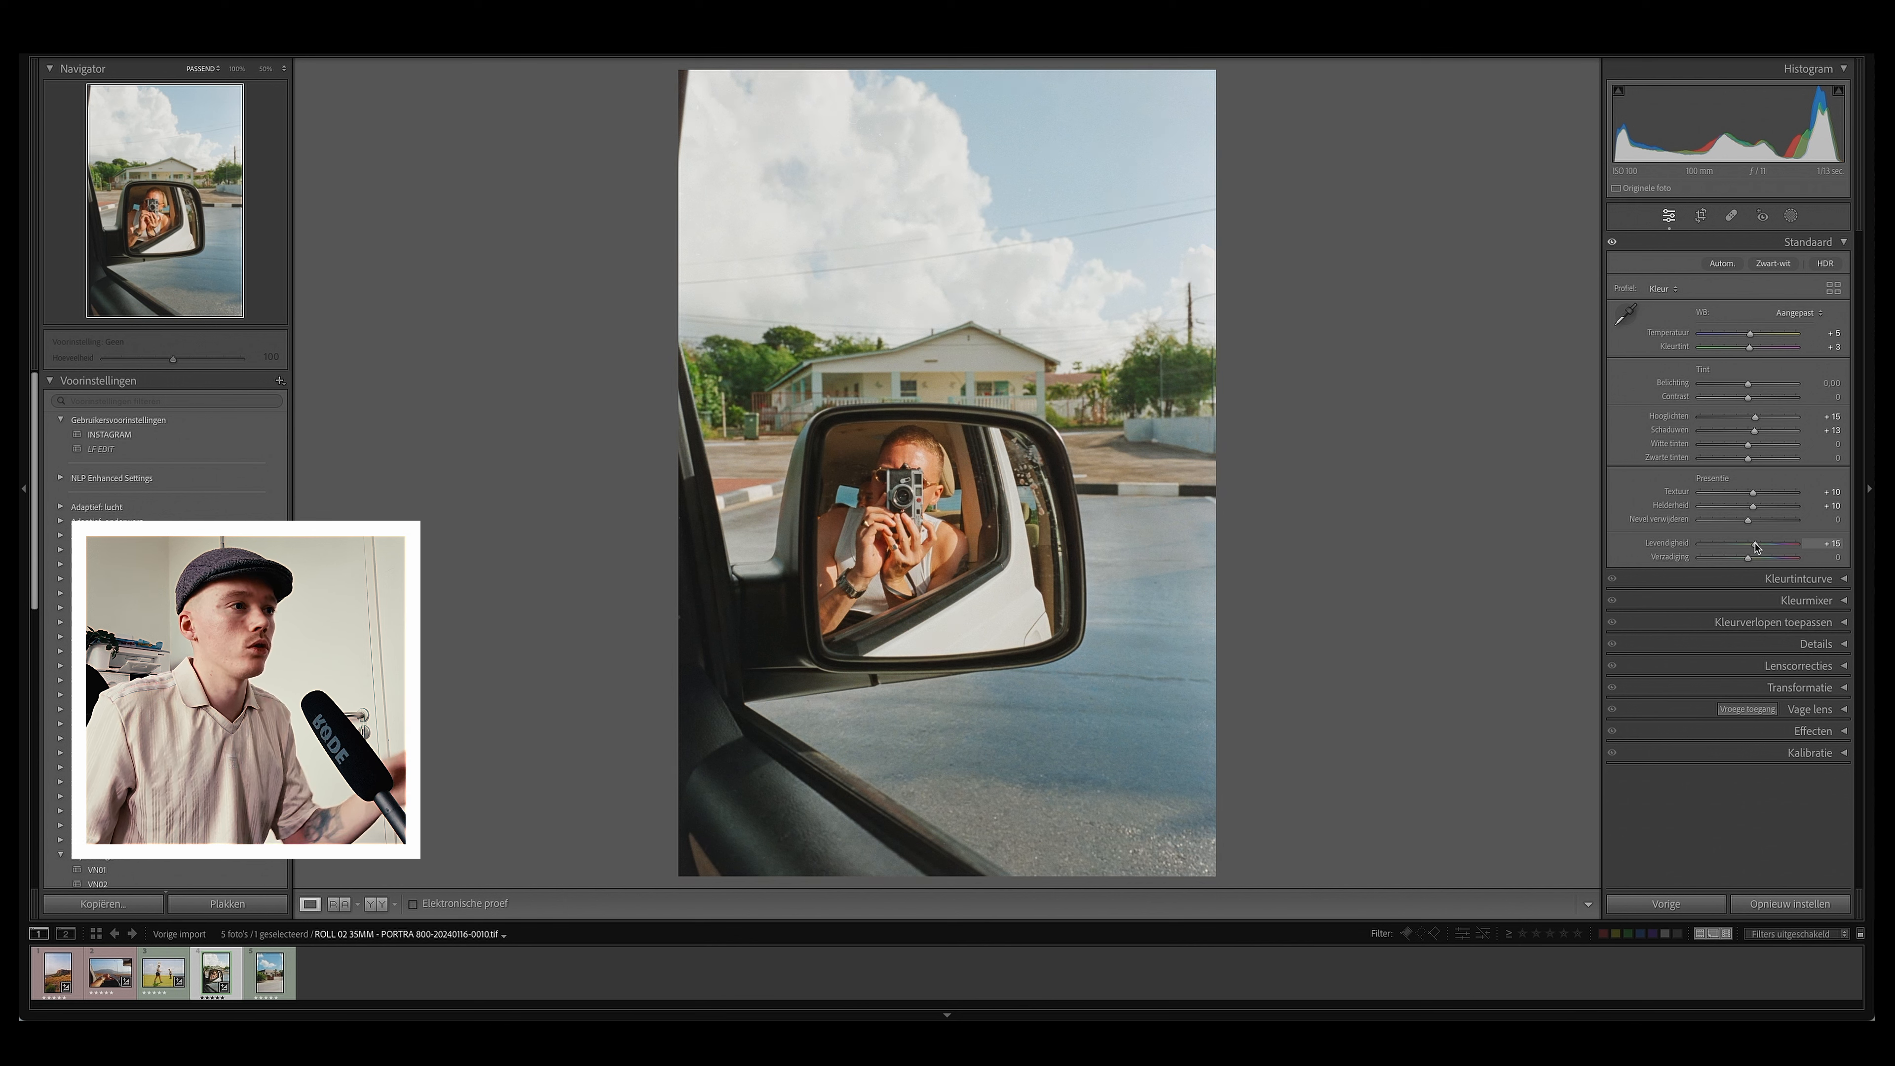
Step: Open the Details panel and set the sharpening amount to 80
{"action": "left_click", "coordinate": [1844, 645]}
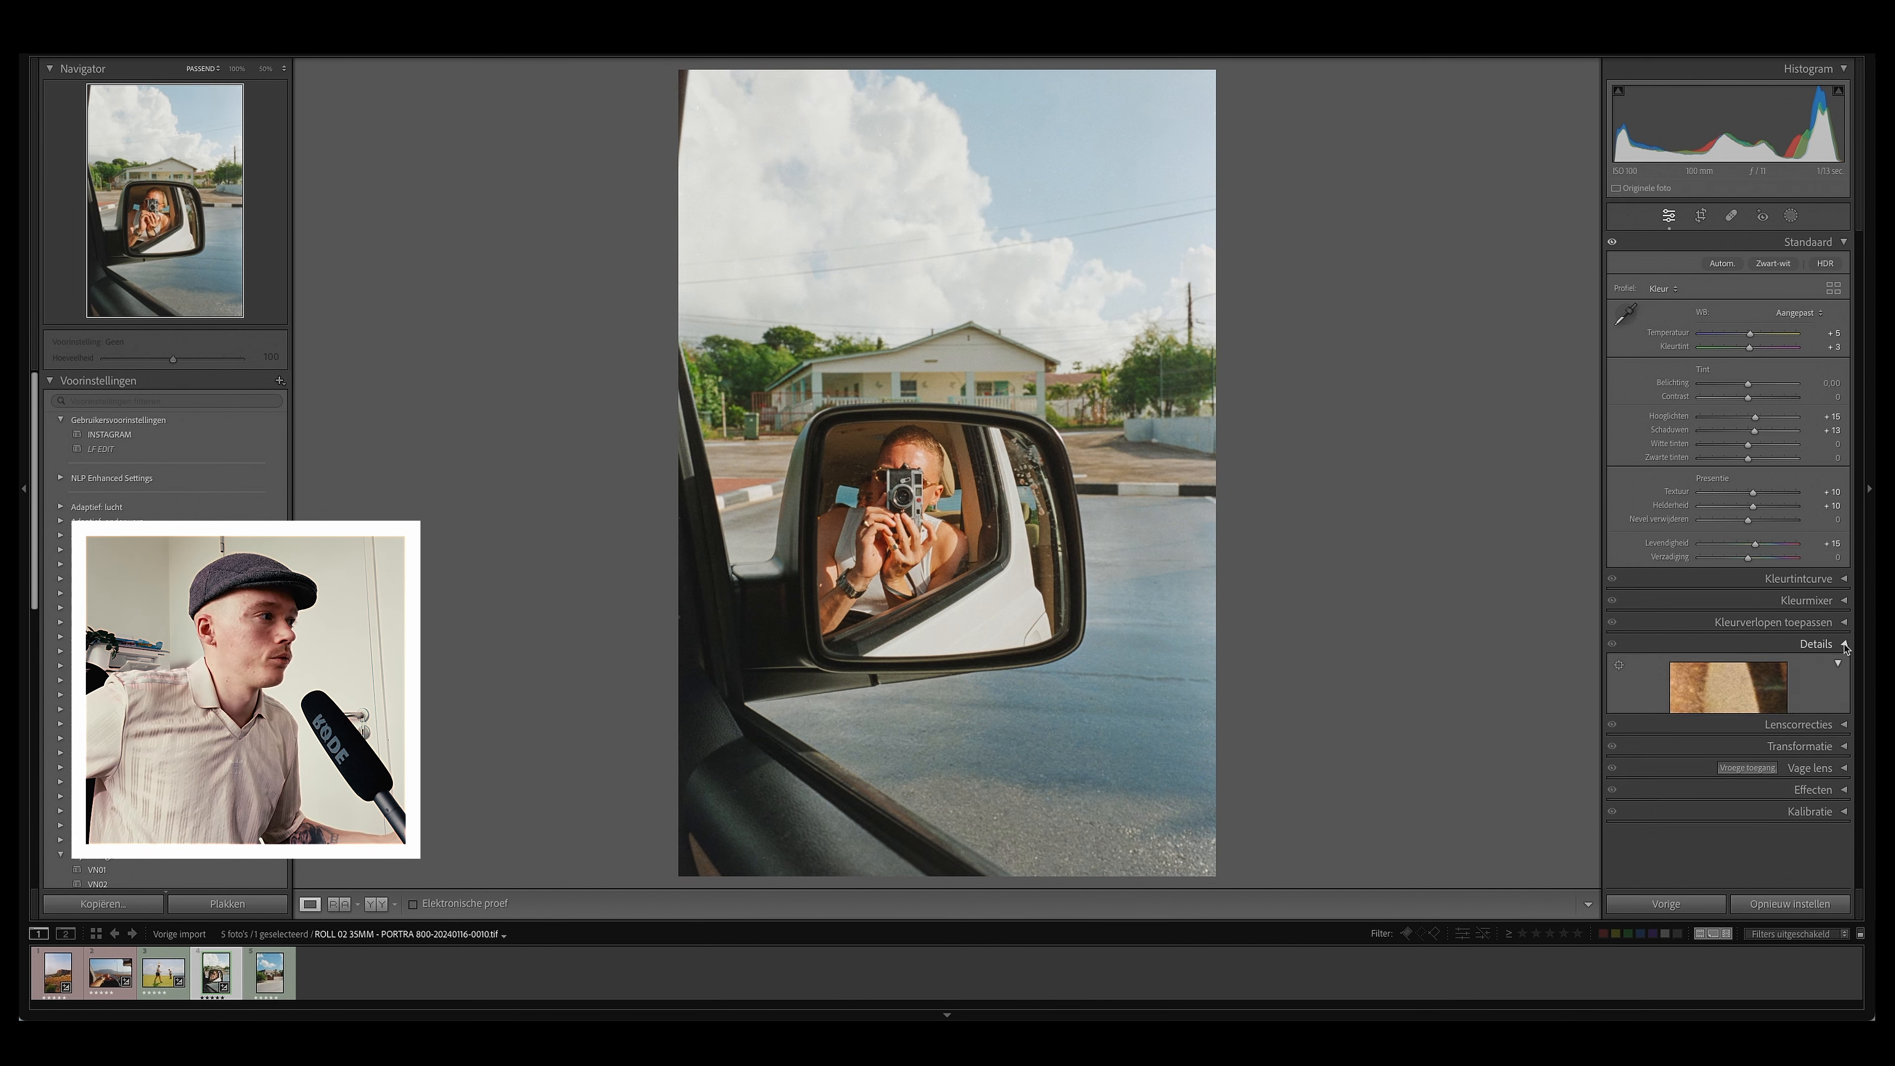
{"action": "left_click", "coordinate": [1828, 740]}
{"action": "type", "text": "80"}
{"action": "key", "text": "Return"}
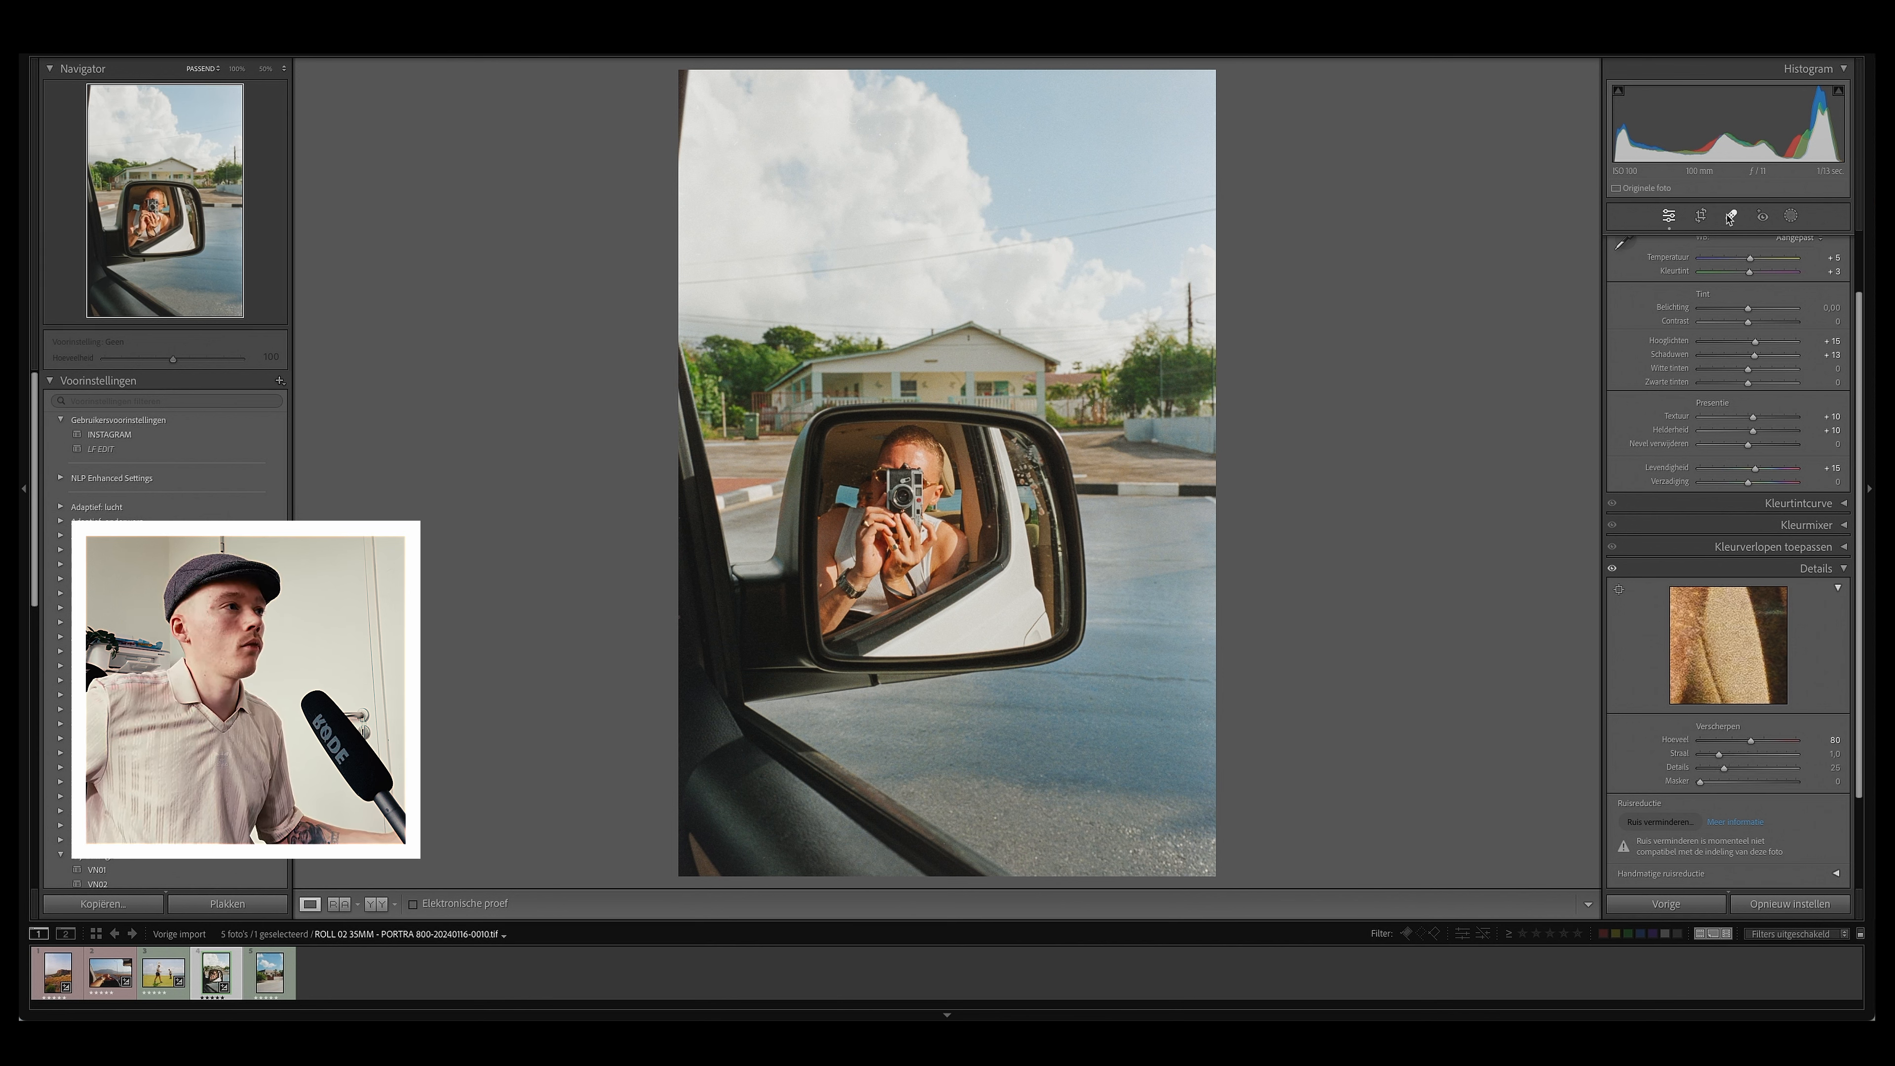
Step: Remove dust spots in the sky and on the car door with the spot removal tool, zooming in to check
{"action": "left_click", "coordinate": [1731, 216]}
{"action": "left_click", "coordinate": [1074, 180]}
{"action": "left_click", "coordinate": [945, 214]}
{"action": "left_click", "coordinate": [1016, 155]}
{"action": "left_click", "coordinate": [917, 256]}
{"action": "key", "text": "z"}
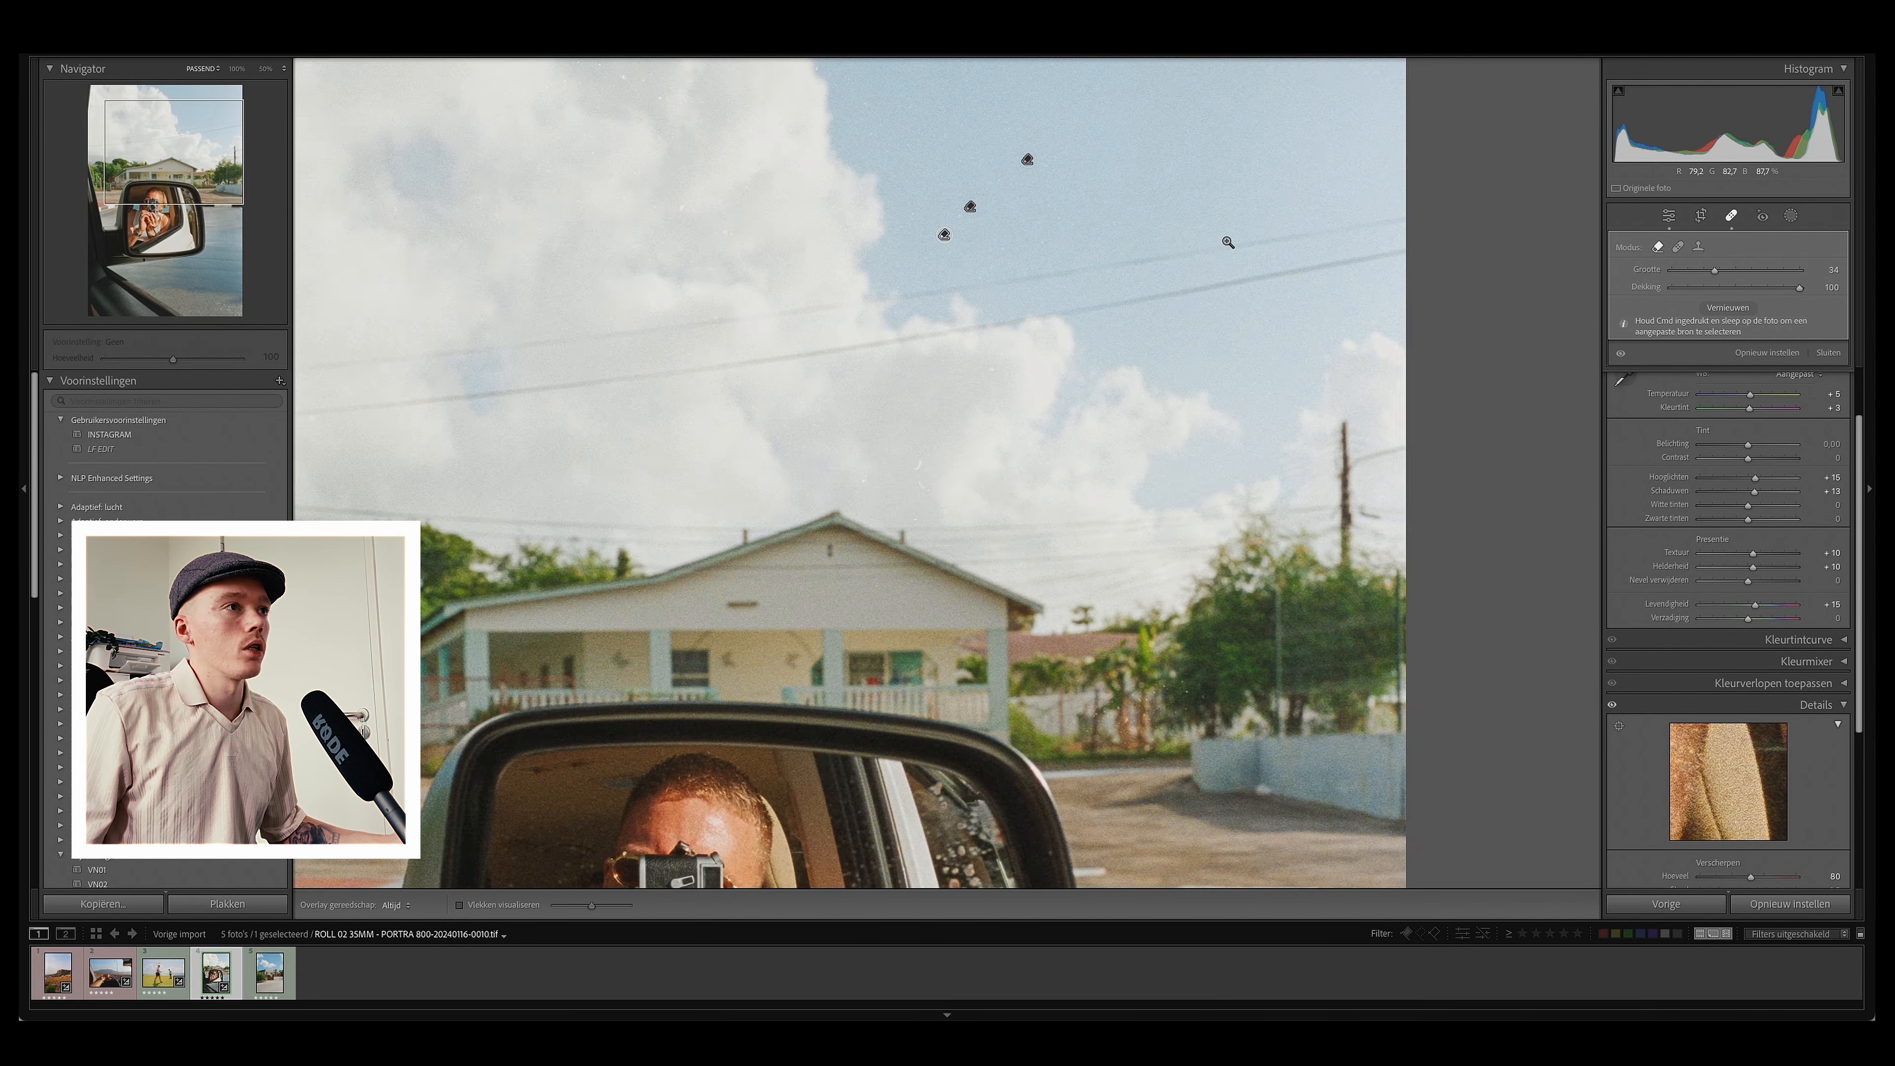
{"action": "key", "text": "z"}
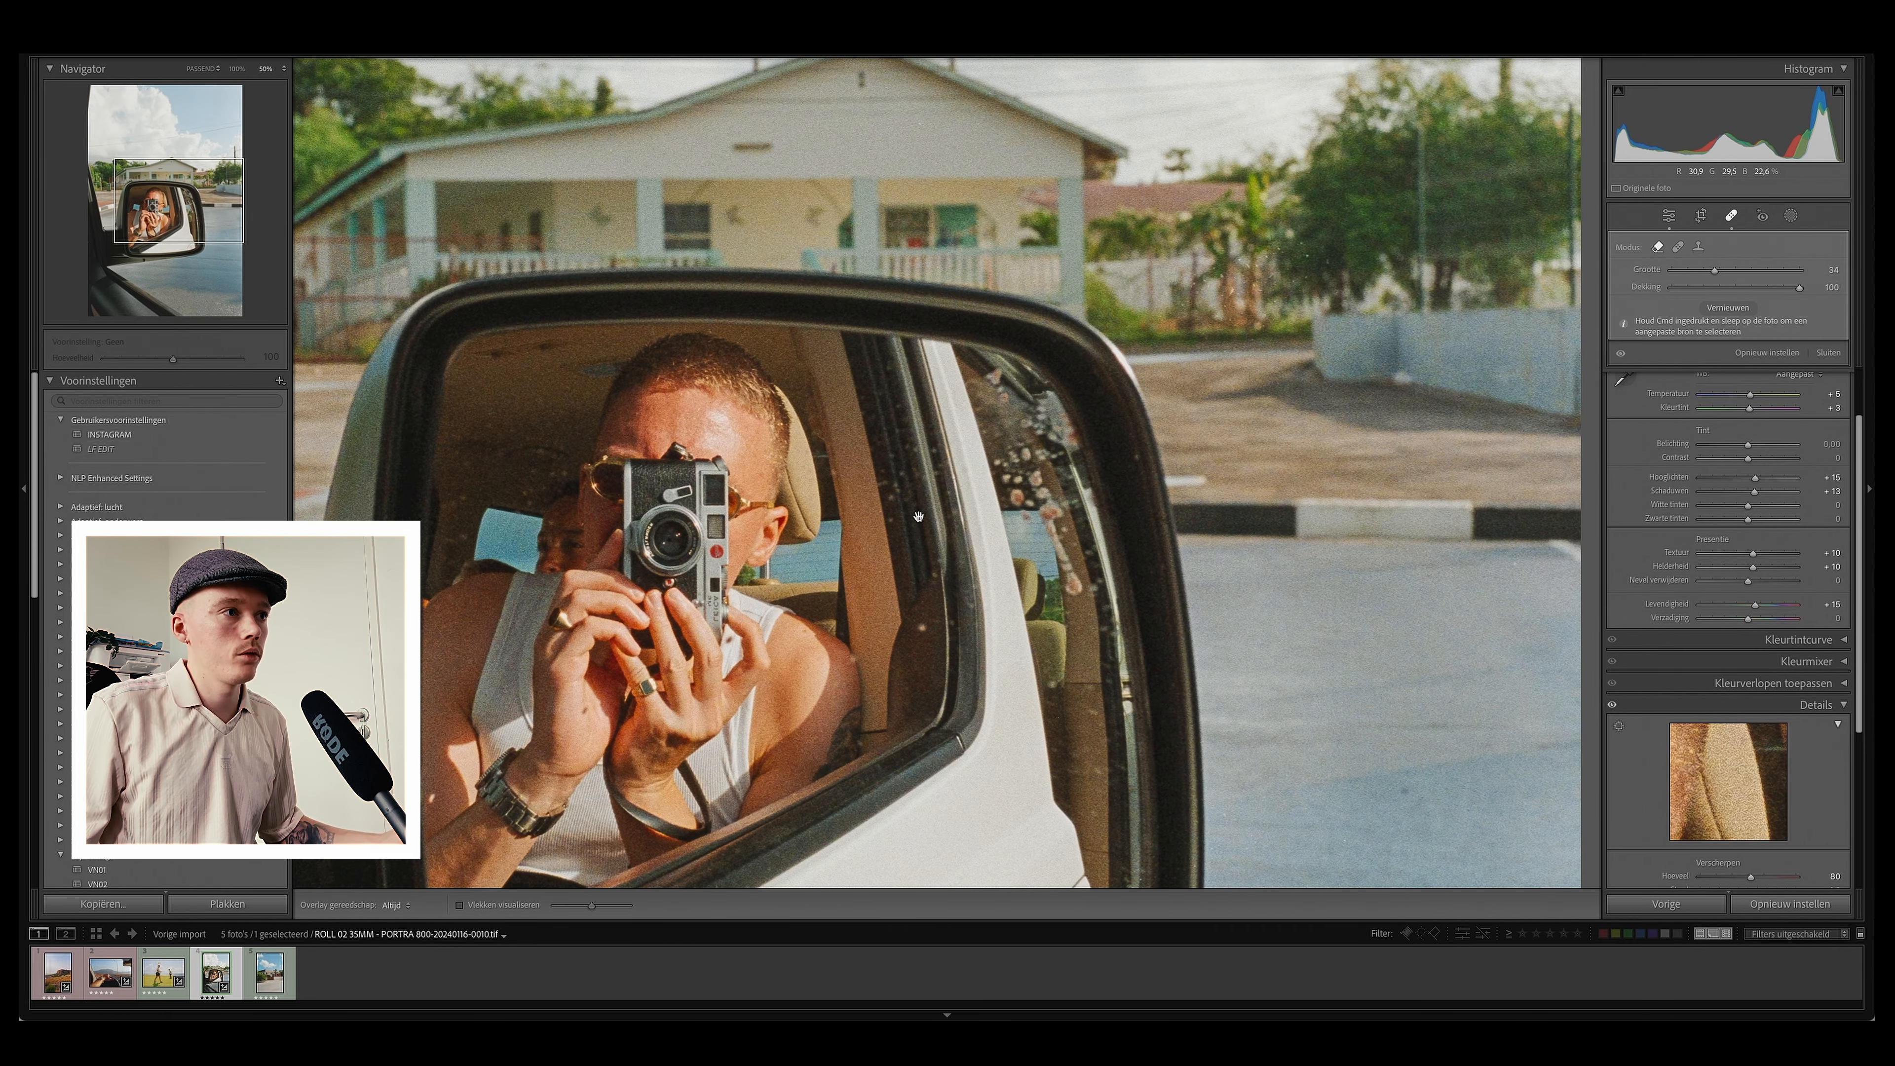
{"action": "left_click", "coordinate": [792, 530]}
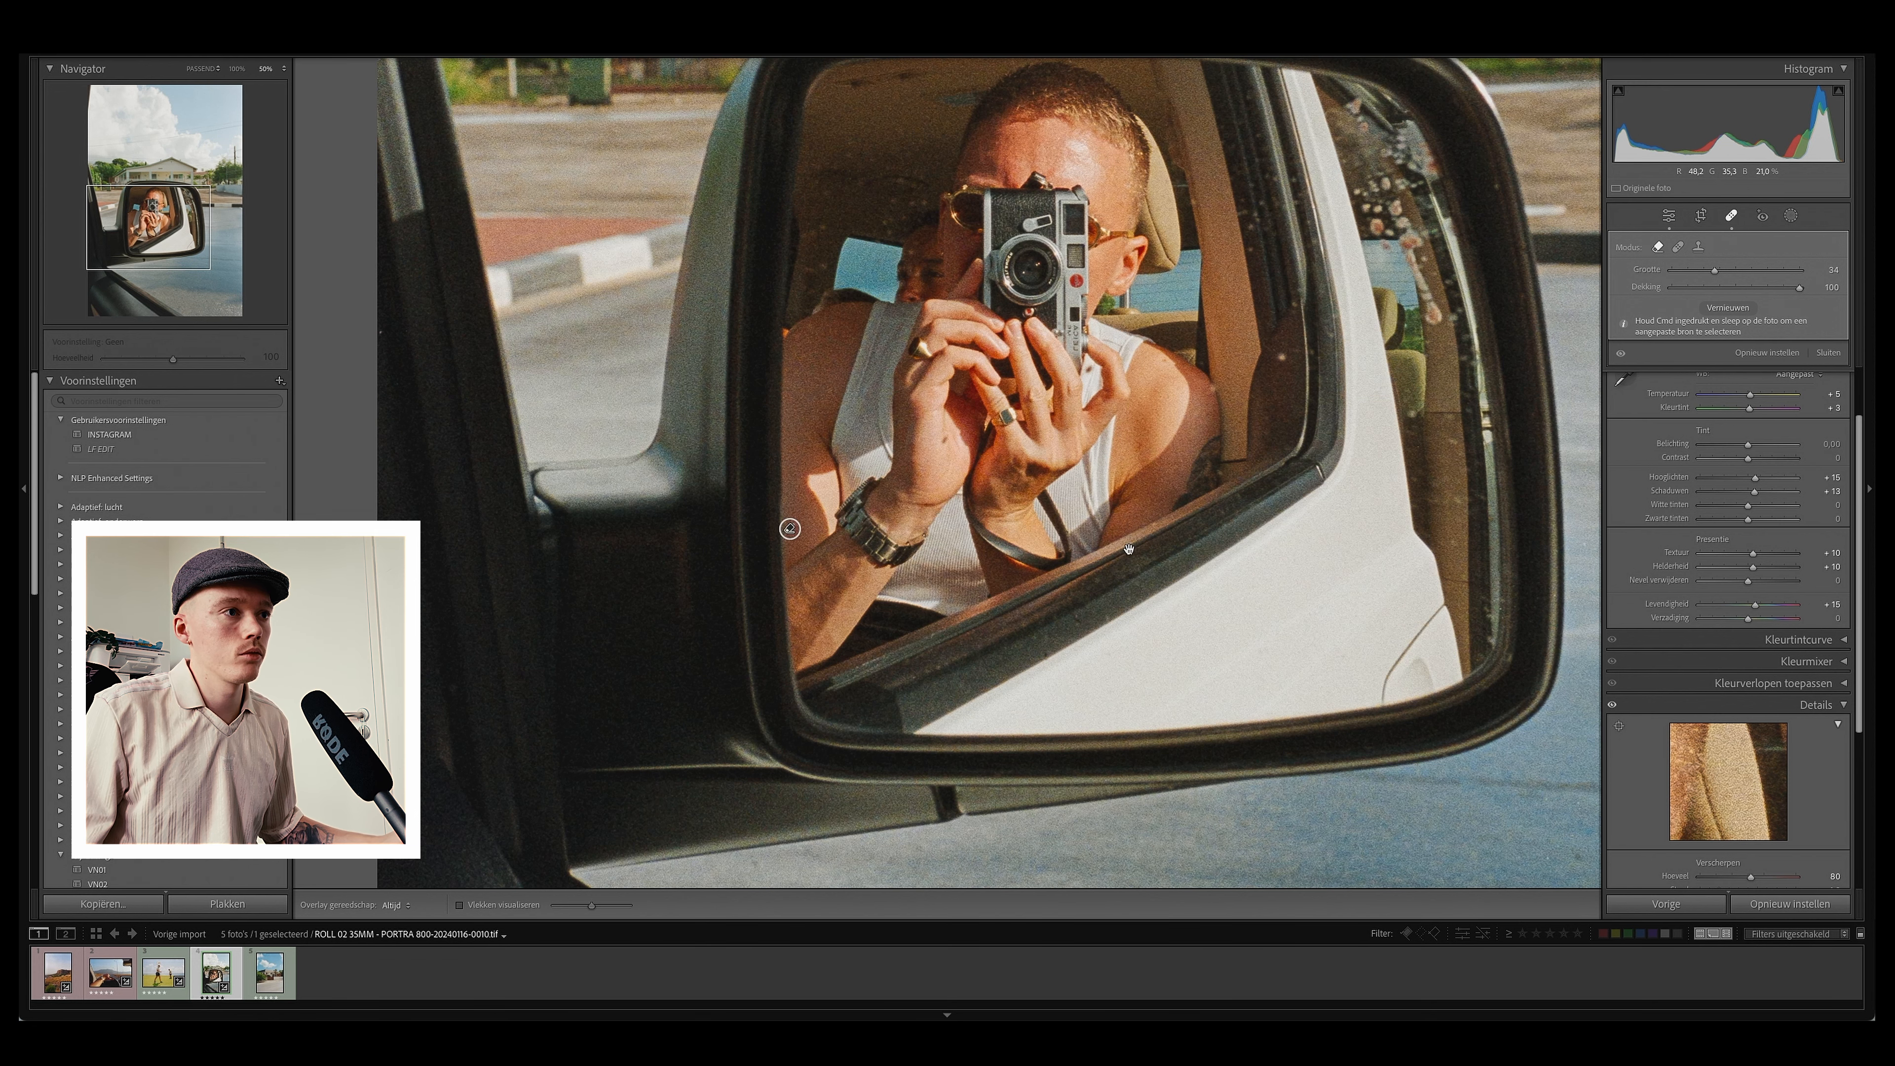
{"action": "key", "text": "z"}
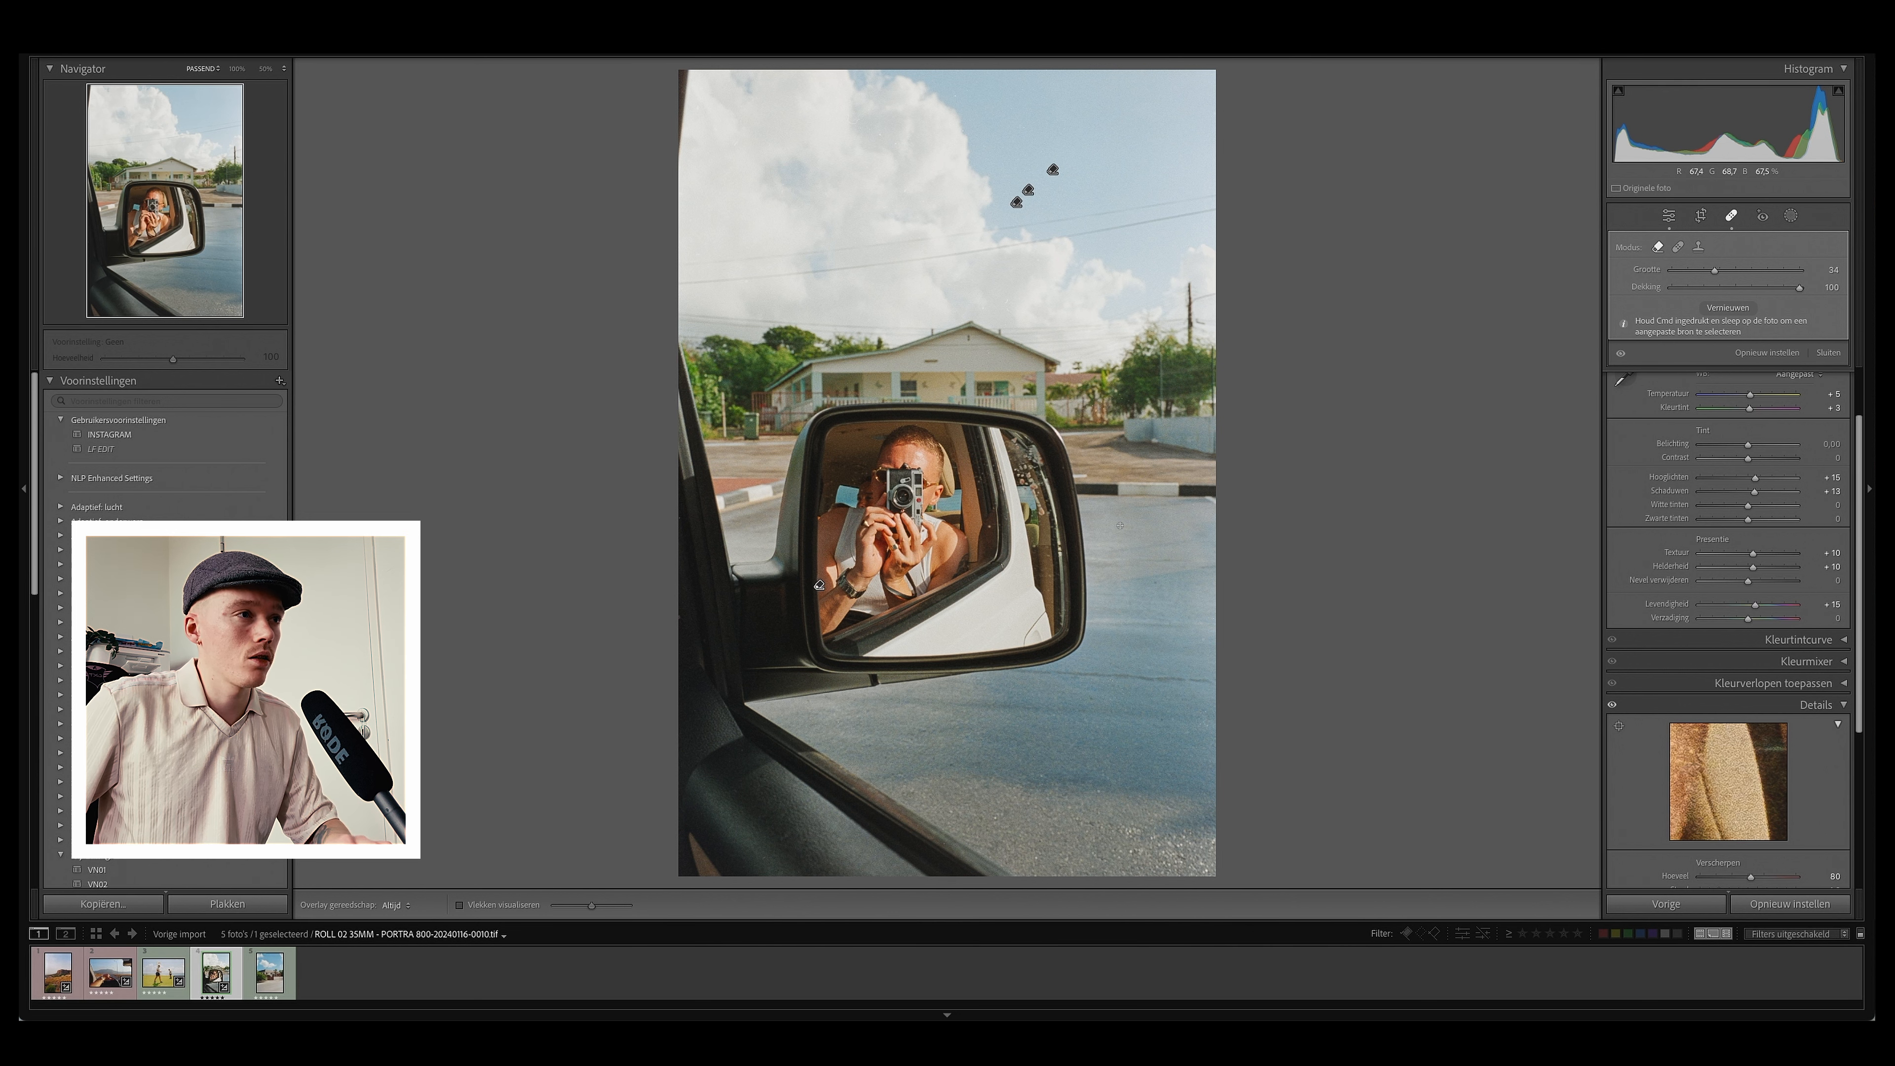
Step: Add a linear gradient mask down from the top over the sky, set its highlights to -24 and temperature to -2
{"action": "left_click", "coordinate": [1792, 217]}
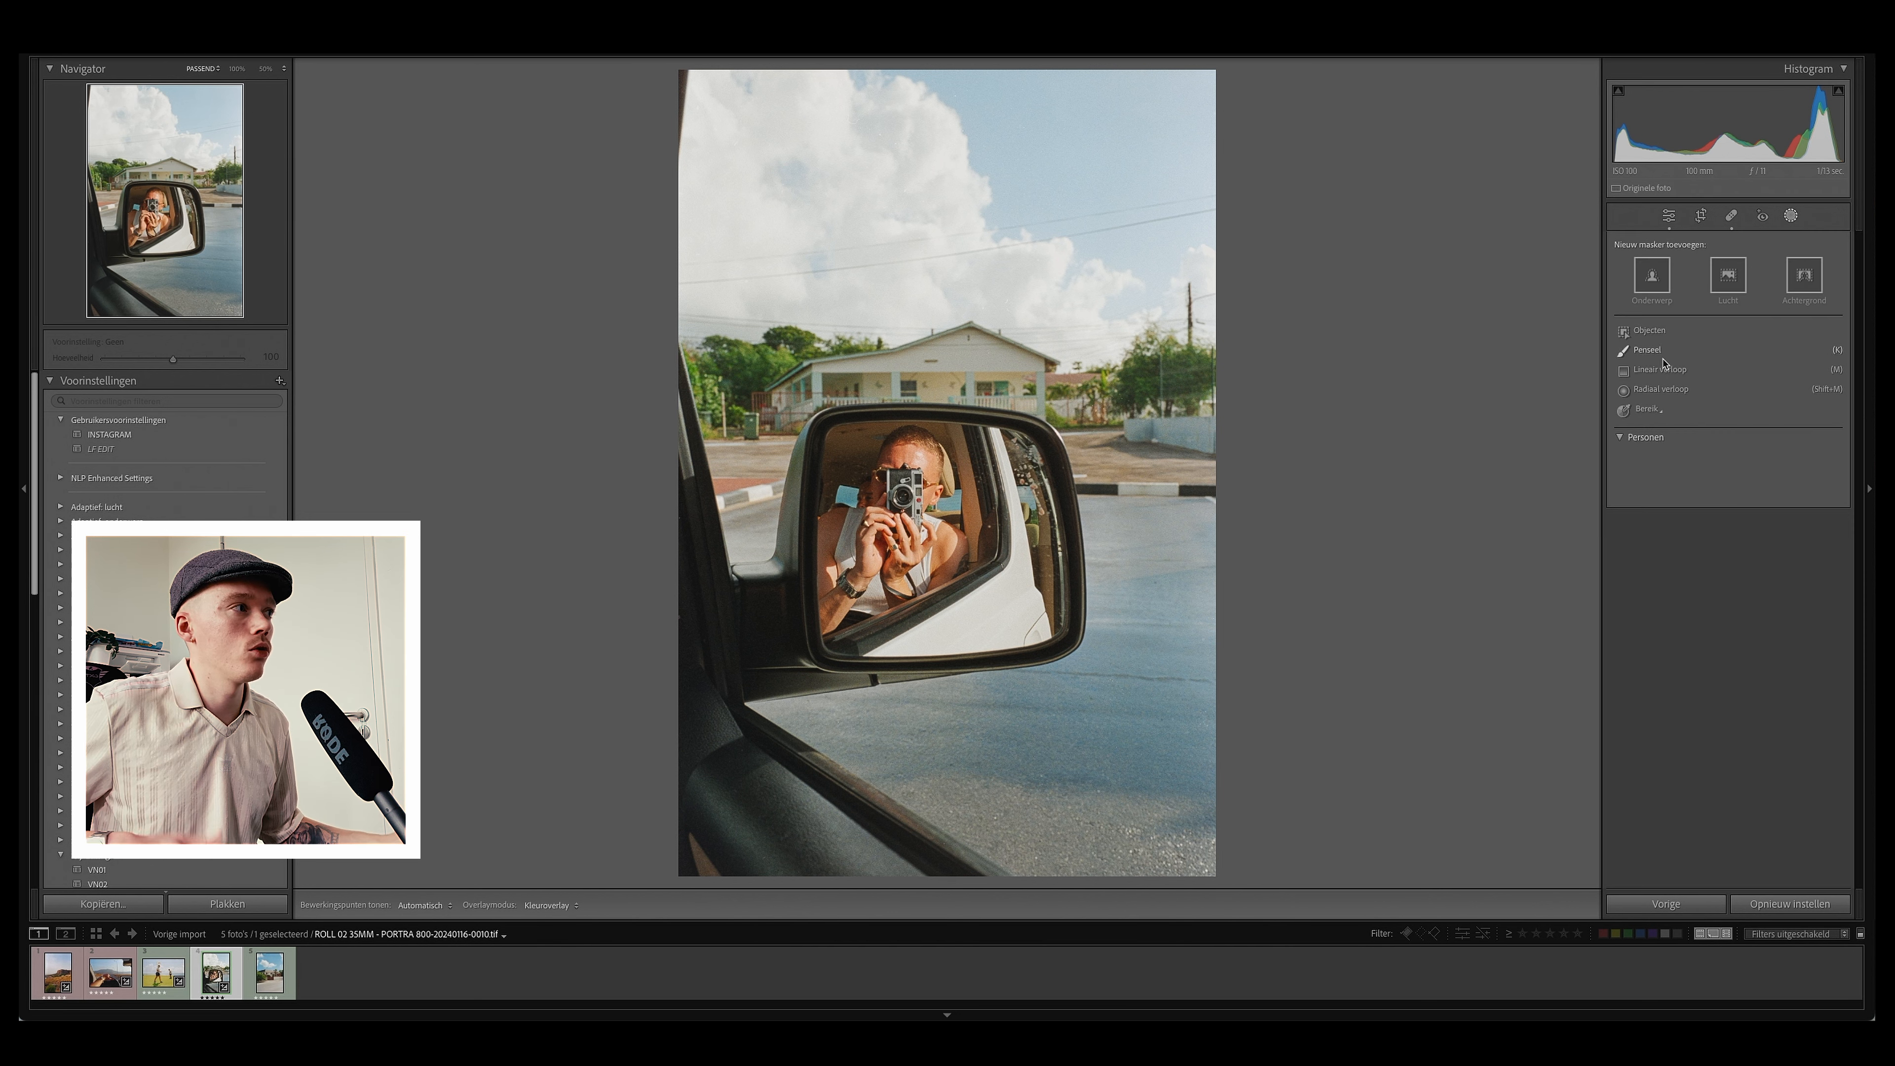
{"action": "left_click", "coordinate": [1658, 367]}
{"action": "left_click_drag", "start_coordinate": [924, 250], "coordinate": [920, 400]}
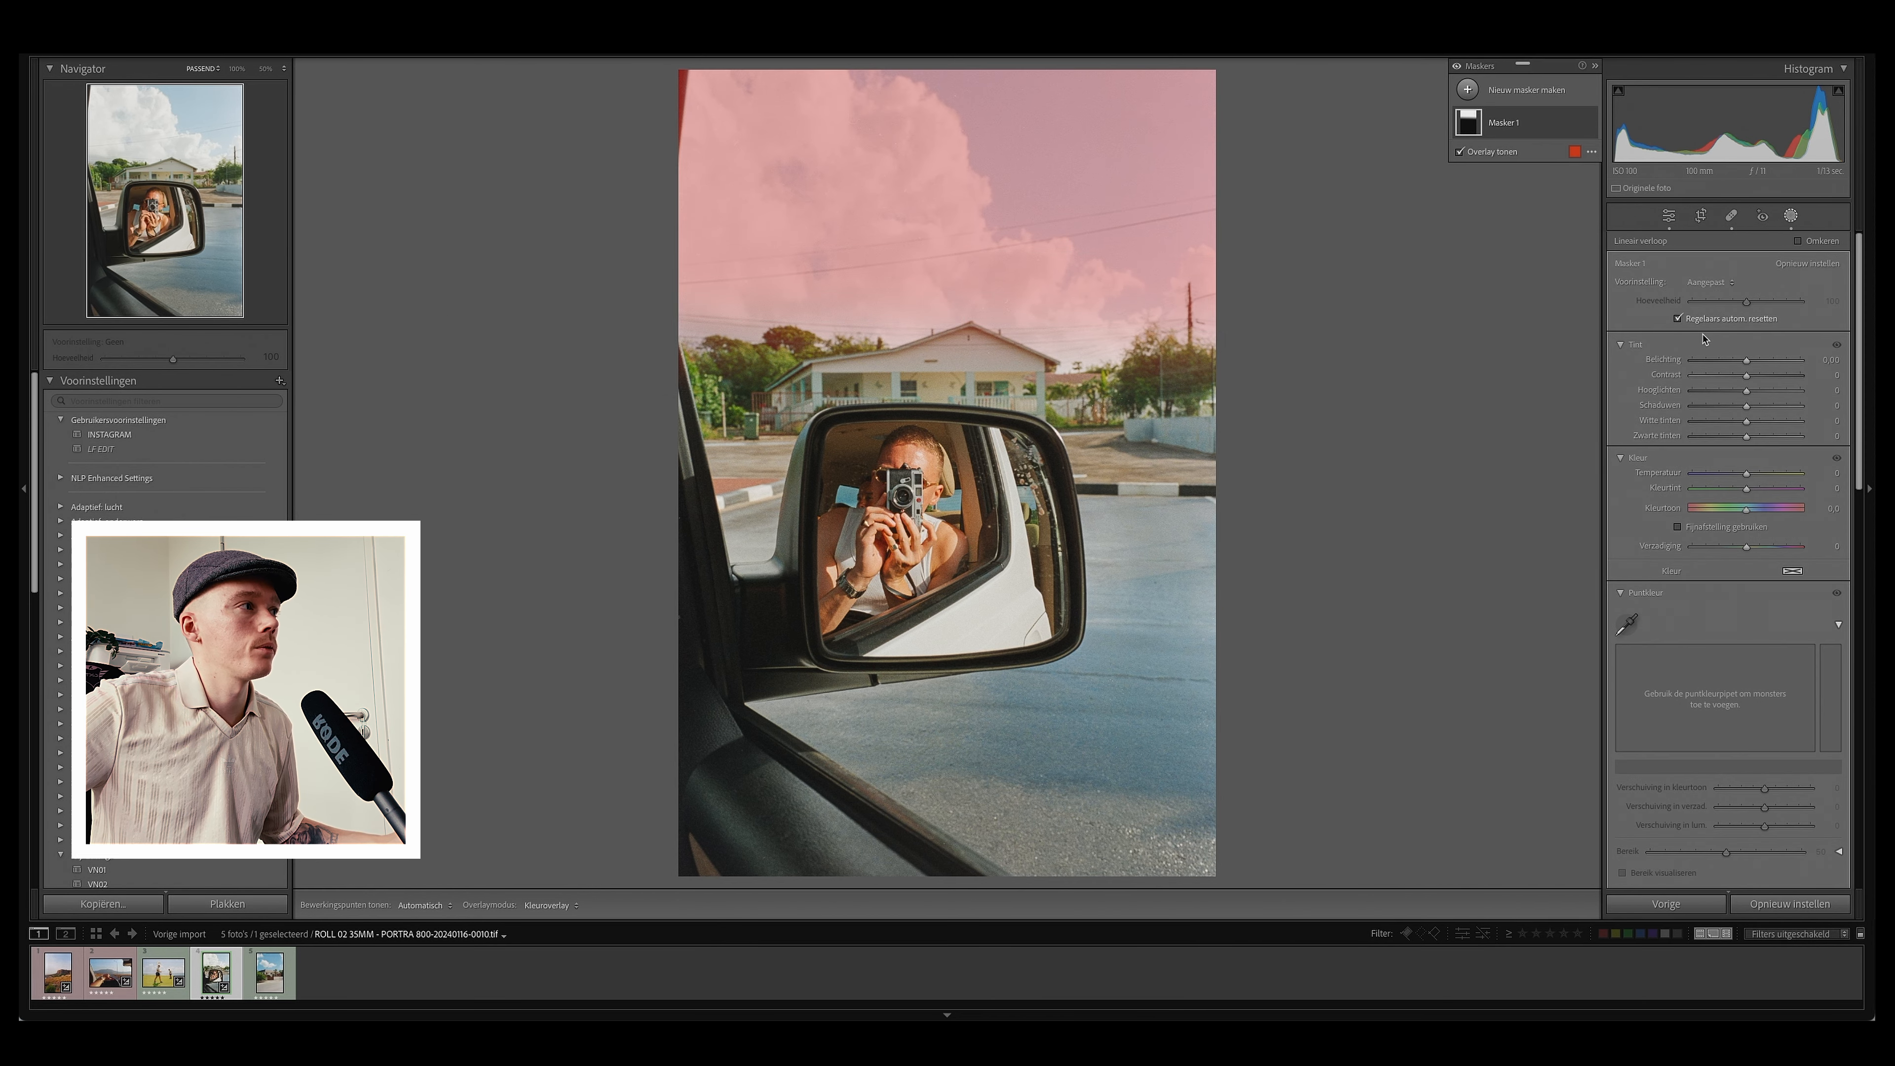
{"action": "mouse_move", "coordinate": [1747, 391]}
{"action": "left_mouse_down"}
{"action": "mouse_move", "coordinate": [1725, 401]}
{"action": "mouse_move", "coordinate": [1762, 401]}
{"action": "mouse_move", "coordinate": [1747, 396]}
{"action": "left_mouse_up"}
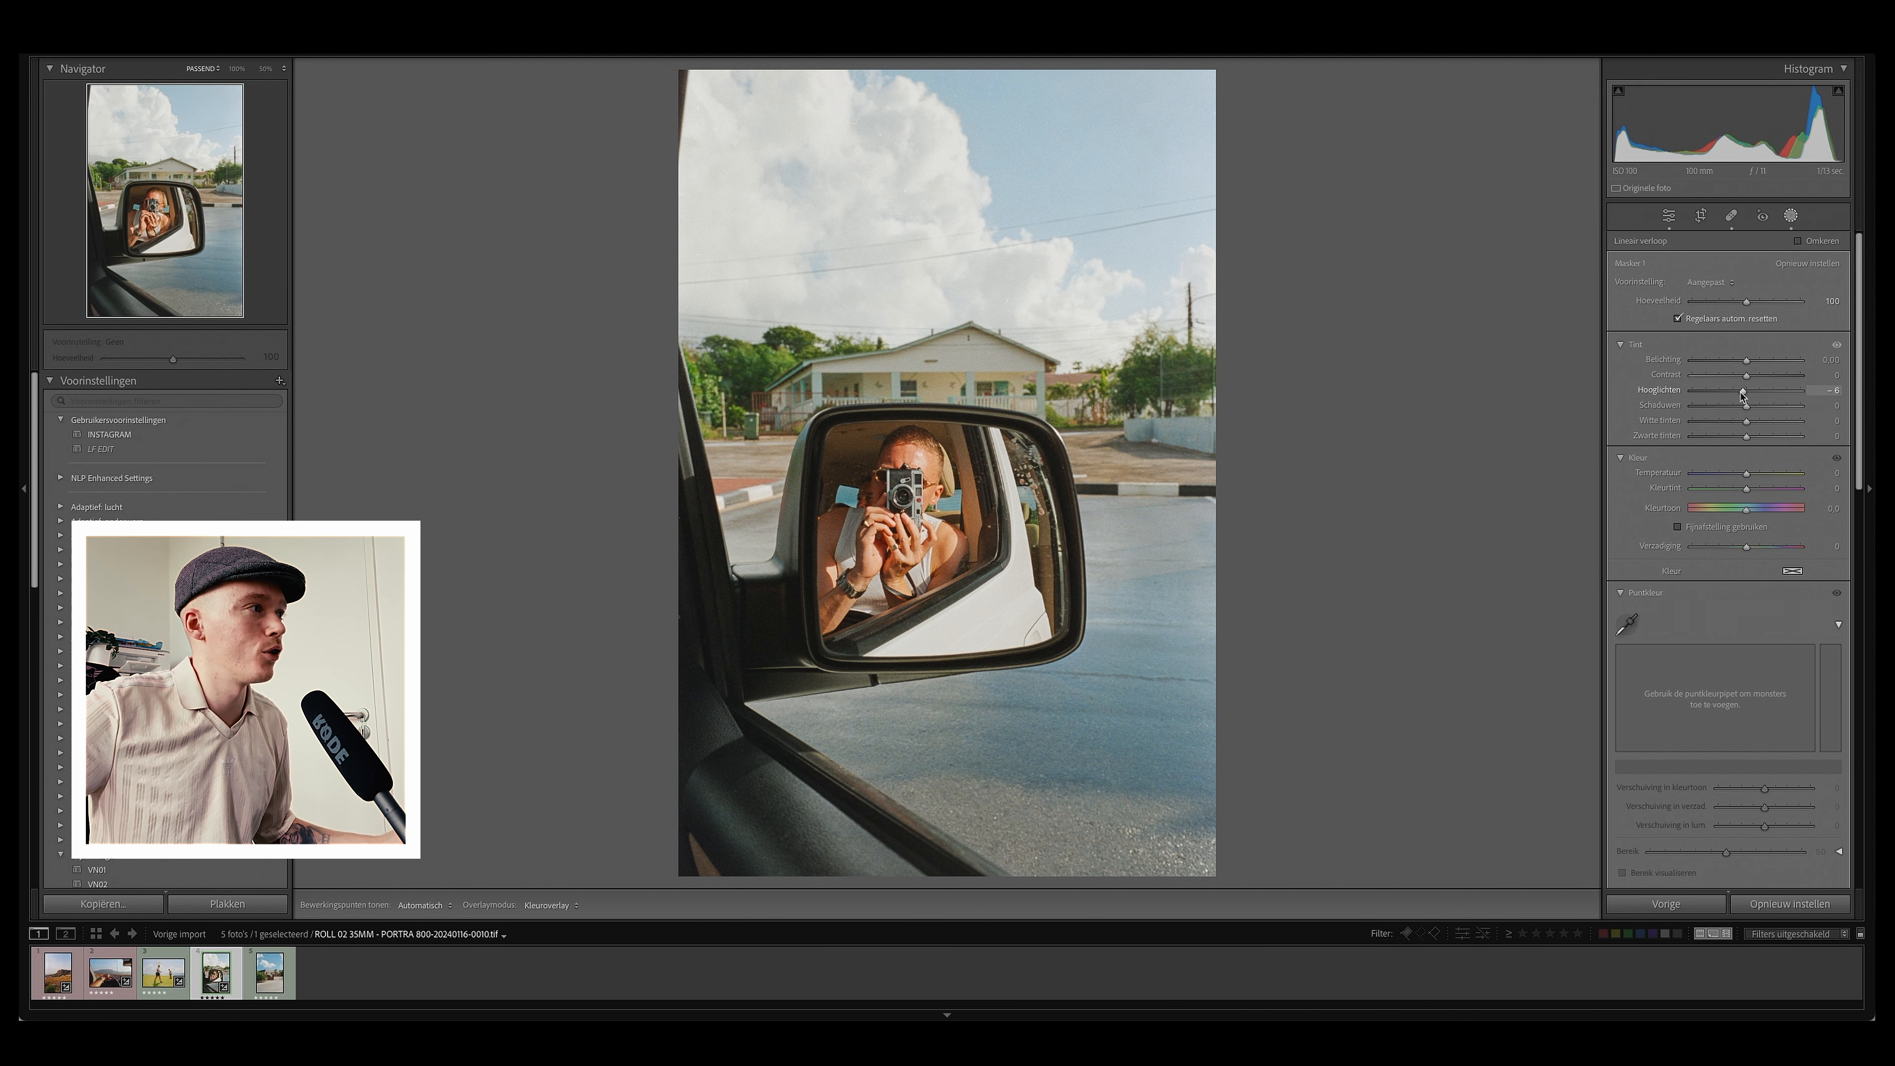
{"action": "left_click_drag", "start_coordinate": [1746, 395], "coordinate": [1648, 415]}
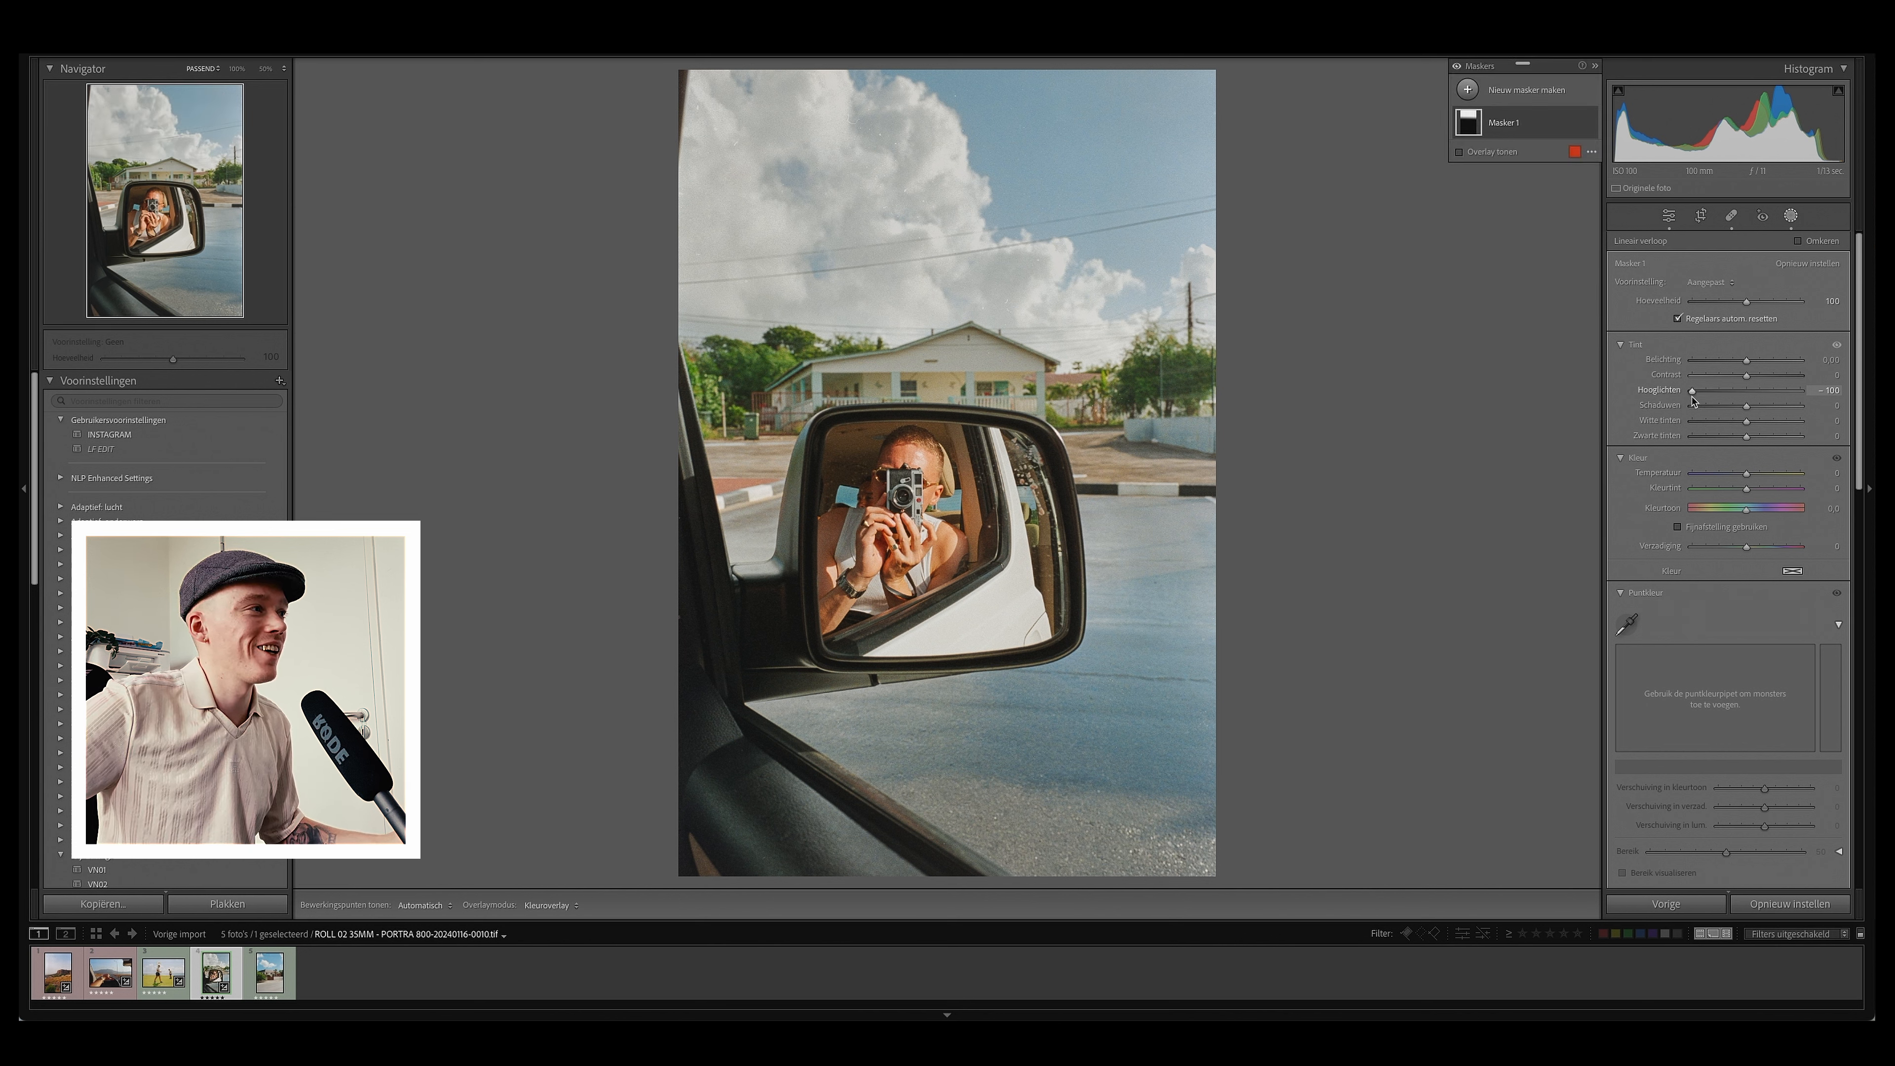
{"action": "left_click_drag", "start_coordinate": [1693, 390], "coordinate": [1737, 398]}
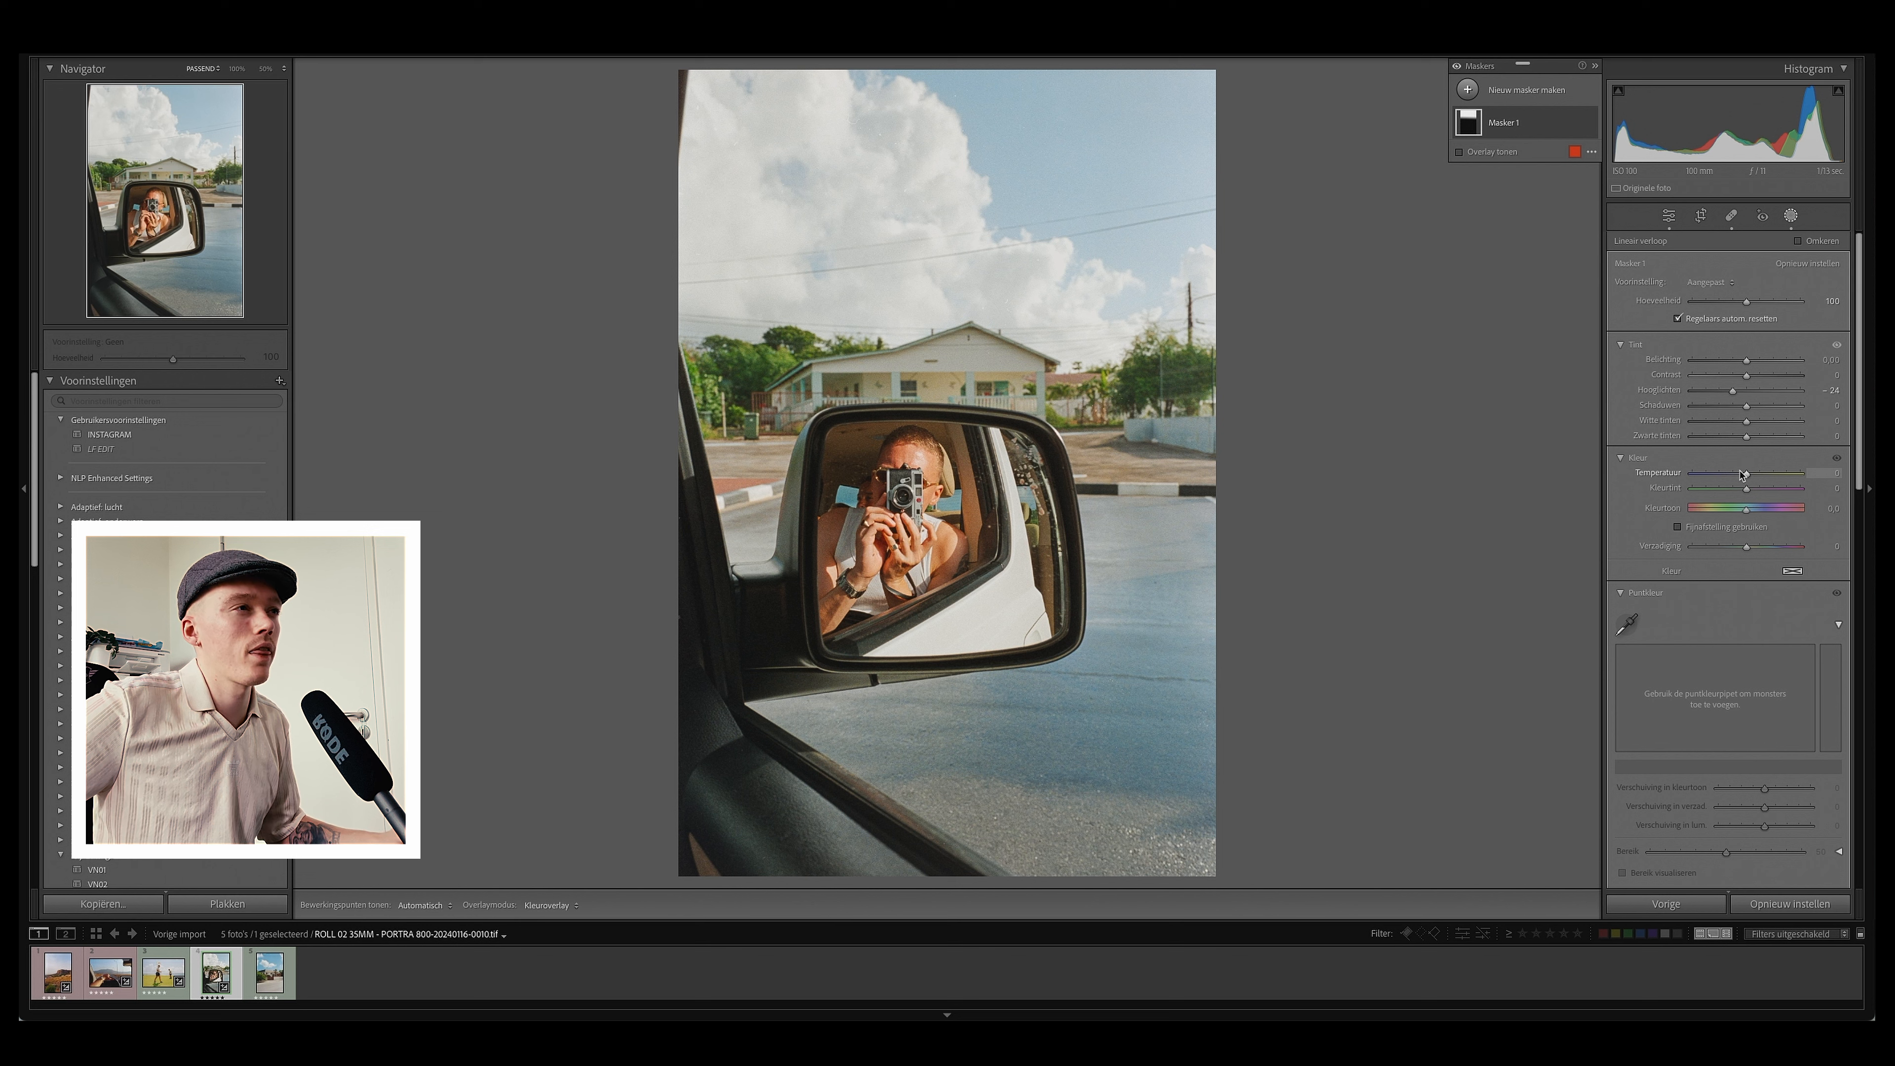
{"action": "left_click_drag", "start_coordinate": [1747, 473], "coordinate": [1746, 475]}
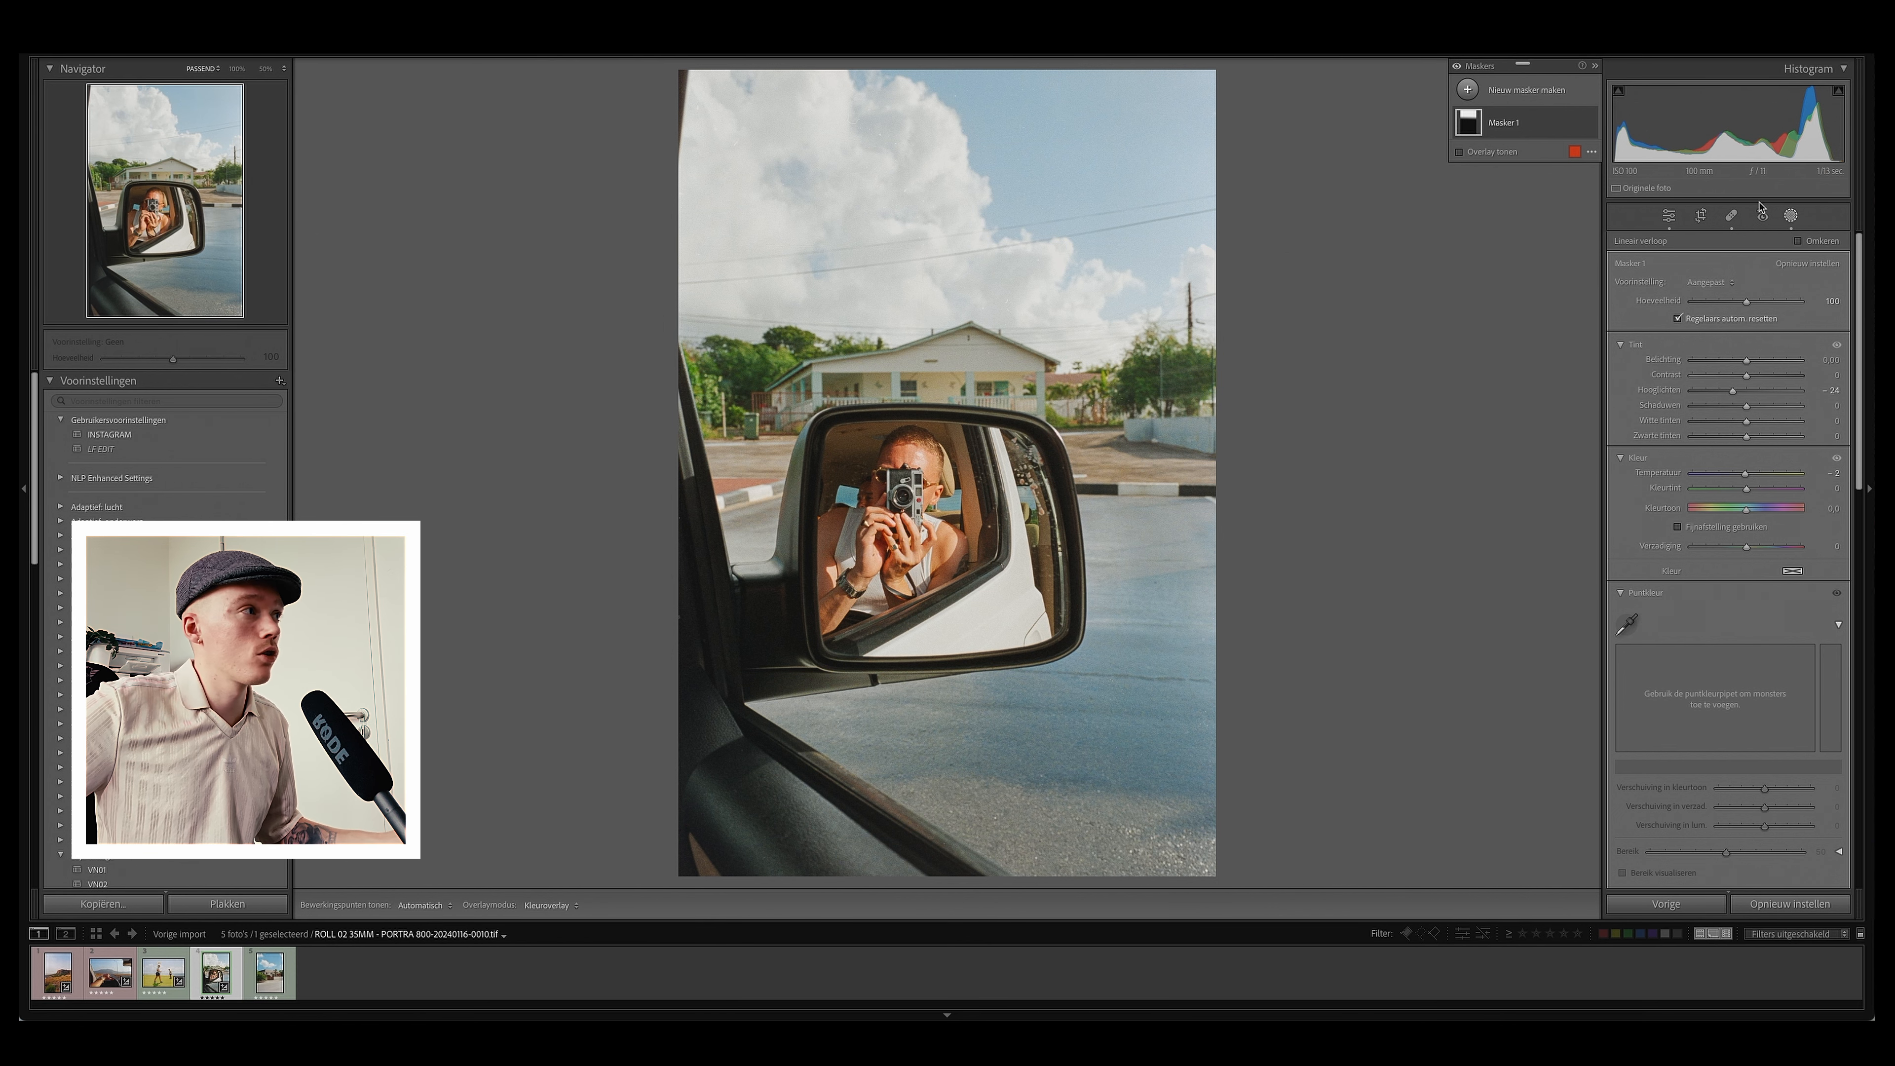
{"action": "left_click", "coordinate": [1669, 216]}
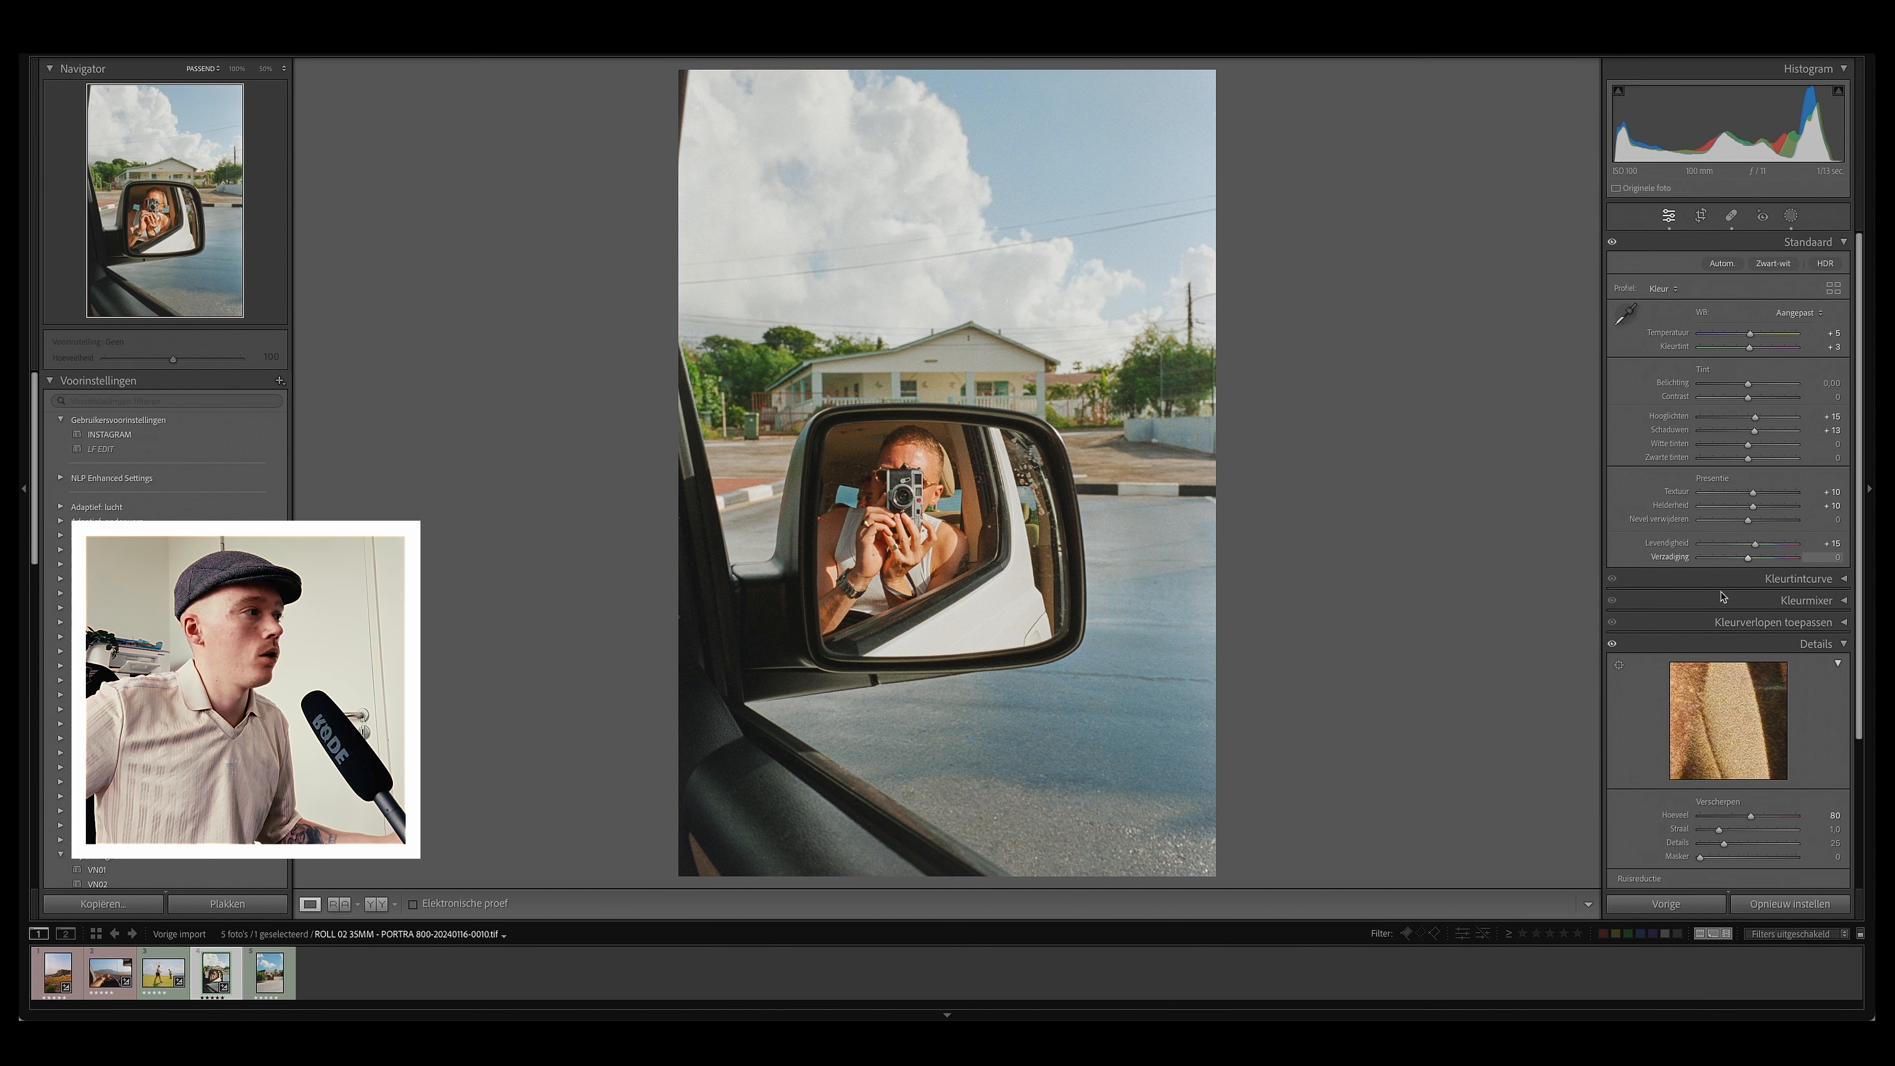
Step: Collapse Details, open the Color Mixer panel and activate its targeted adjustment tool
{"action": "left_click", "coordinate": [1844, 646]}
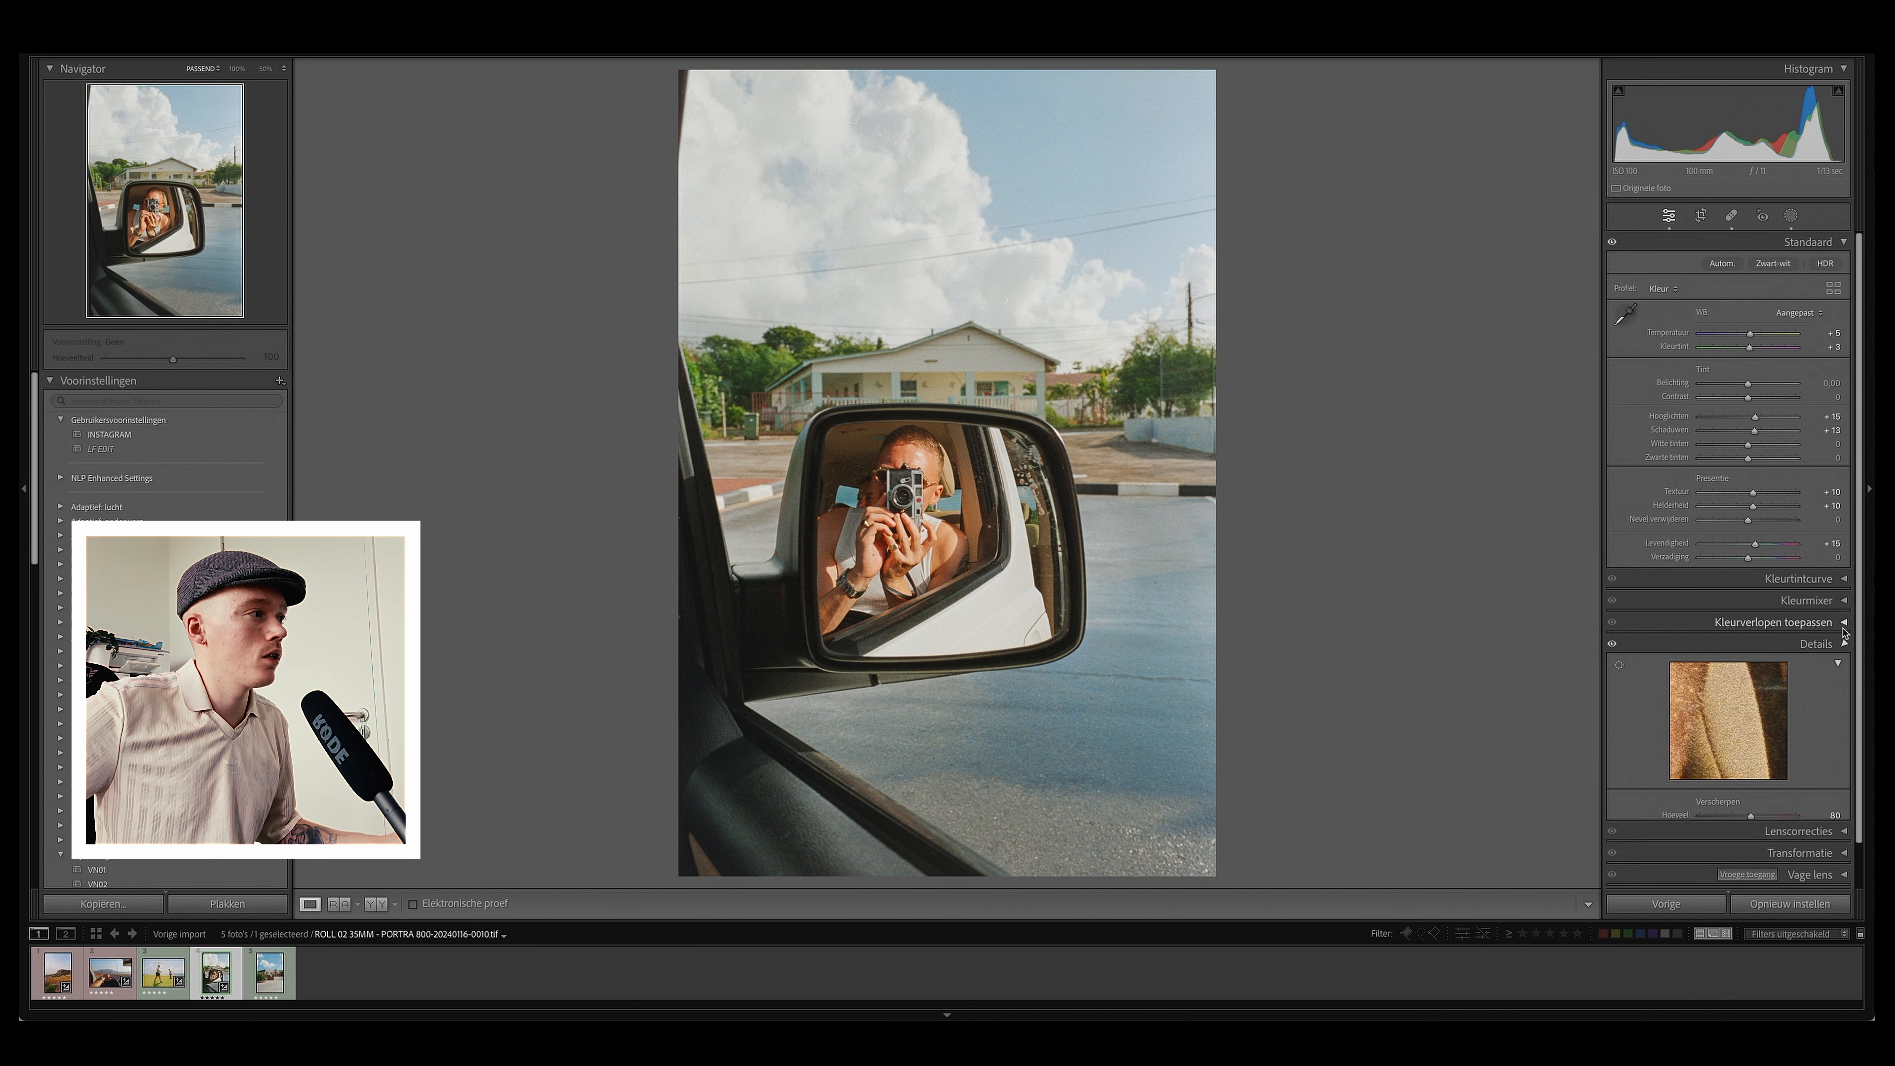
{"action": "left_click", "coordinate": [1844, 580]}
{"action": "left_click", "coordinate": [1844, 580]}
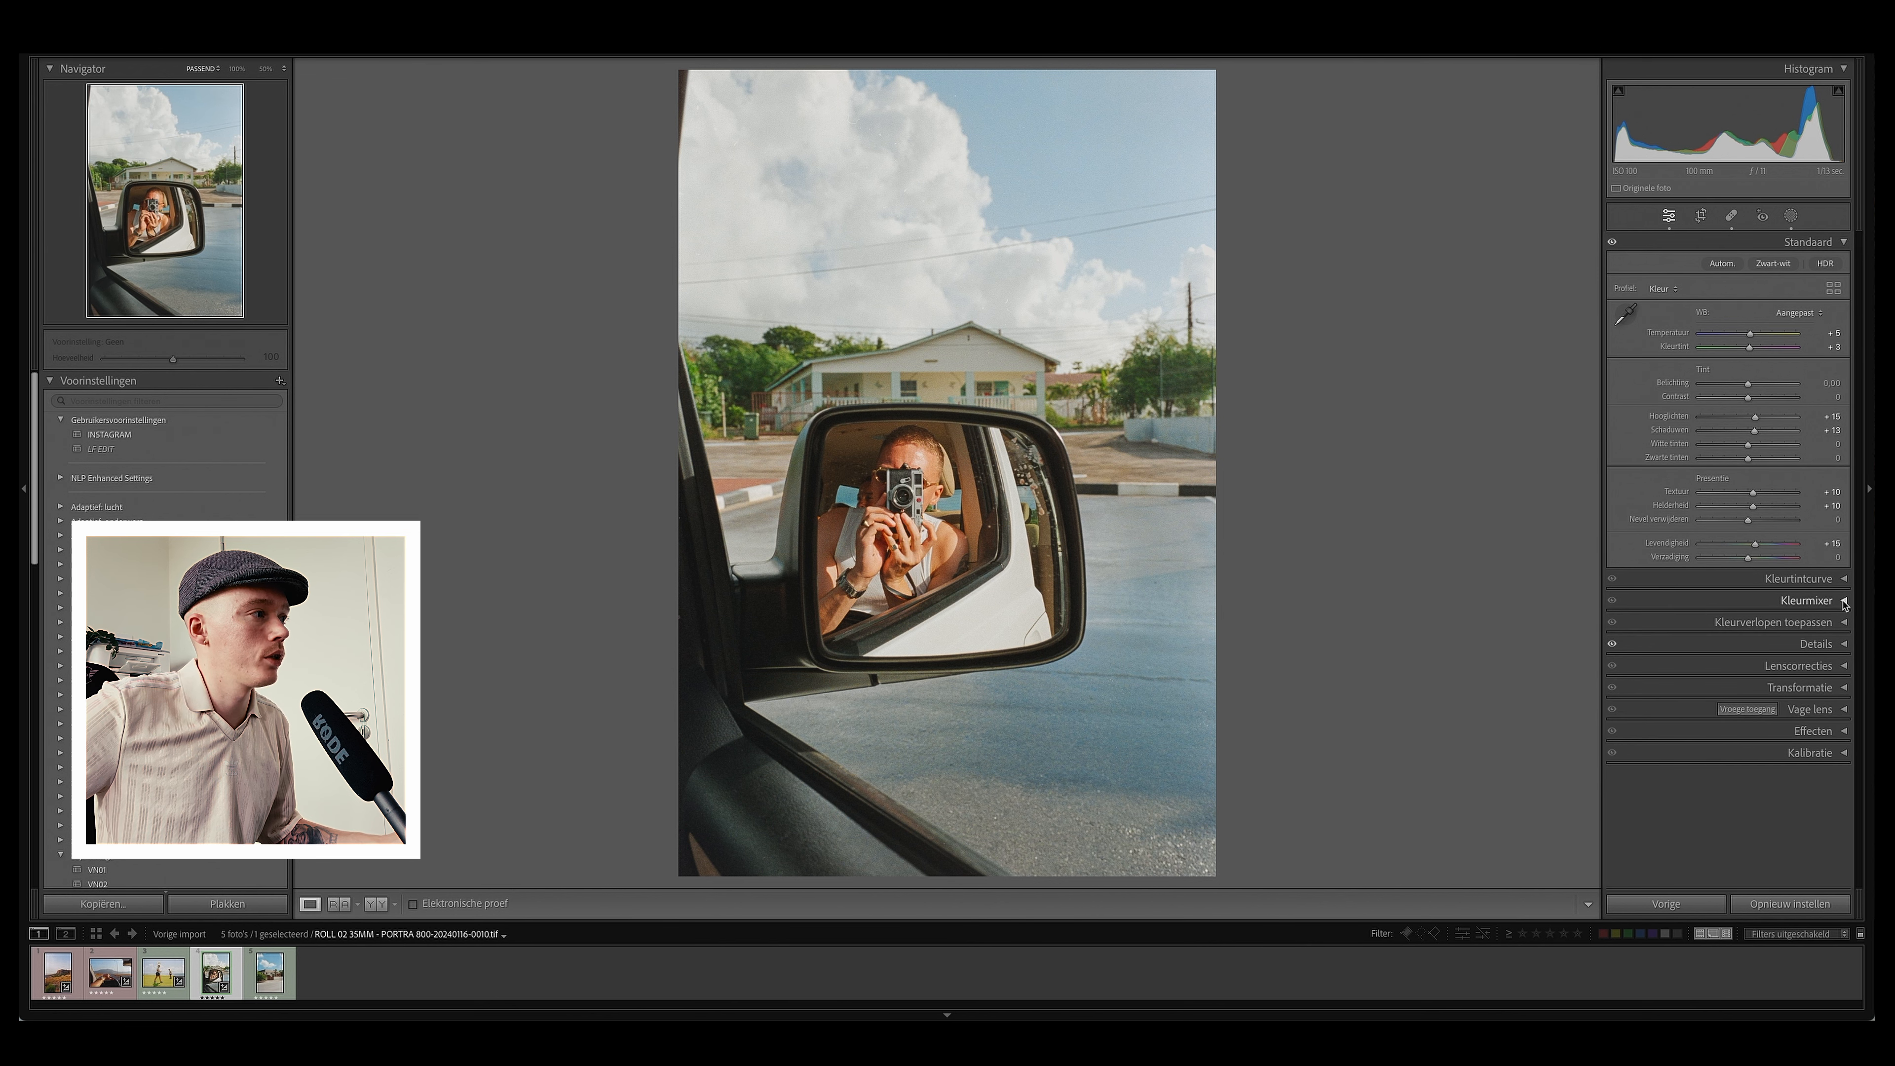
{"action": "left_click", "coordinate": [1844, 601]}
{"action": "left_click", "coordinate": [1617, 687]}
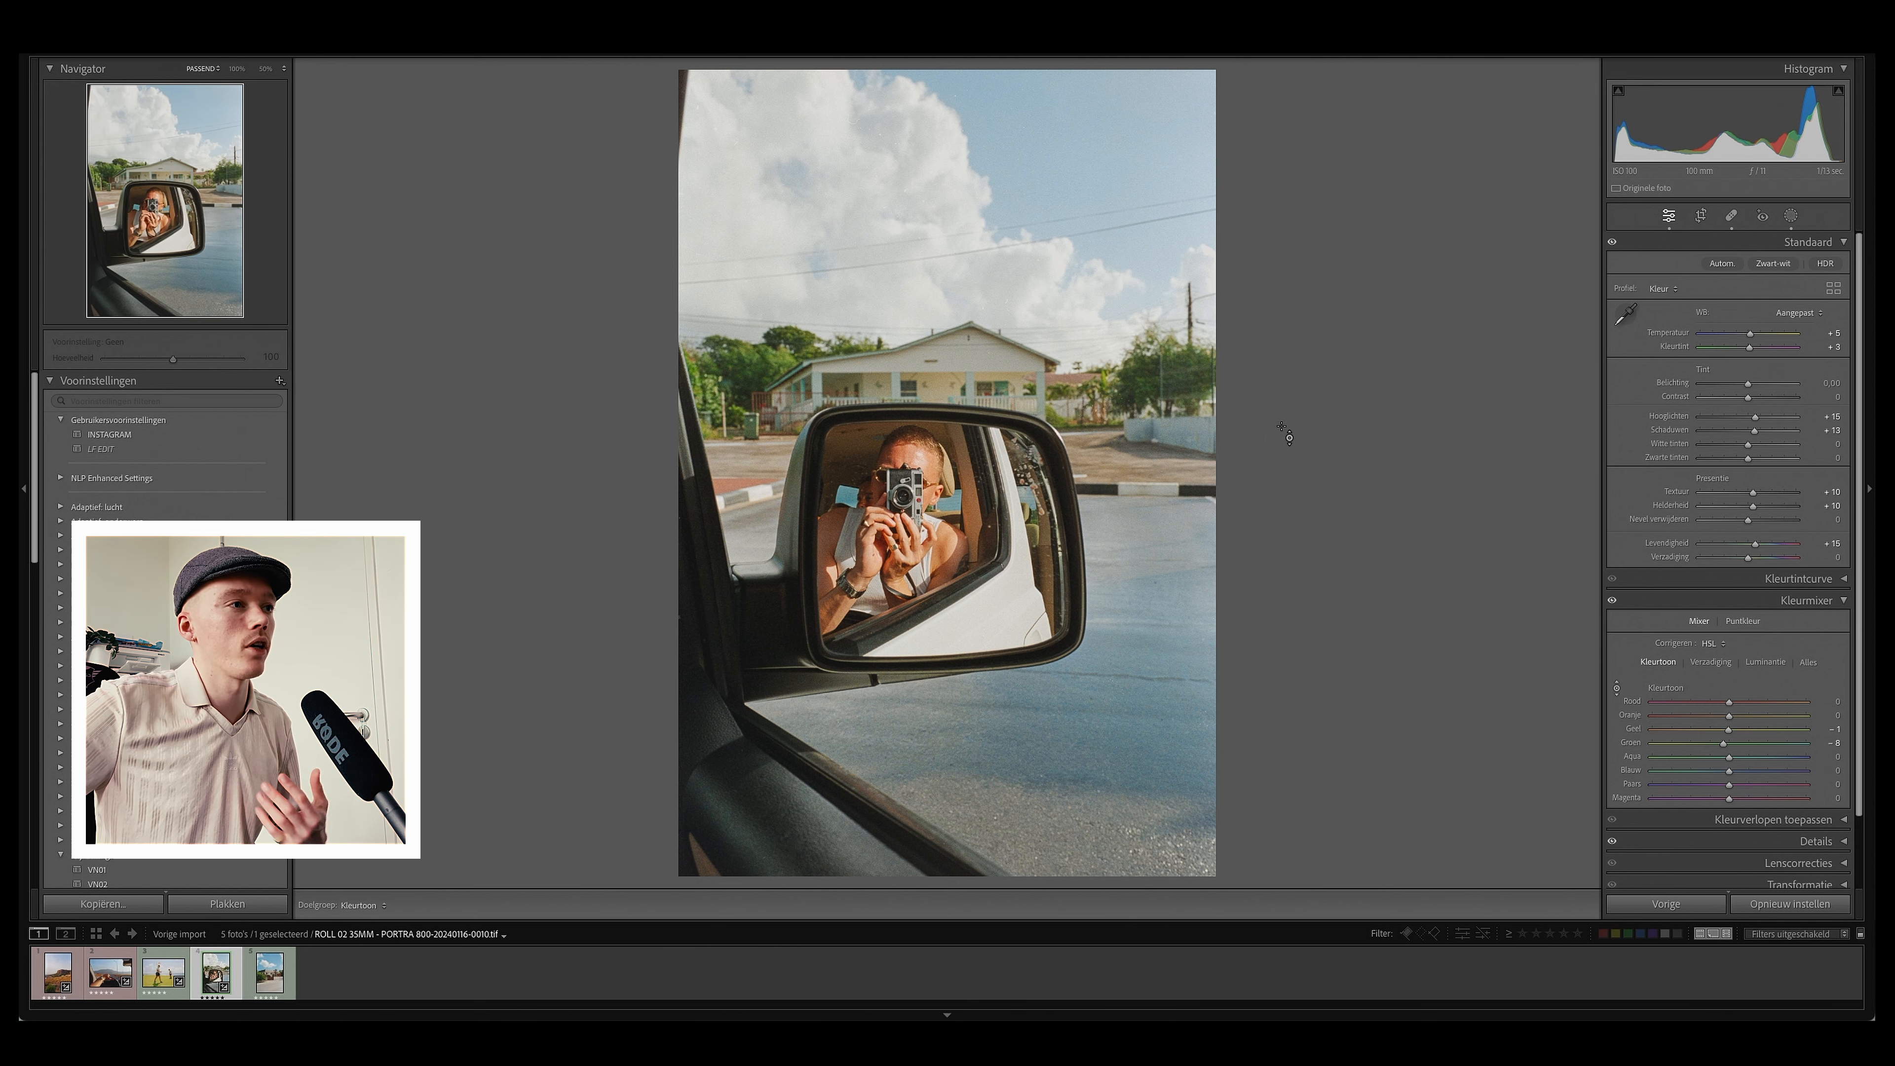
Step: Crop the photo slightly tighter from the bottom-right corner and reposition the image within the frame
{"action": "key", "text": "r"}
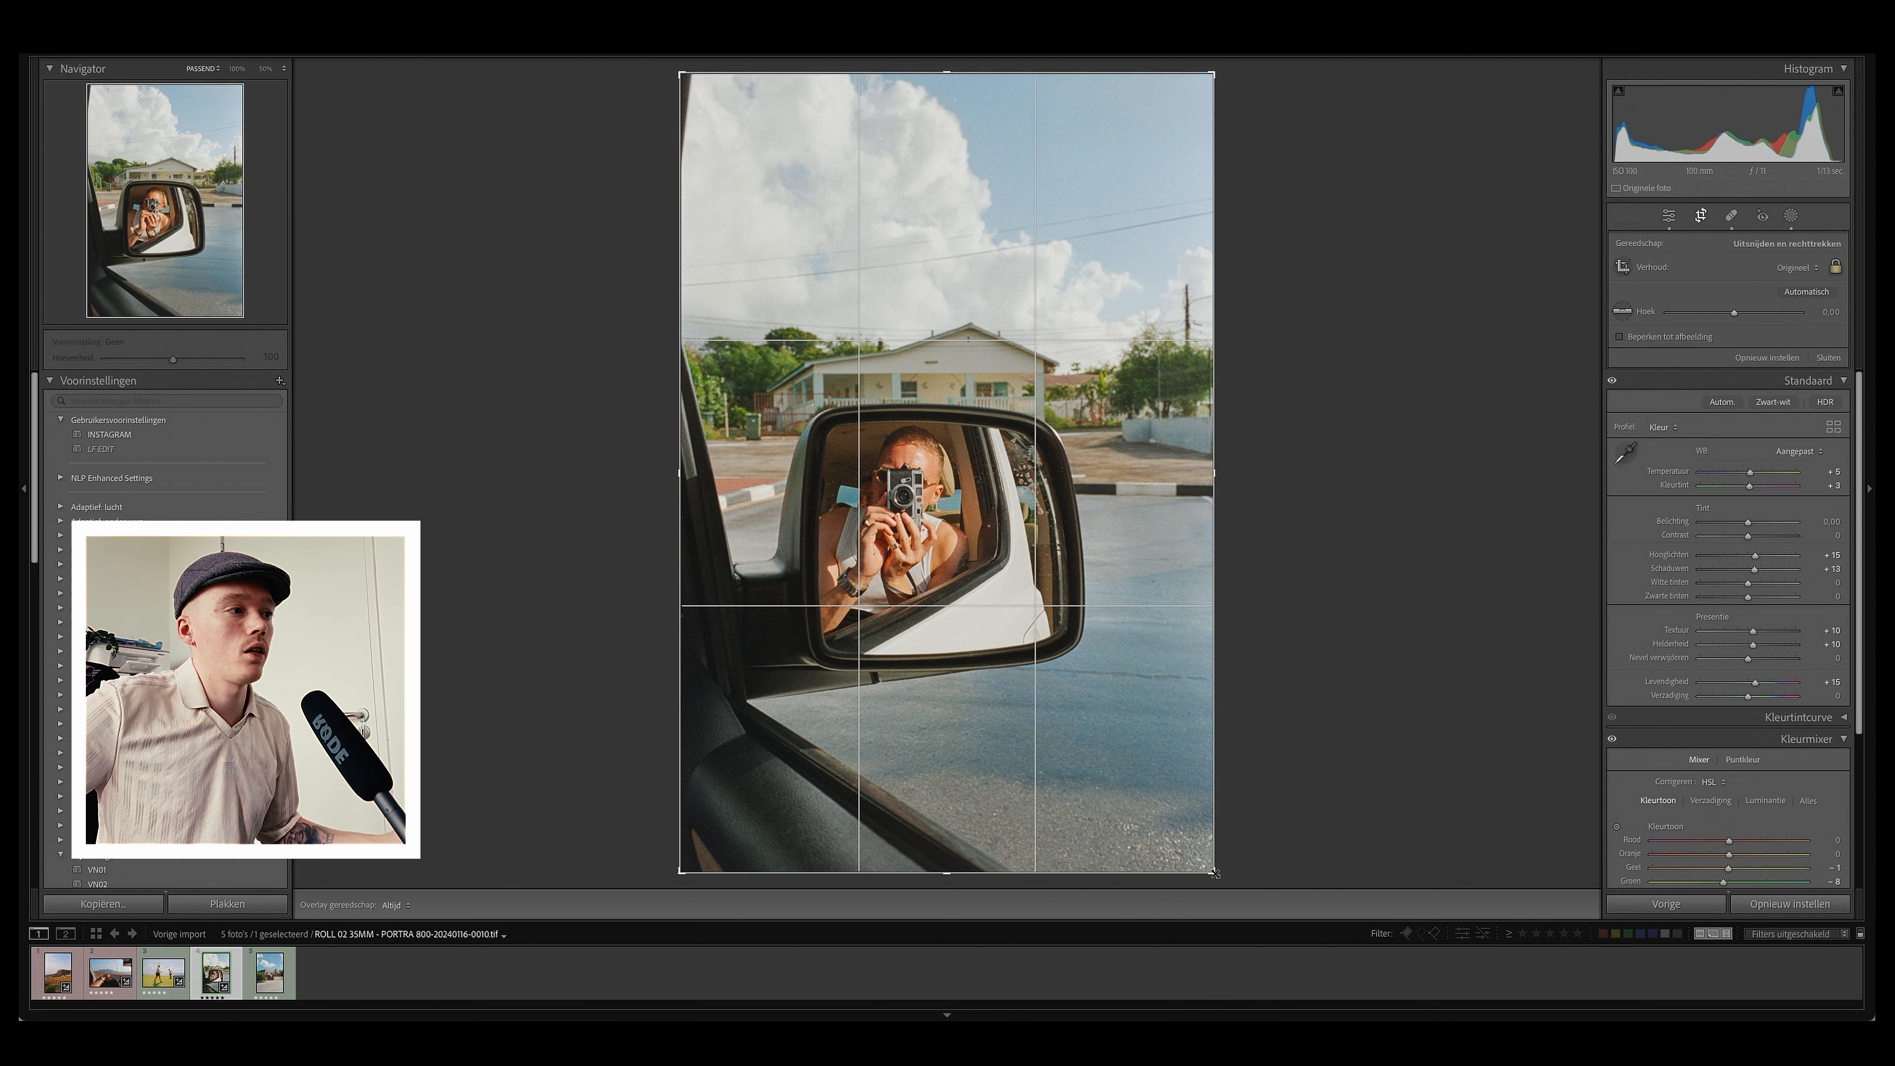
{"action": "left_click_drag", "start_coordinate": [1214, 872], "coordinate": [1195, 864]}
{"action": "left_click_drag", "start_coordinate": [1133, 758], "coordinate": [1123, 723]}
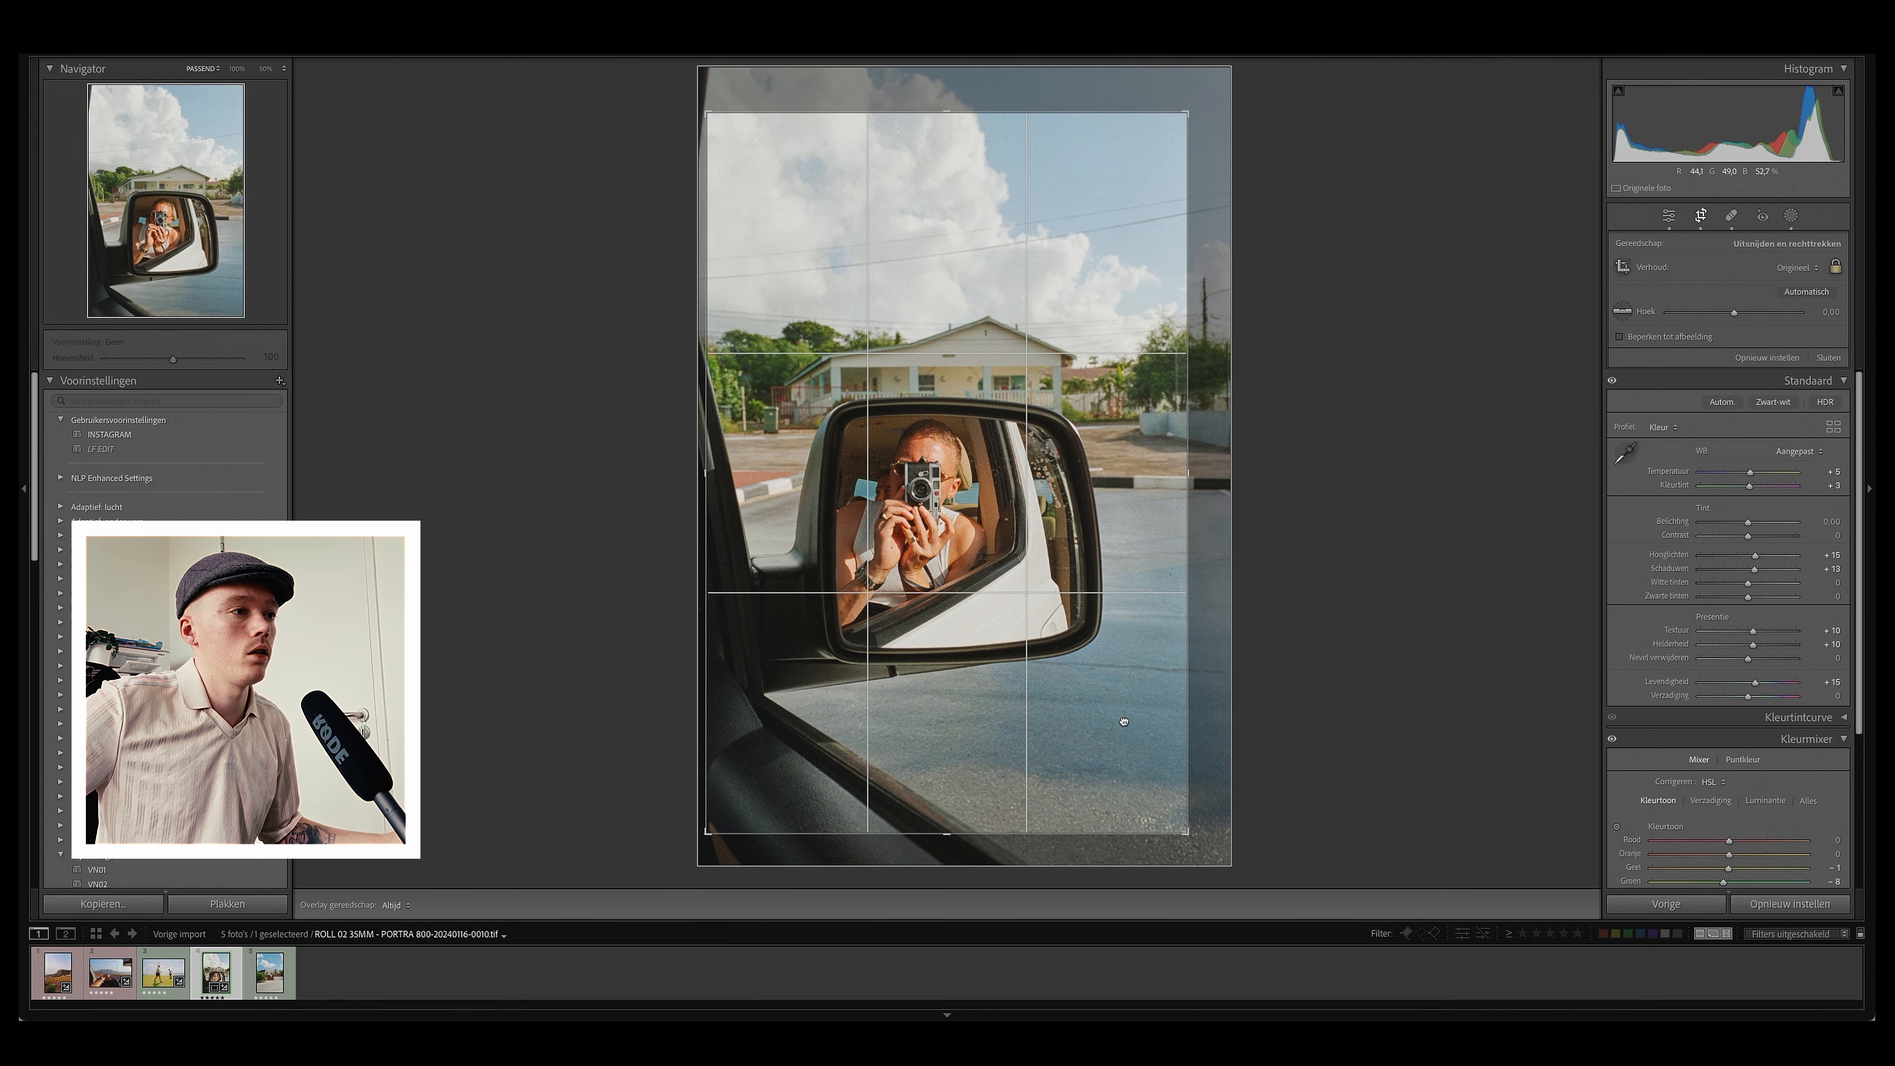
{"action": "key", "text": "Return"}
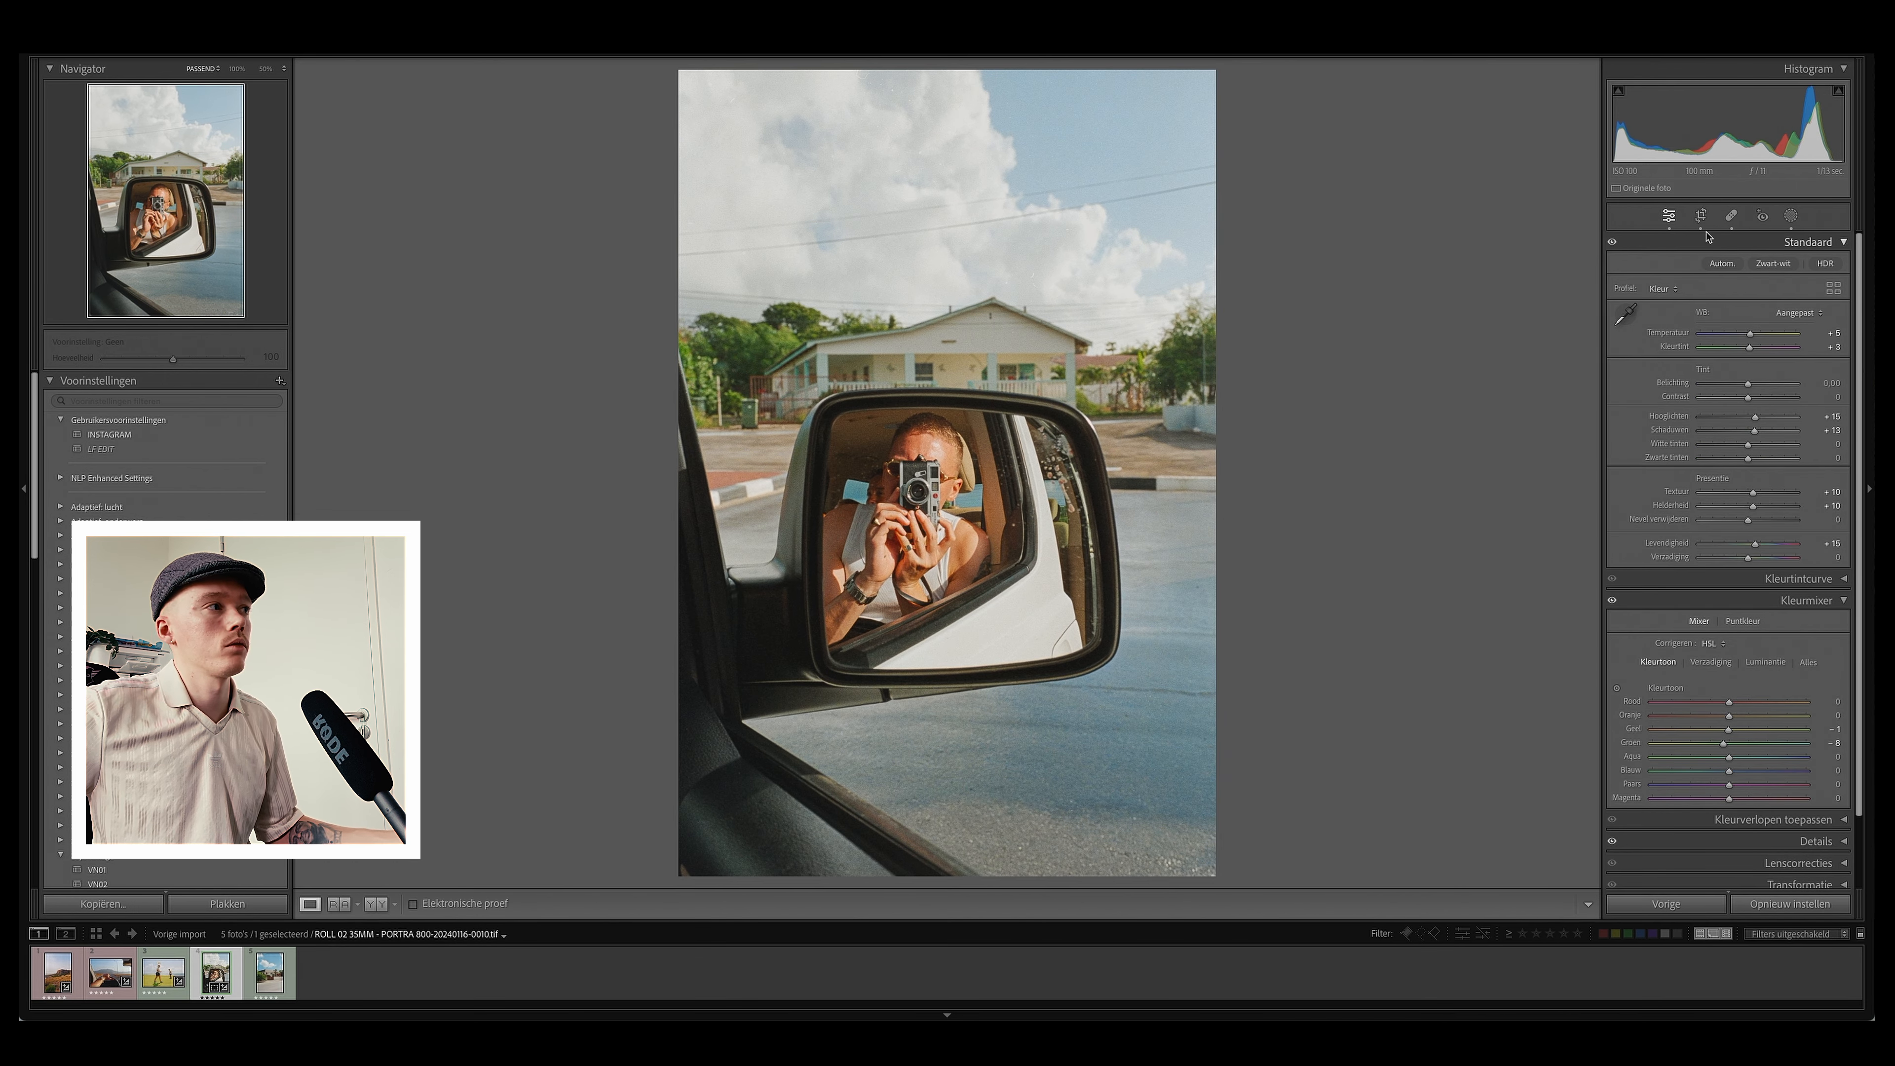
Step: Refine the crop by shifting the image up and pulling in the top-right corner
{"action": "left_click", "coordinate": [1701, 216]}
{"action": "left_click_drag", "start_coordinate": [1040, 514], "coordinate": [1039, 495]}
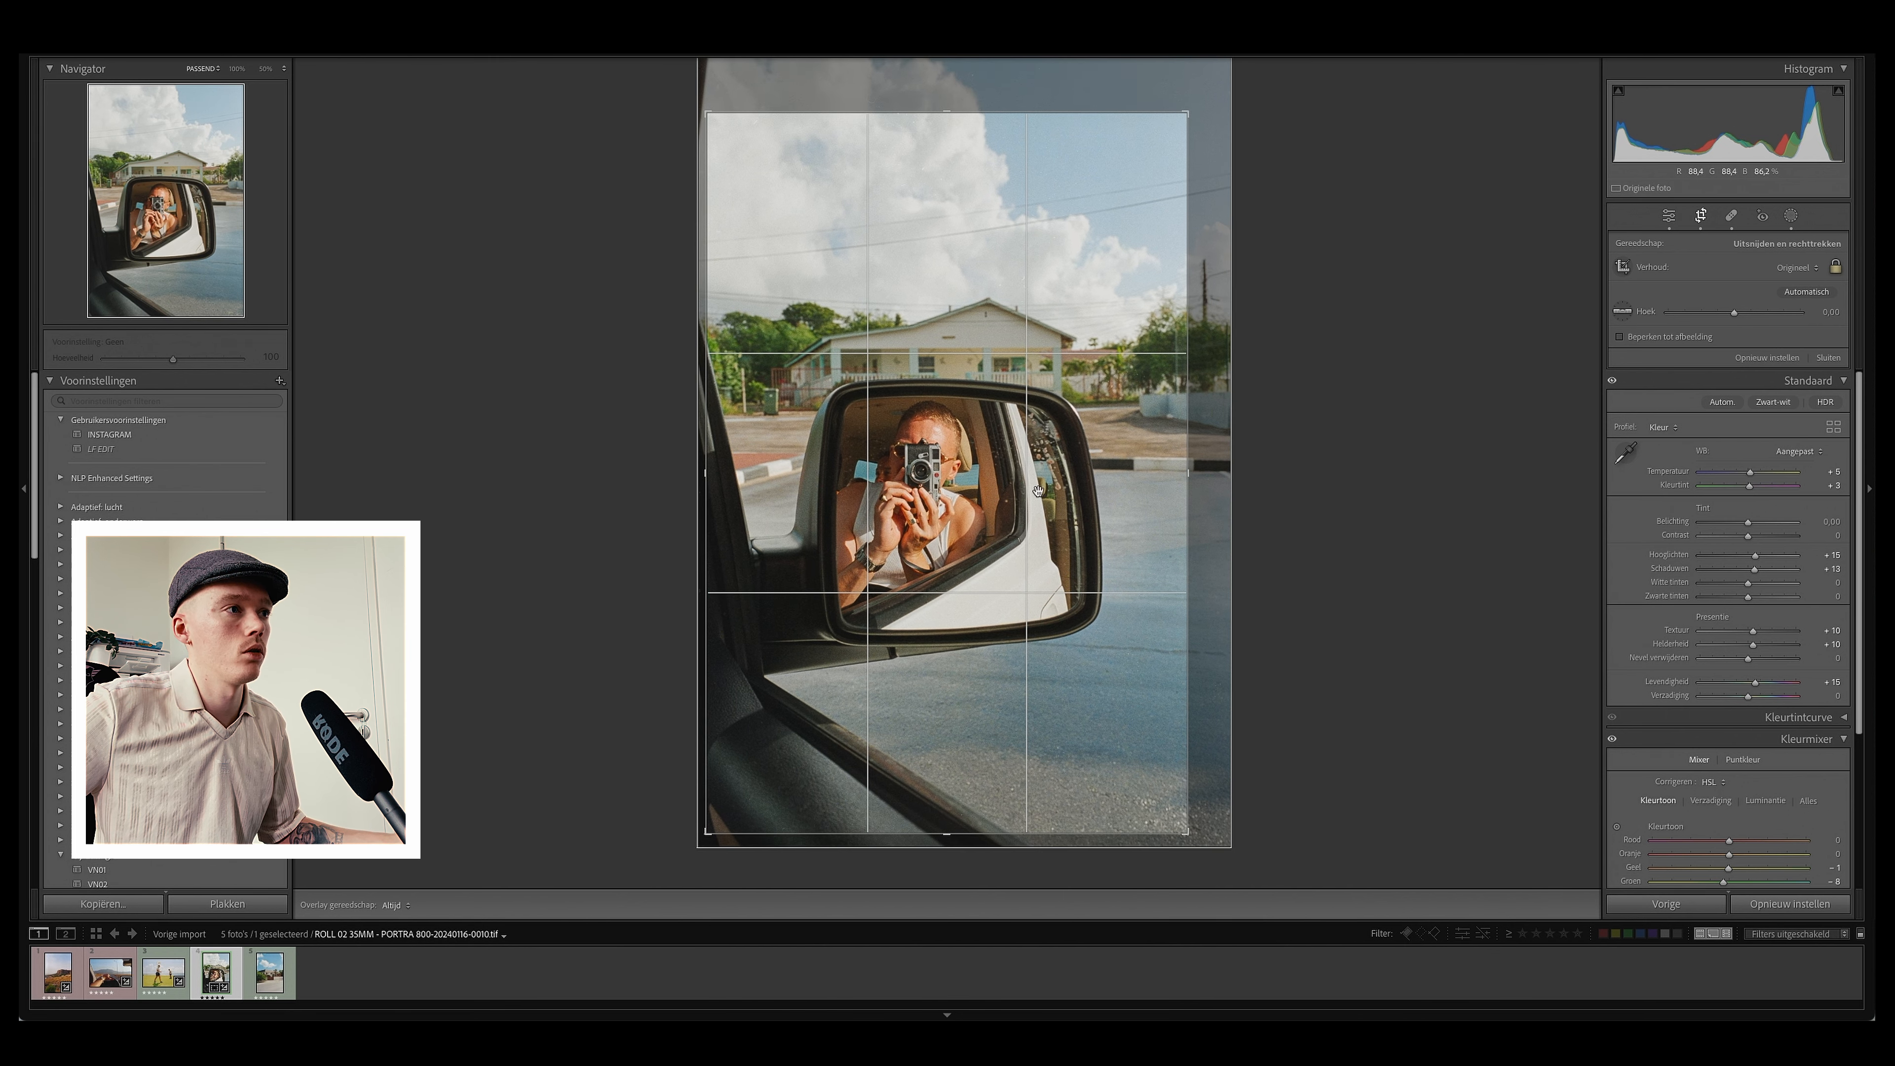
{"action": "mouse_move", "coordinate": [1194, 114]}
{"action": "left_mouse_down"}
{"action": "mouse_move", "coordinate": [1210, 85]}
{"action": "mouse_move", "coordinate": [1177, 126]}
{"action": "left_mouse_up"}
{"action": "key", "text": "Return"}
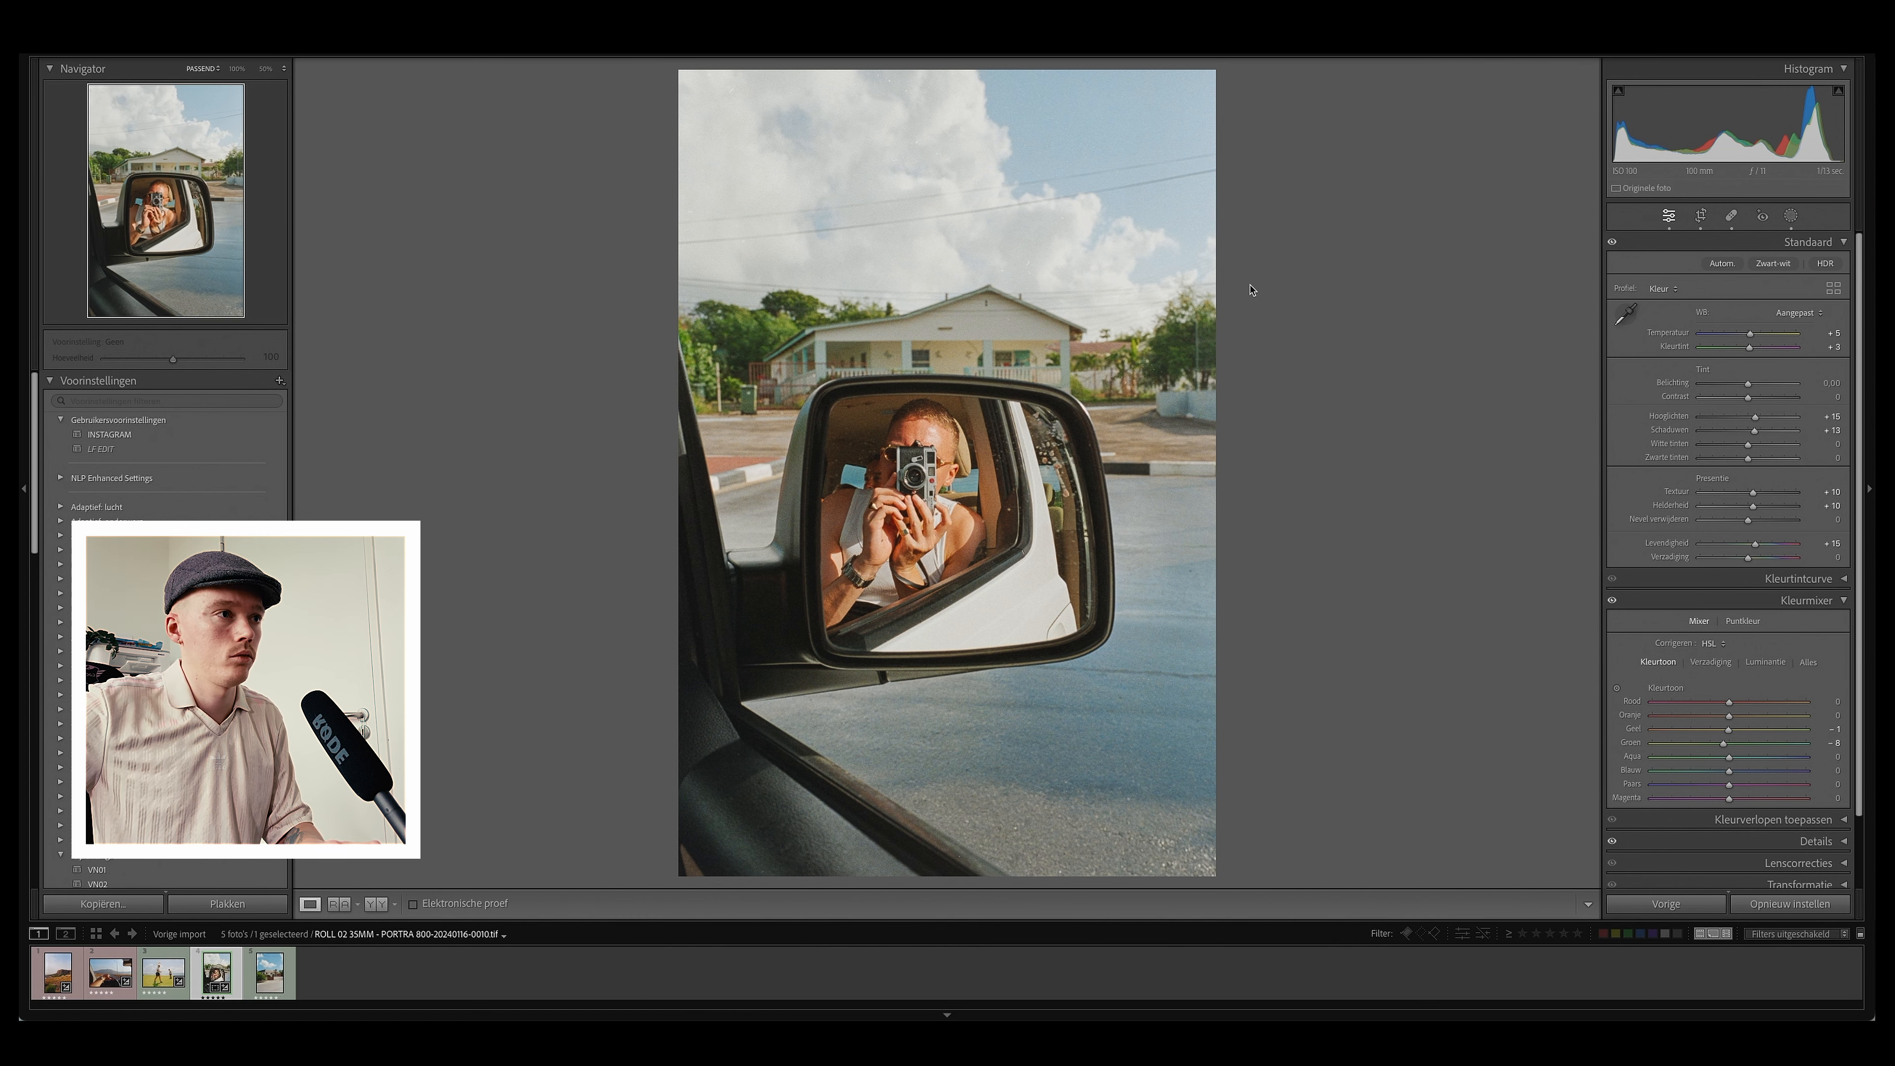
Step: Move to the next photo of the house and straighten it by setting the crop angle to 0,4
{"action": "key", "text": "Right"}
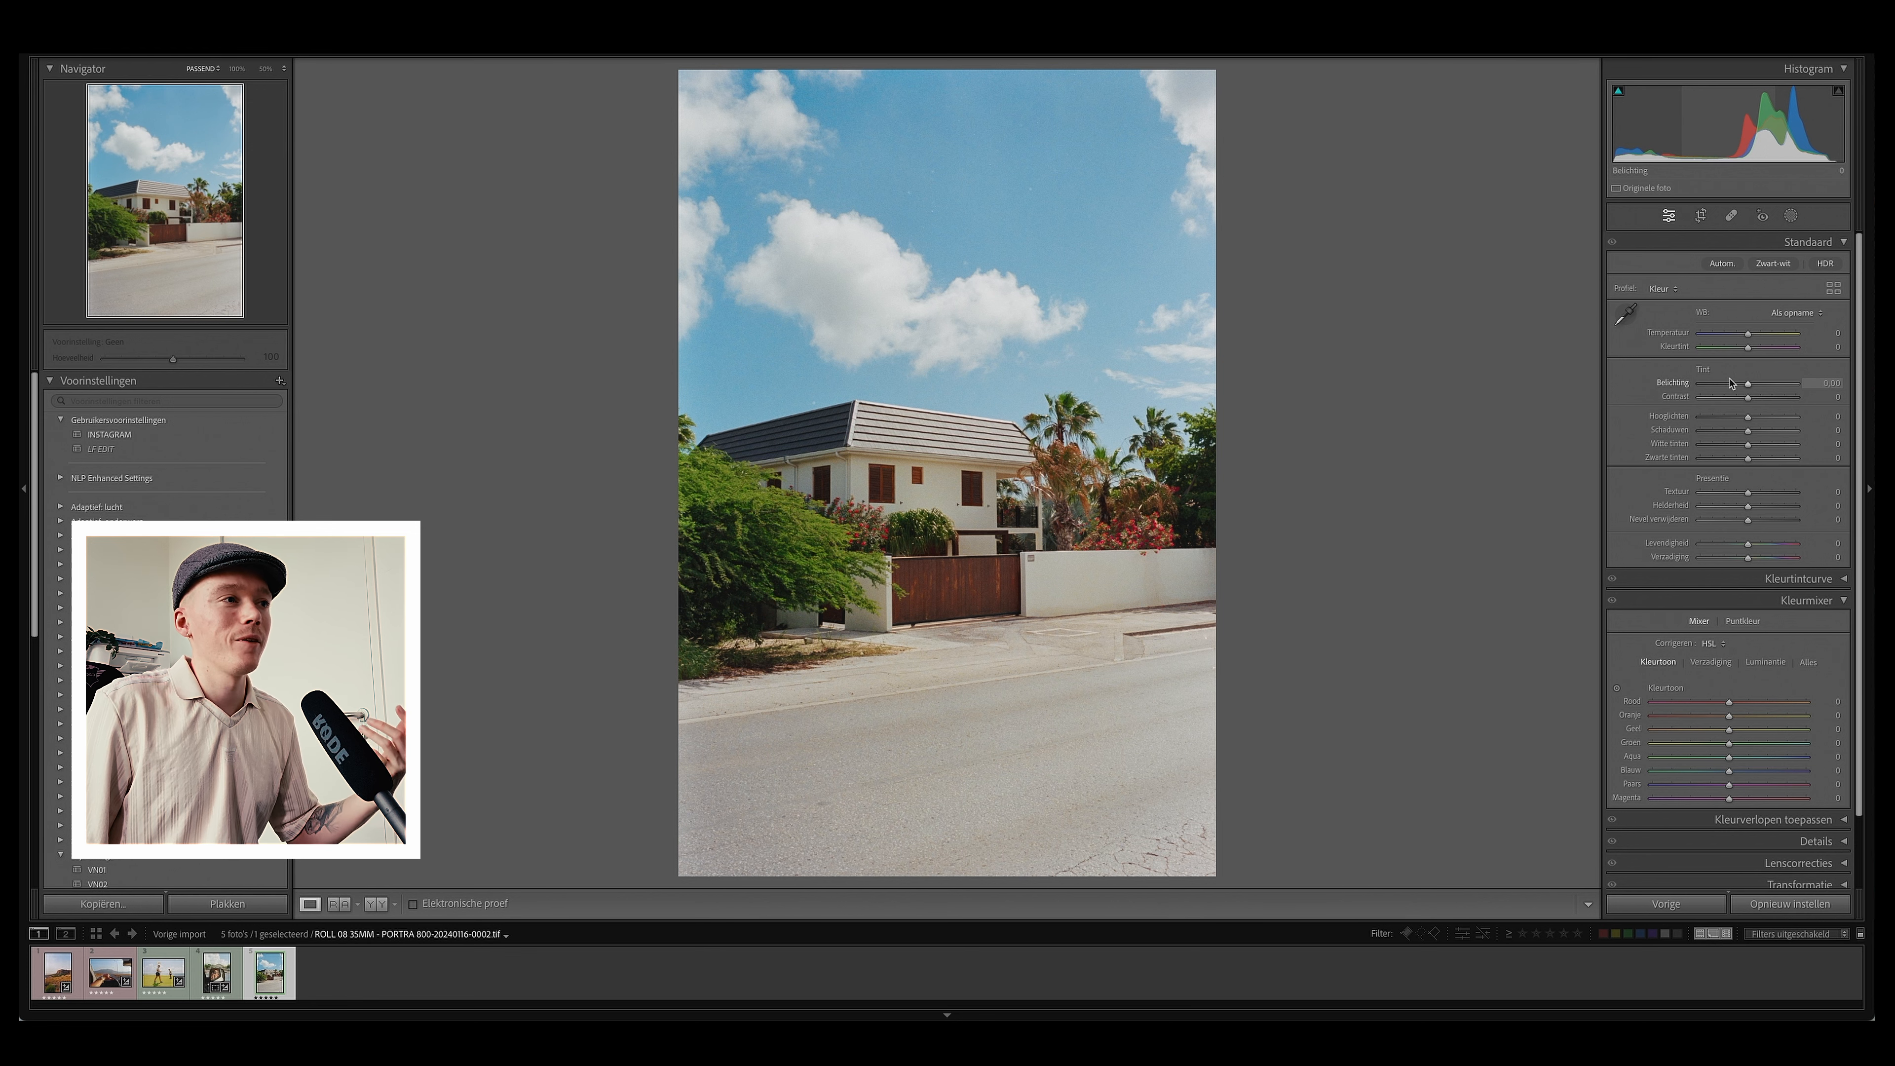
{"action": "left_click", "coordinate": [1701, 215]}
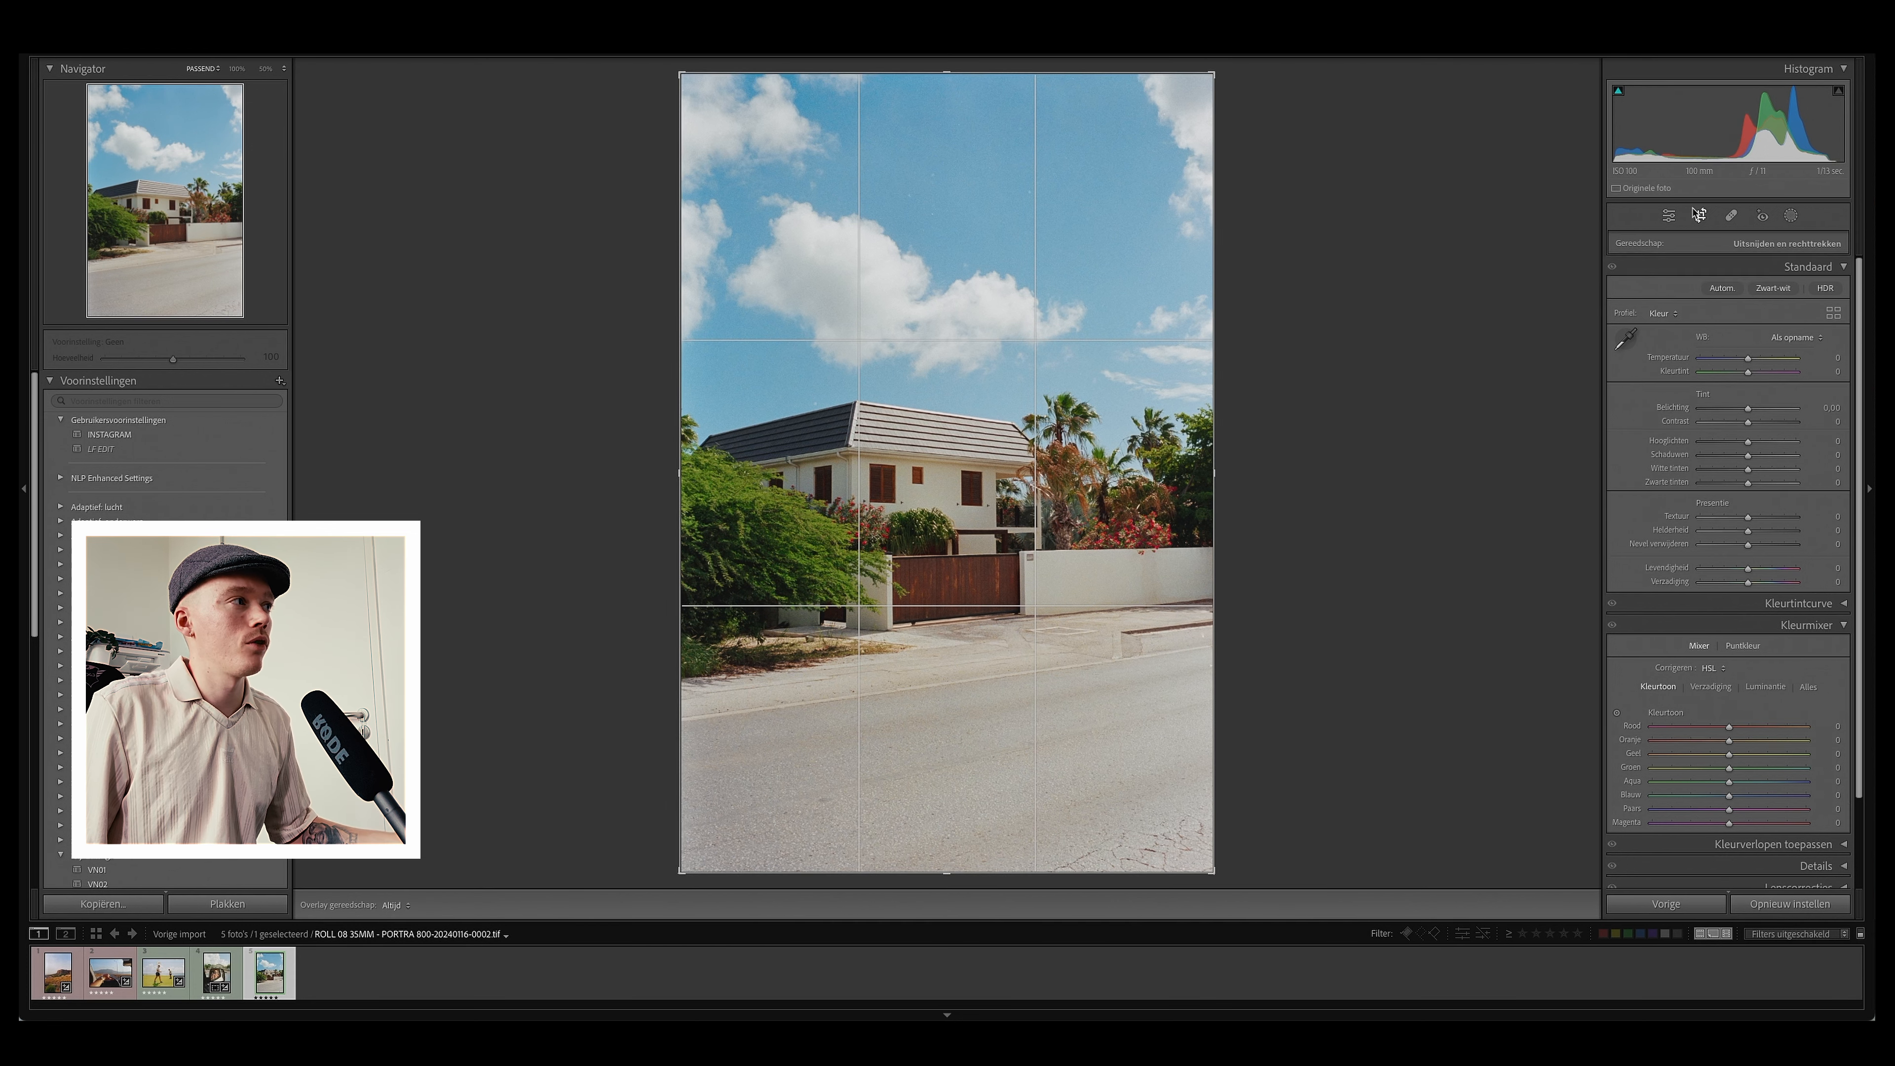
{"action": "left_click", "coordinate": [1821, 313]}
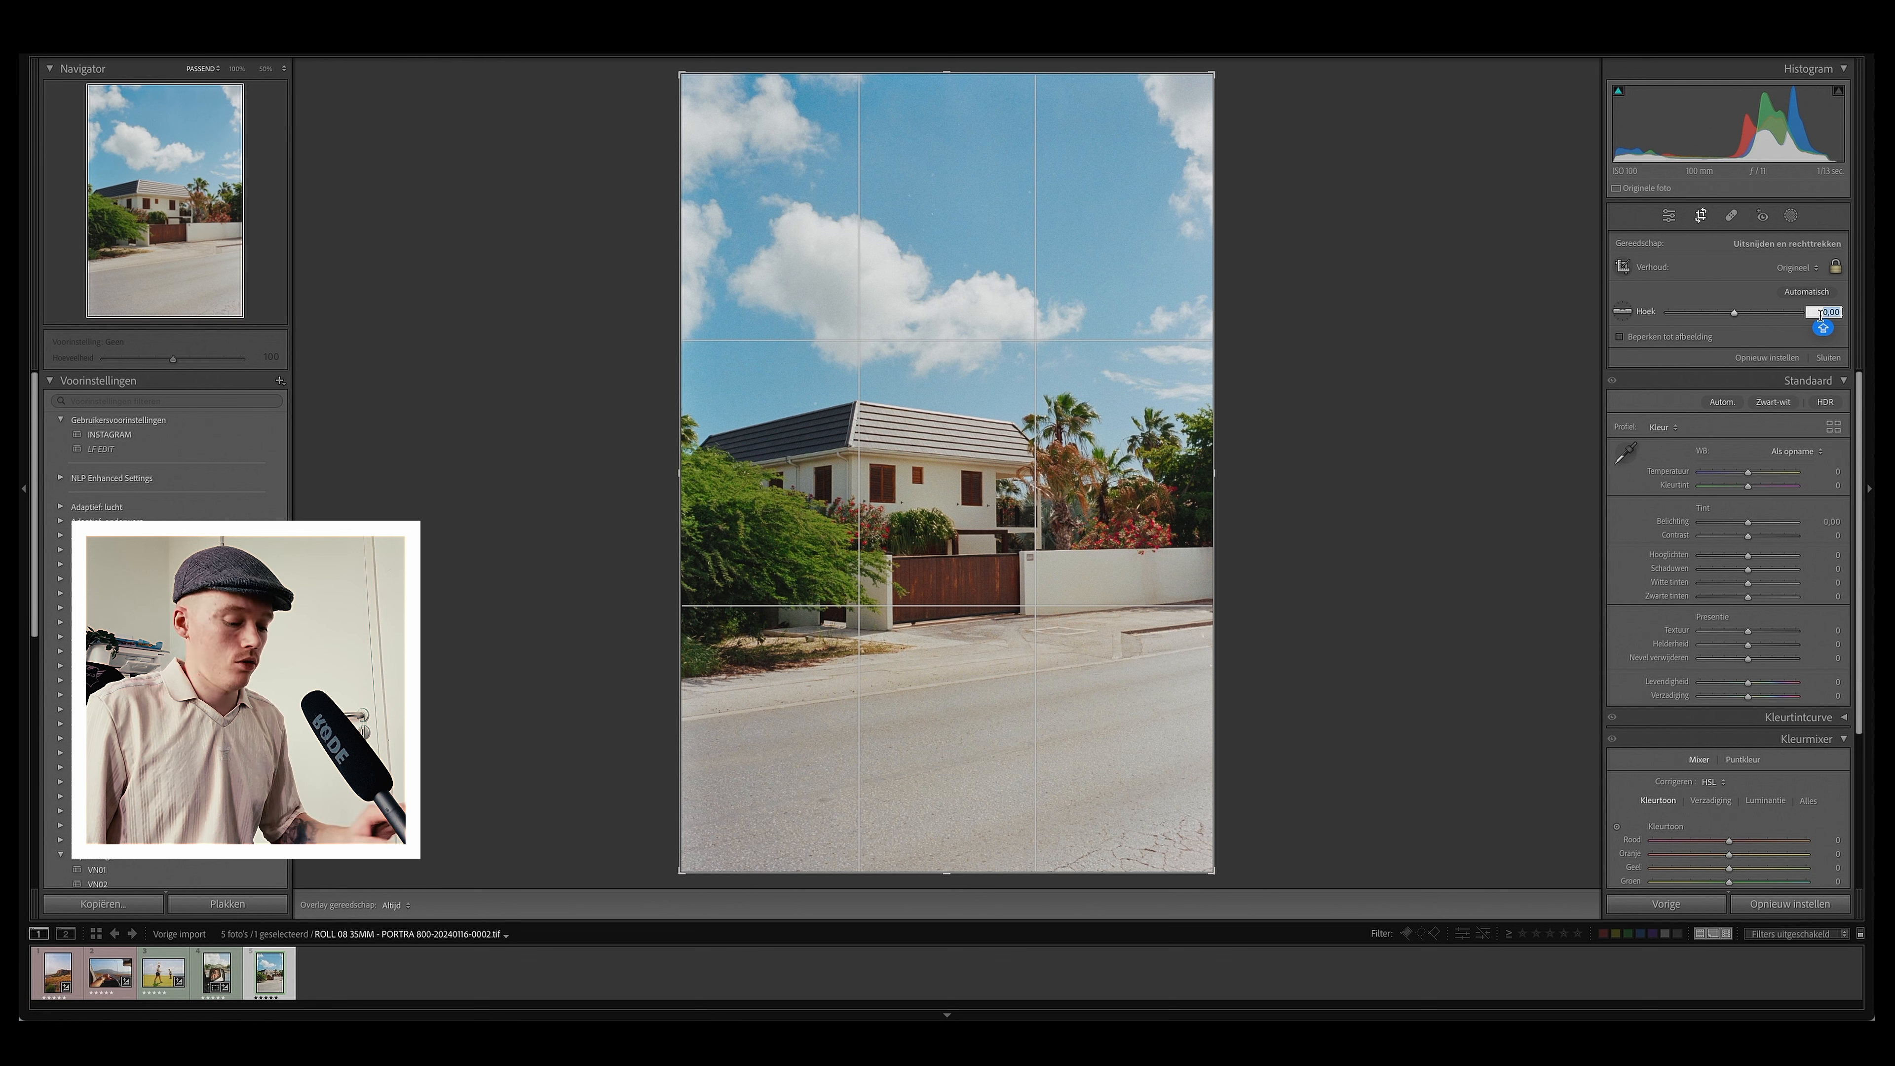
{"action": "type", "text": "0,4"}
{"action": "key", "text": "Return"}
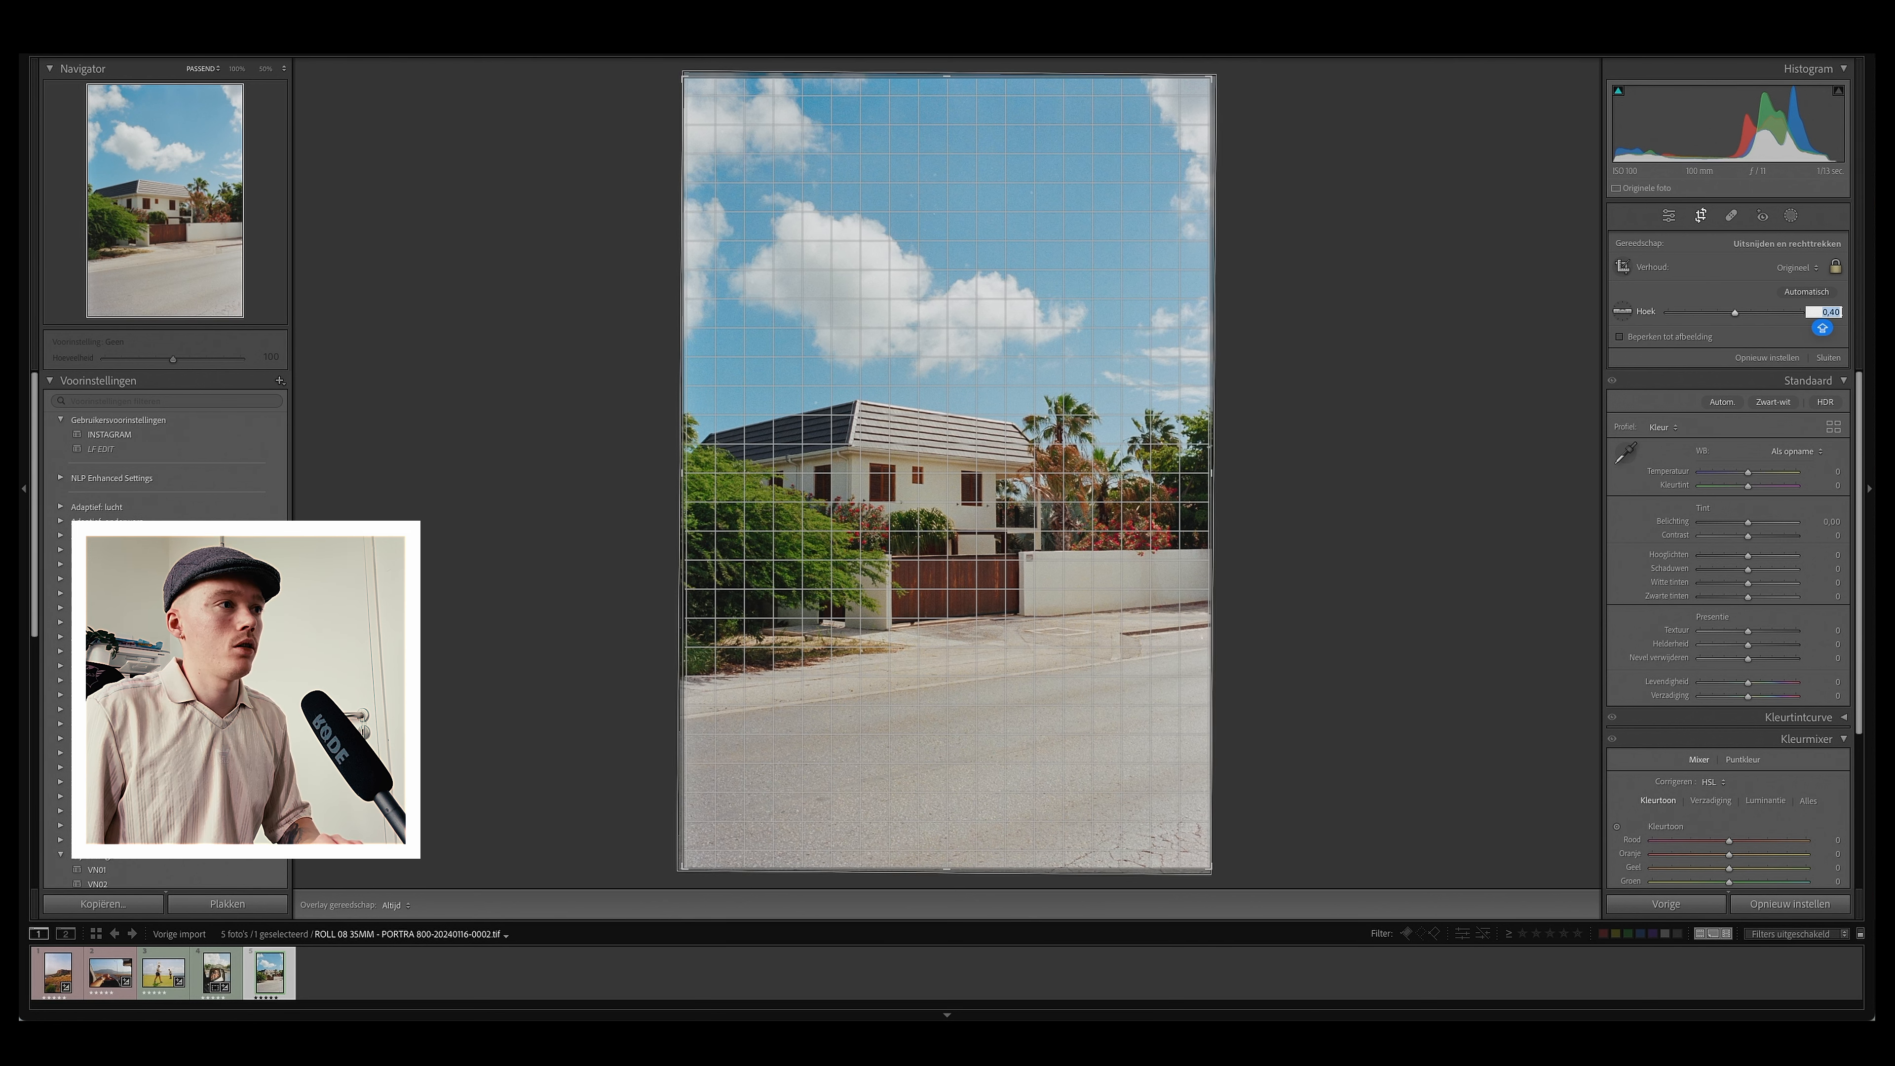
{"action": "key", "text": "Return"}
{"action": "key", "text": "Return"}
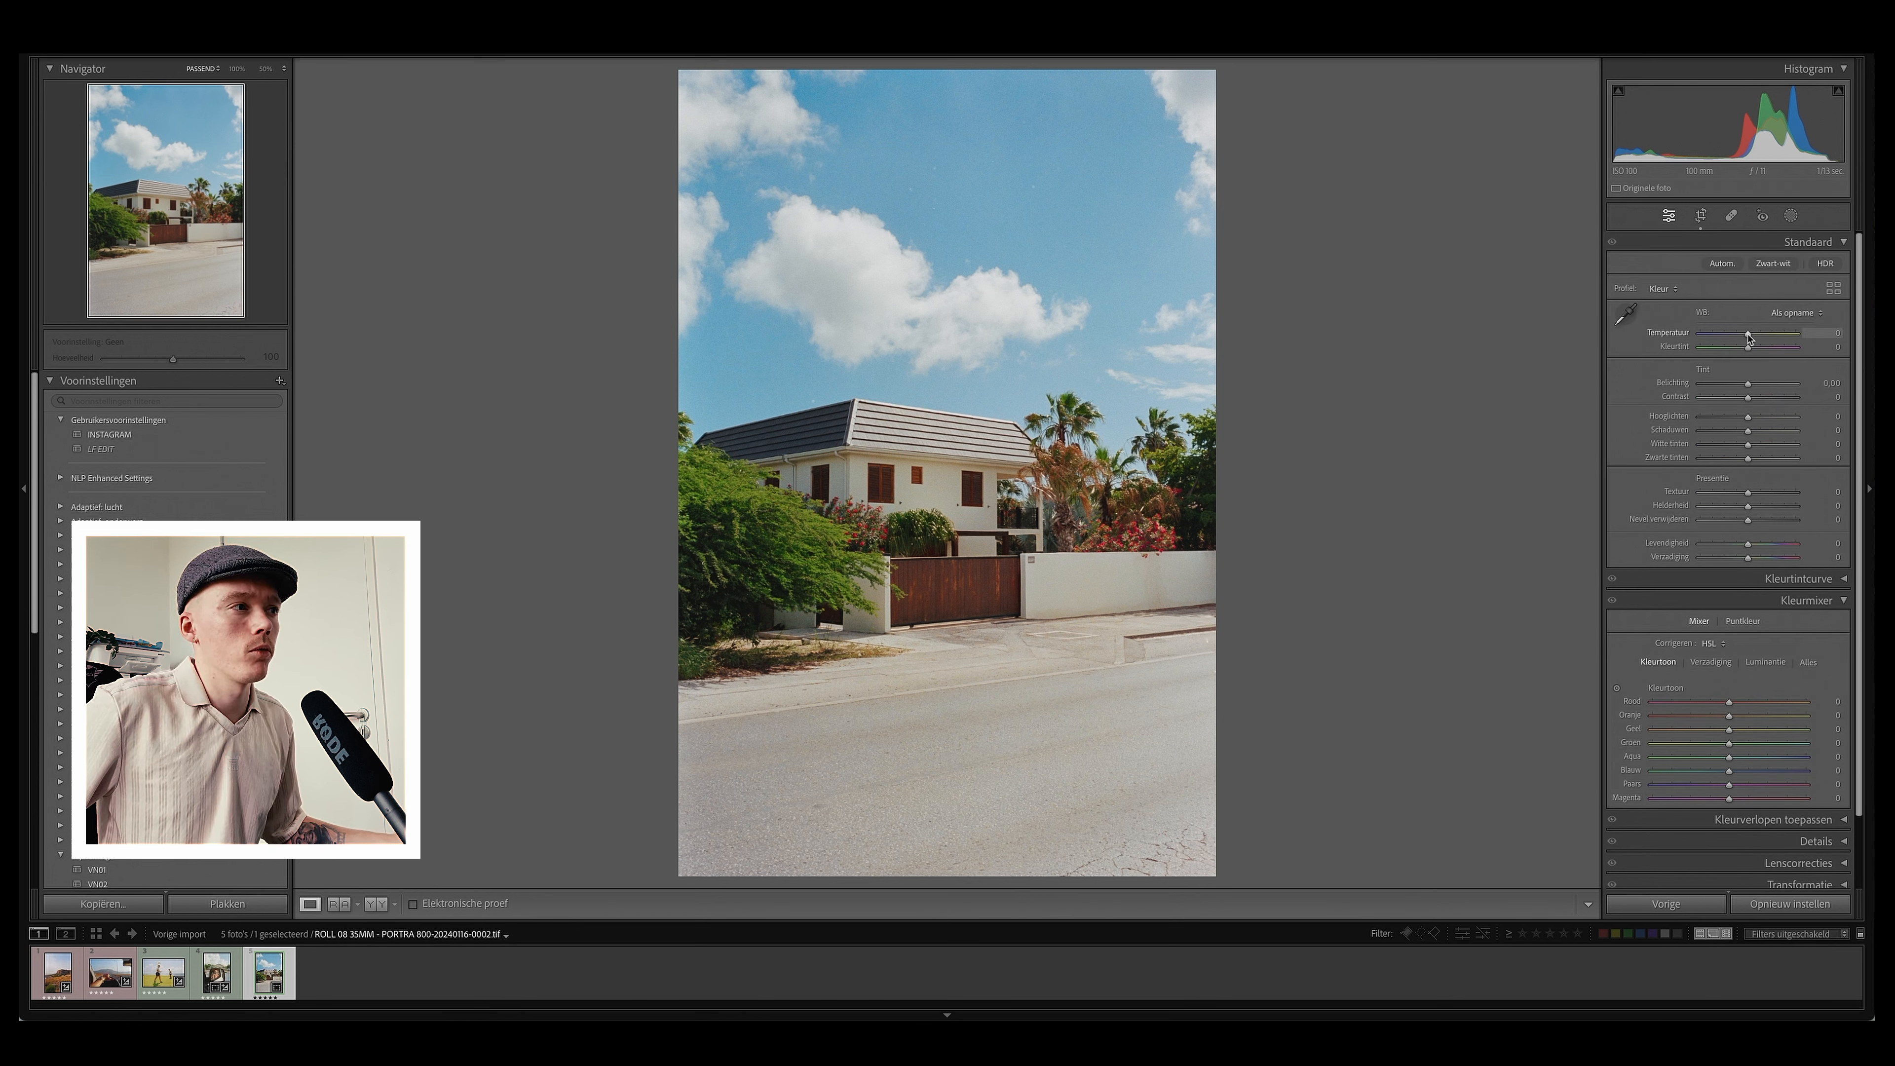
Step: Set temperature to +4, highlights to +20 and shadows to +12 in the Basic panel
{"action": "left_click_drag", "start_coordinate": [1749, 338], "coordinate": [1751, 338]}
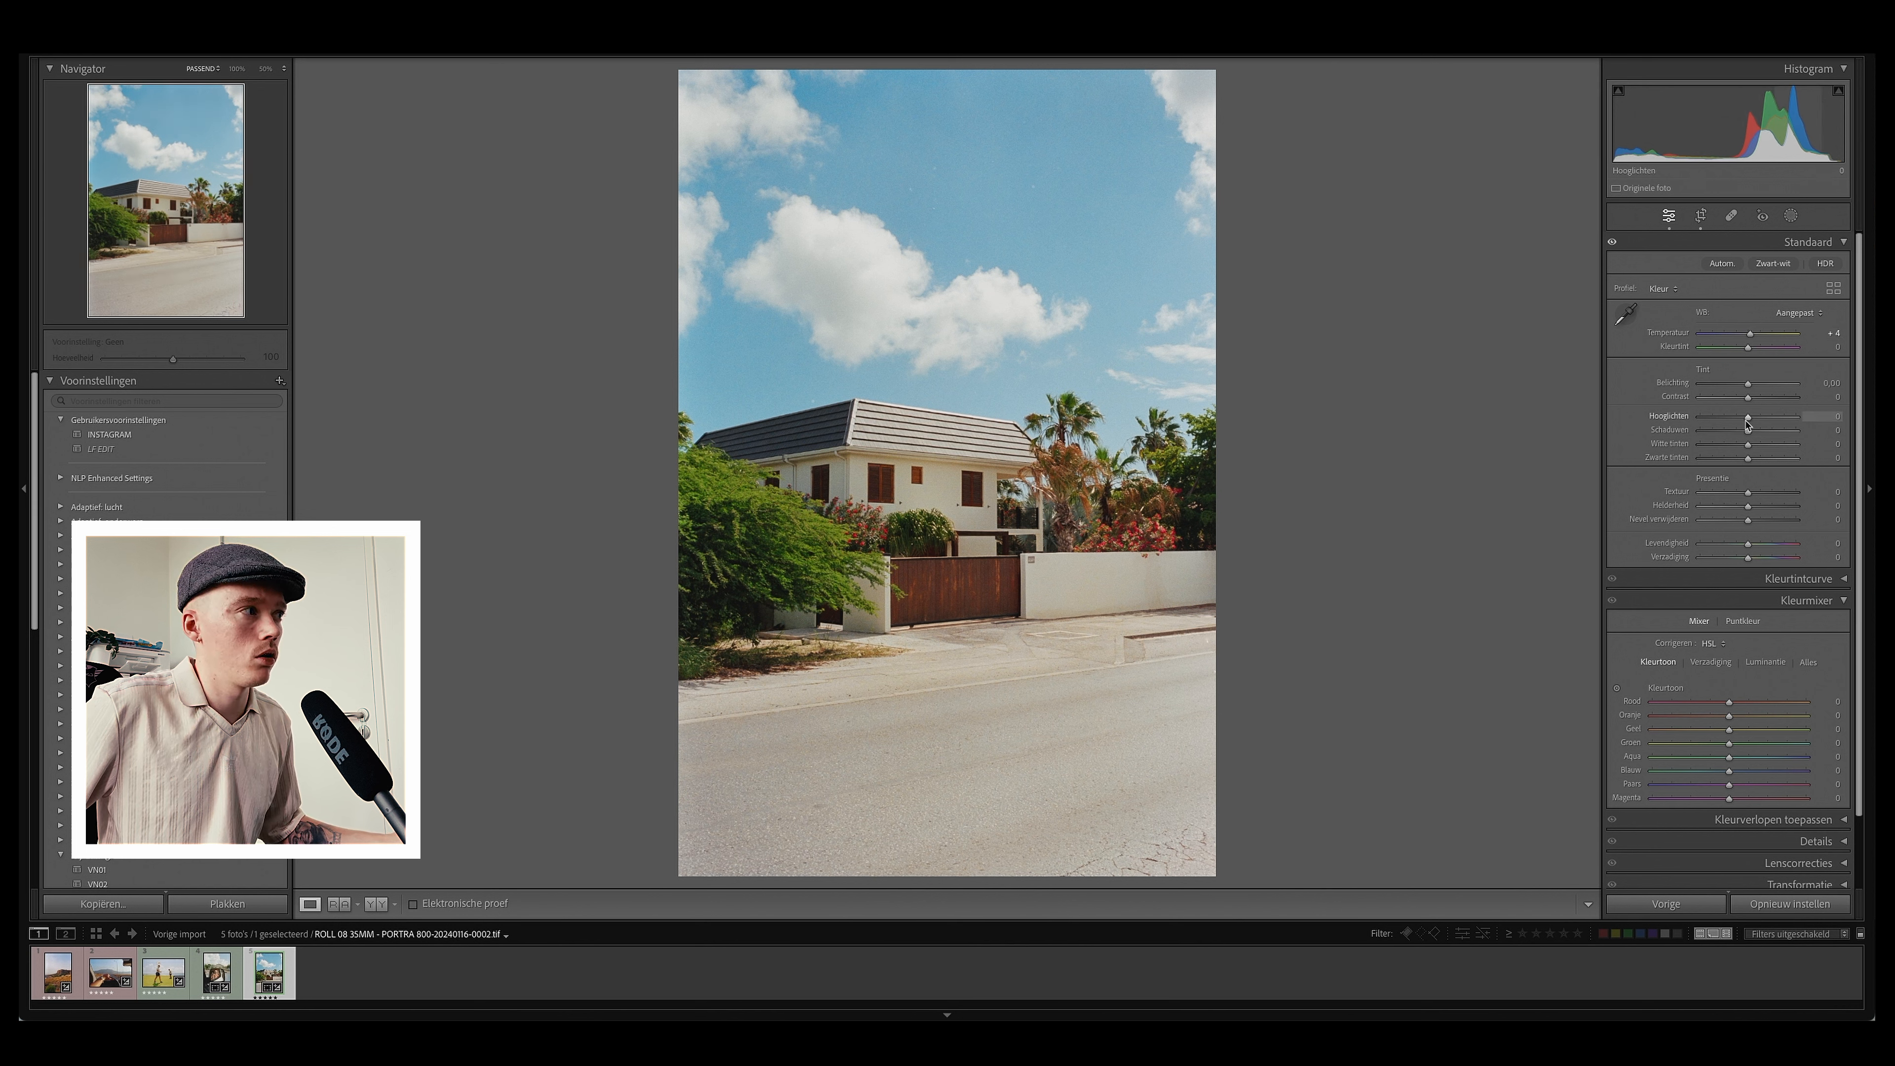
{"action": "left_click_drag", "start_coordinate": [1745, 424], "coordinate": [1757, 422]}
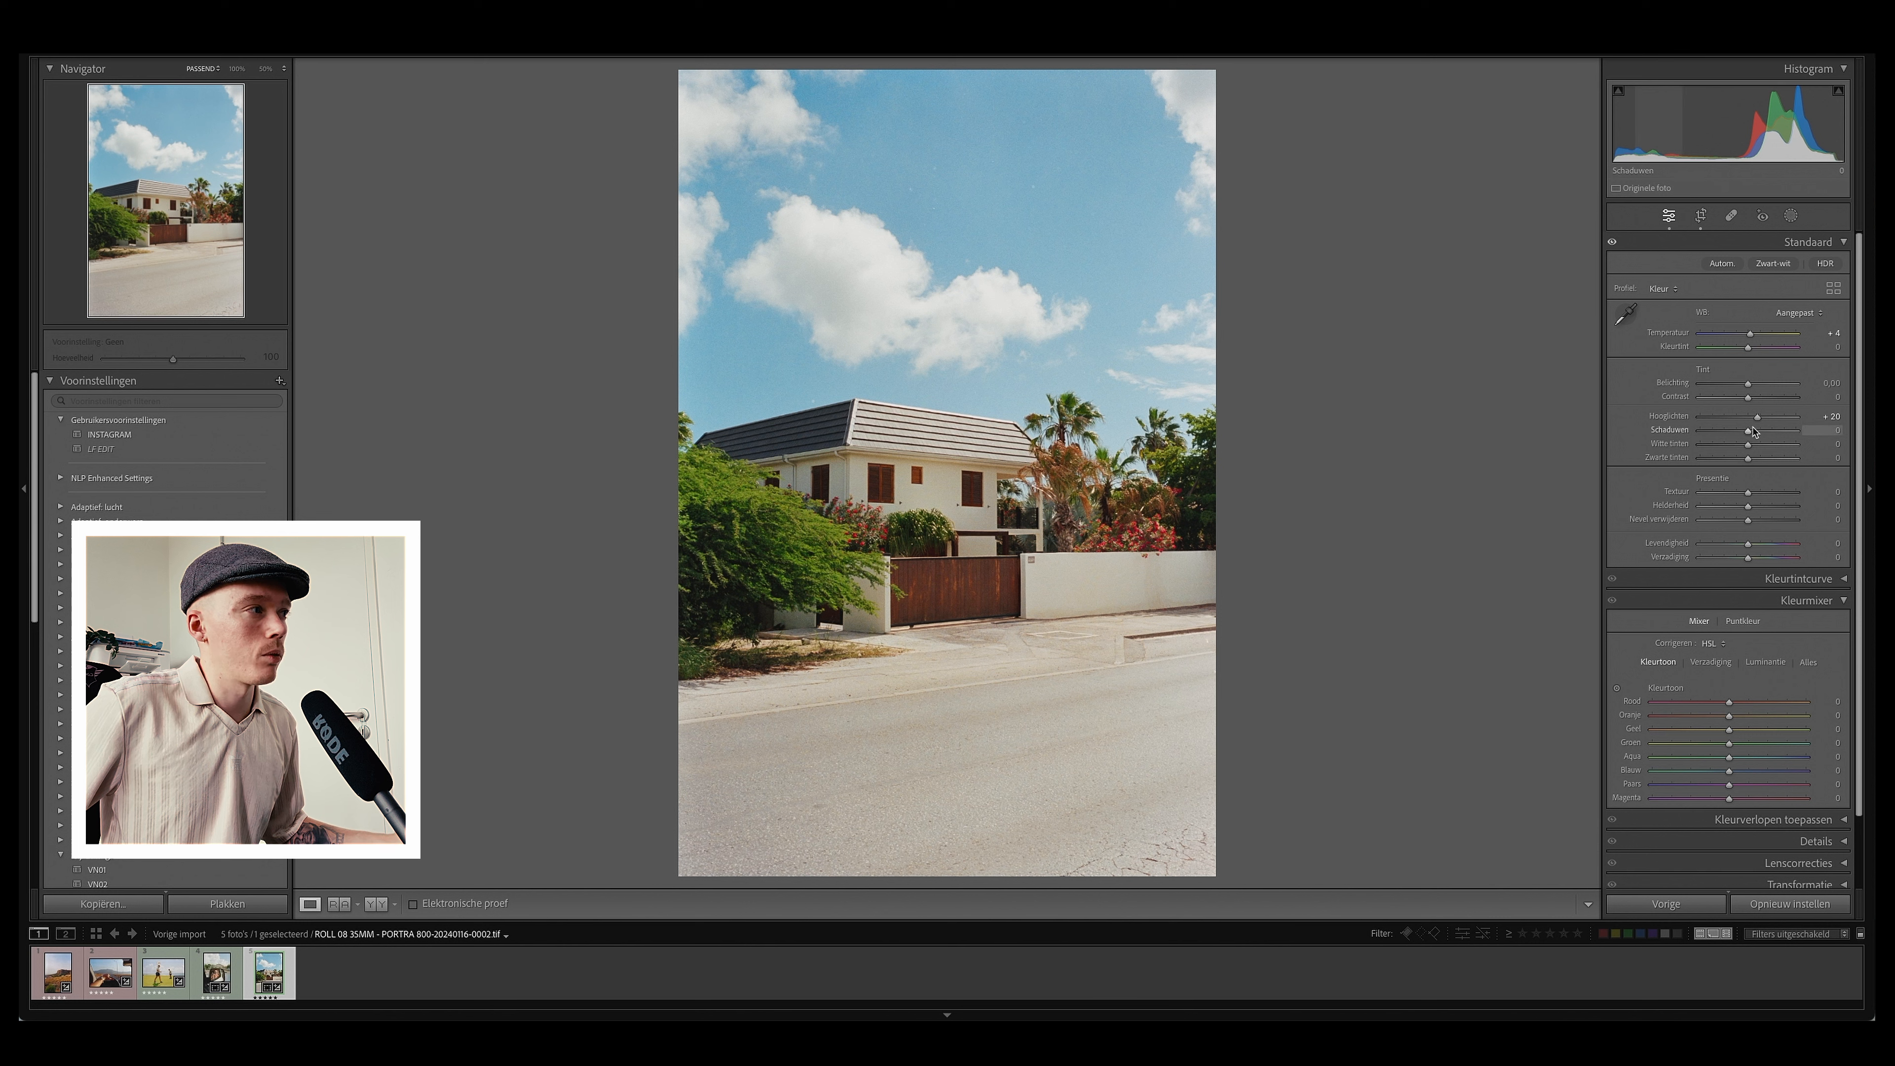
{"action": "left_click_drag", "start_coordinate": [1748, 438], "coordinate": [1754, 437]}
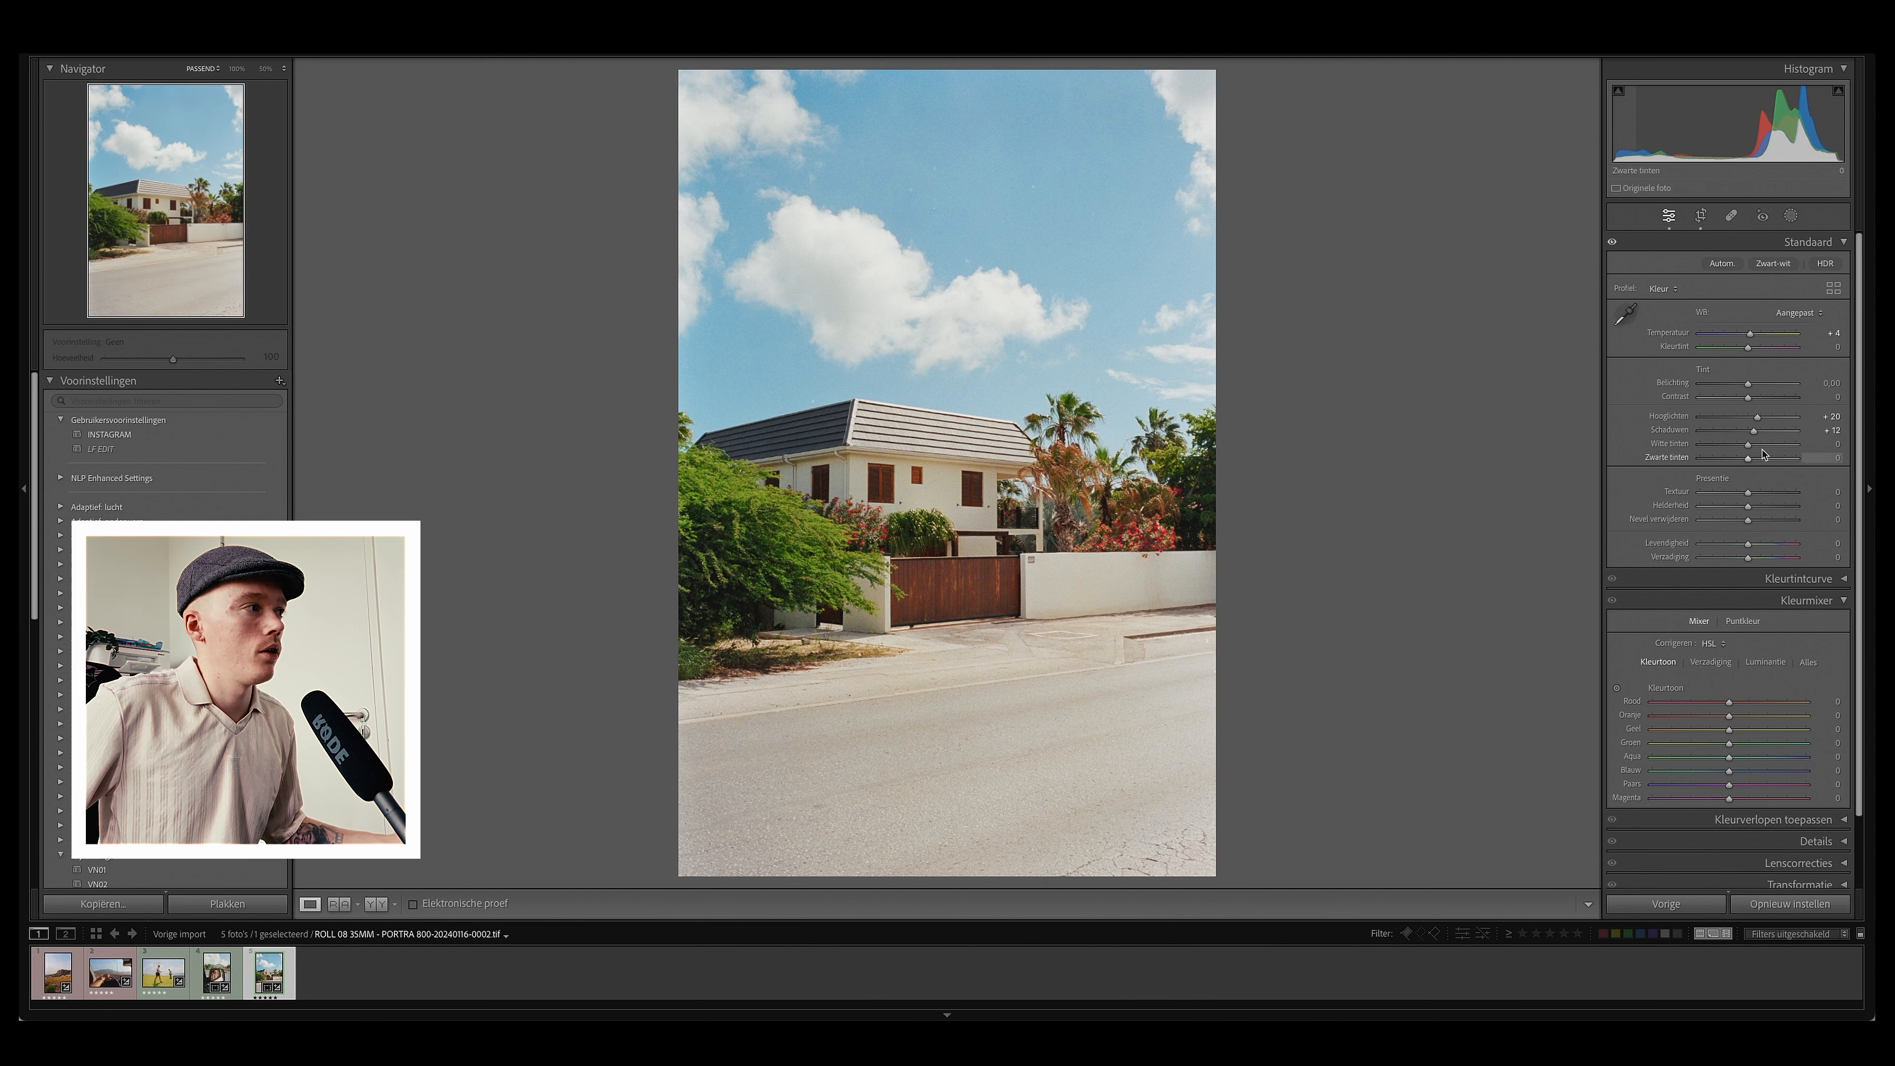
Step: Set texture and clarity to 10 each, and briefly try a vibrance boost before resetting it
{"action": "left_click", "coordinate": [1815, 489]}
{"action": "type", "text": "10"}
{"action": "key", "text": "Tab"}
{"action": "type", "text": "10"}
{"action": "key", "text": "Tab"}
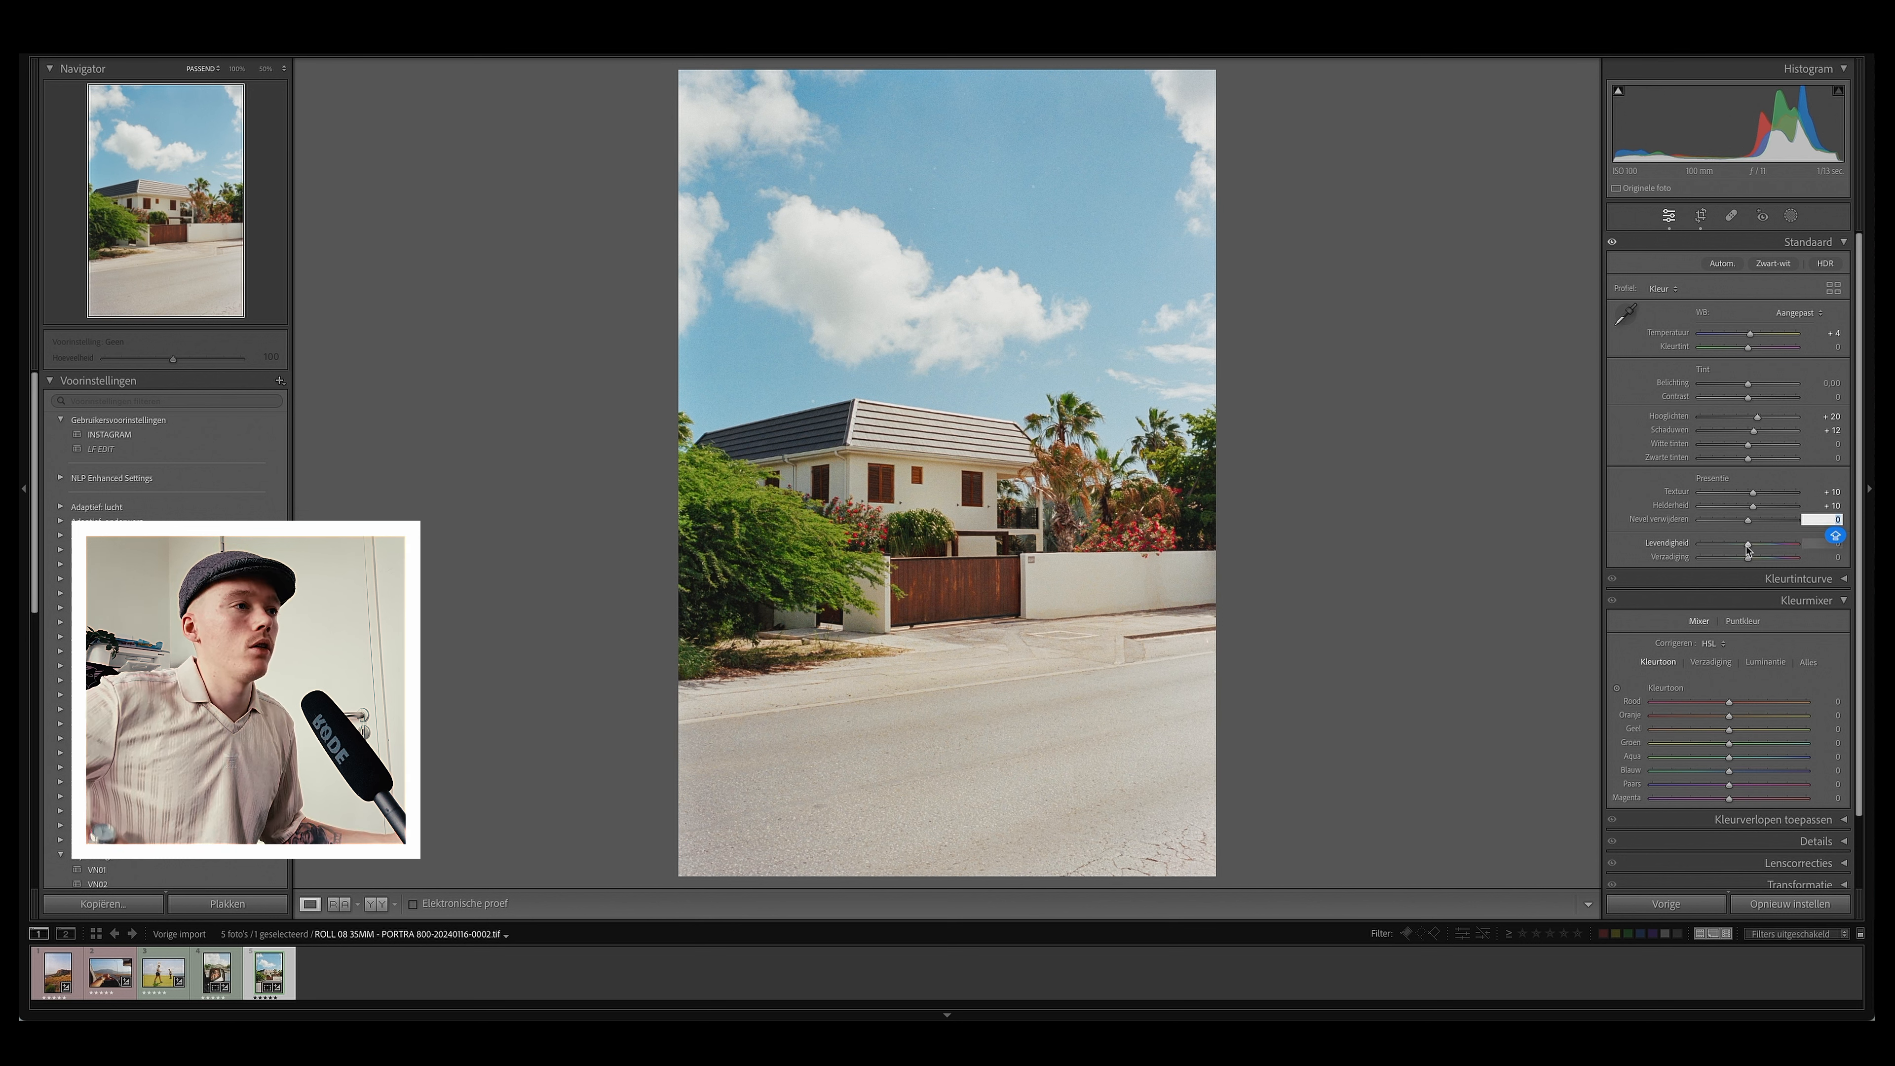
{"action": "left_click_drag", "start_coordinate": [1748, 550], "coordinate": [1760, 546]}
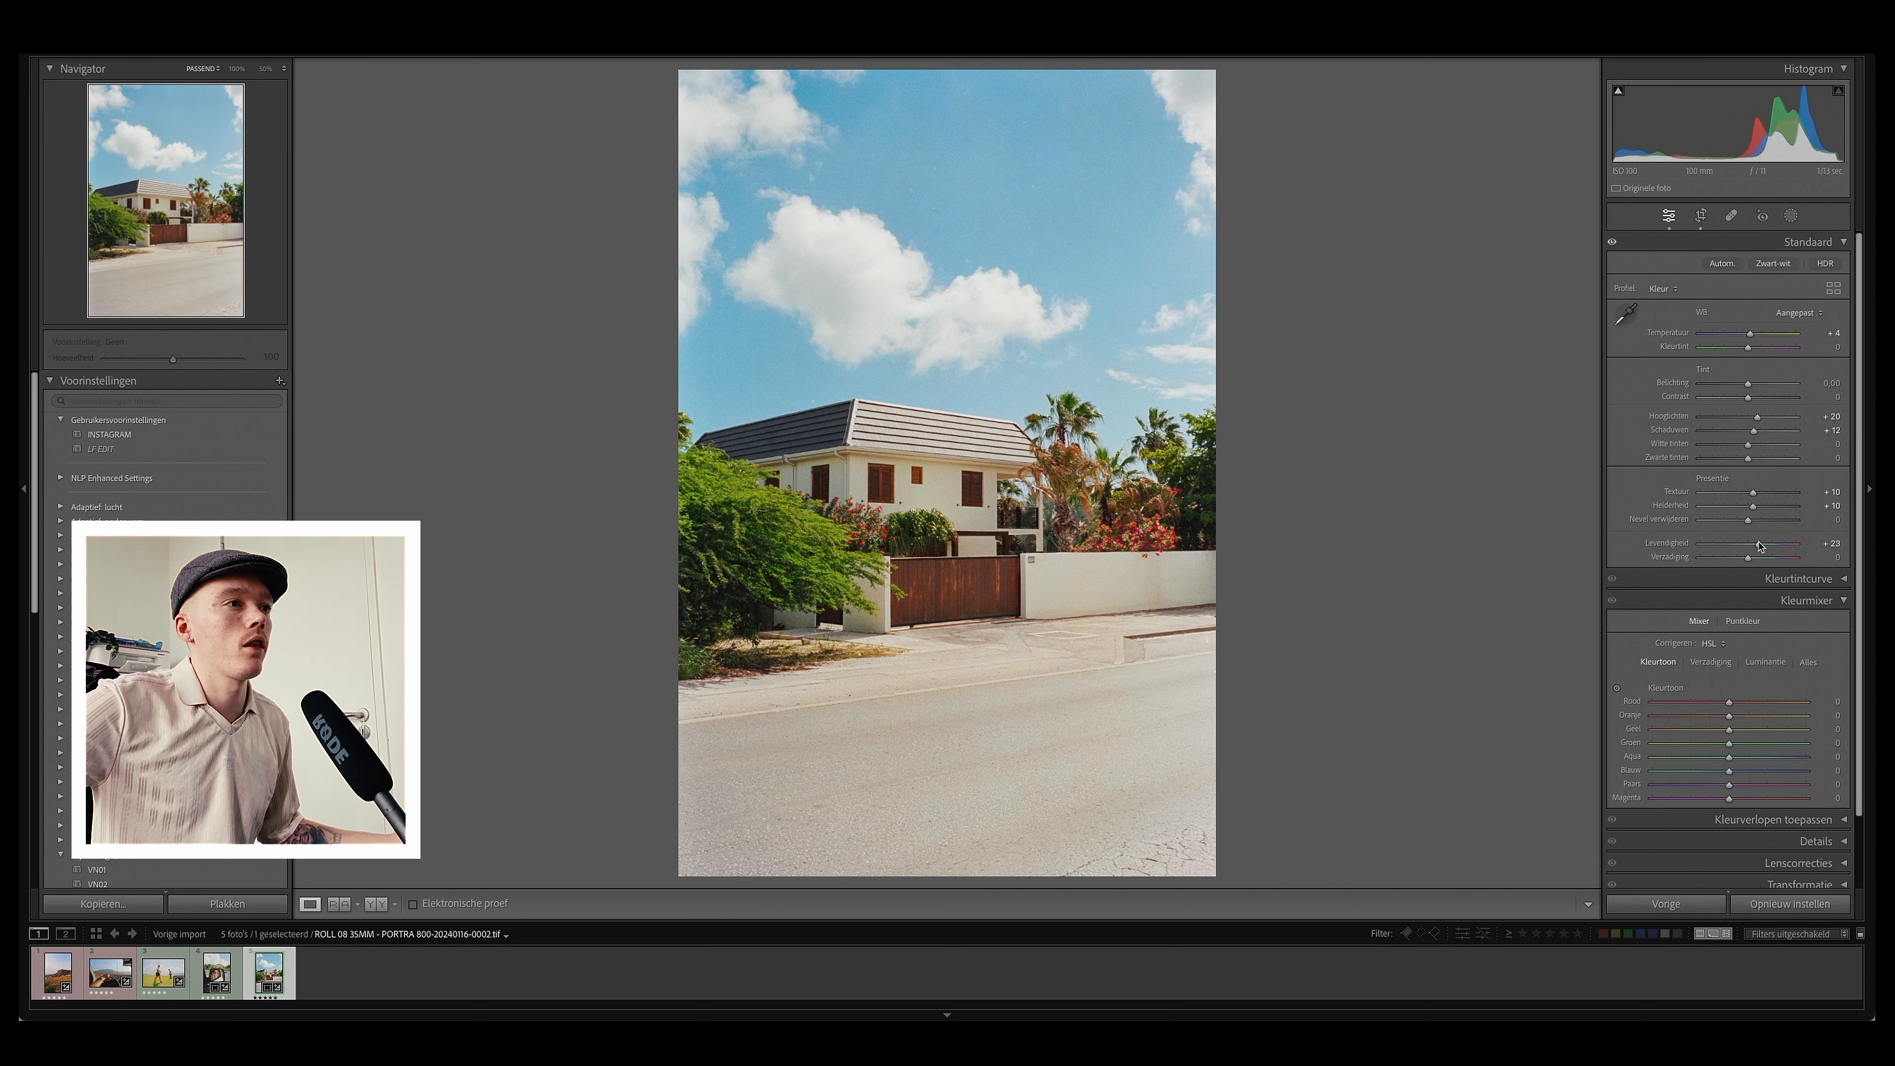
{"action": "double_click", "coordinate": [1759, 548]}
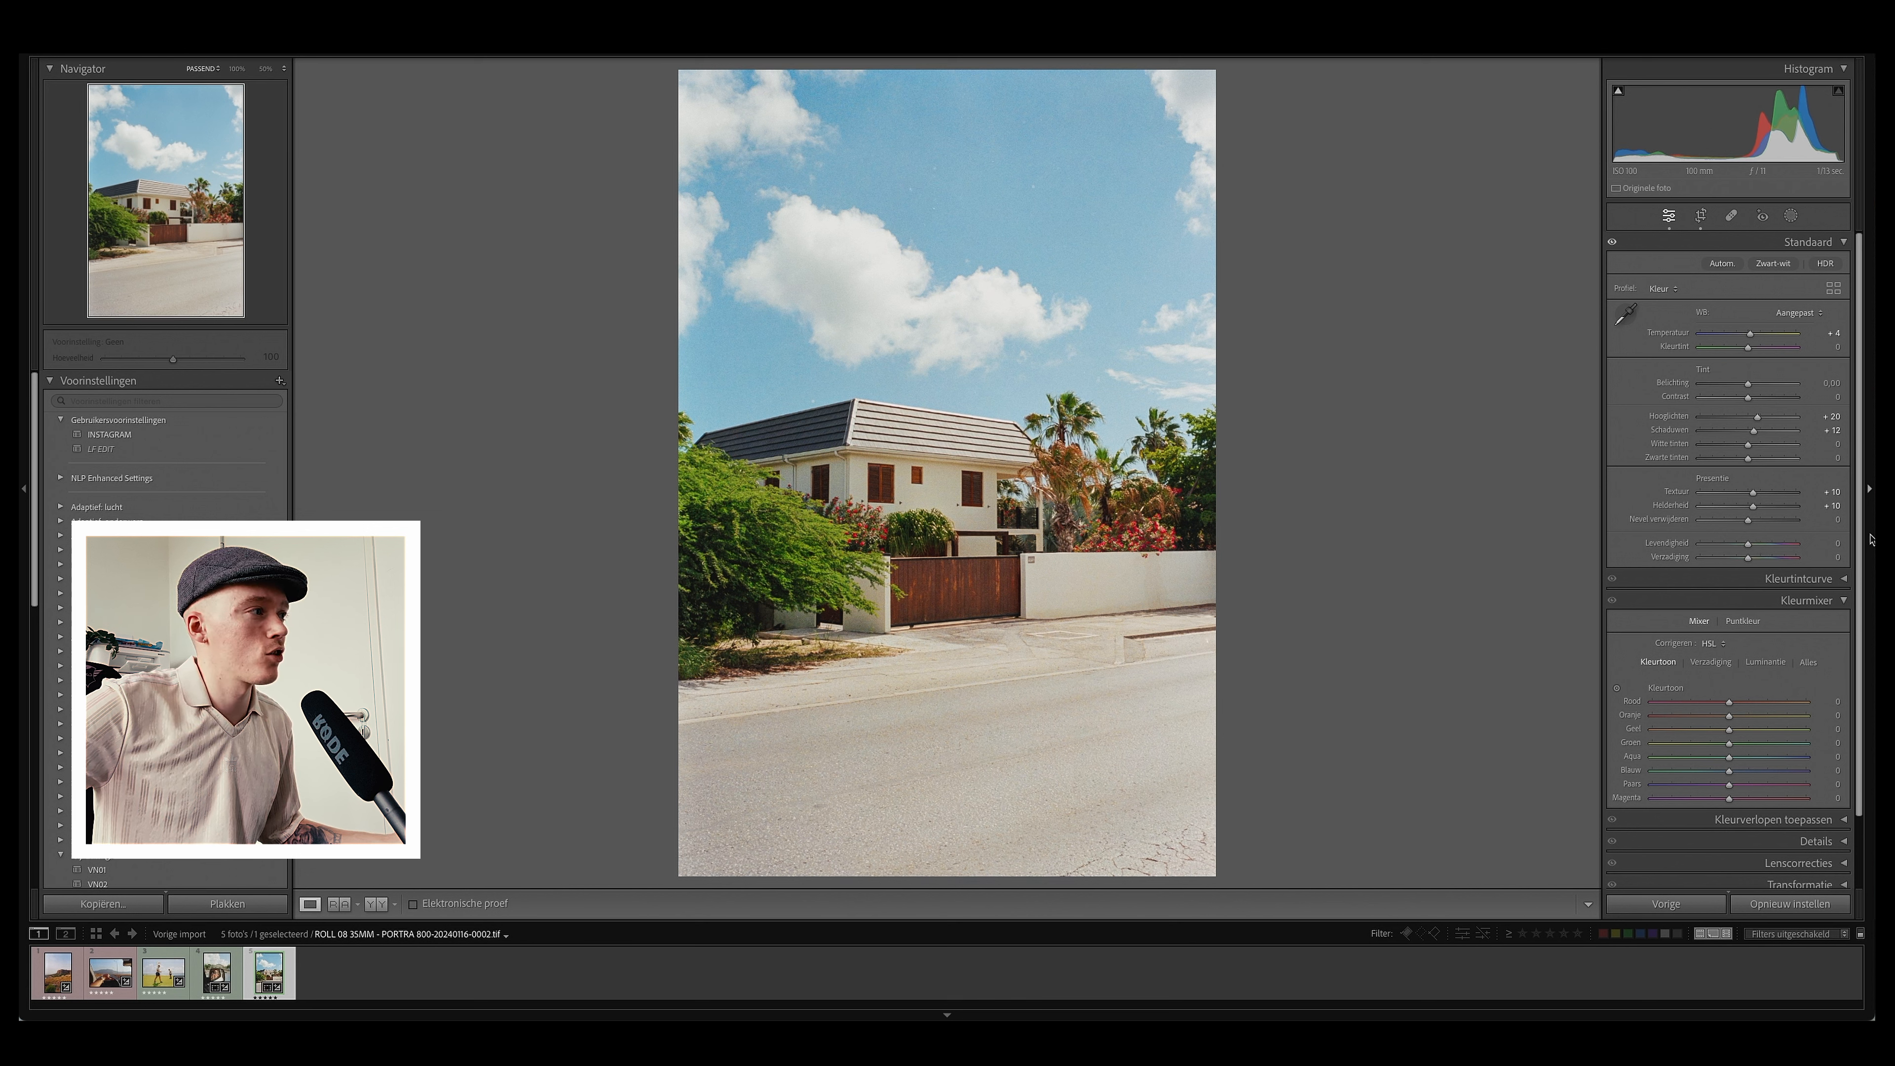
Step: Collapse the Color Mixer, open Details and set the sharpening amount to 80, checking the result at full zoom
{"action": "left_click", "coordinate": [1840, 600]}
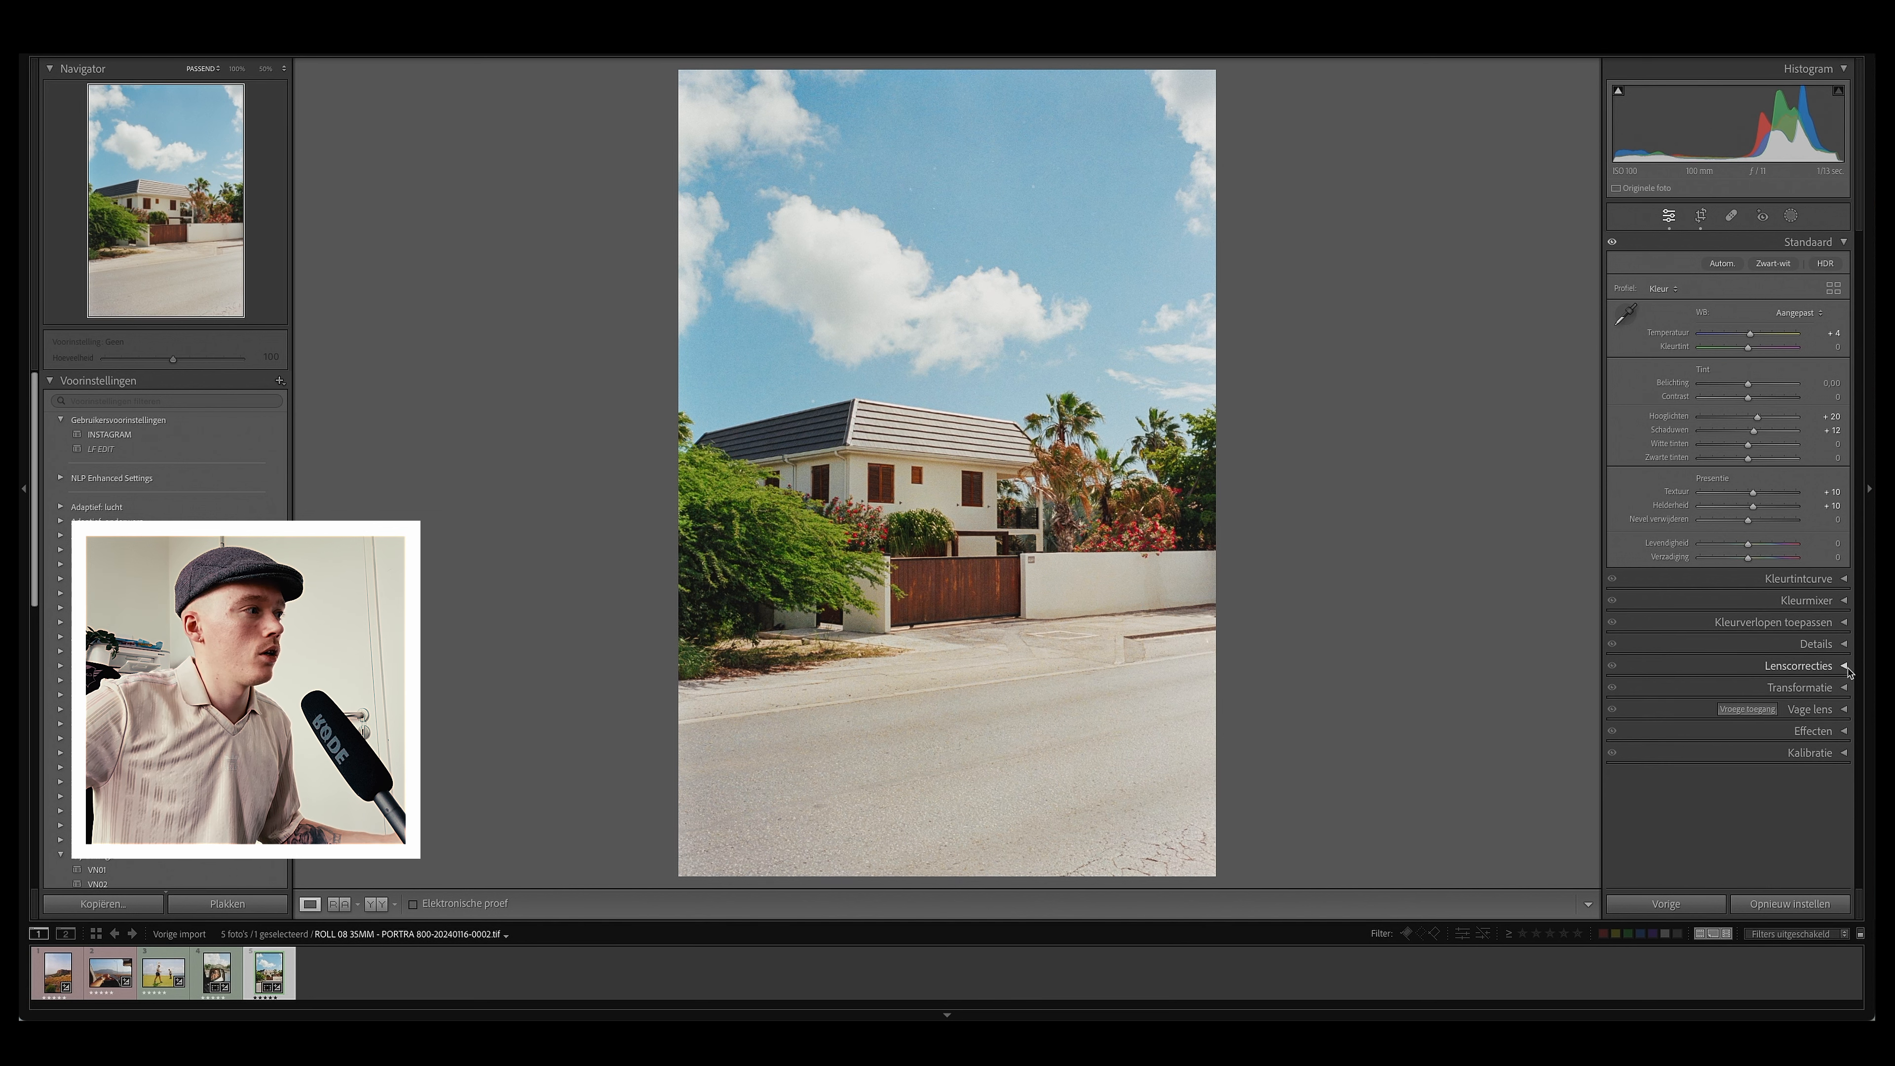
{"action": "left_click", "coordinate": [1840, 643]}
{"action": "scroll", "coordinate": [1840, 667], "scroll_direction": "down", "scroll_amount": 2}
{"action": "left_click", "coordinate": [1834, 738]}
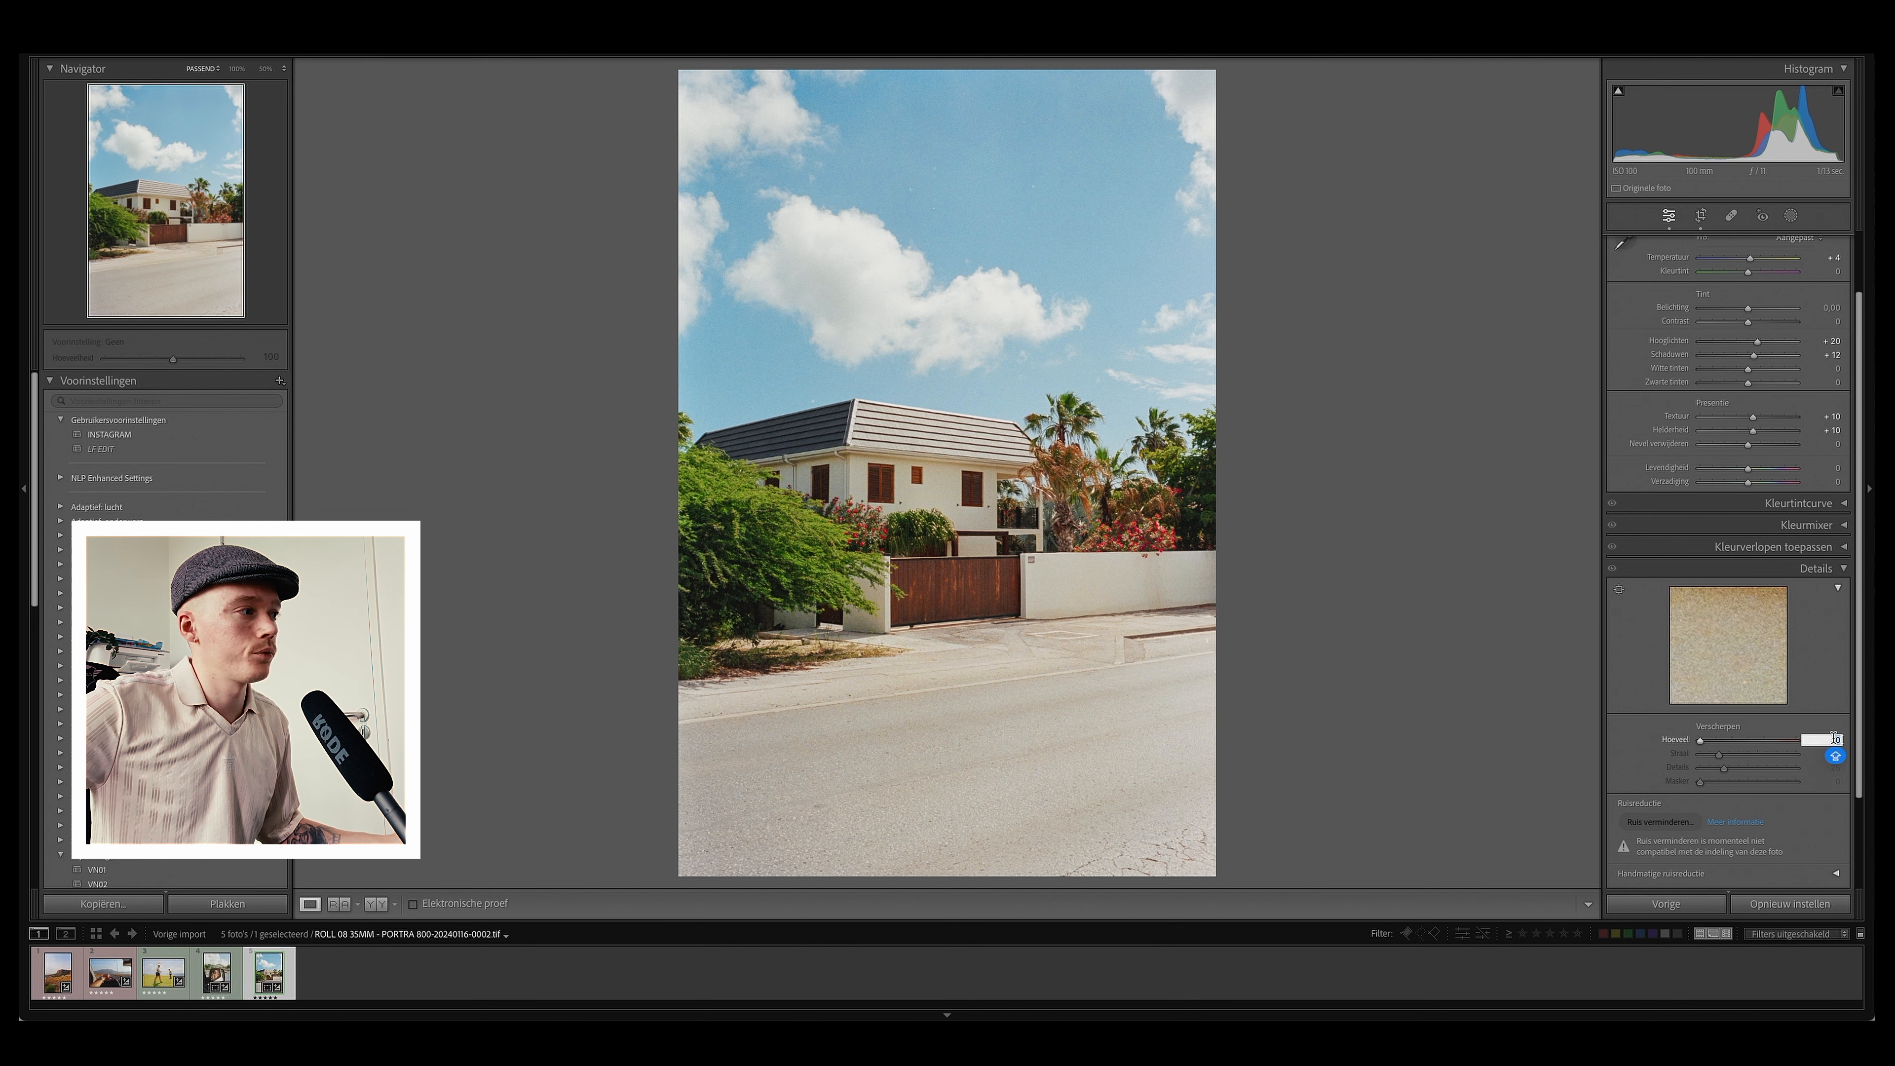
{"action": "type", "text": "80"}
{"action": "key", "text": "Return"}
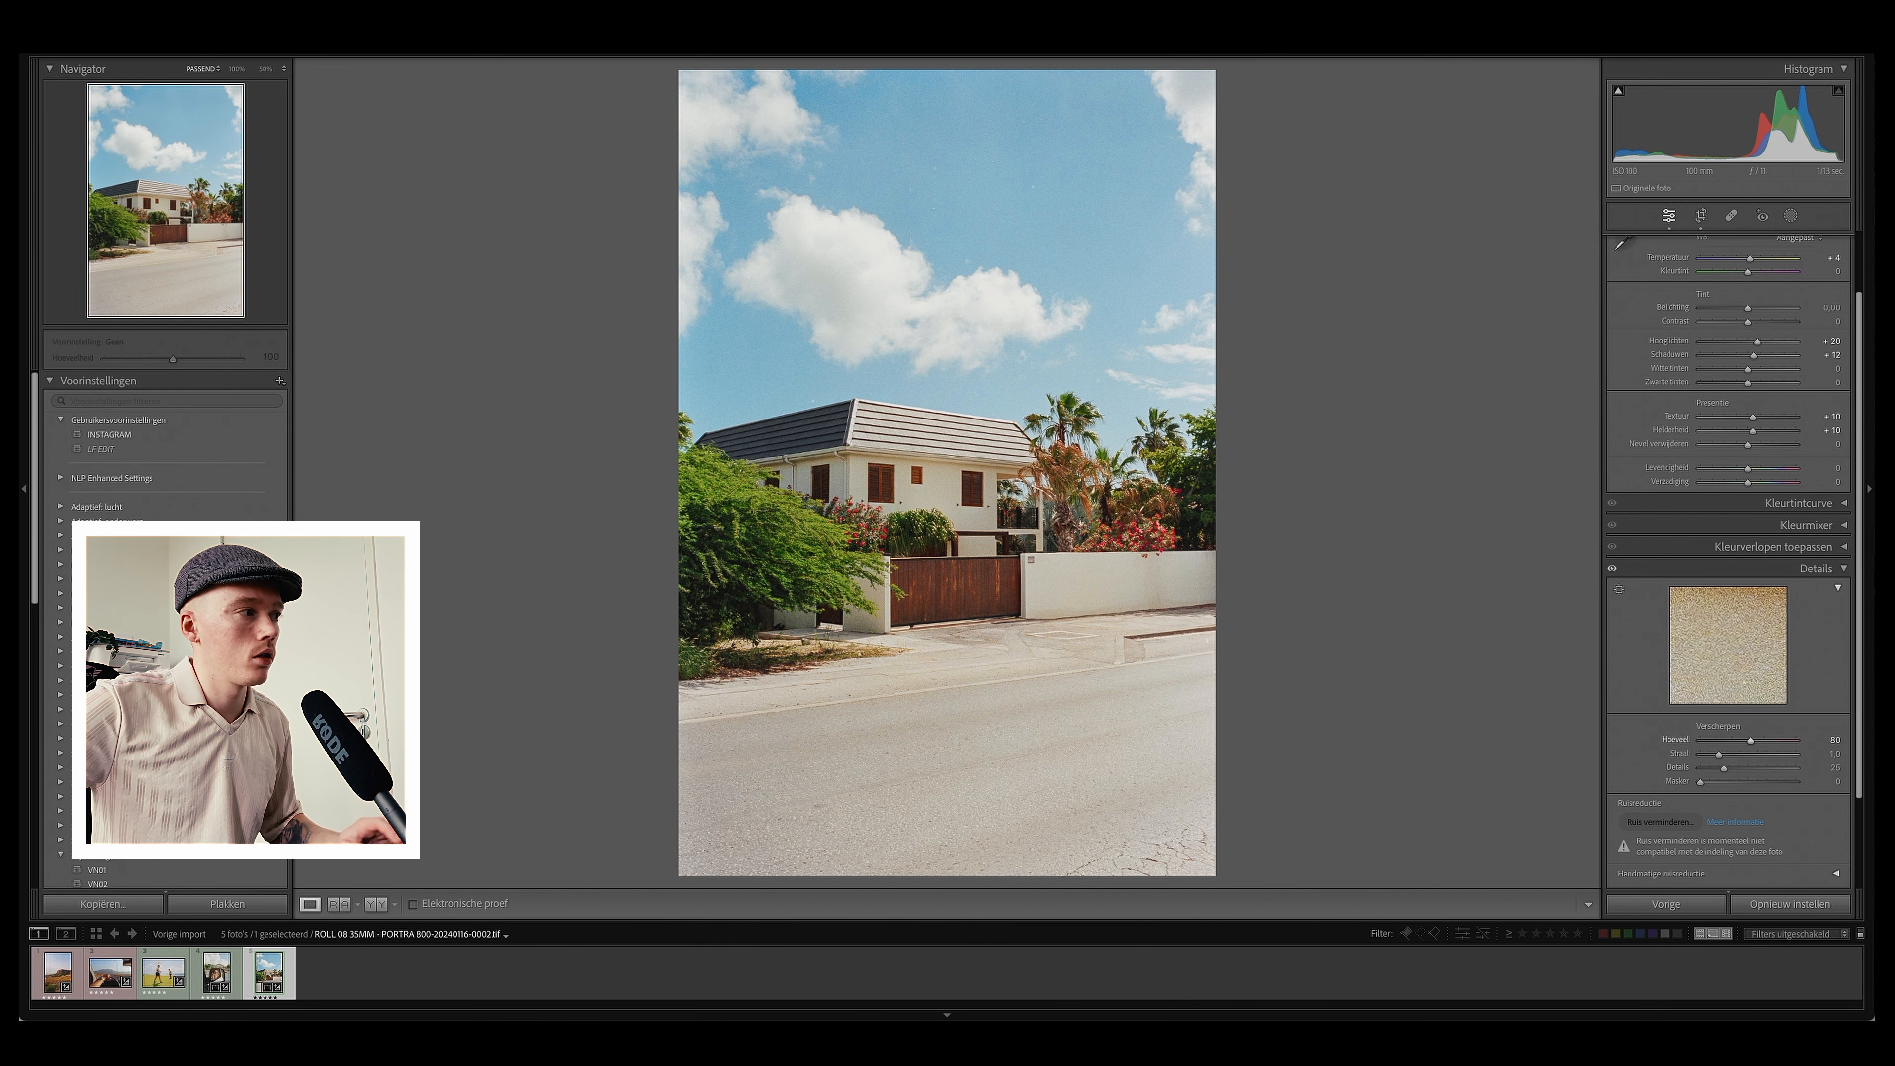
{"action": "left_click", "coordinate": [1051, 508]}
{"action": "left_click_drag", "start_coordinate": [1051, 508], "coordinate": [1299, 329]}
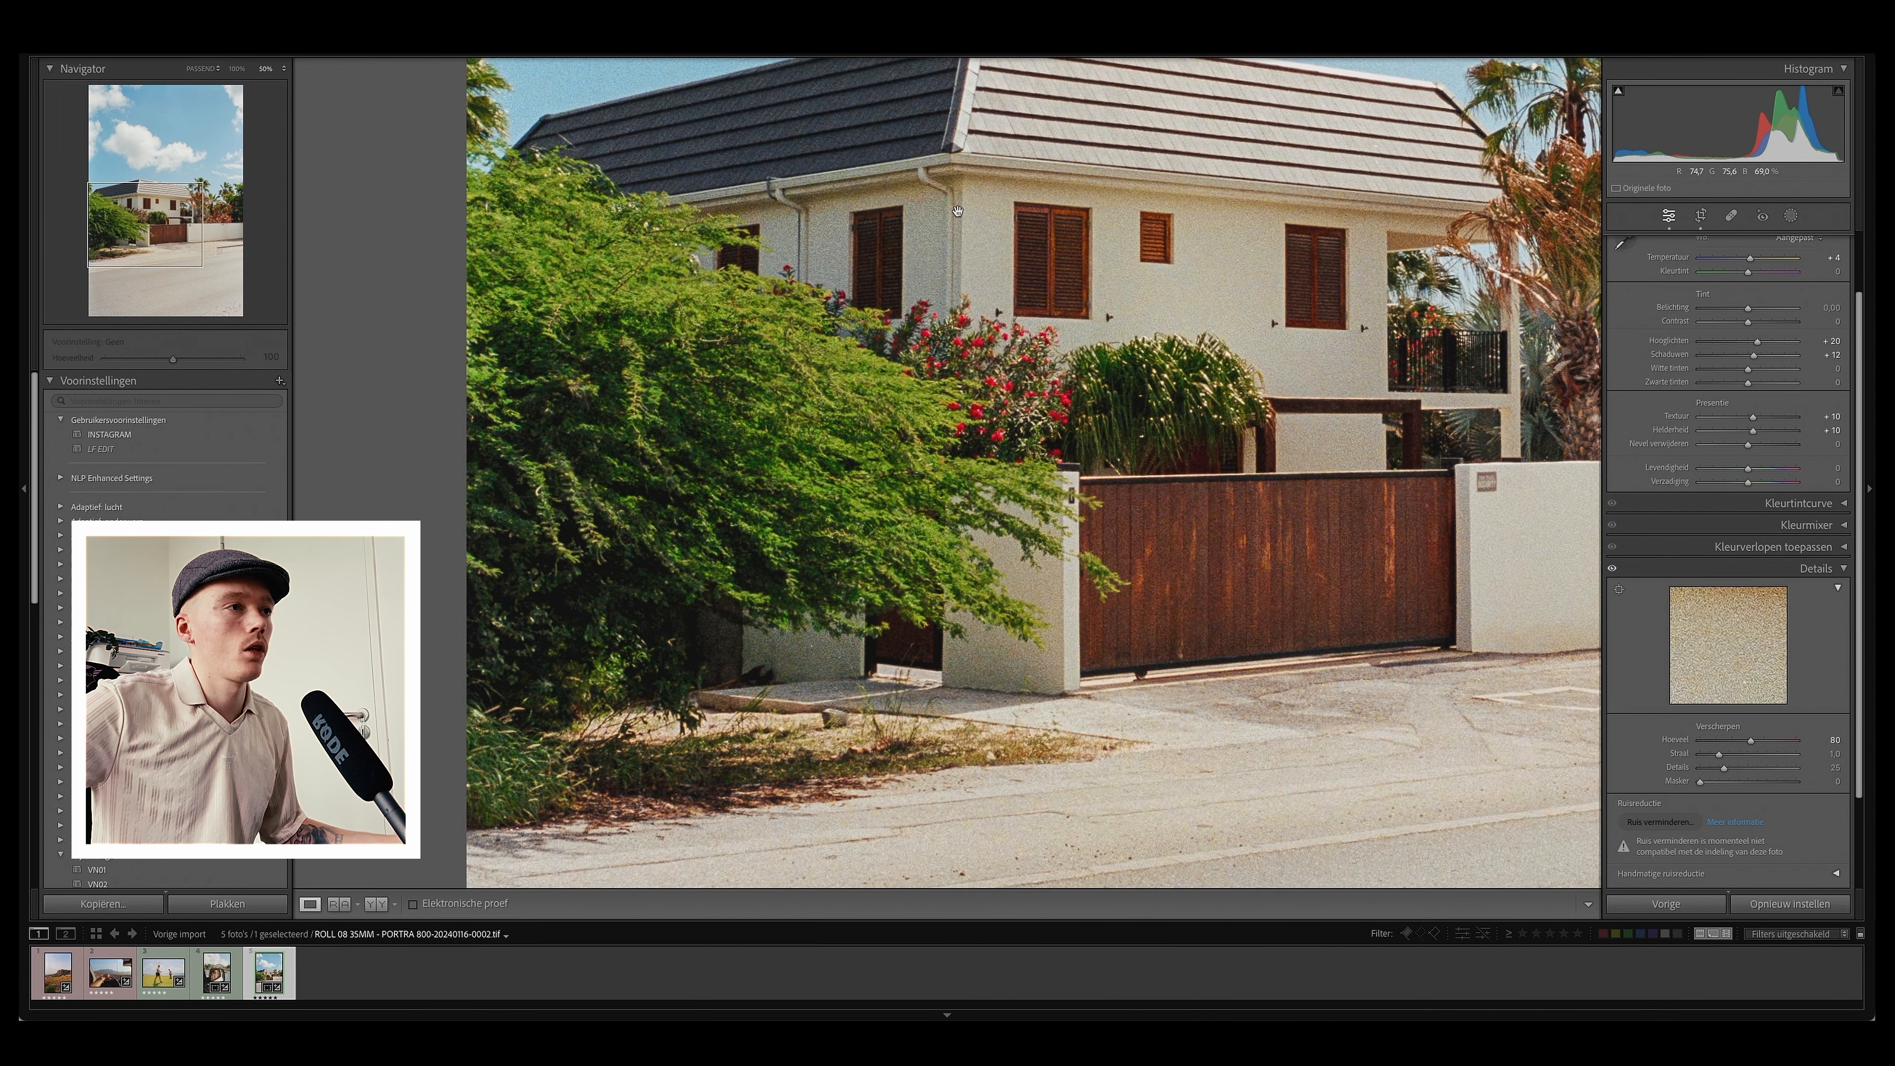
{"action": "left_click", "coordinate": [238, 68]}
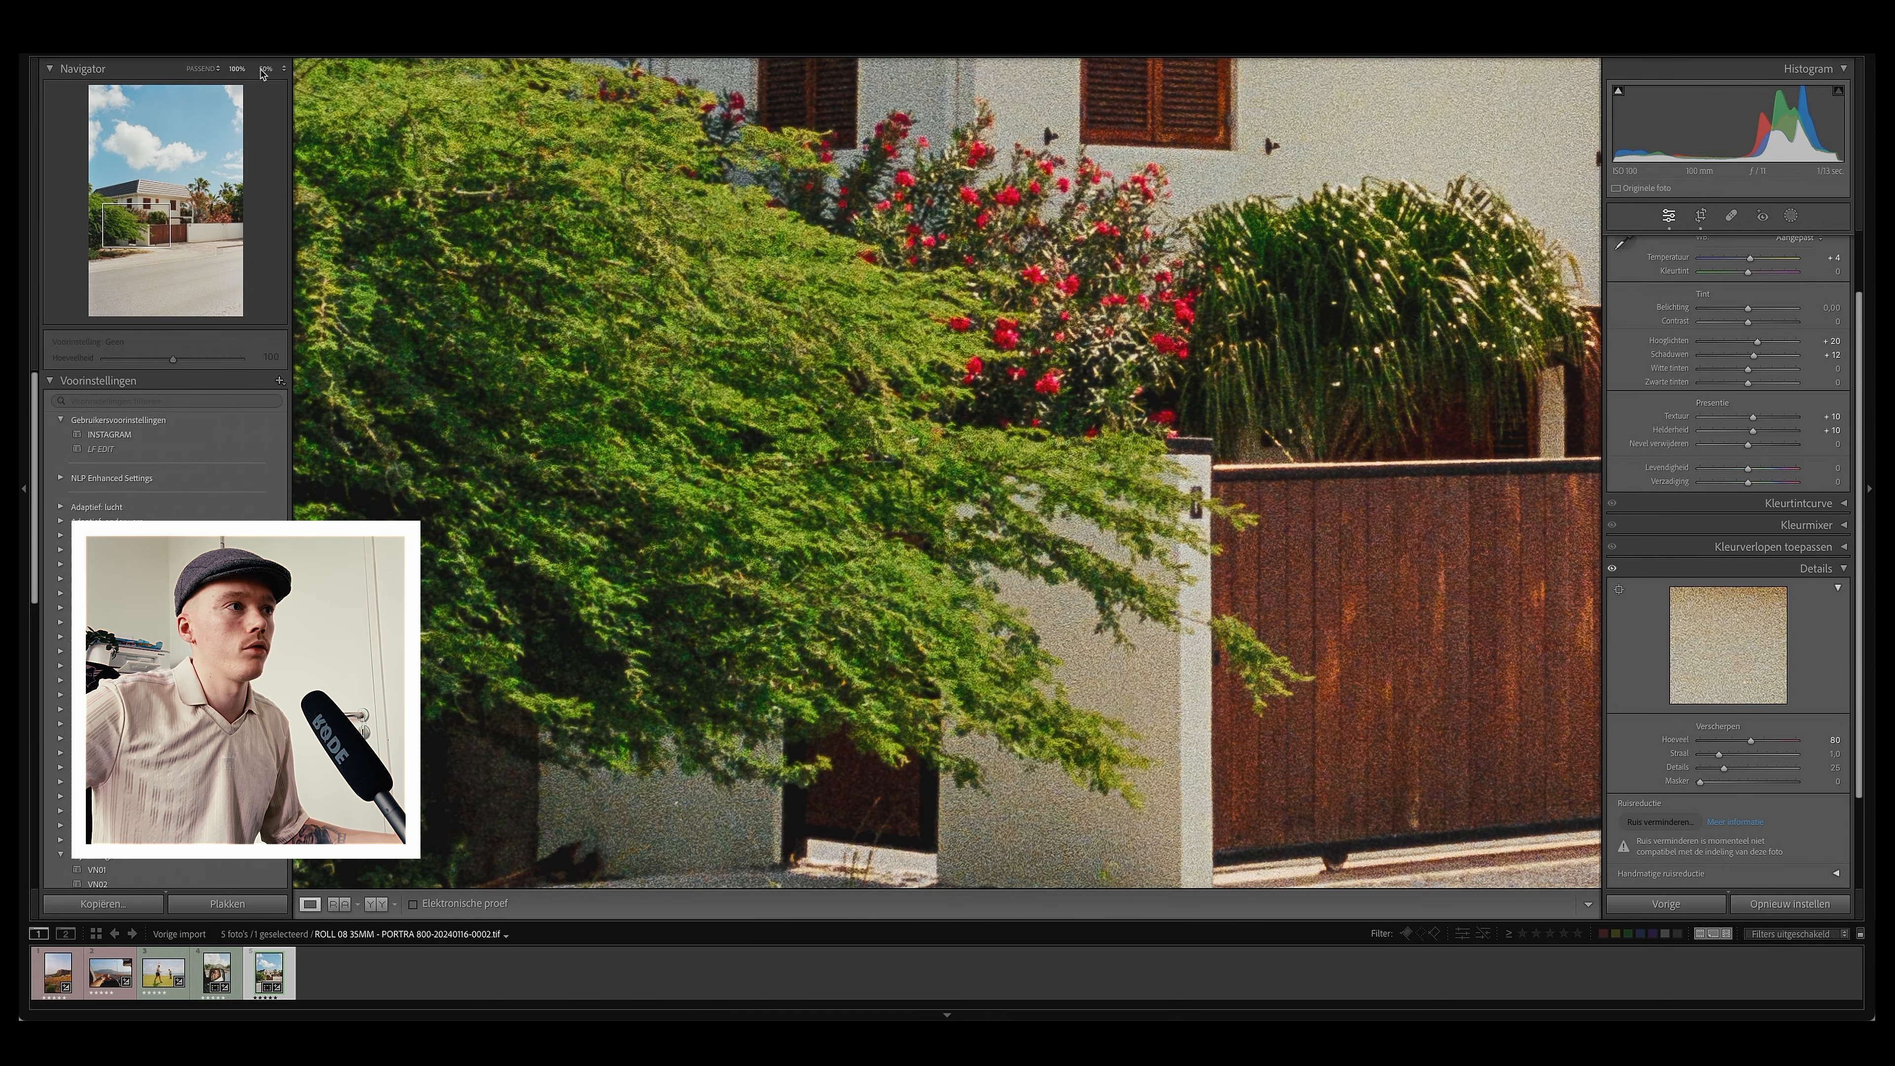
{"action": "left_click", "coordinate": [265, 69]}
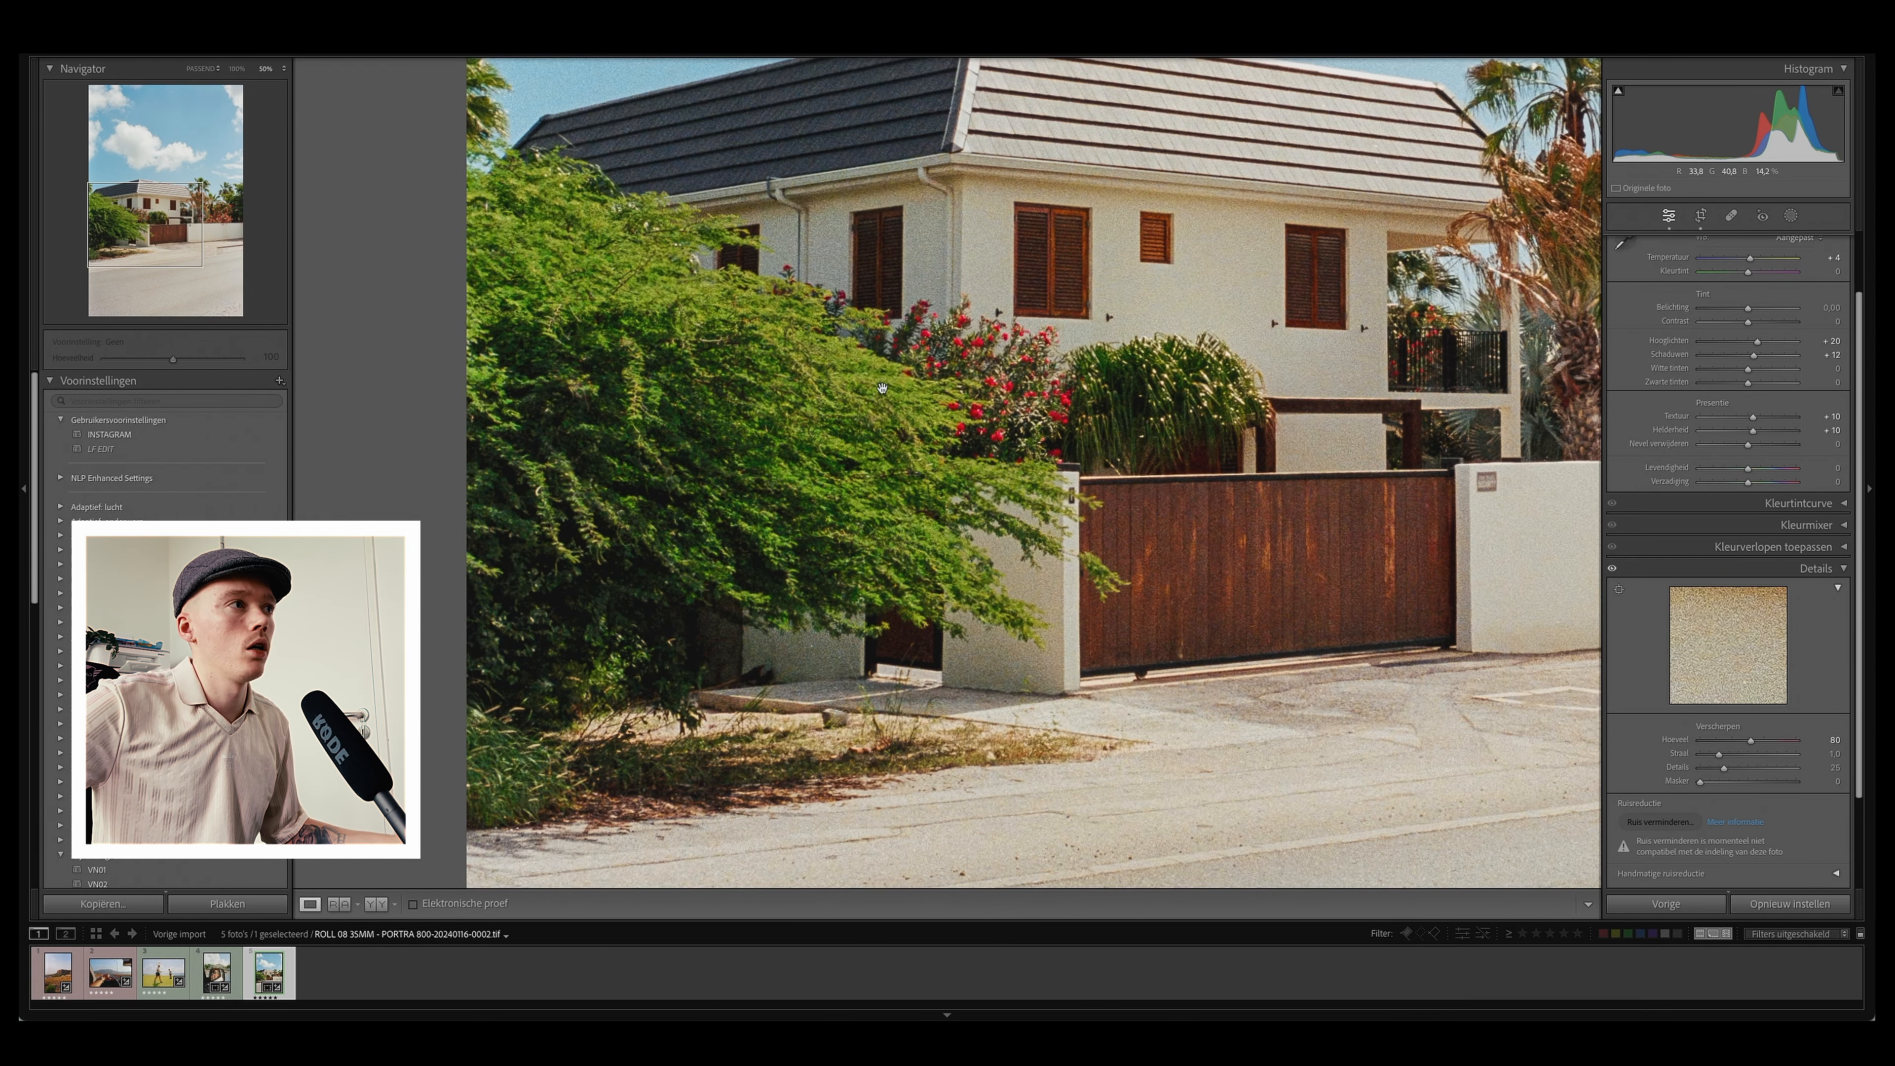
{"action": "left_click", "coordinate": [535, 152]}
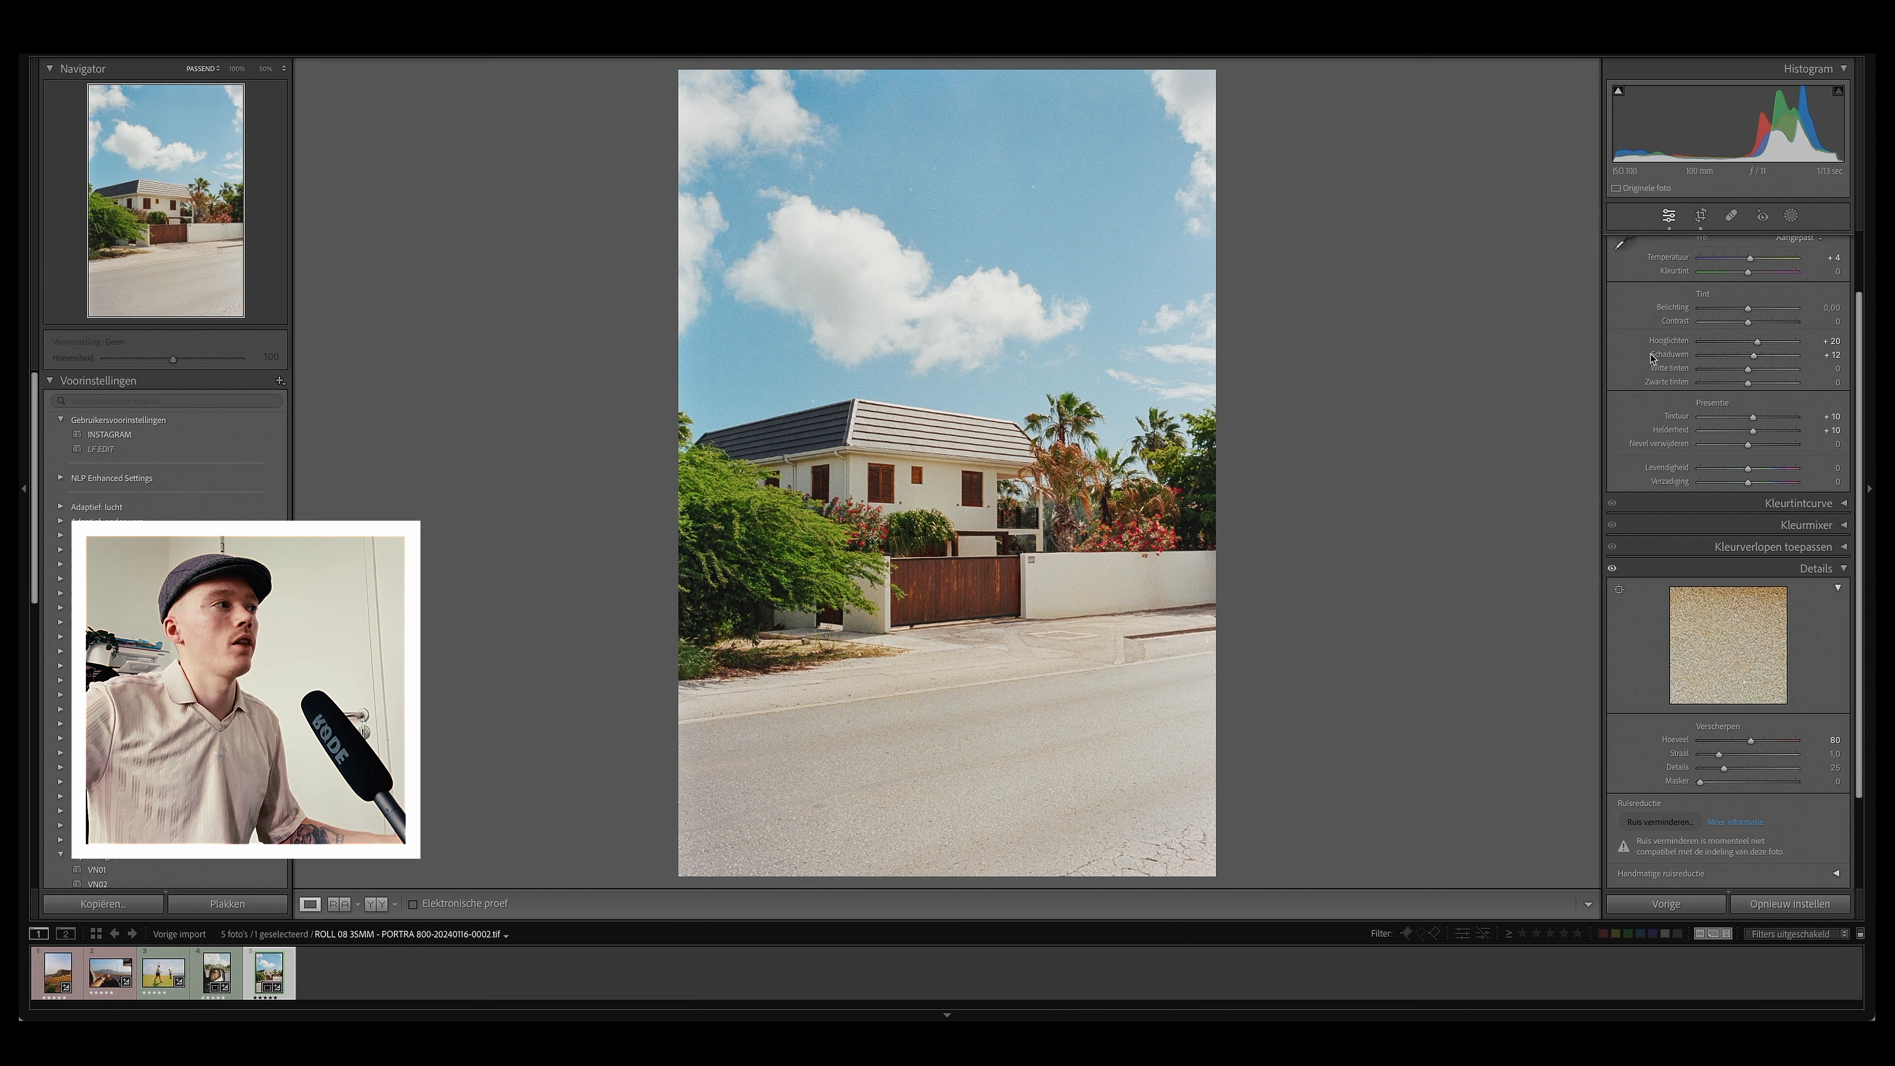
Step: Open the Color Mixer and drag upward on the sky with the targeted hue tool, shifting aqua +3 and blue +10
{"action": "left_click", "coordinate": [1832, 570]}
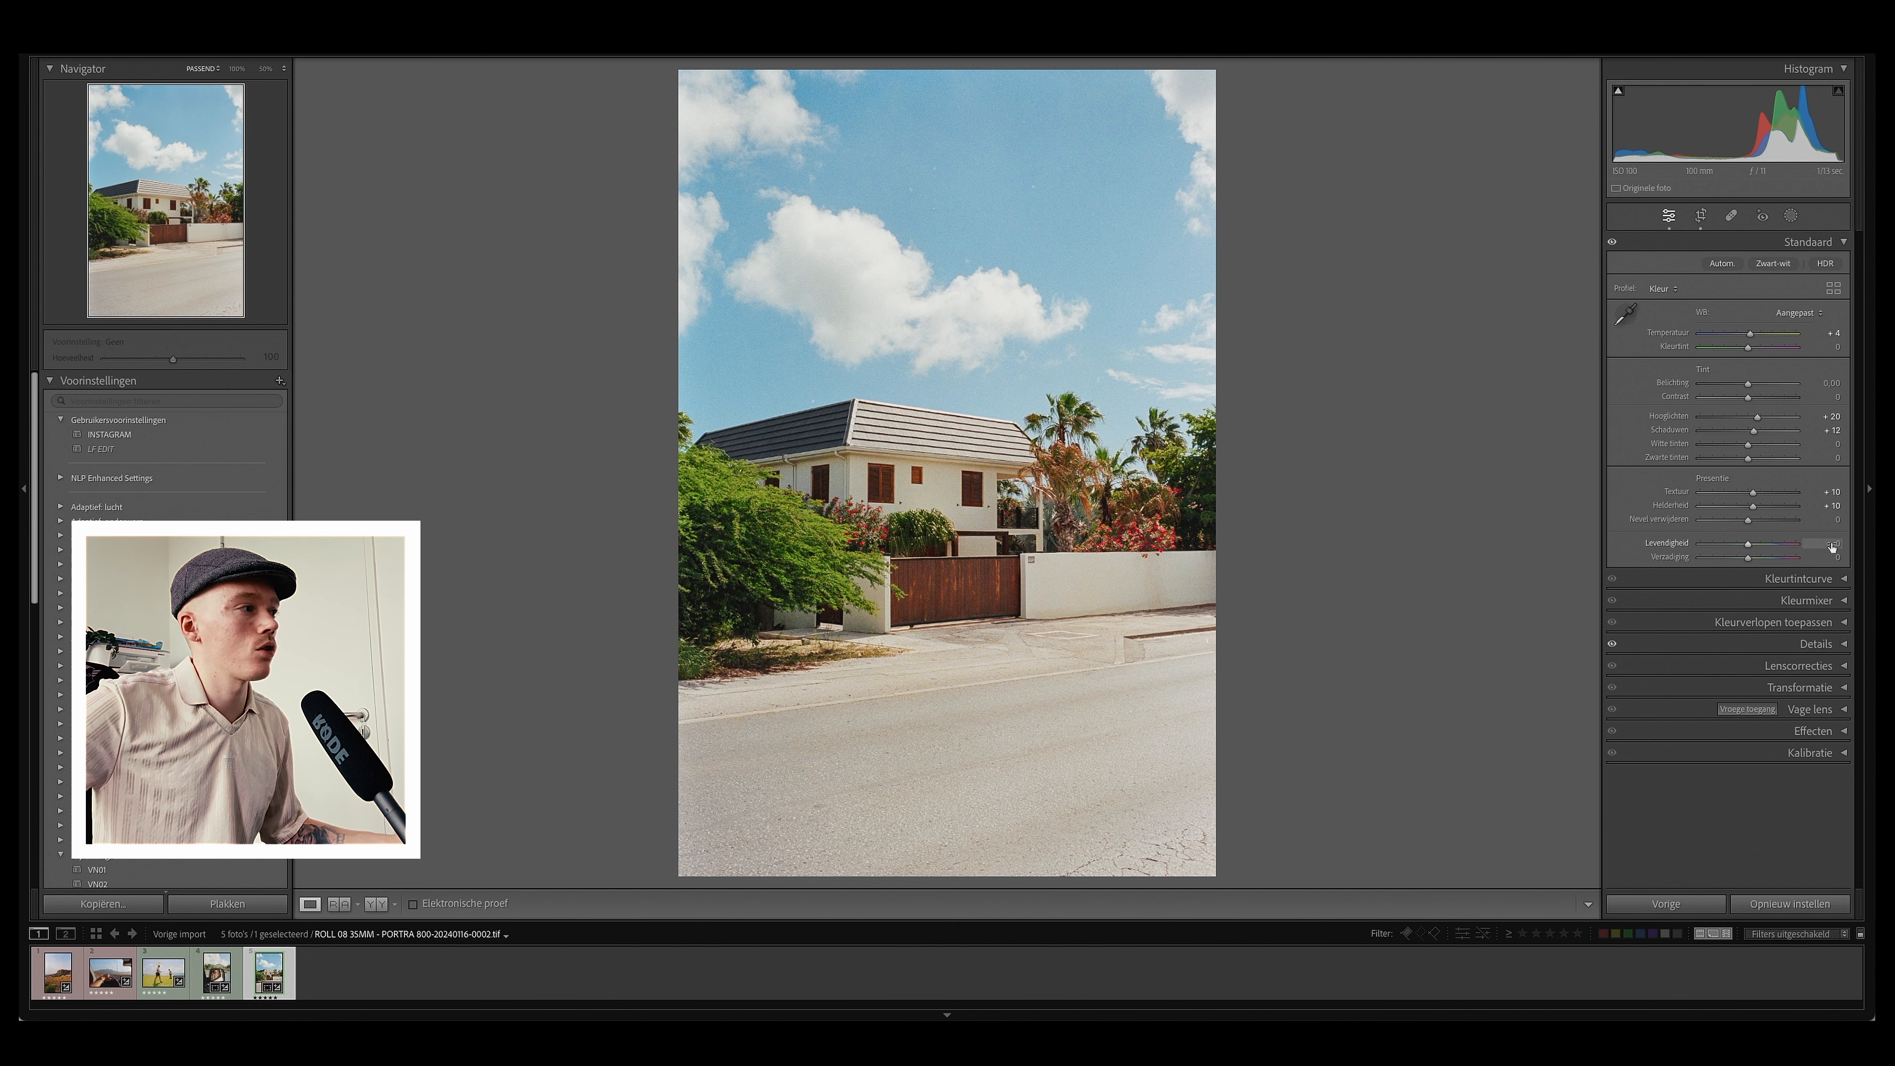
{"action": "left_click", "coordinate": [1843, 606]}
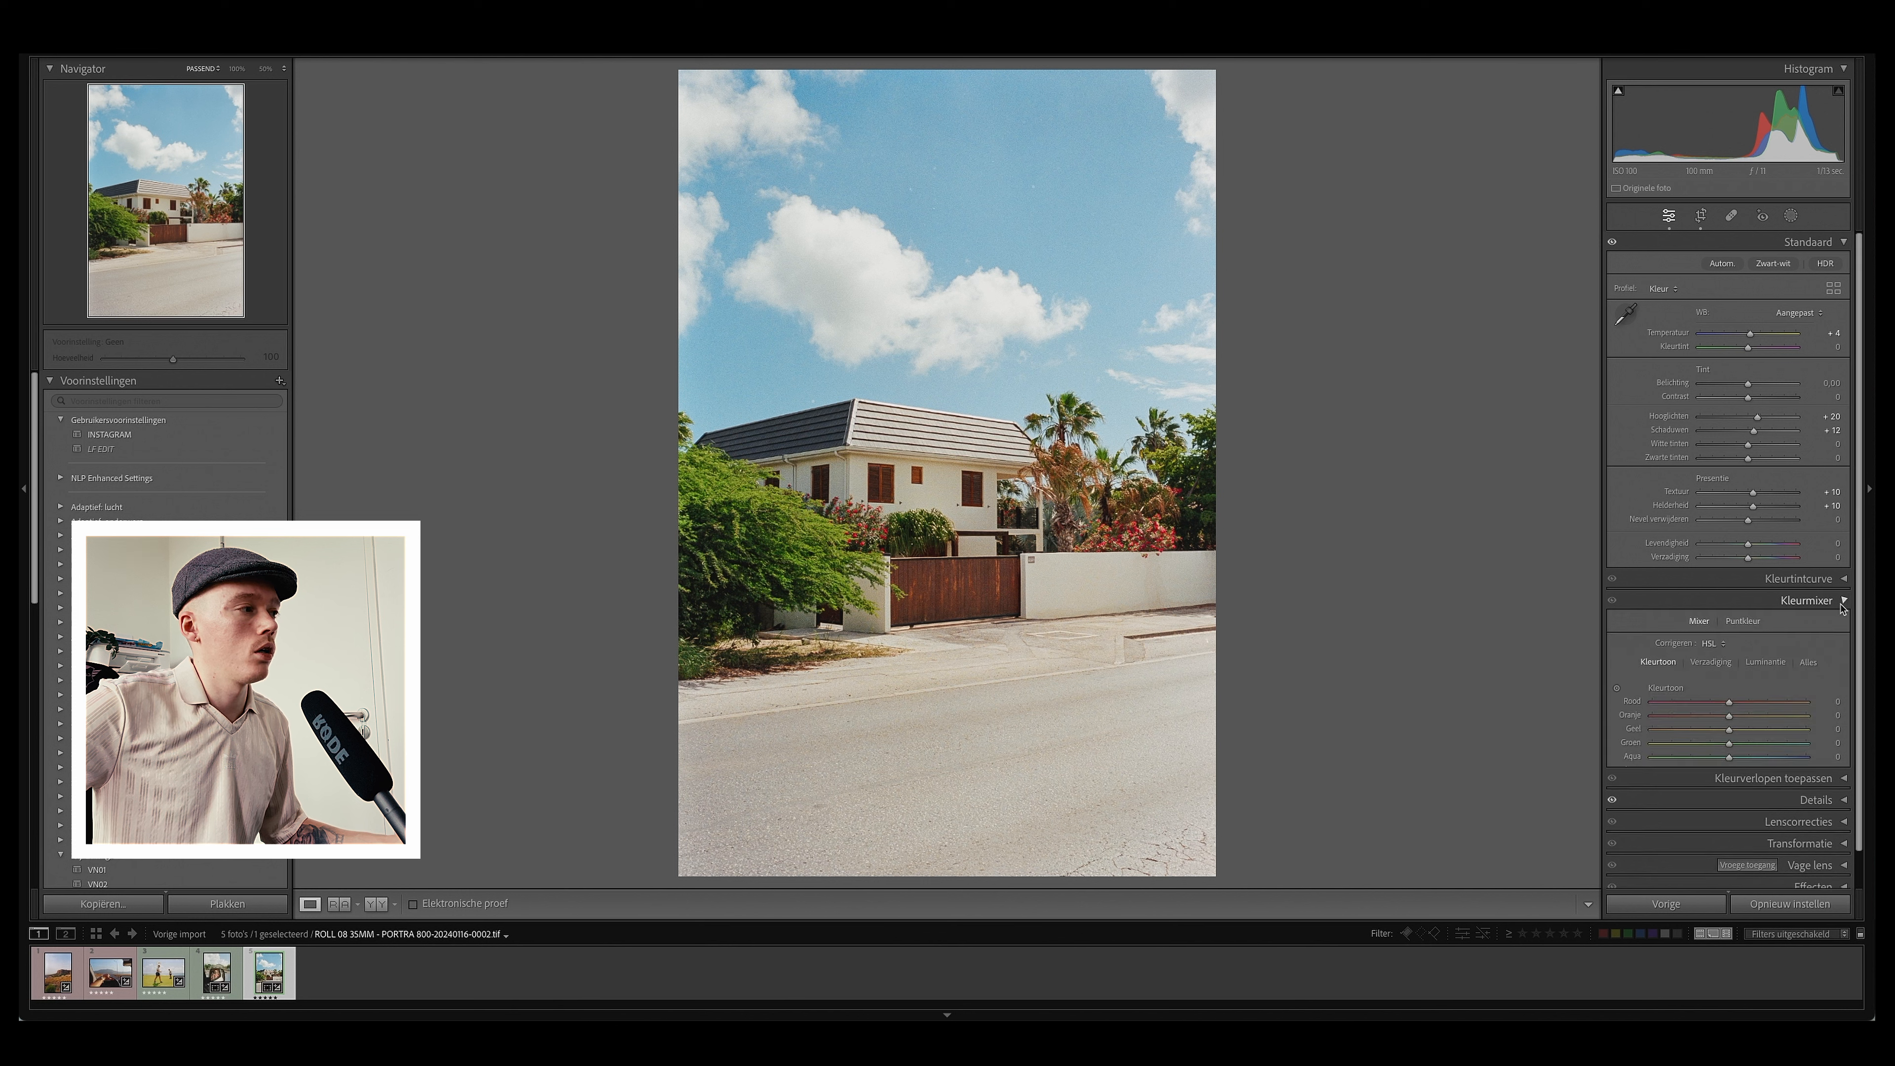
{"action": "left_click", "coordinate": [1617, 688]}
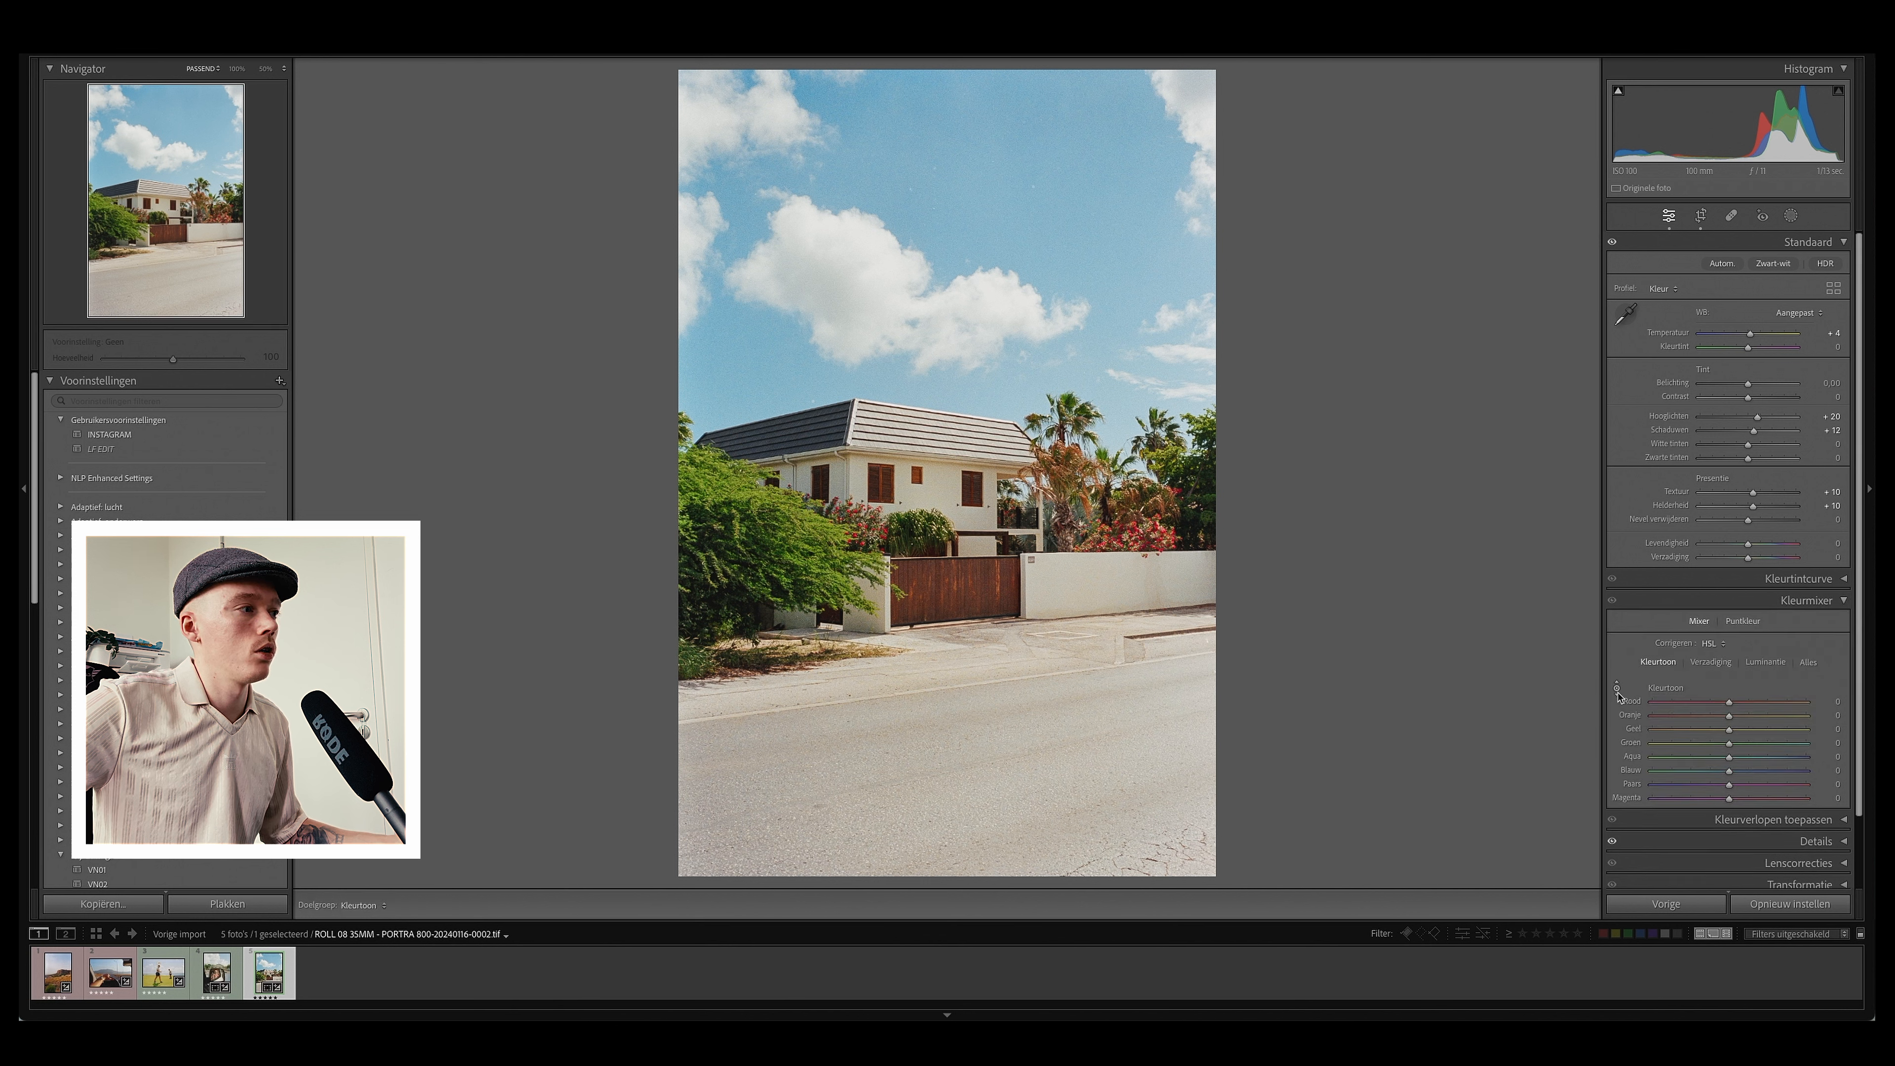
{"action": "mouse_move", "coordinate": [977, 194]}
{"action": "left_mouse_down"}
{"action": "mouse_move", "coordinate": [977, 210]}
{"action": "mouse_move", "coordinate": [977, 170]}
{"action": "left_mouse_up"}
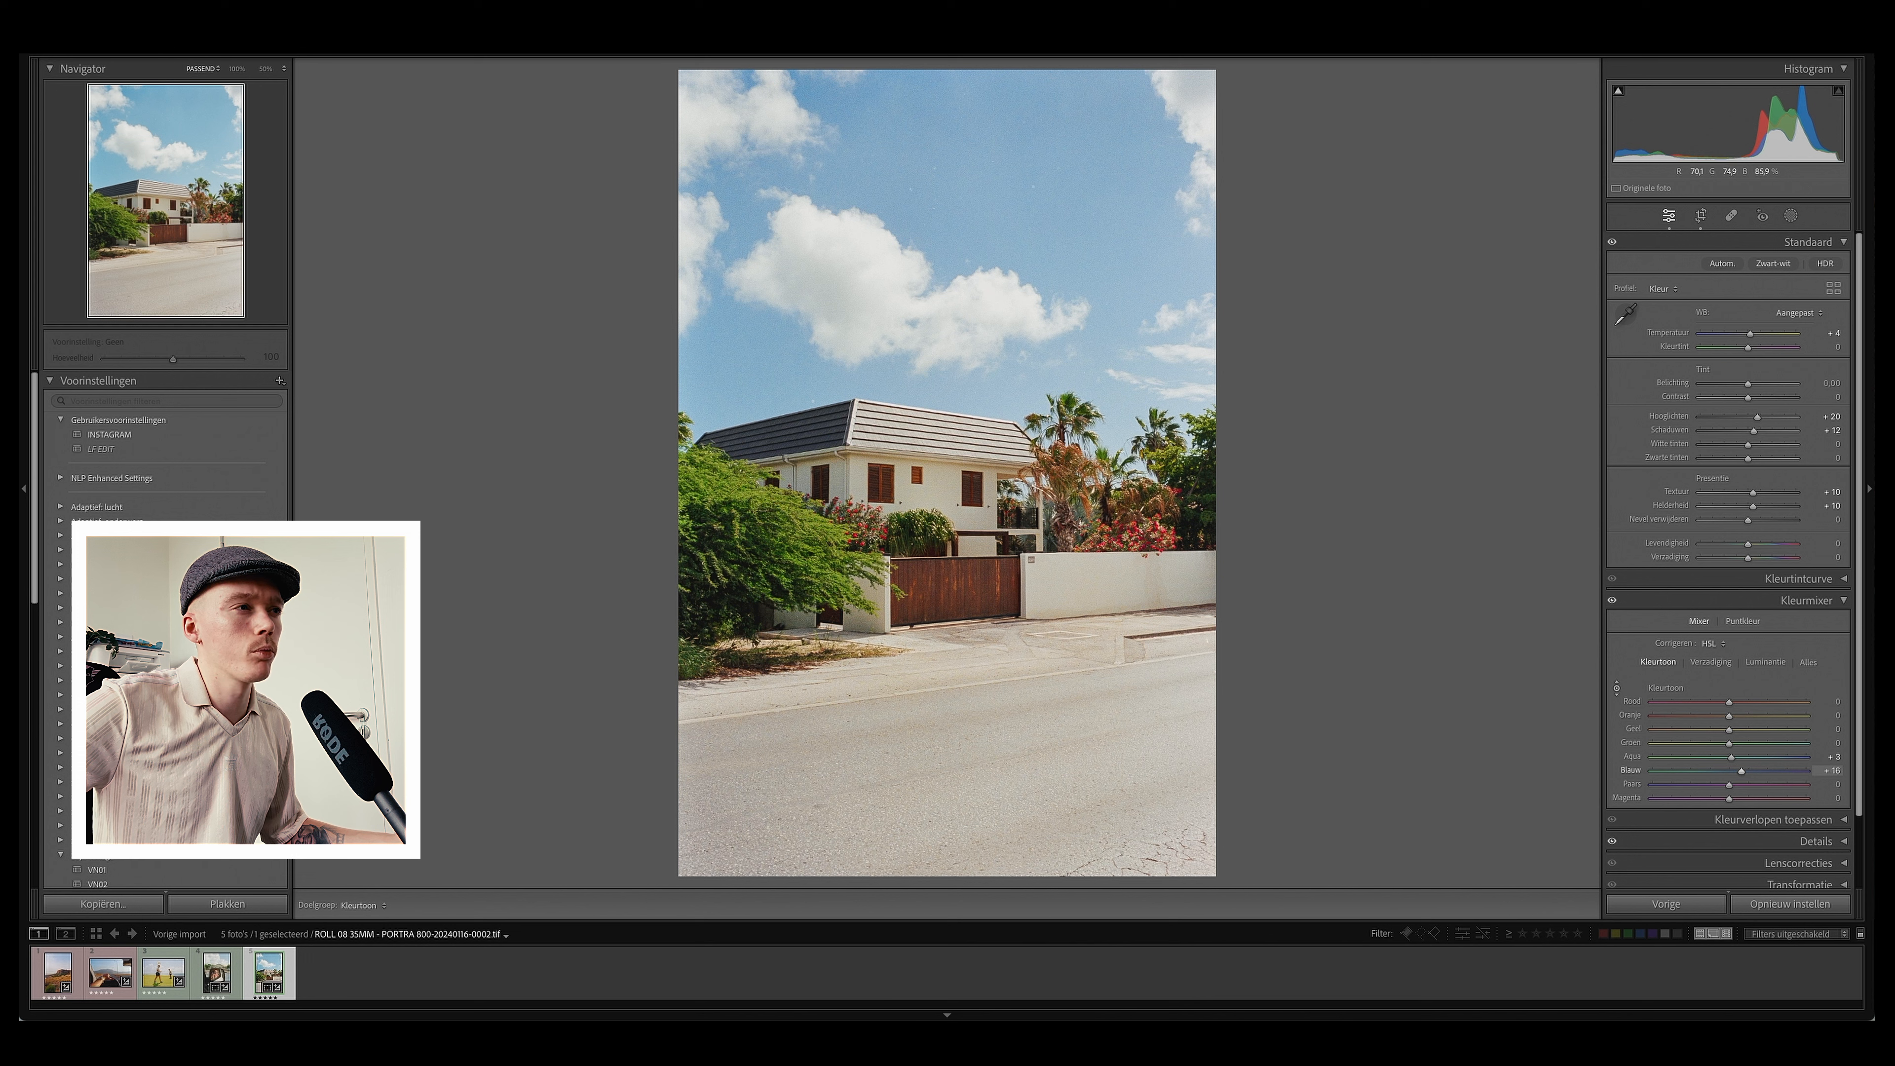
Step: Switch to saturation and drag downward on the sky with the targeted tool, lowering aqua to -3 and blue to -20
{"action": "left_click", "coordinate": [1711, 662]}
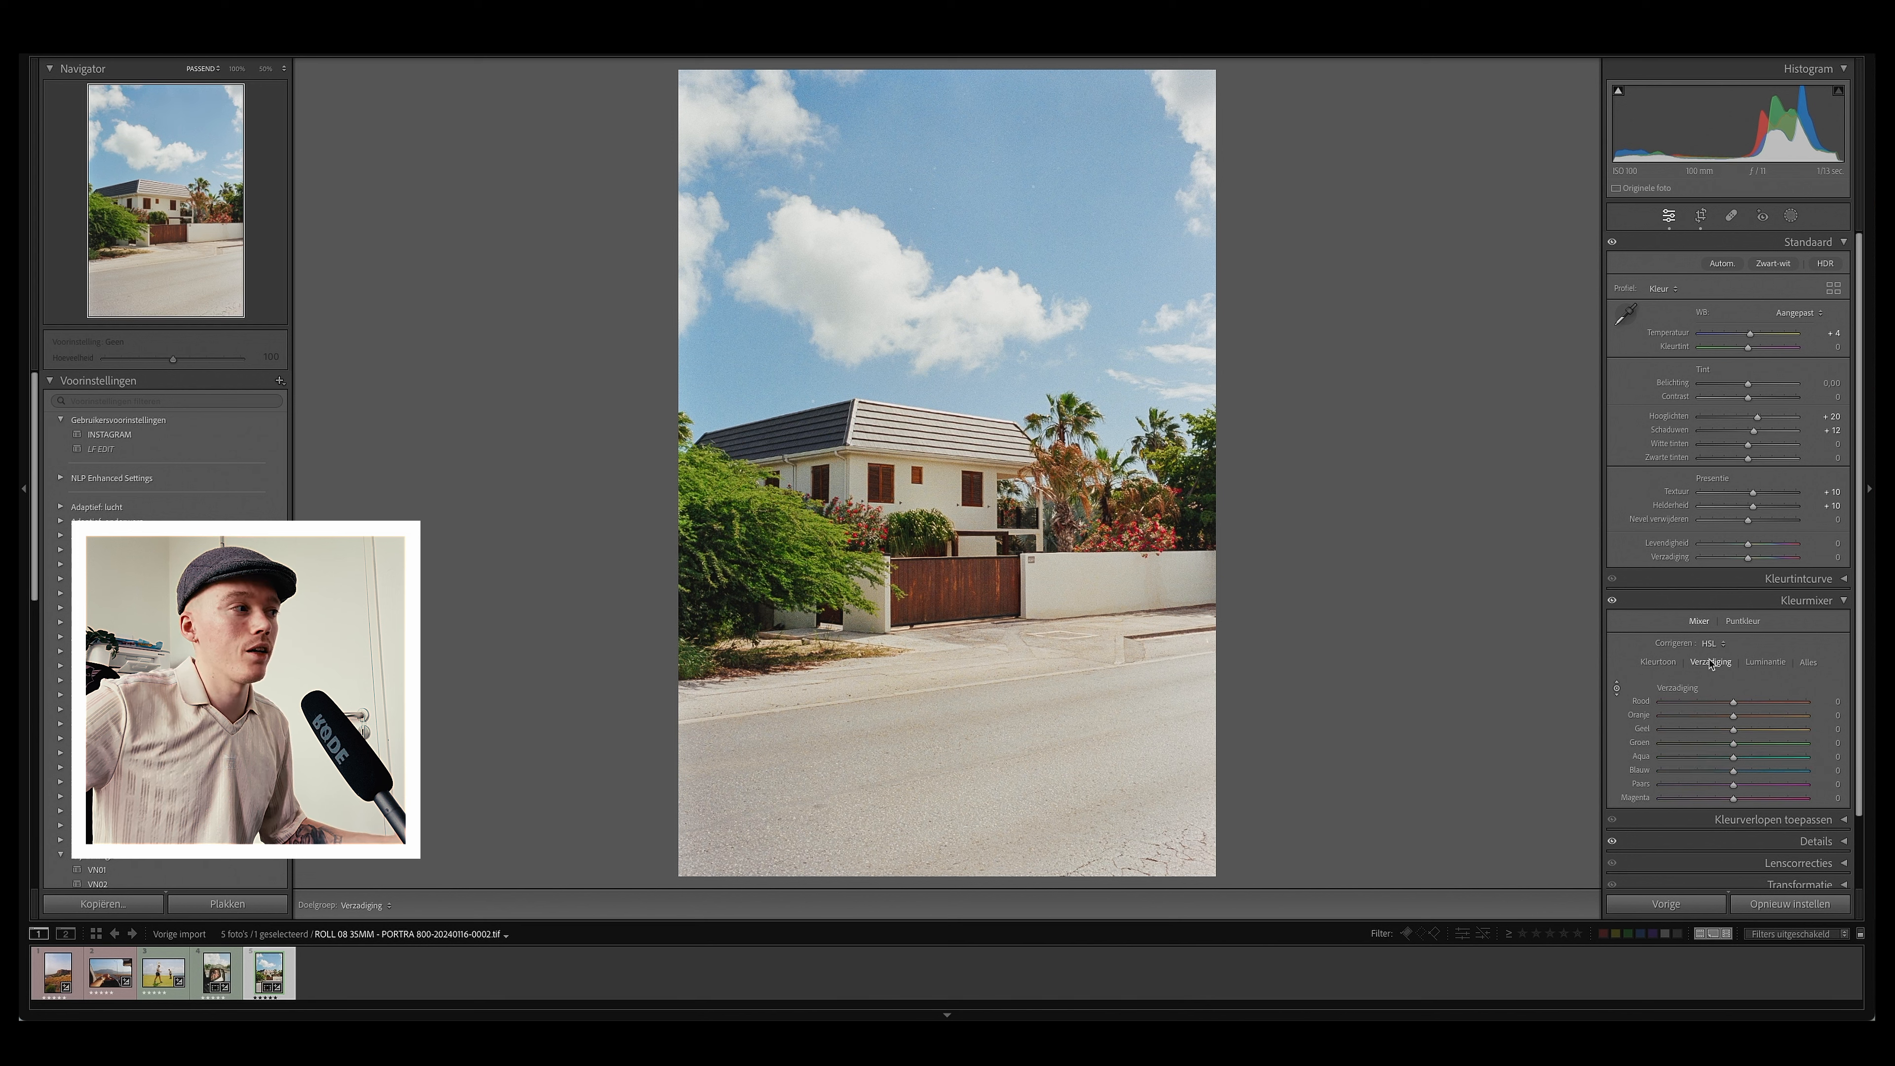
{"action": "left_click", "coordinate": [1617, 689]}
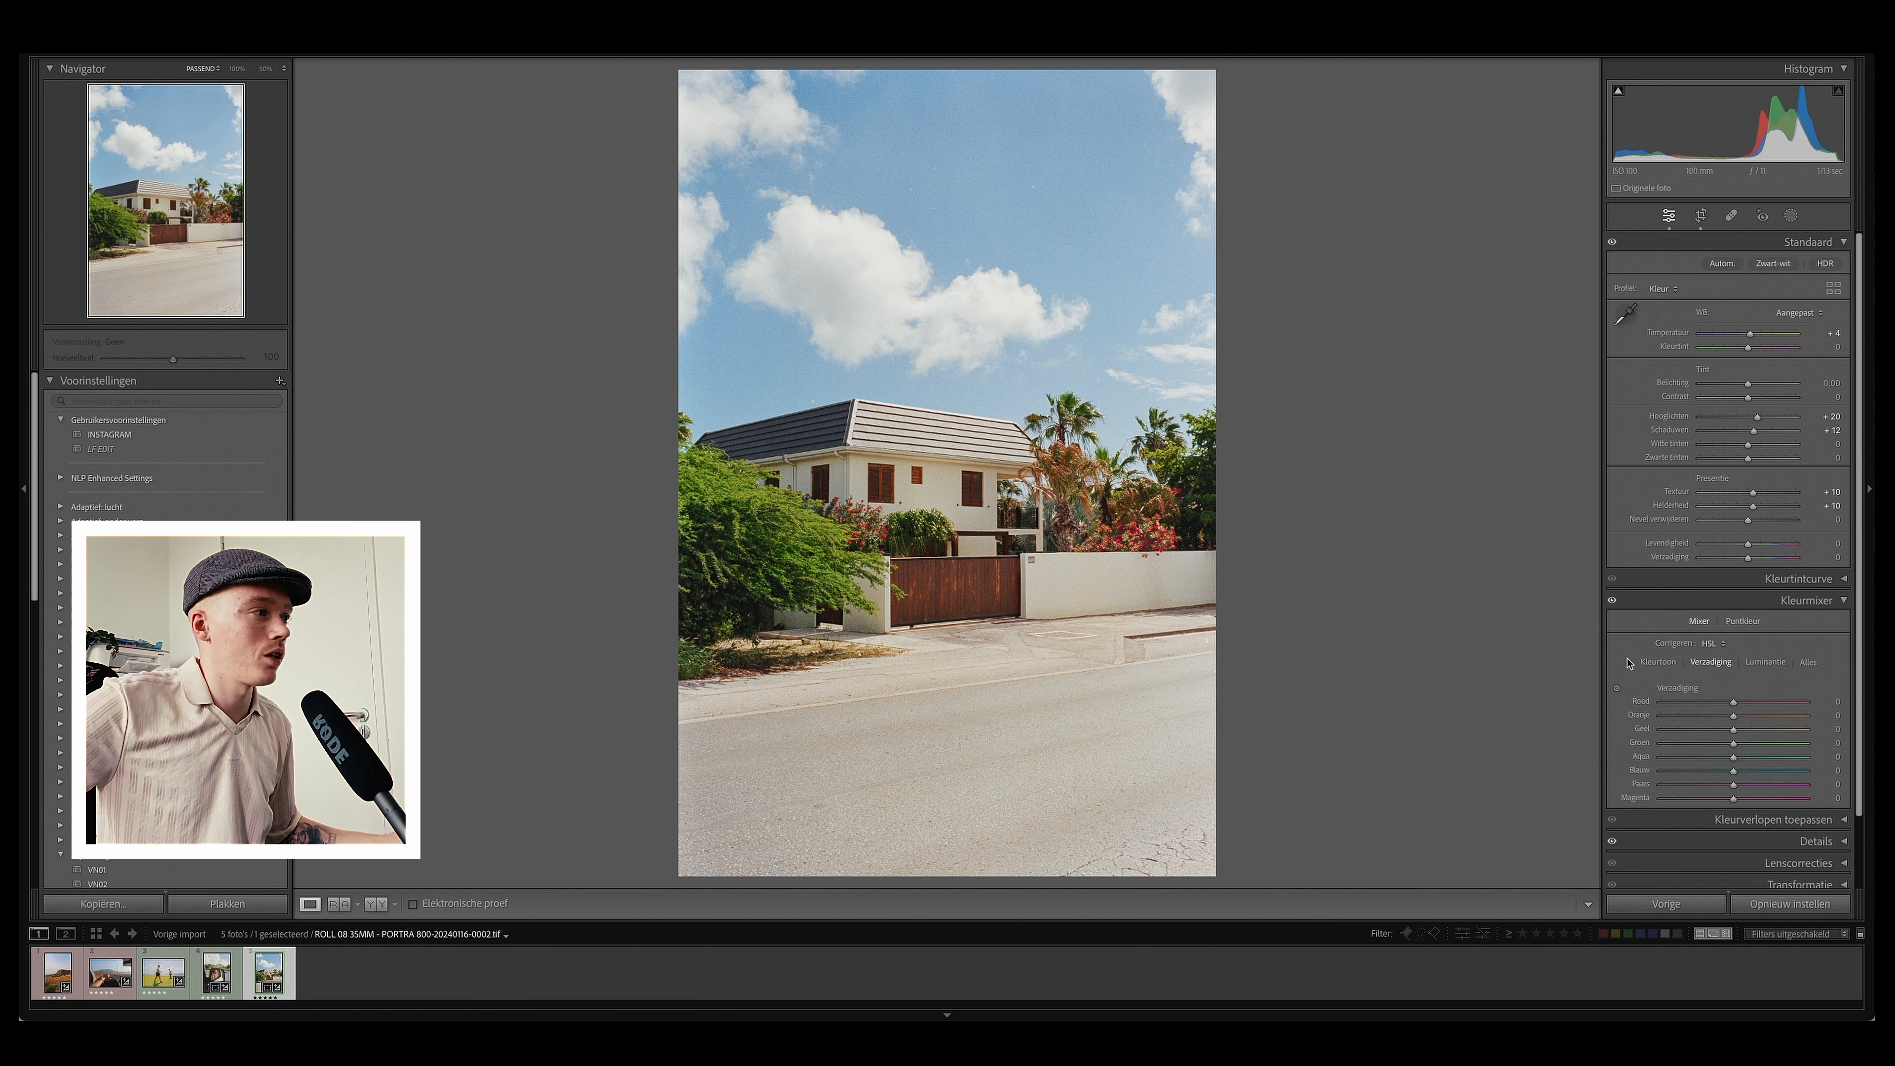
{"action": "left_click", "coordinate": [1616, 687]}
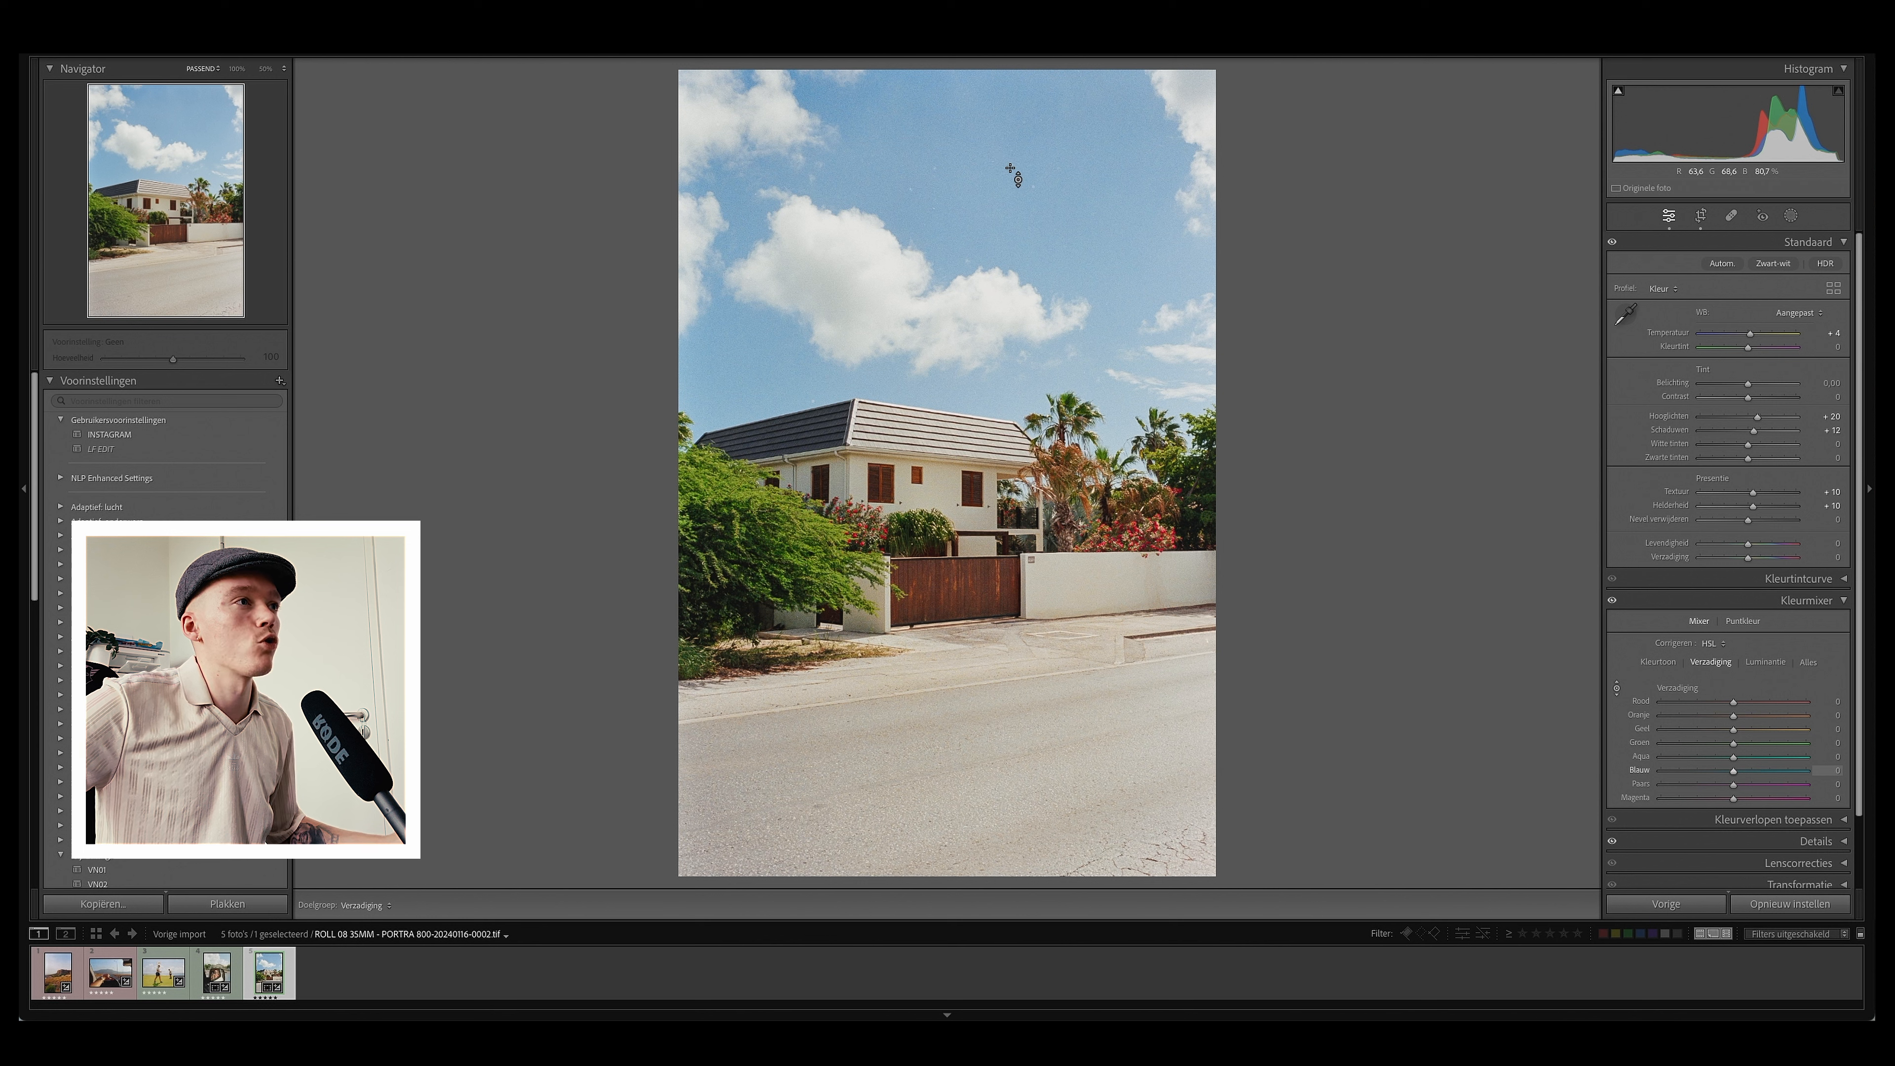
{"action": "left_click_drag", "start_coordinate": [1037, 217], "coordinate": [1037, 240]}
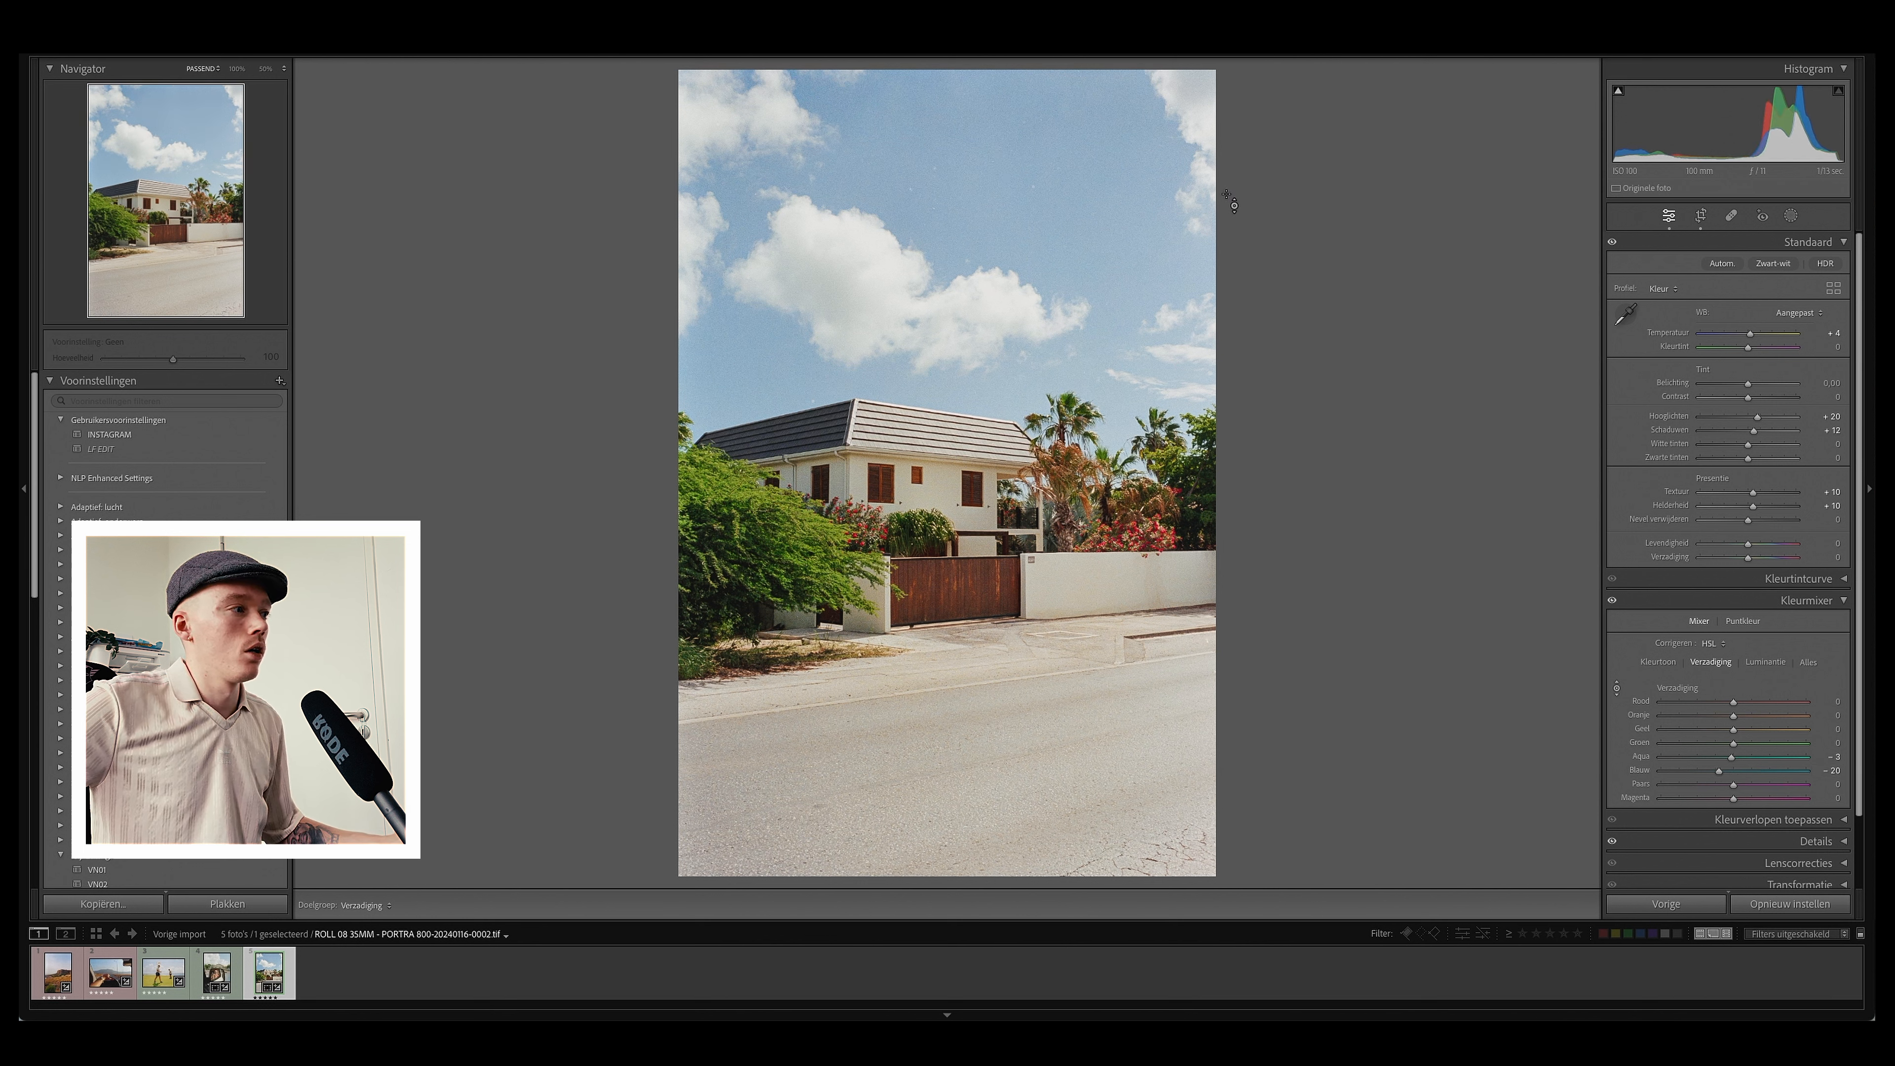
Step: Compare the edit with the original and raise the temperature to +10
{"action": "key", "text": "backslash"}
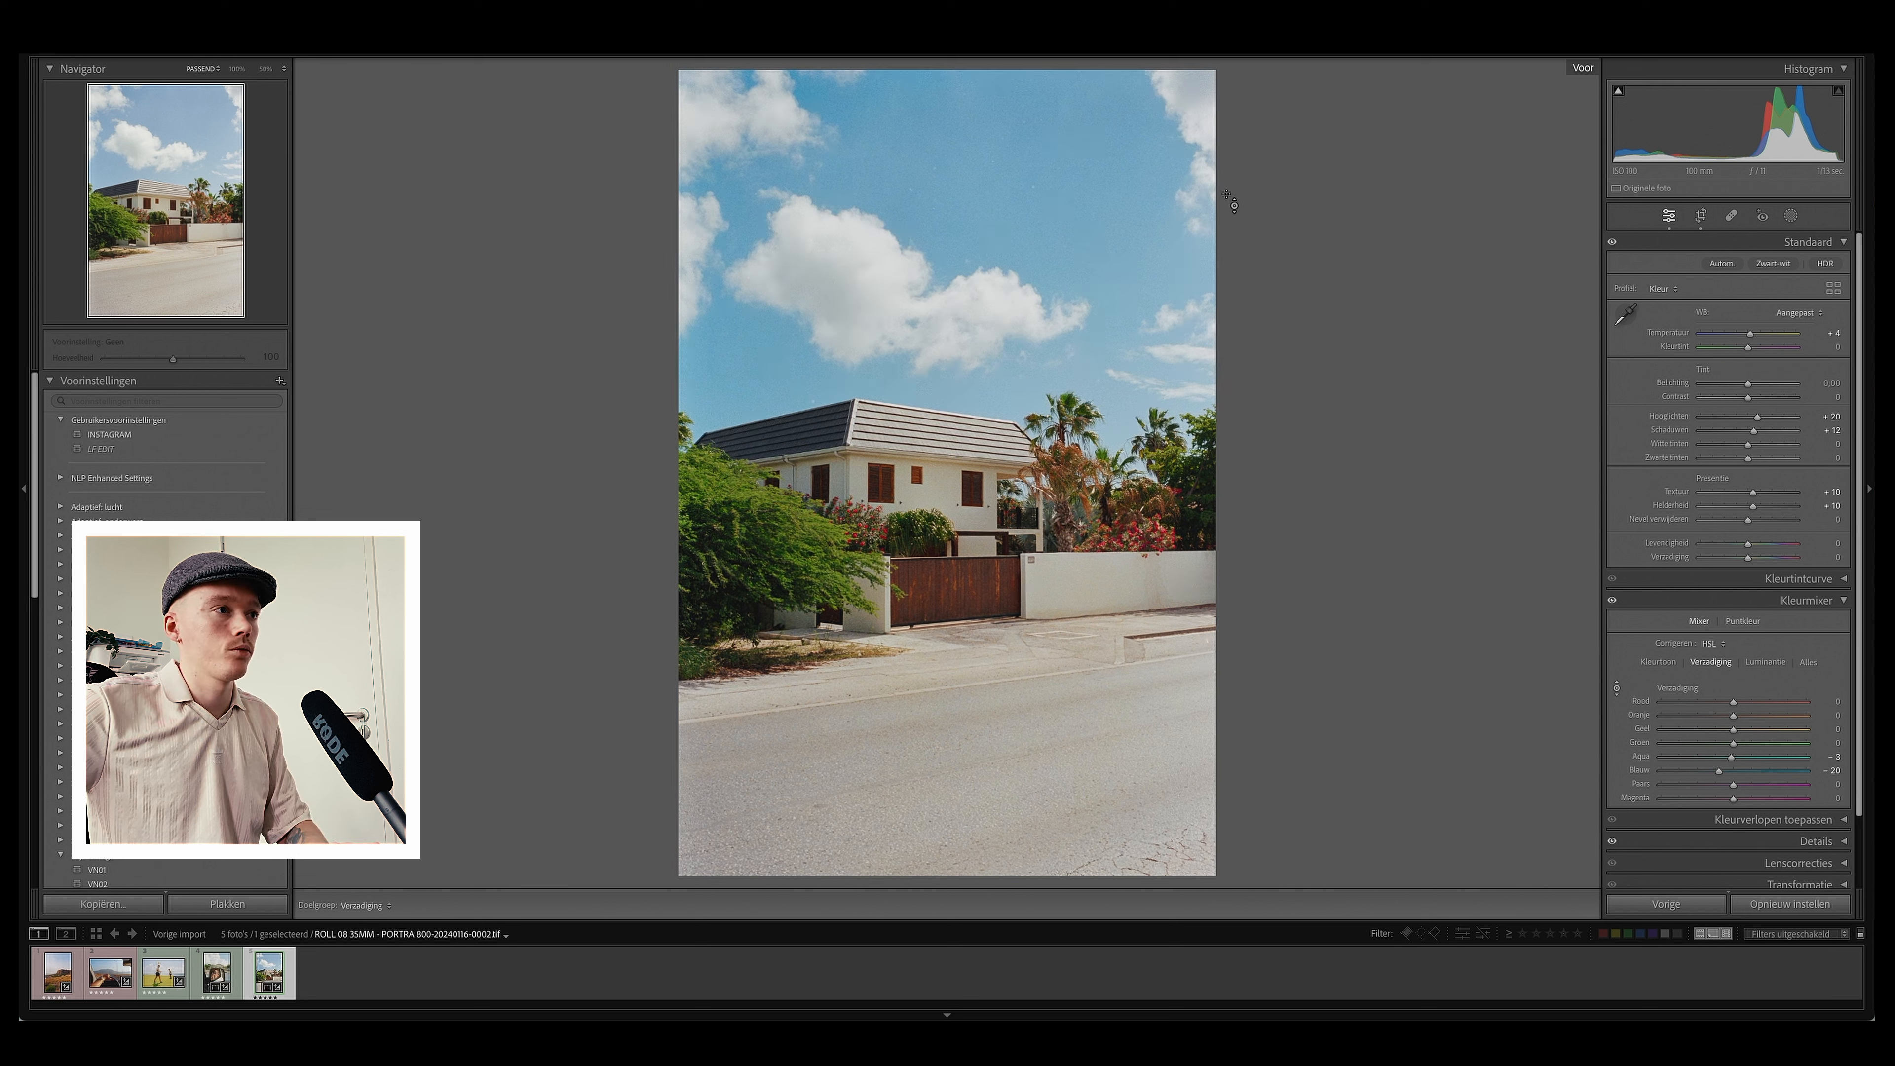
{"action": "key", "text": "backslash"}
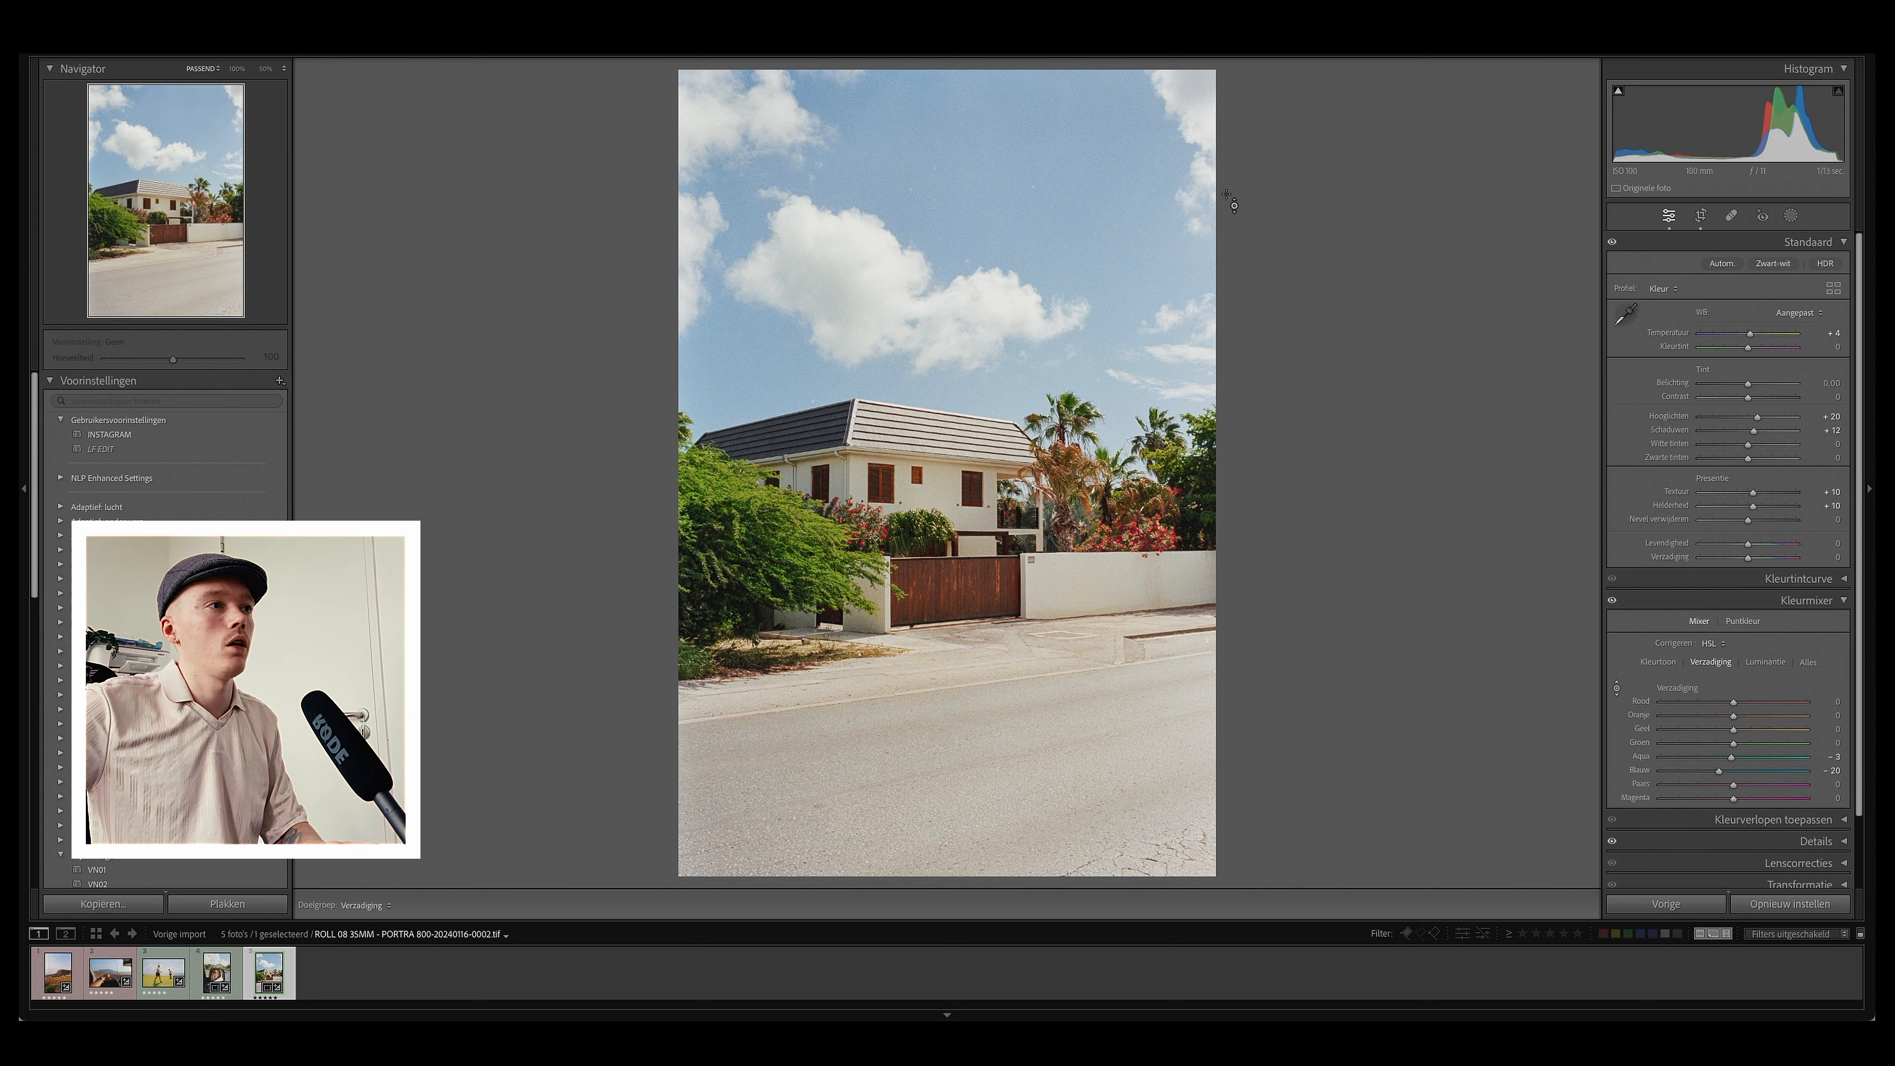
{"action": "key", "text": "backslash"}
{"action": "key", "text": "backslash"}
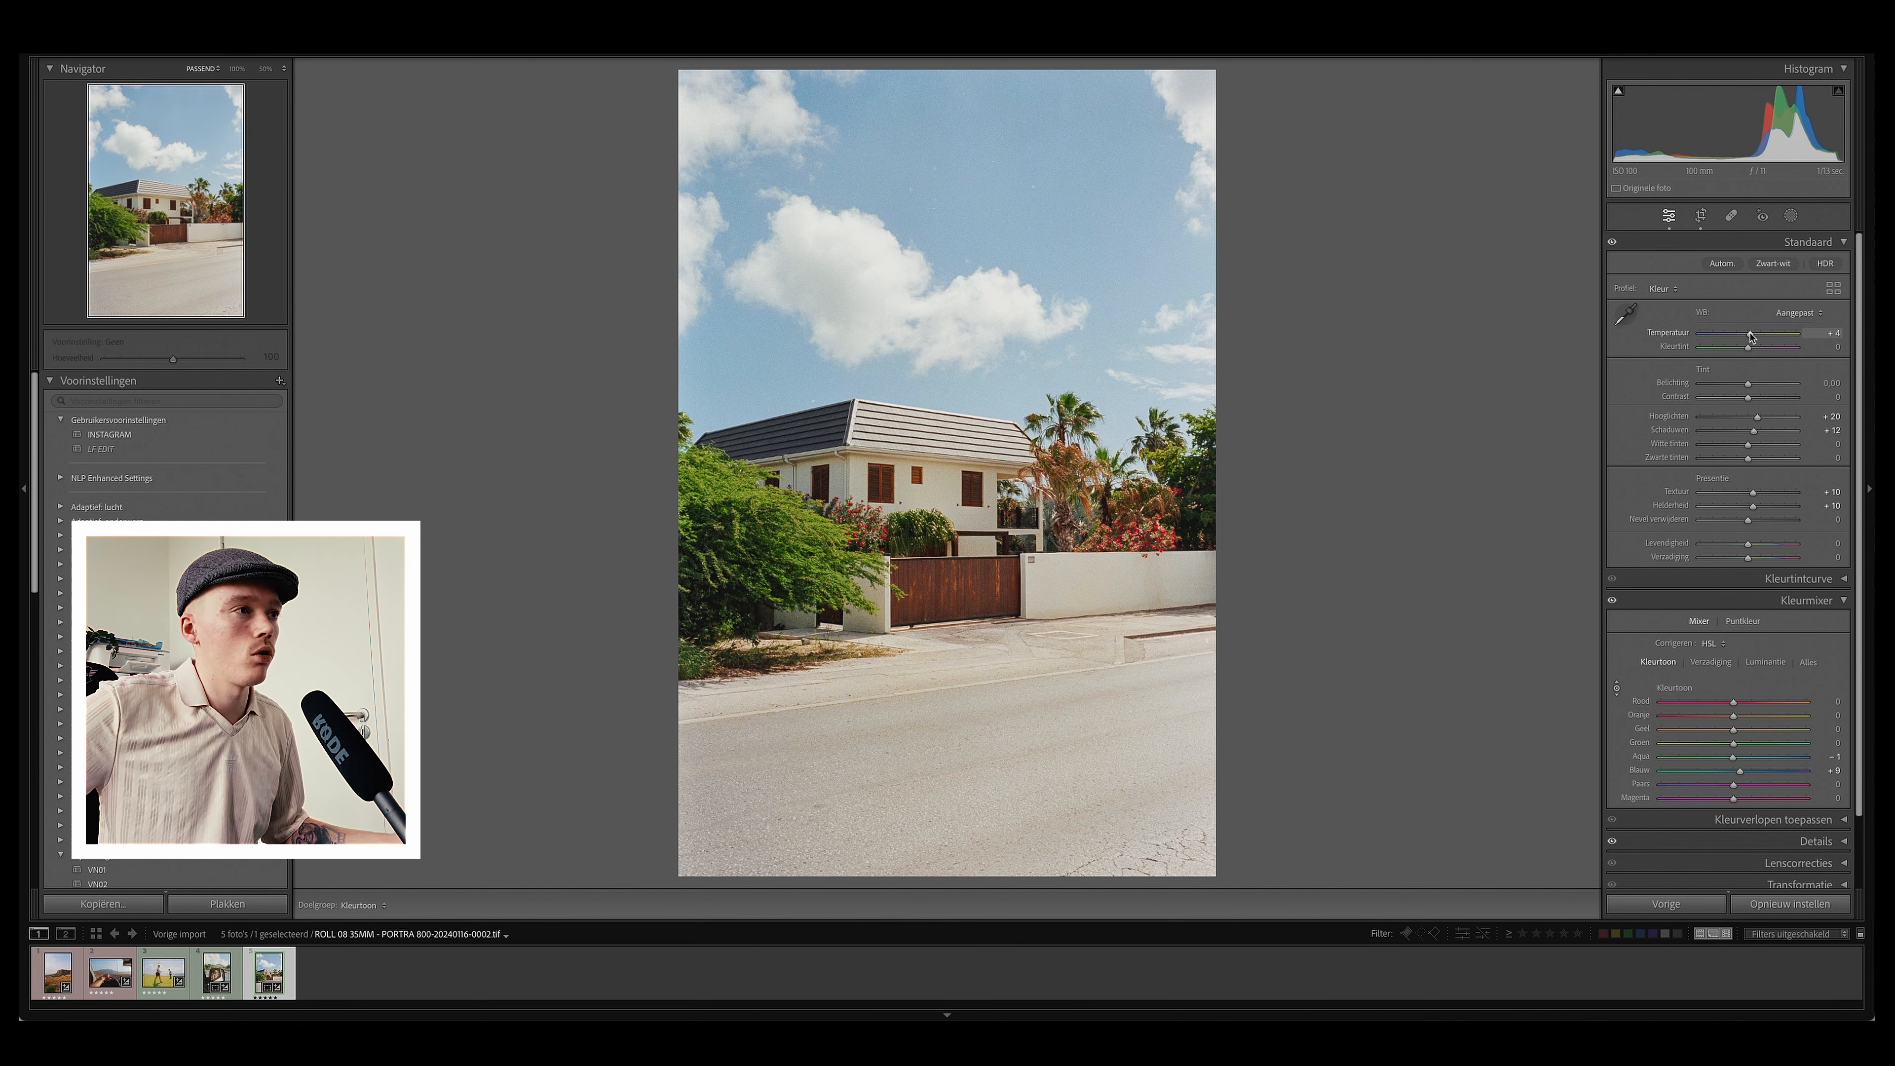
{"action": "left_click_drag", "start_coordinate": [1751, 338], "coordinate": [1753, 338]}
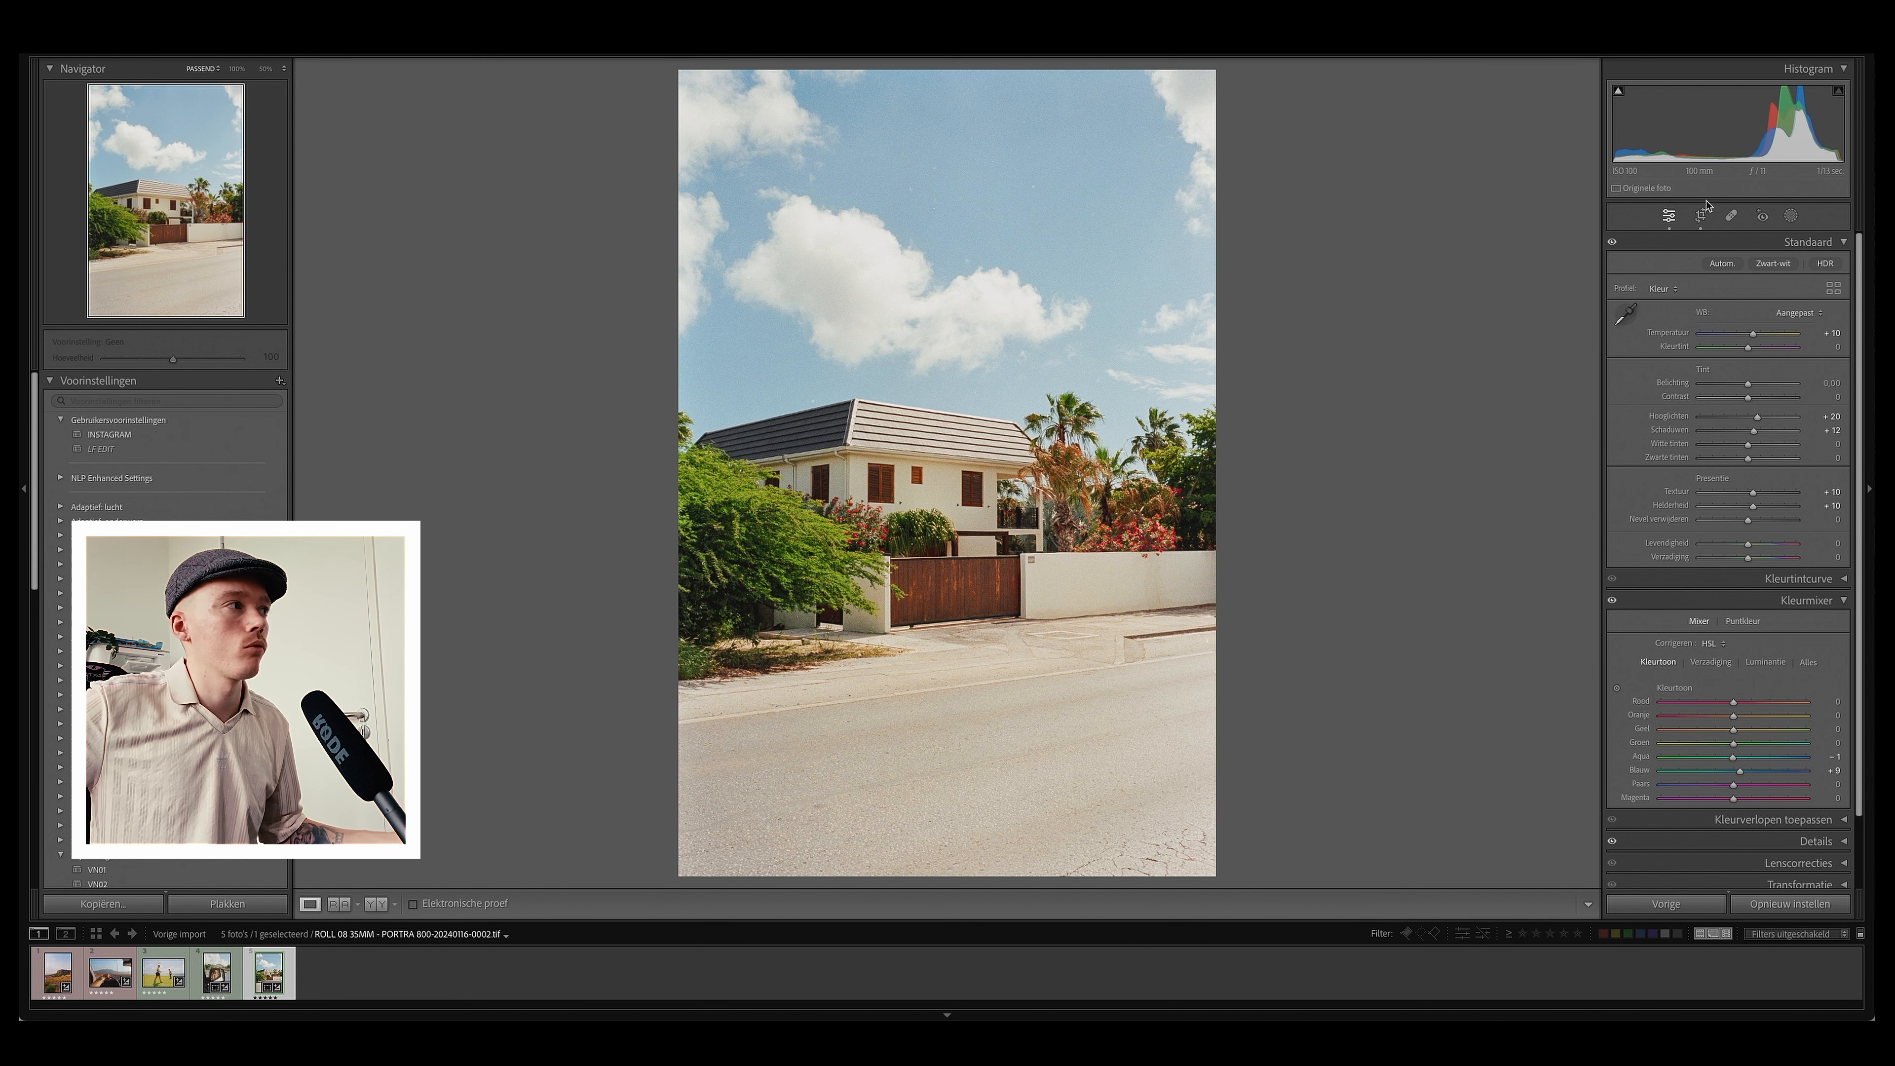
Step: Remove dust spots in the sky with the Spot Removal tool while zoomed in
{"action": "left_click", "coordinate": [1731, 216]}
{"action": "key", "text": "z"}
{"action": "left_click", "coordinate": [867, 152]}
{"action": "left_click", "coordinate": [944, 203]}
{"action": "left_click", "coordinate": [947, 83]}
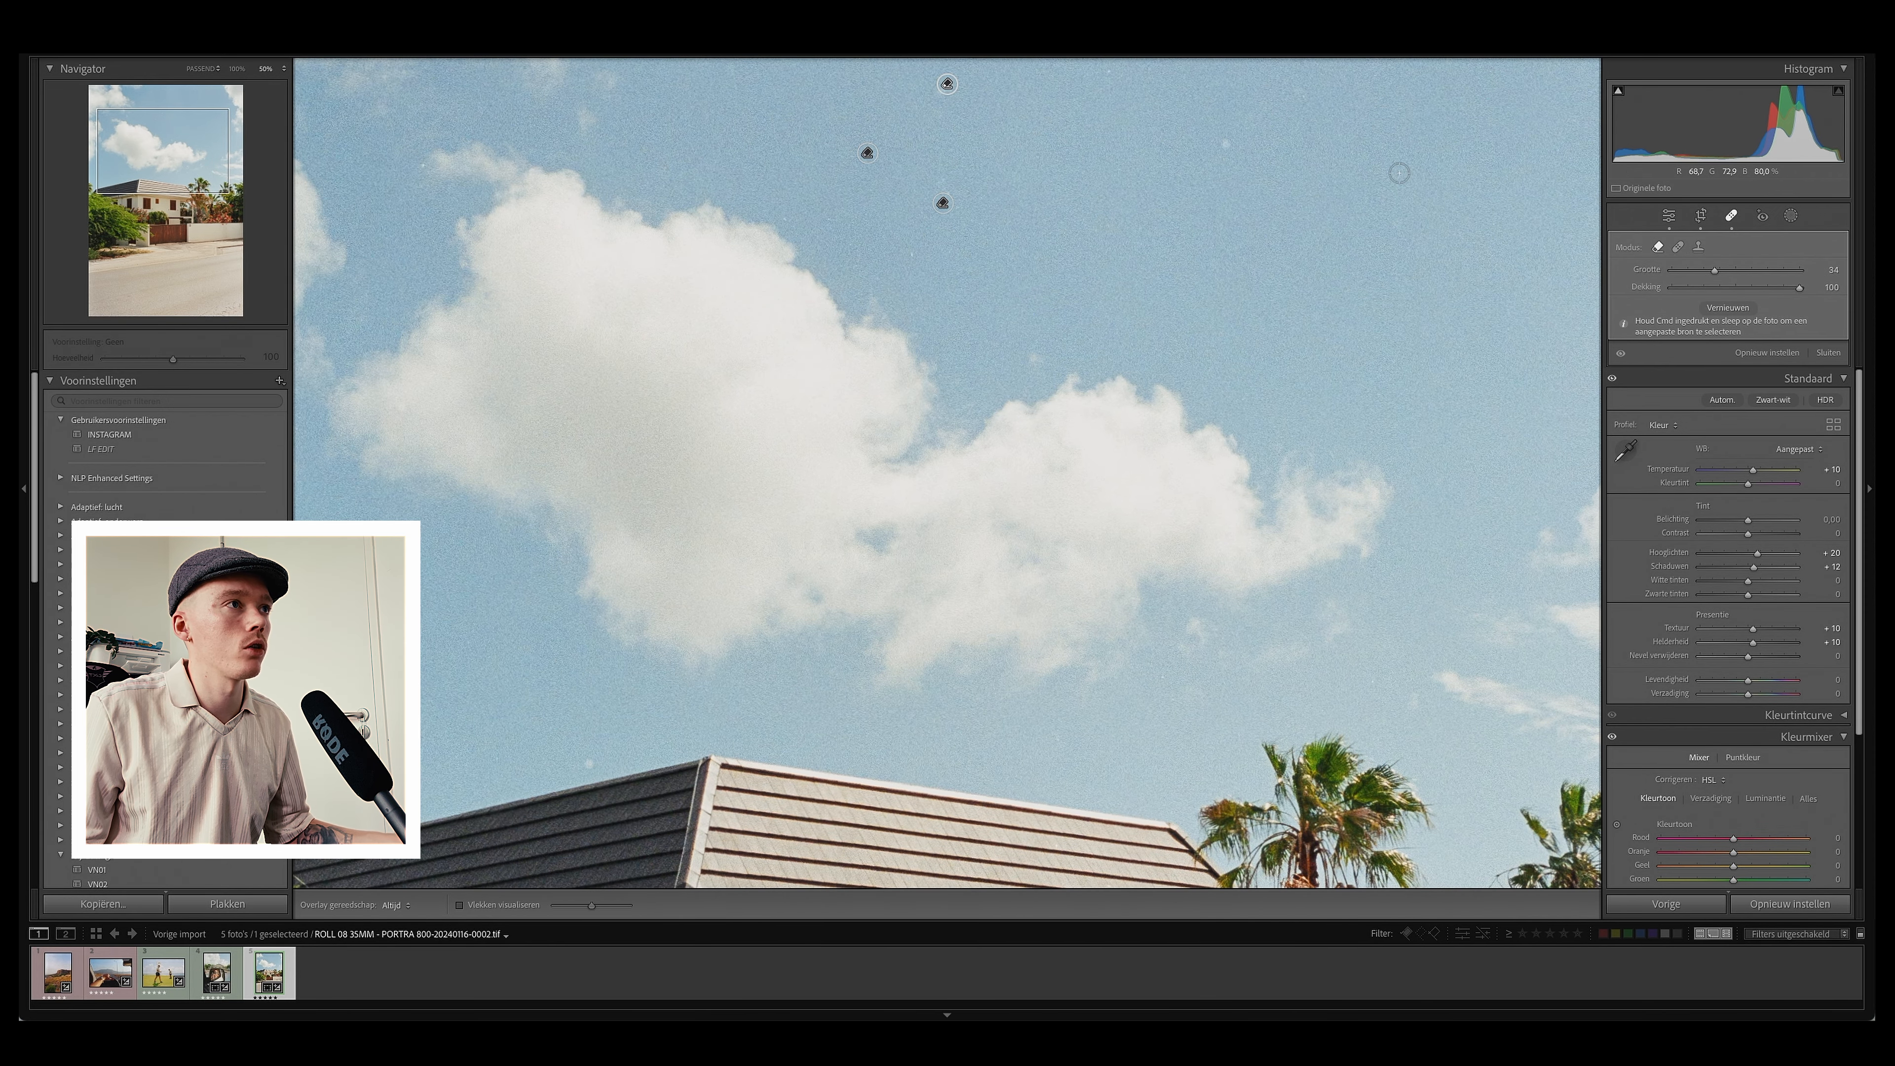
{"action": "left_click", "coordinate": [1223, 145]}
{"action": "left_click", "coordinate": [910, 259]}
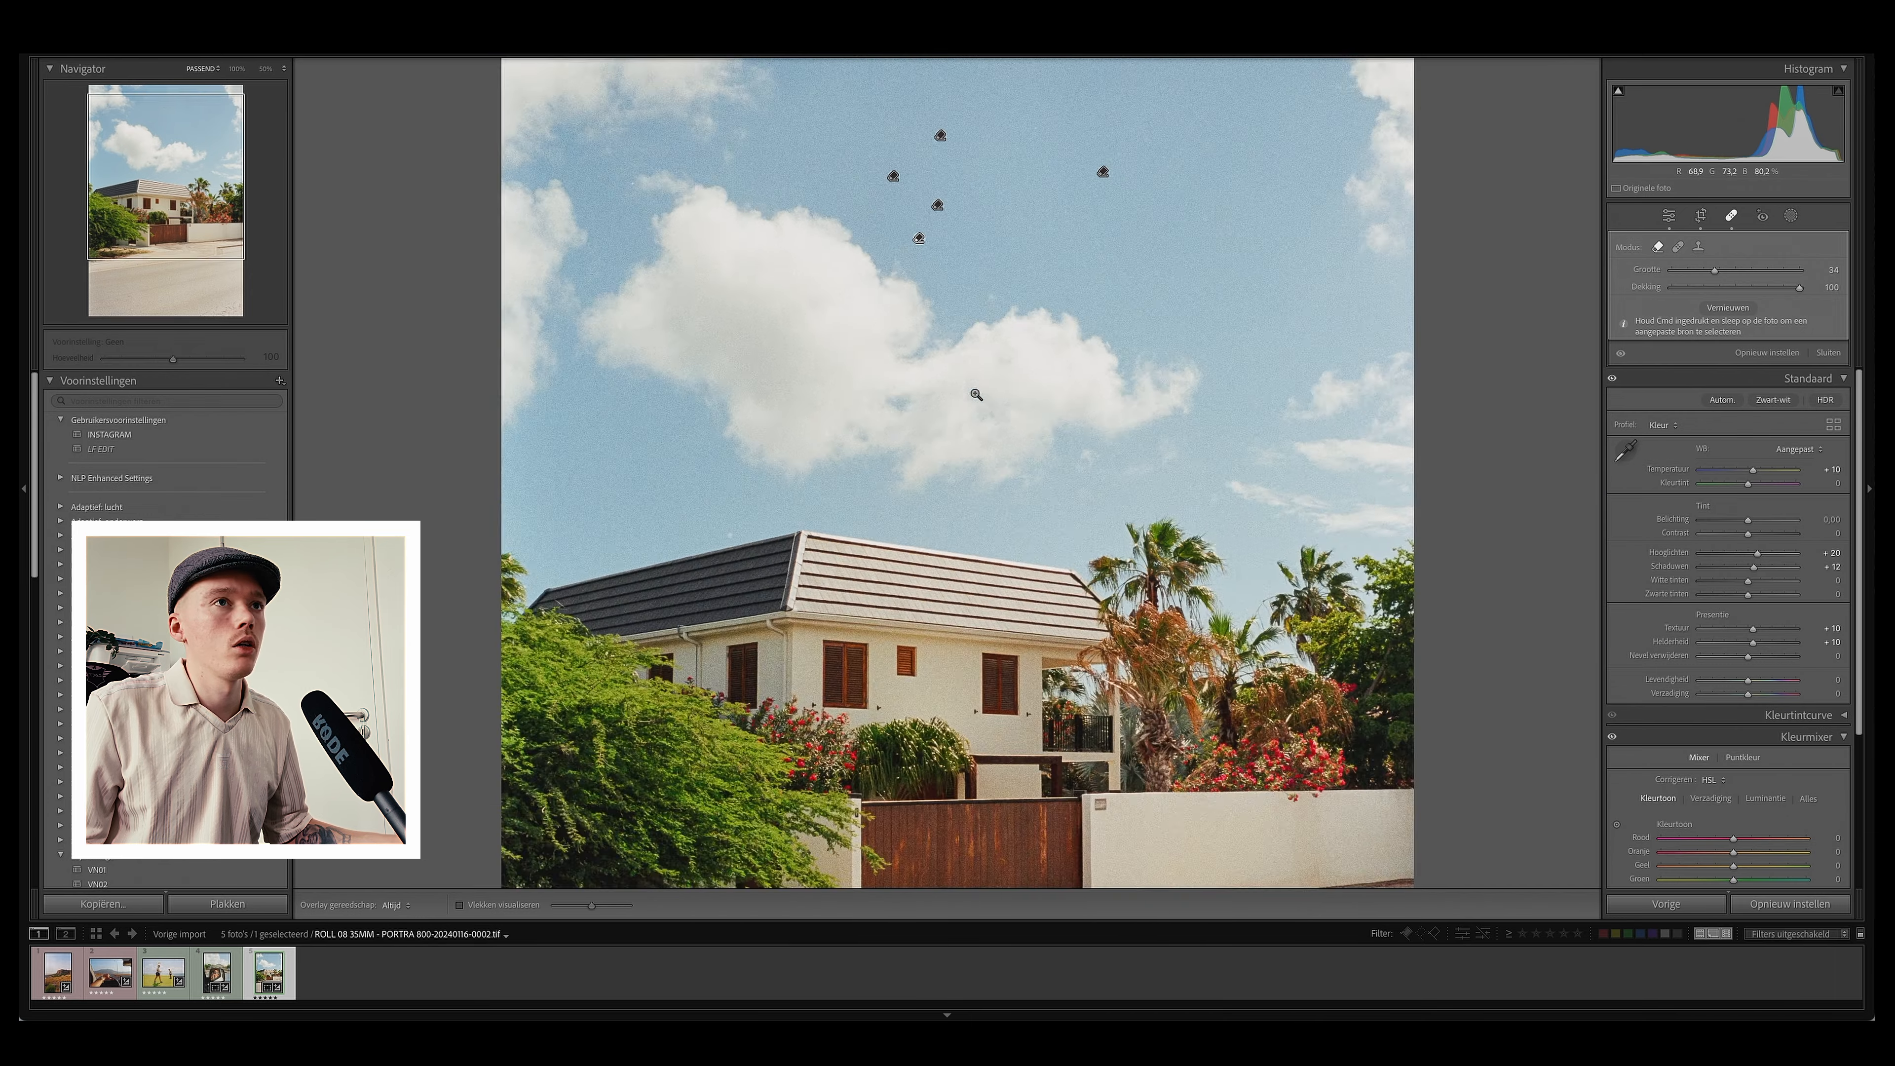
{"action": "key", "text": "z"}
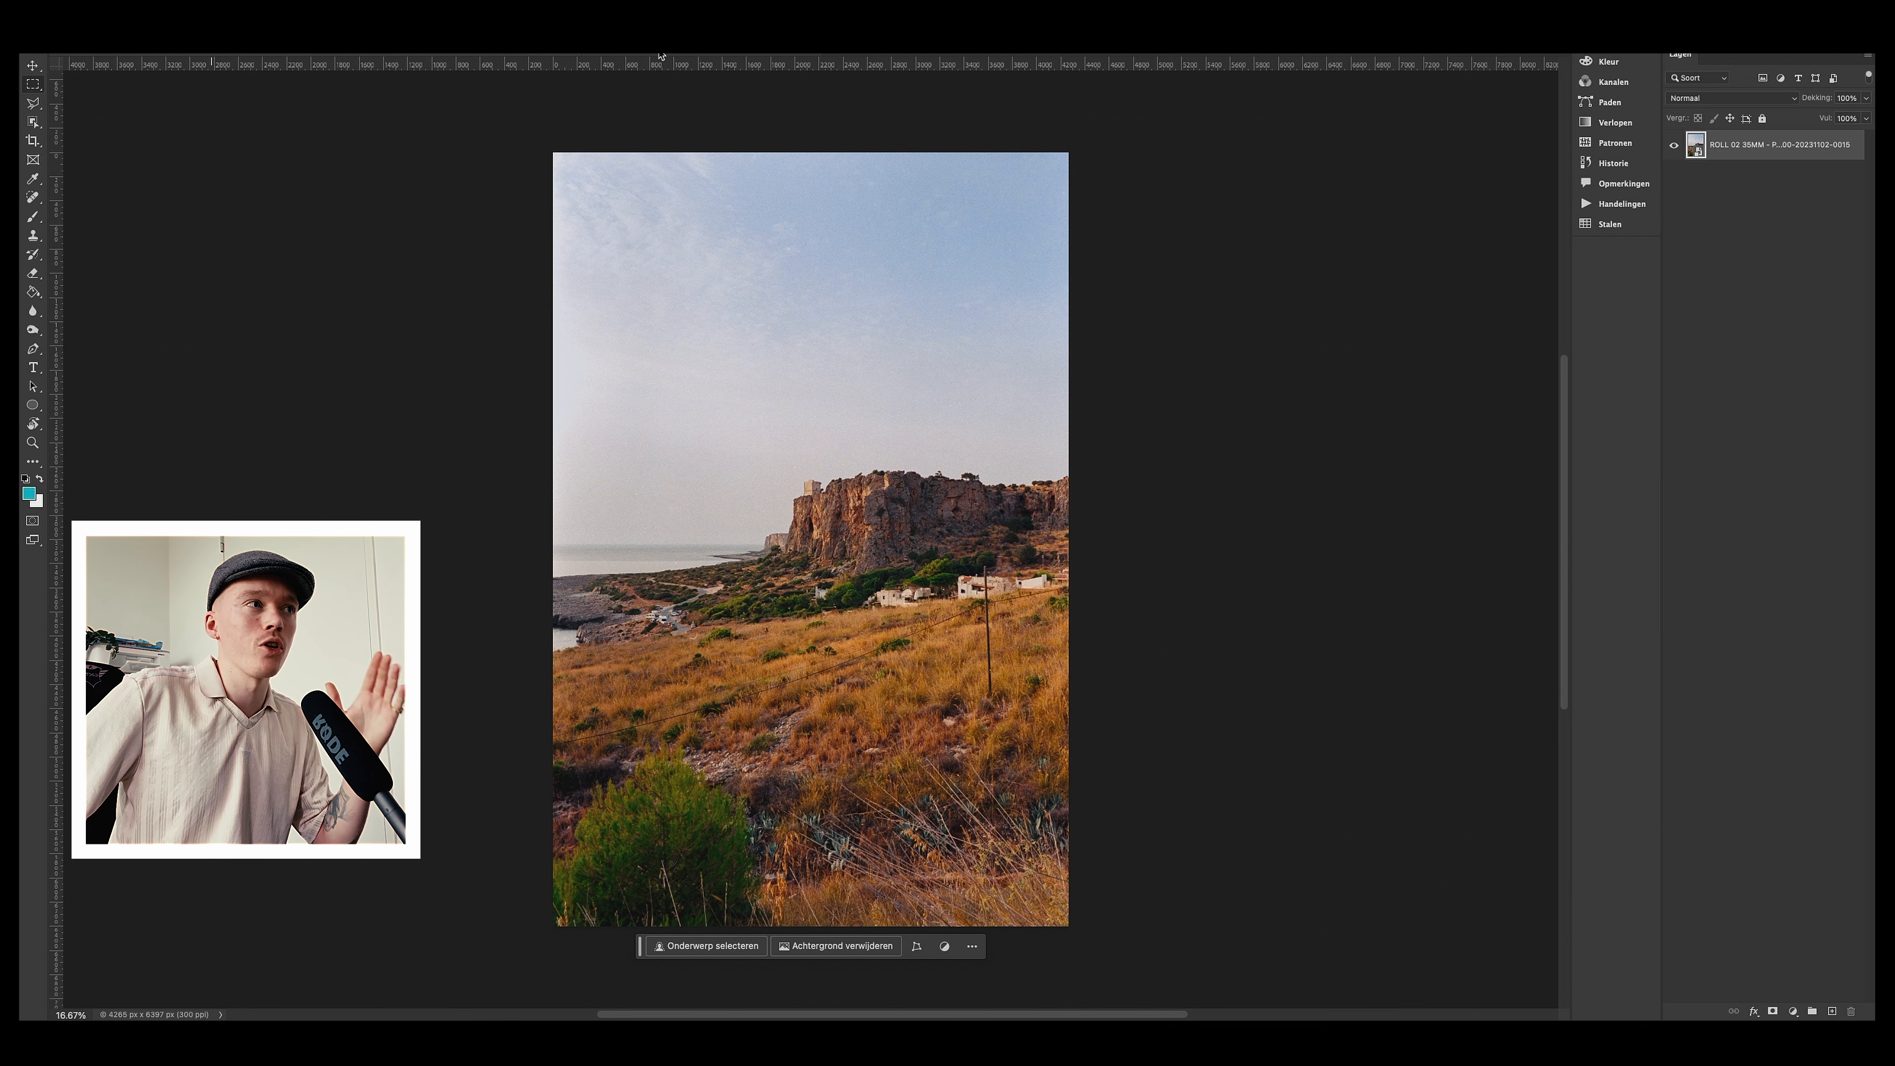
Step: Switch to the car dashboard photo's document in Photoshop
{"action": "left_click", "coordinate": [660, 53]}
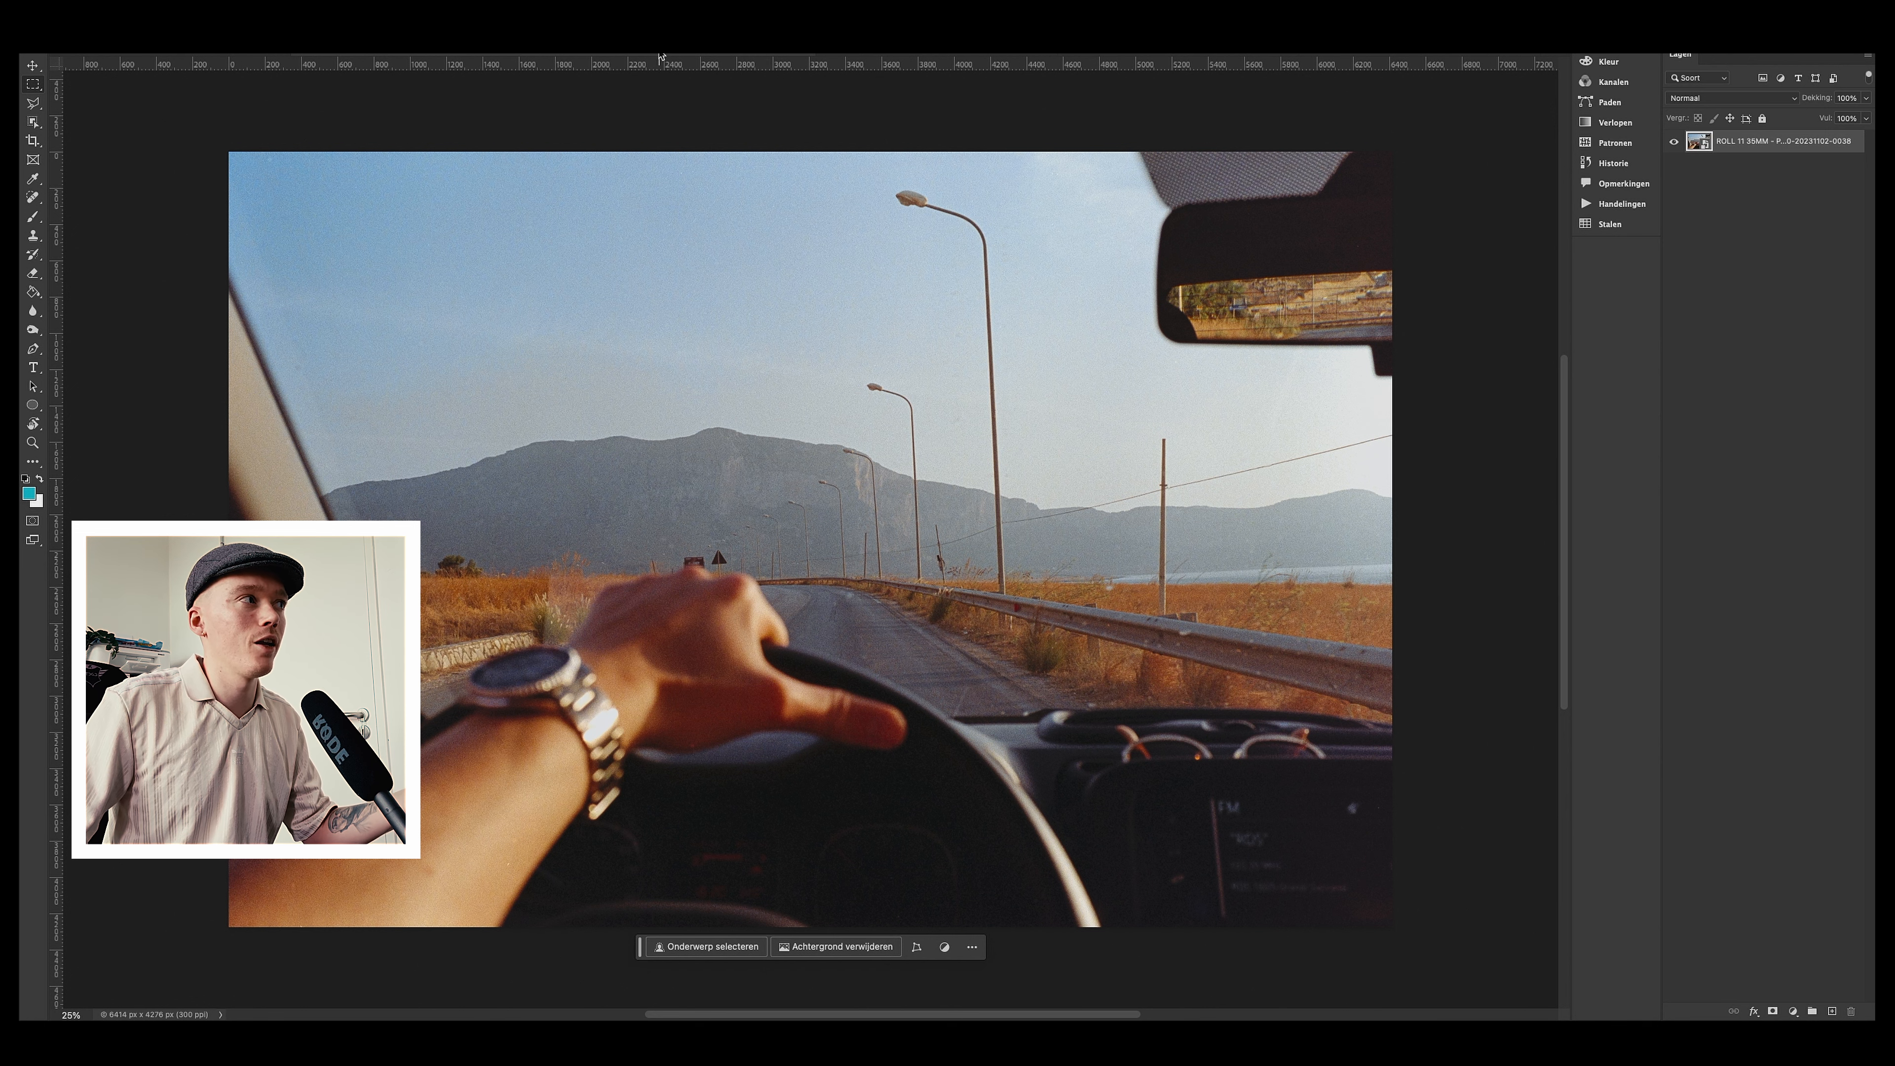
{"action": "left_click", "coordinate": [660, 56]}
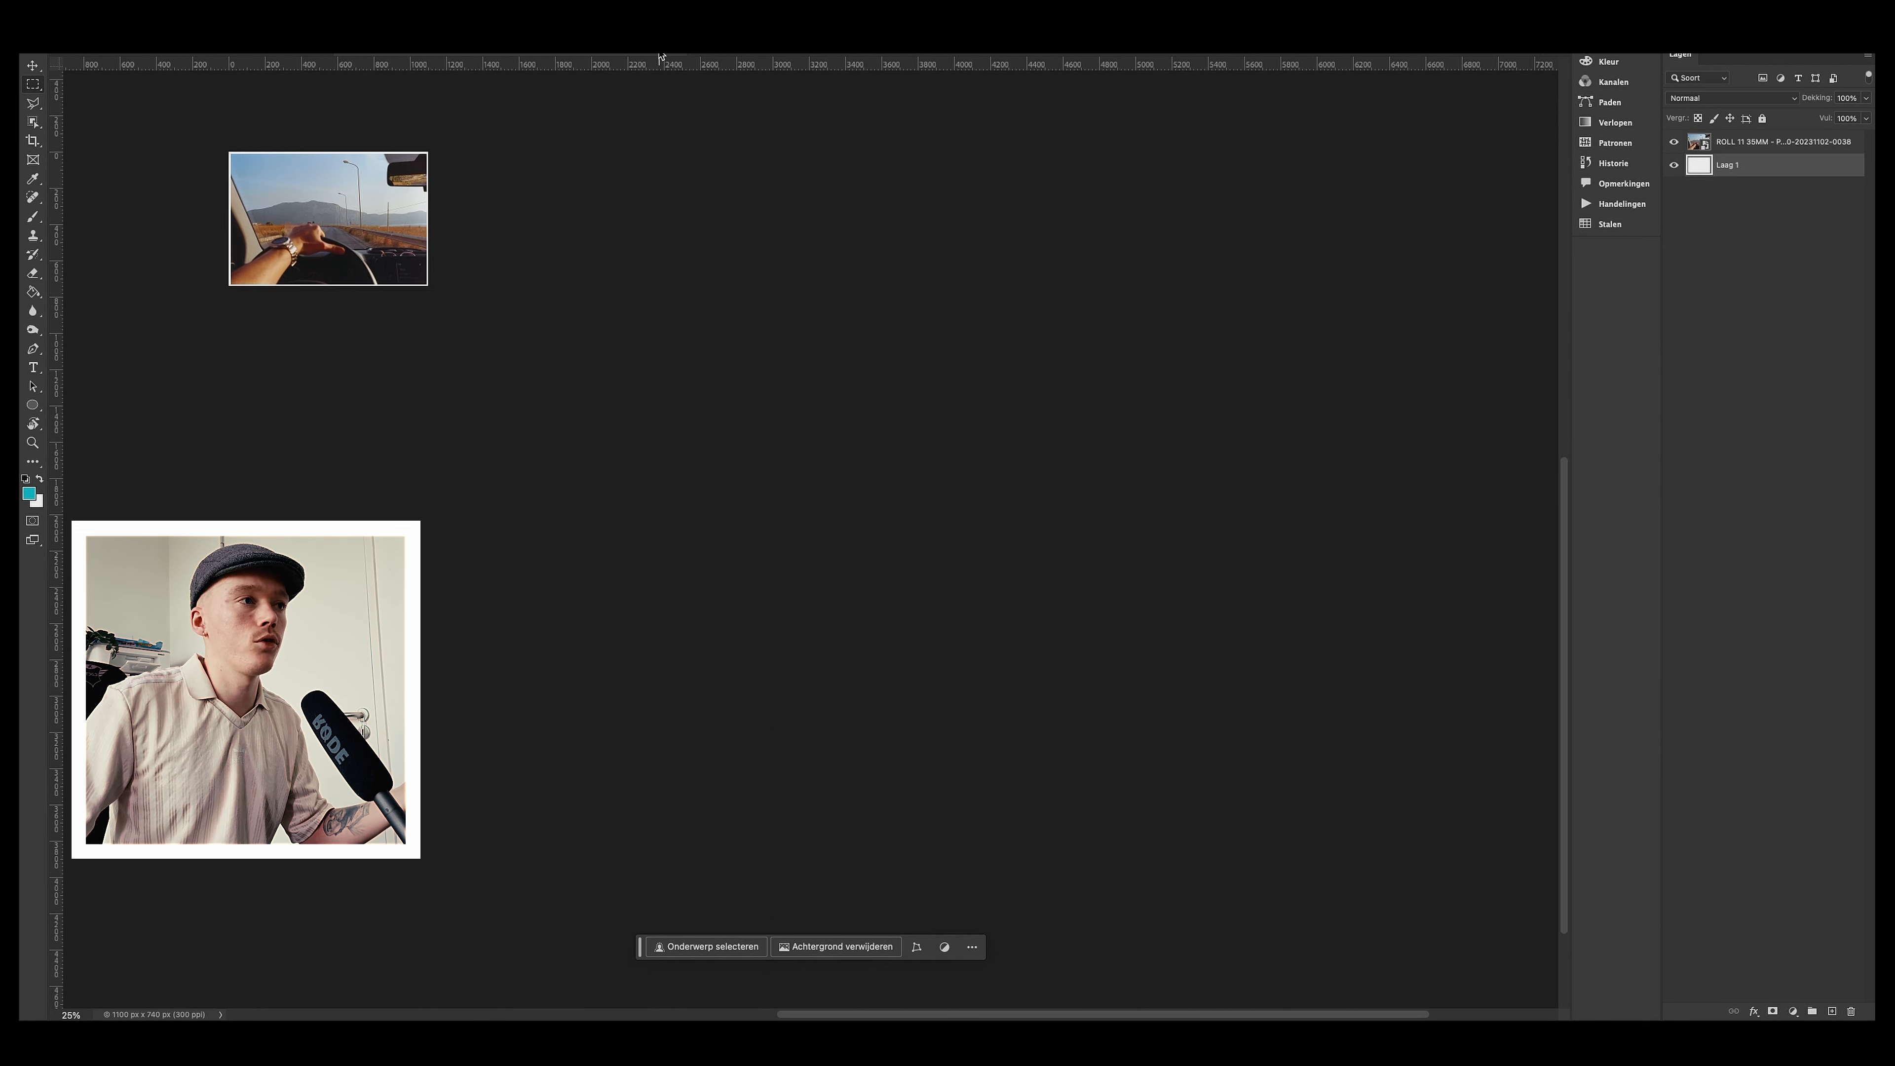
Step: Undo the last five edits on the dashboard photo document
{"action": "left_click_drag", "start_coordinate": [586, 152], "coordinate": [1130, 381]}
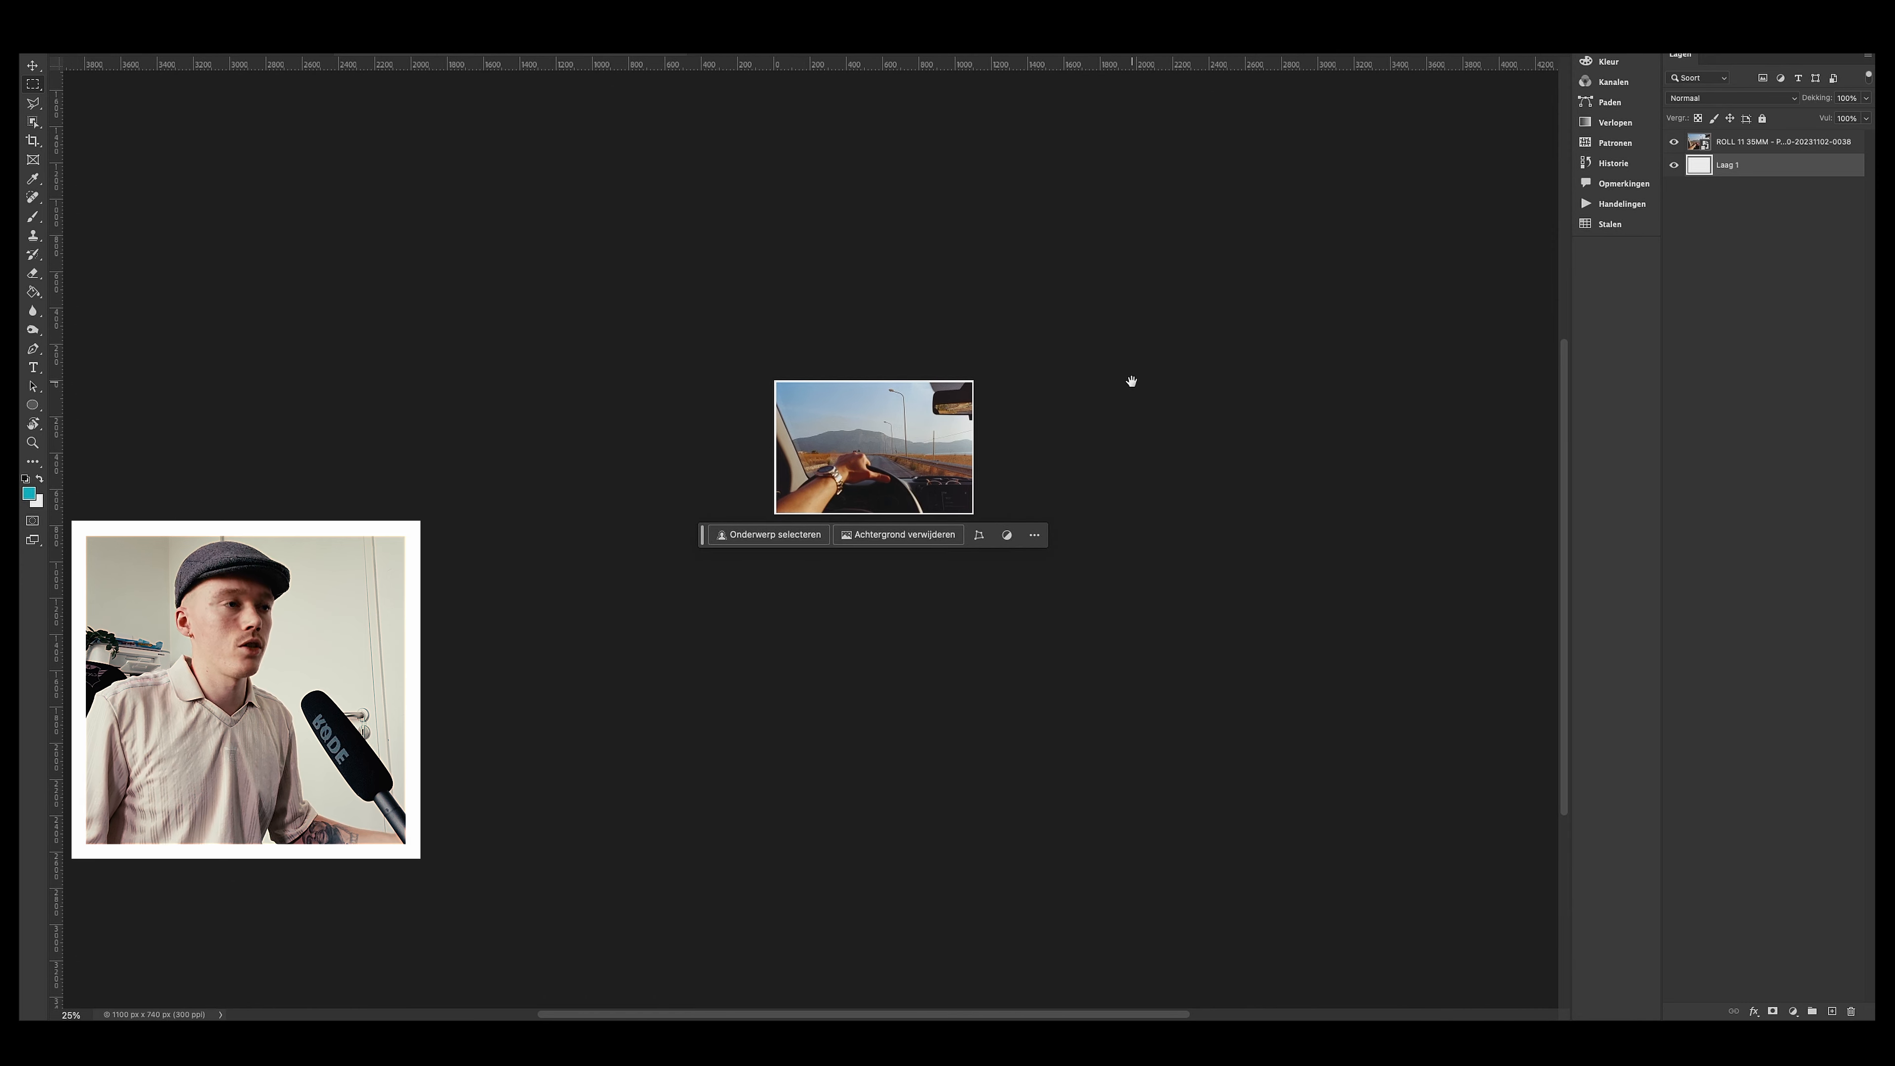
{"action": "key", "text": "super+plus"}
{"action": "key", "text": "super+plus"}
{"action": "key", "text": "super+plus"}
{"action": "key", "text": "super+plus"}
{"action": "left_click_drag", "start_coordinate": [1136, 283], "coordinate": [919, 542]}
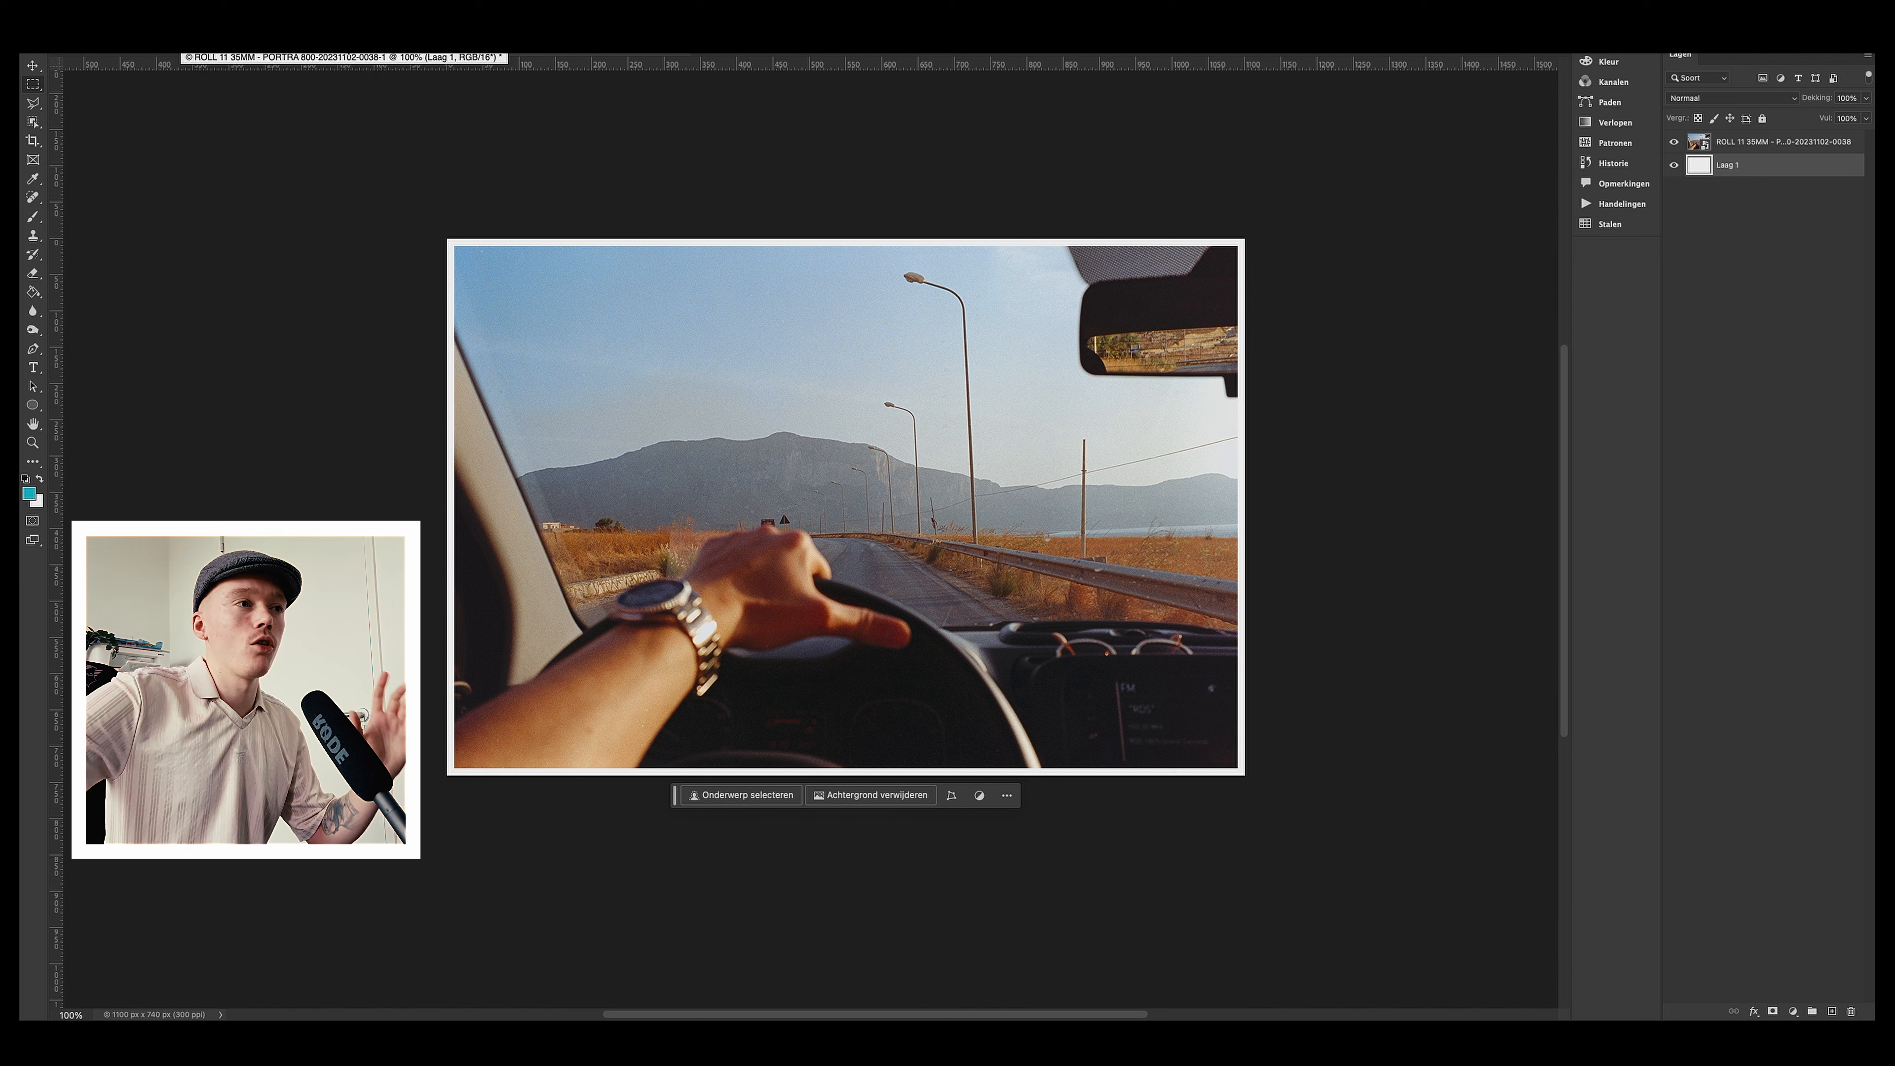
{"action": "key", "text": "super+z"}
{"action": "key", "text": "super+z"}
{"action": "key", "text": "super+z"}
{"action": "key", "text": "super+z"}
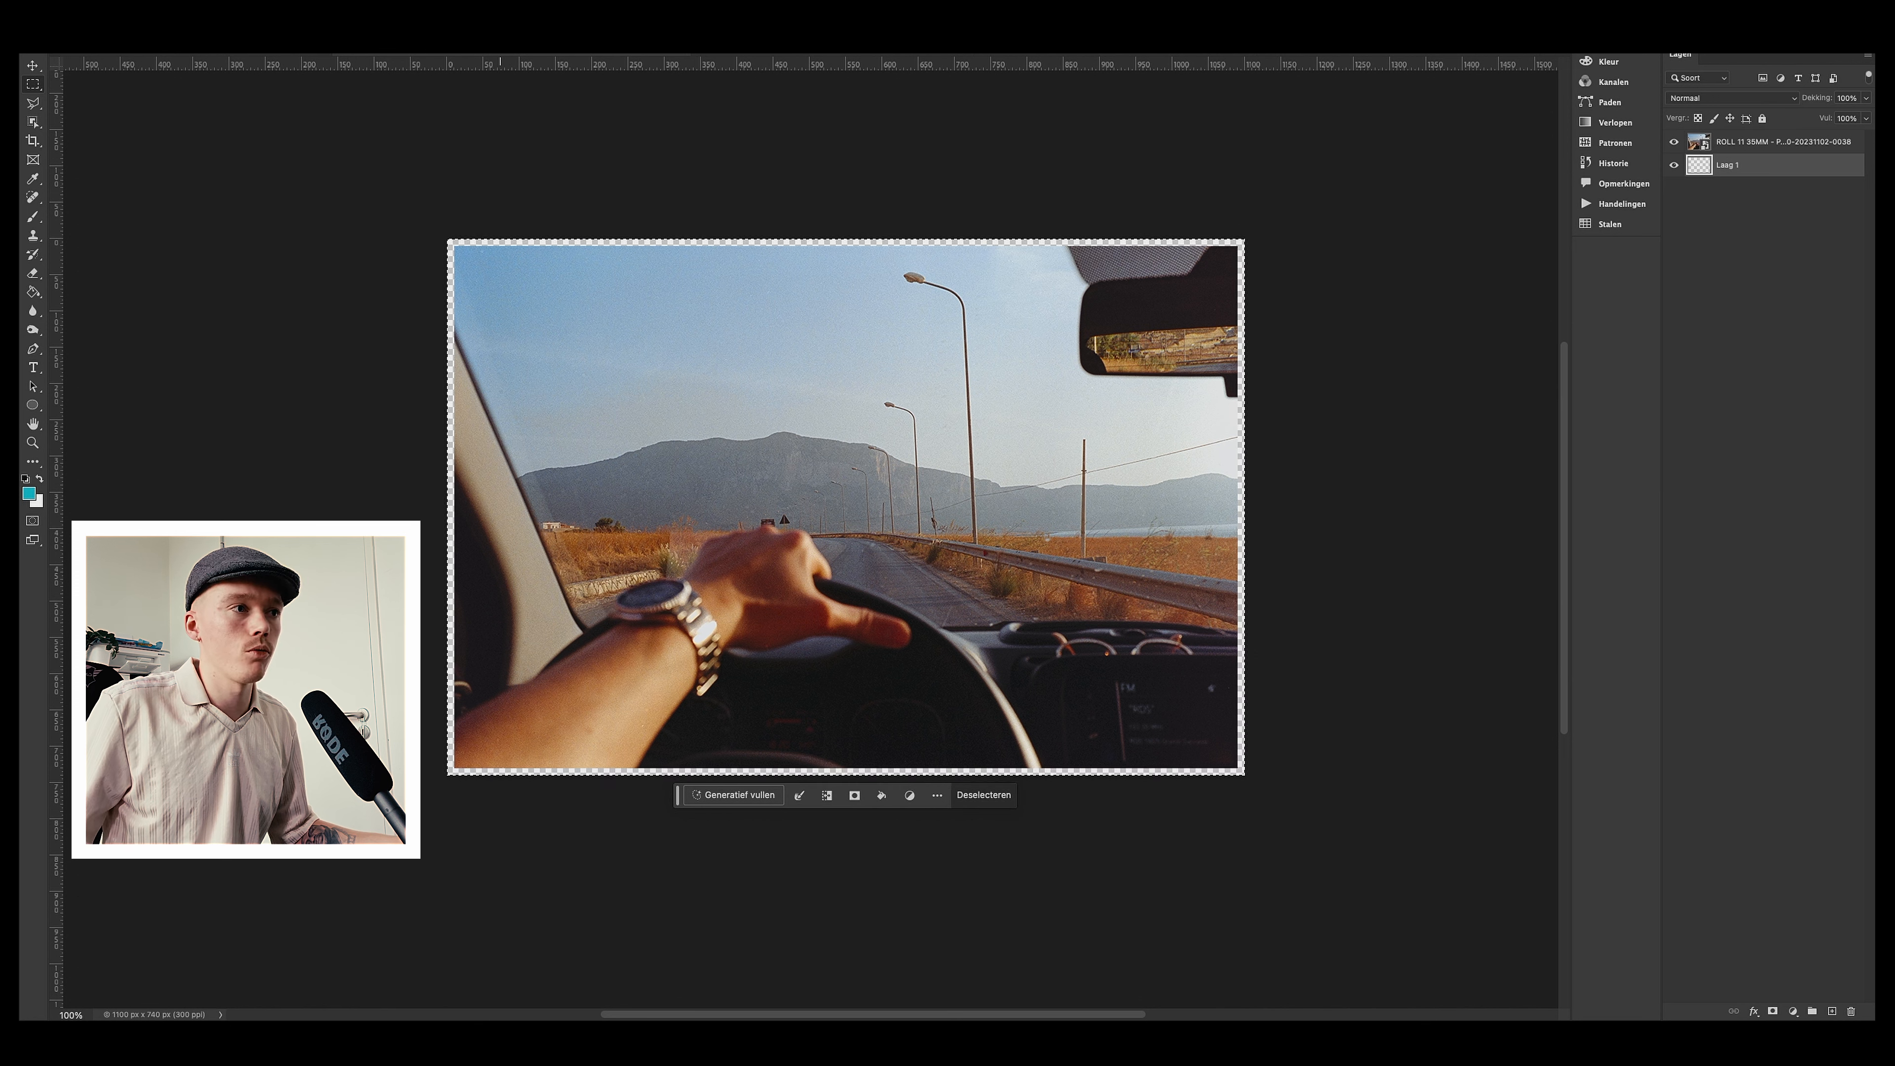
{"action": "key", "text": "super+z"}
{"action": "key", "text": "super+z"}
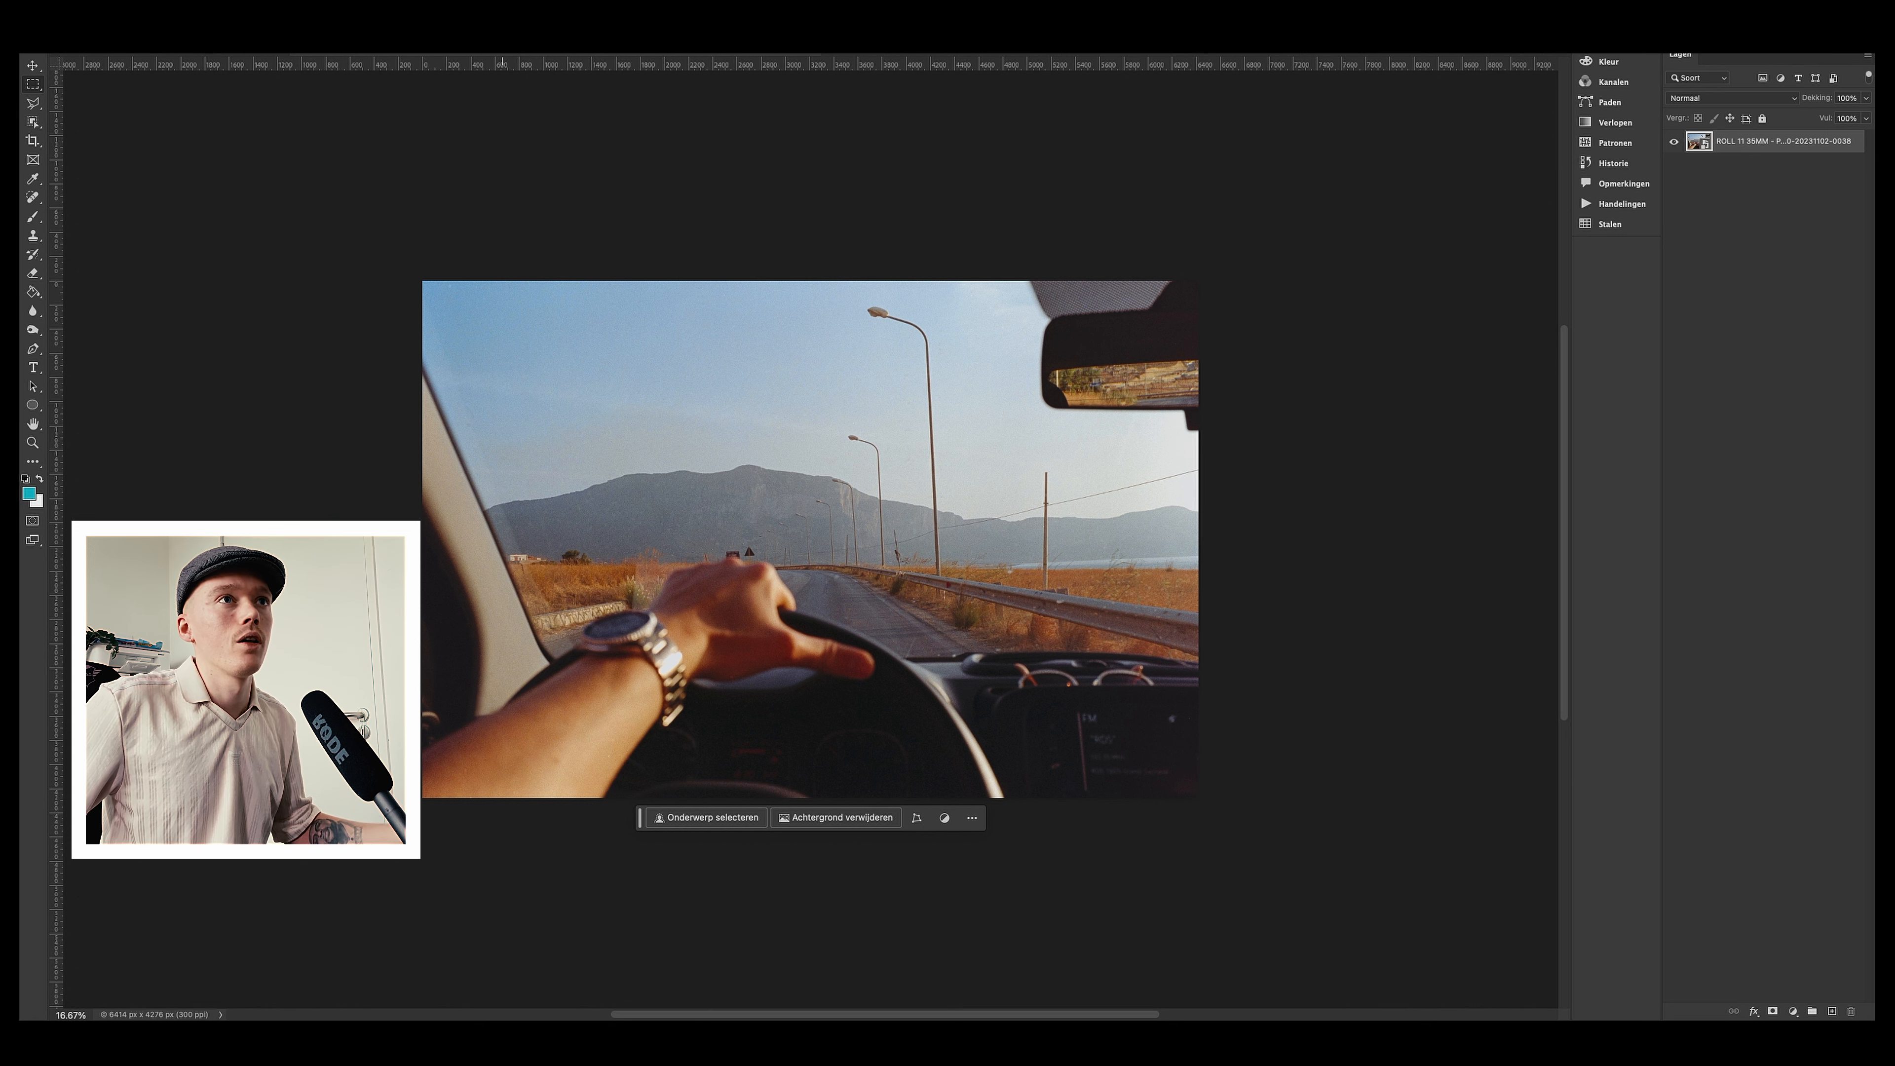
Step: Enlarge the canvas relatively by 20 pixels in both width and height
{"action": "left_click", "coordinate": [302, 54]}
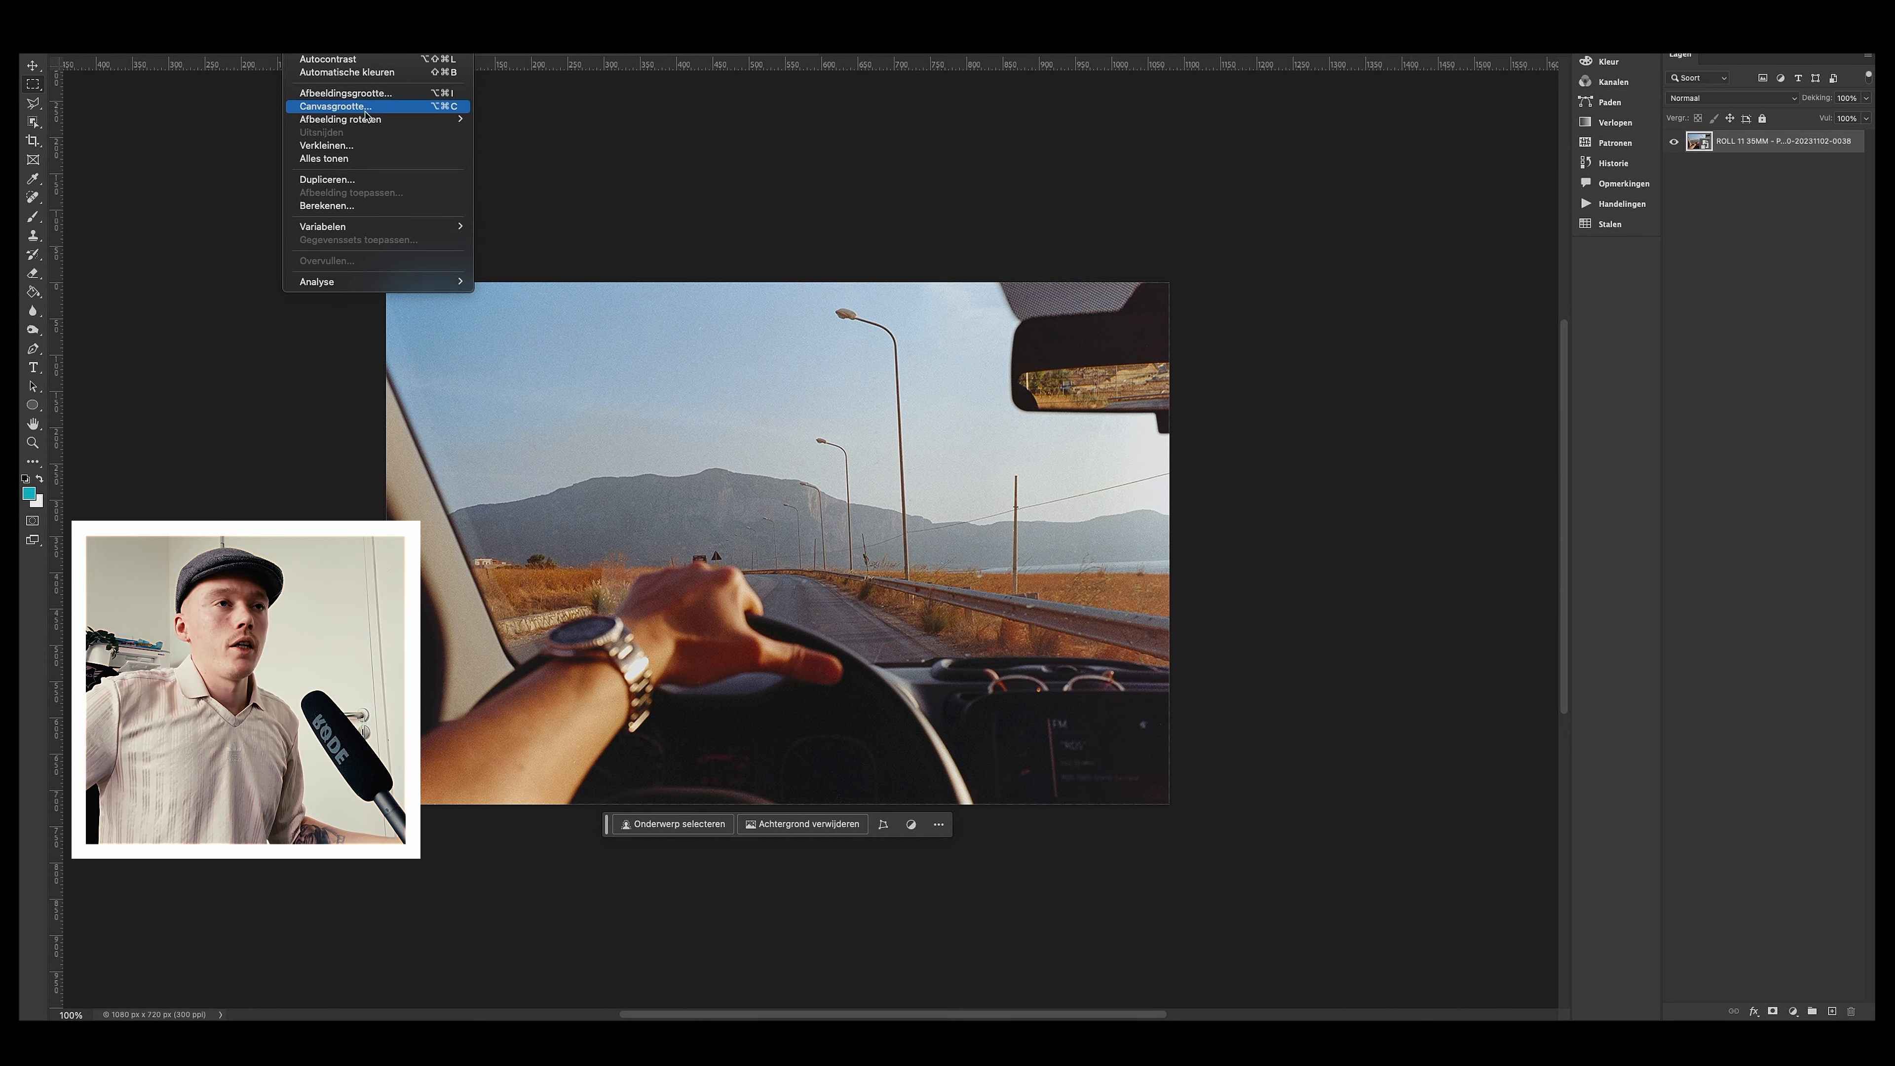
{"action": "left_click", "coordinate": [365, 110]}
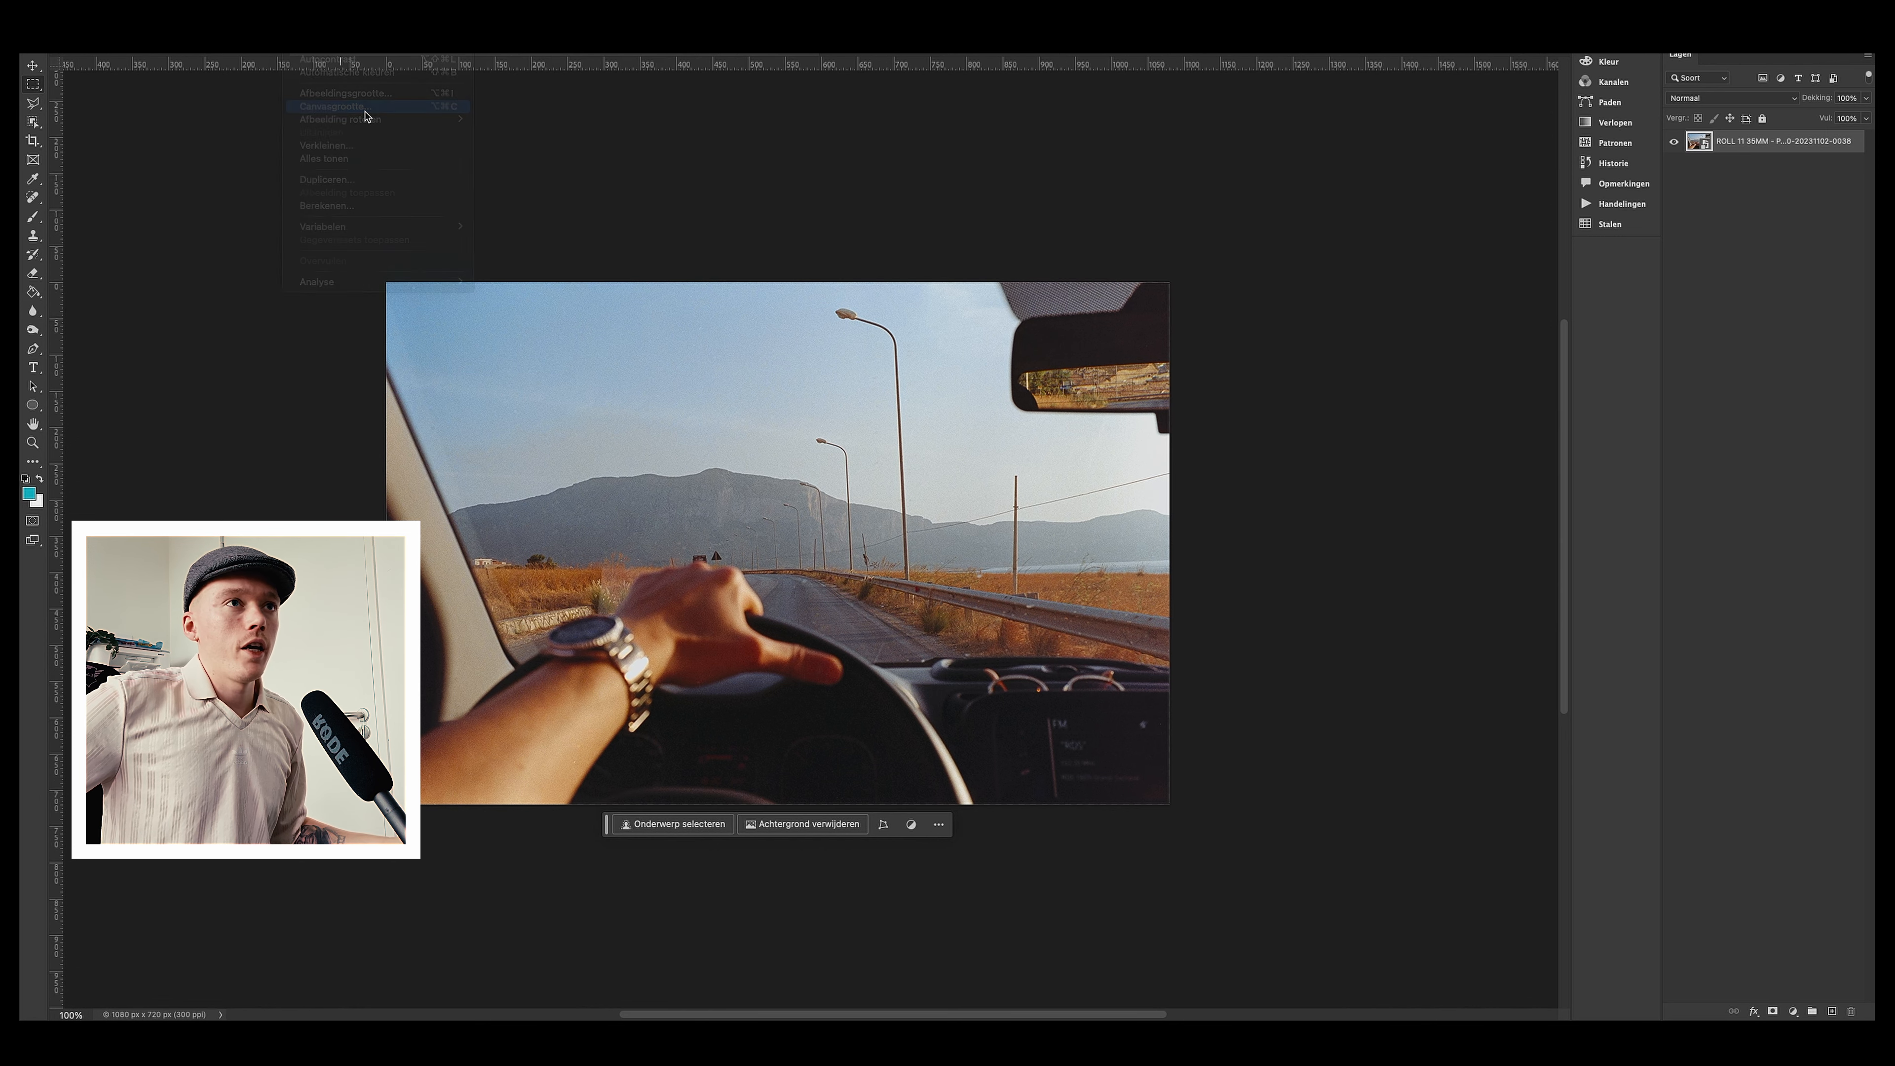
{"action": "type", "text": "20"}
{"action": "key", "text": "Tab"}
{"action": "type", "text": "20"}
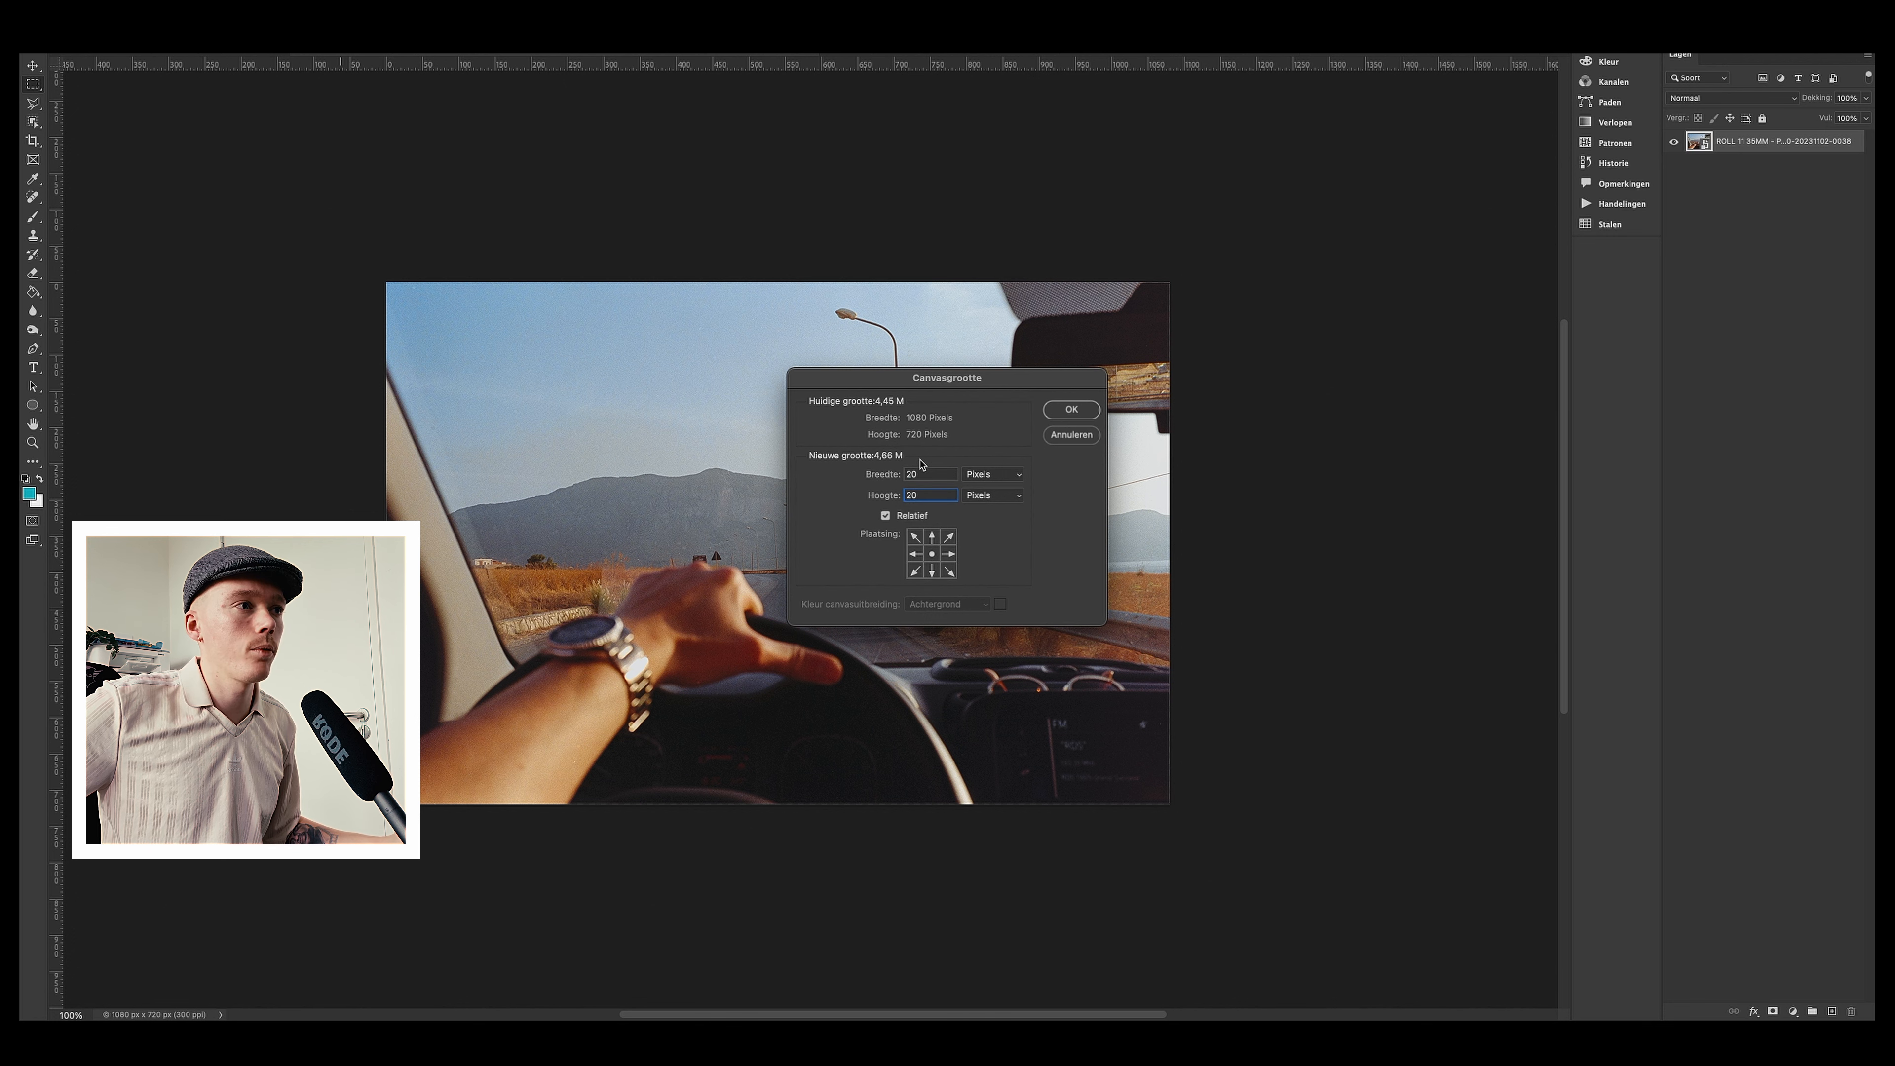
{"action": "left_click", "coordinate": [1086, 410]}
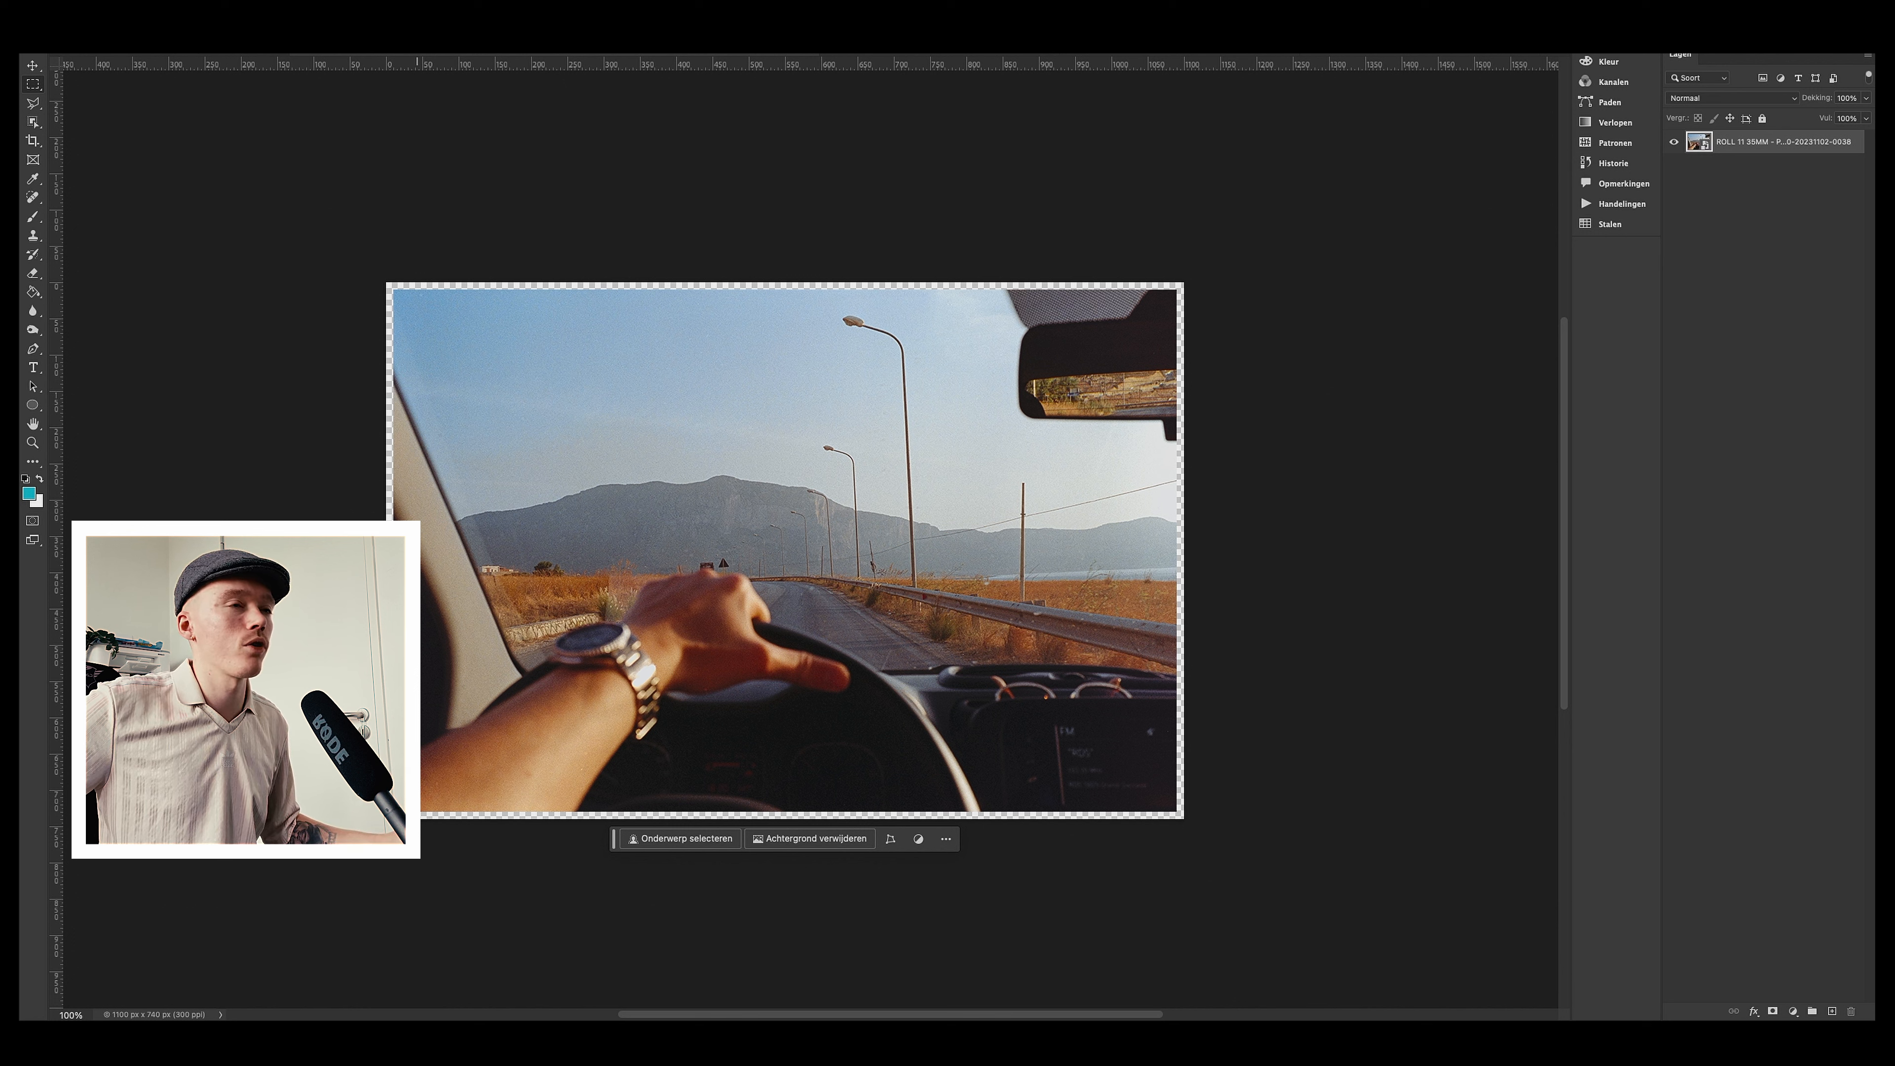
Step: Add a new empty layer to the dashboard photo document
{"action": "left_click", "coordinate": [362, 1]}
{"action": "mouse_move", "coordinate": [380, 3]}
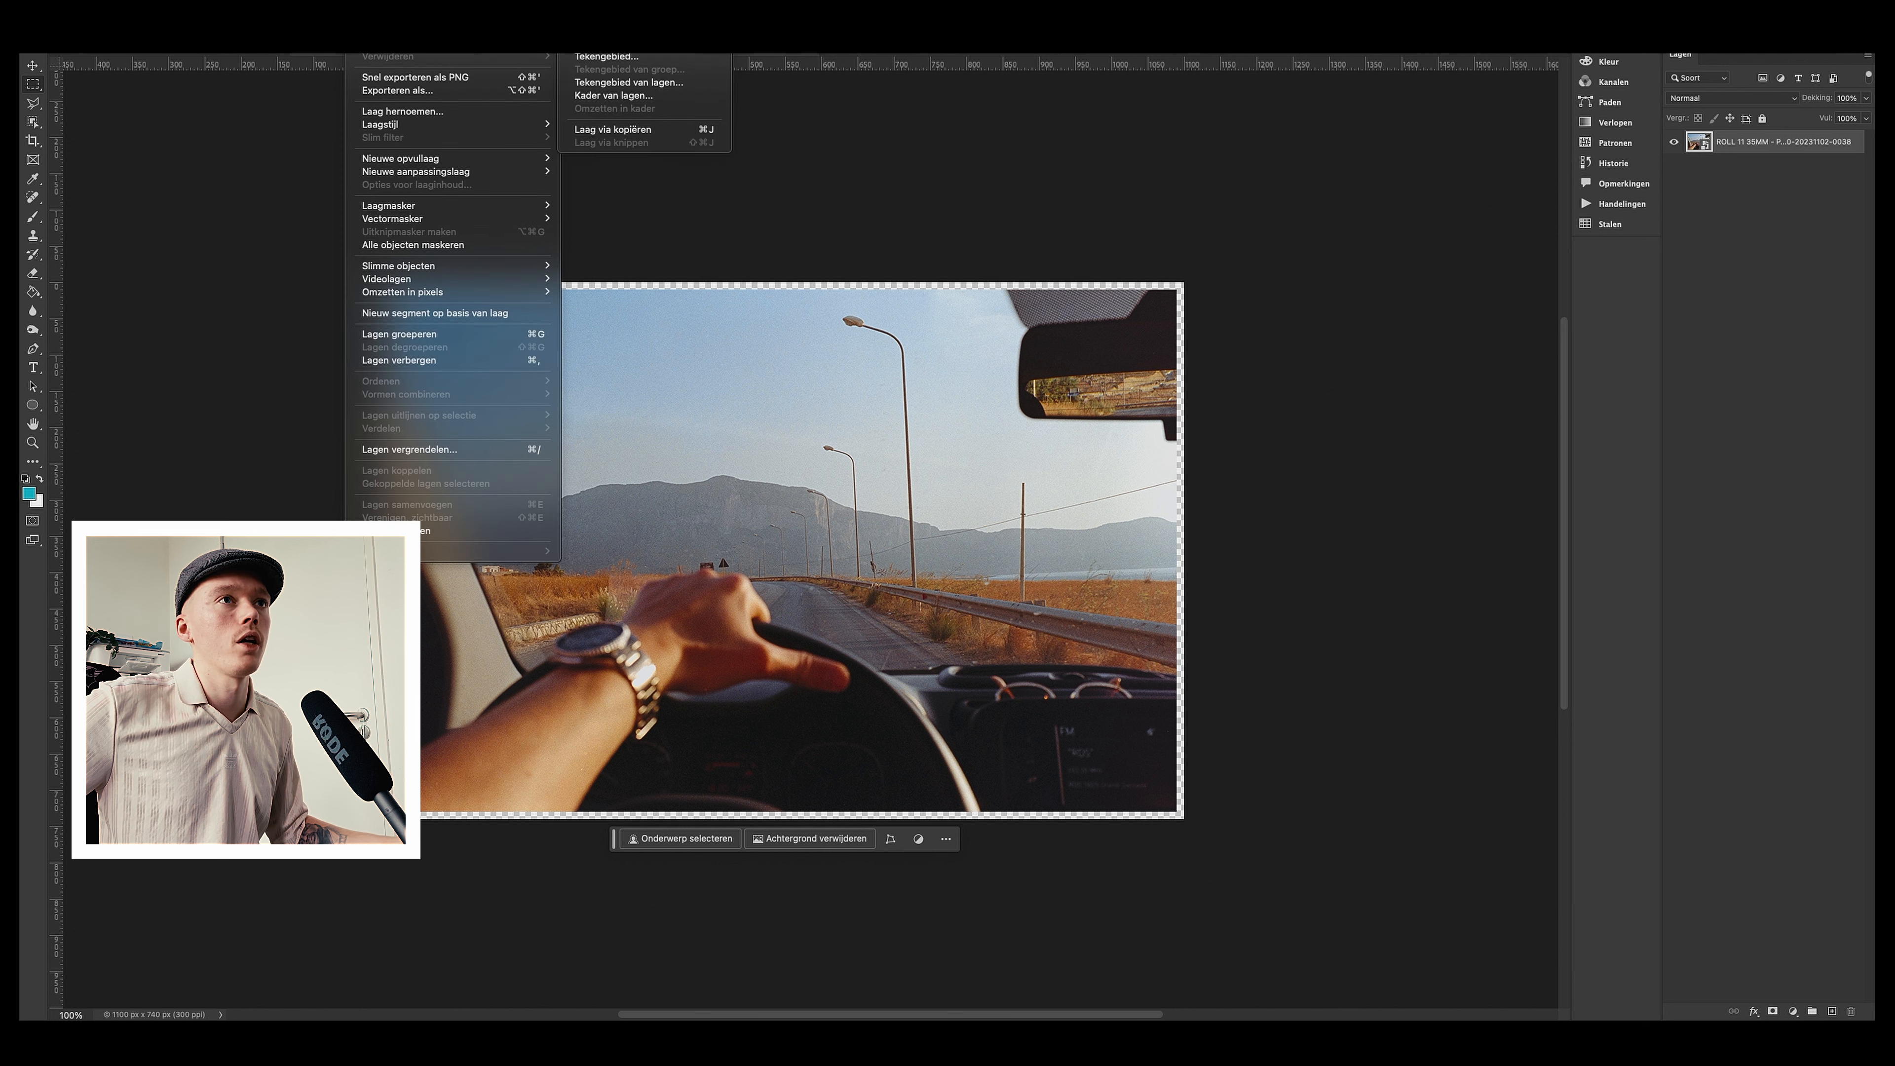
{"action": "left_click", "coordinate": [597, 4]}
{"action": "key", "text": "Return"}
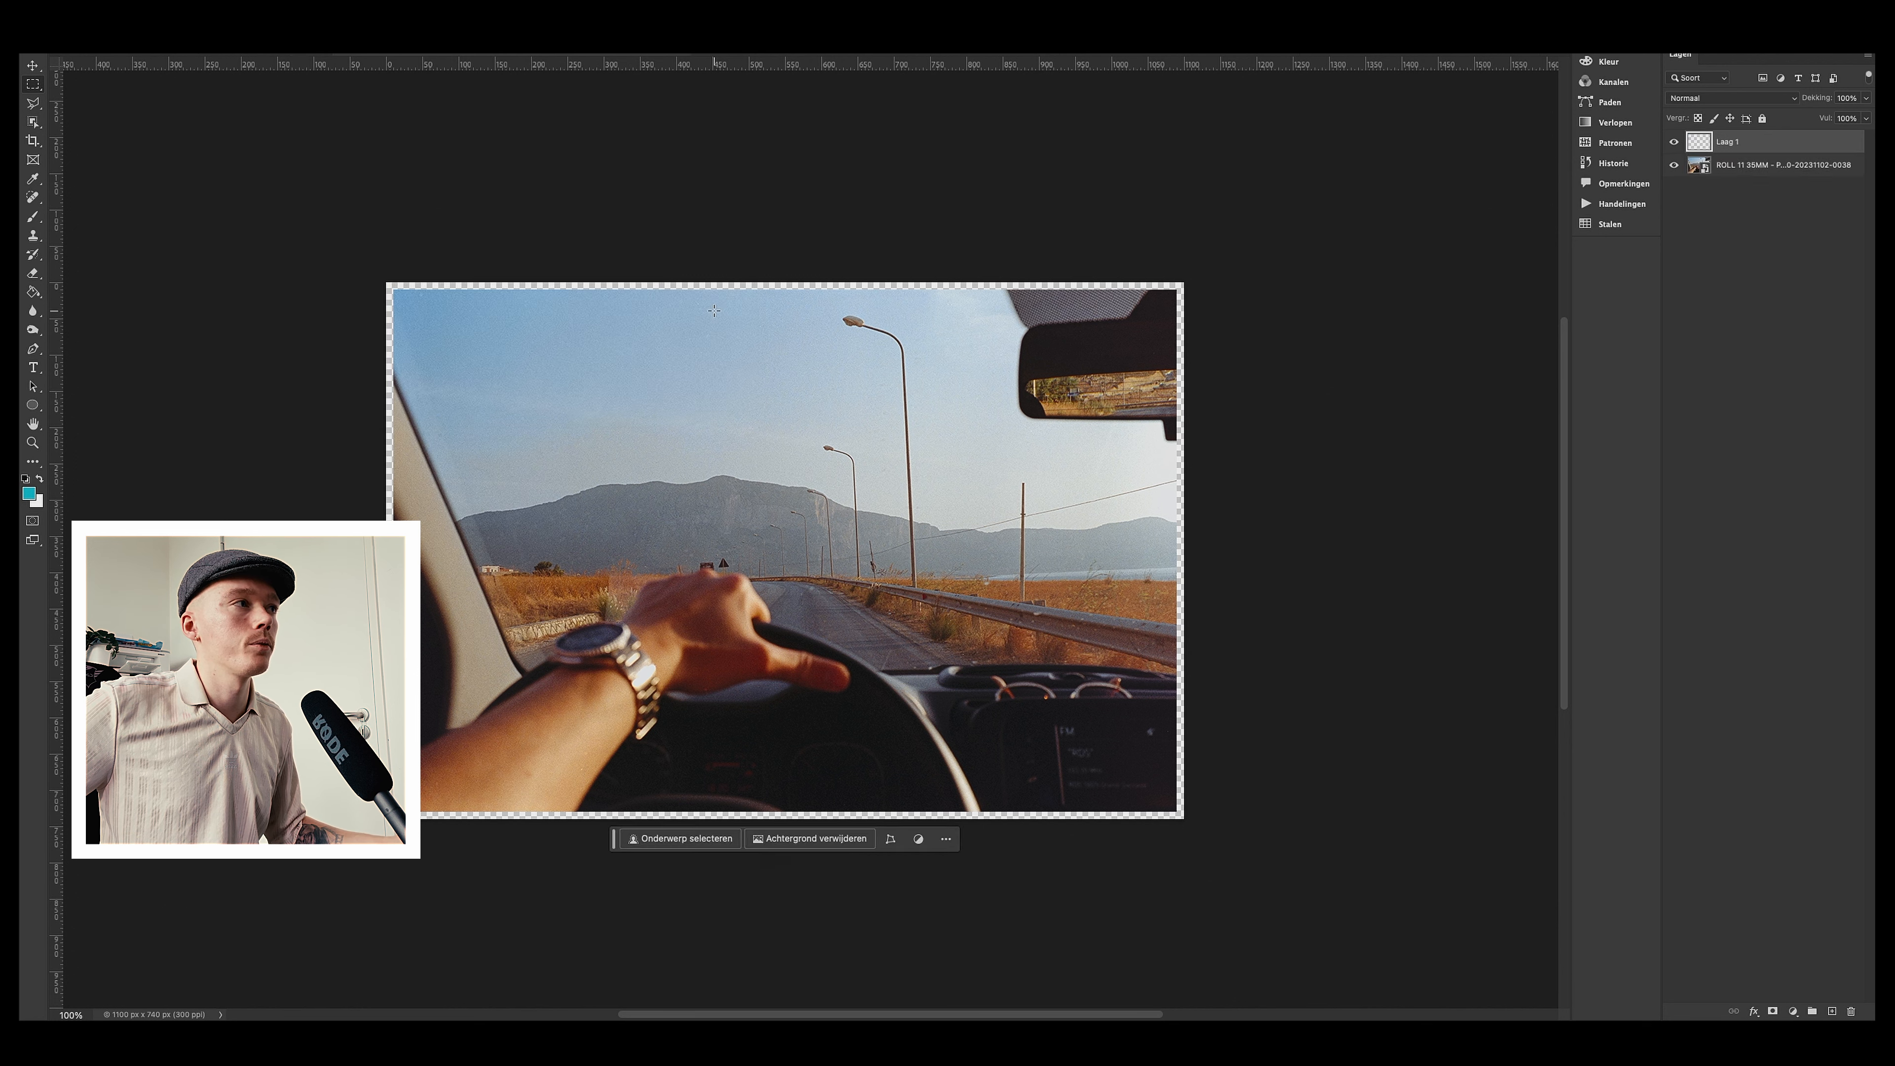
Step: Fill the new layer with white and move it below the photo layer to form a border
{"action": "left_click", "coordinate": [39, 479]}
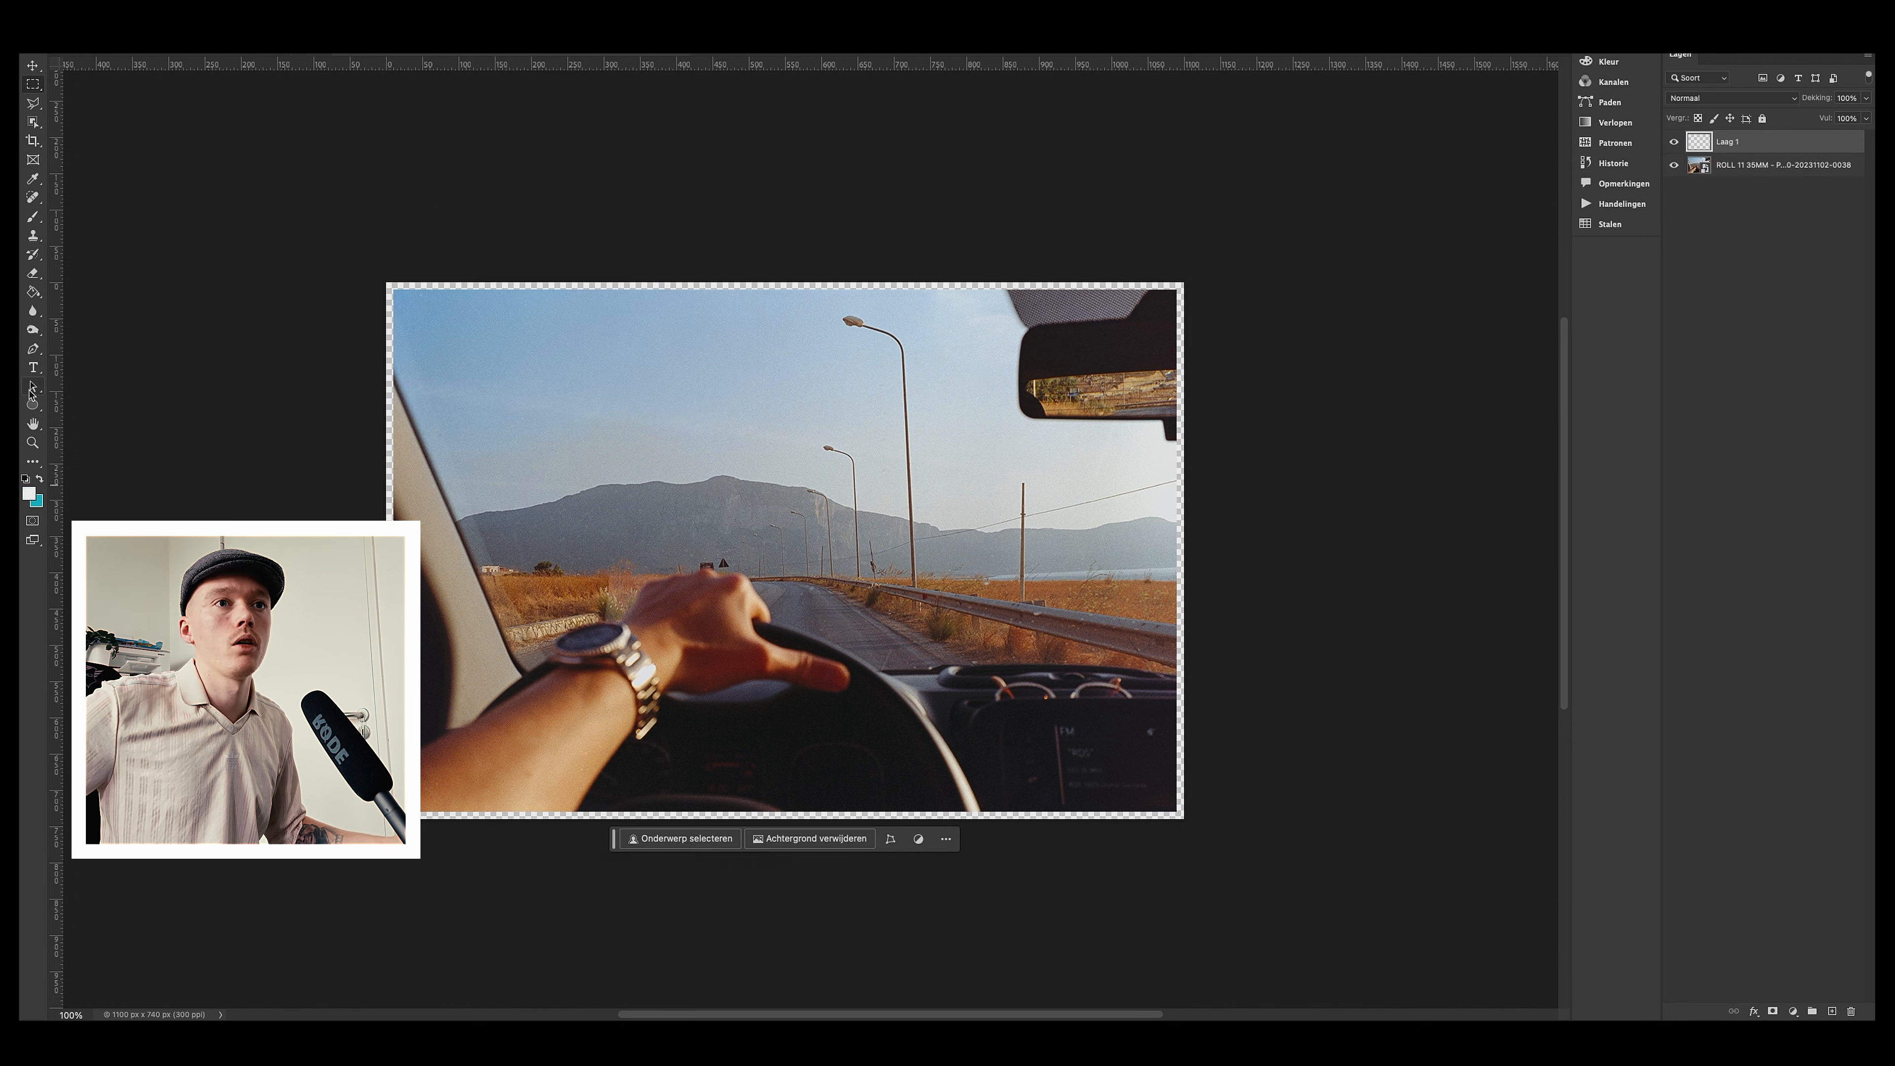
{"action": "left_click", "coordinate": [453, 297]}
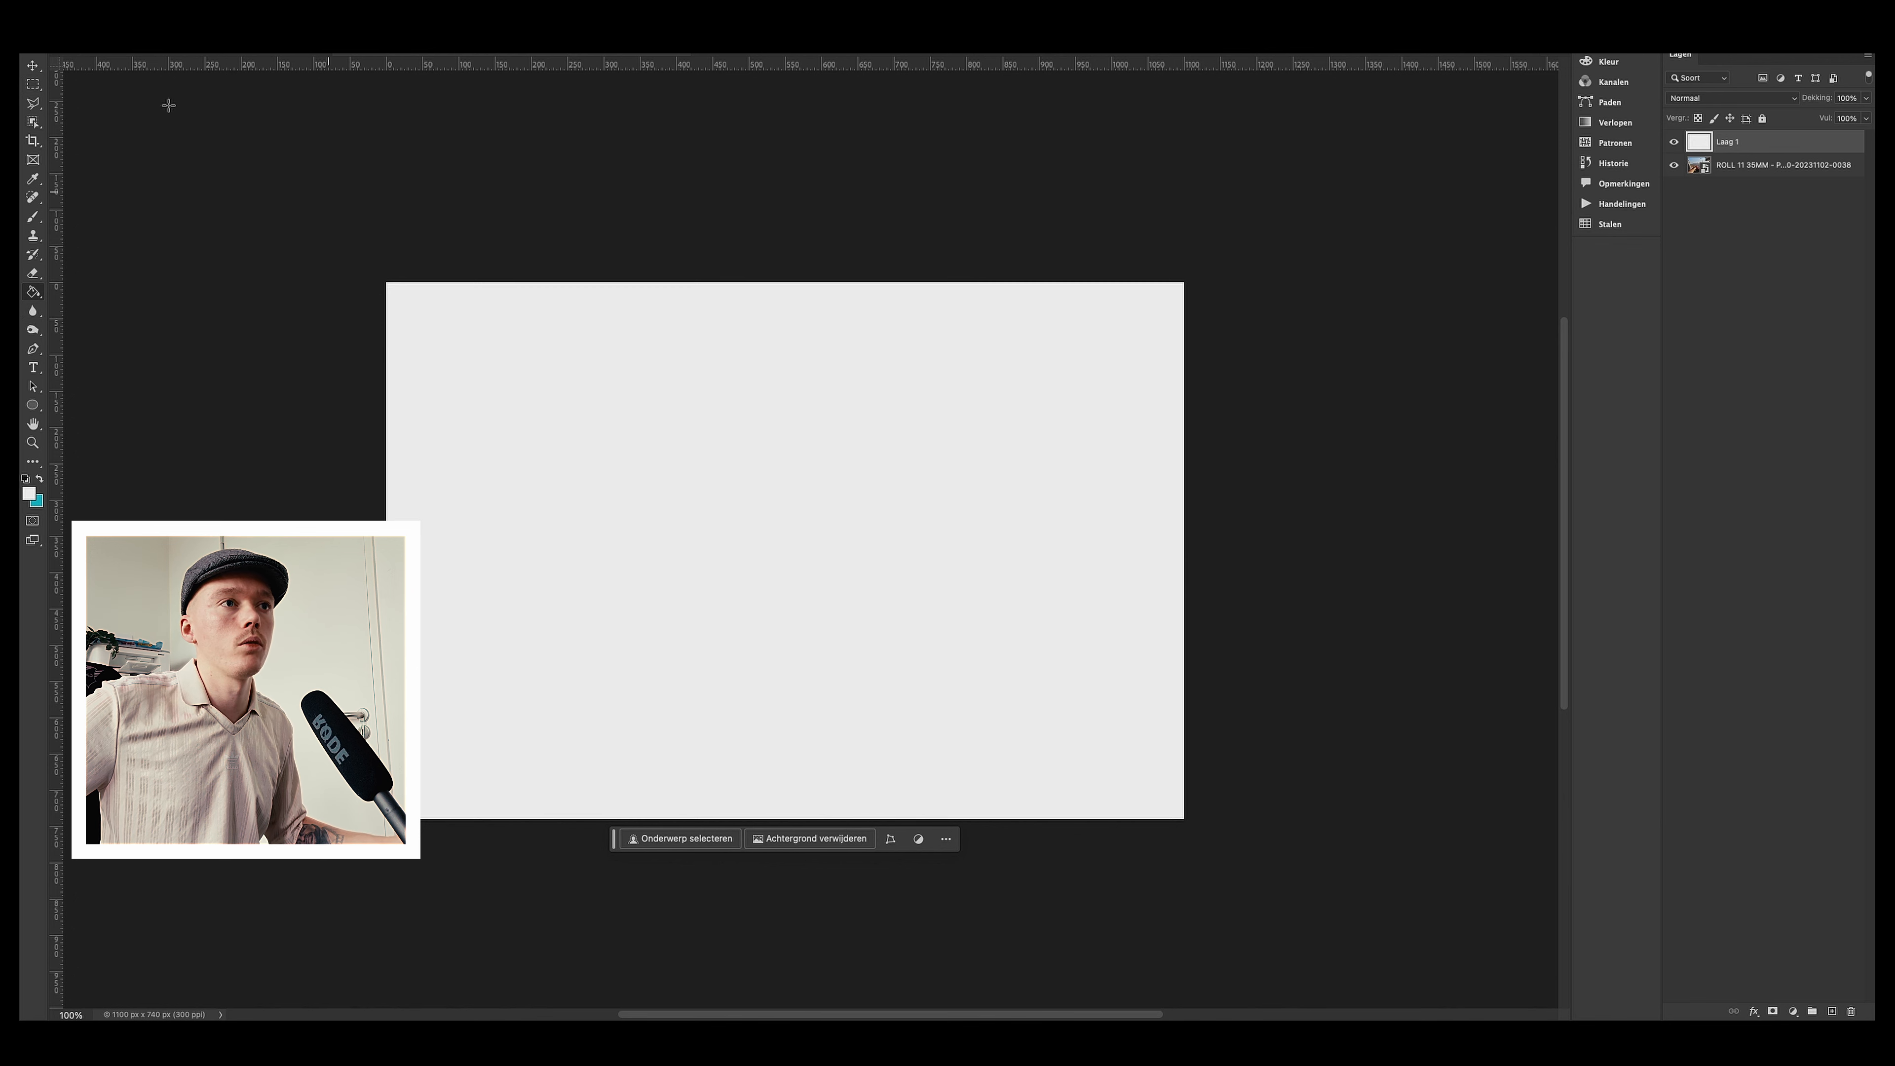
{"action": "left_click", "coordinate": [33, 84]}
{"action": "left_click_drag", "start_coordinate": [1761, 173], "coordinate": [1760, 138]}
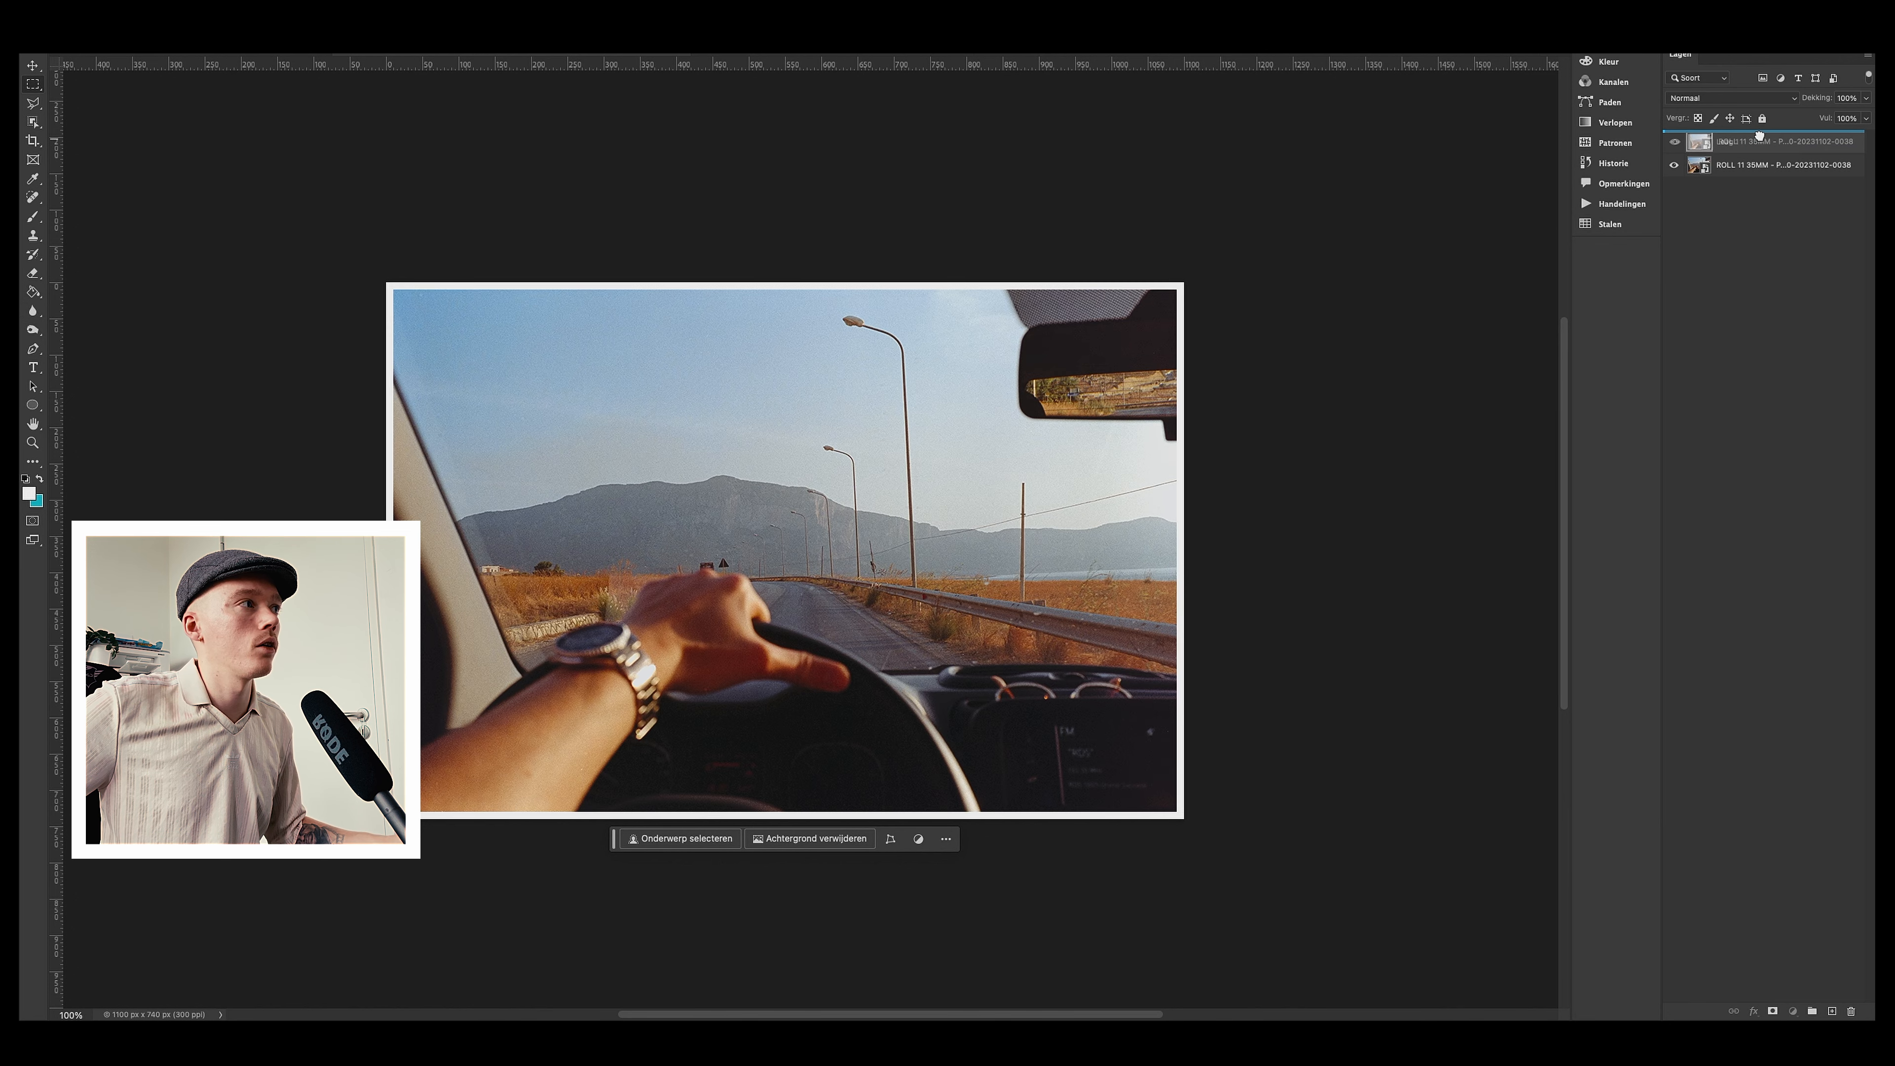
Step: Resize the original dashboard image to a width of 1080 pixels
{"action": "left_click", "coordinate": [1795, 344]}
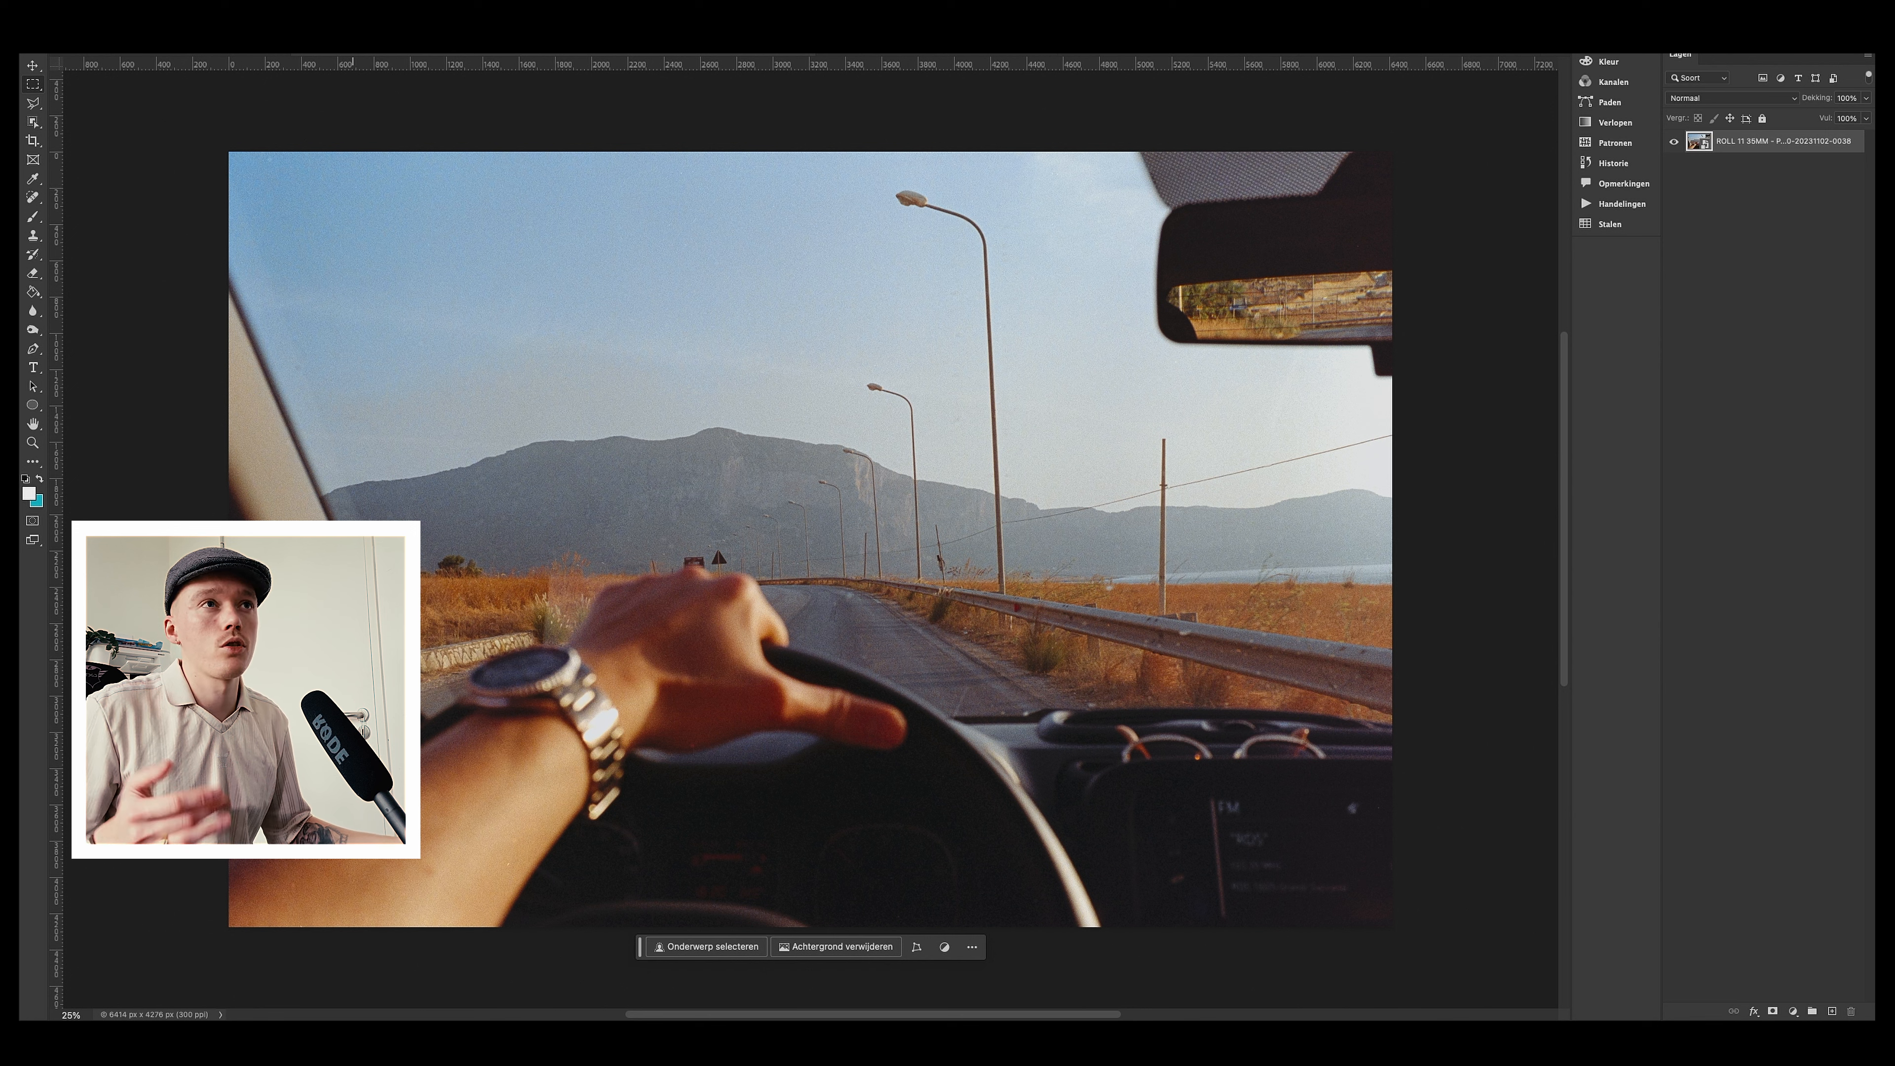
{"action": "left_click", "coordinate": [317, 56]}
{"action": "left_click", "coordinate": [351, 95]}
{"action": "type", "text": "1080"}
{"action": "key", "text": "Return"}
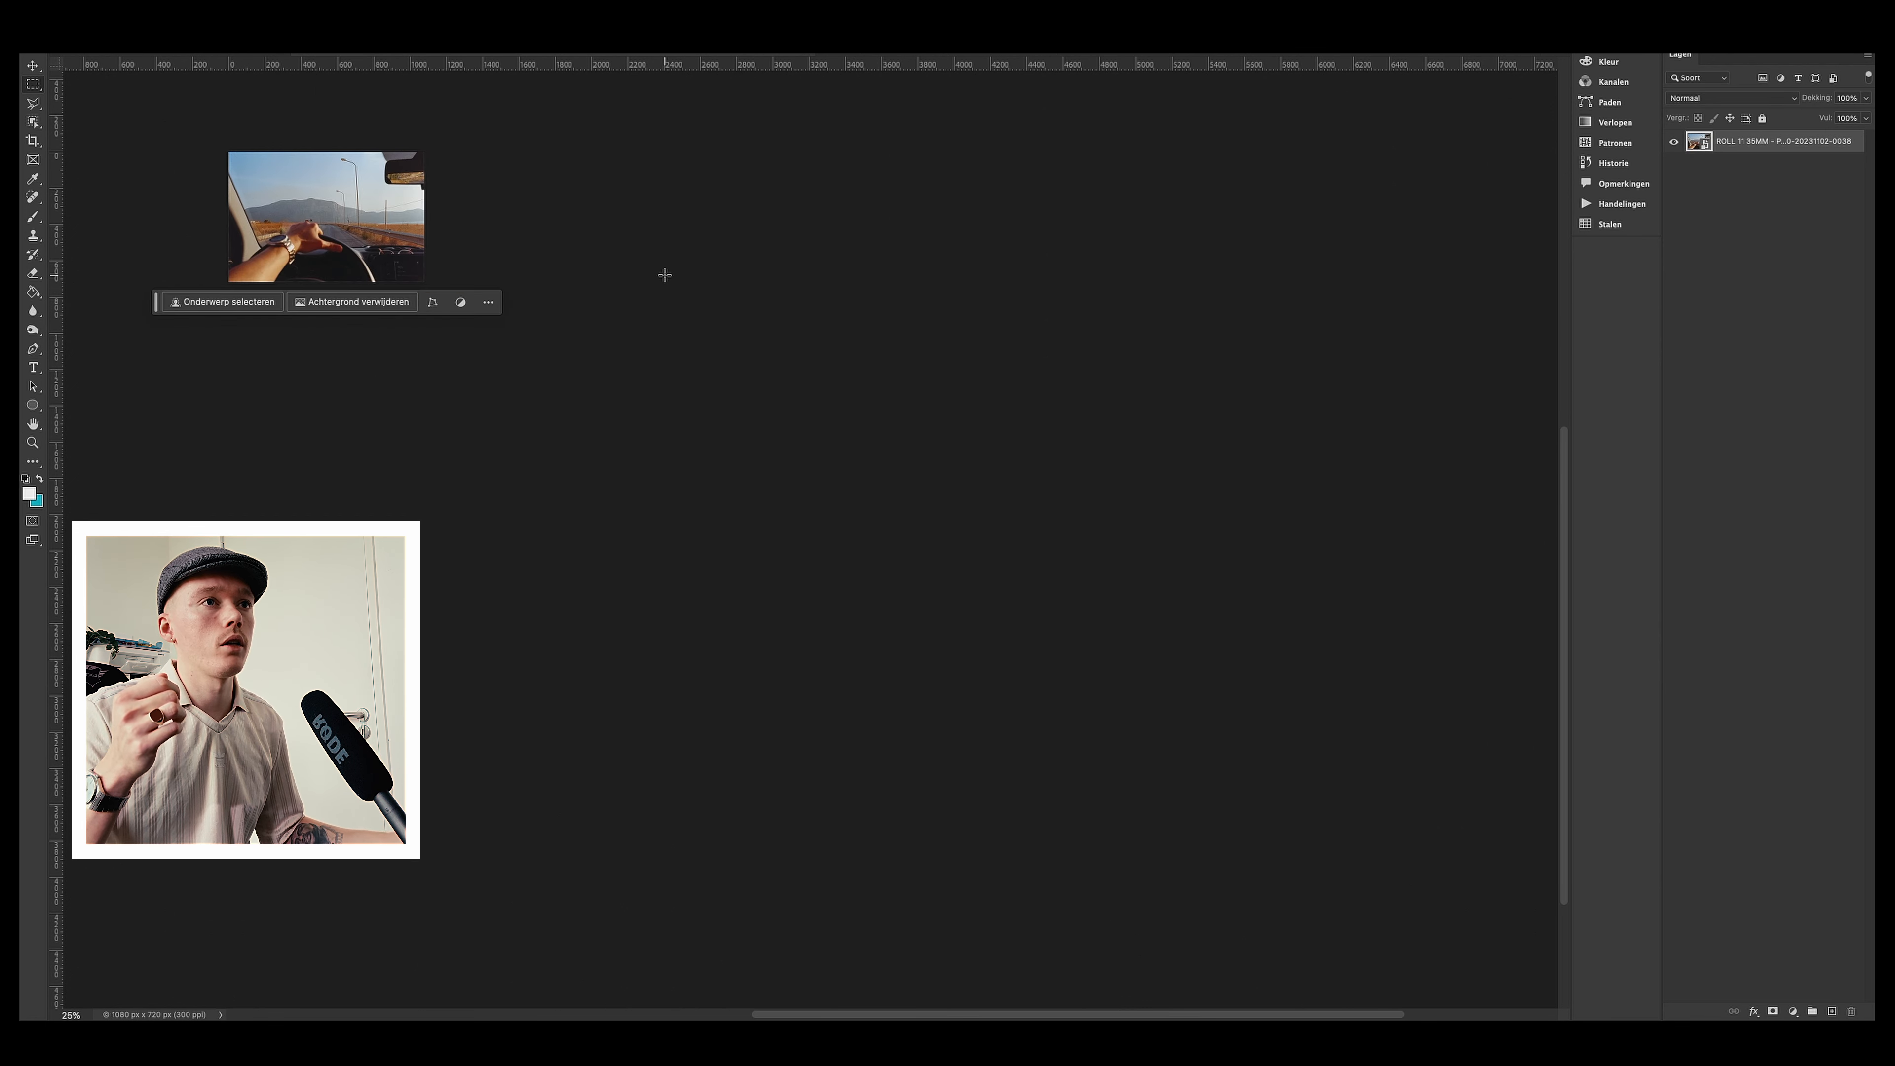
Step: Add a white Stroke layer style positioned inside with a size of 10 px to the photo
{"action": "key", "text": "super+1"}
{"action": "left_click_drag", "start_coordinate": [575, 347], "coordinate": [1256, 827]}
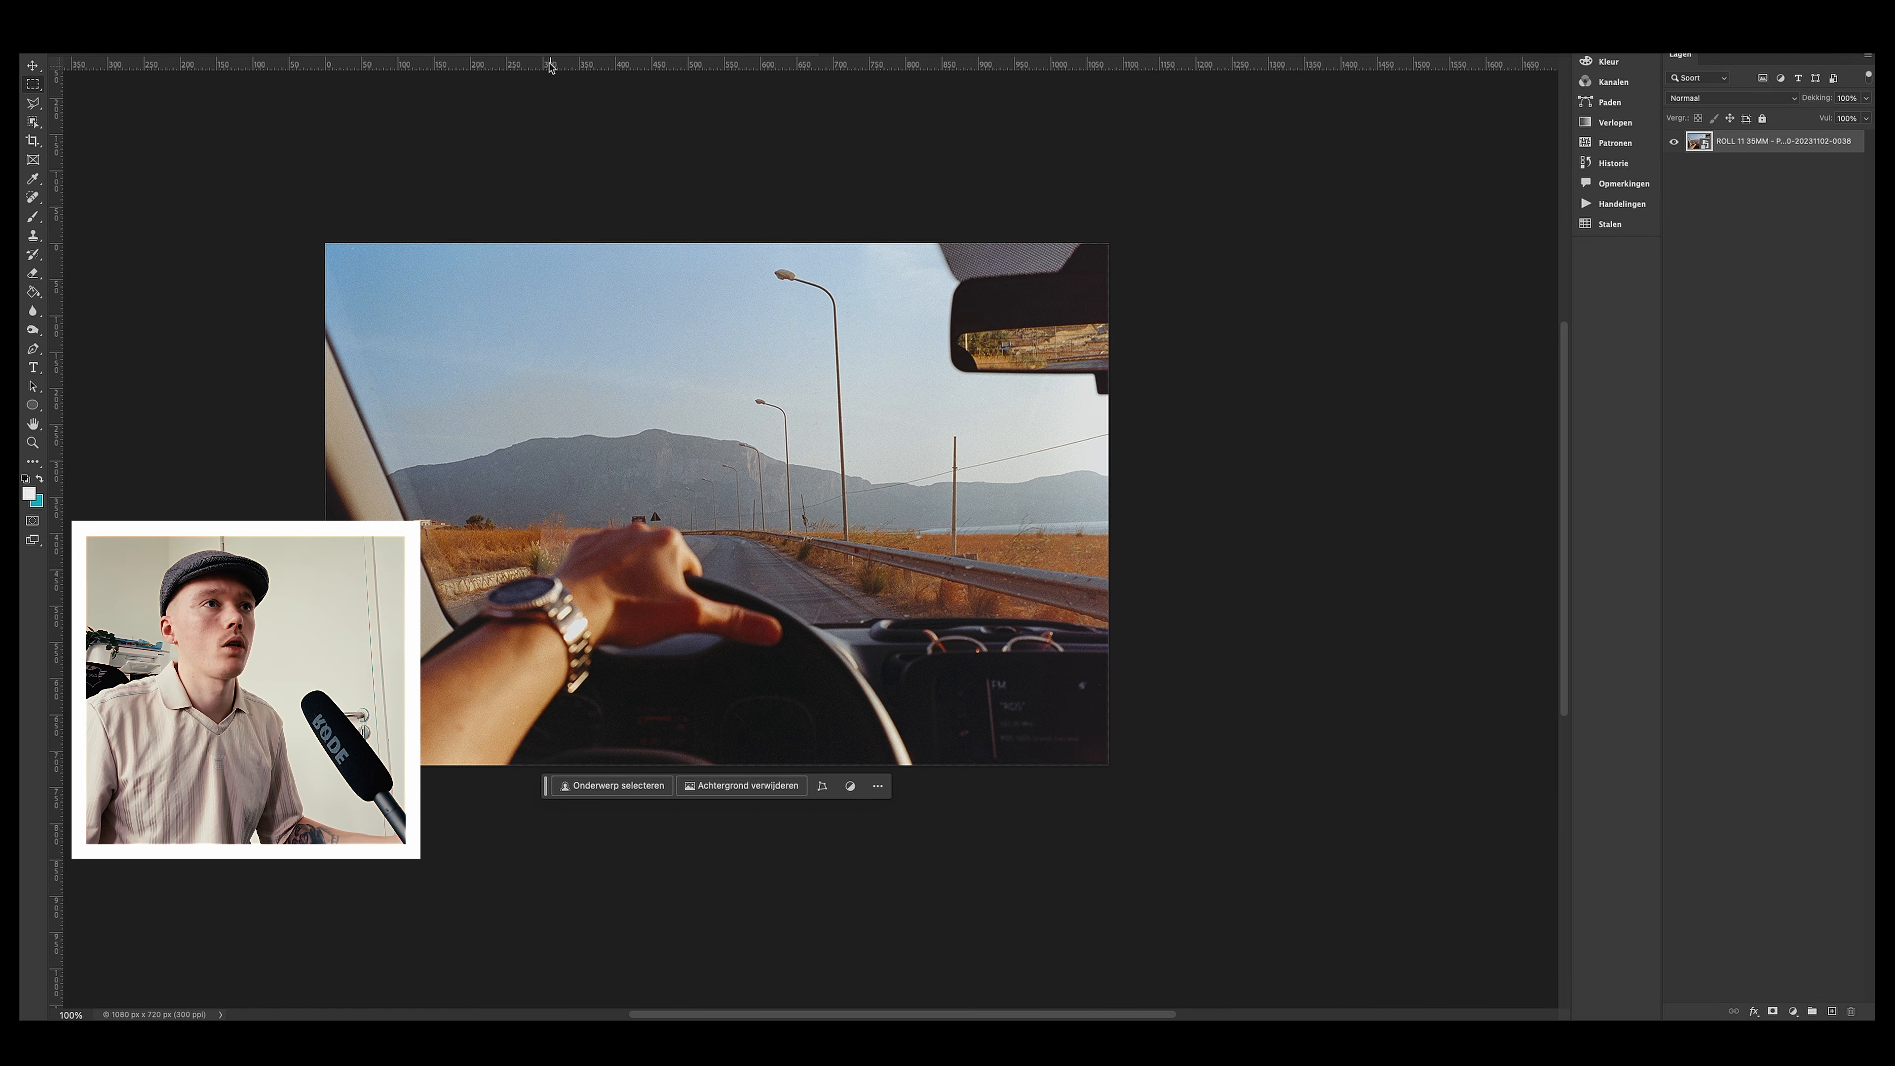
{"action": "left_click", "coordinate": [358, 55]}
{"action": "mouse_move", "coordinate": [410, 128]}
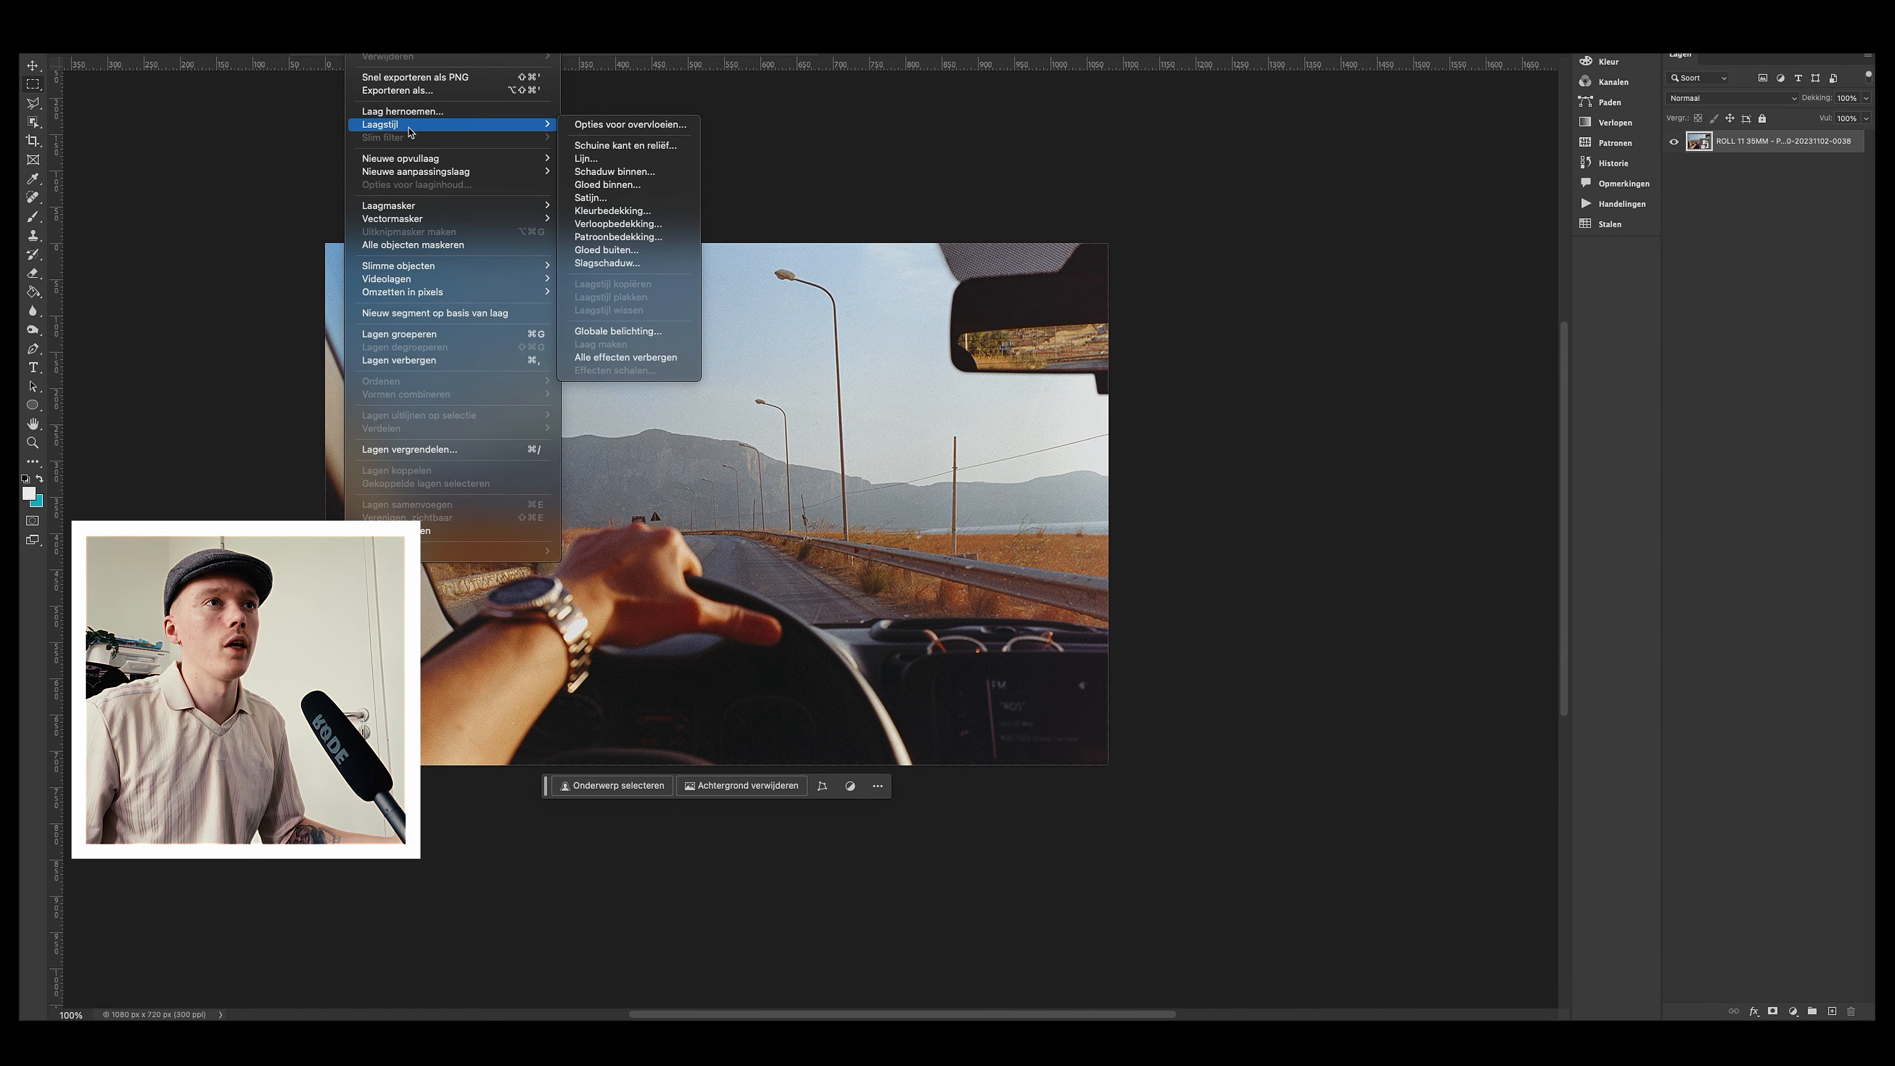
{"action": "left_click", "coordinate": [624, 159]}
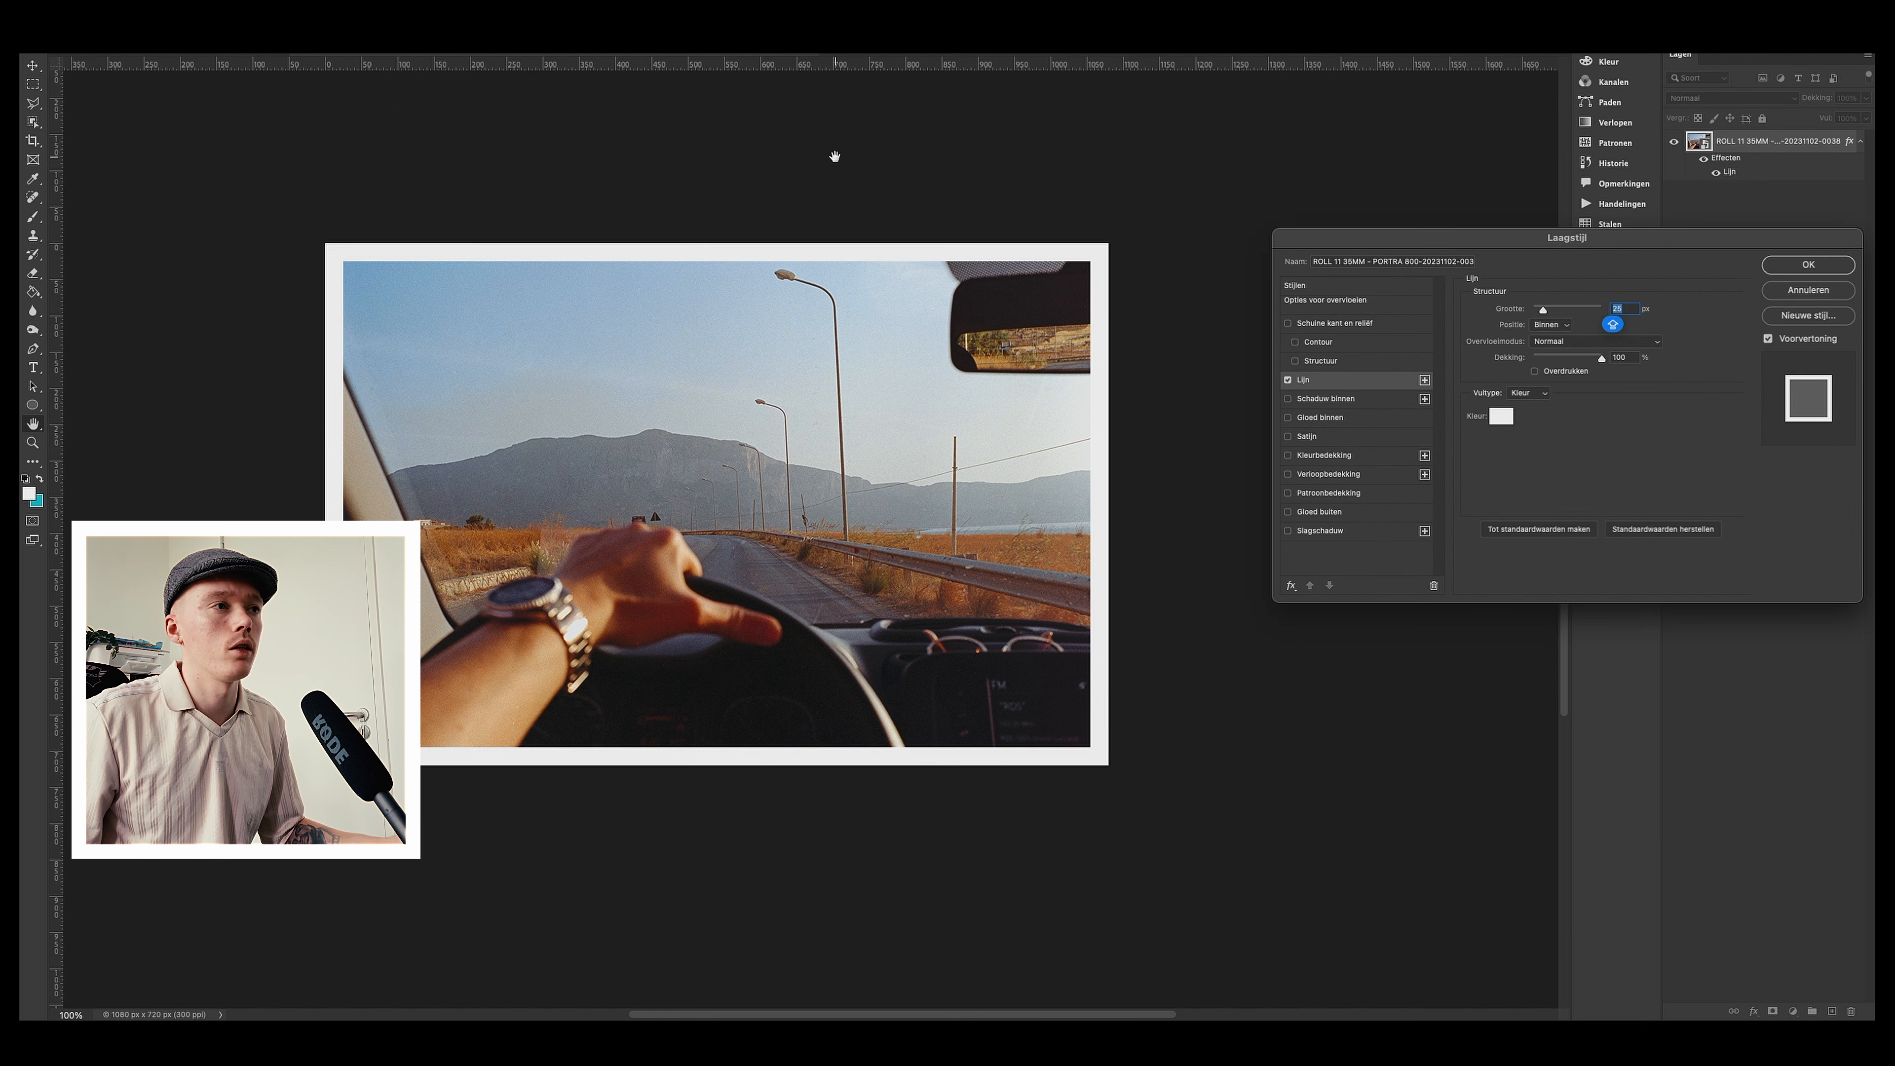
{"action": "type", "text": "20"}
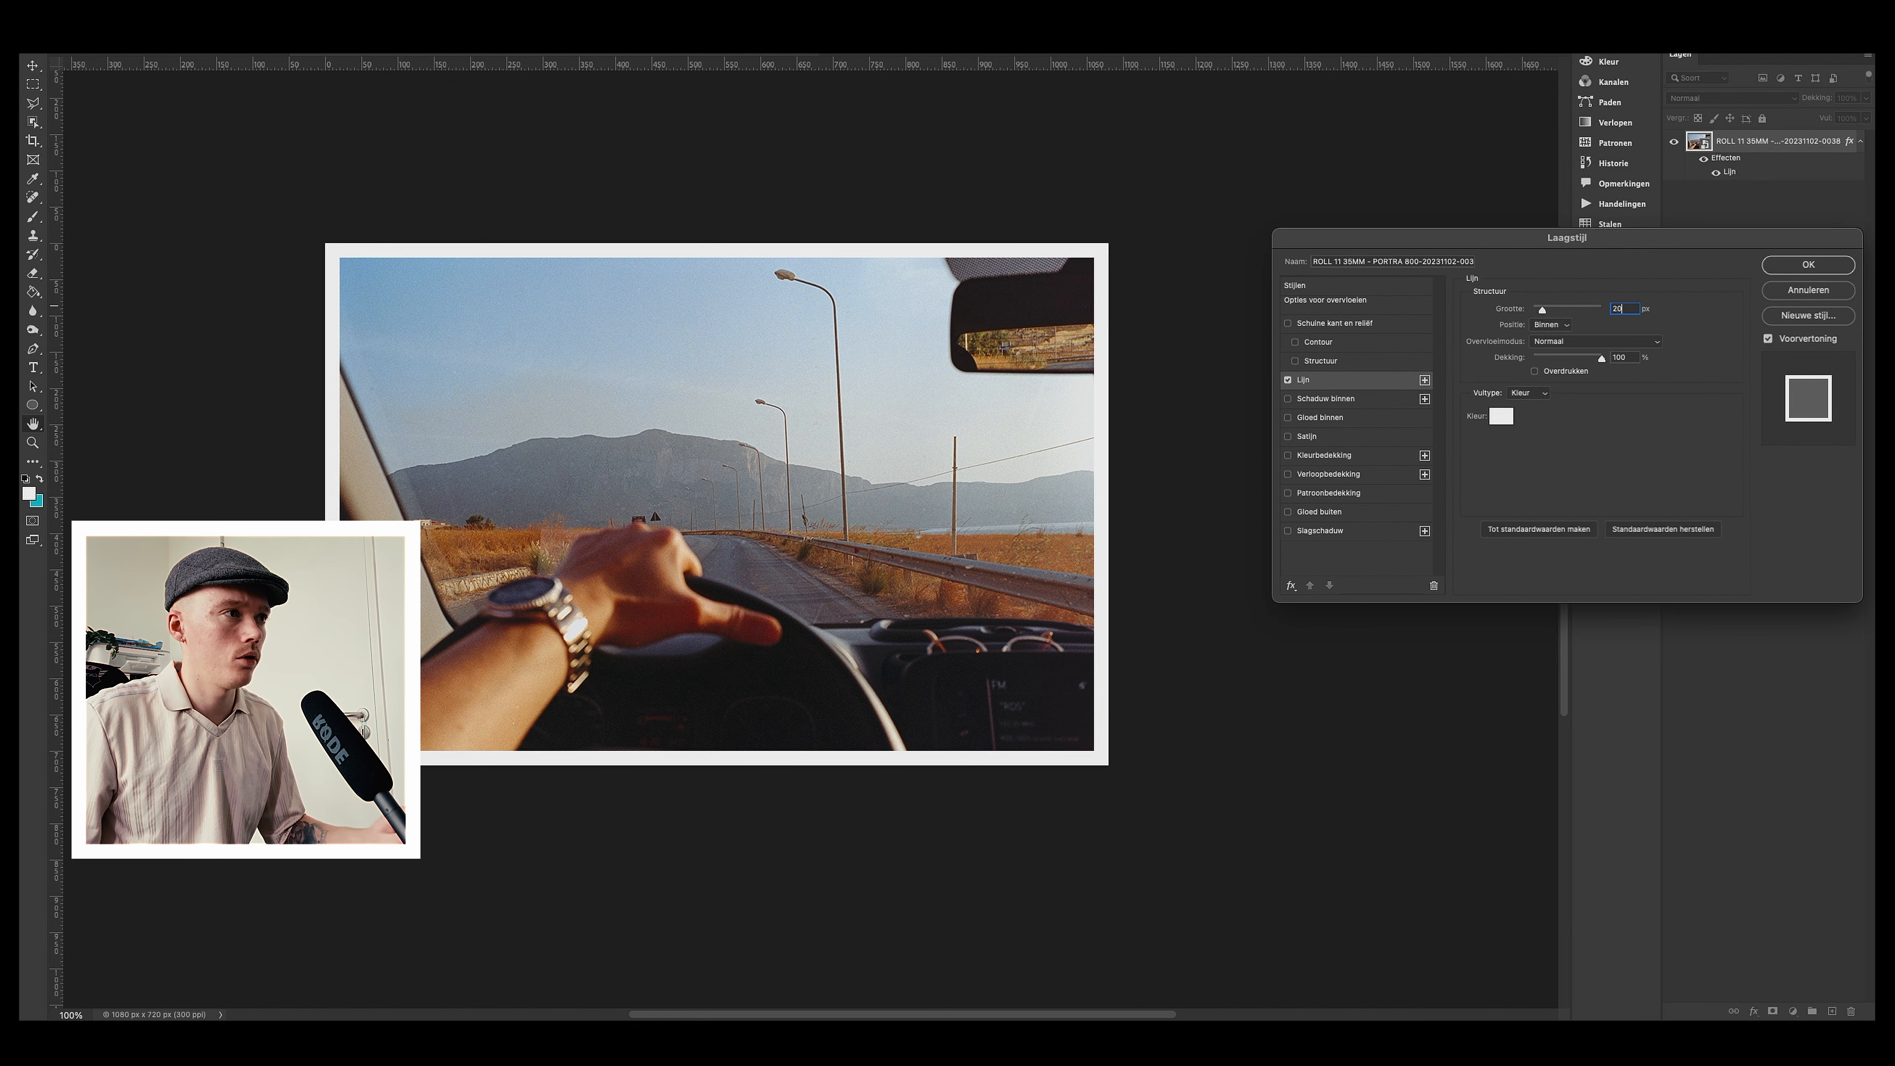
{"action": "double_click", "coordinate": [1618, 308]}
{"action": "type", "text": "10"}
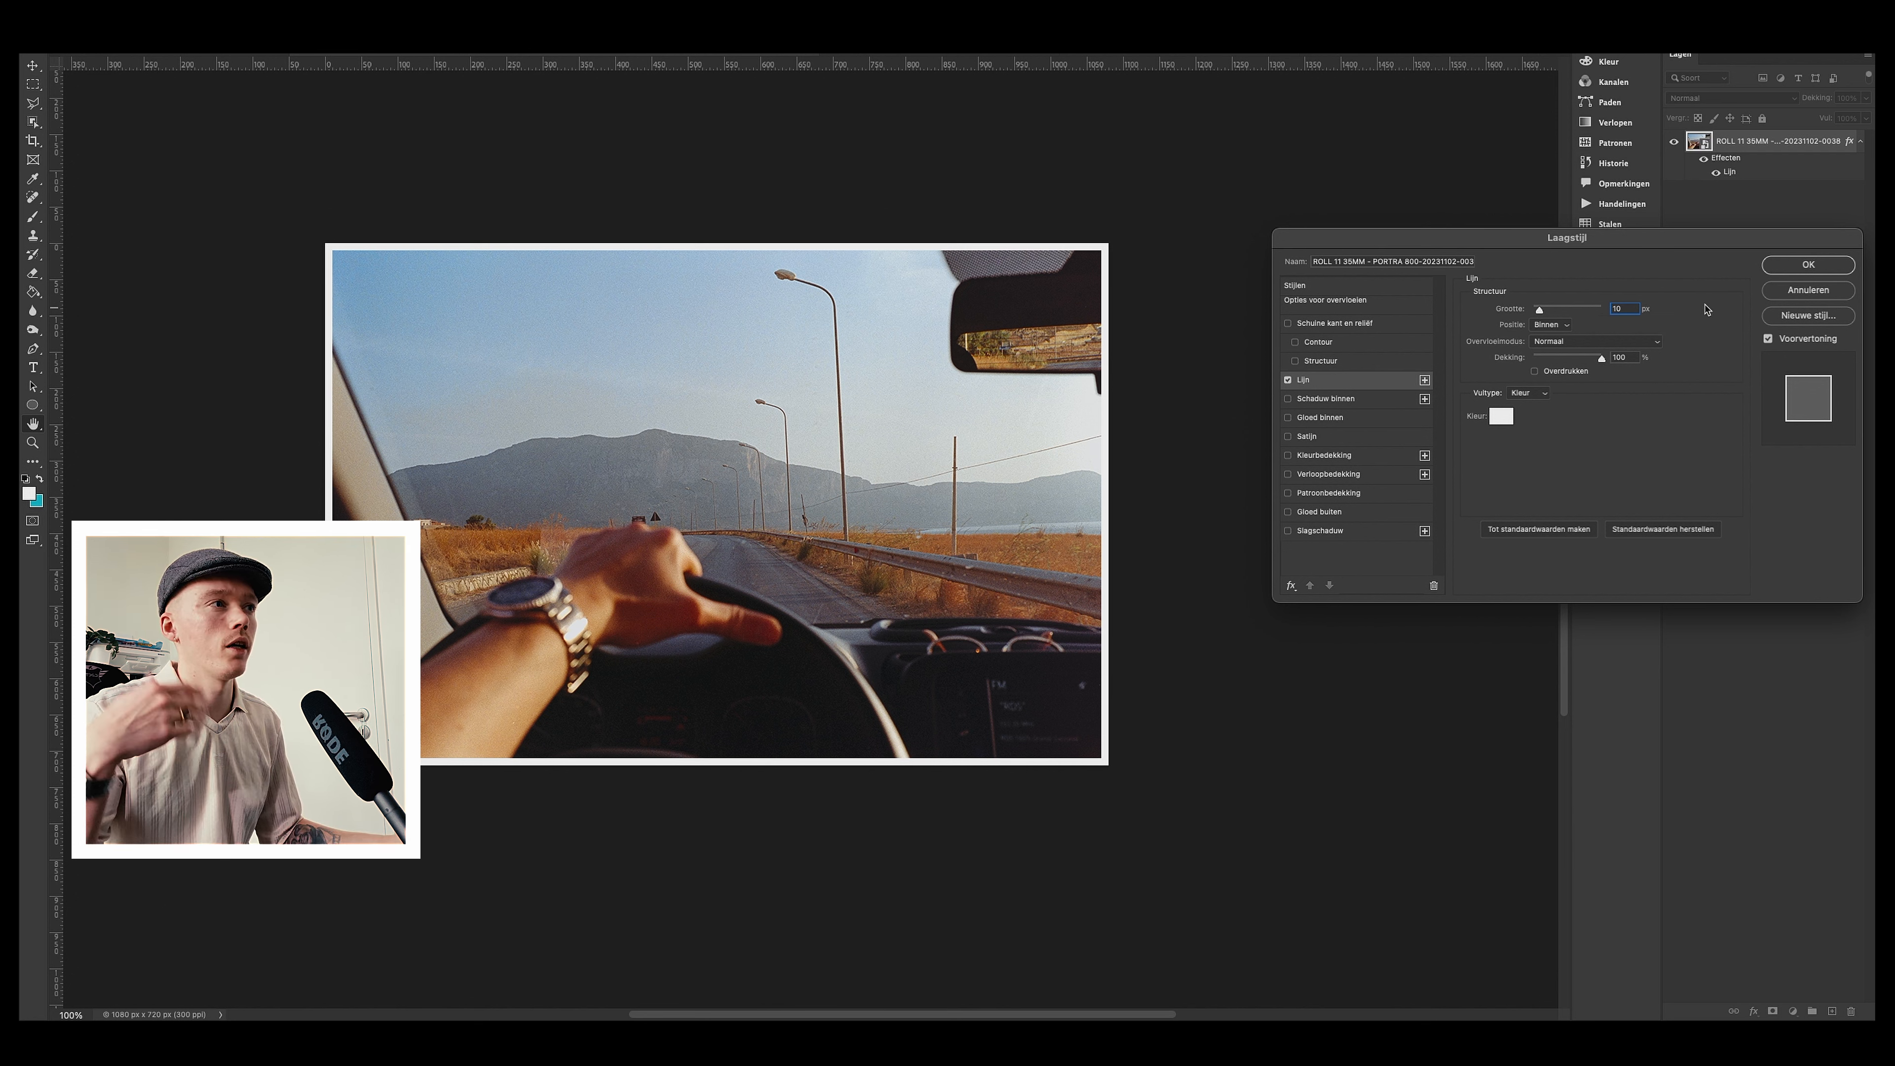
{"action": "left_click", "coordinate": [1806, 264]}
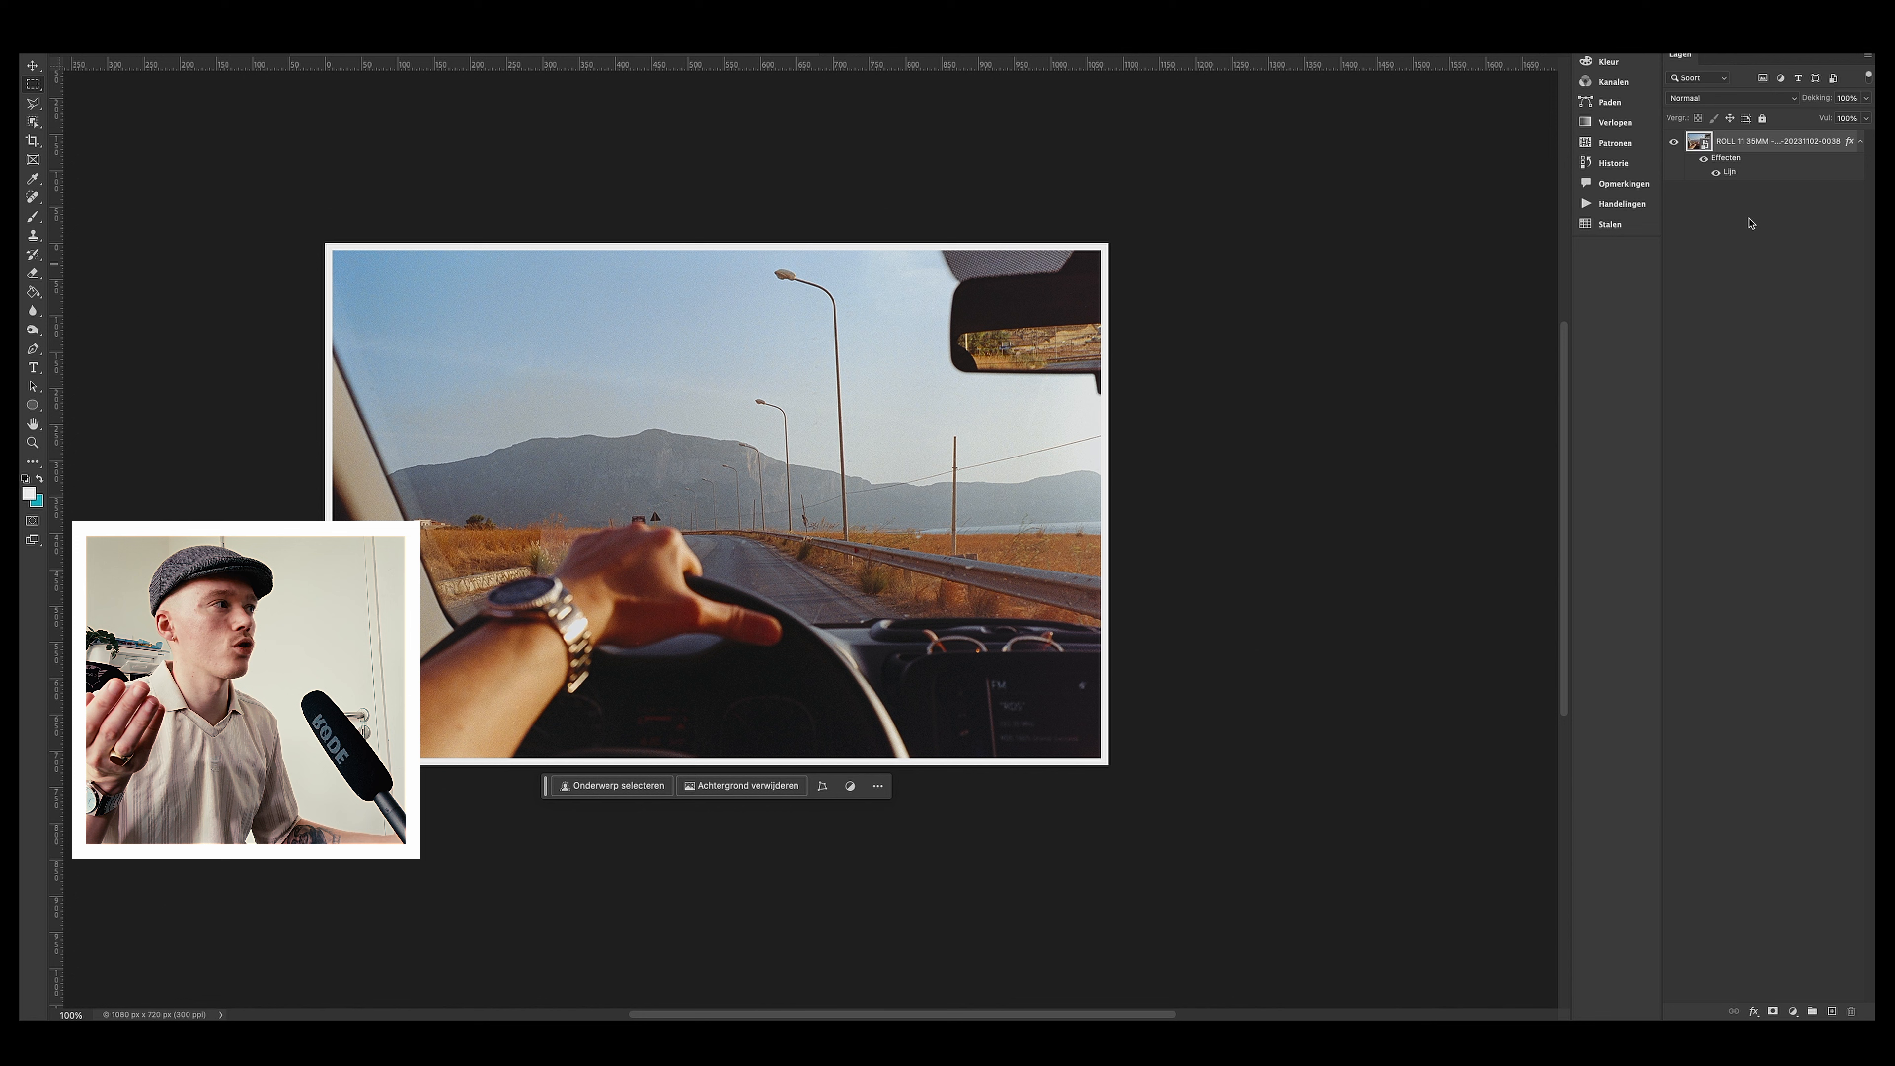
Step: Toggle the stroke effect's visibility on and off to compare the photo with and without the border
{"action": "left_click", "coordinate": [1703, 160]}
{"action": "left_click", "coordinate": [1703, 160]}
{"action": "left_click", "coordinate": [1703, 161]}
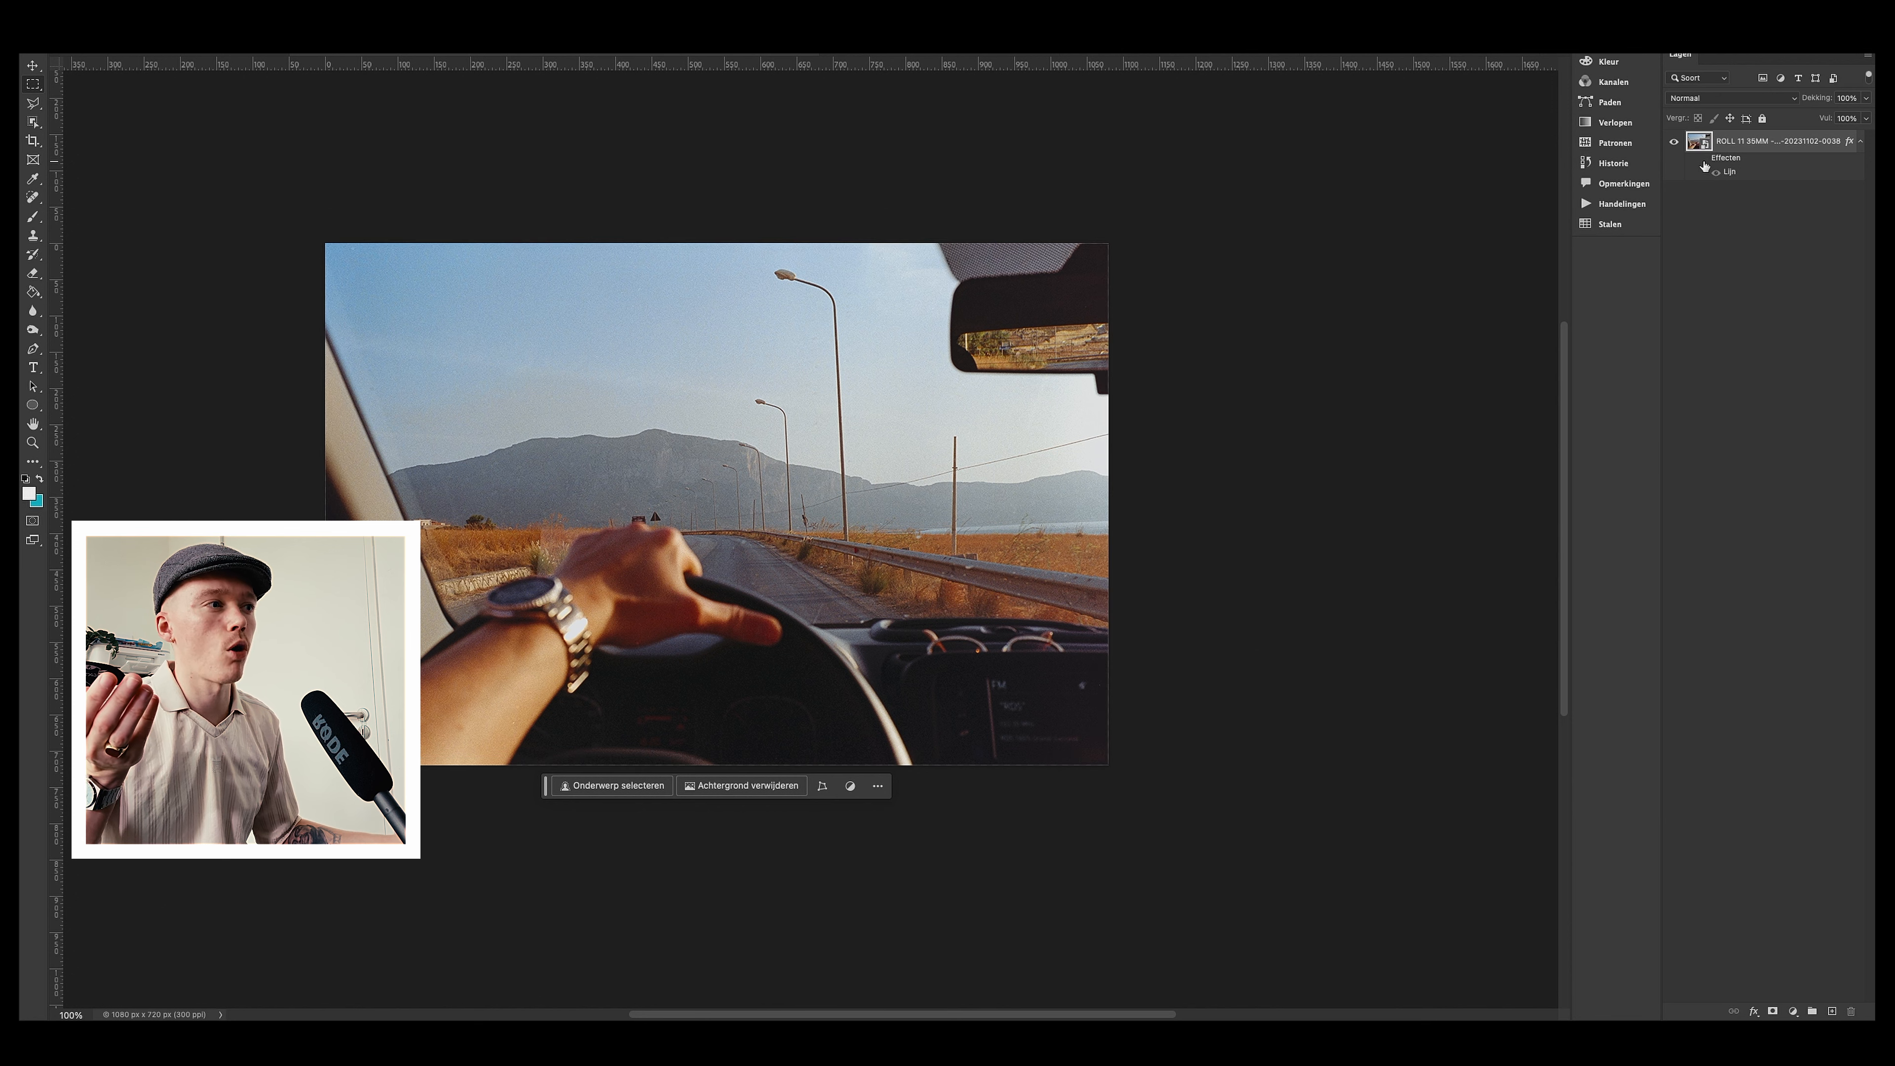
{"action": "left_click", "coordinate": [1703, 160]}
{"action": "left_click", "coordinate": [1704, 160]}
{"action": "left_click", "coordinate": [1704, 160]}
{"action": "left_click", "coordinate": [1704, 160]}
{"action": "left_click", "coordinate": [1703, 161]}
{"action": "left_click", "coordinate": [1703, 160]}
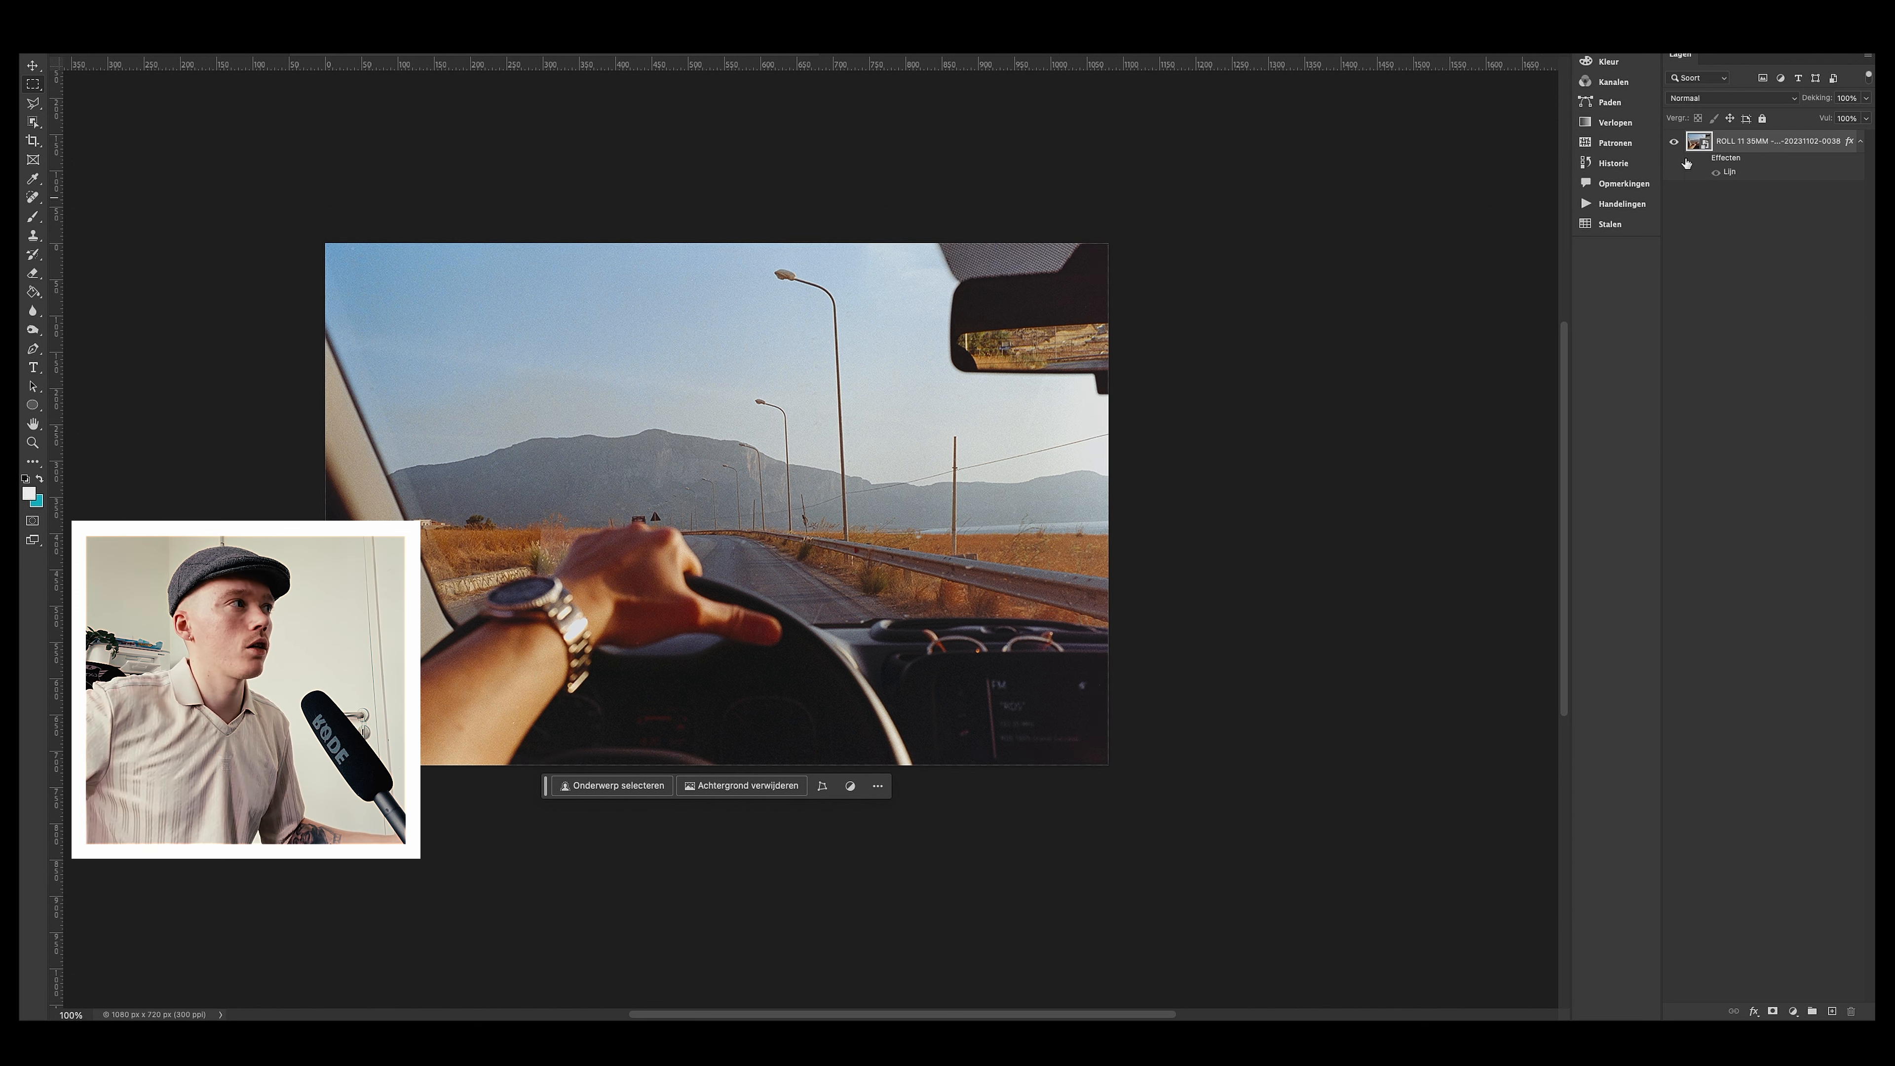
{"action": "left_click", "coordinate": [1704, 160]}
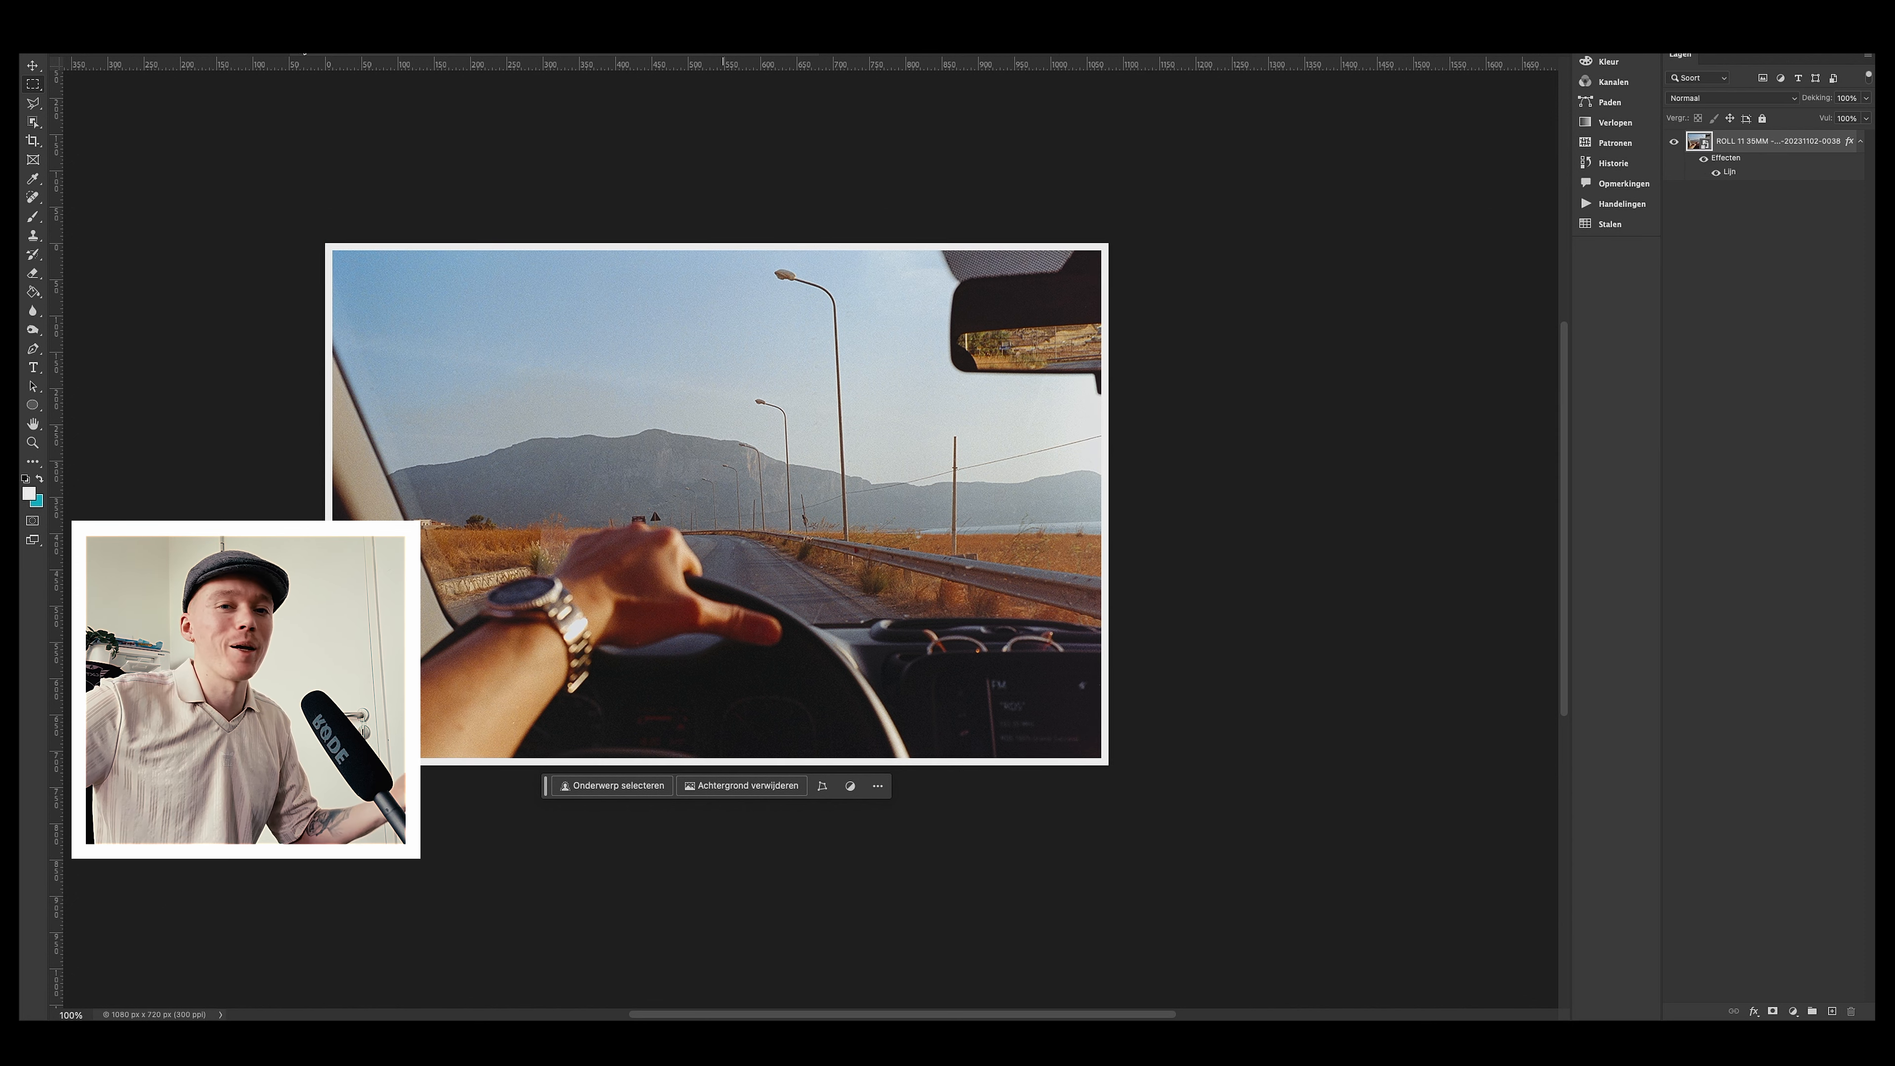
Step: Close the dashboard photo document without saving
{"action": "key", "text": "super+w"}
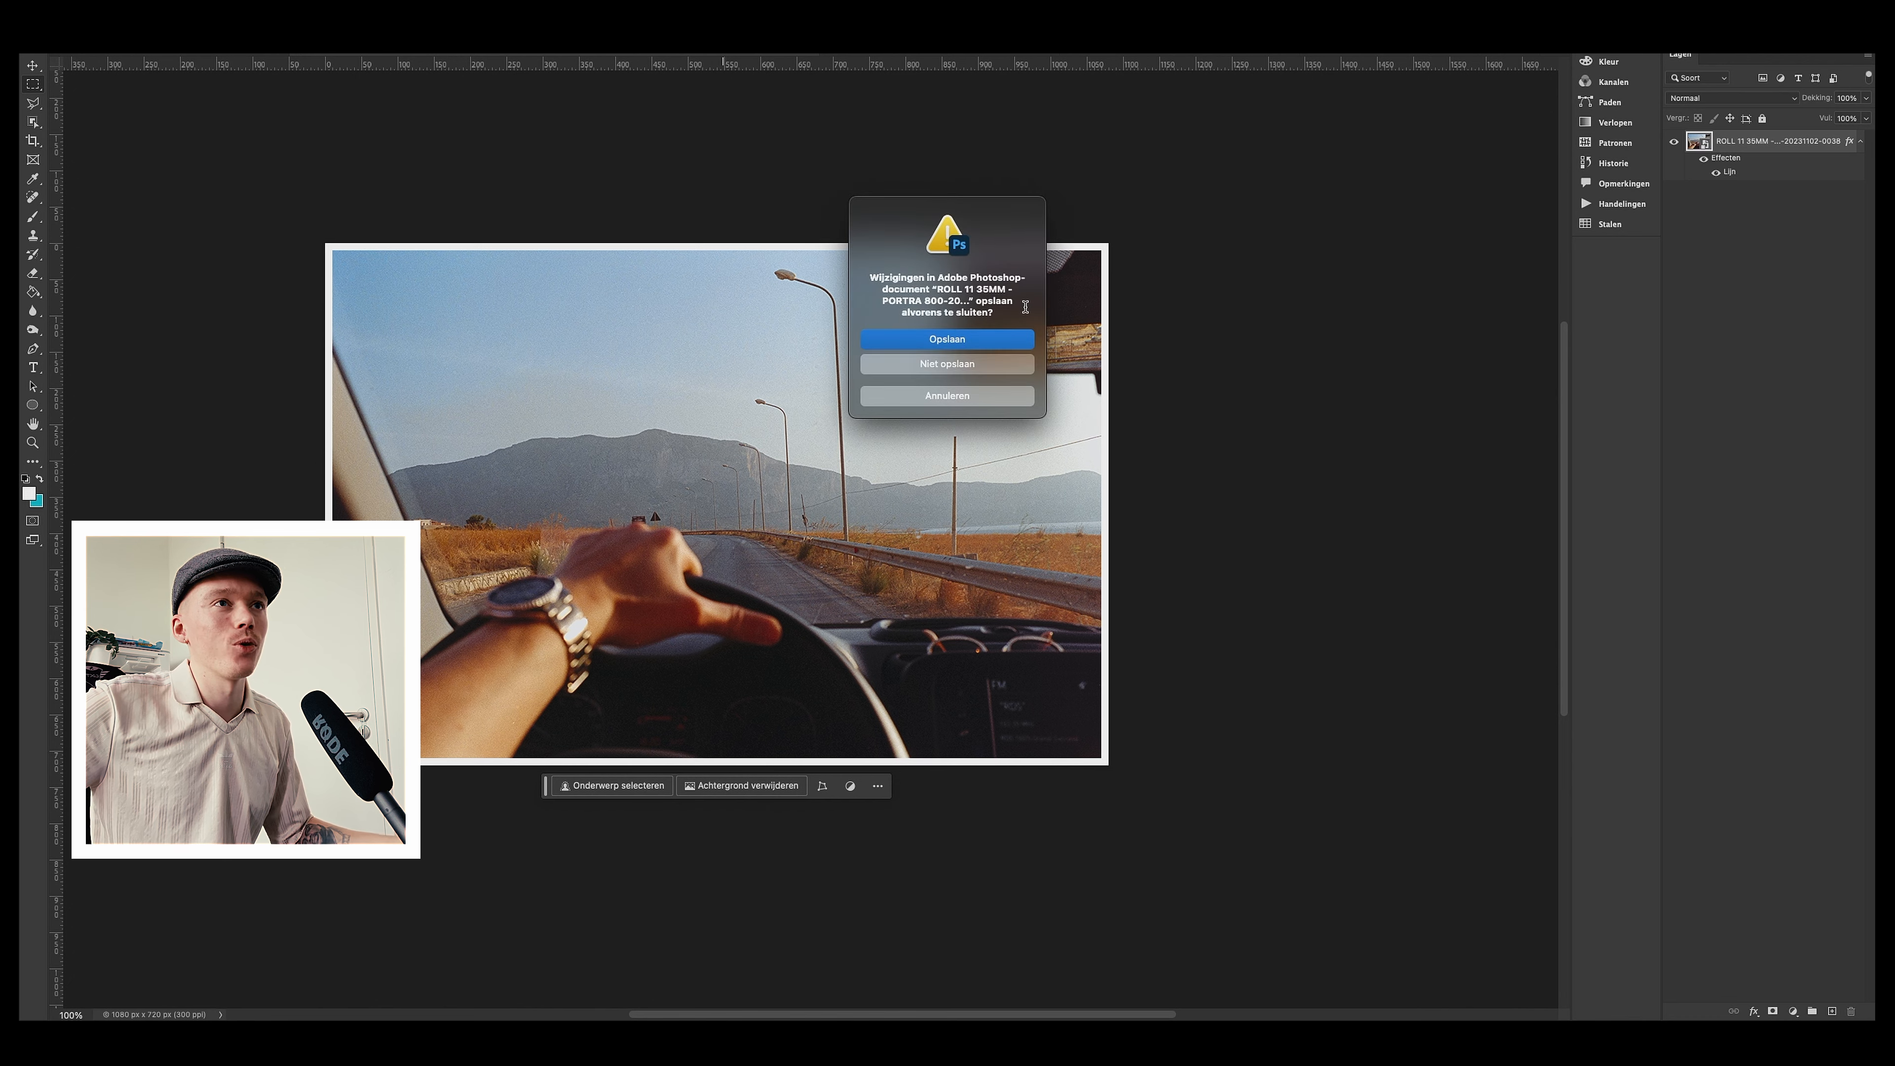
{"action": "left_click", "coordinate": [947, 364]}
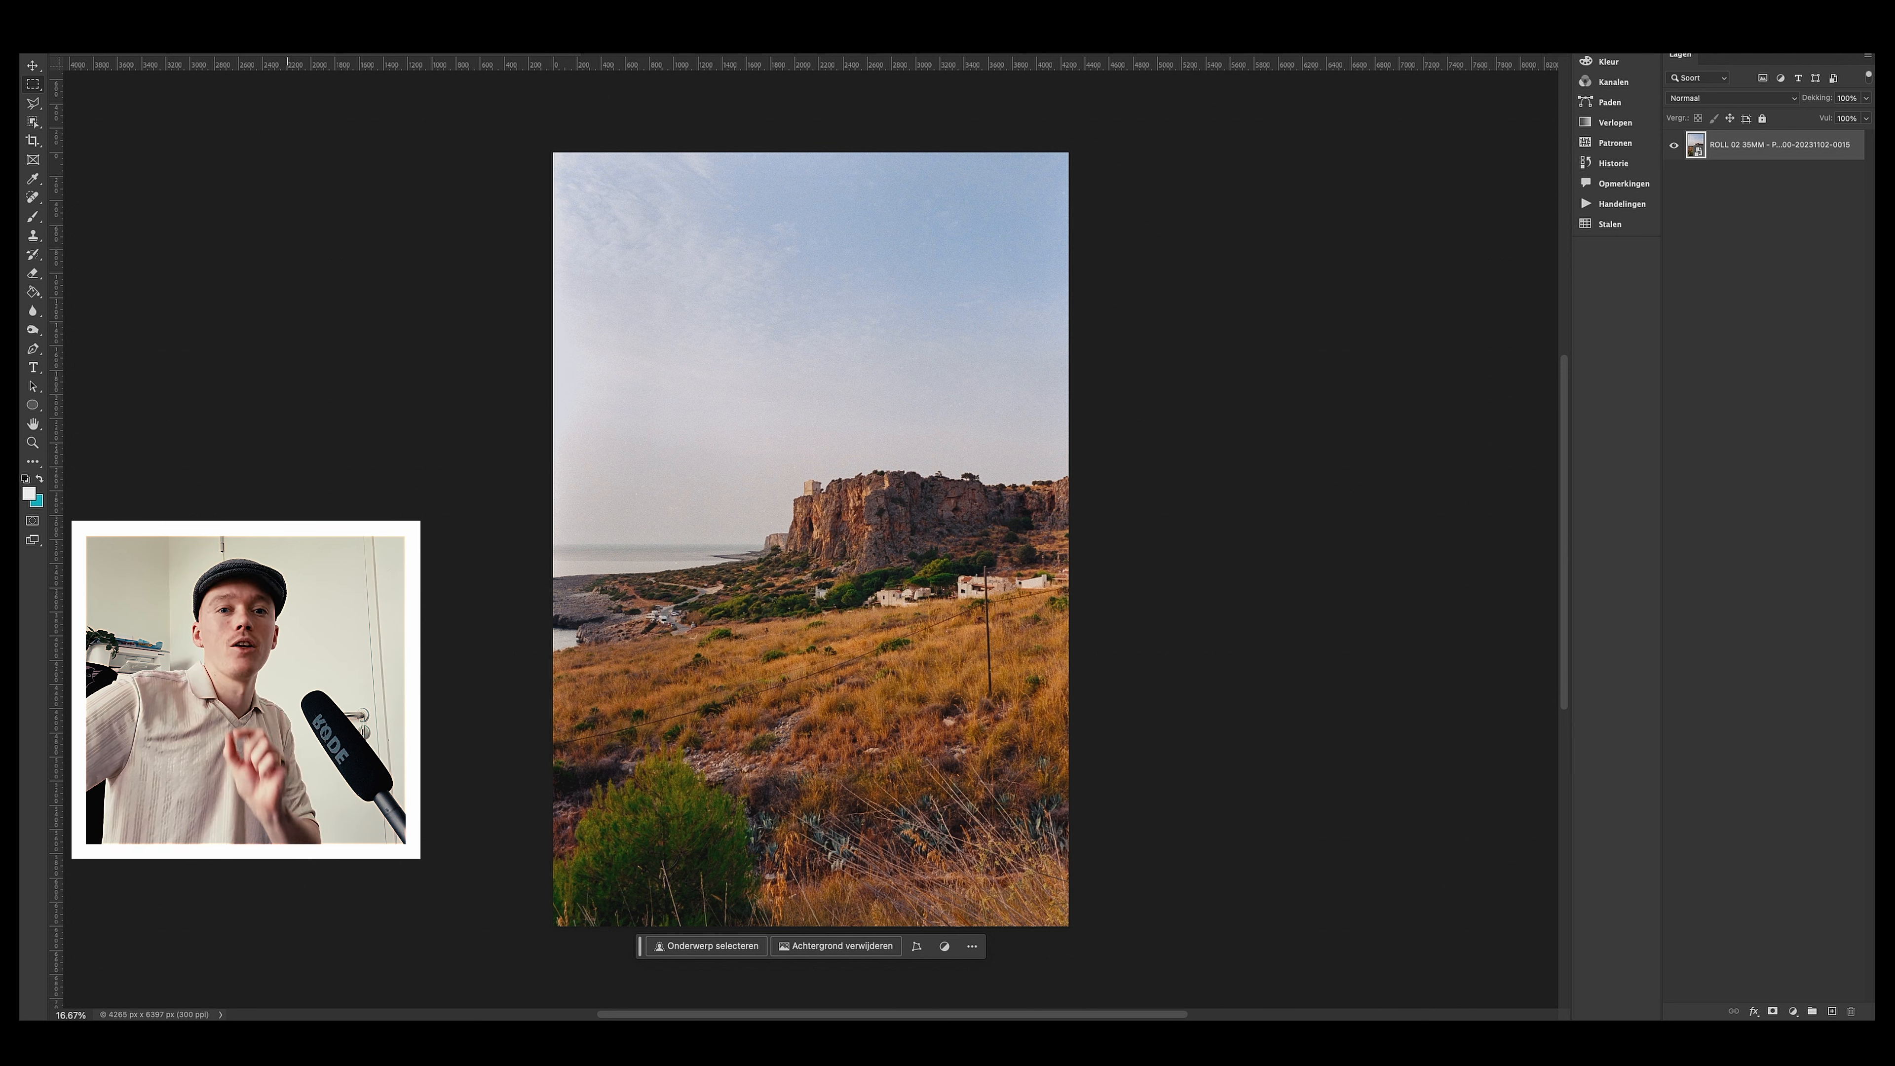
Step: Create a new document 1080 pixels wide and 1350 pixels high
{"action": "left_click", "coordinate": [193, 44]}
{"action": "left_click", "coordinate": [211, 71]}
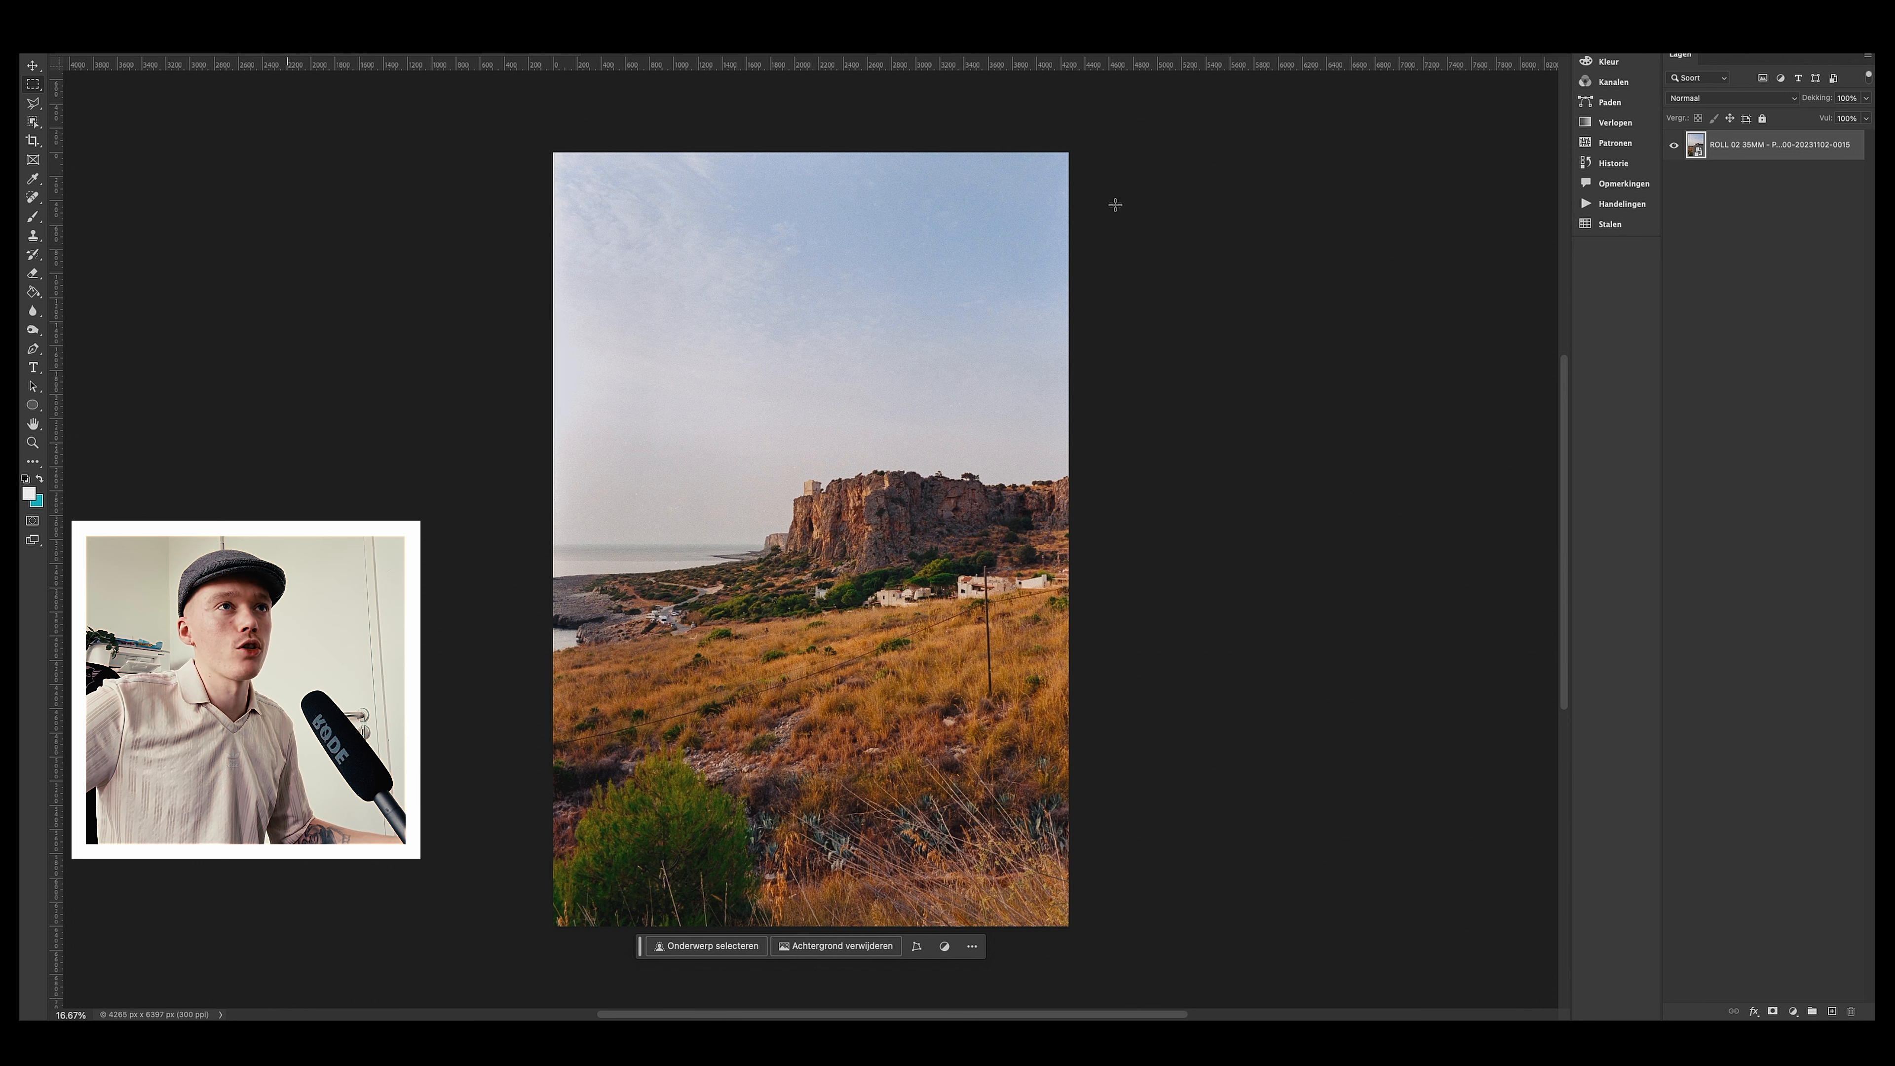
{"action": "left_click", "coordinate": [727, 288]}
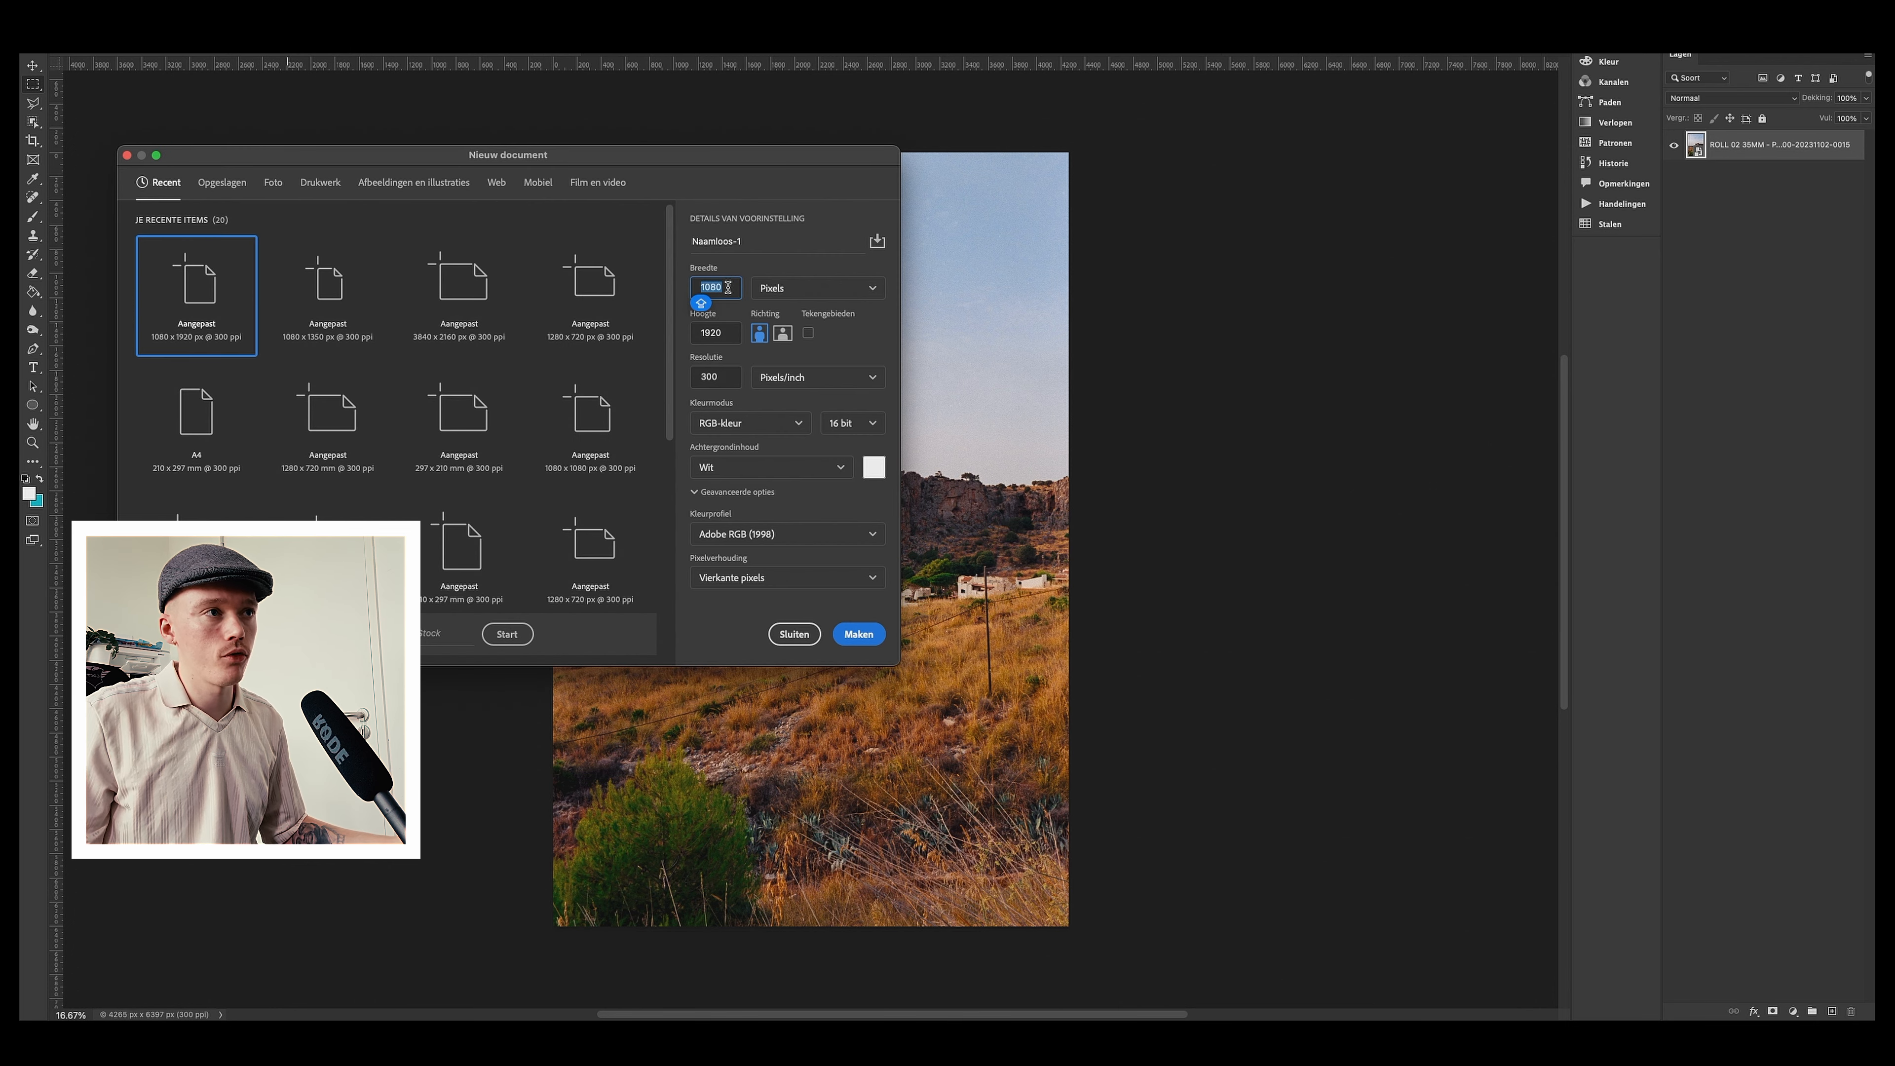
{"action": "left_click", "coordinate": [728, 329]}
{"action": "type", "text": "1350"}
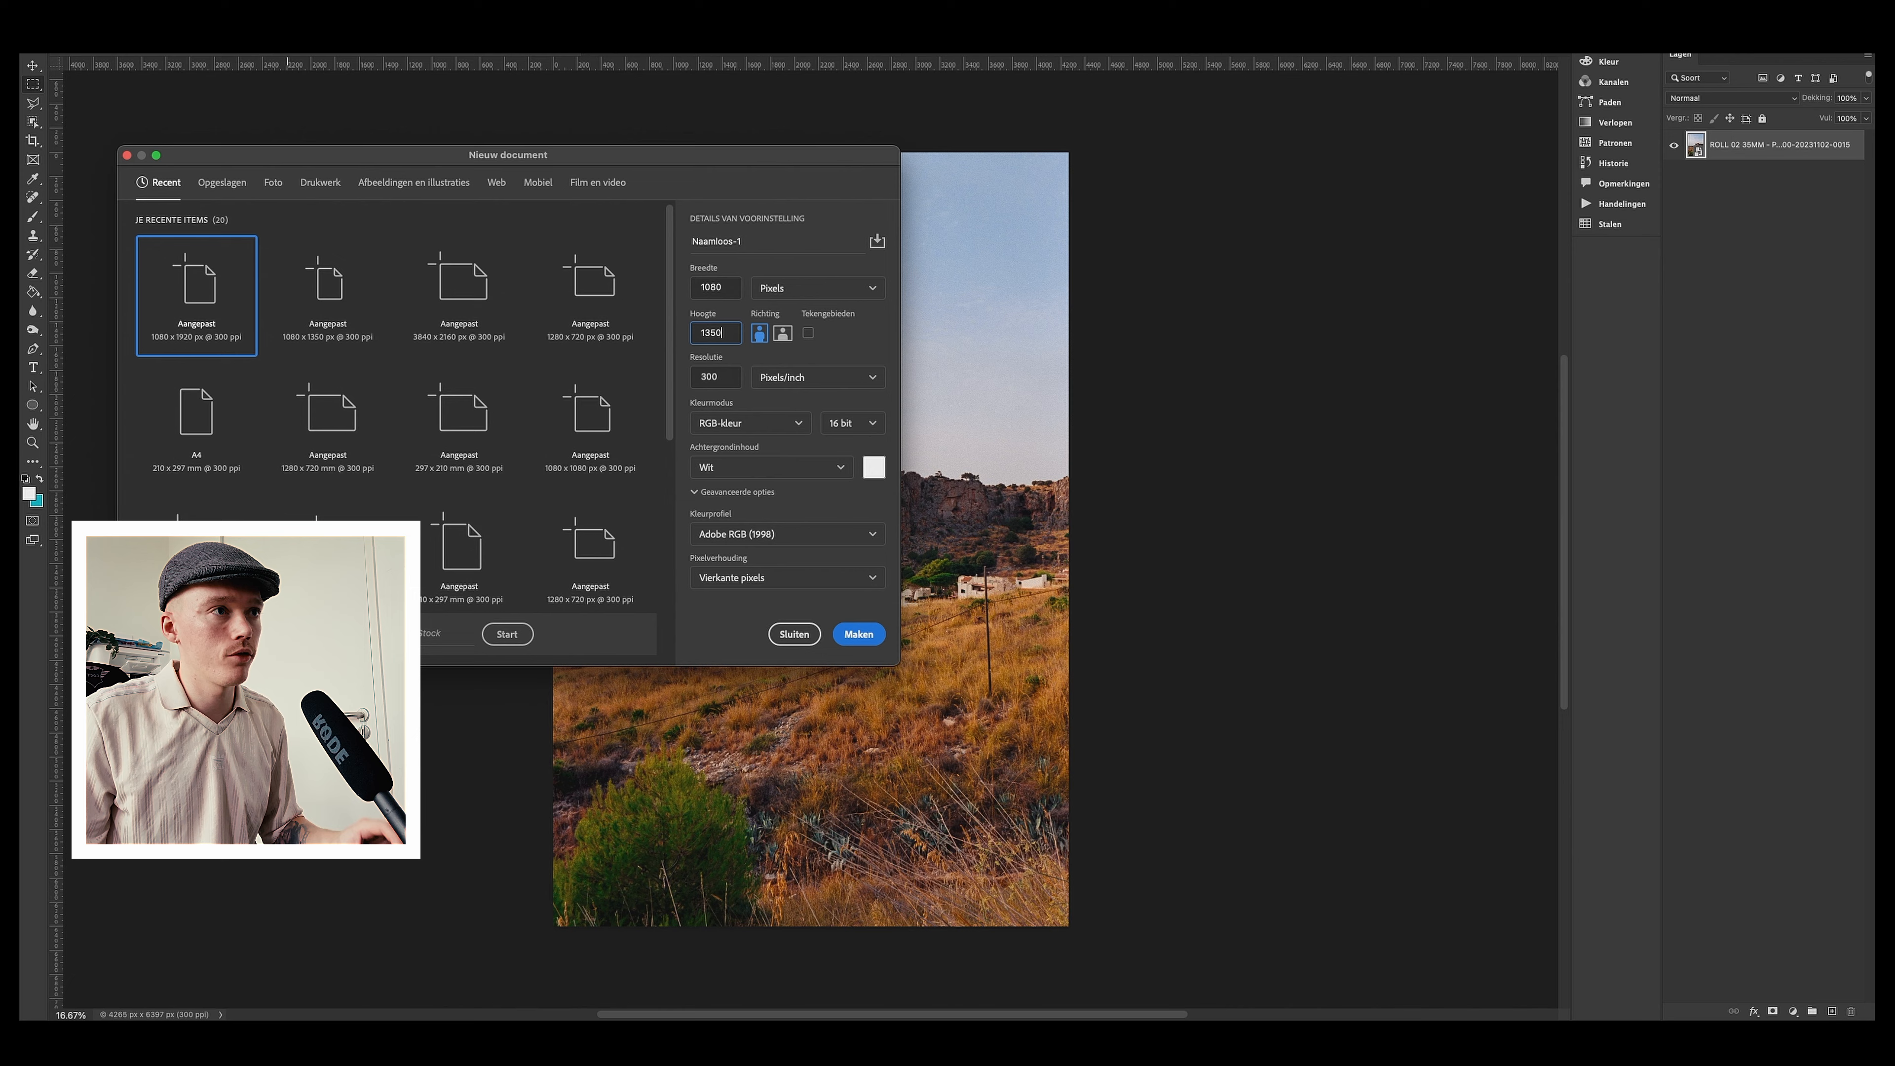
{"action": "key", "text": "Return"}
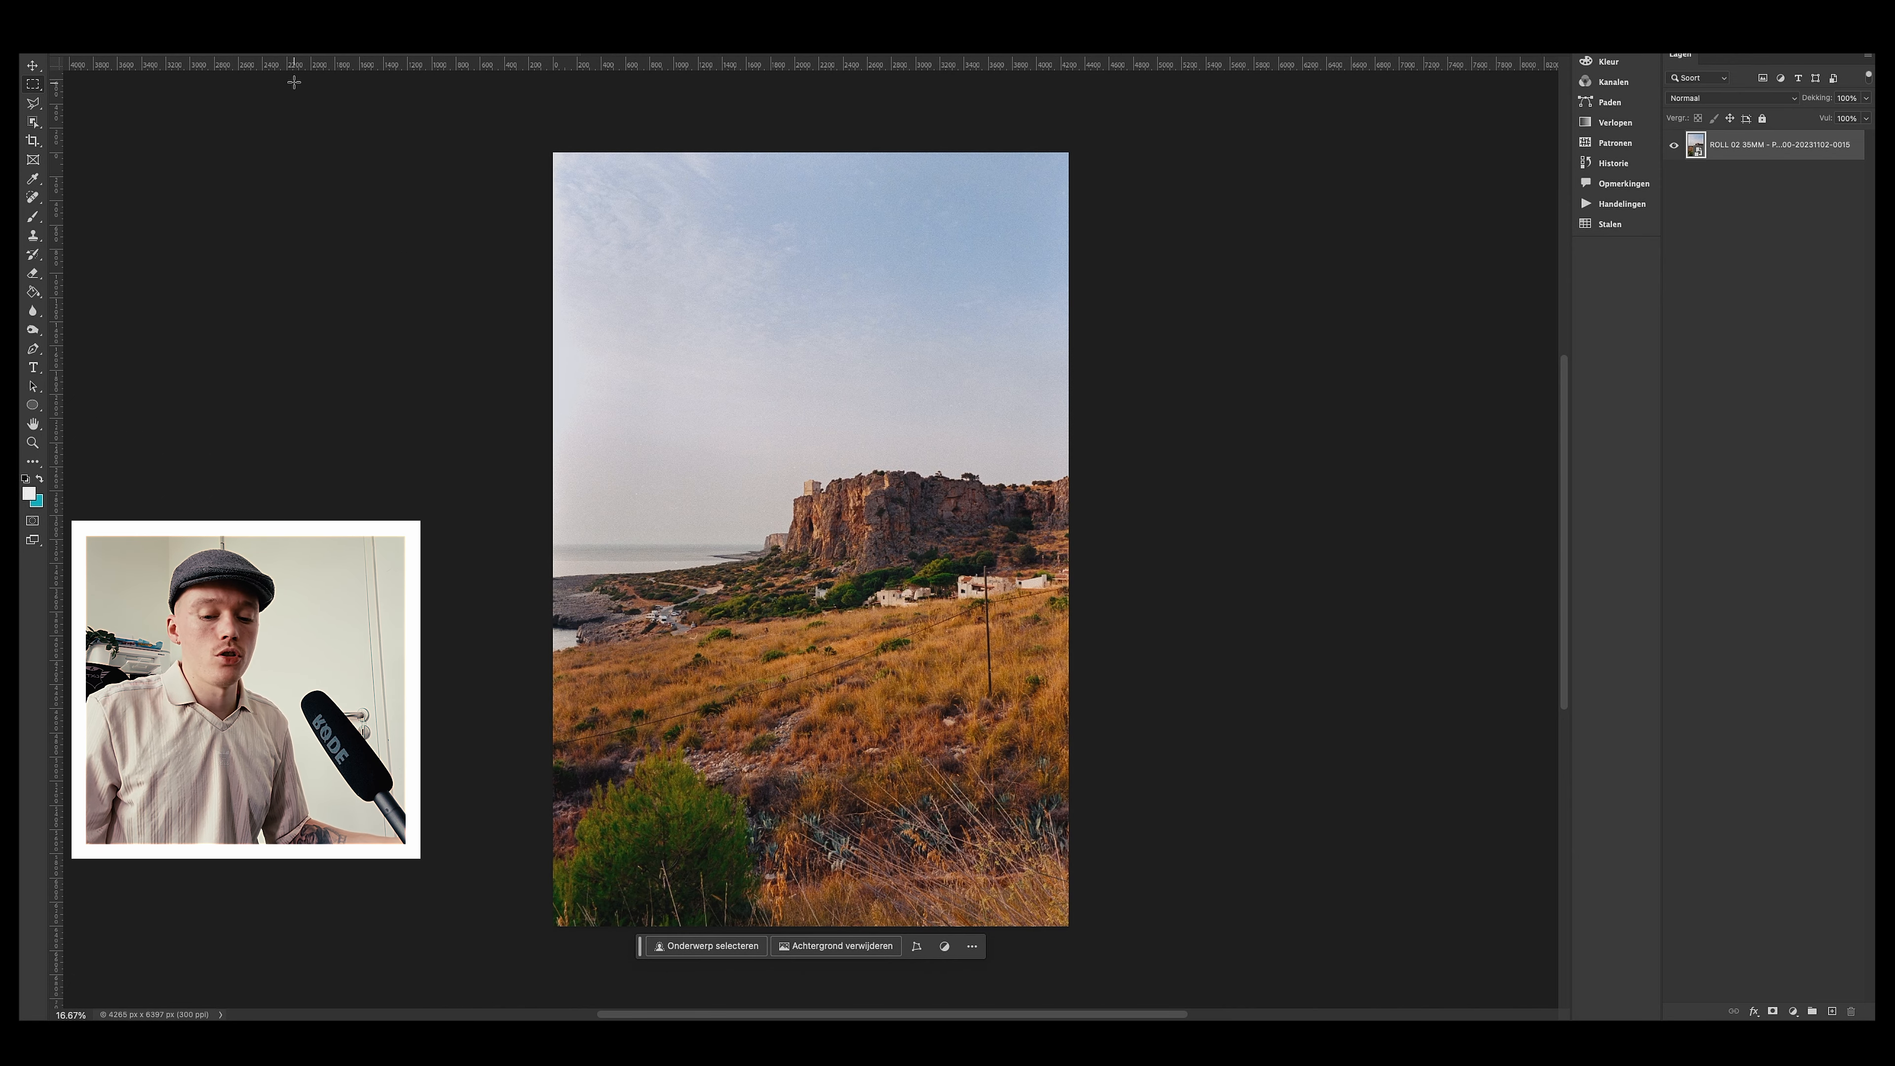
Step: Crop the cliff landscape photo to a 4:5 aspect ratio
{"action": "key", "text": "c"}
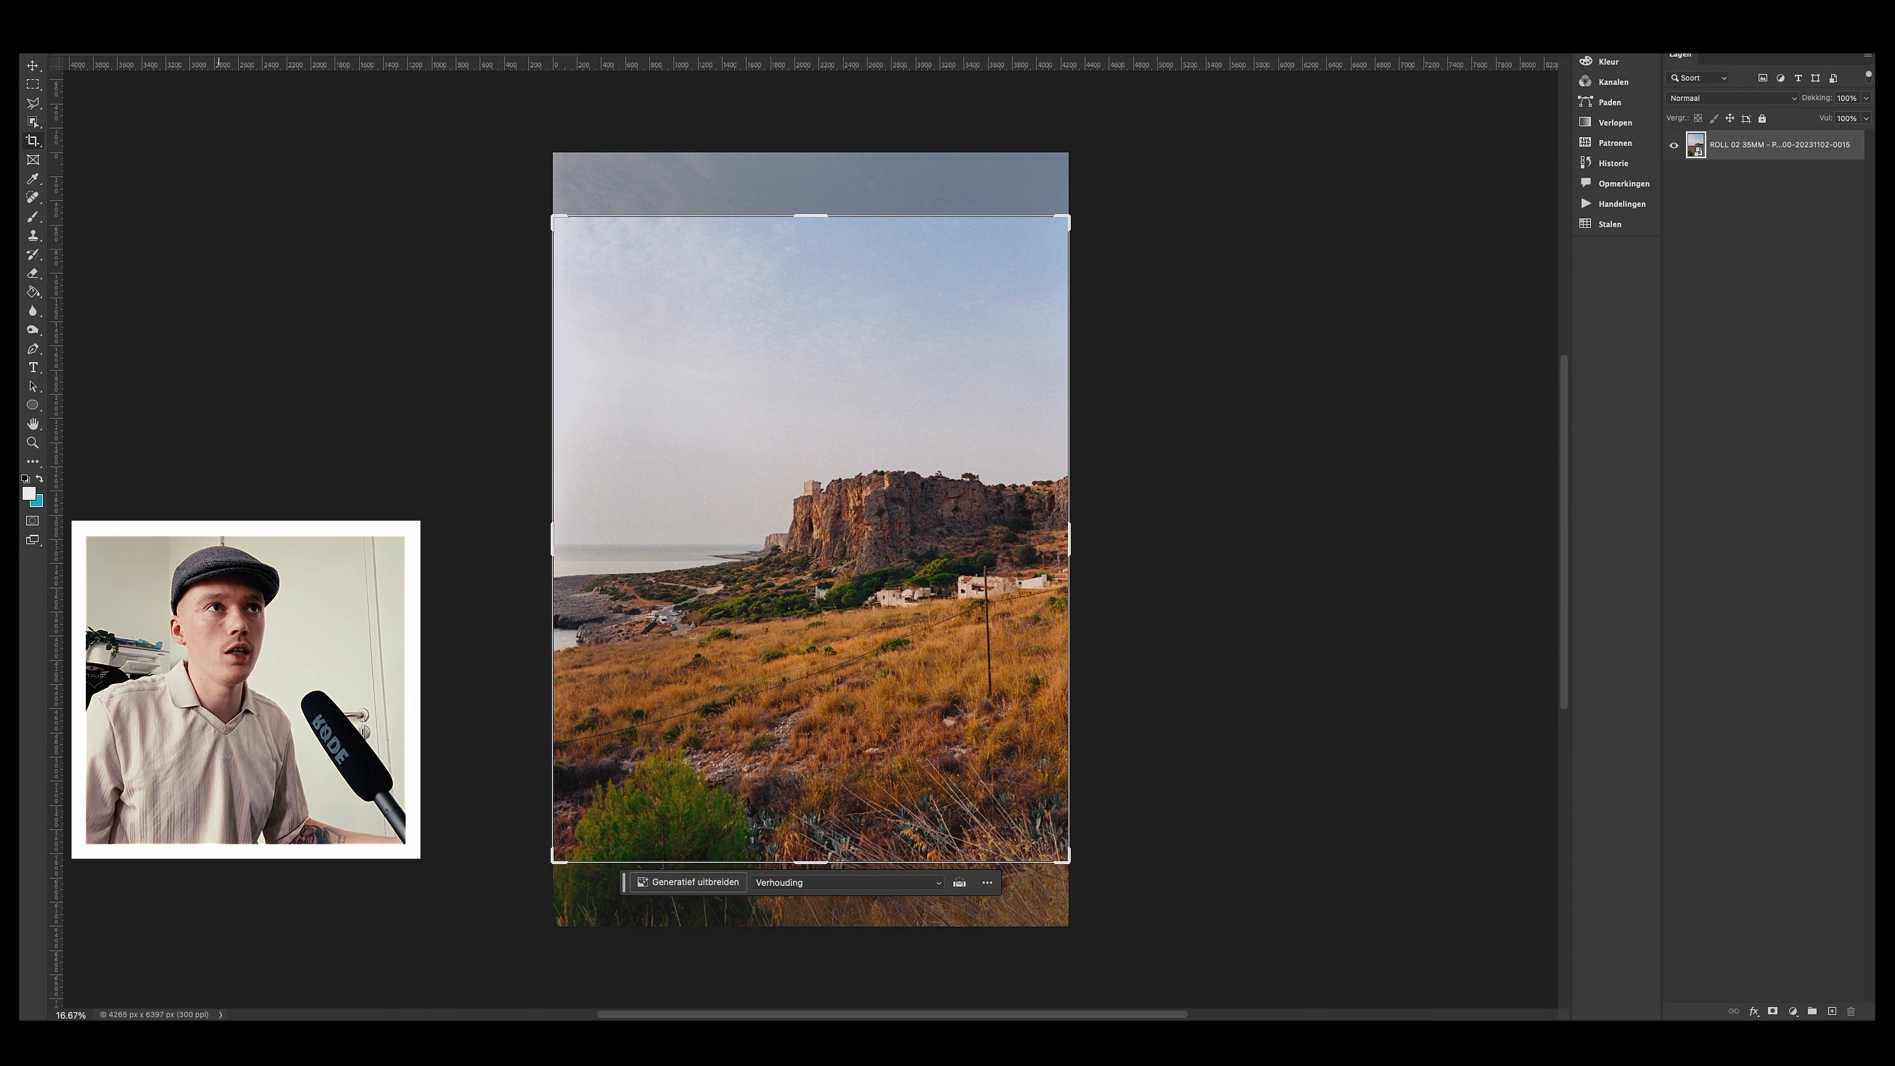
{"action": "left_click", "coordinate": [947, 470]}
{"action": "mouse_move", "coordinate": [949, 472]}
{"action": "left_mouse_down"}
{"action": "mouse_move", "coordinate": [948, 498]}
{"action": "mouse_move", "coordinate": [947, 478]}
{"action": "left_mouse_up"}
{"action": "key", "text": "Return"}
Step: Resize the cropped cliff photo to 1080 pixels wide
{"action": "left_click", "coordinate": [299, 6]}
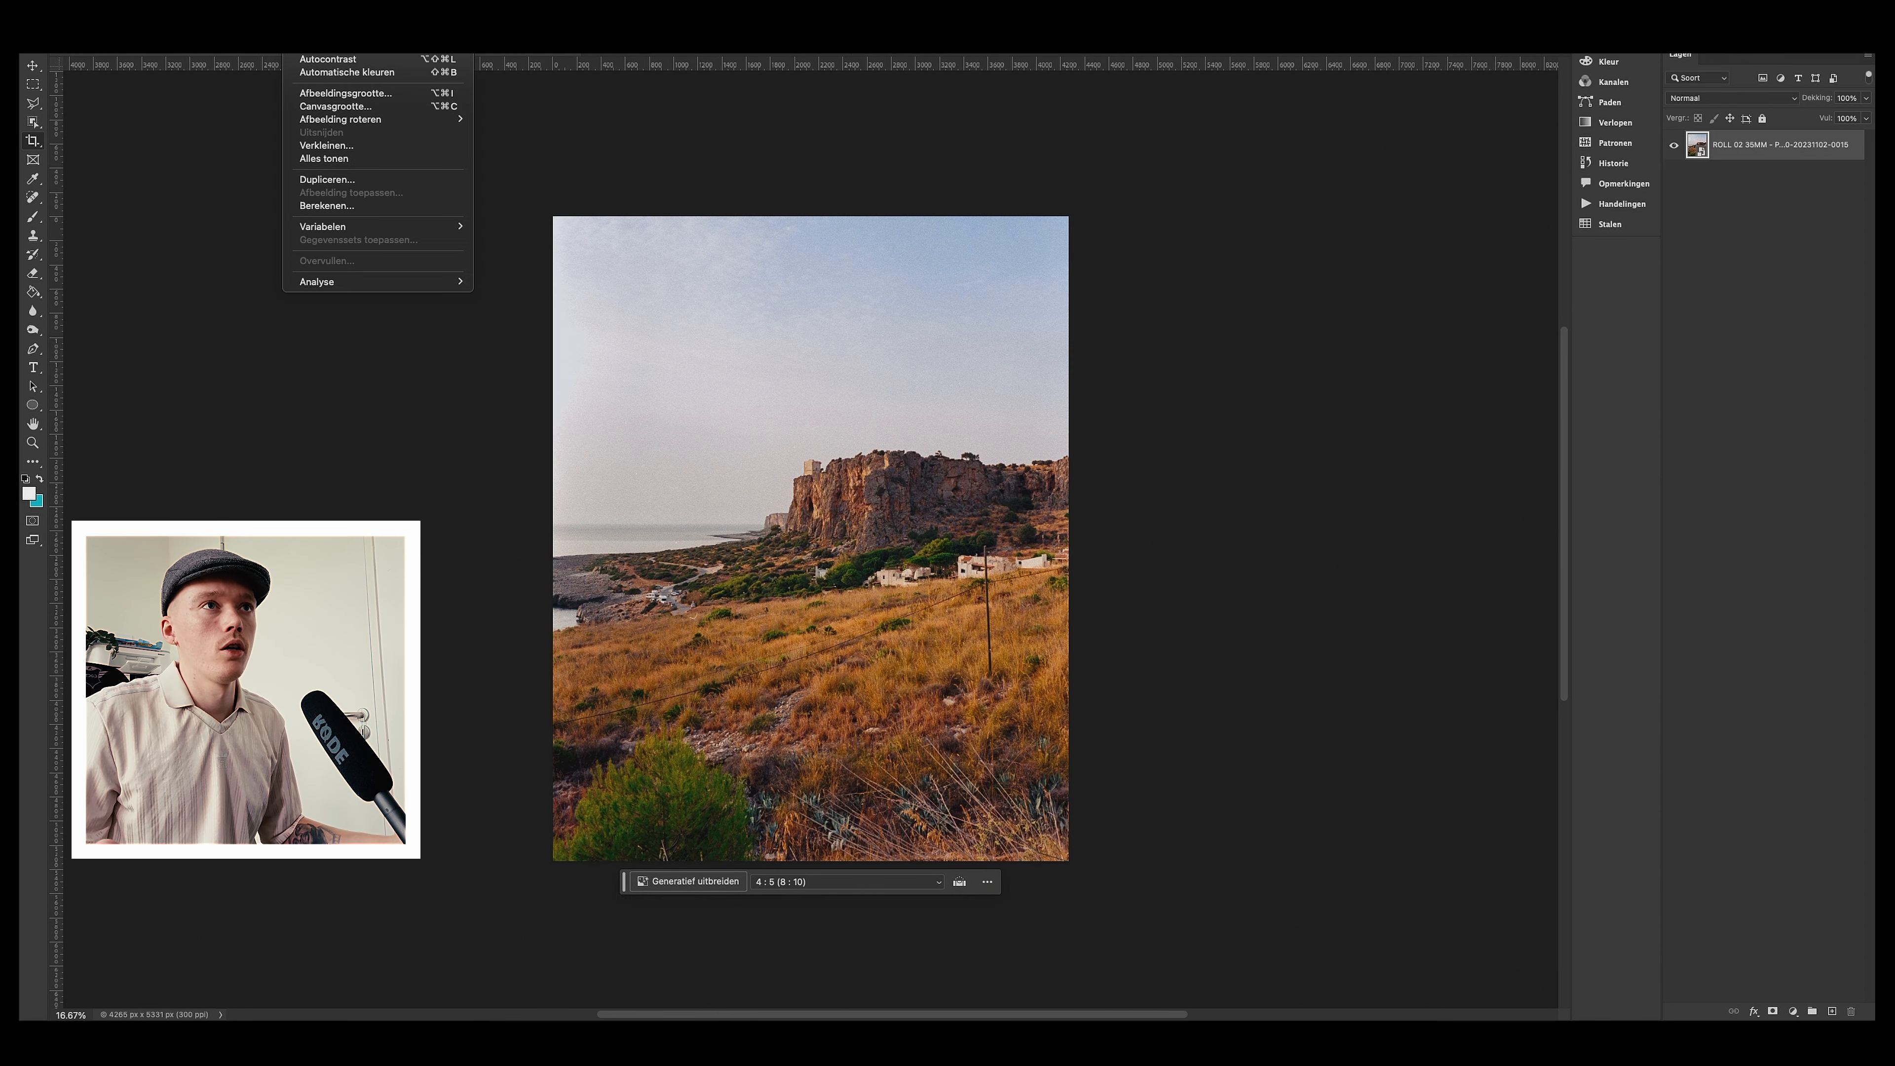
{"action": "left_click", "coordinate": [446, 93]}
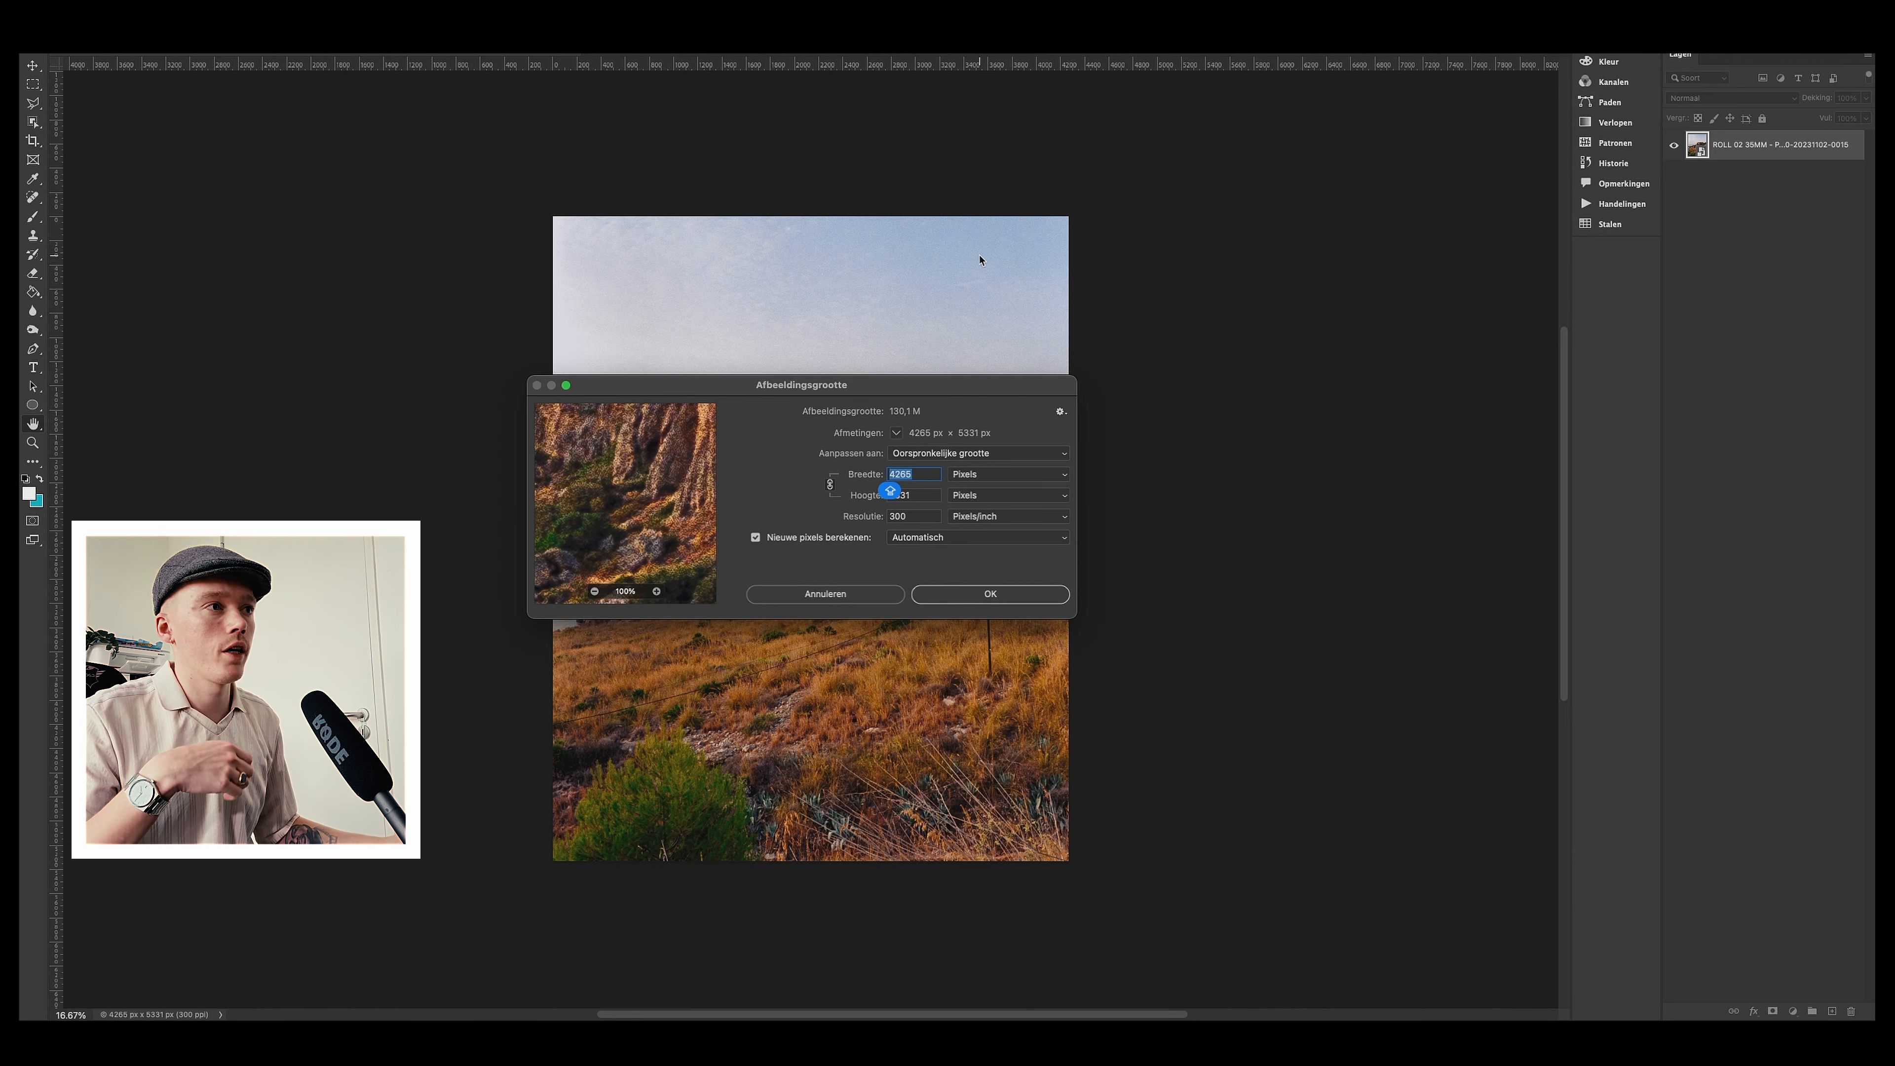
{"action": "type", "text": "1080"}
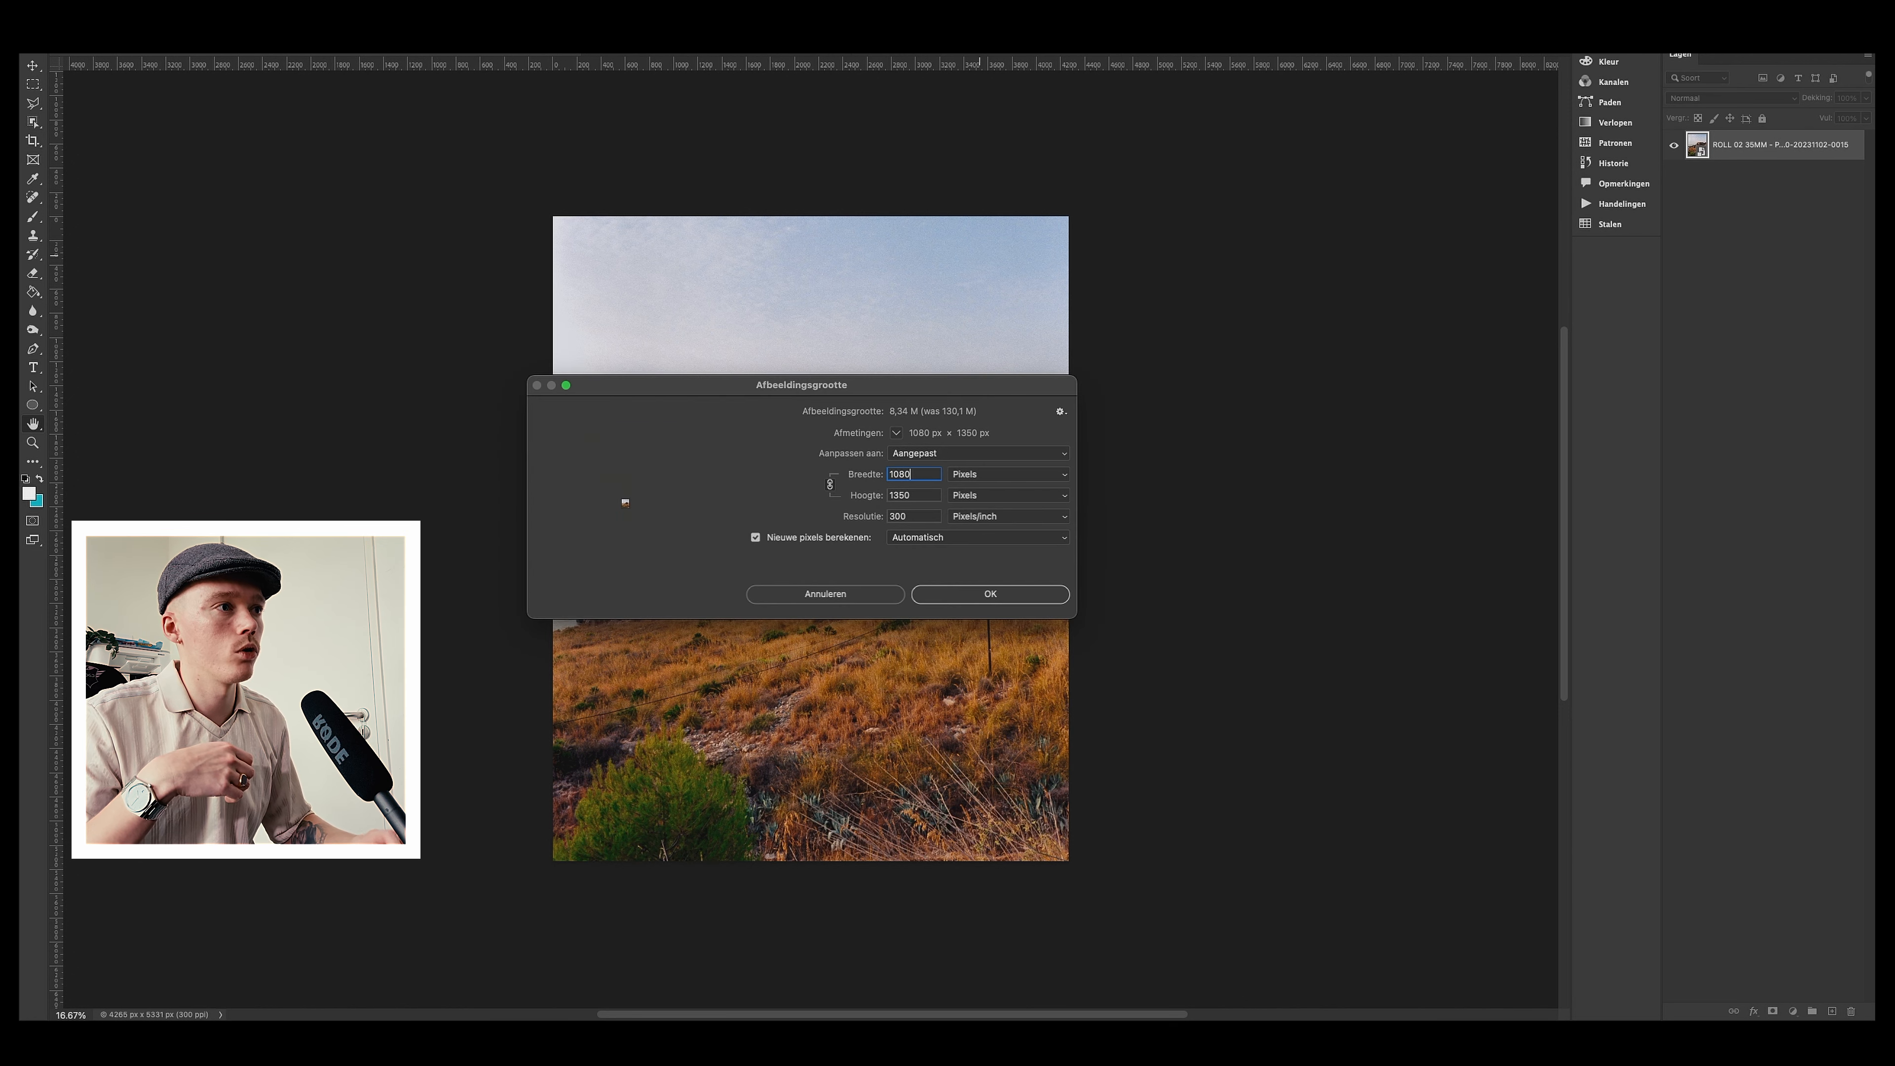
{"action": "key", "text": "Return"}
Step: Select the whole cliff photo and paste it into the new 1080 × 1350 document
{"action": "key", "text": "m"}
{"action": "key", "text": "ctrl+a"}
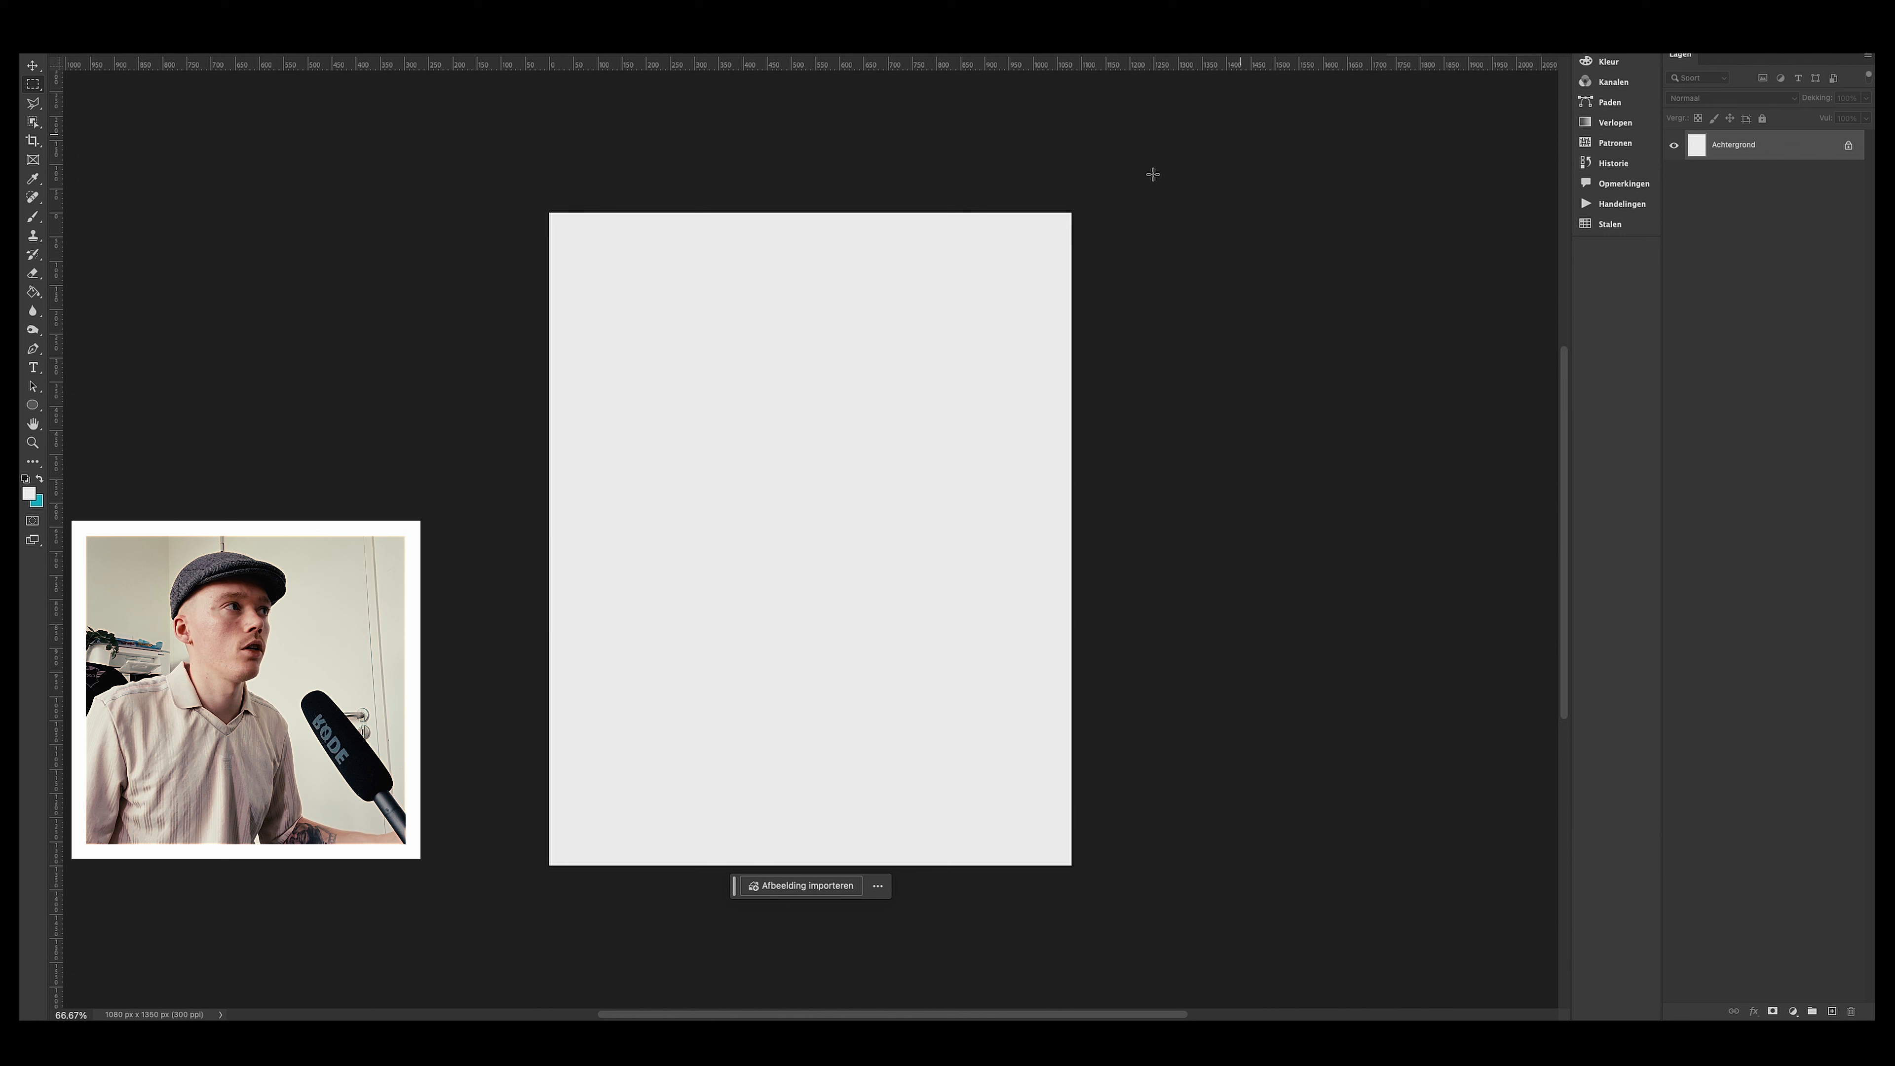
{"action": "key", "text": "ctrl+v"}
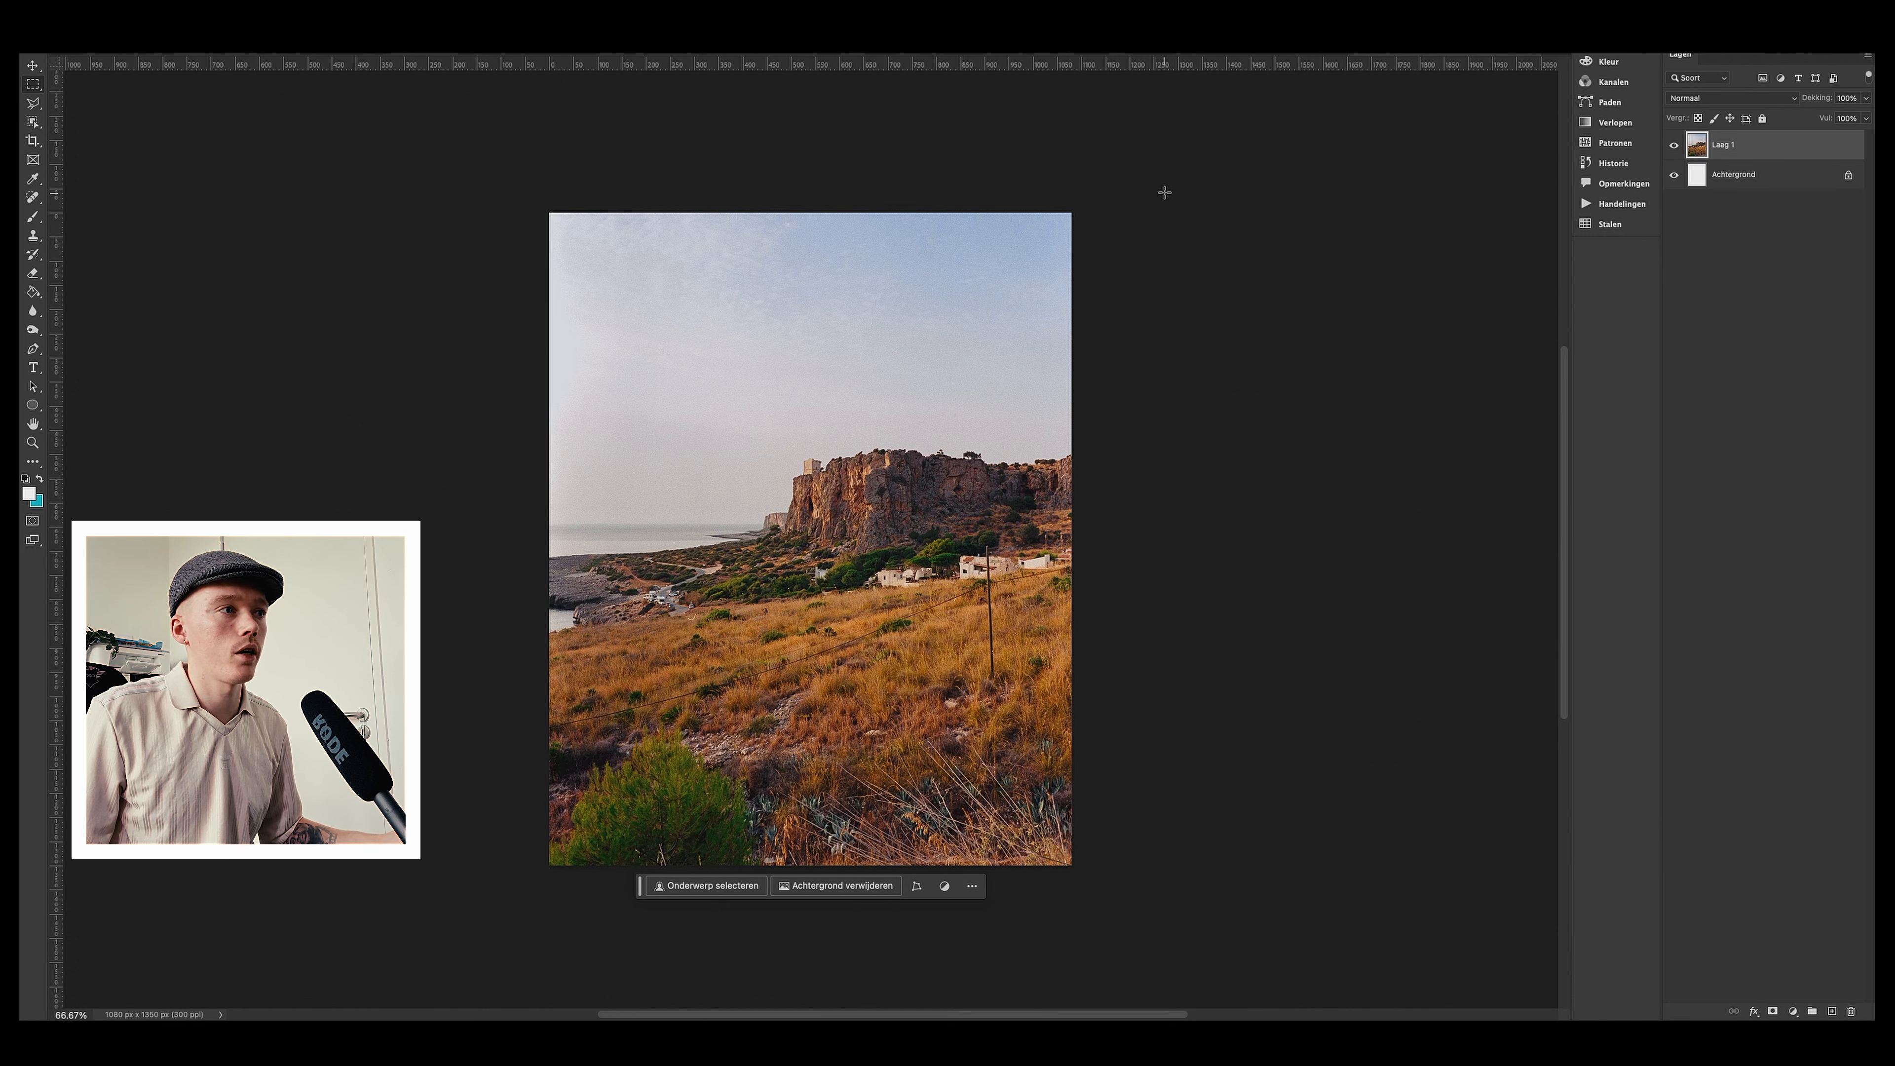
Step: Apply a white inside Stroke layer style to the pasted photo layer
{"action": "left_click", "coordinate": [393, 22]}
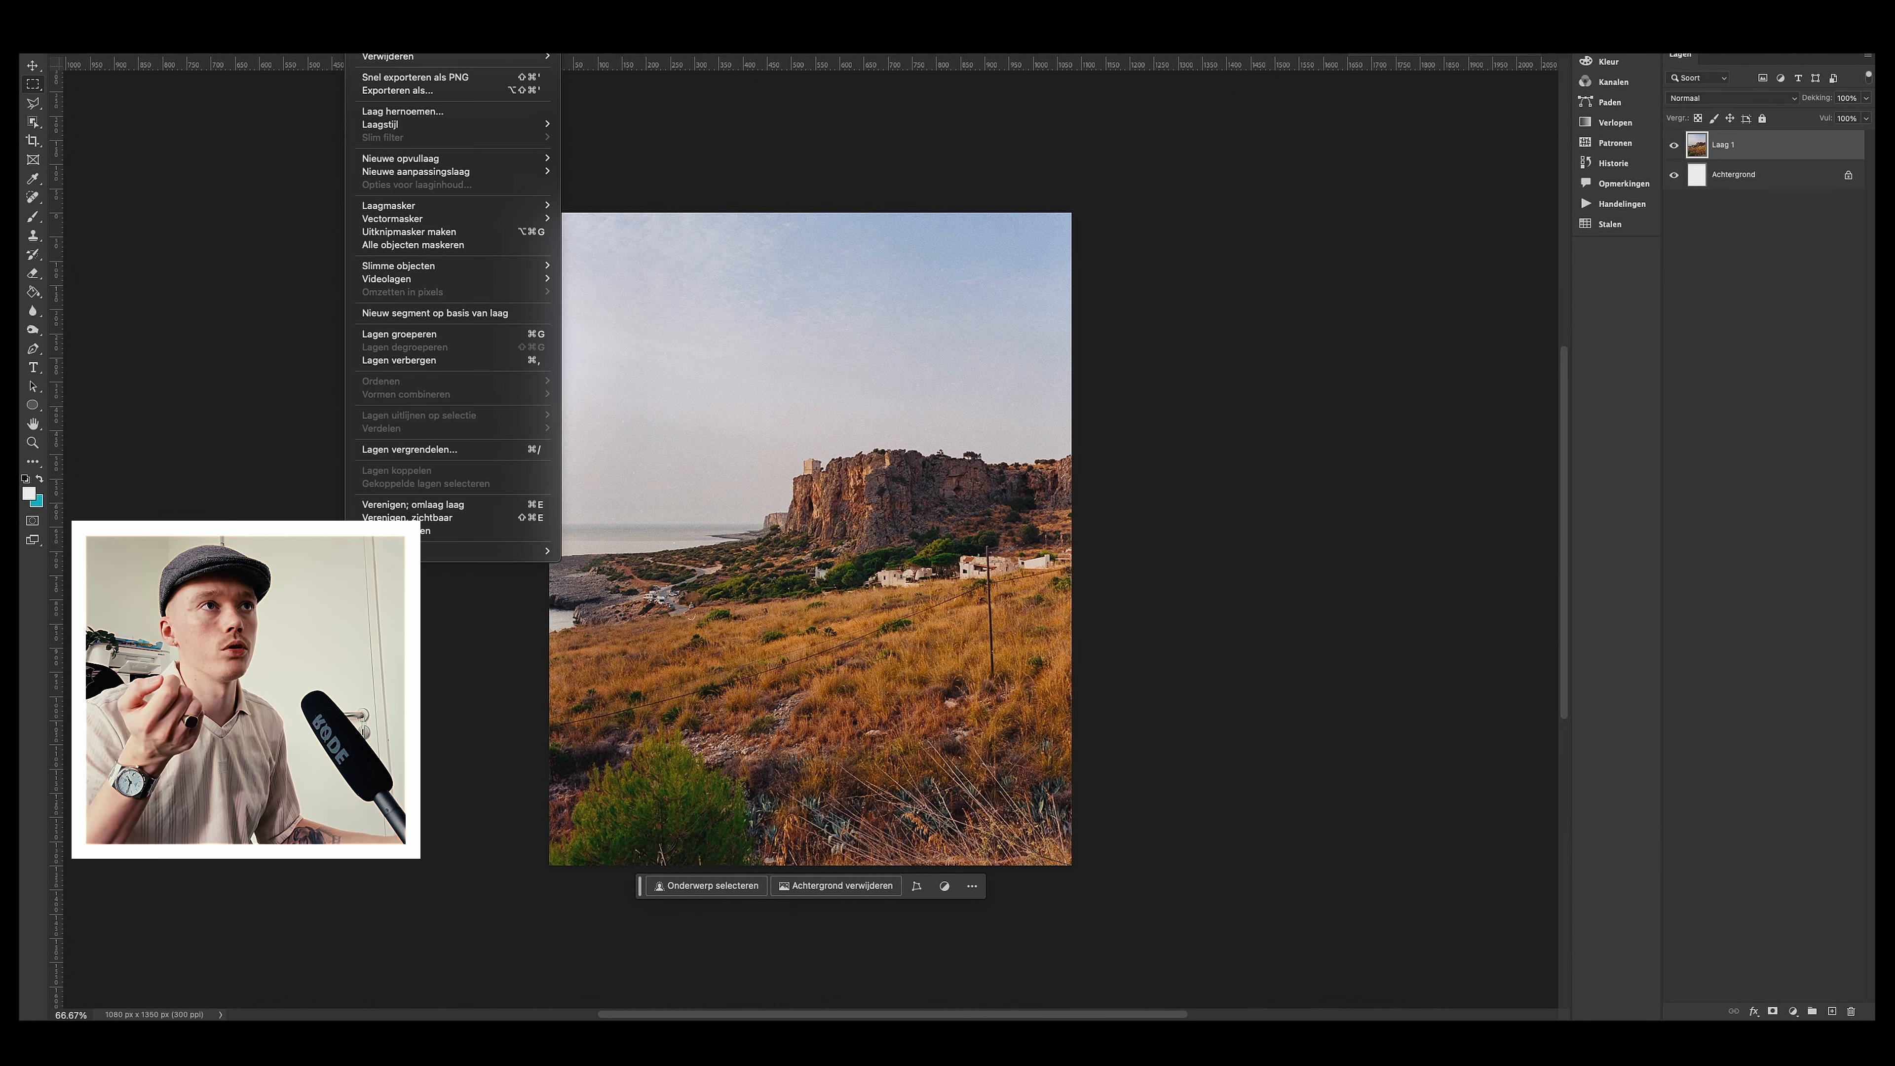
{"action": "mouse_move", "coordinate": [515, 123]}
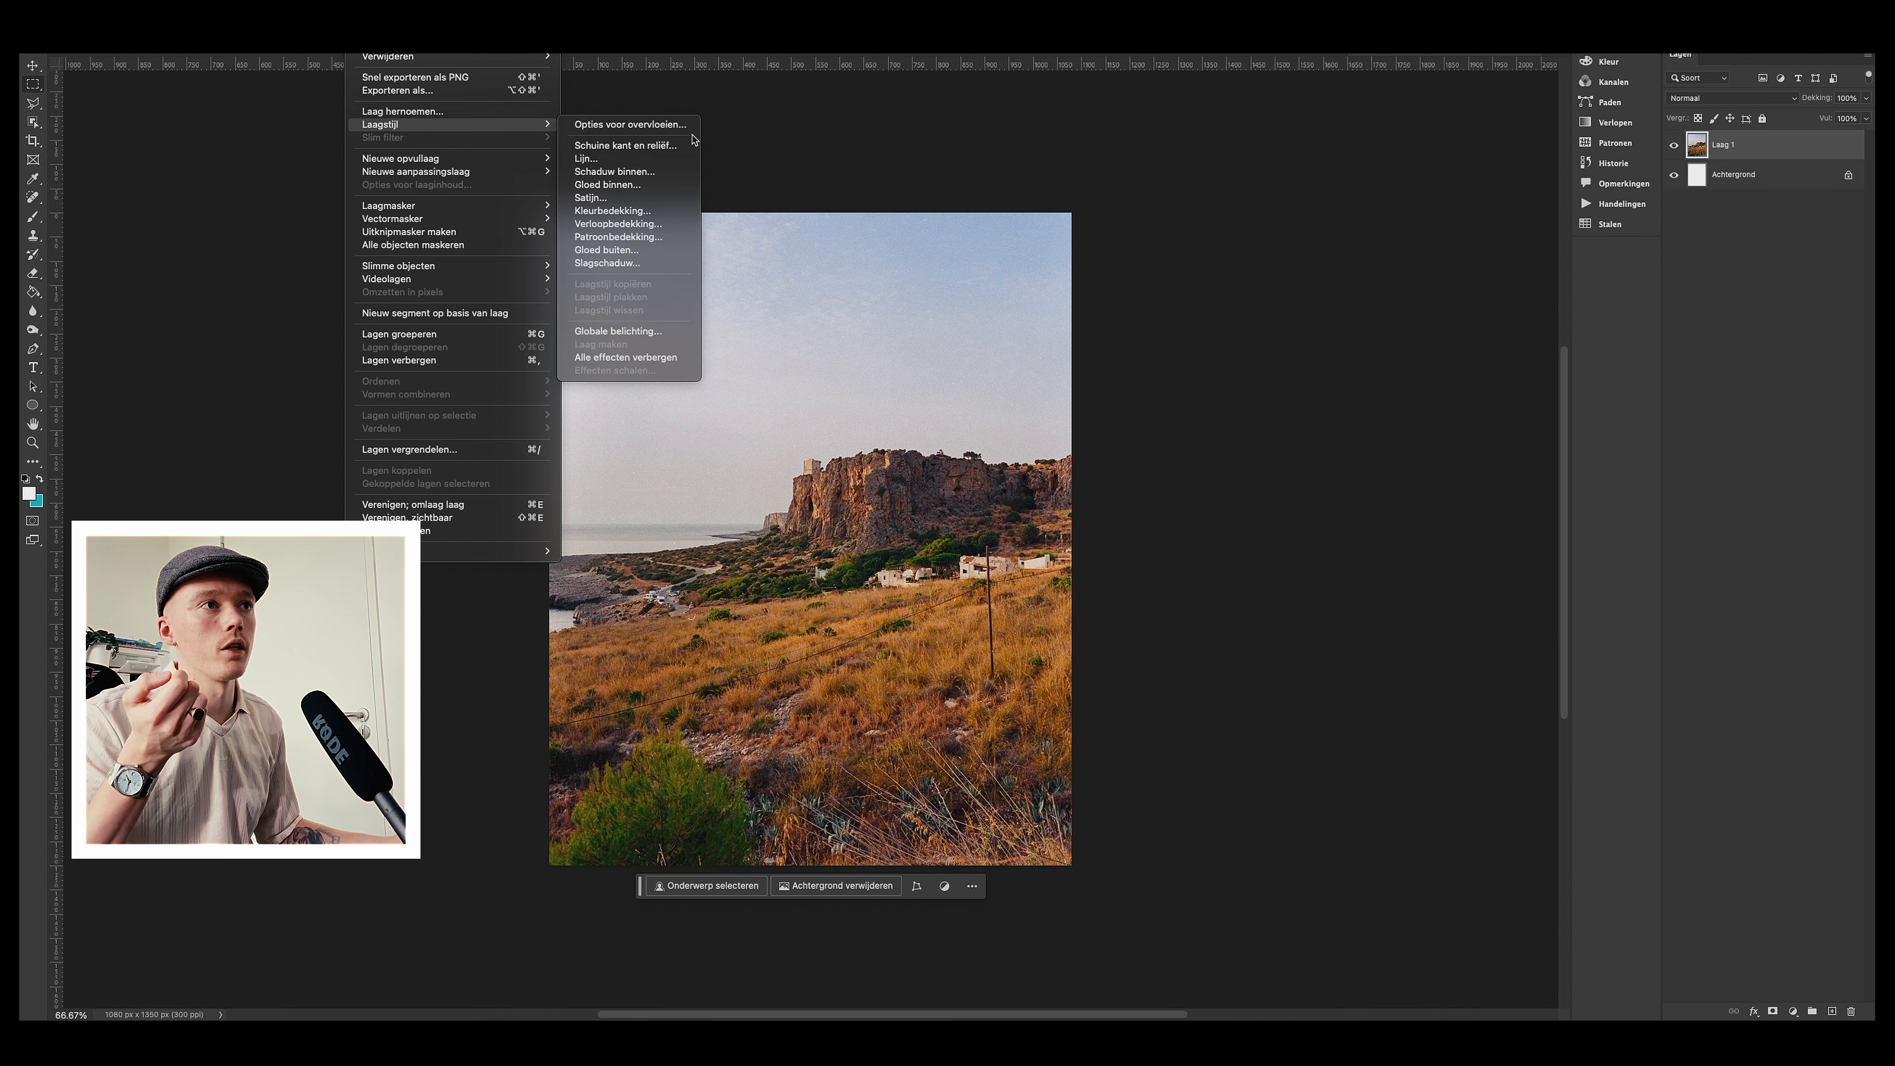
{"action": "left_click", "coordinate": [656, 158]}
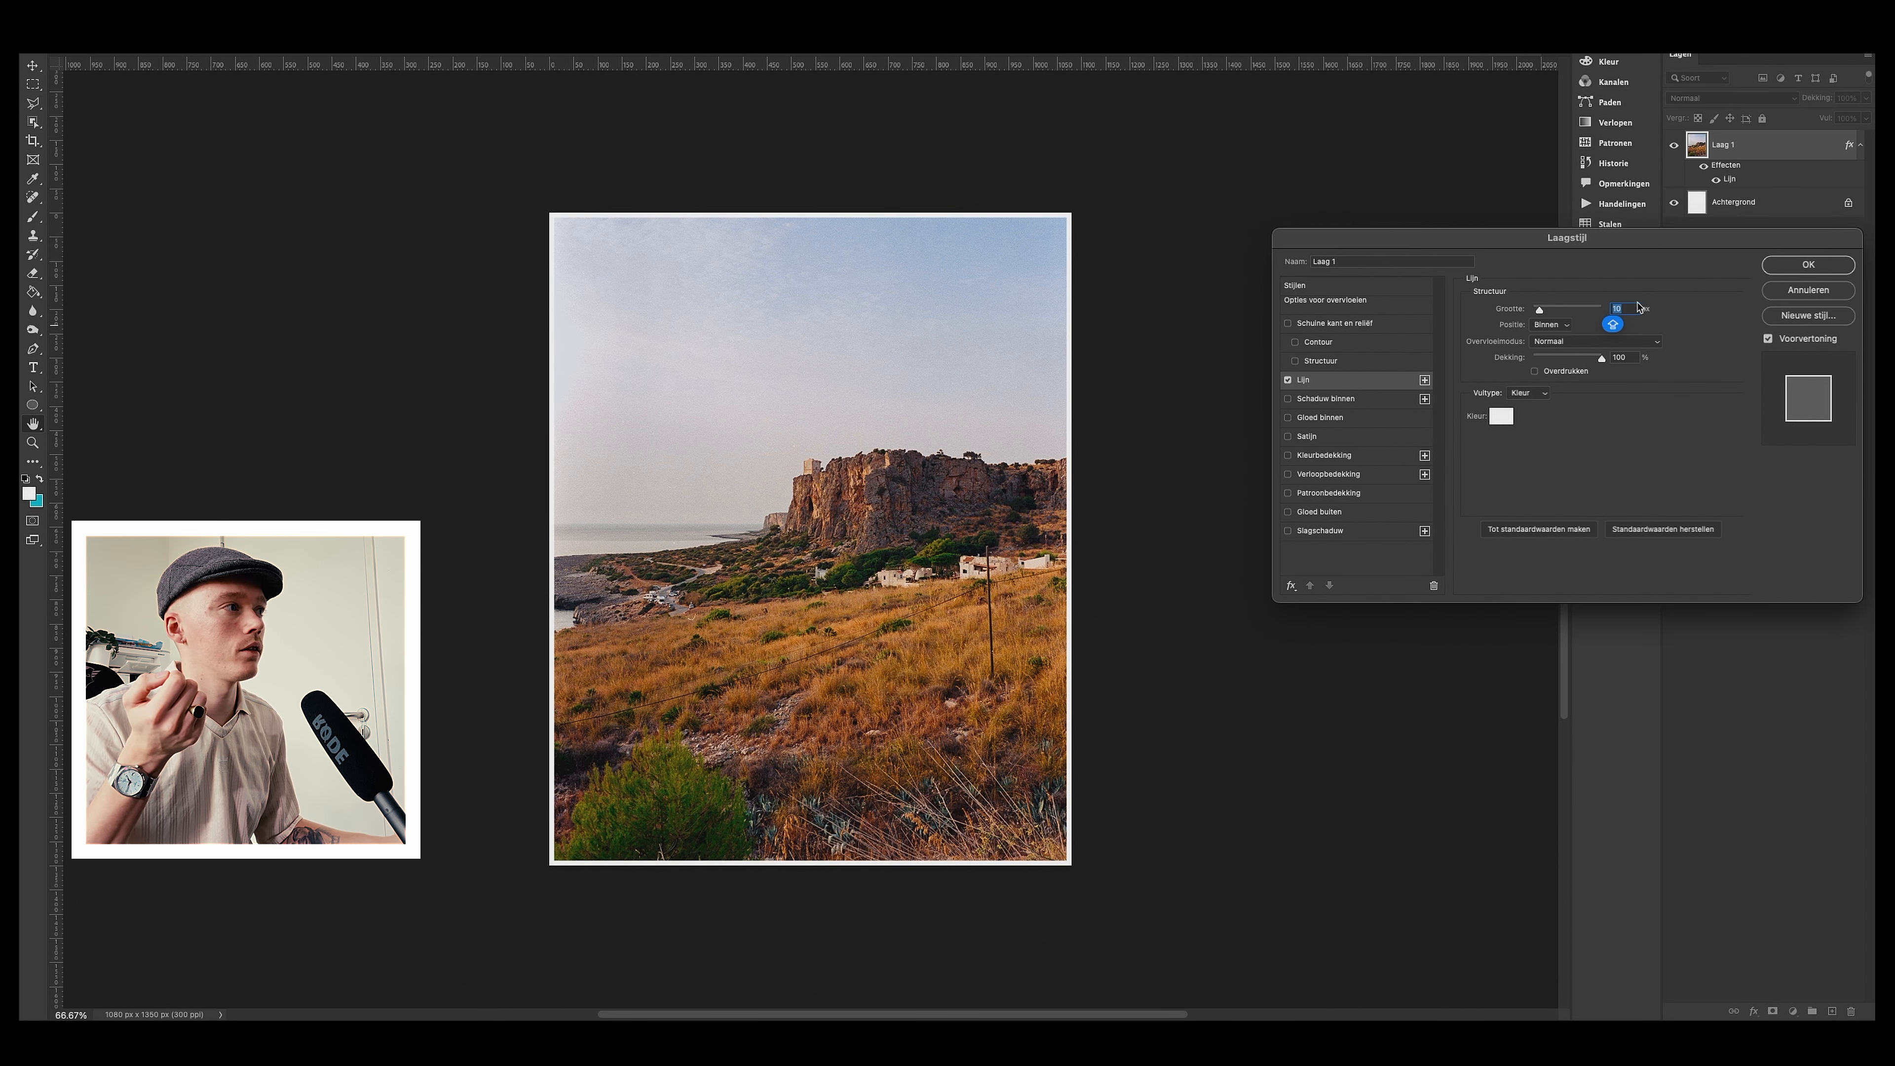
{"action": "left_click", "coordinate": [1843, 270]}
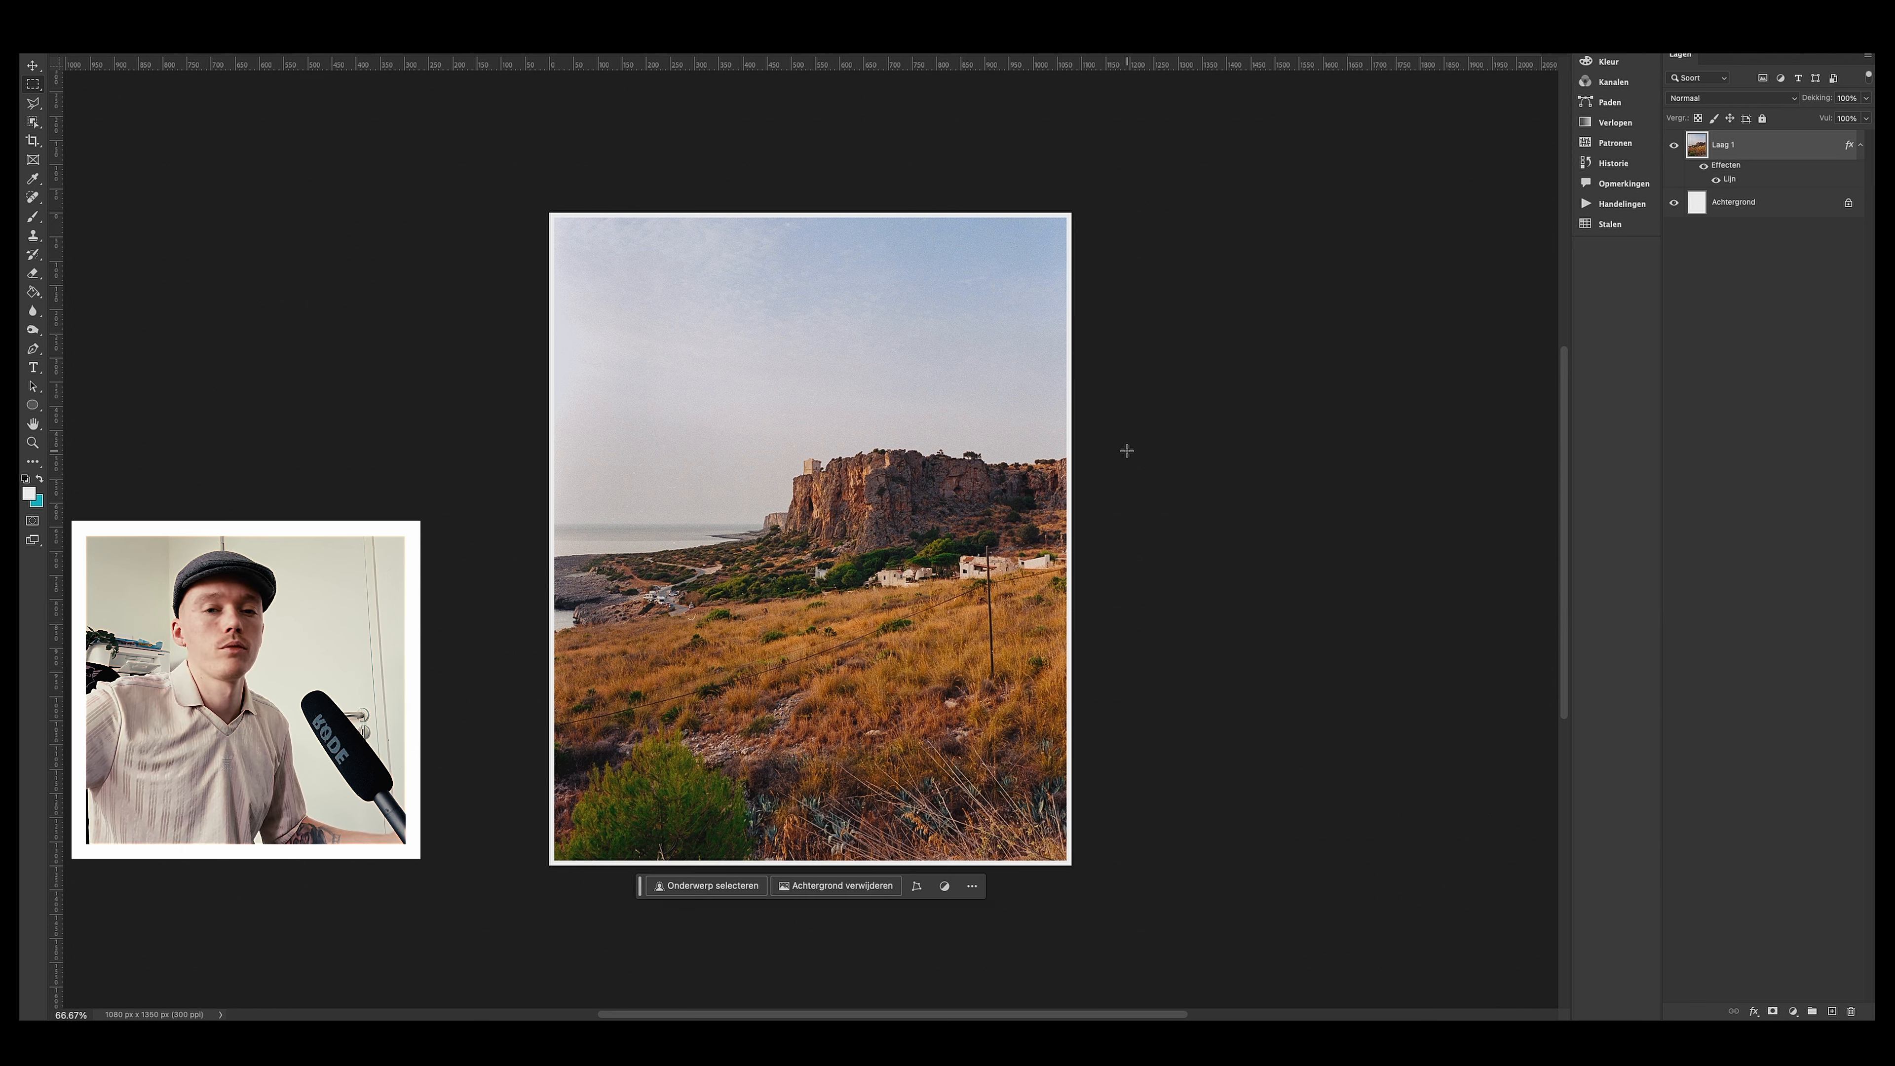